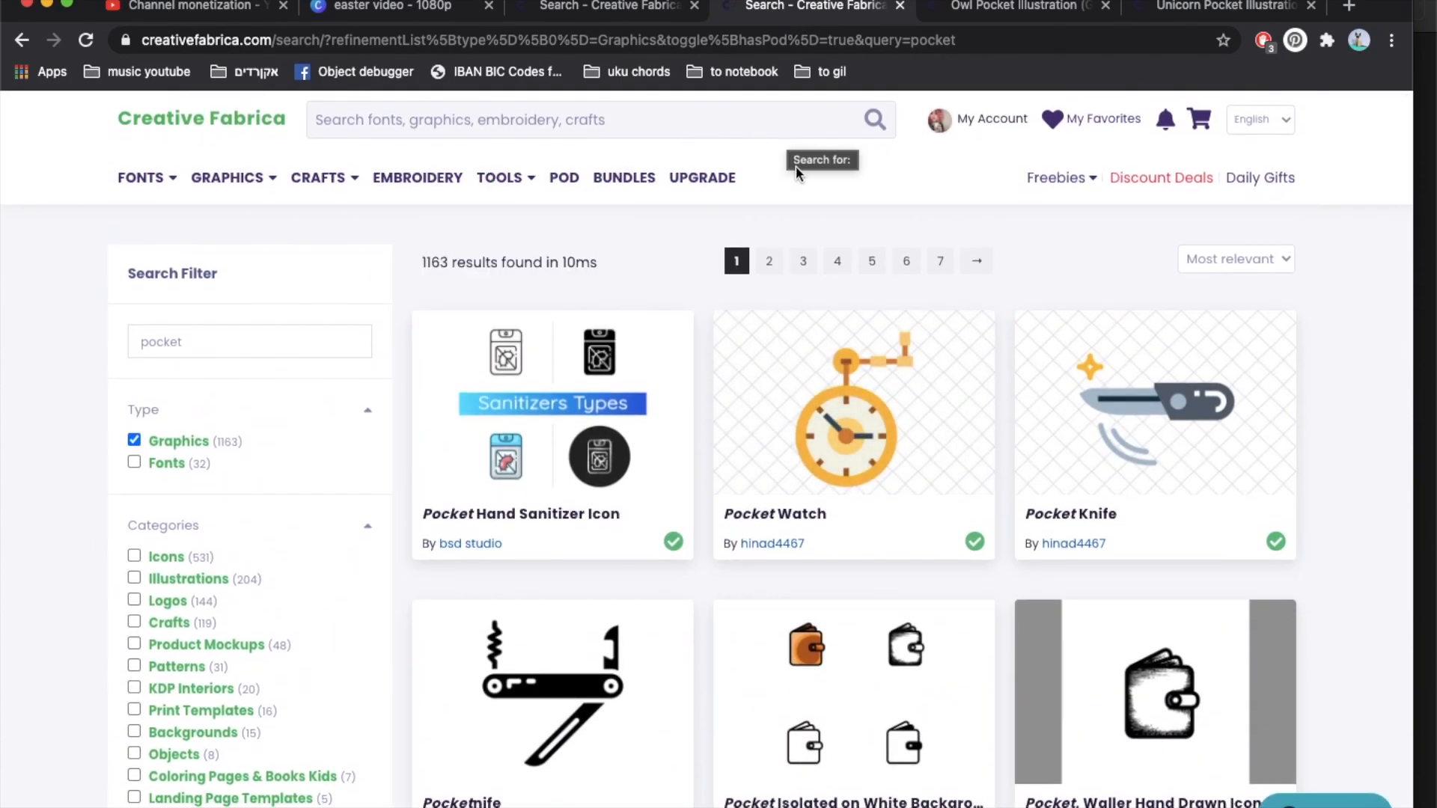
- Find the Unicorn Pocket Illustration among the print-on-demand pocket graphics and view its product page in a new browser tab
scroll(795, 223, down, 2)
scroll(793, 217, down, 2)
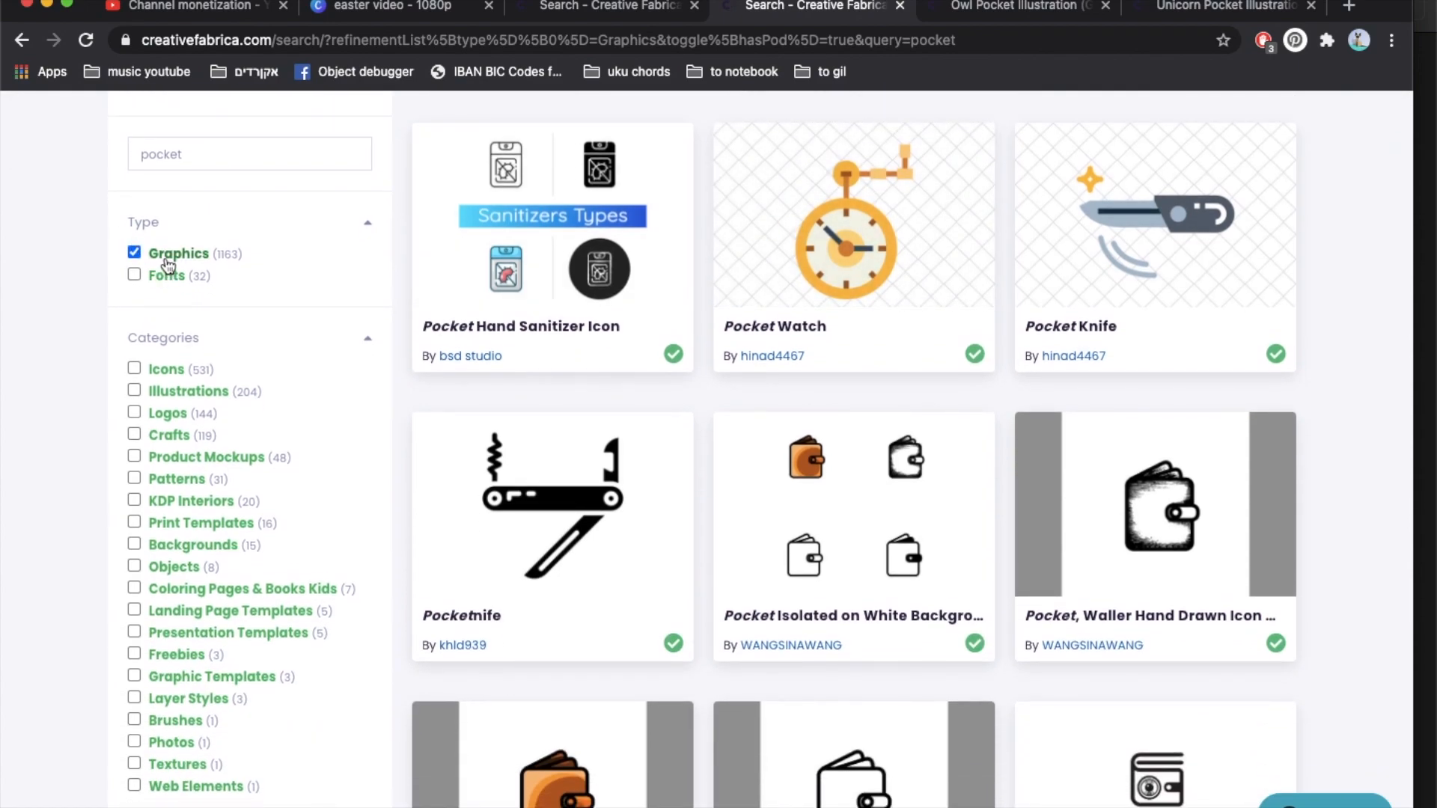
scroll(168, 264, down, 10)
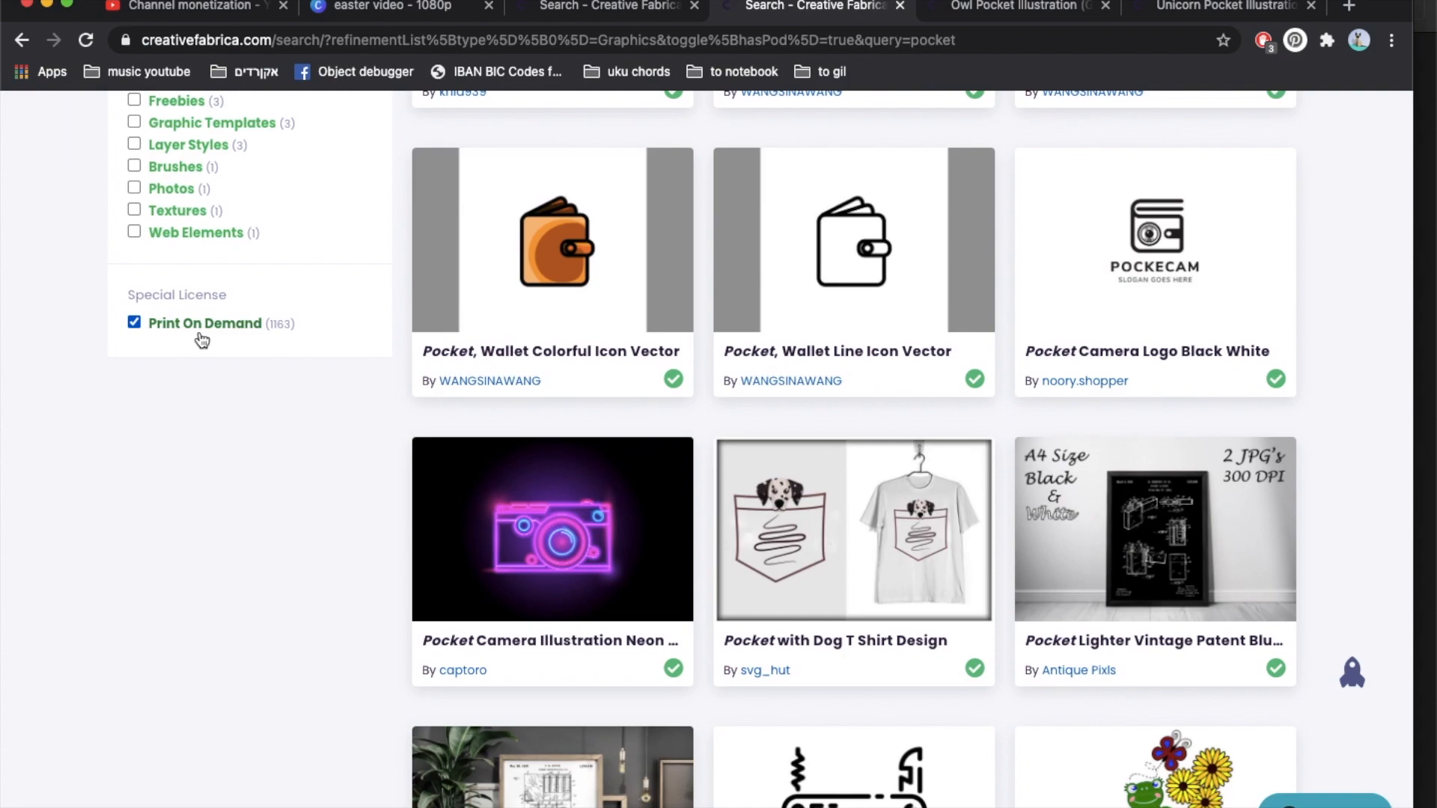
scroll(200, 338, up, 6)
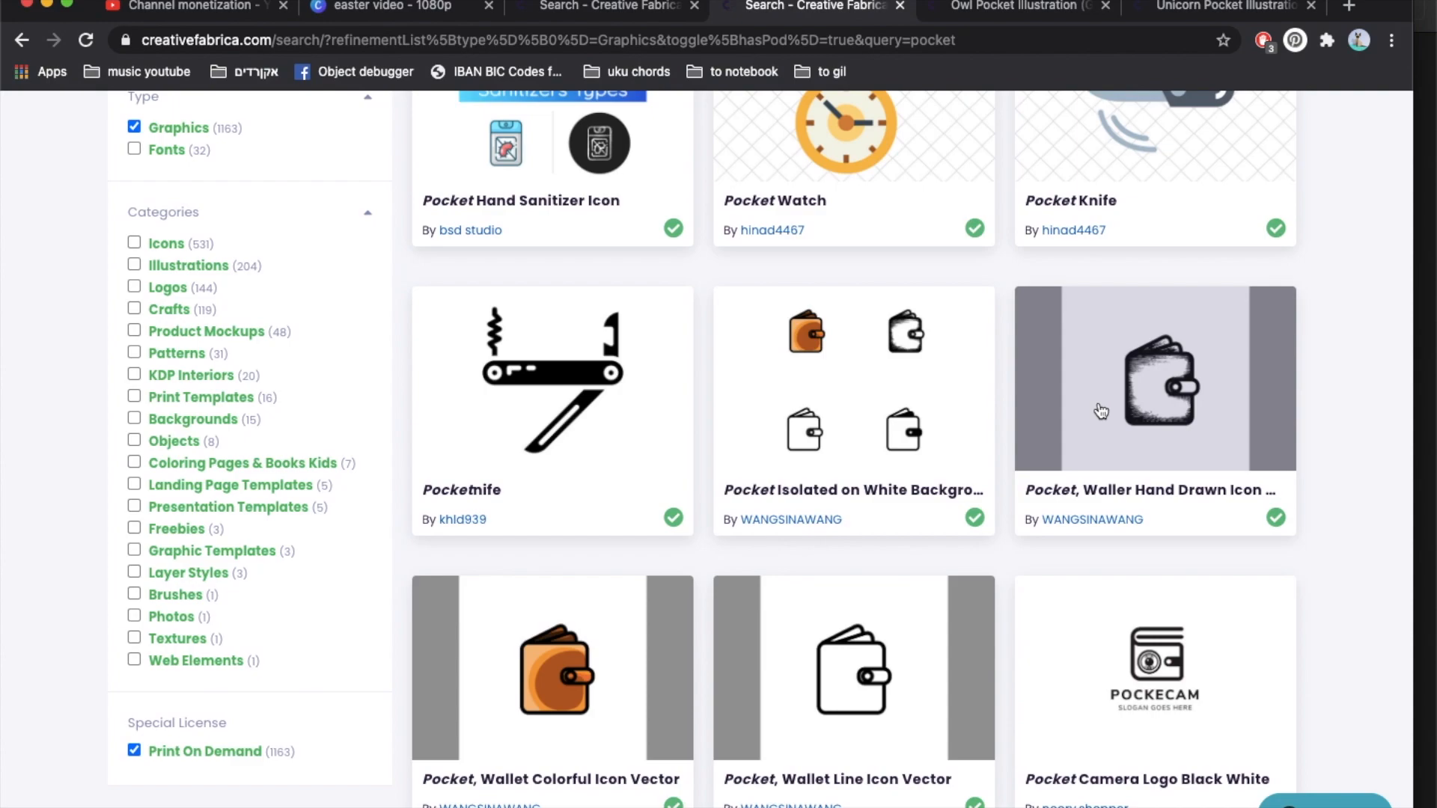
scroll(831, 391, down, 7)
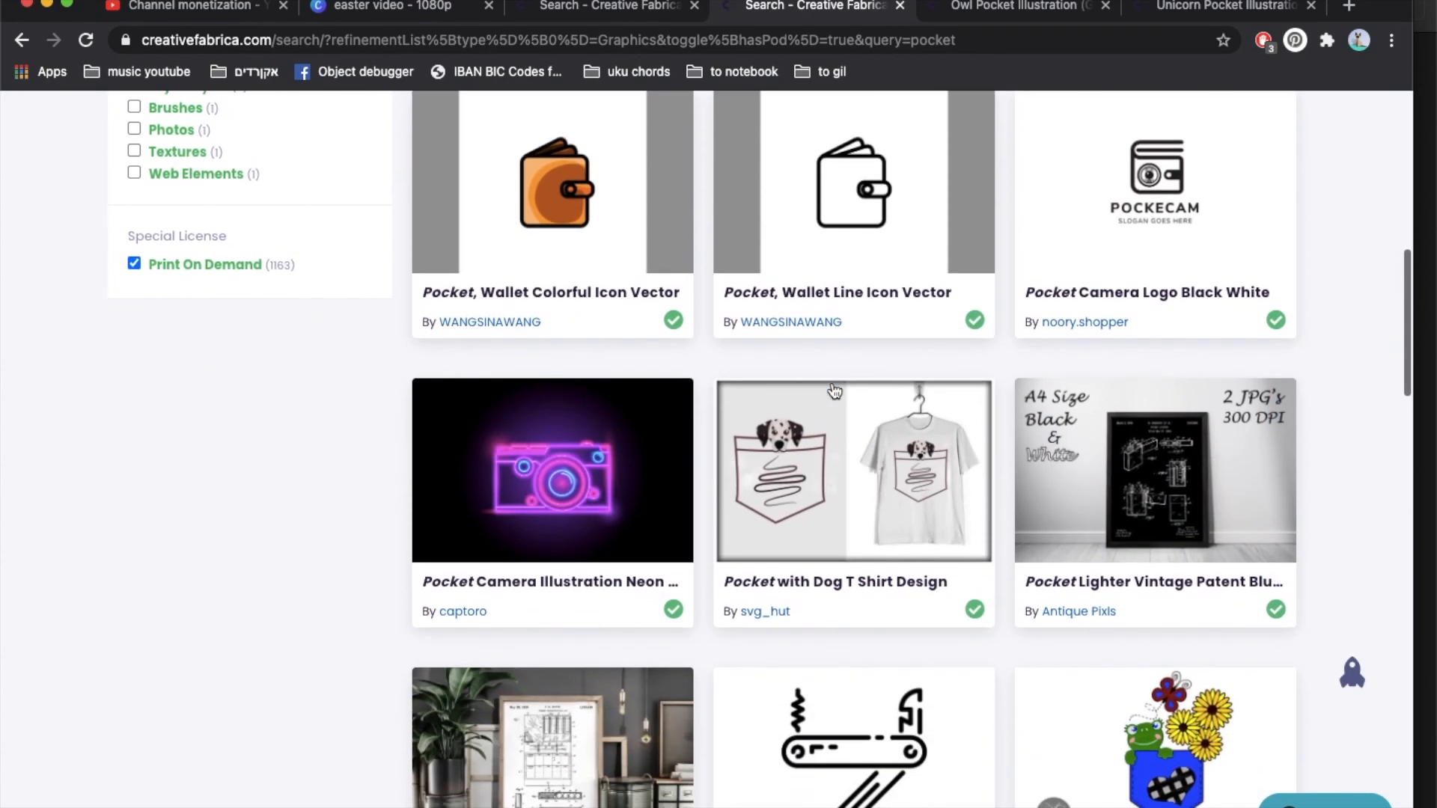
scroll(926, 451, down, 4)
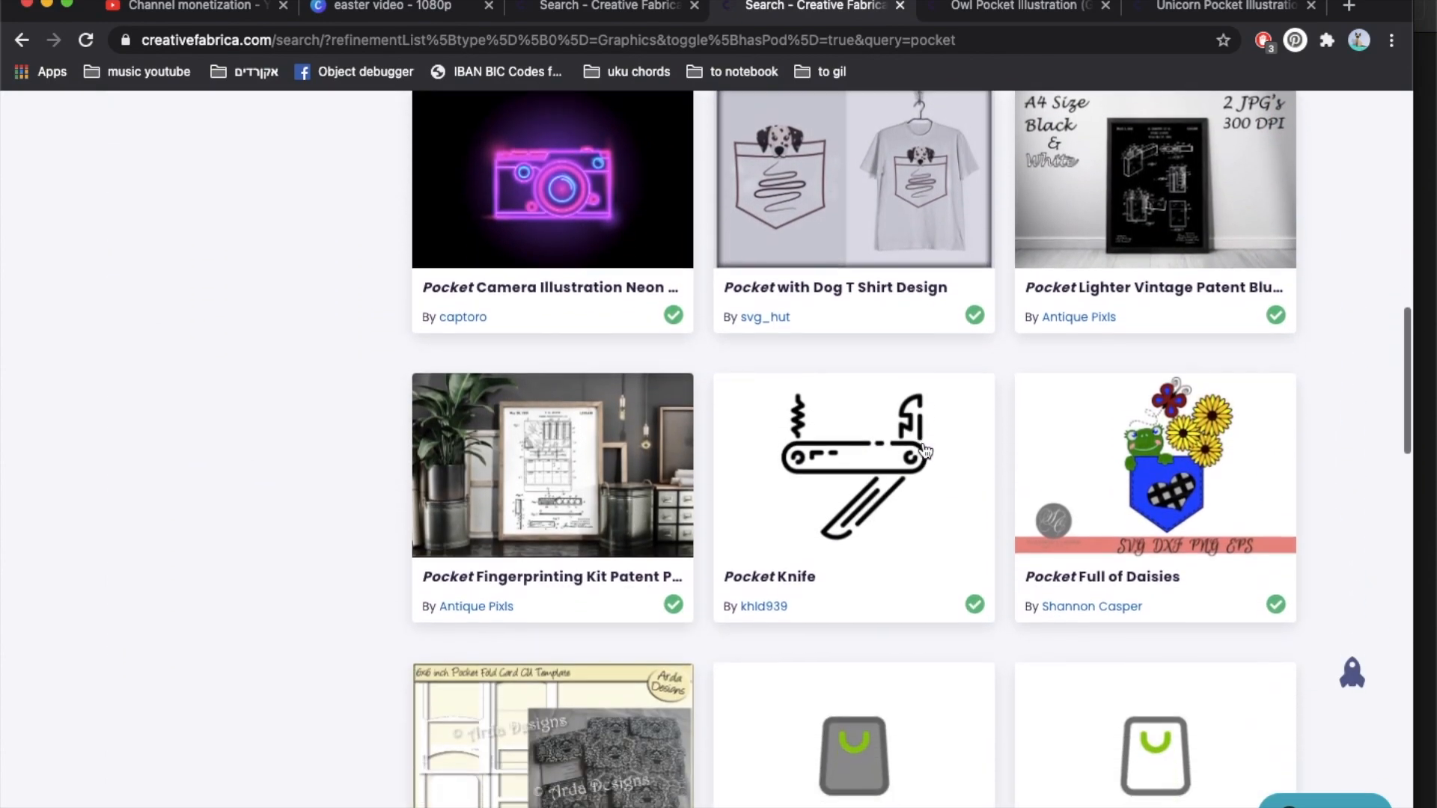
scroll(925, 451, down, 1)
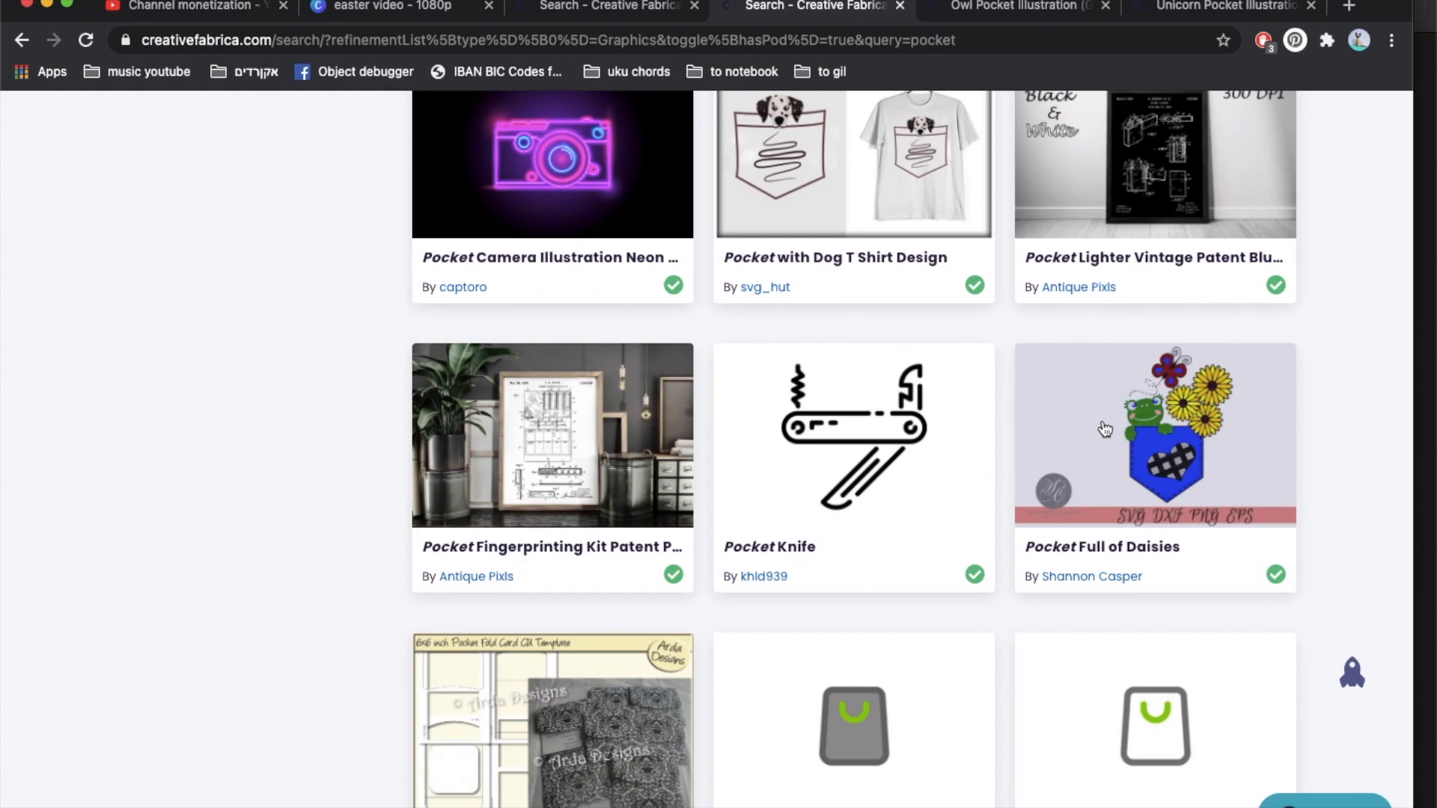
scroll(1105, 429, down, 10)
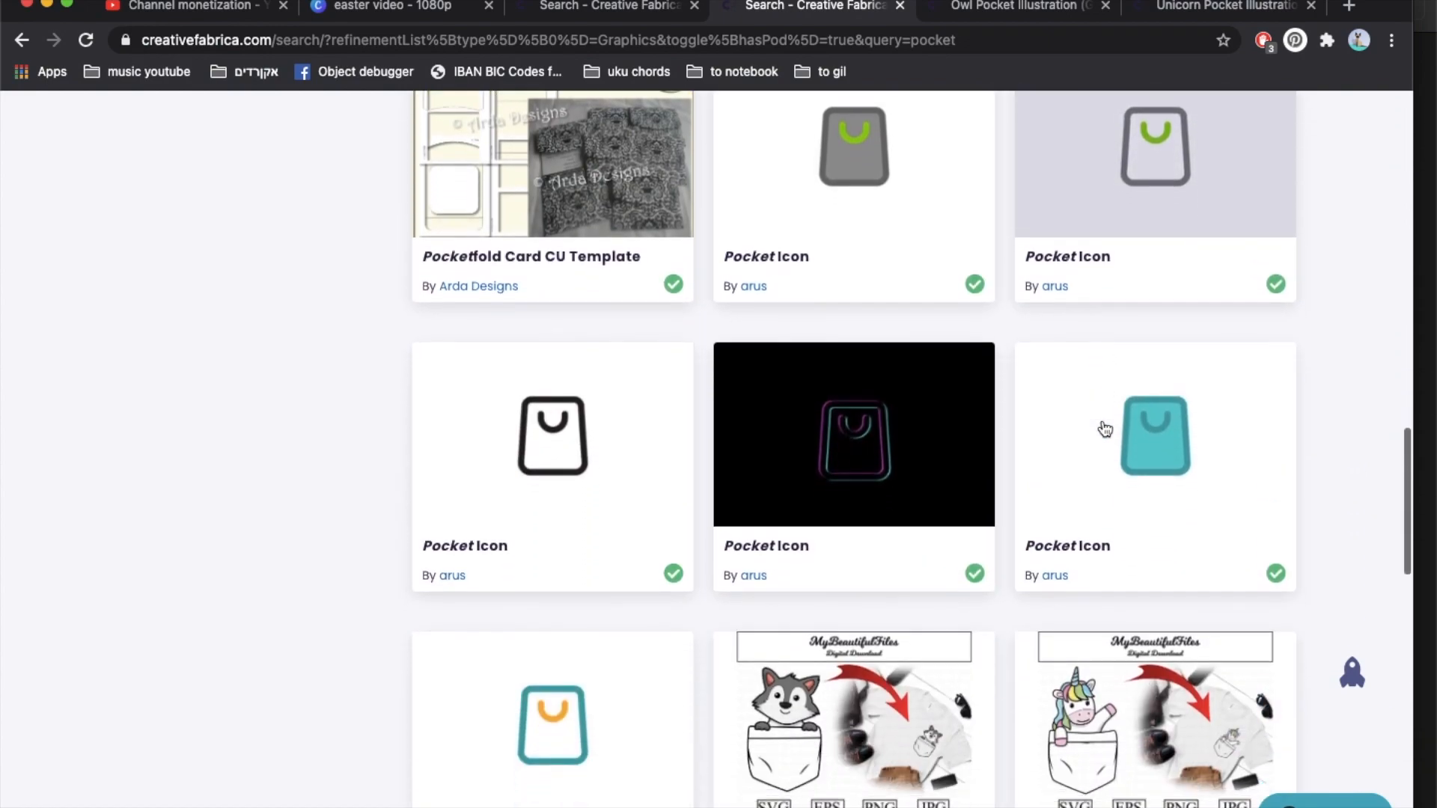
scroll(1106, 429, down, 6)
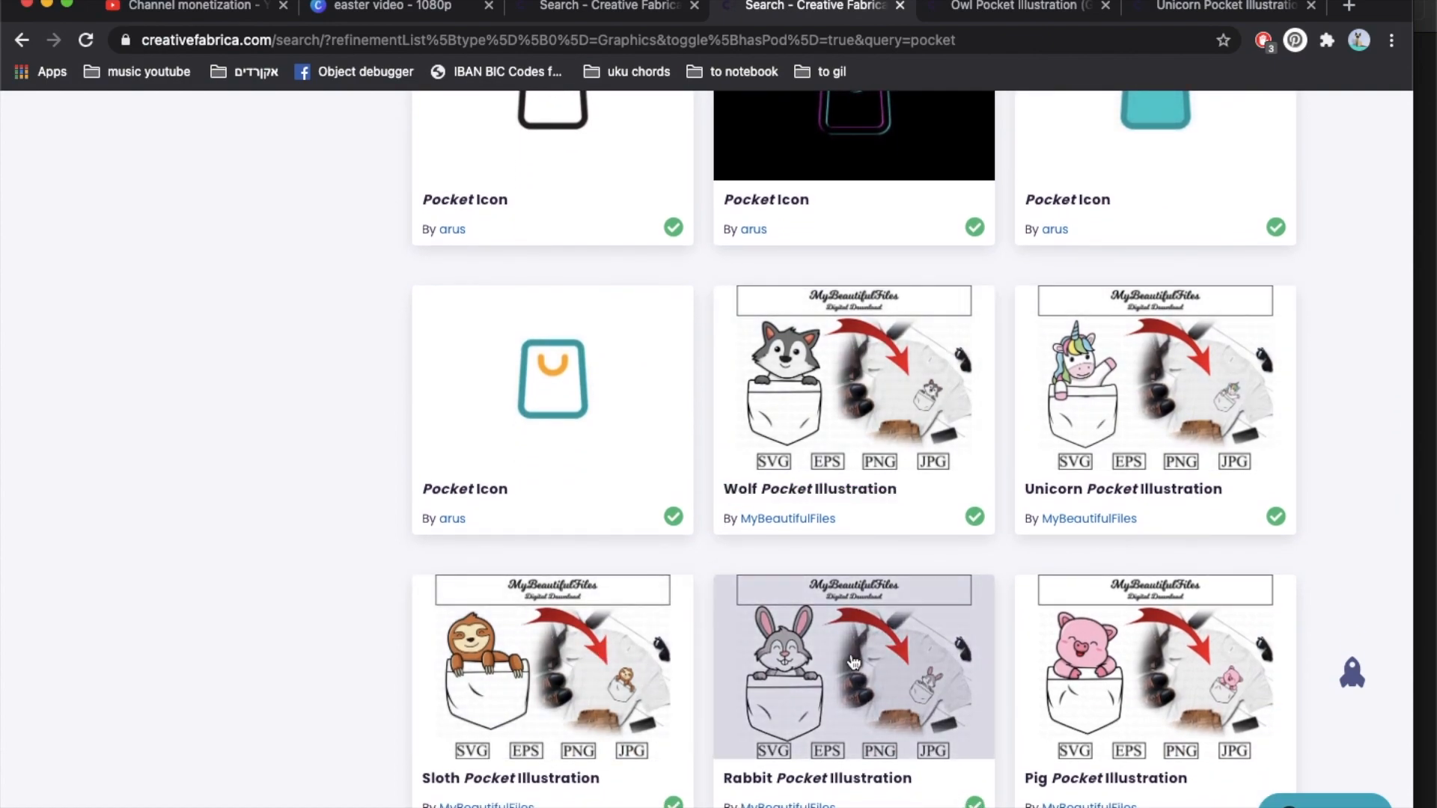
super+click(1093, 412)
click(913, 9)
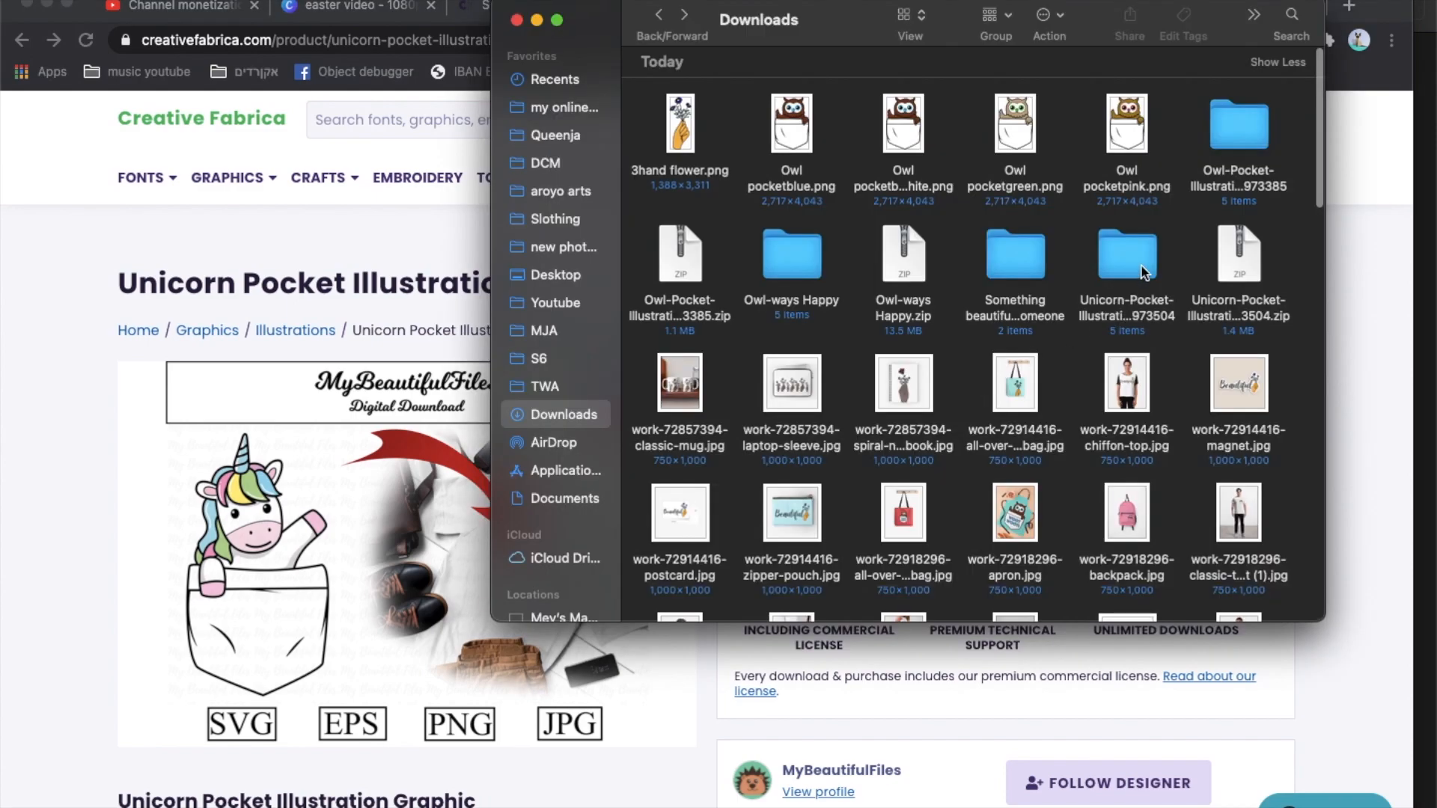
- Open Unicorn Pocket.png from the Unicorn-Pocket-Illustration folder in Downloads
double_click(1130, 258)
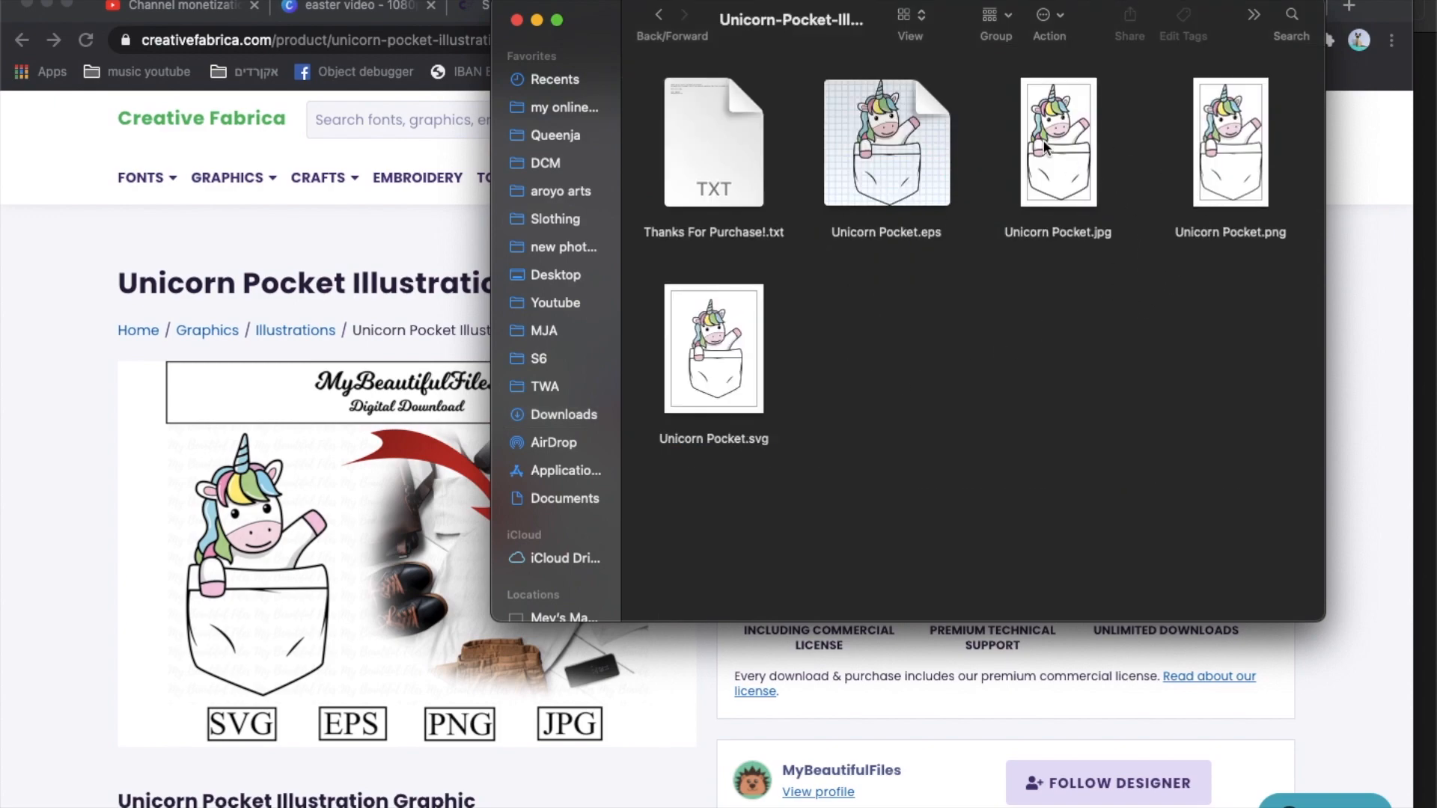
click(1229, 166)
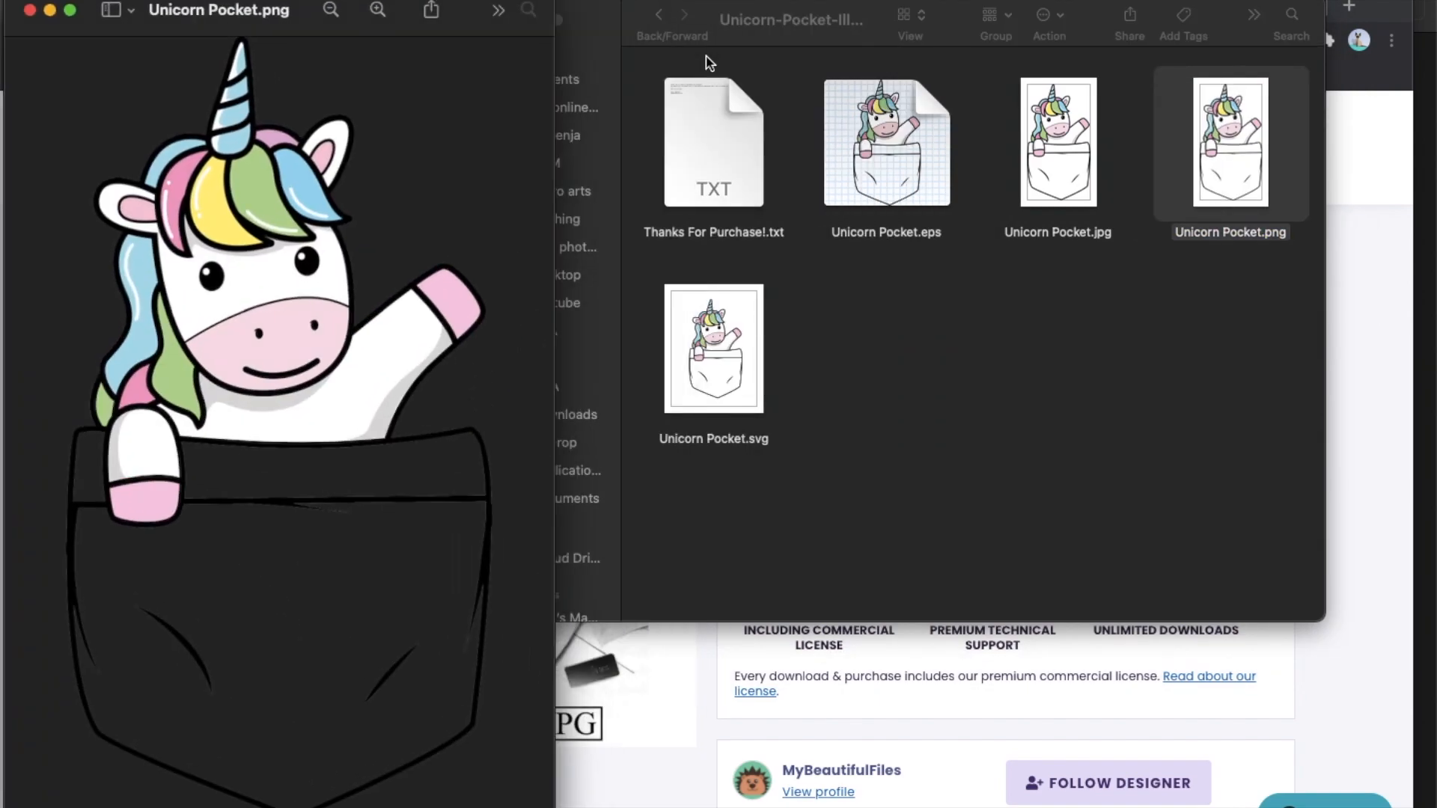
- Apply image dimensions of 2769 by 5102 pixels at 300 pixels/inch to Unicorn Pocket.png, scaled proportionally and resampled, and close the image
click(500, 10)
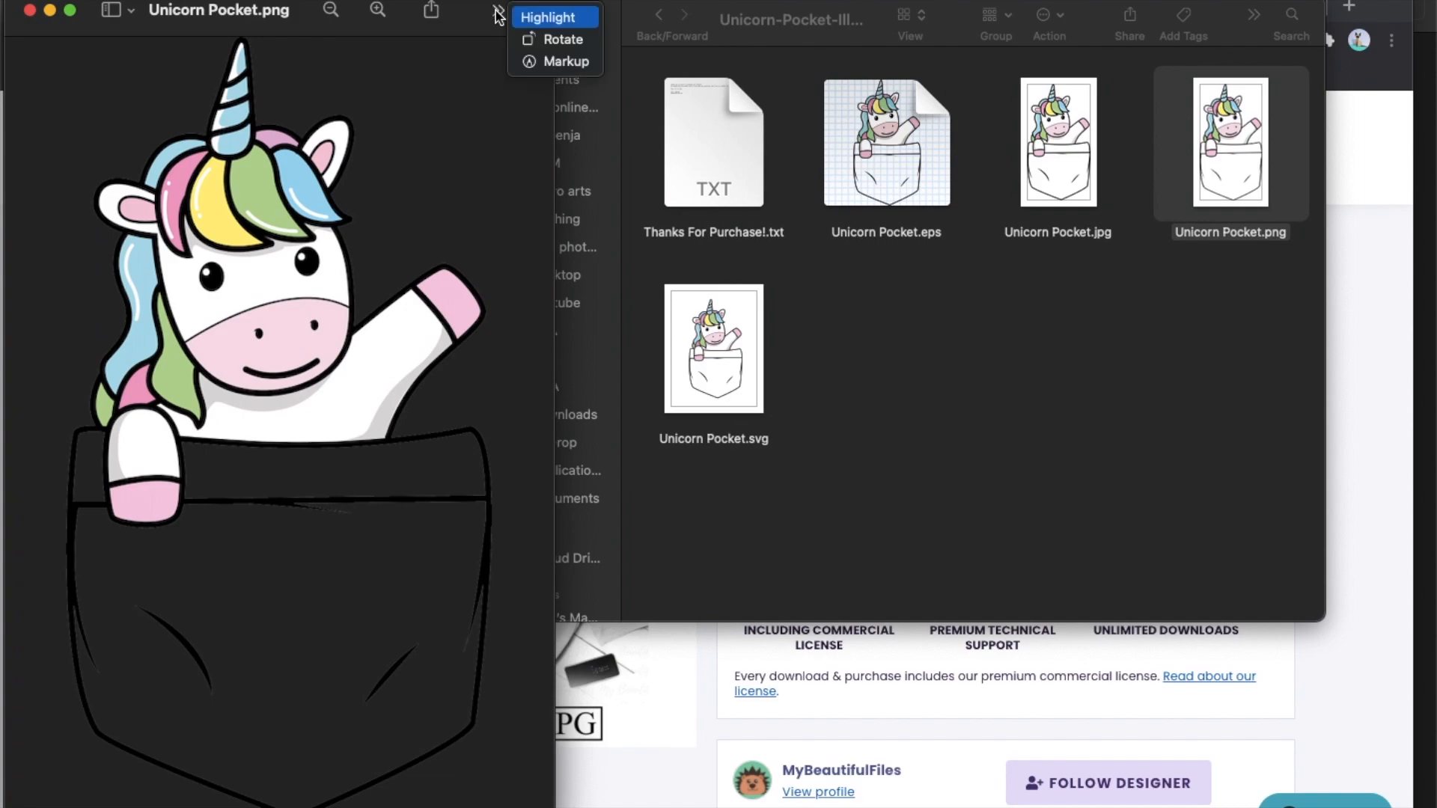
click(551, 67)
click(354, 50)
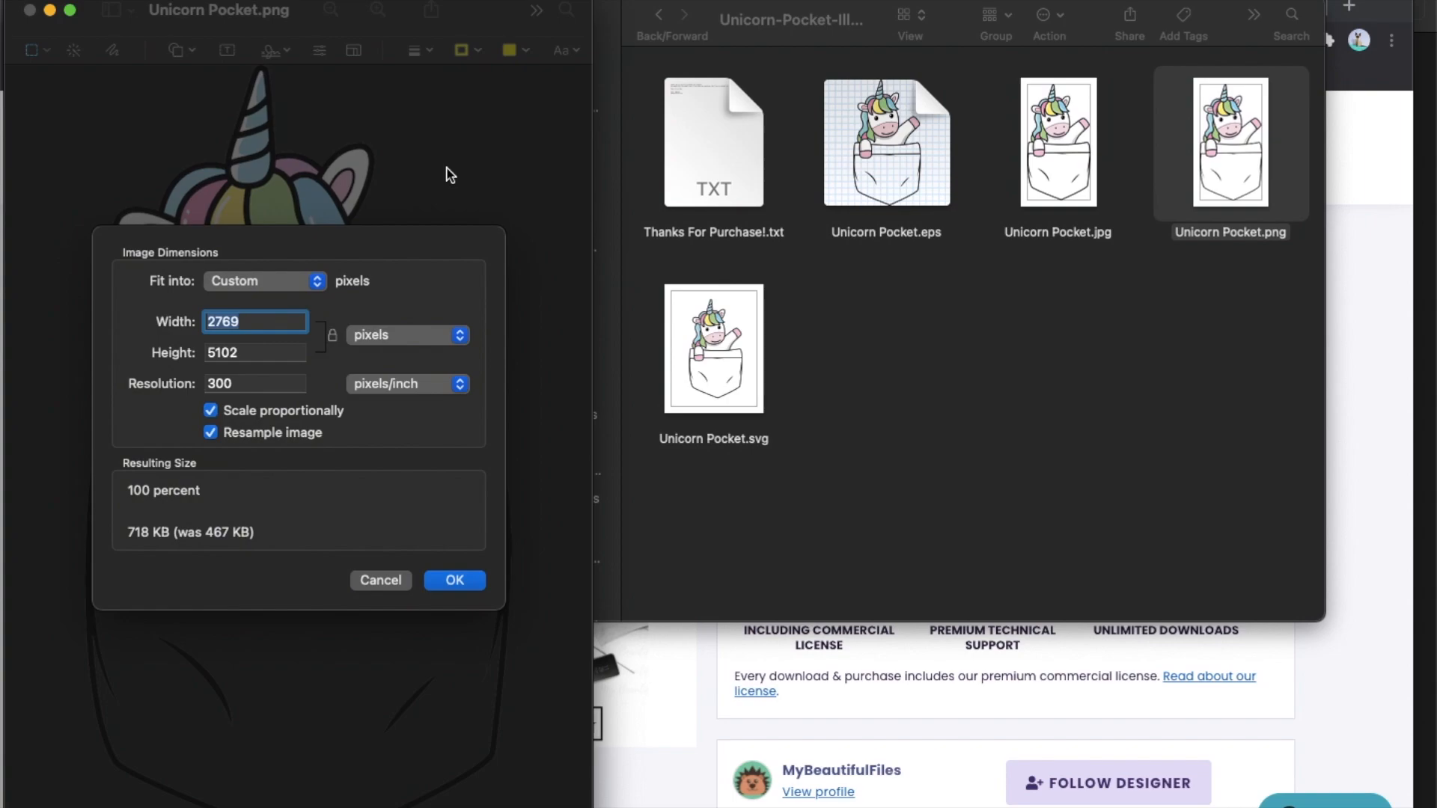
click(453, 581)
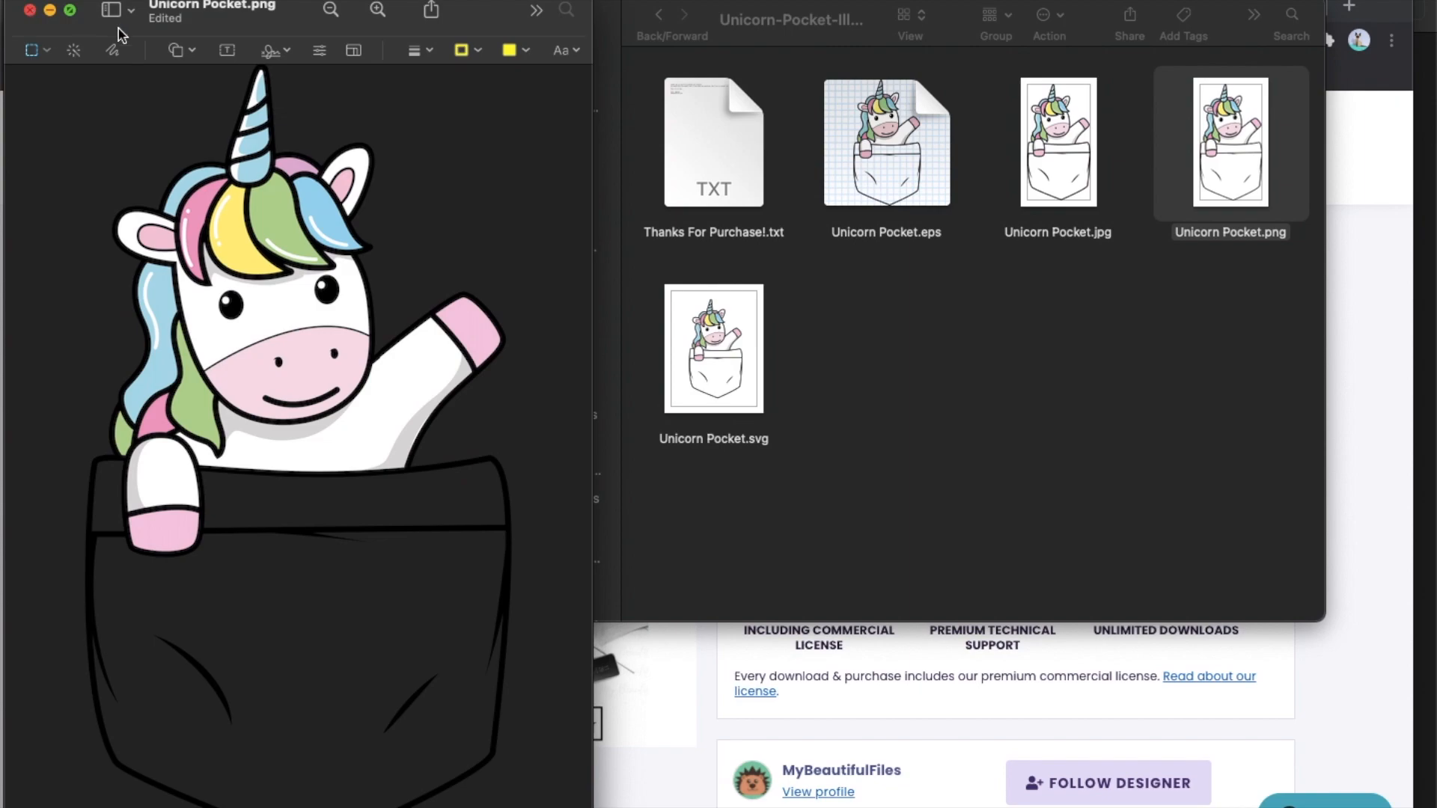
key(super+w)
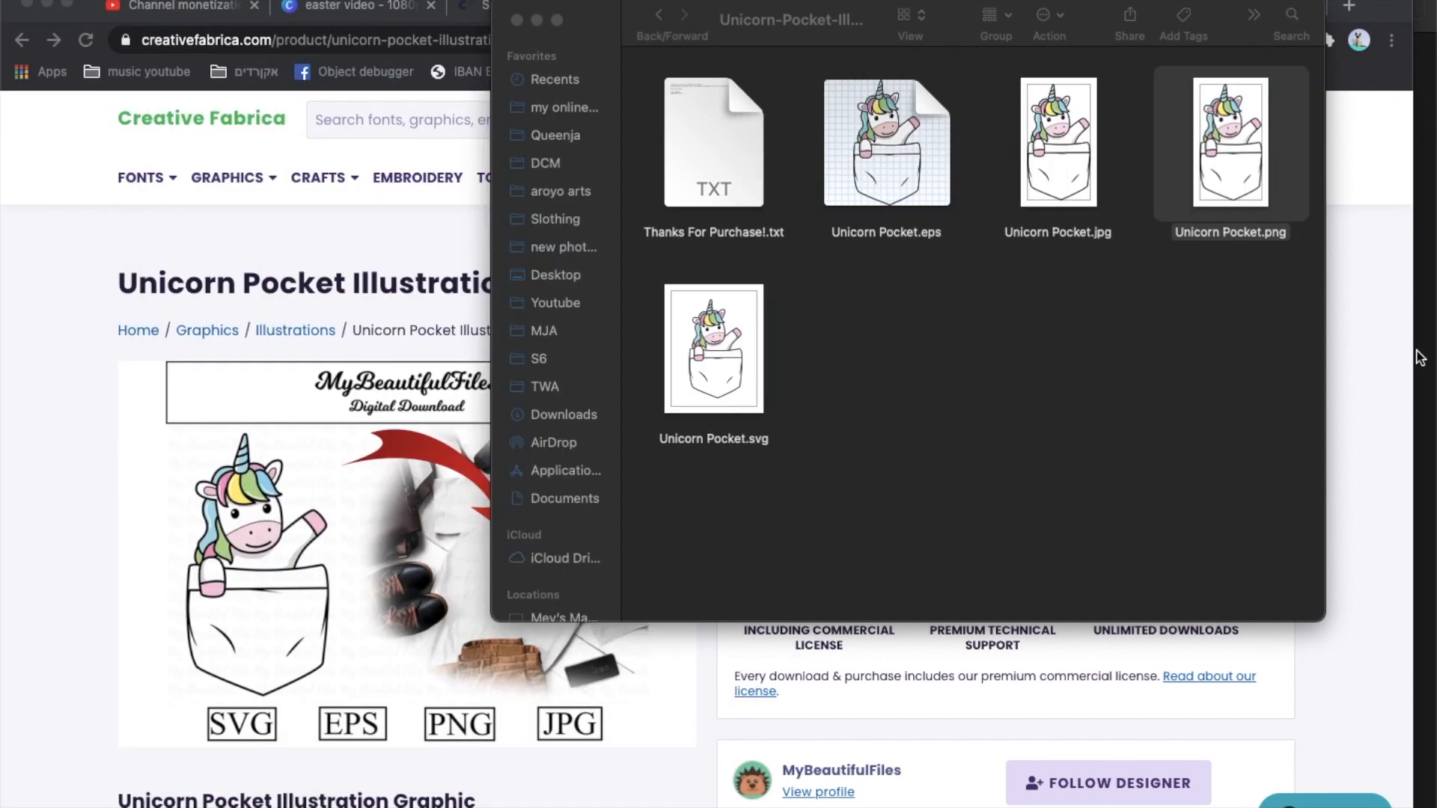
- Return to the browser, view the GIMP website's home page, and close its tab
click(1377, 348)
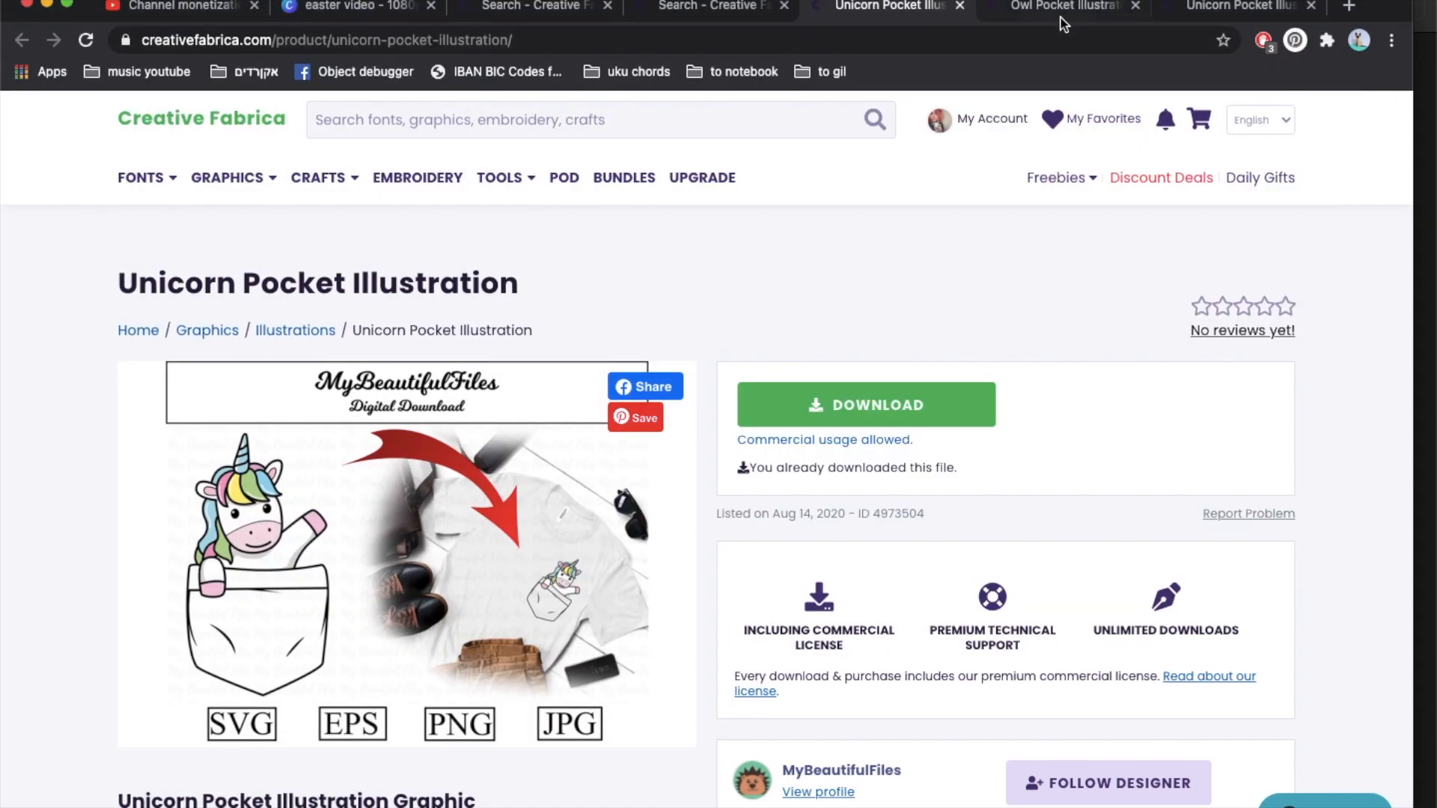
key(ctrl+Tab)
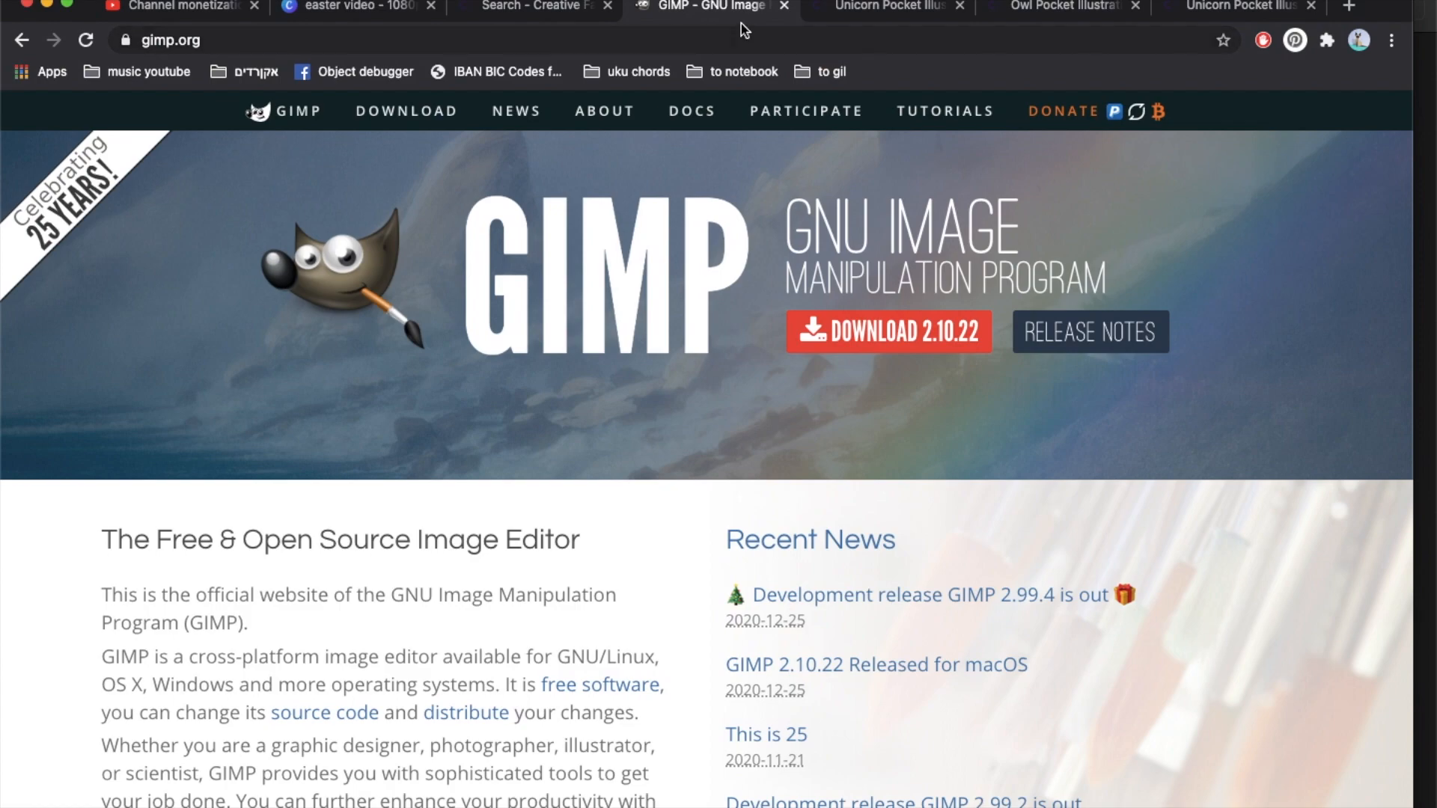
click(783, 7)
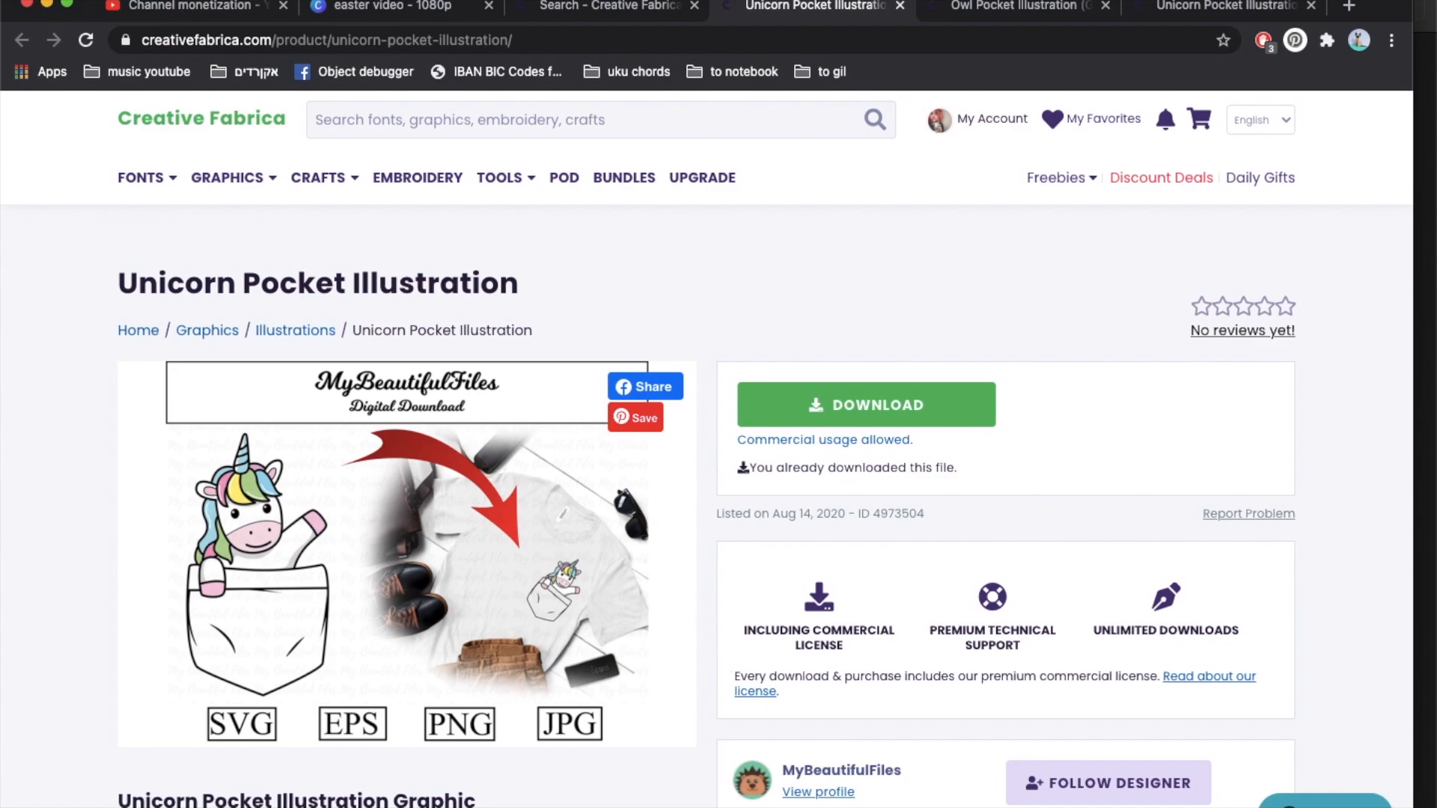
- Switch to GIMP and open Unicorn Pocket.png from the Unicorn-Pocket-Illustration folder in Downloads
mouse_move(719, 805)
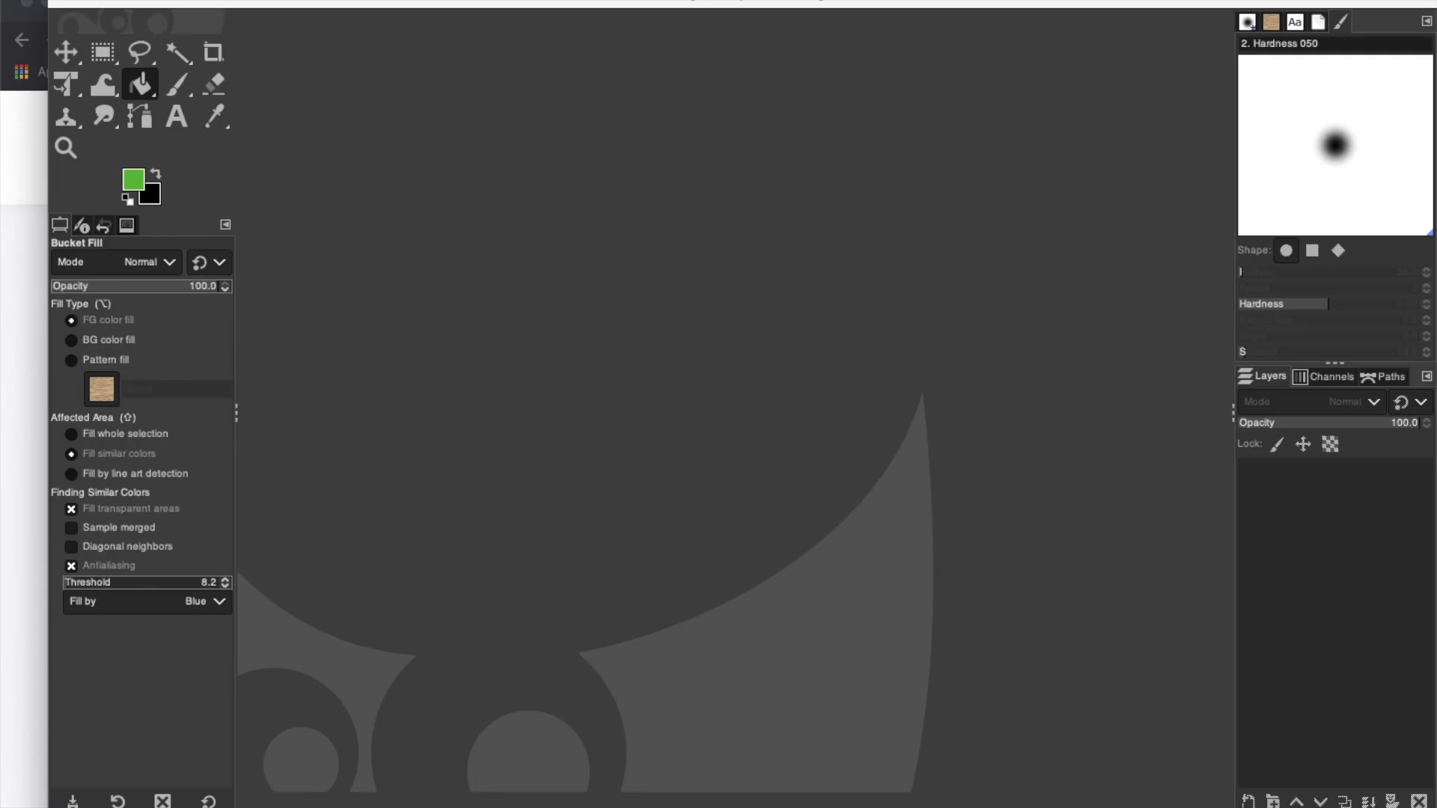
click(143, 3)
click(166, 42)
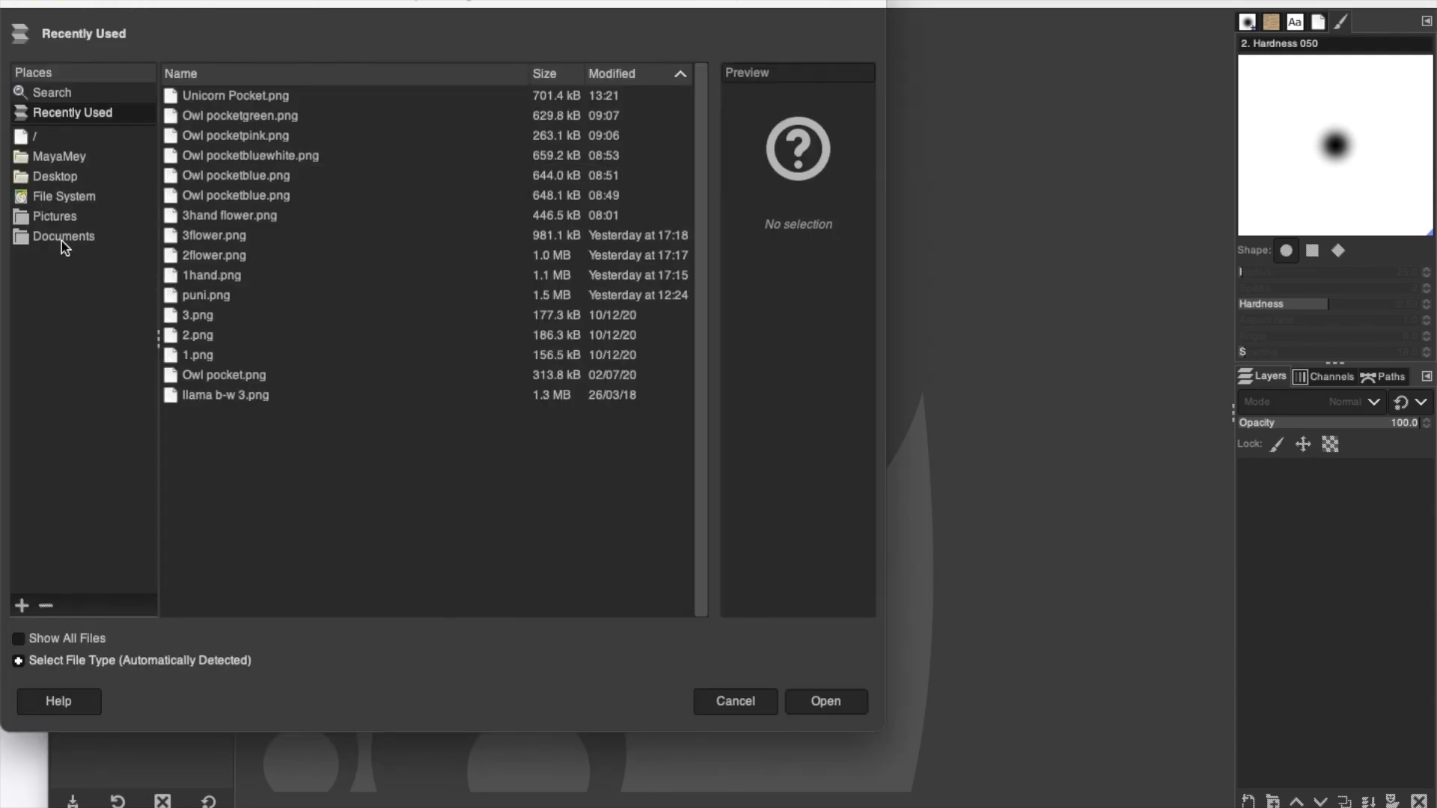
click(57, 158)
double_click(183, 159)
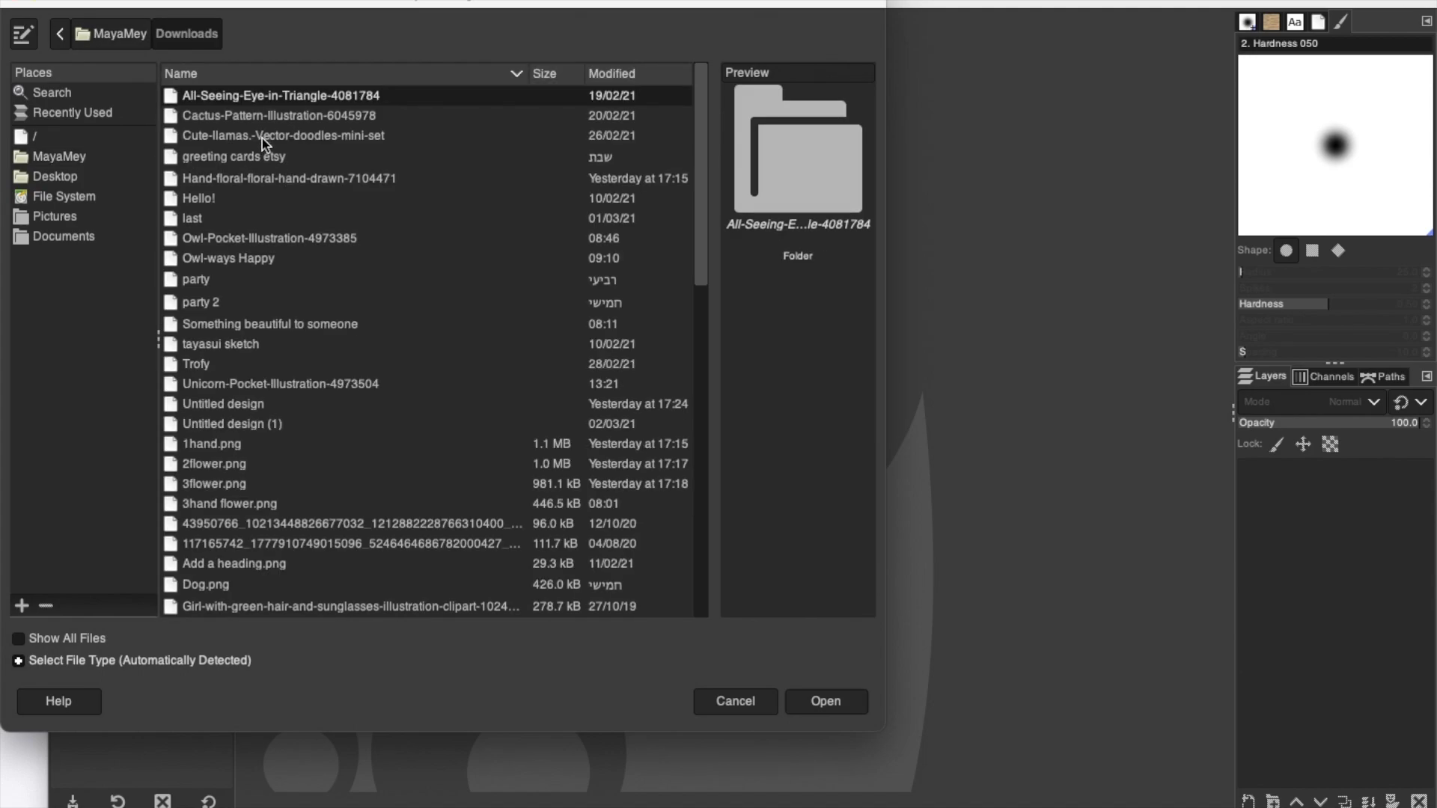
click(286, 385)
double_click(287, 385)
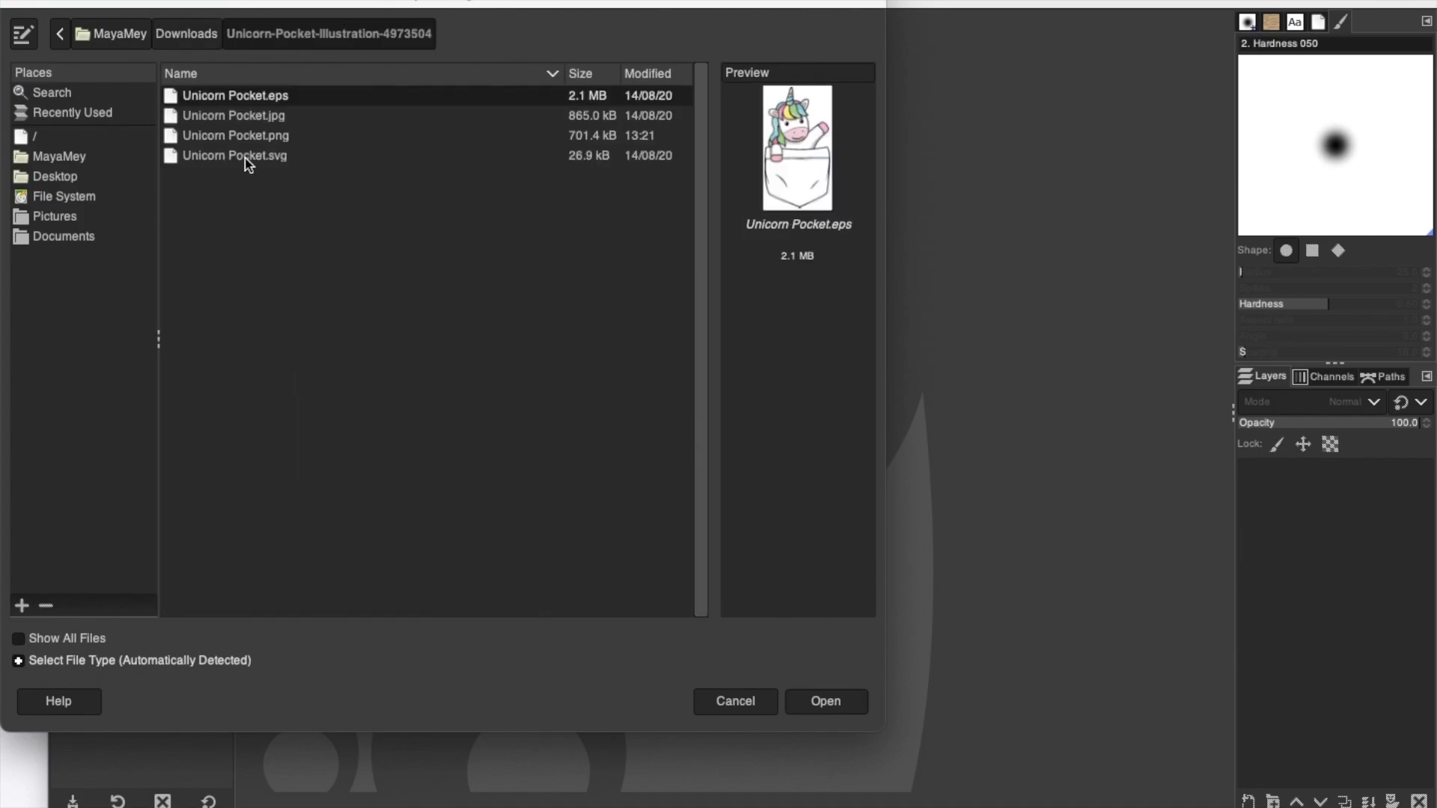
click(244, 135)
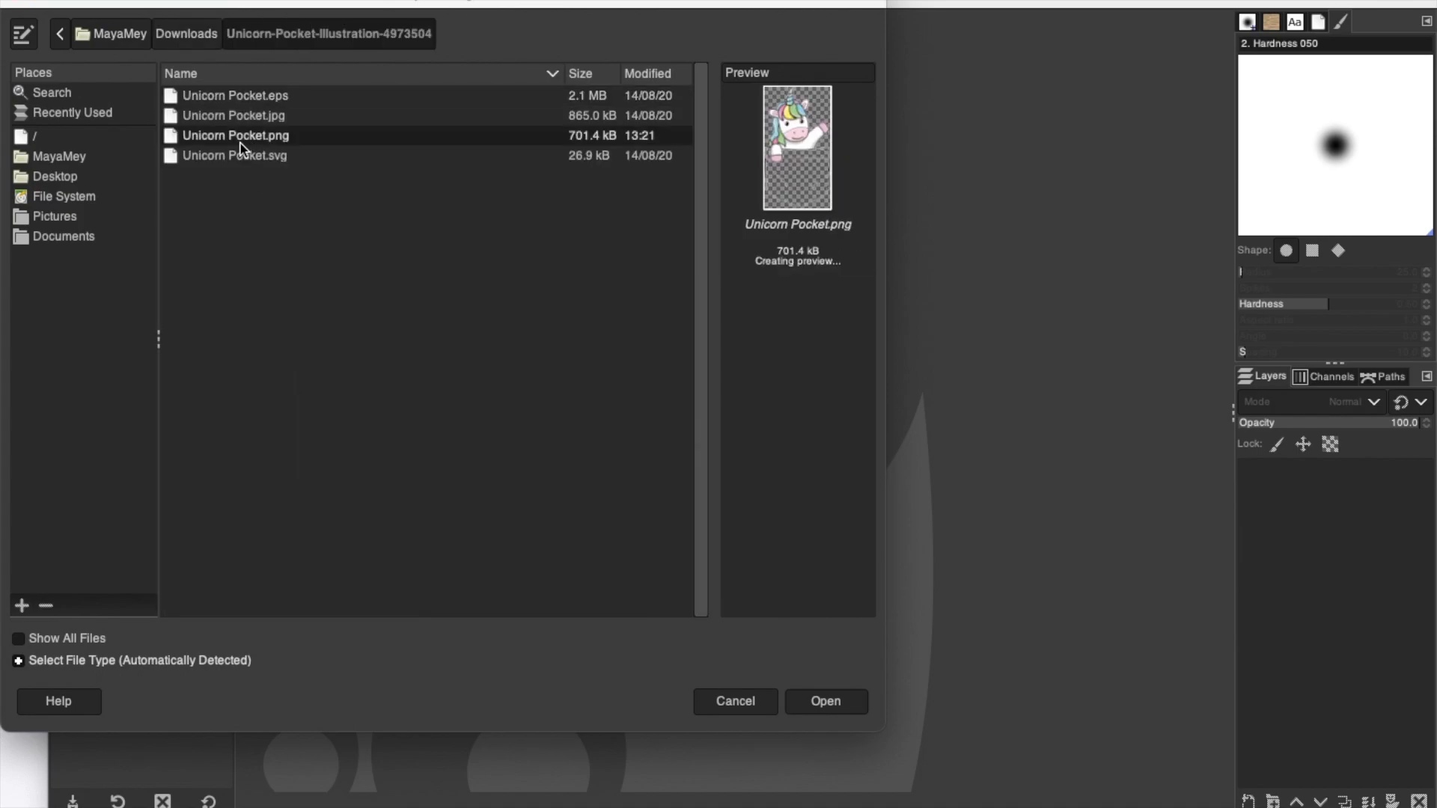
double_click(230, 142)
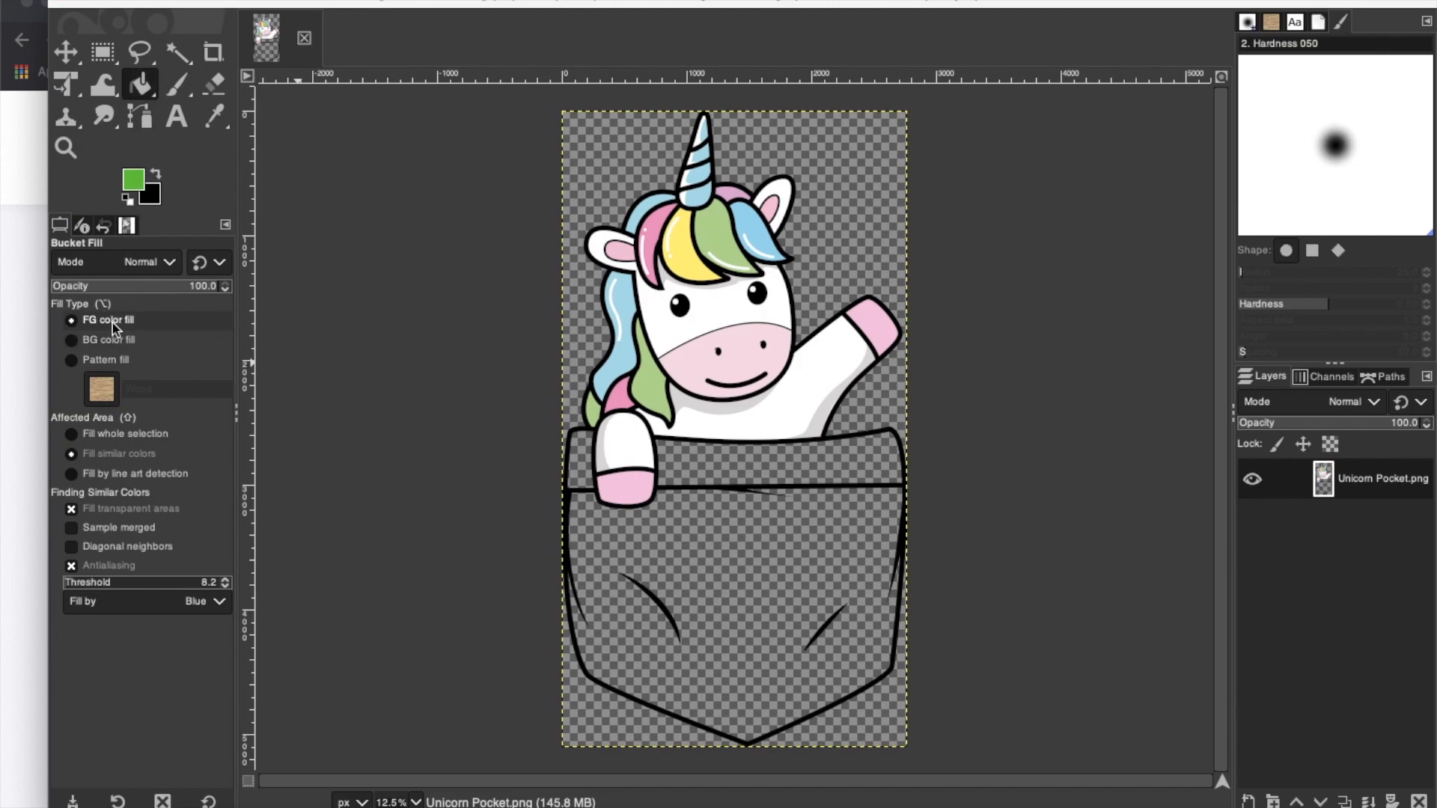
- Set the foreground color to the light green 5bef8c
click(135, 176)
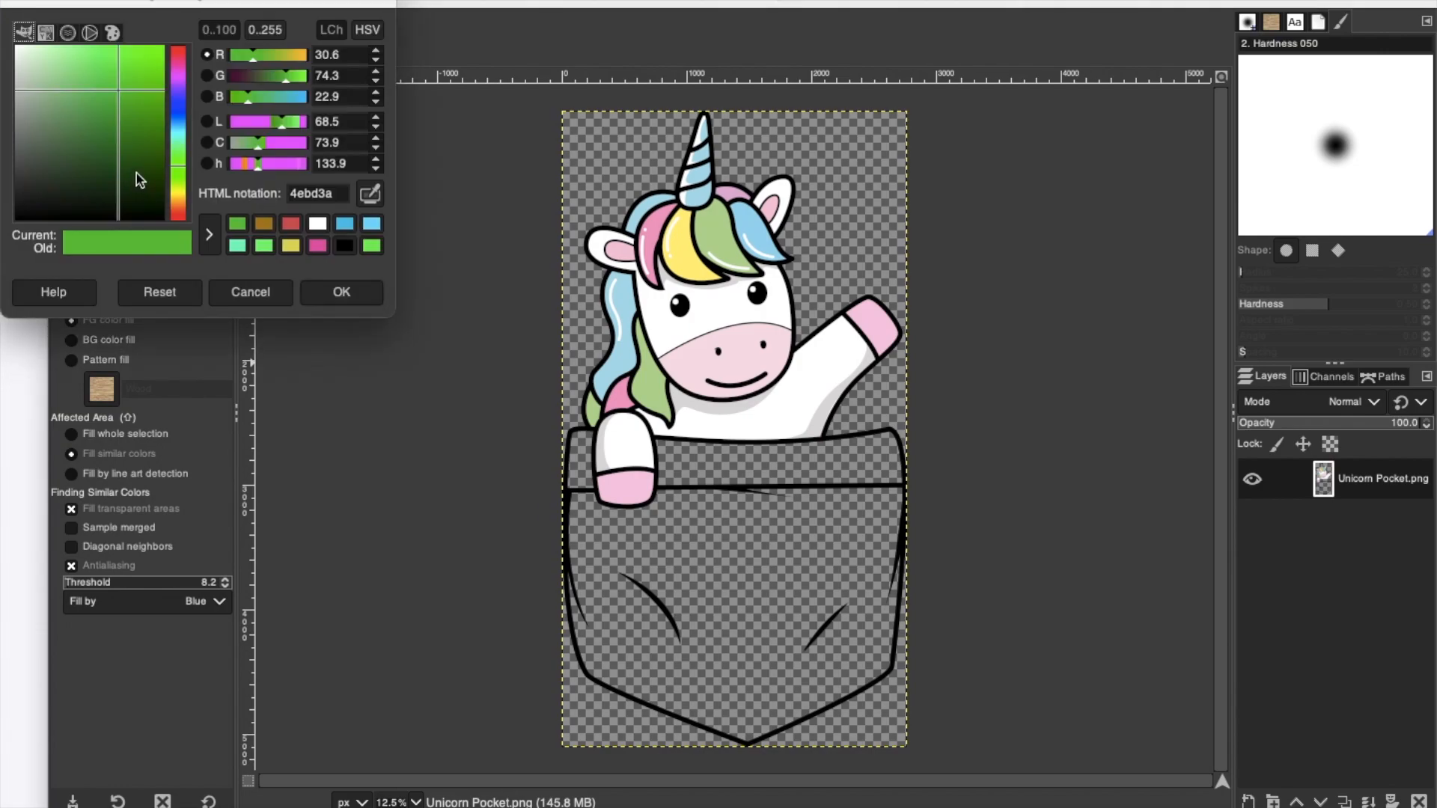
click(181, 155)
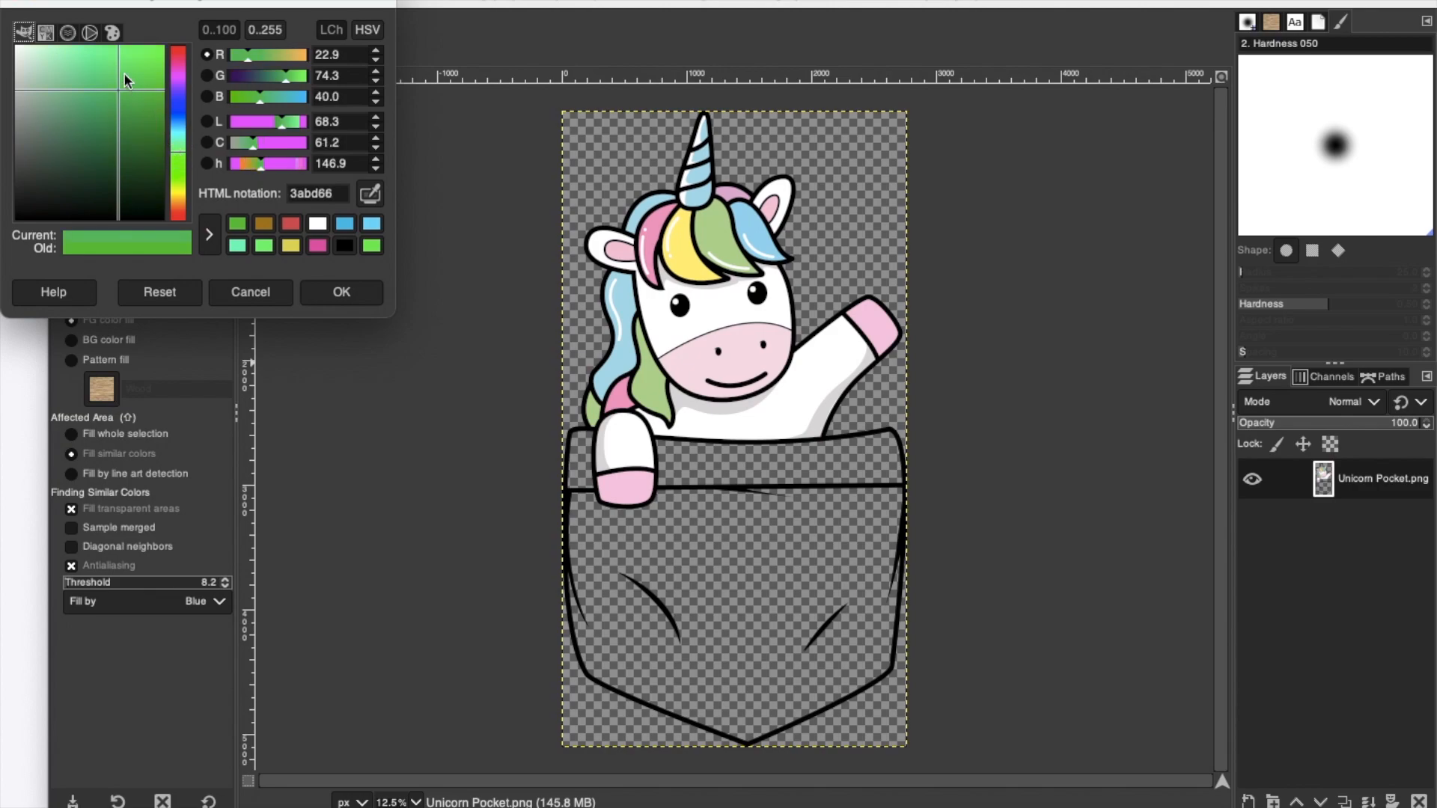
click(108, 53)
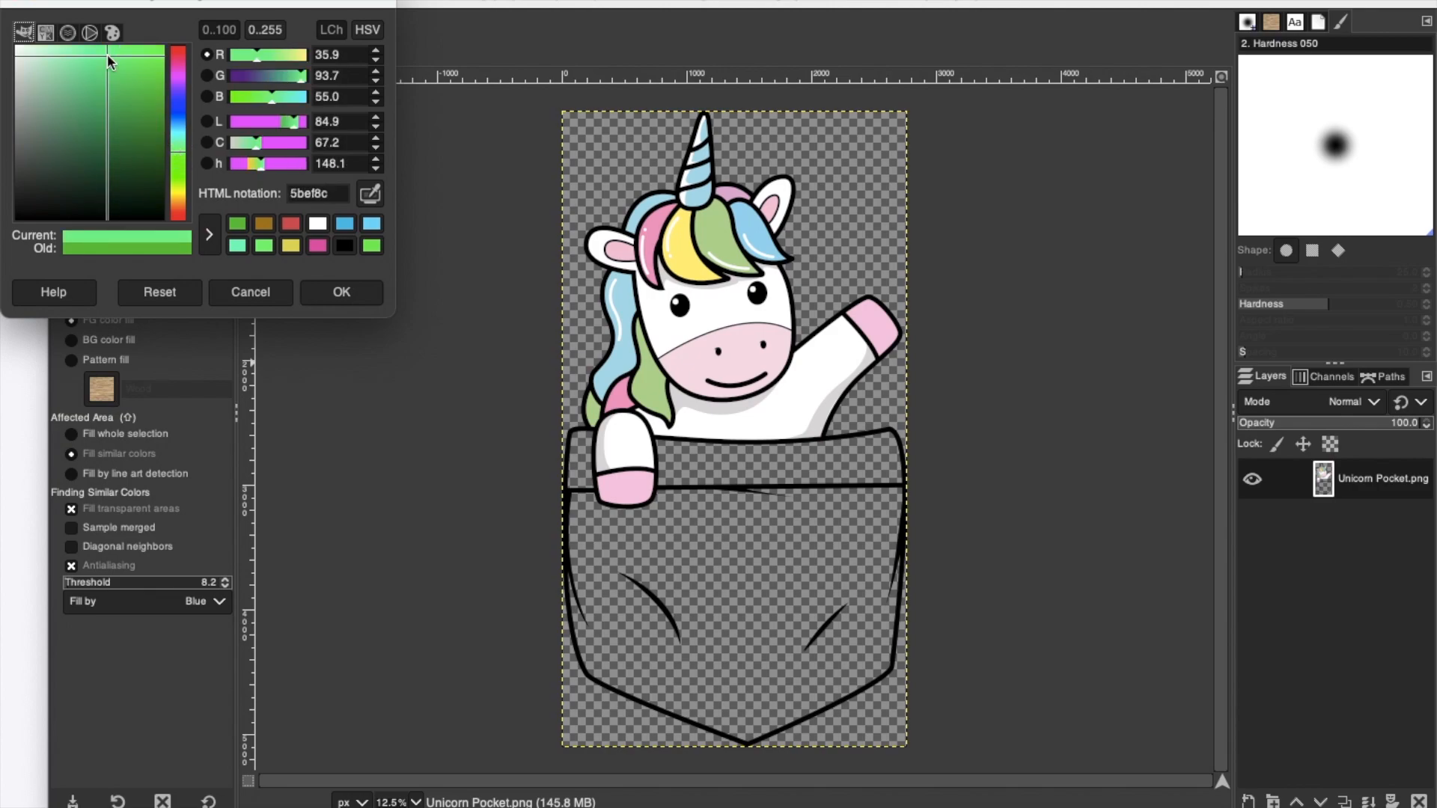
click(342, 292)
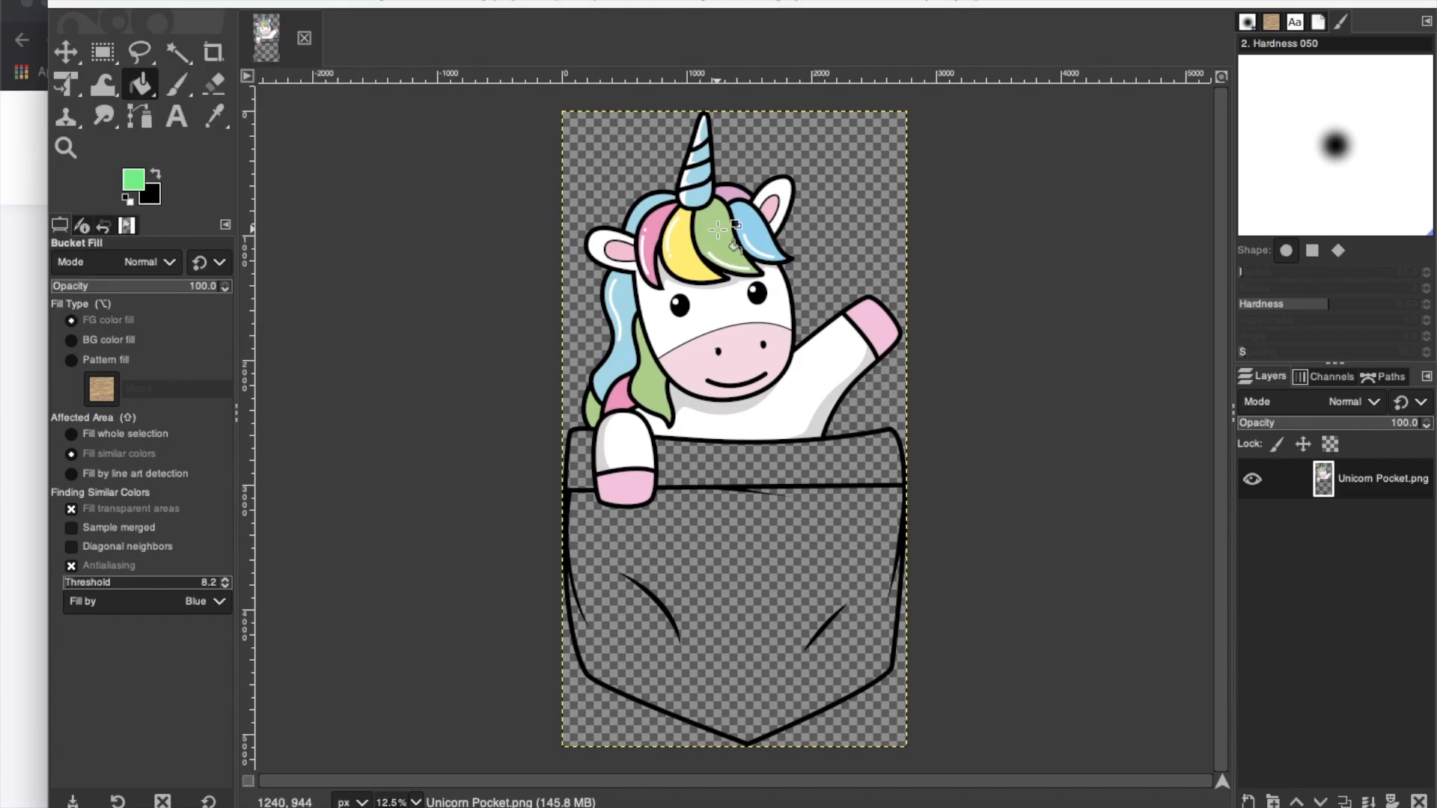
- Bucket-fill the unicorn's green fringe strand and blue back mane strands with the foreground green, undoing the stray fill of the outline
click(718, 229)
click(645, 209)
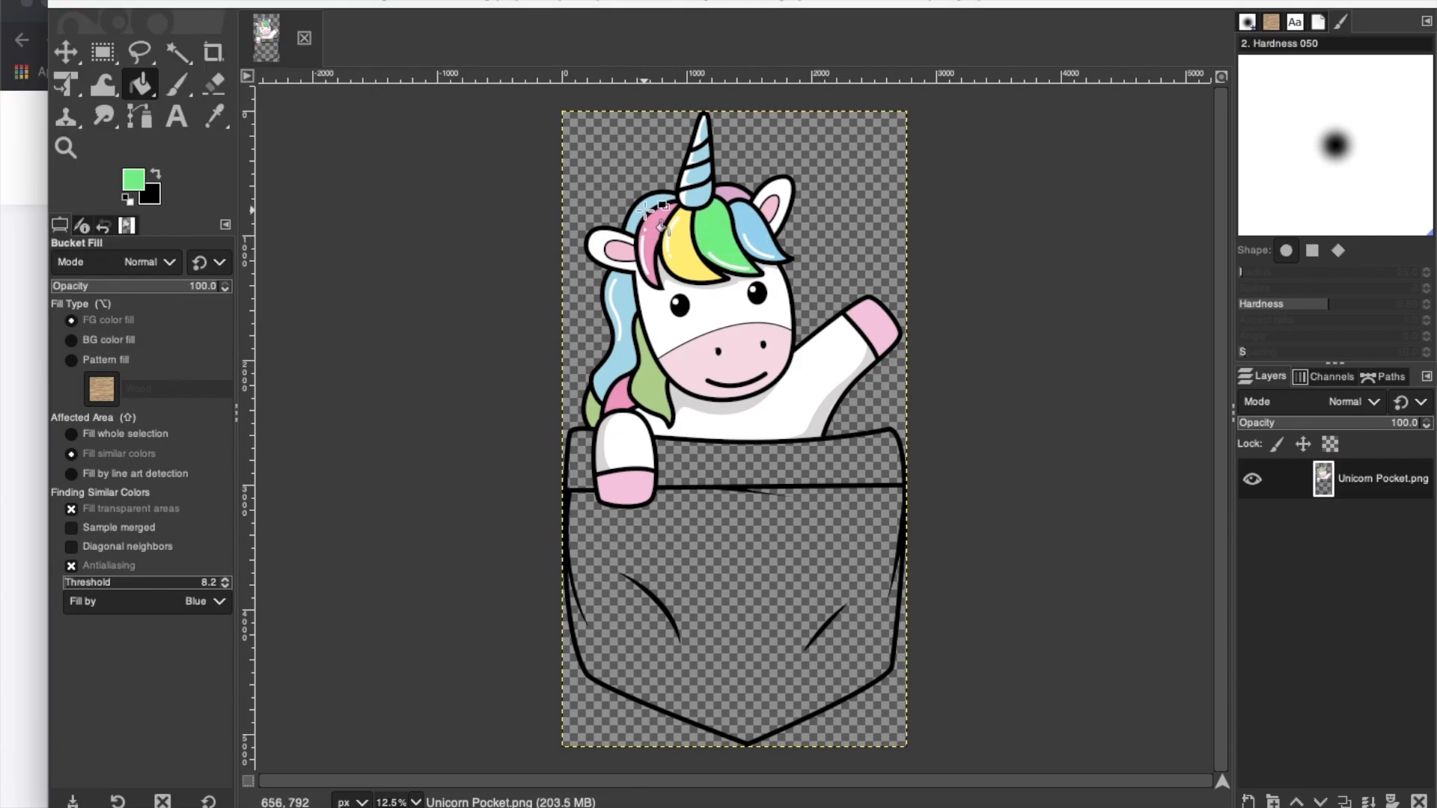
click(627, 330)
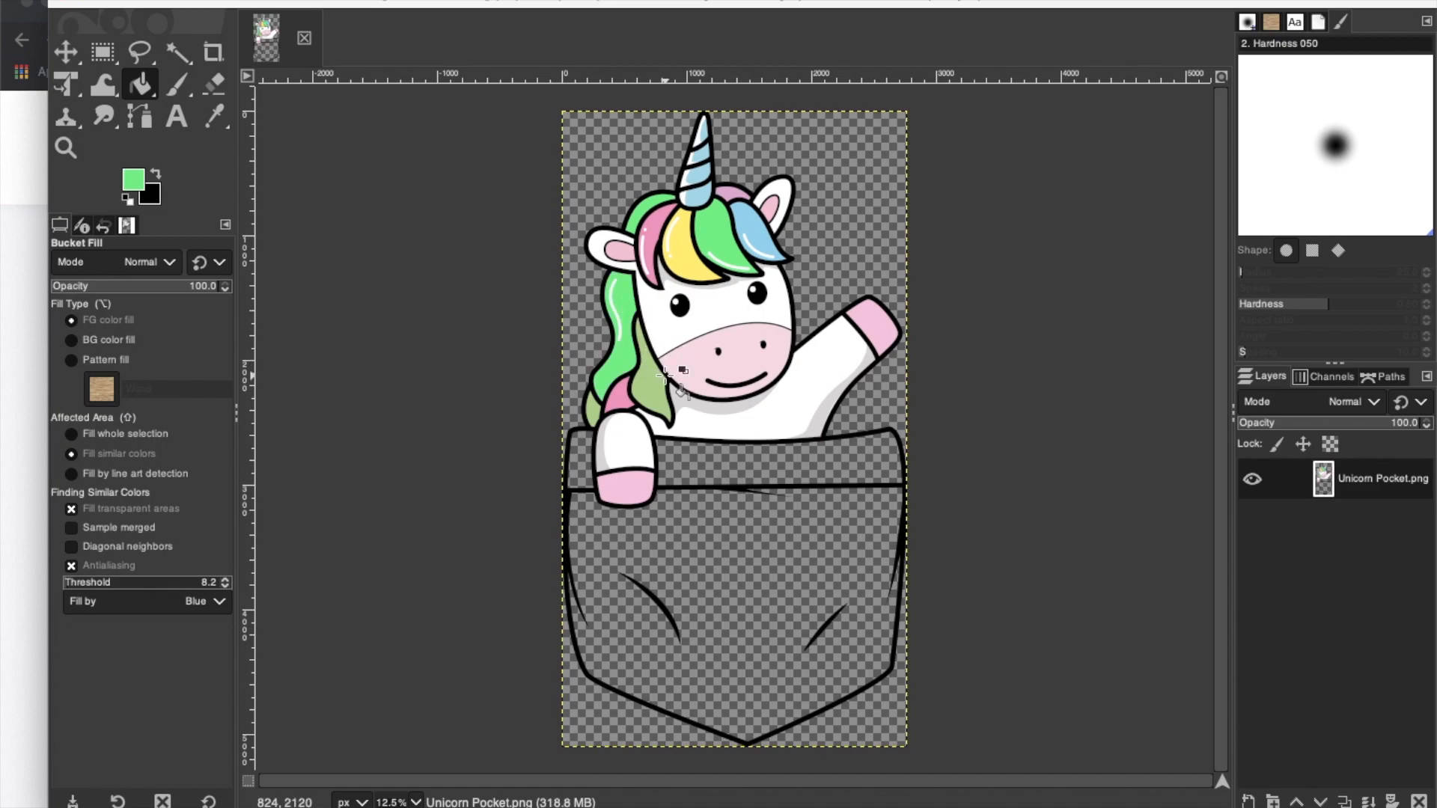
click(664, 375)
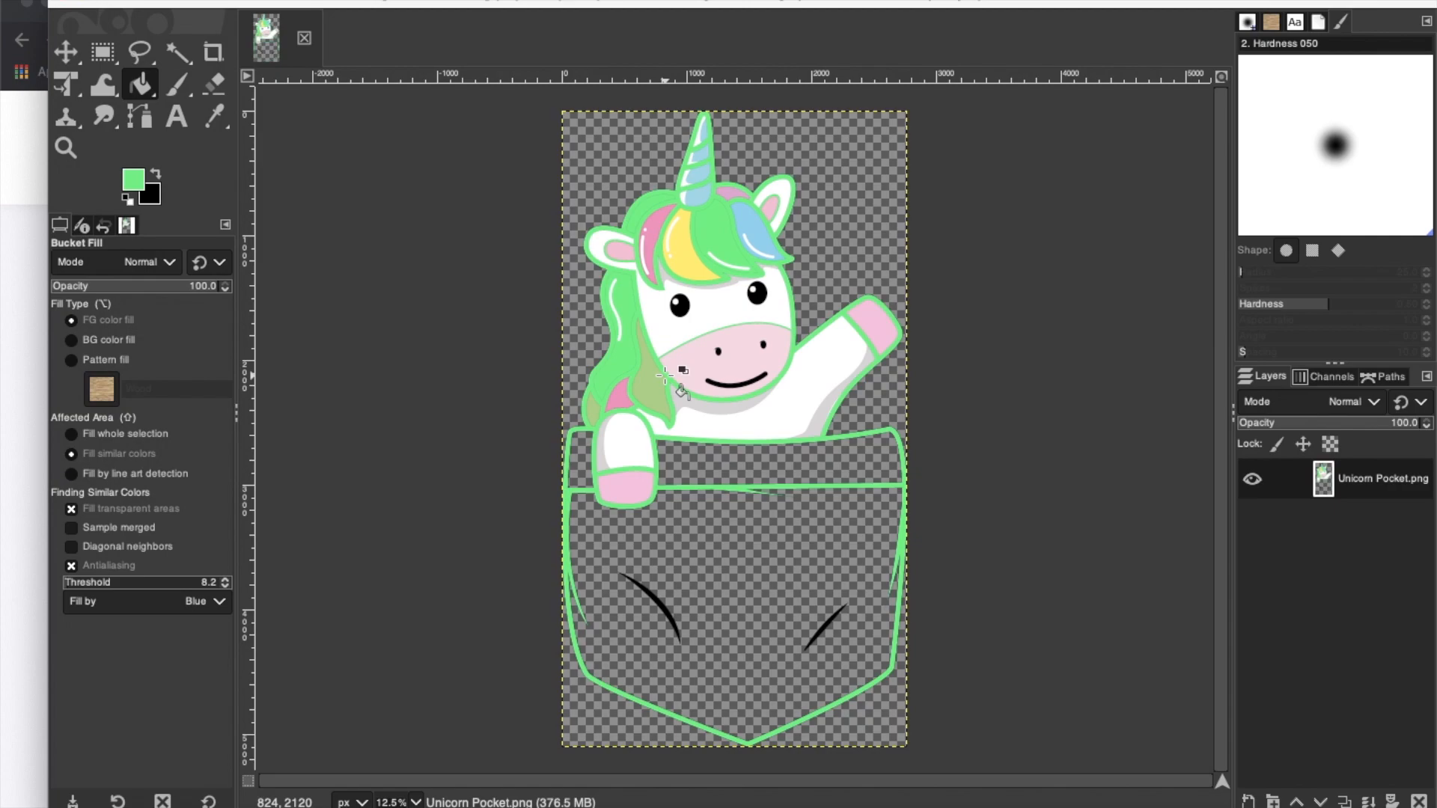
key(super+z)
- Bucket-fill the unicorn's remaining lower mane locks and the yellow, blue and pink hair strands with the foreground green
click(654, 389)
click(616, 397)
click(589, 408)
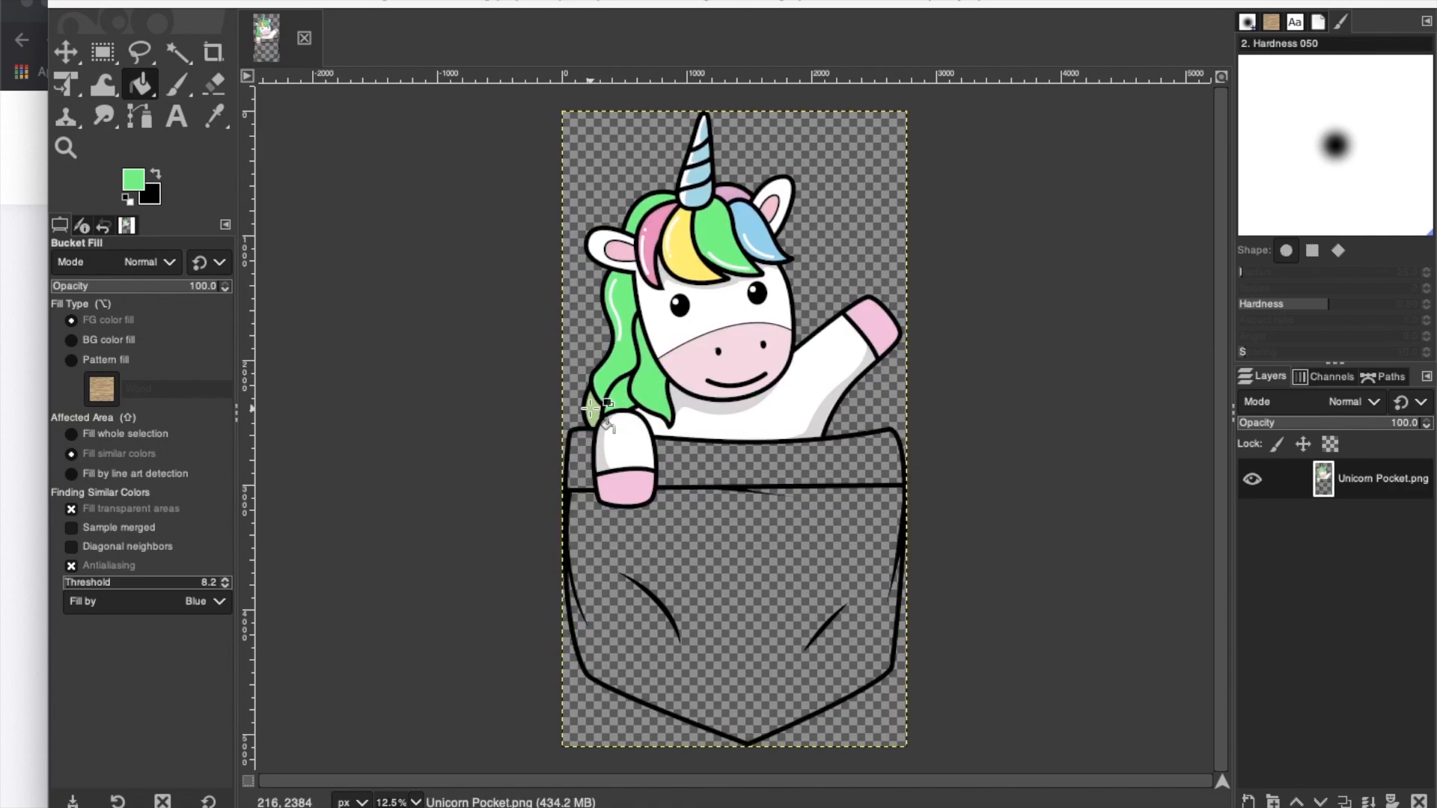
click(680, 256)
click(744, 222)
click(737, 196)
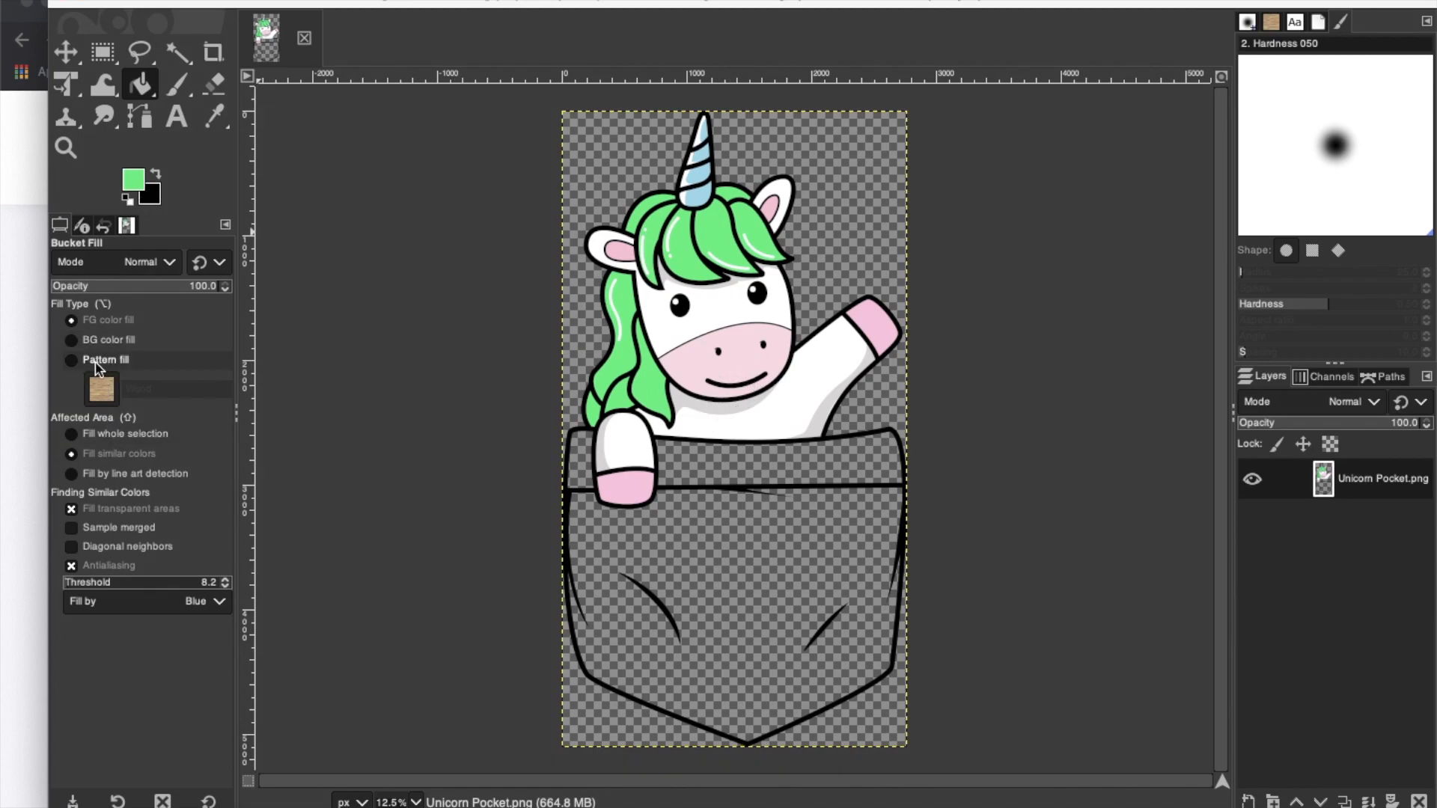
- Switch the bucket fill to the Sky pattern and fill the segments of the unicorn's horn with it
click(74, 362)
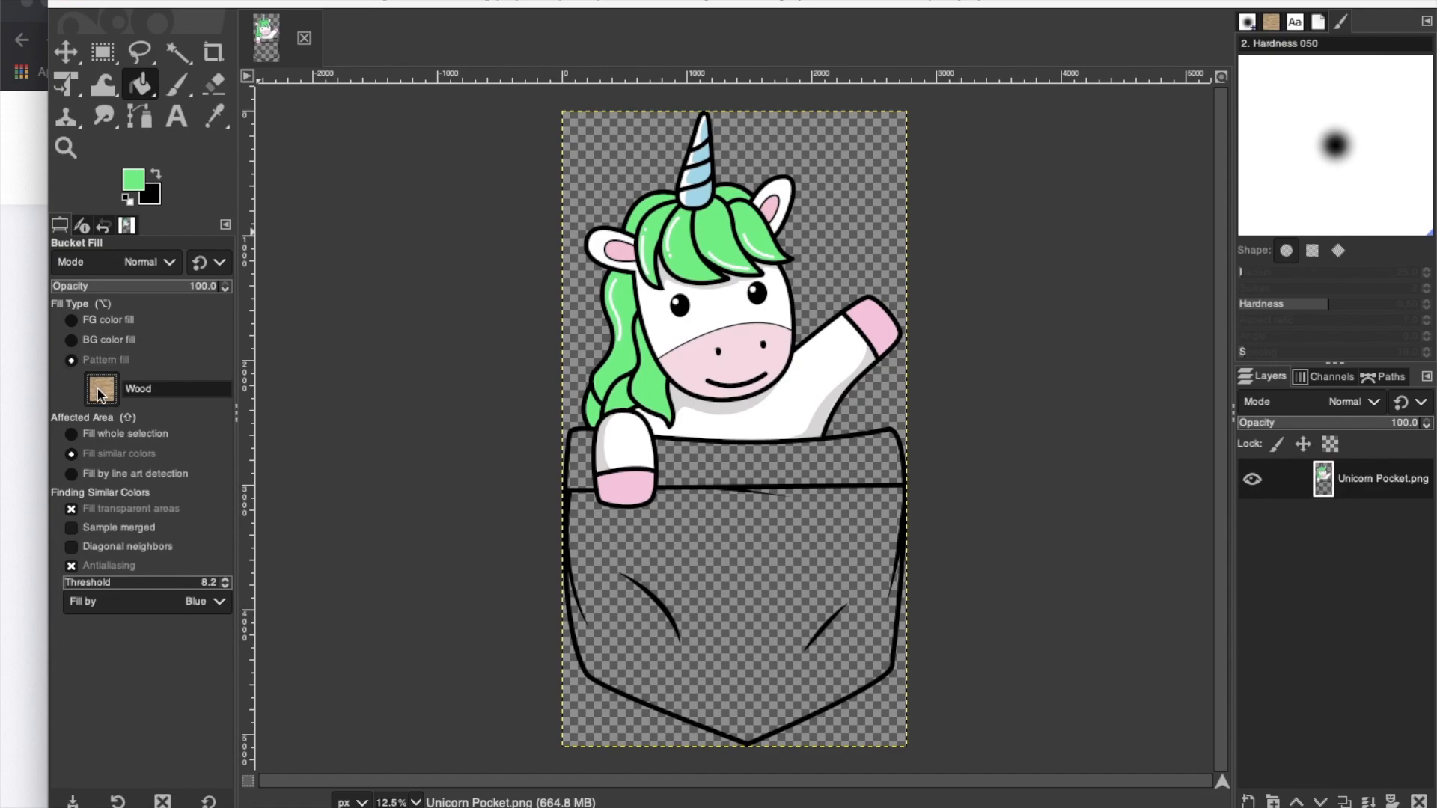
click(91, 386)
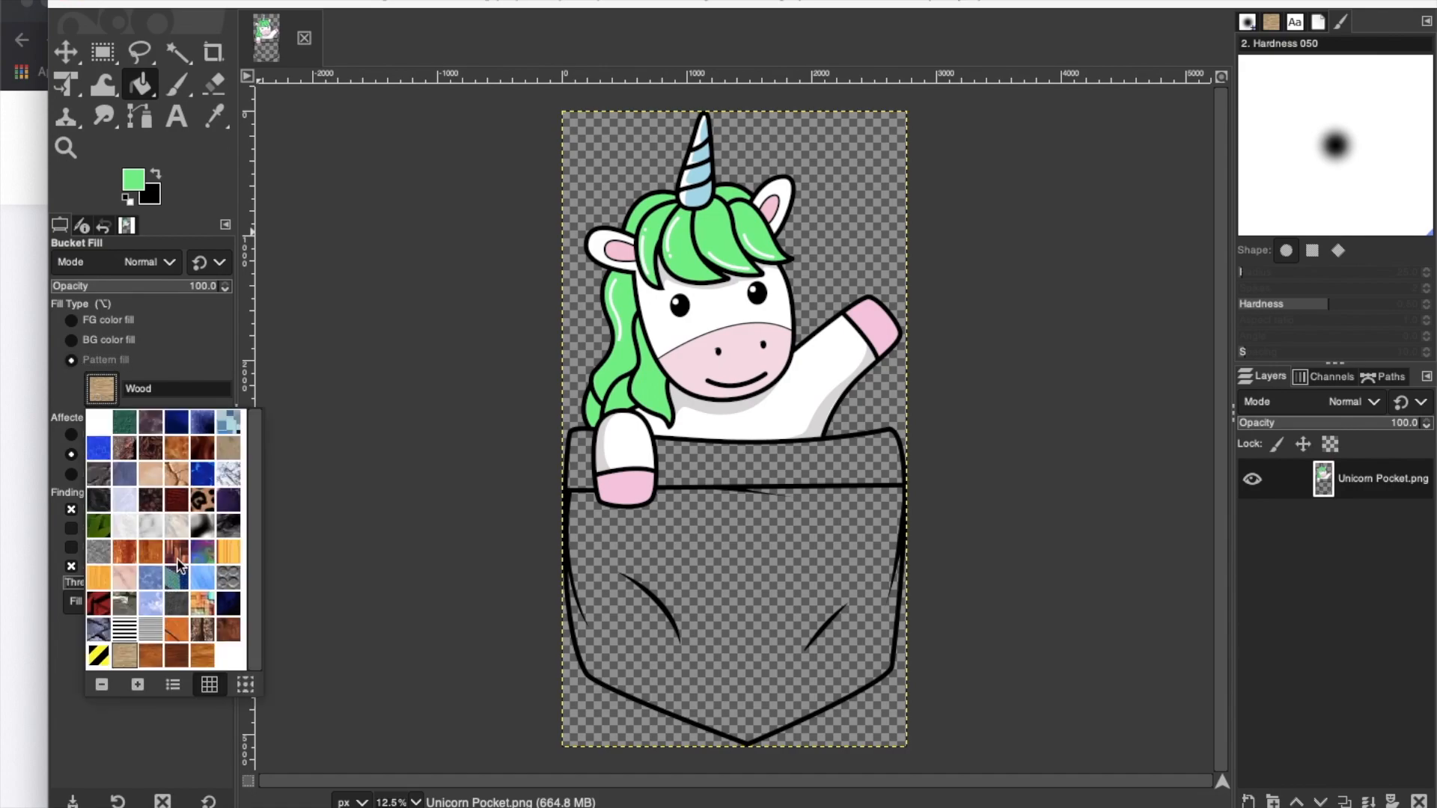
click(153, 609)
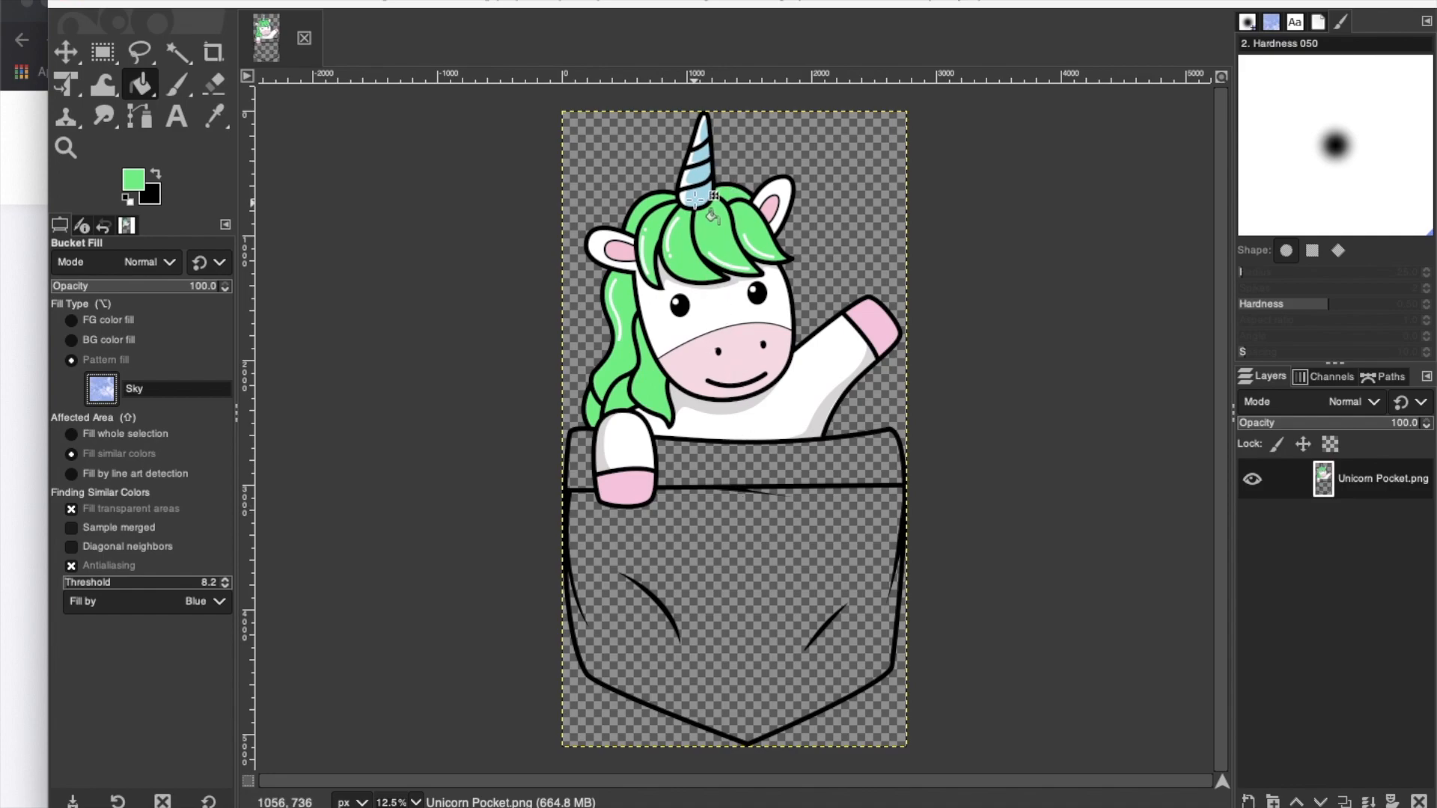
click(697, 180)
click(695, 174)
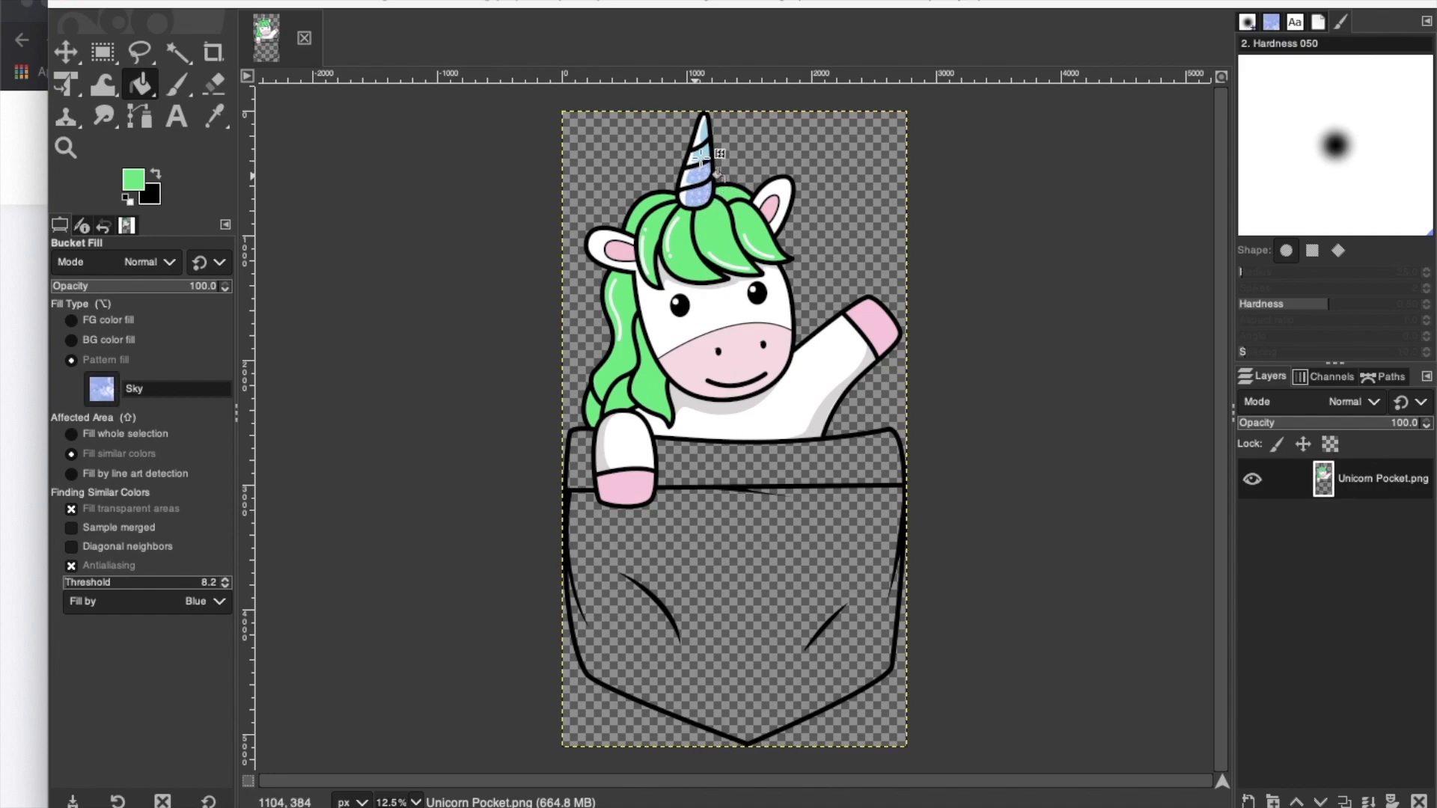
click(700, 154)
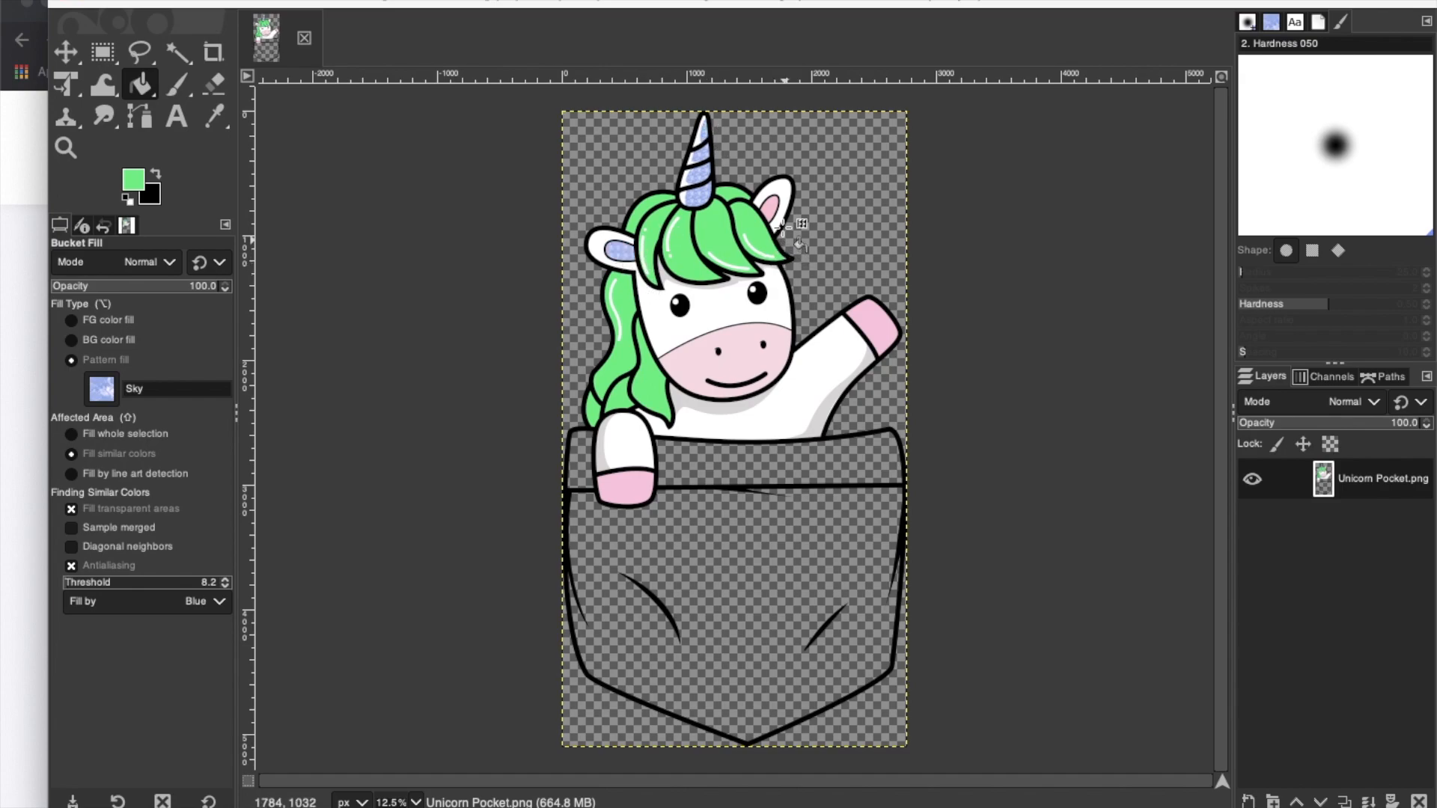
- Try the Sky pattern on the unicorn's inner ears, both hooves and muzzle, and undo these fills
click(775, 209)
click(871, 328)
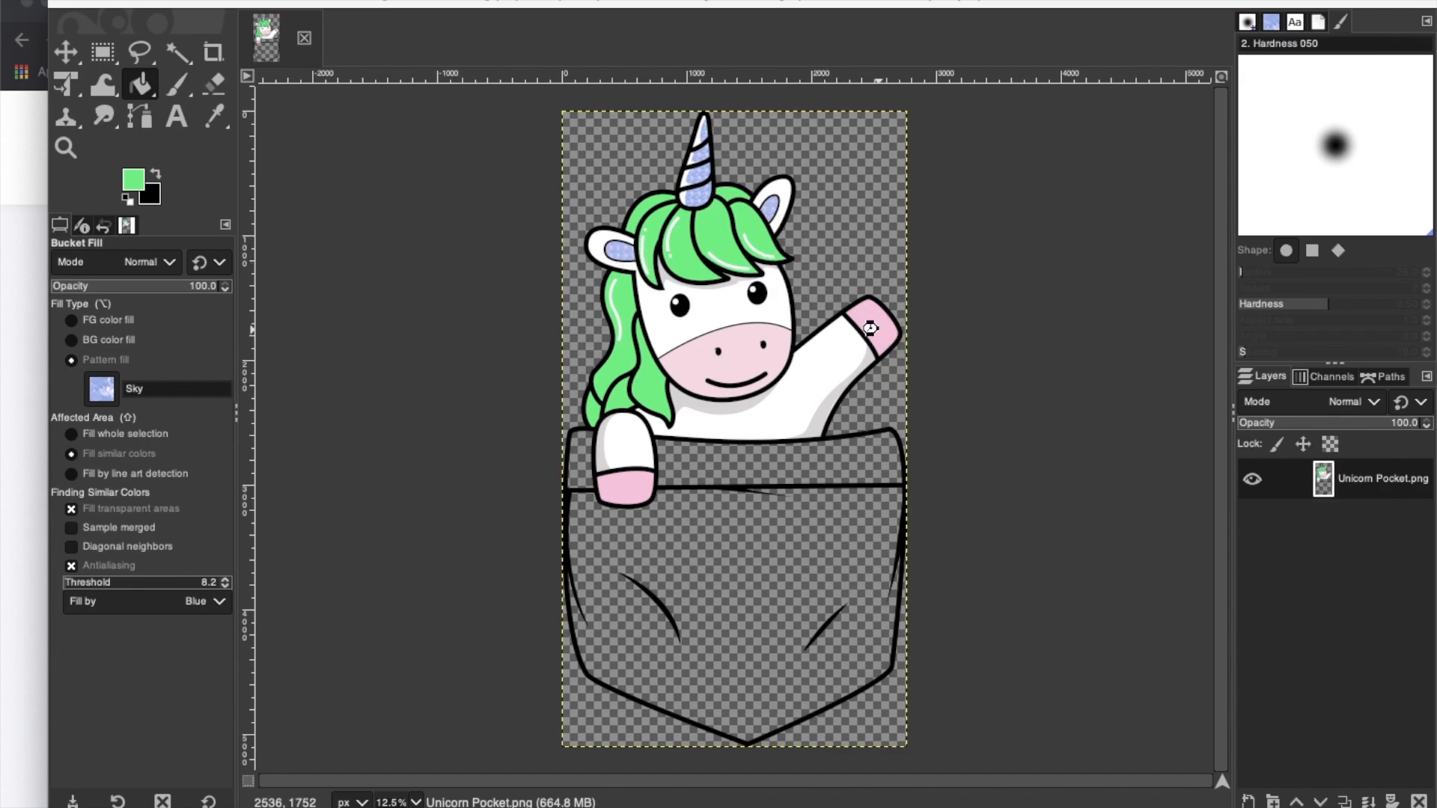
click(618, 490)
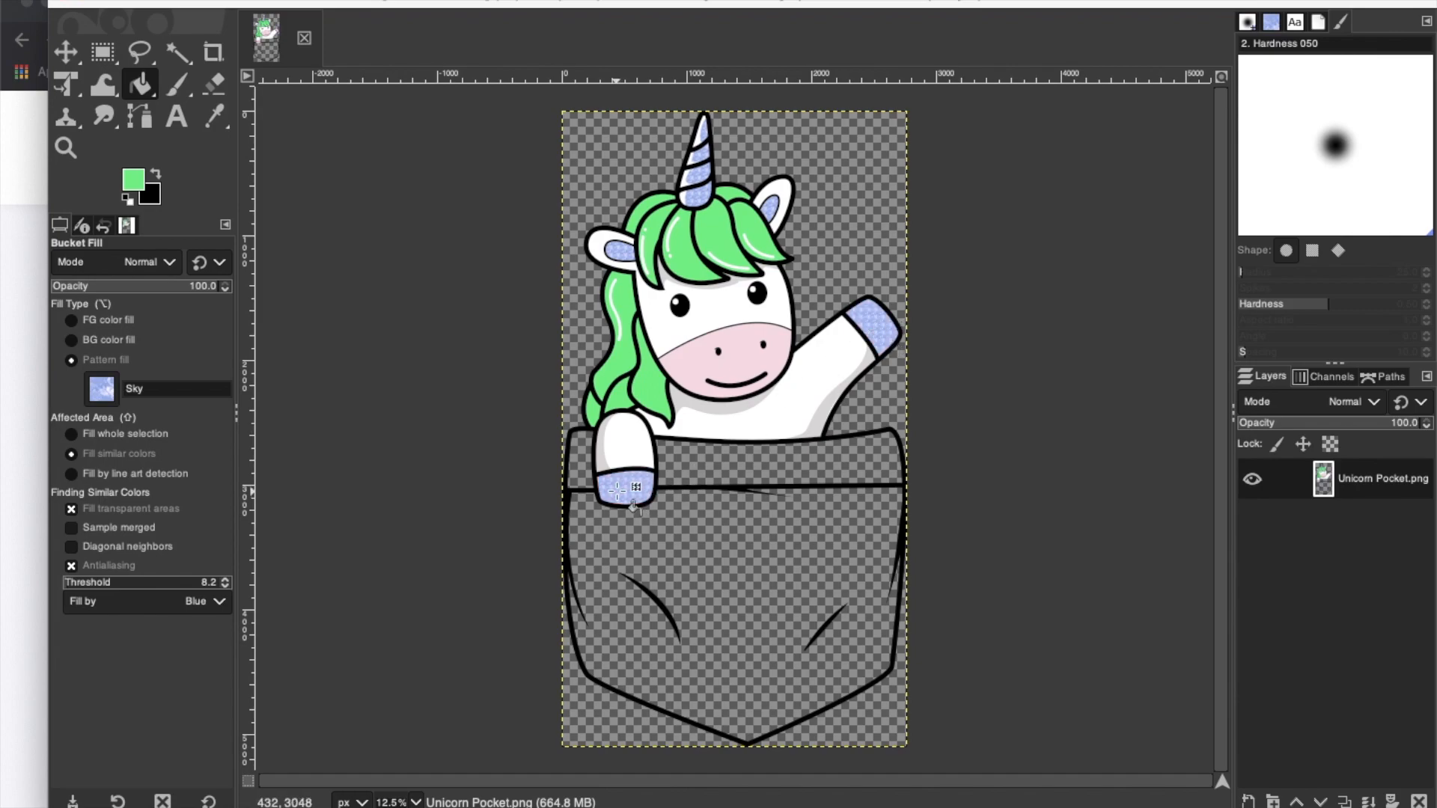
click(700, 365)
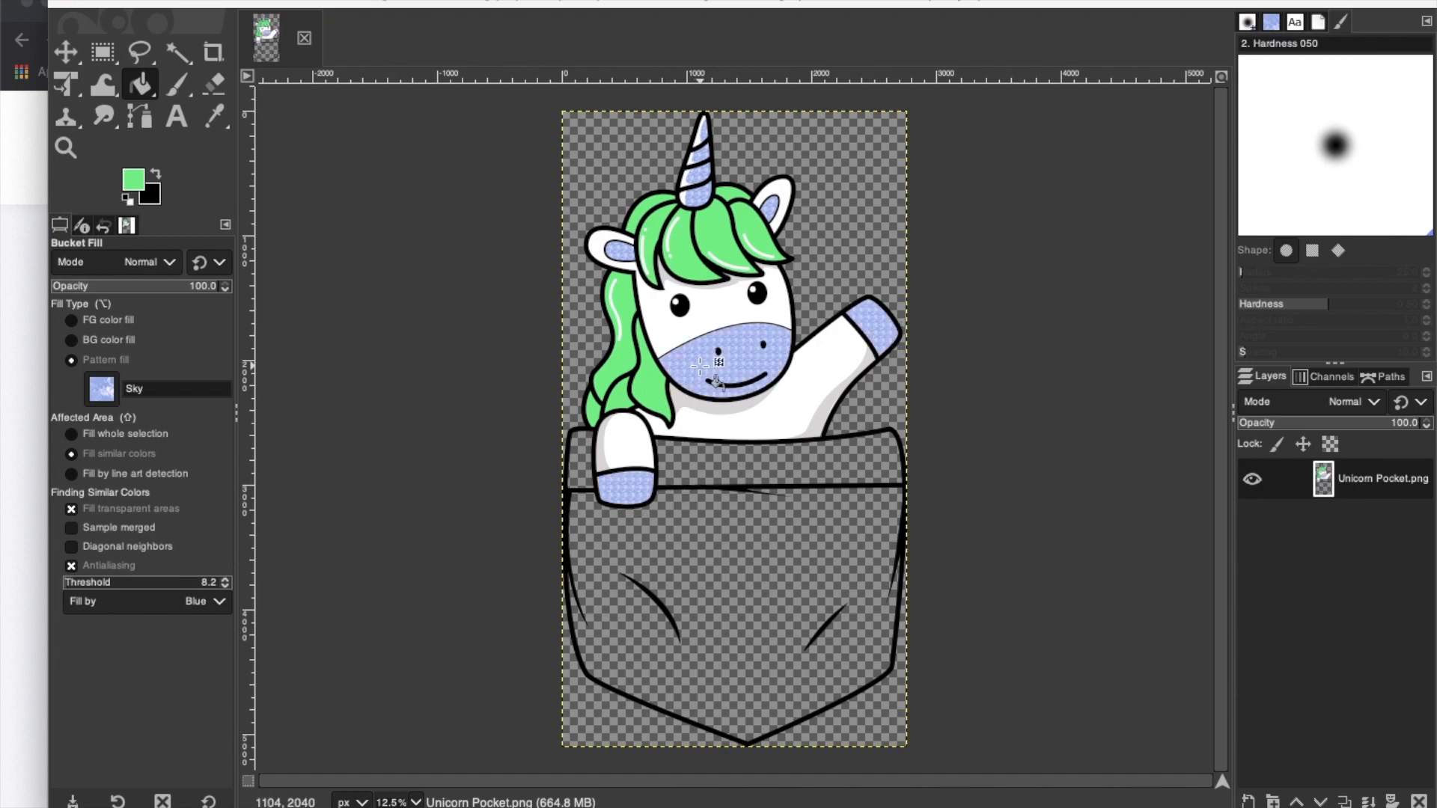
key(ctrl+z)
key(ctrl+z)
key(ctrl+z)
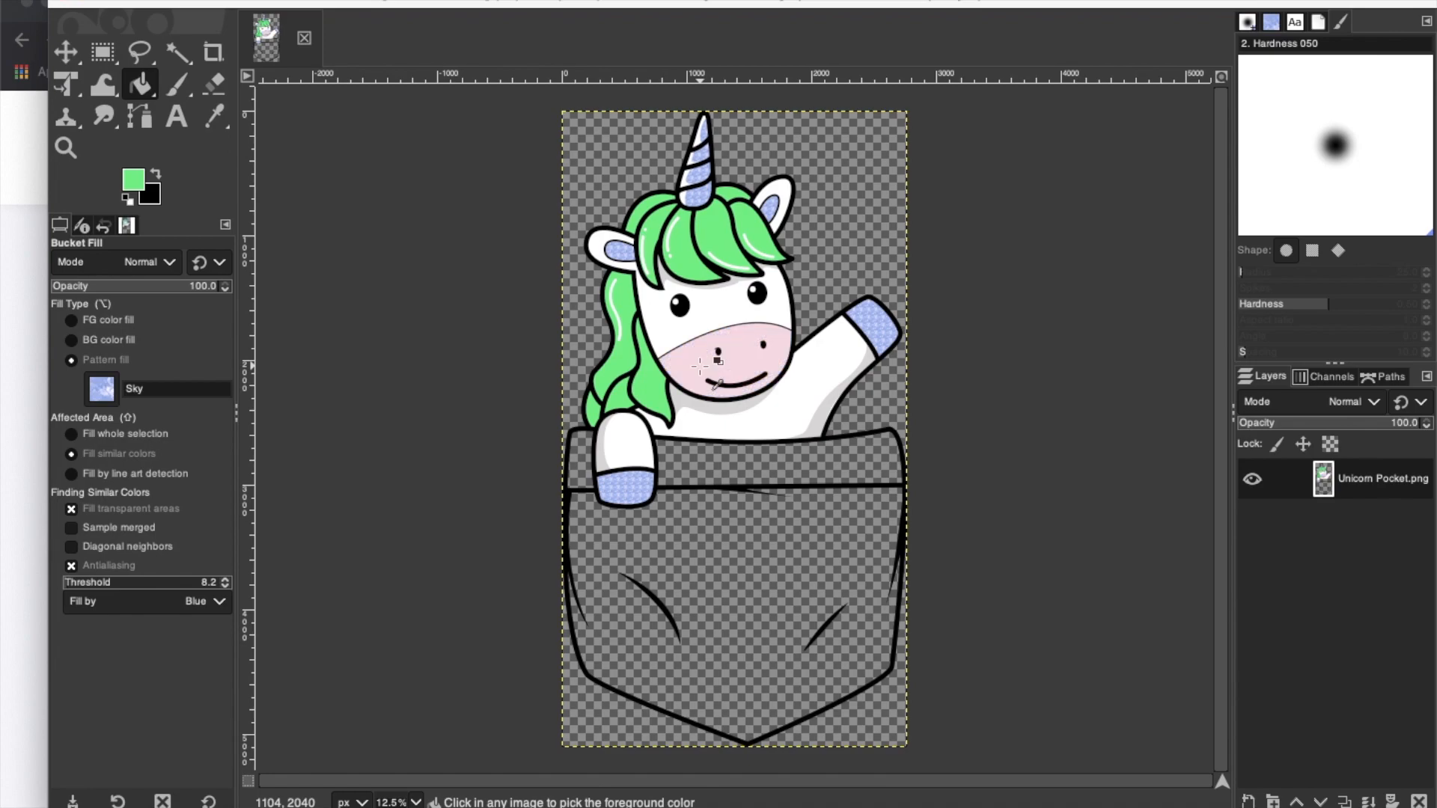
key(ctrl+z)
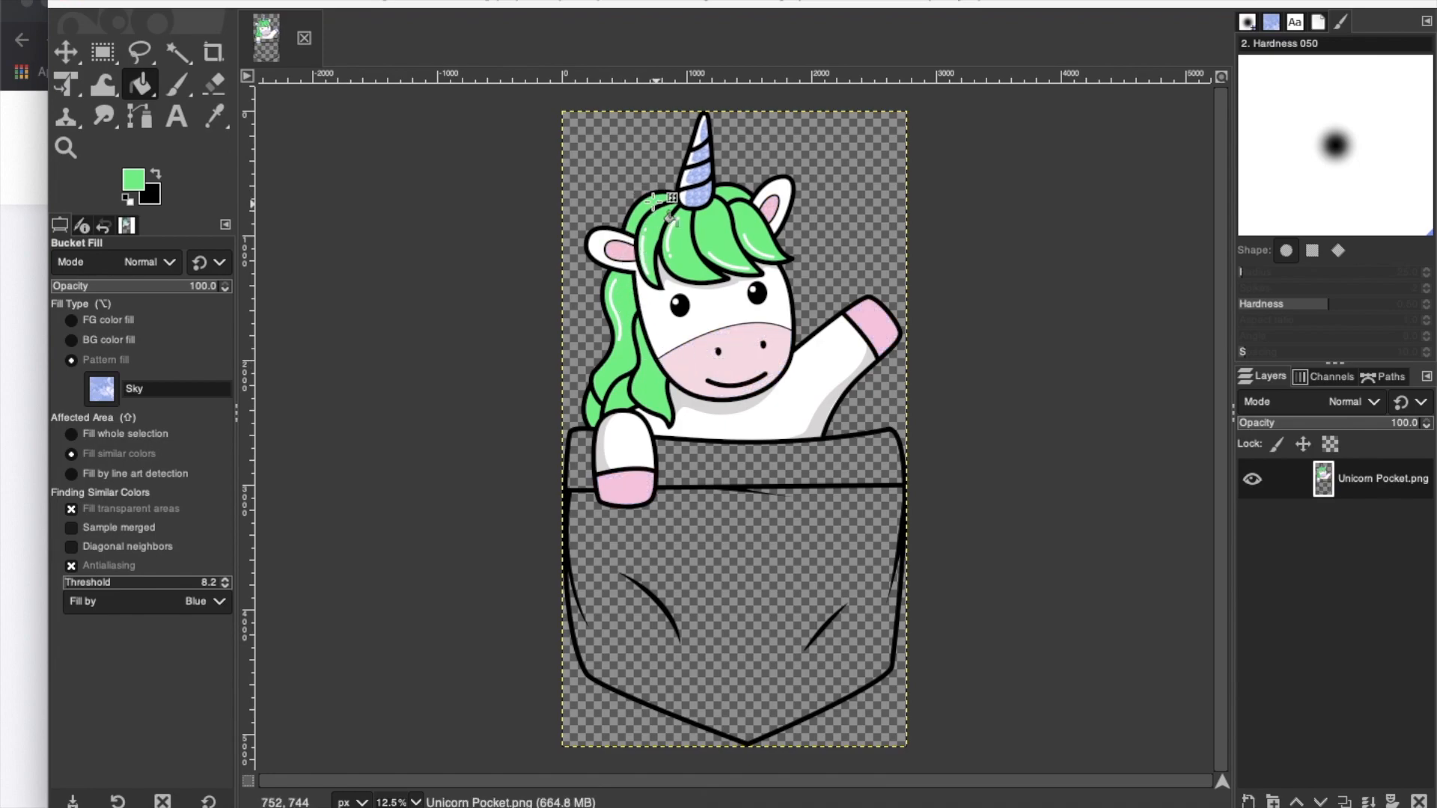
- Bucket-fill the unicorn's hooves with solid dark blue and its muzzle and inner ears with light blue
click(650, 200)
click(618, 301)
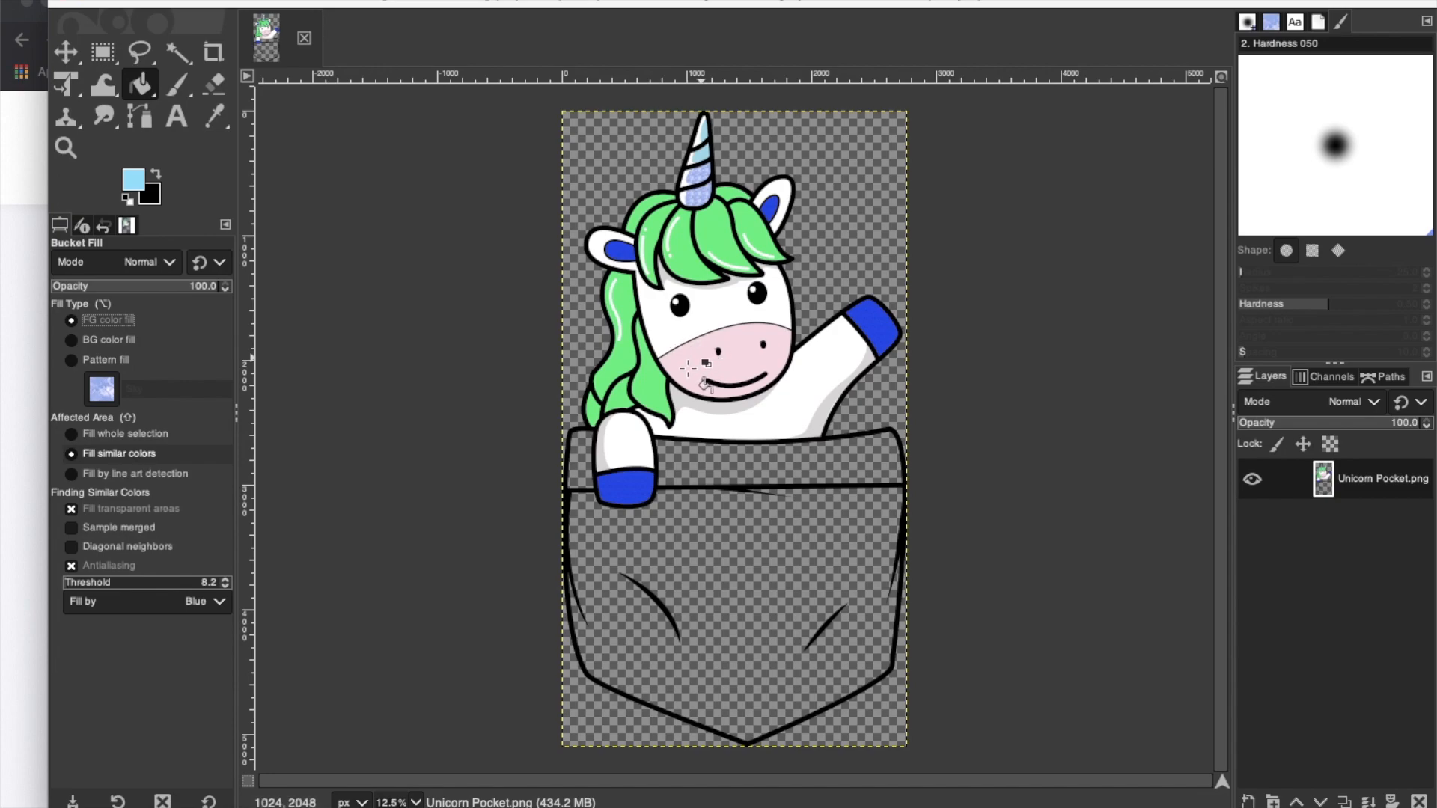
click(690, 367)
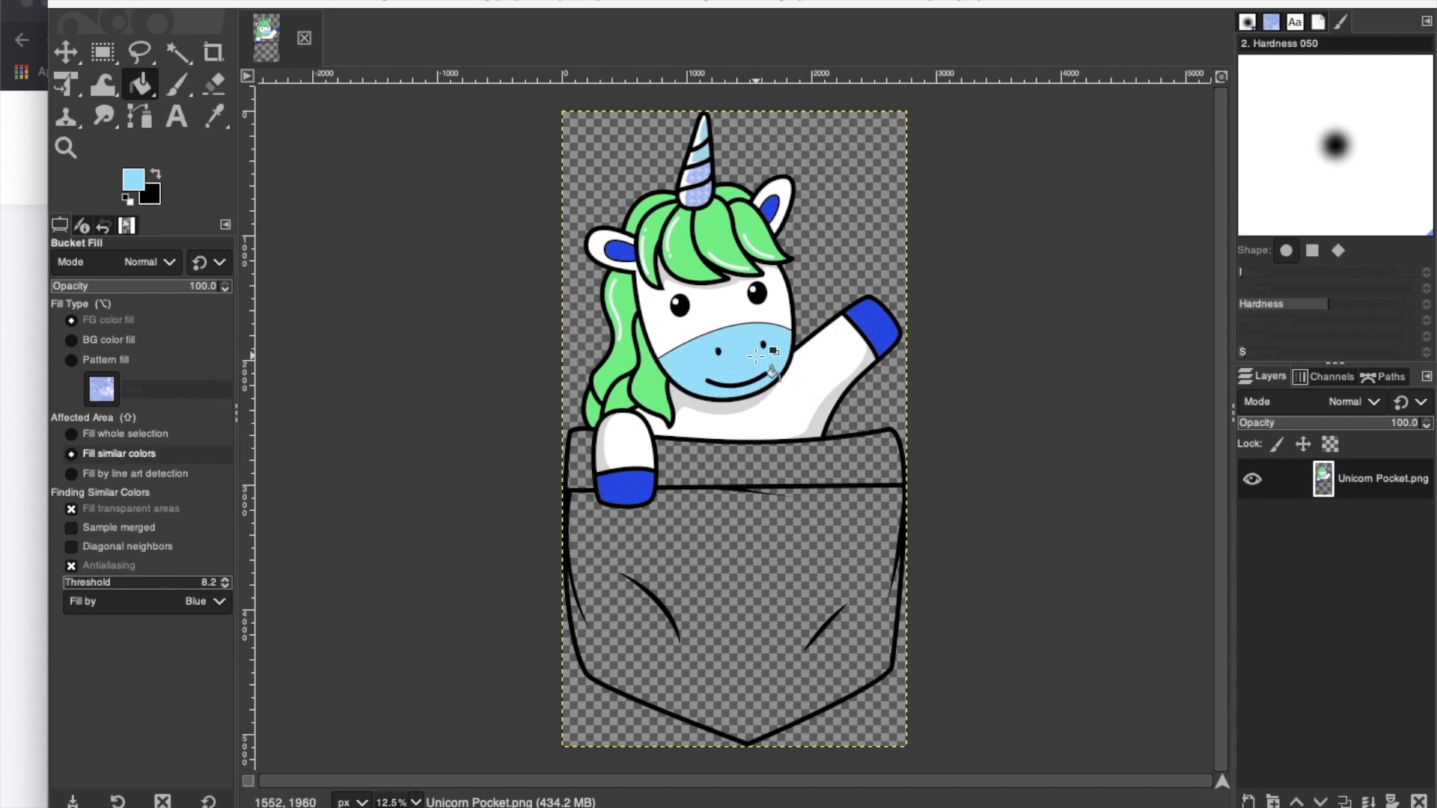
click(618, 251)
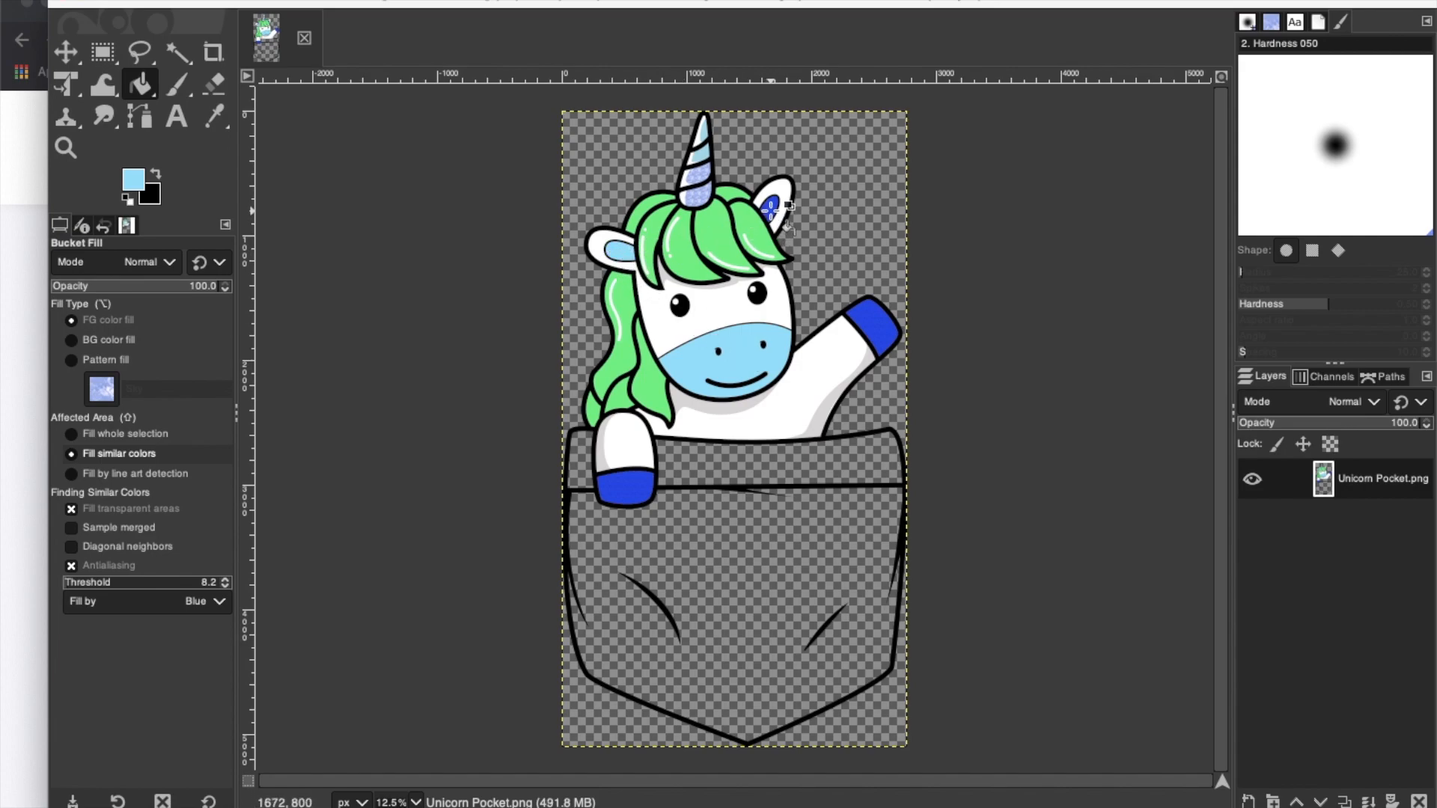
key(super+z)
click(622, 252)
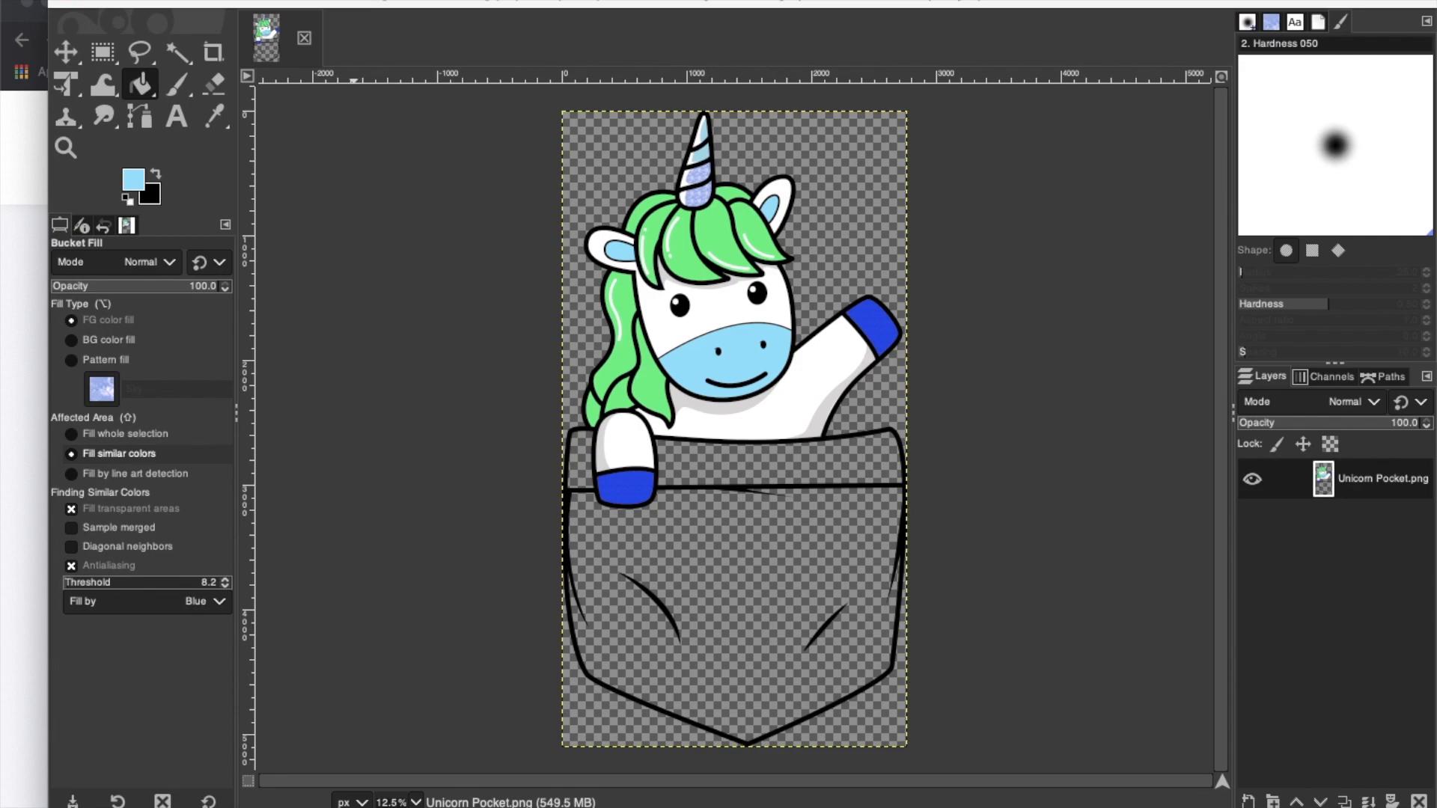
- Export the recolored image to the Downloads folder as Unicorn Pocket 1.png
click(153, 1)
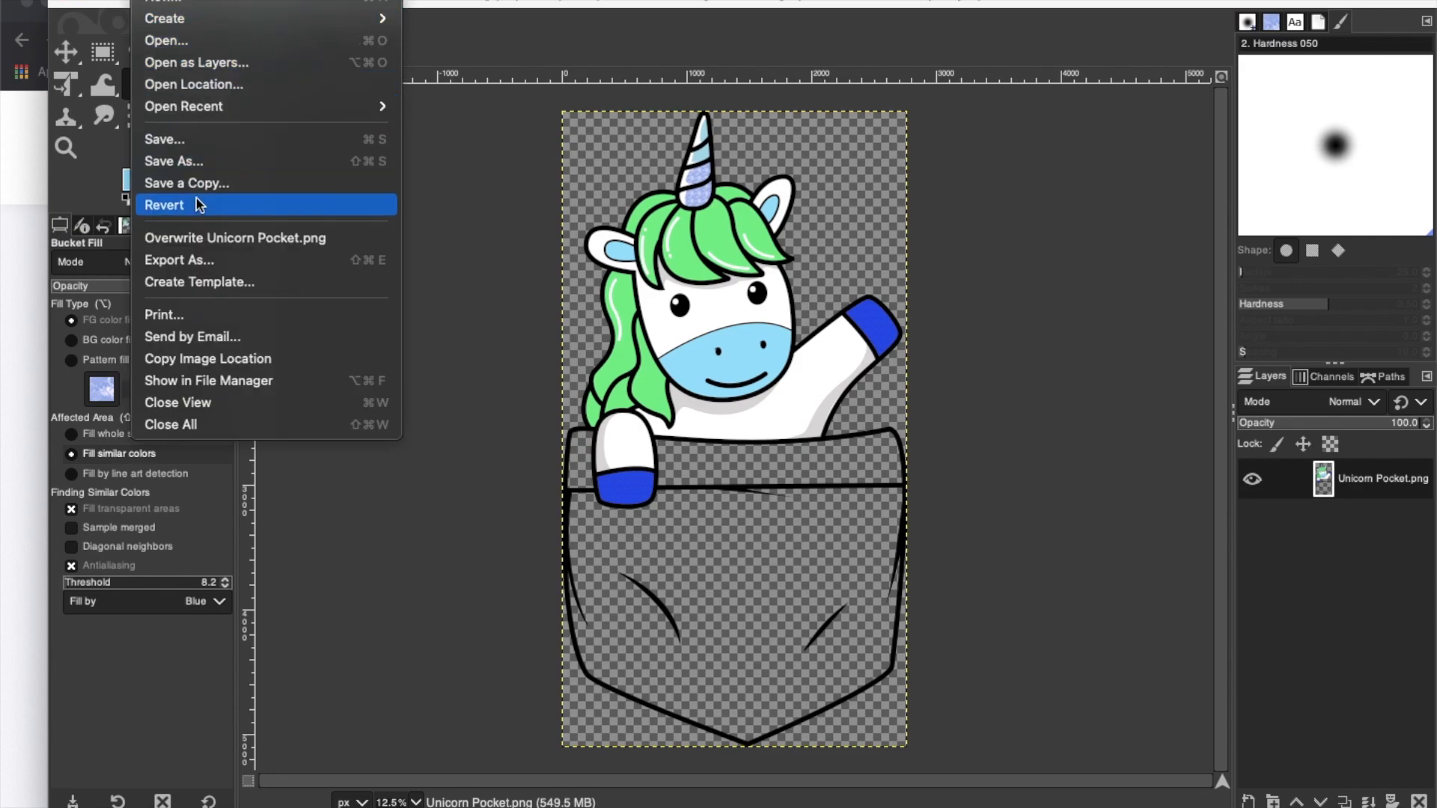
click(210, 262)
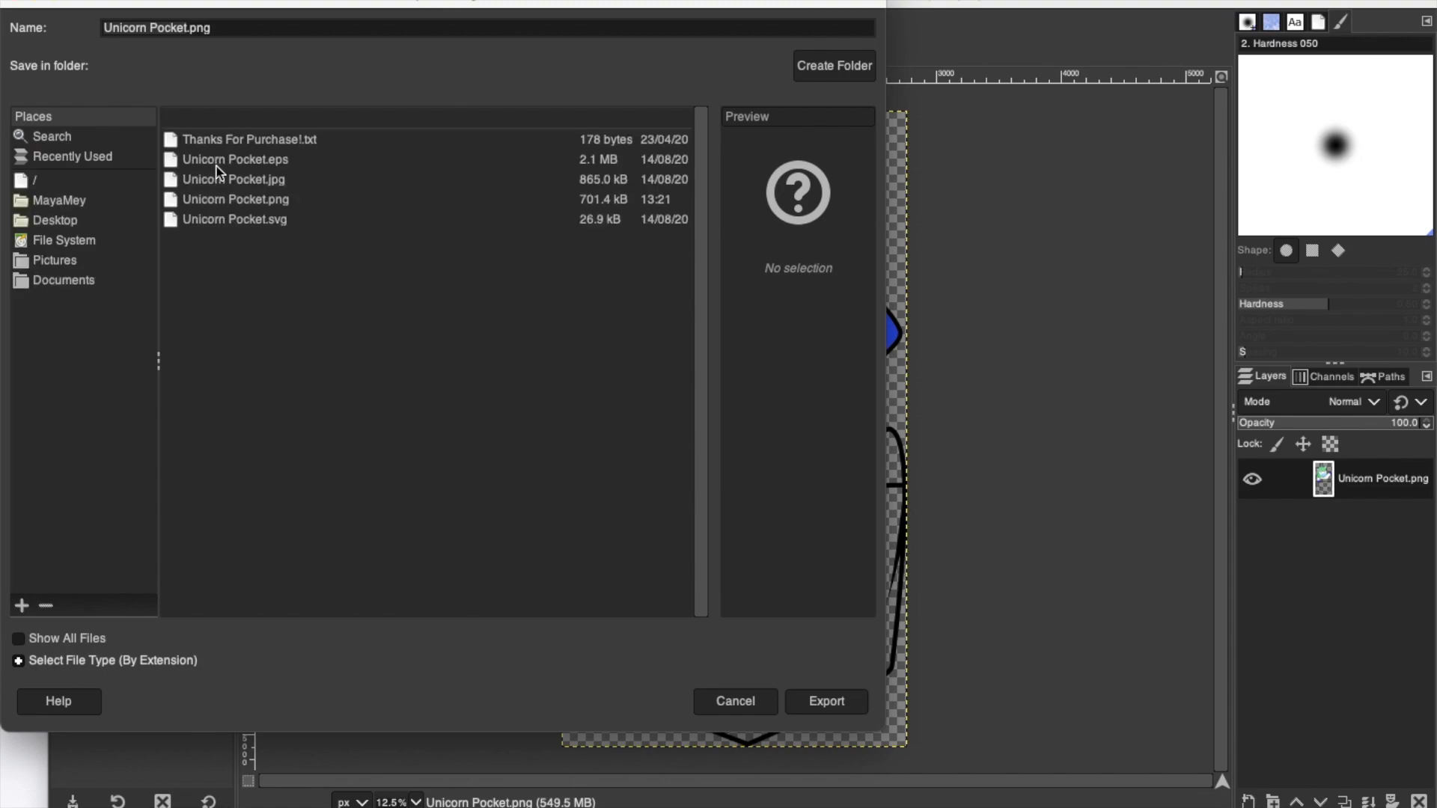
click(62, 205)
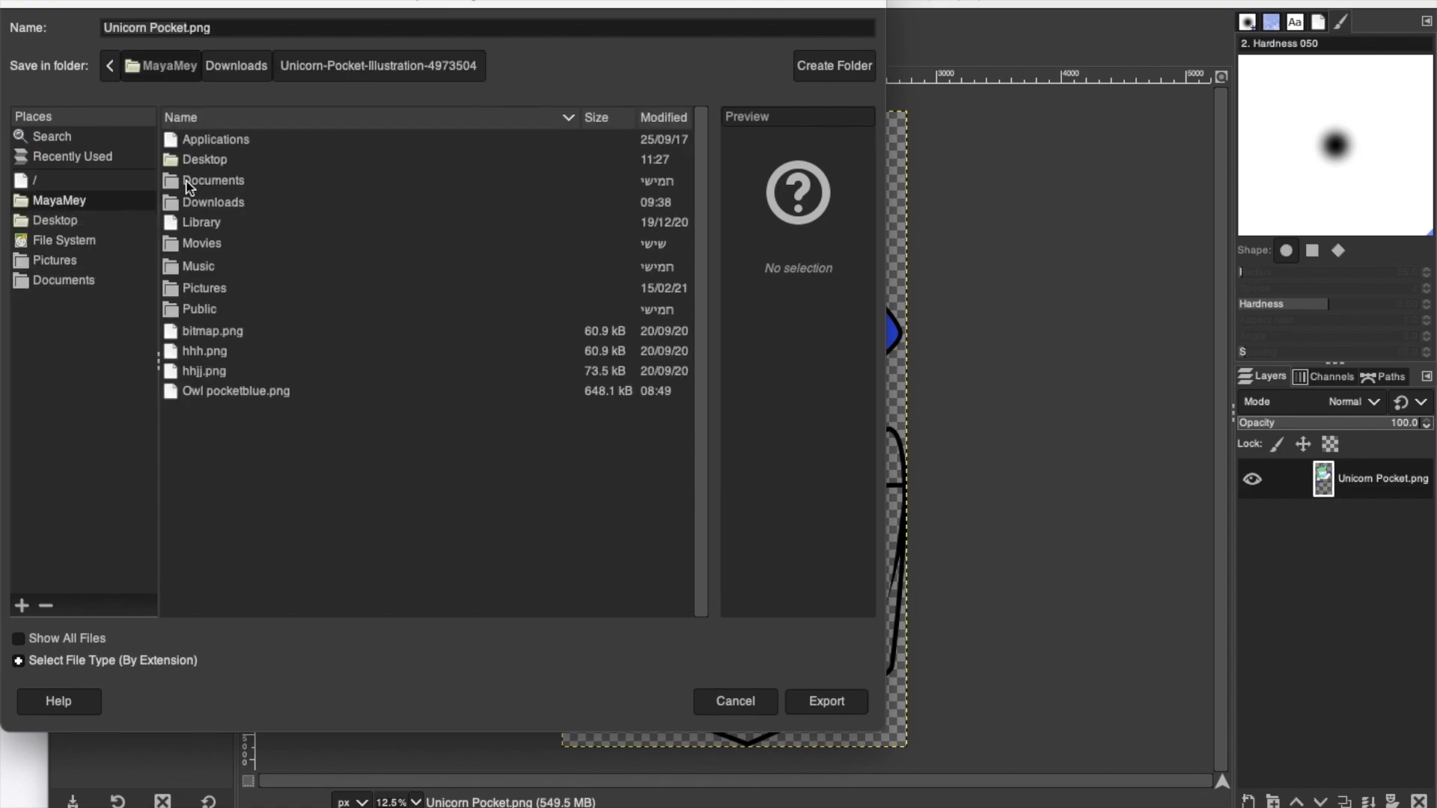
double_click(213, 202)
click(185, 29)
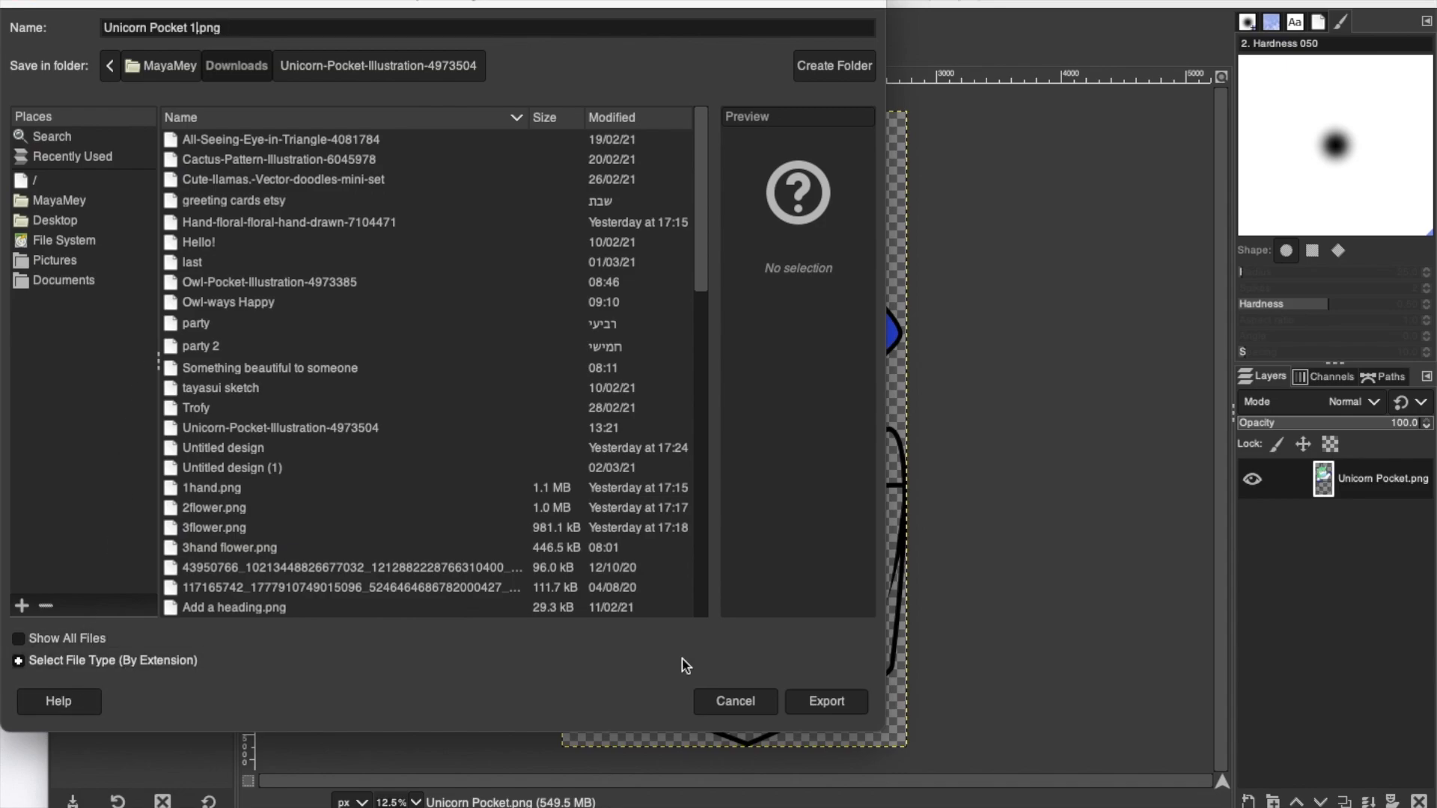
click(825, 704)
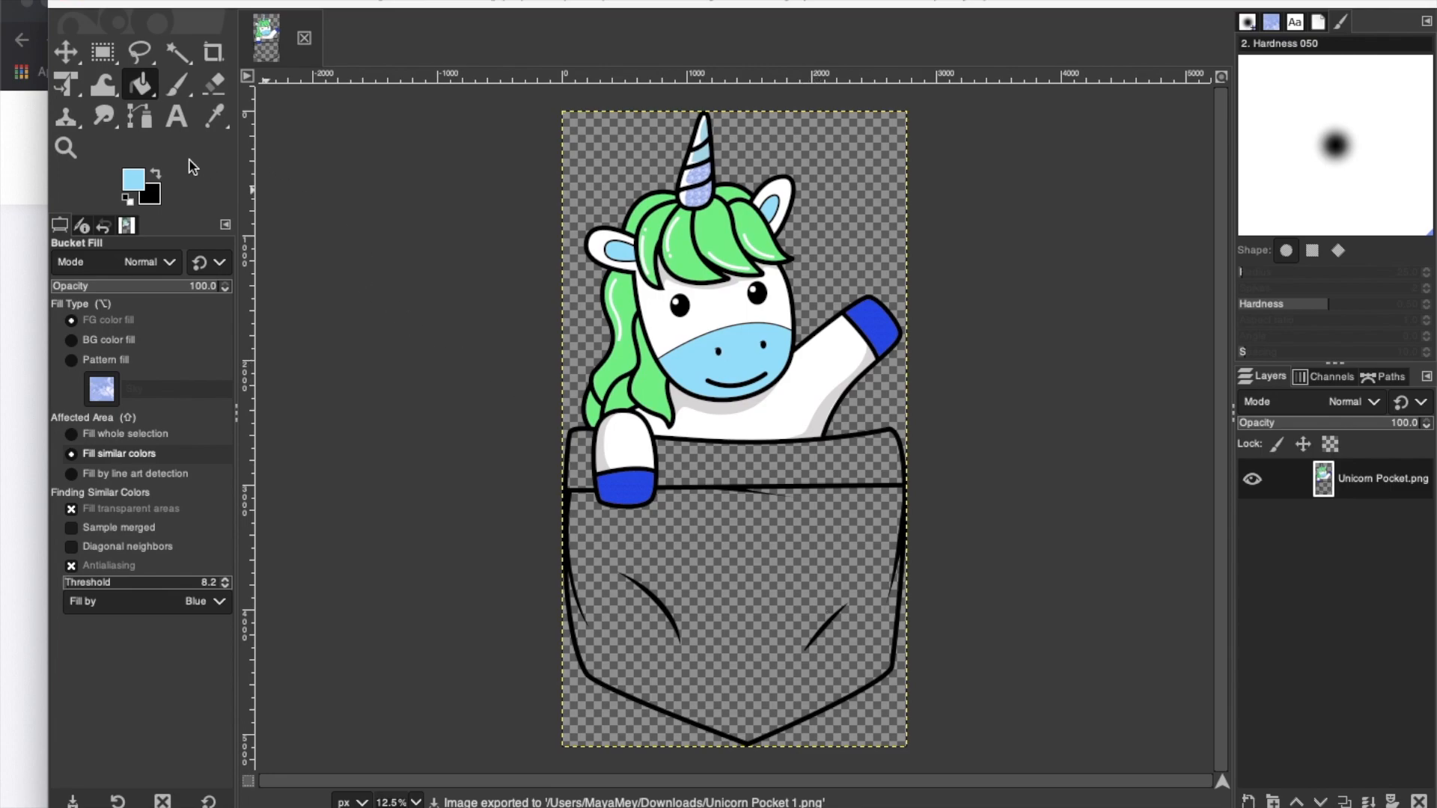
- Set the foreground color to white fefefe and bucket-fill the pocket body and both parts of its upper band
click(133, 188)
click(17, 47)
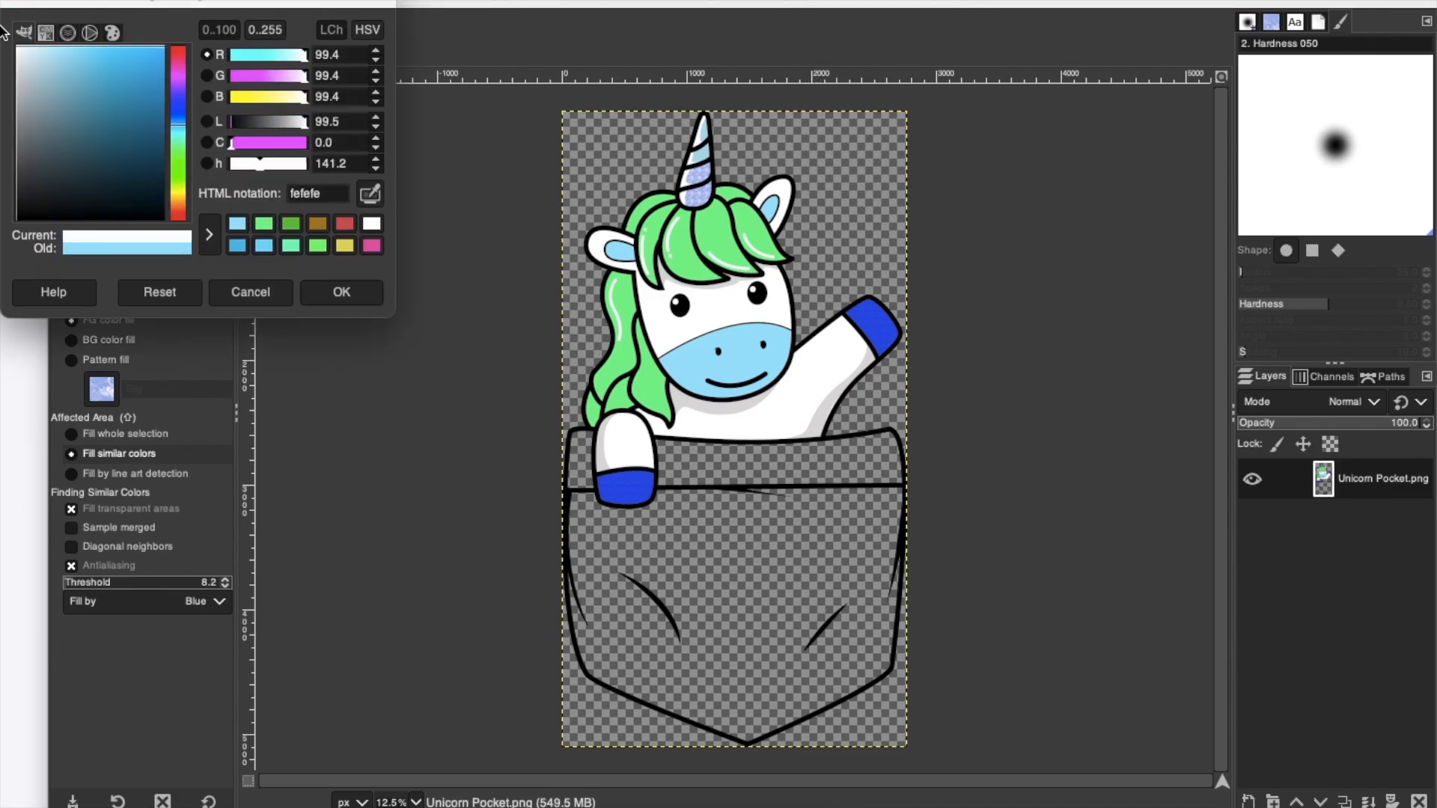
click(343, 292)
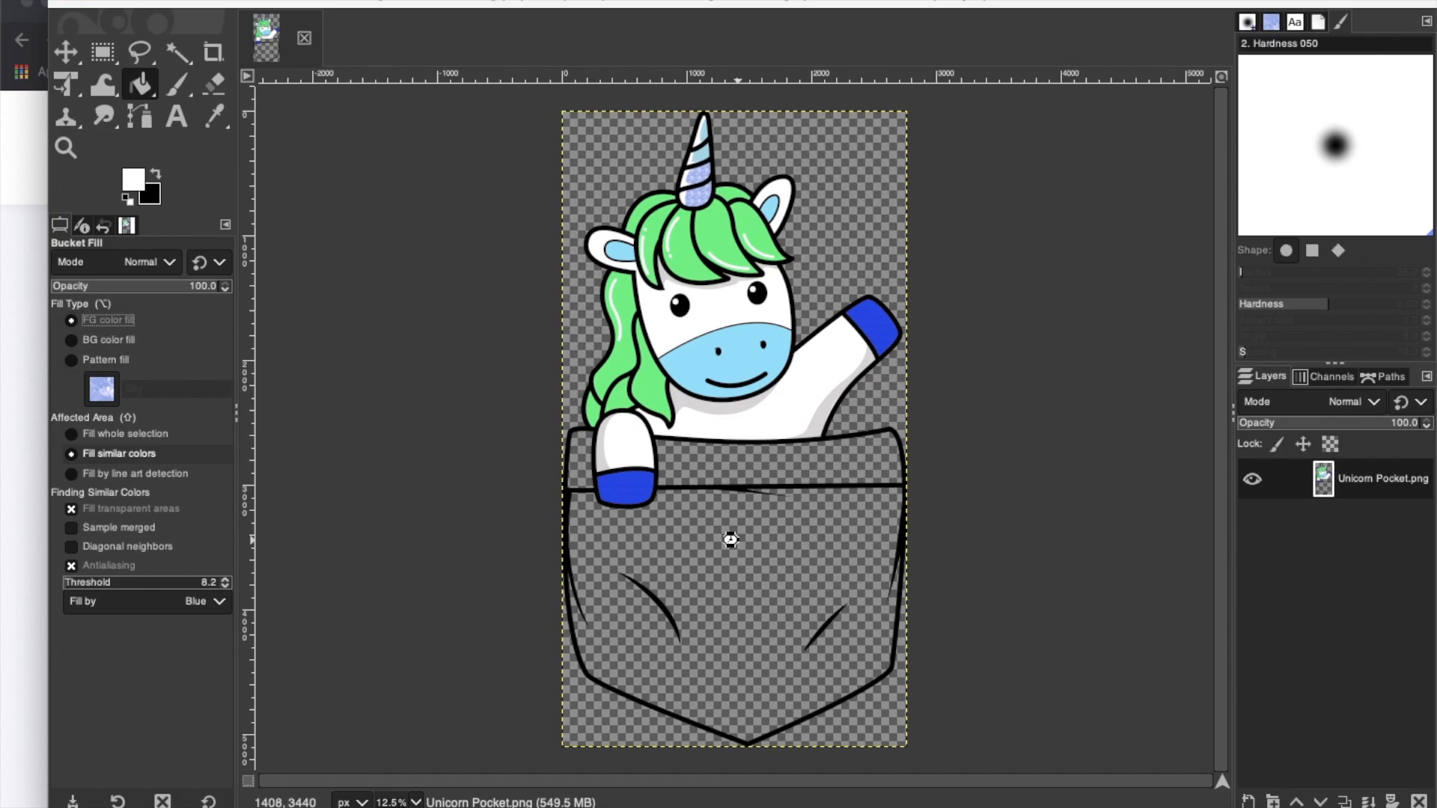
click(729, 497)
click(718, 468)
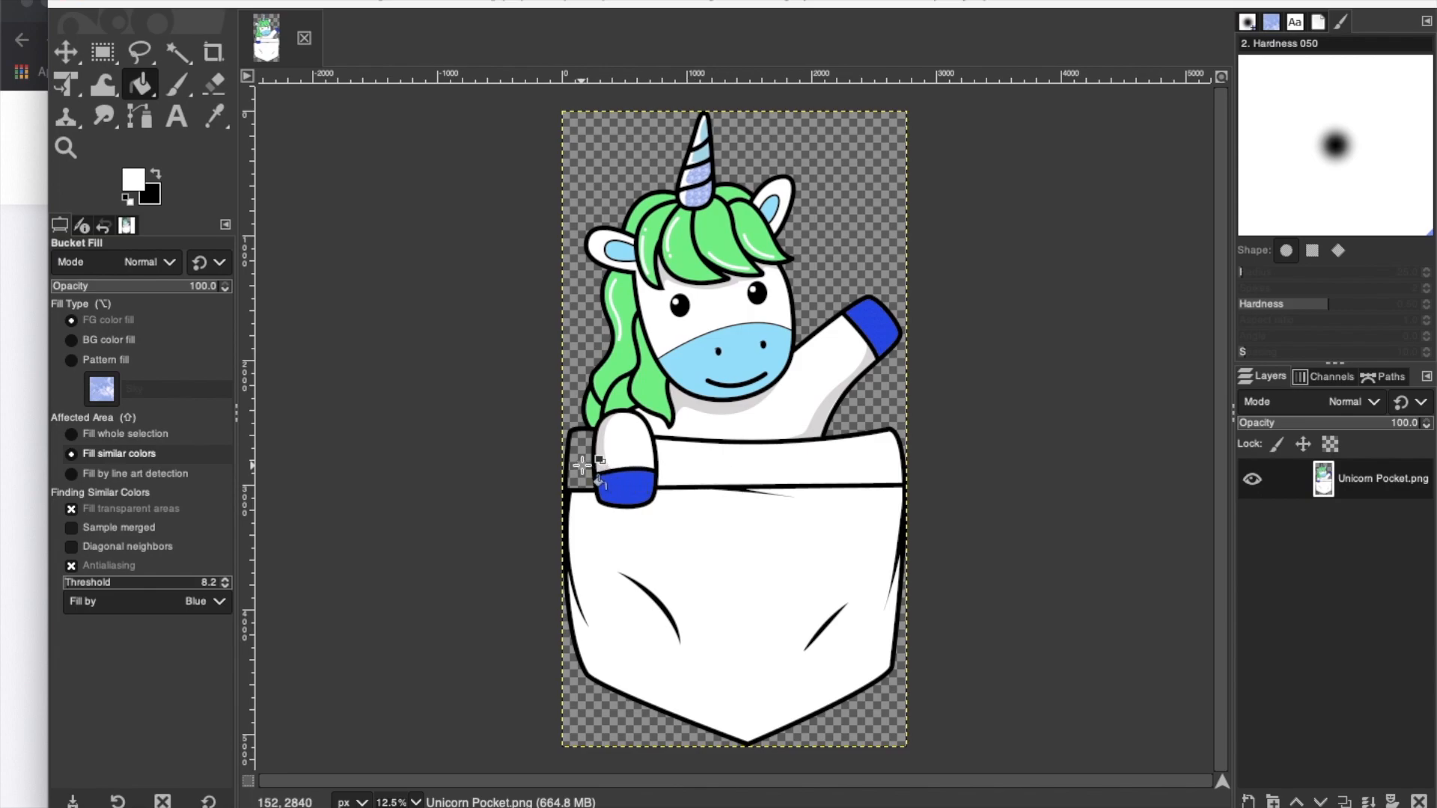
click(582, 465)
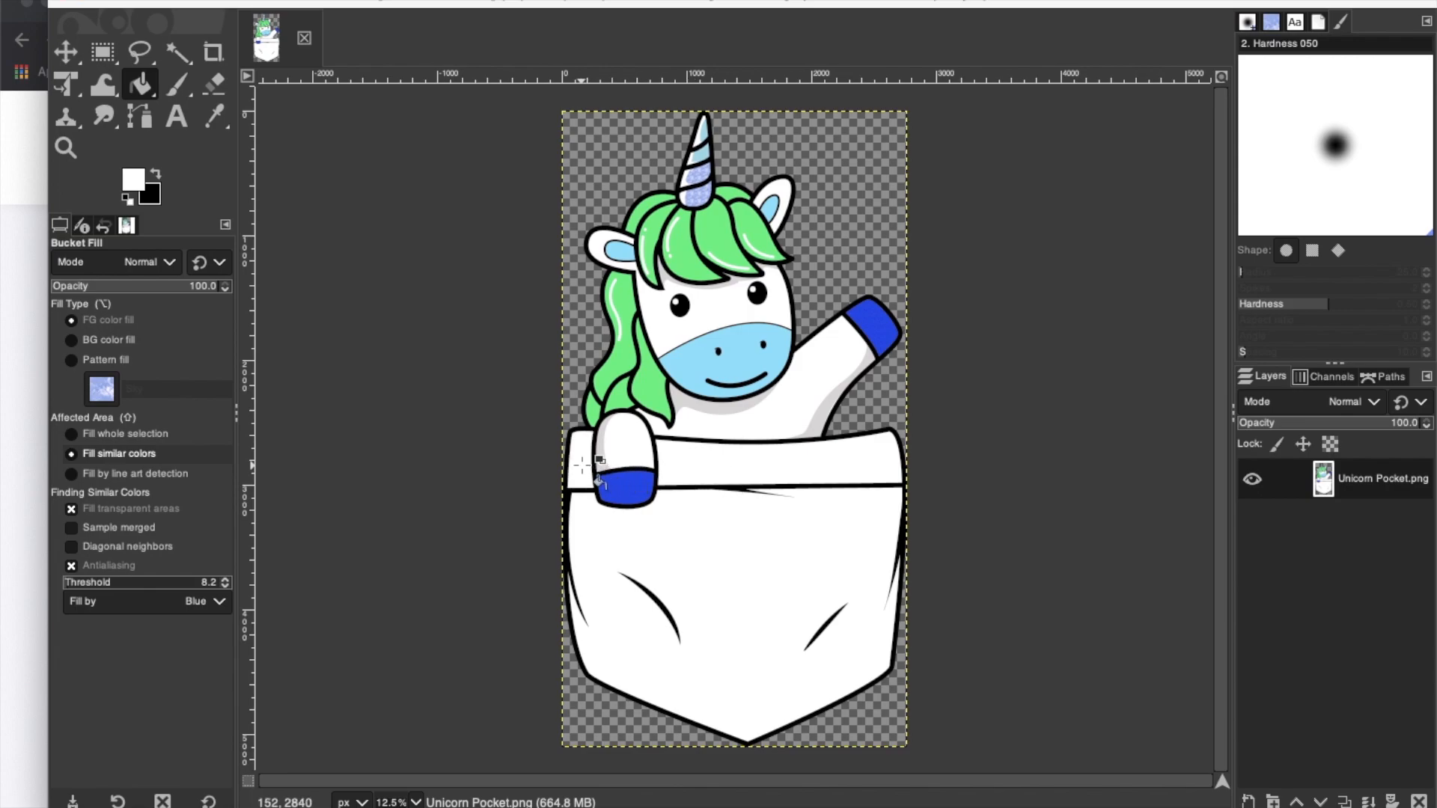
- Export the white-pocket version to the Downloads folder as Unicorn Pocket 12.png
click(148, 2)
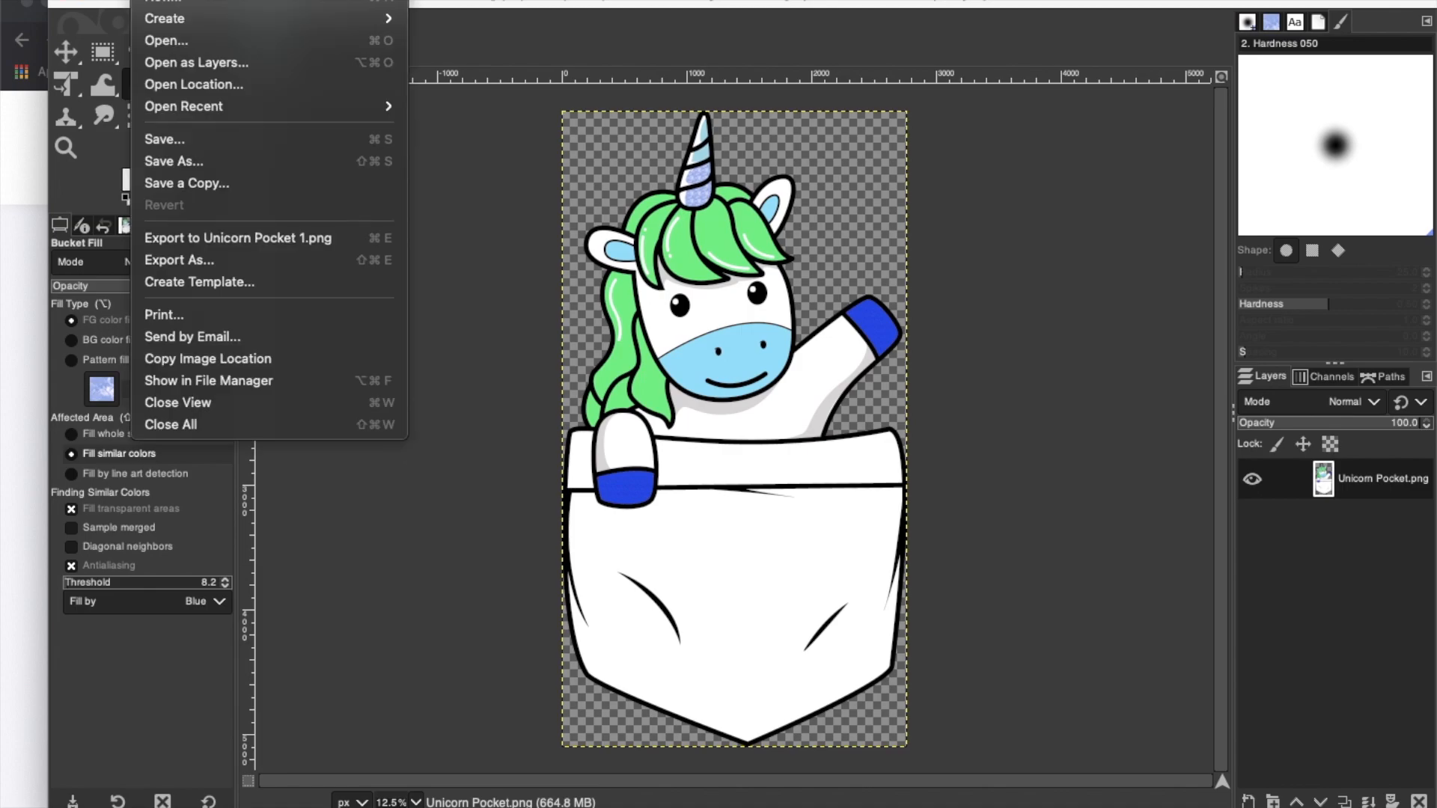
click(303, 239)
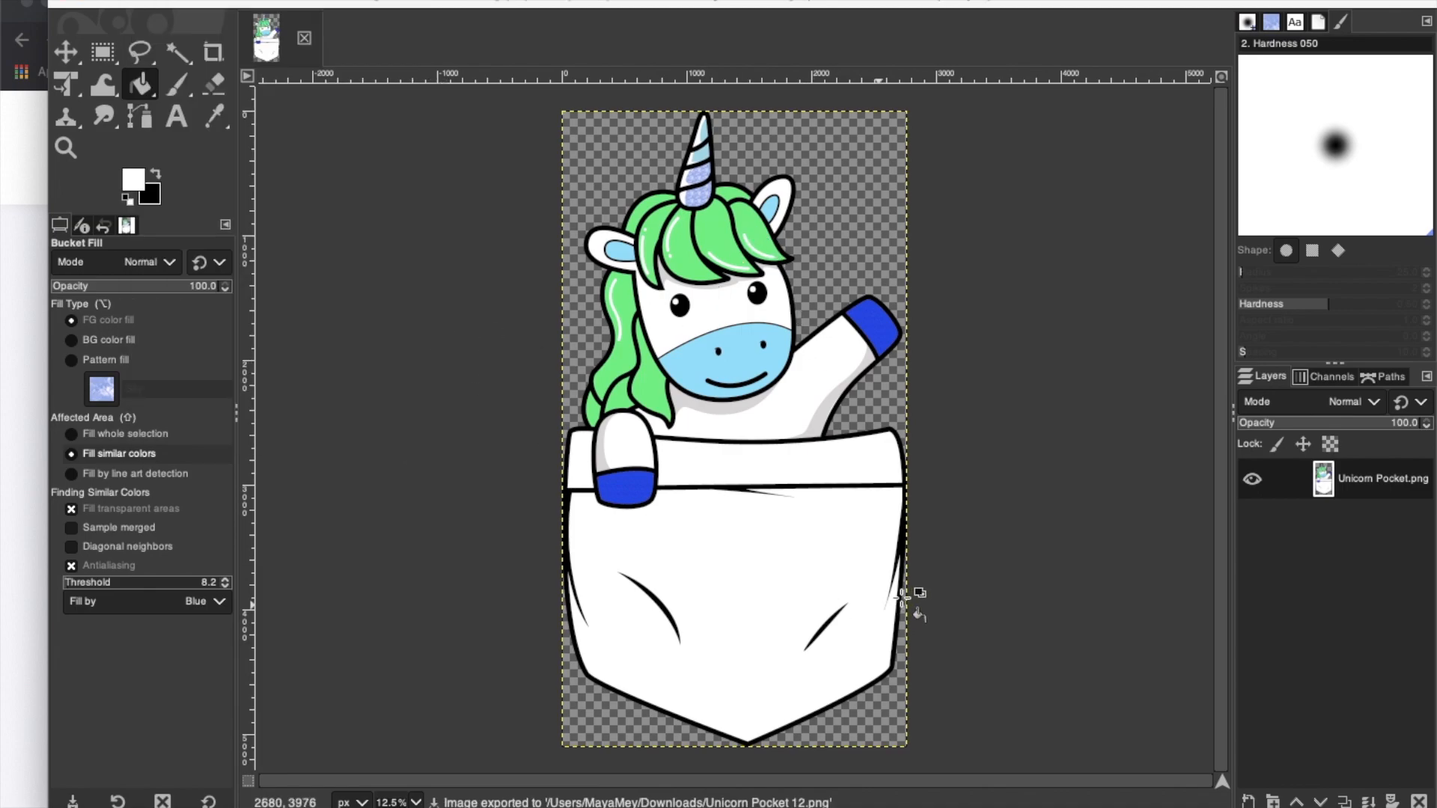
- Fill both parts of the pocket's upper band with the Sky pattern, undoing the trial fill of the pocket body
click(101, 360)
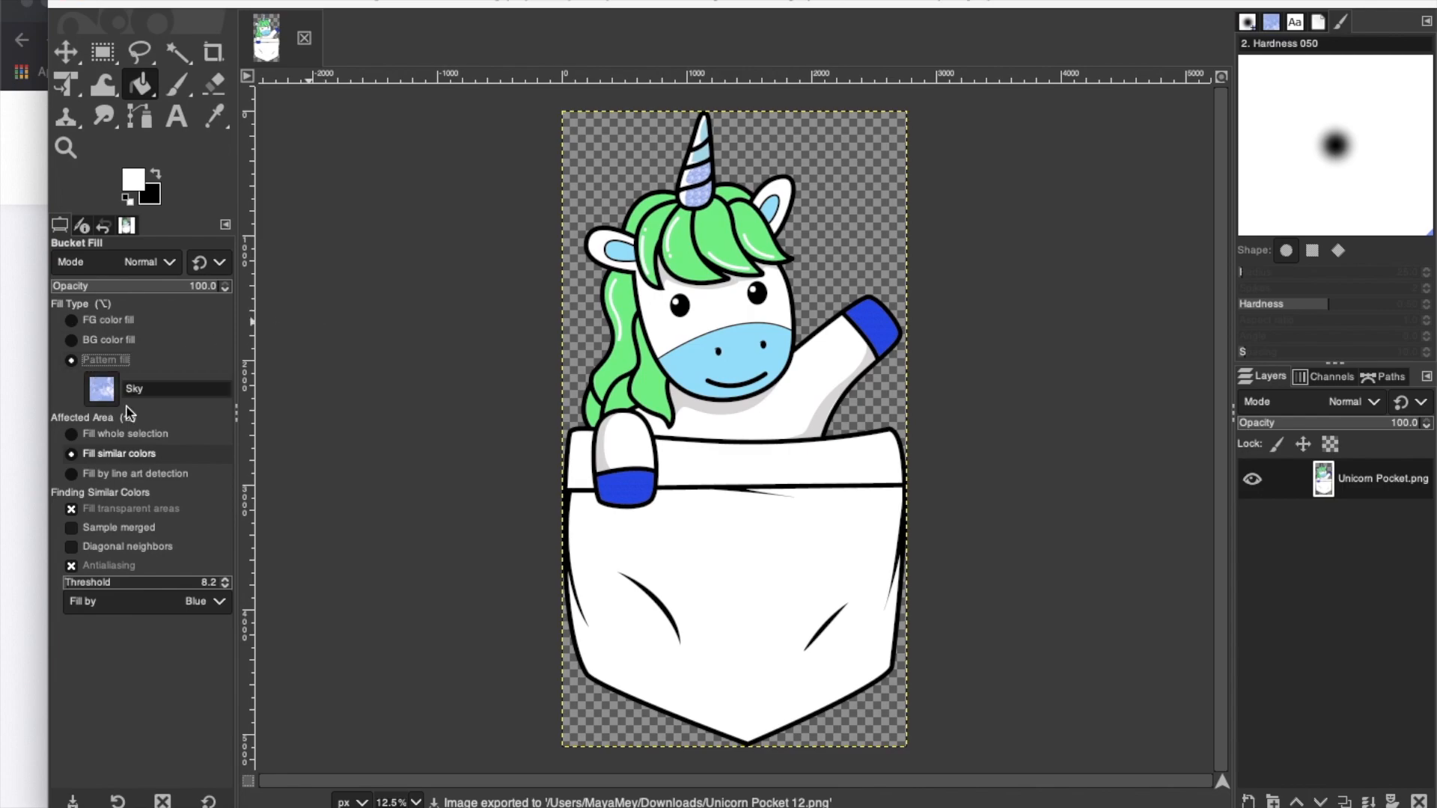
click(733, 558)
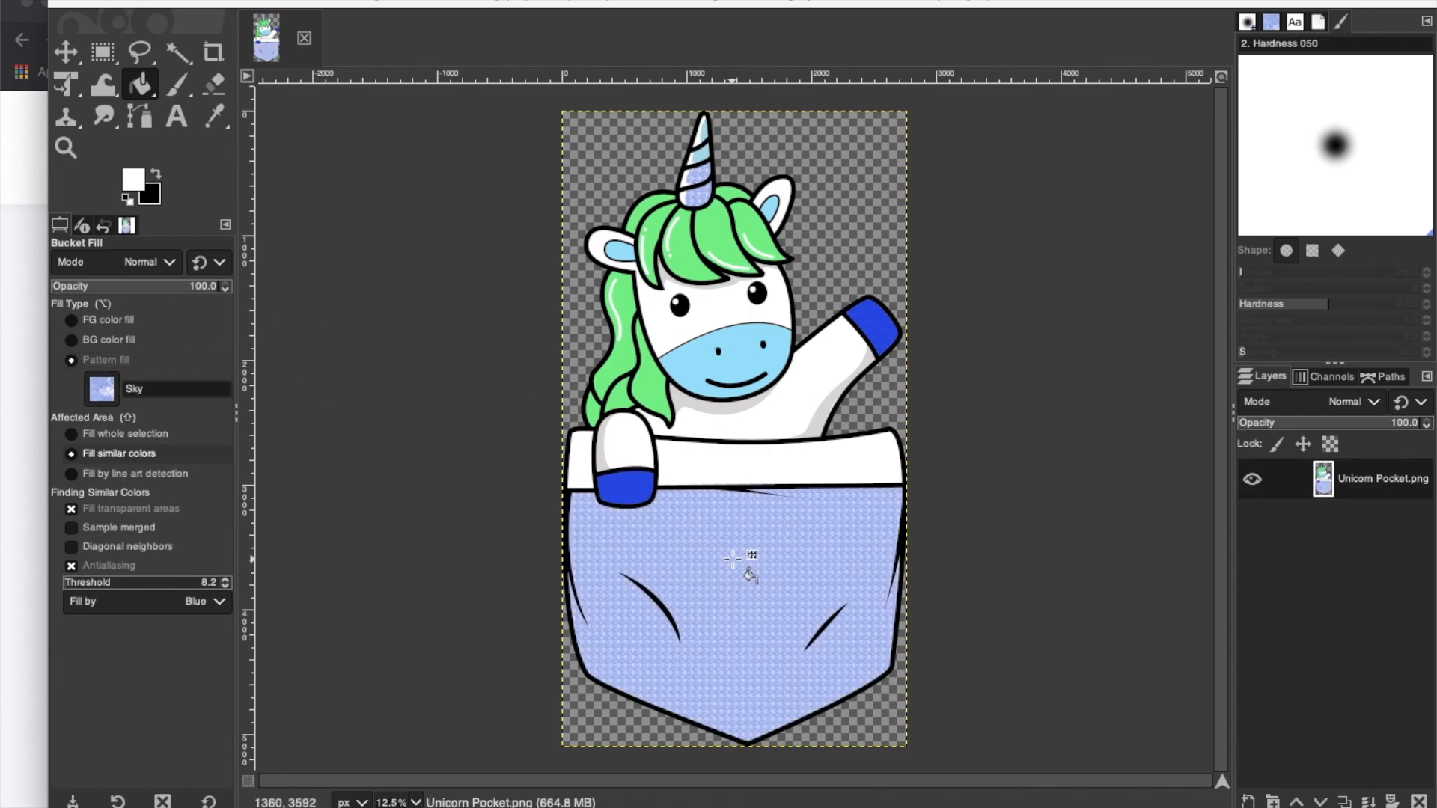
key(ctrl+z)
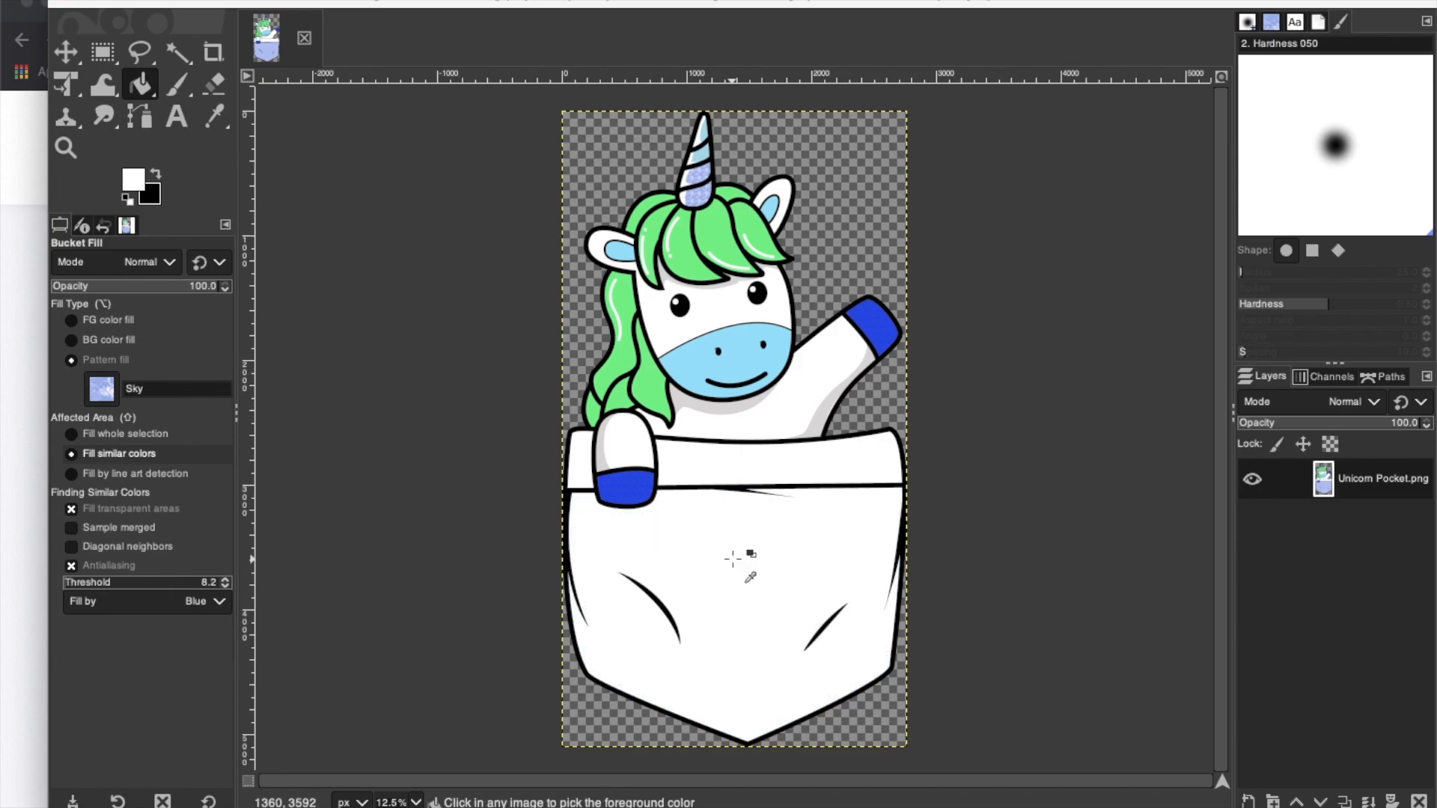
click(709, 468)
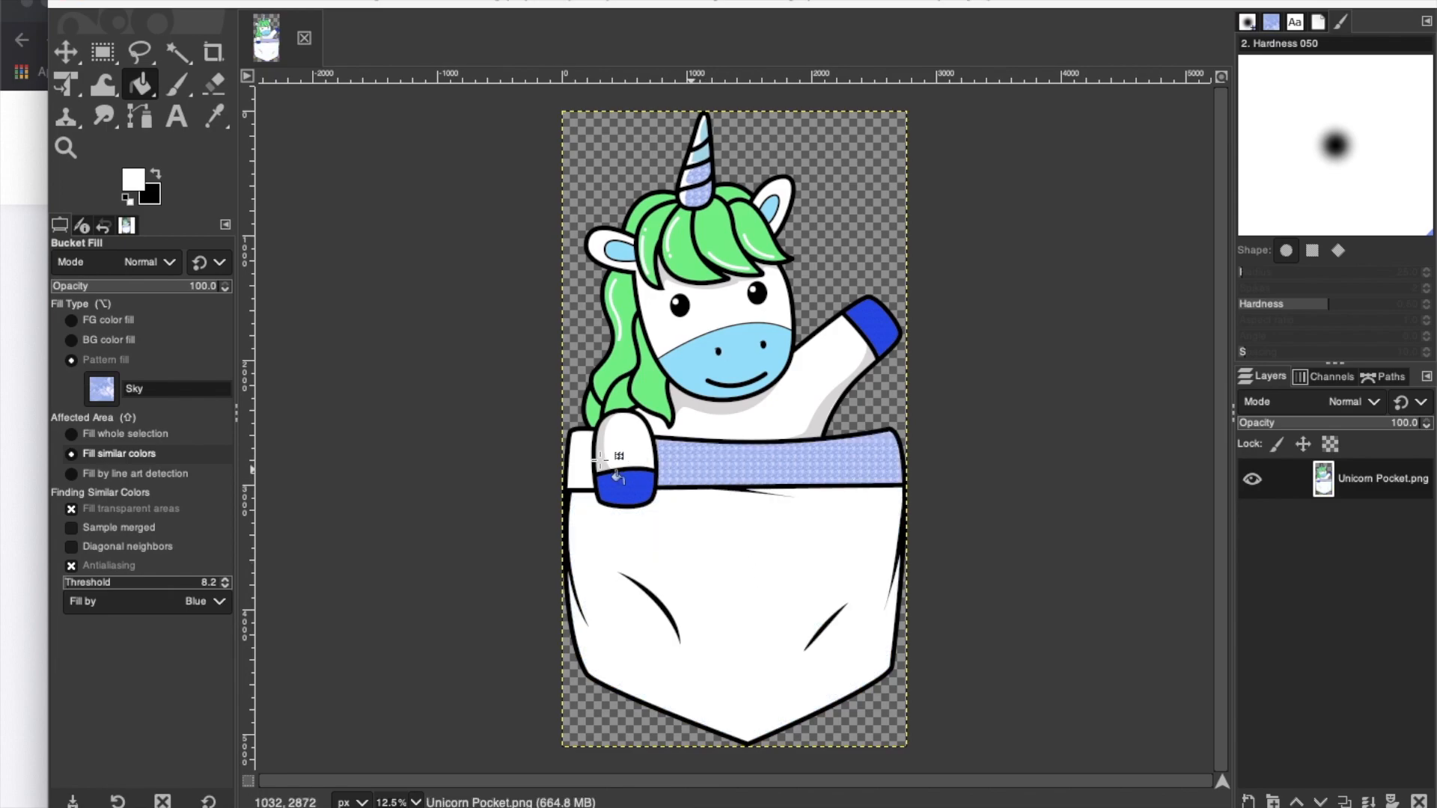
click(577, 459)
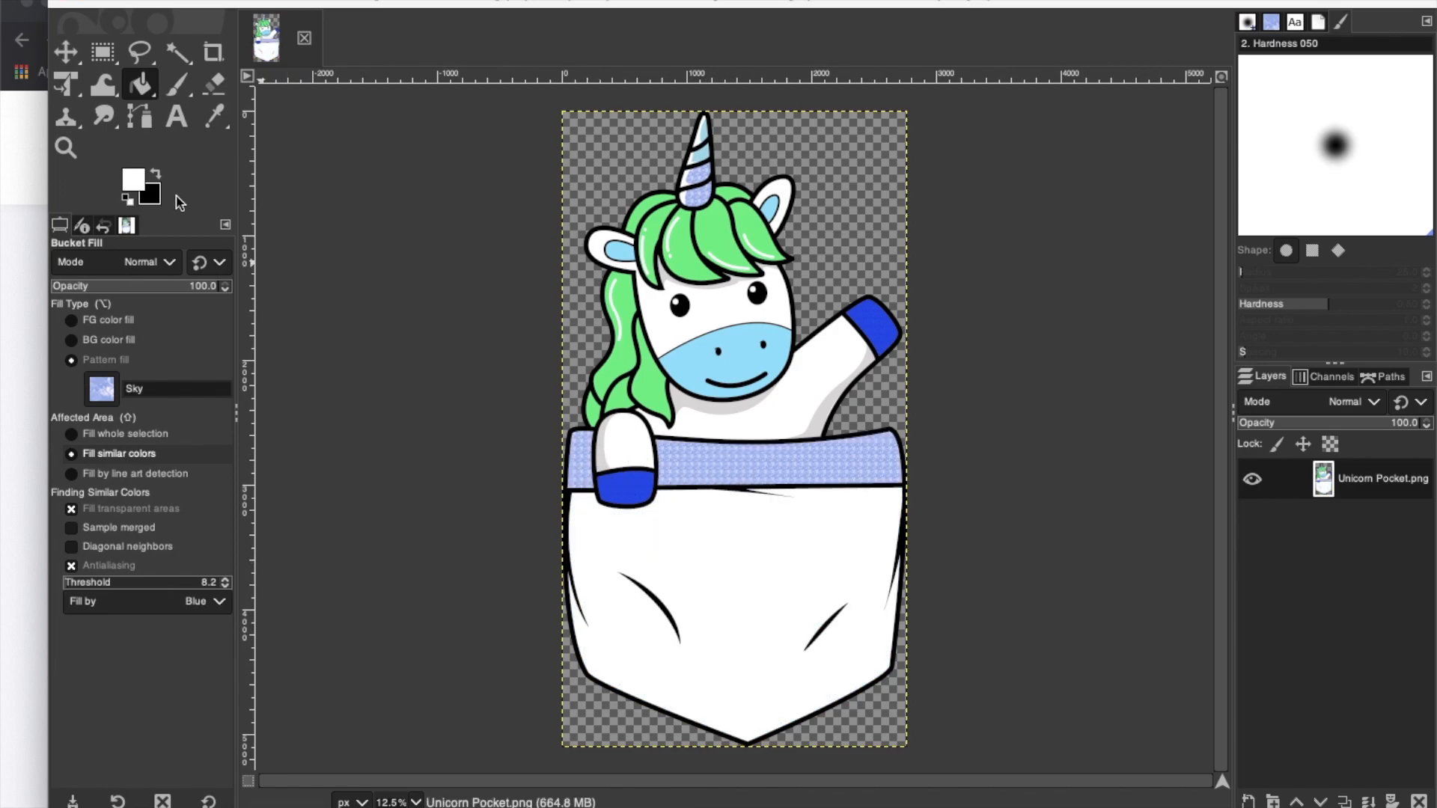
- Pick the light green from the unicorn's mane as foreground color and bucket-fill the pocket body with it
right_click(620, 358)
key(Escape)
click(71, 320)
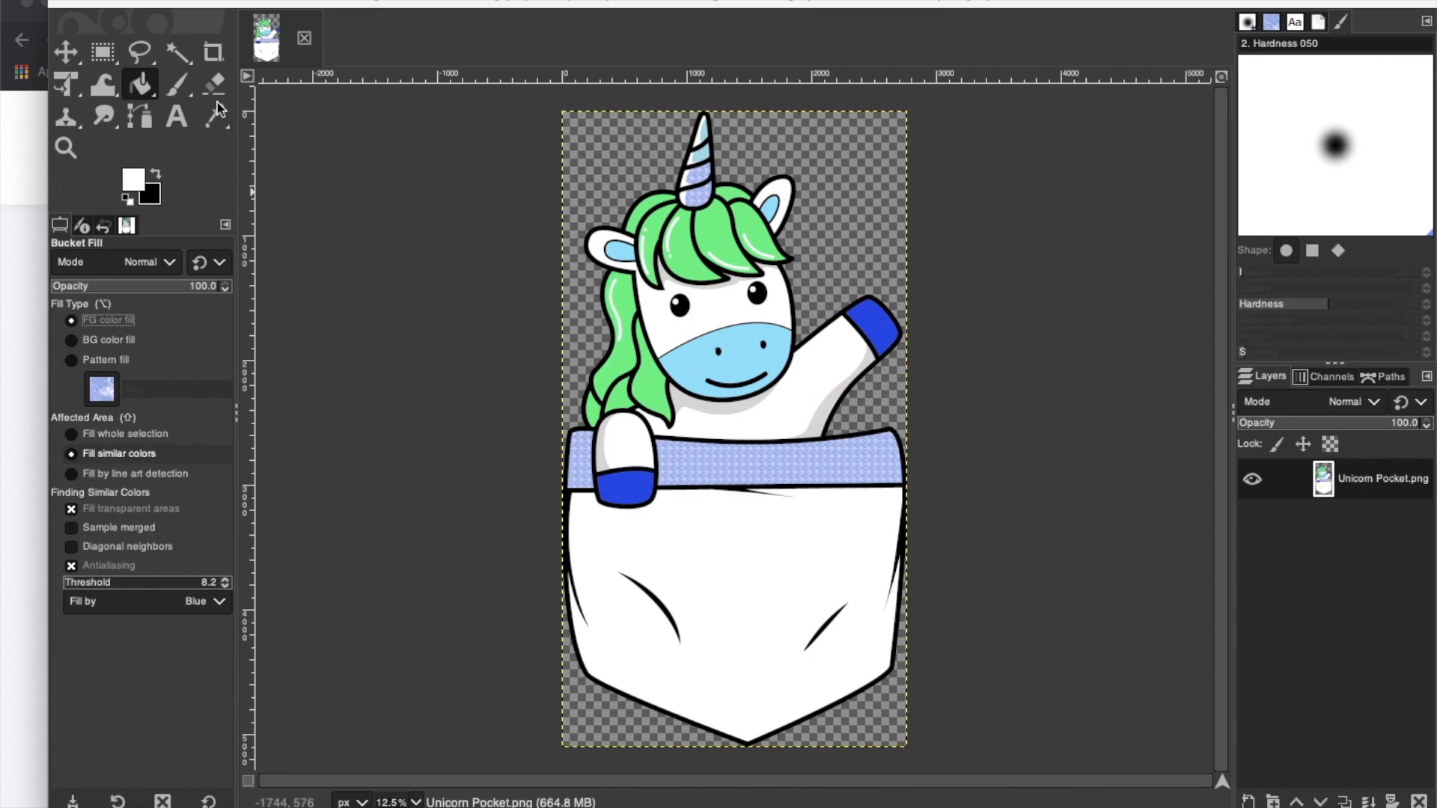
key(o)
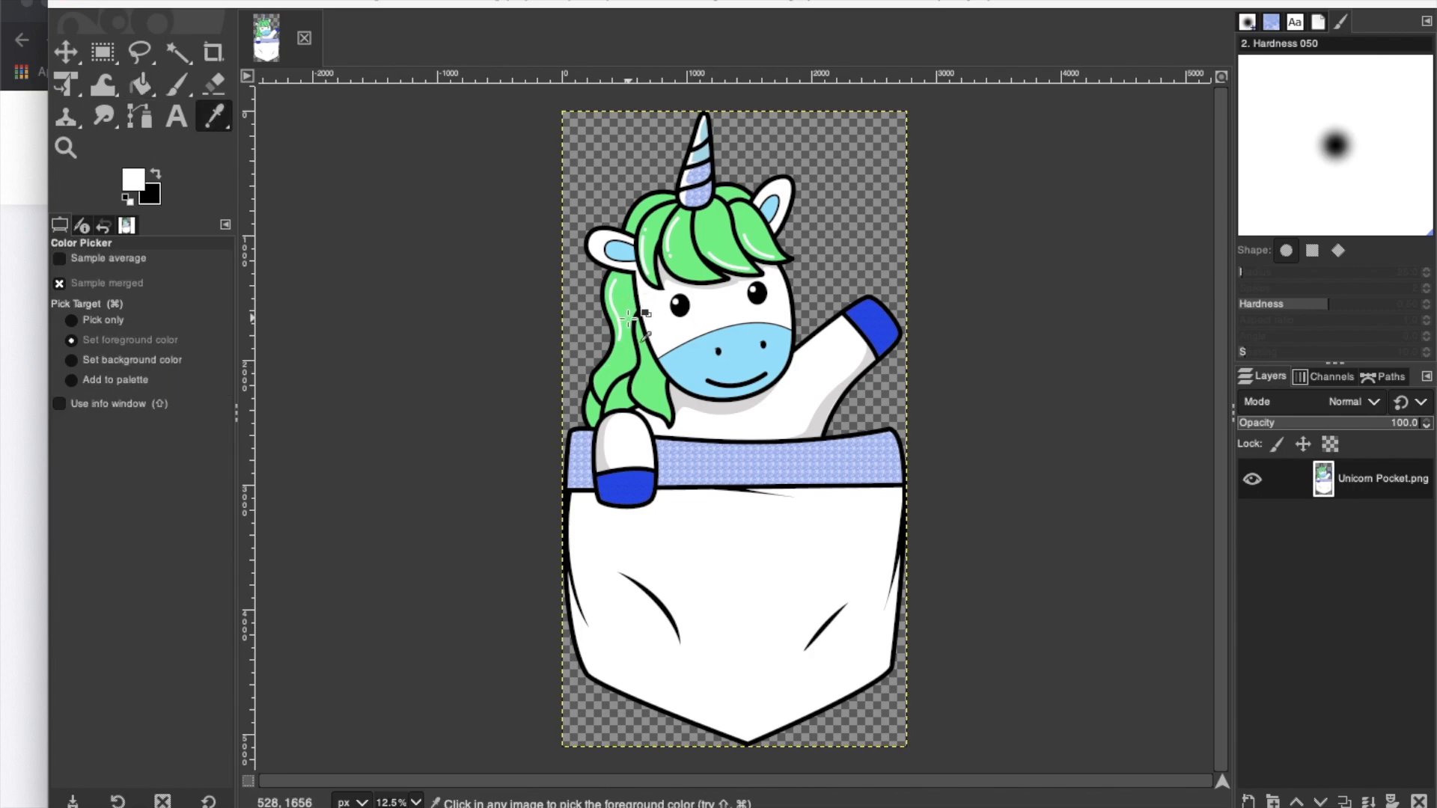
click(631, 297)
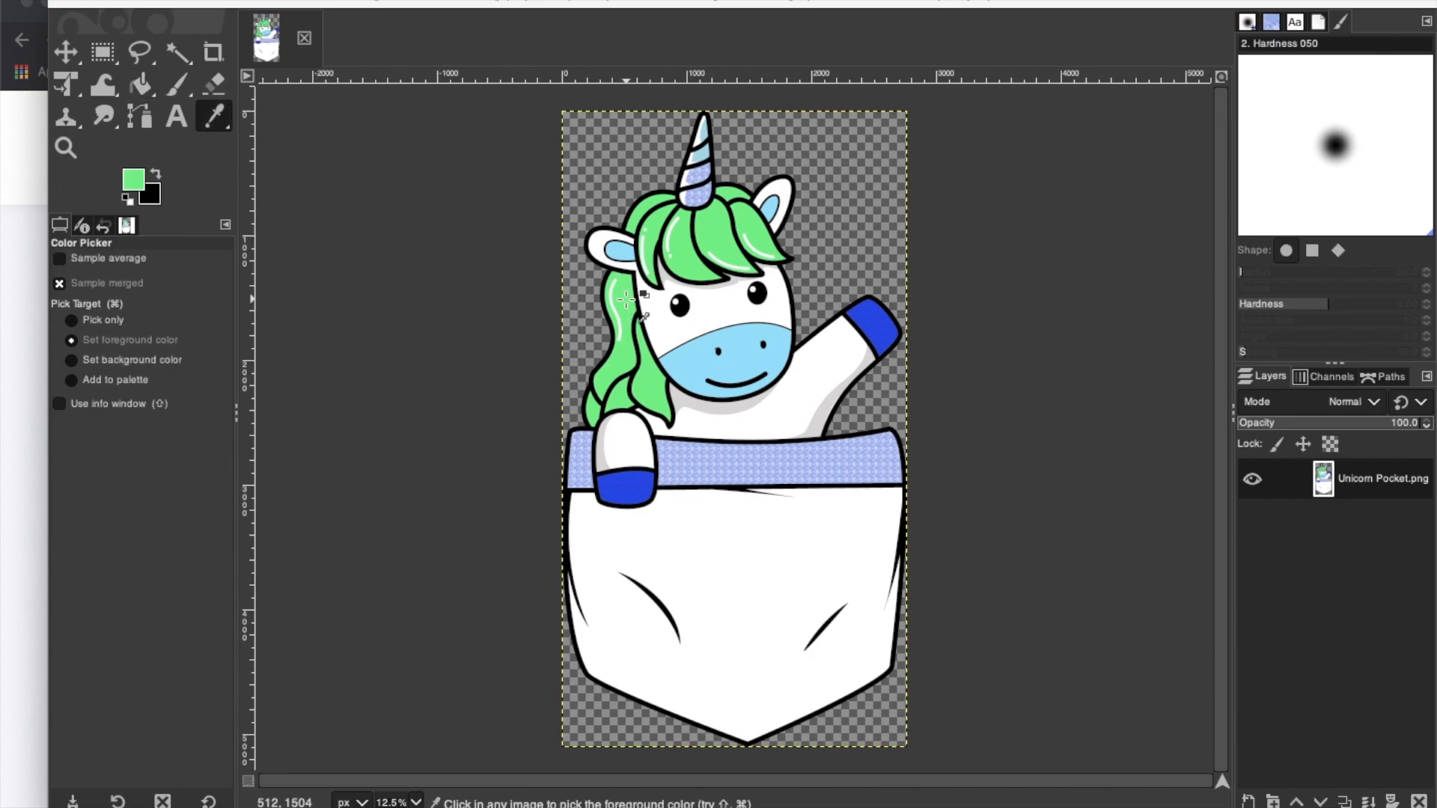
click(140, 83)
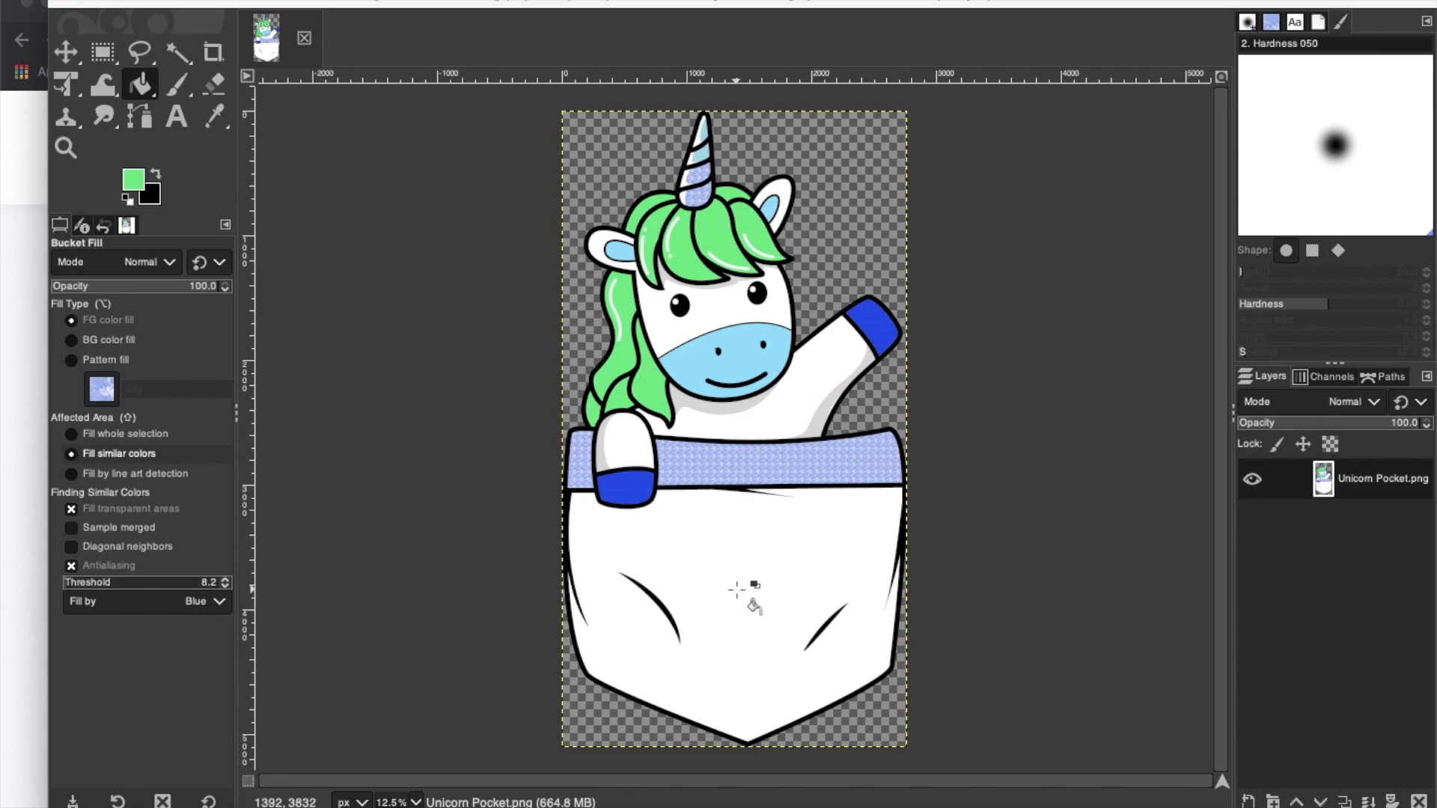
click(753, 603)
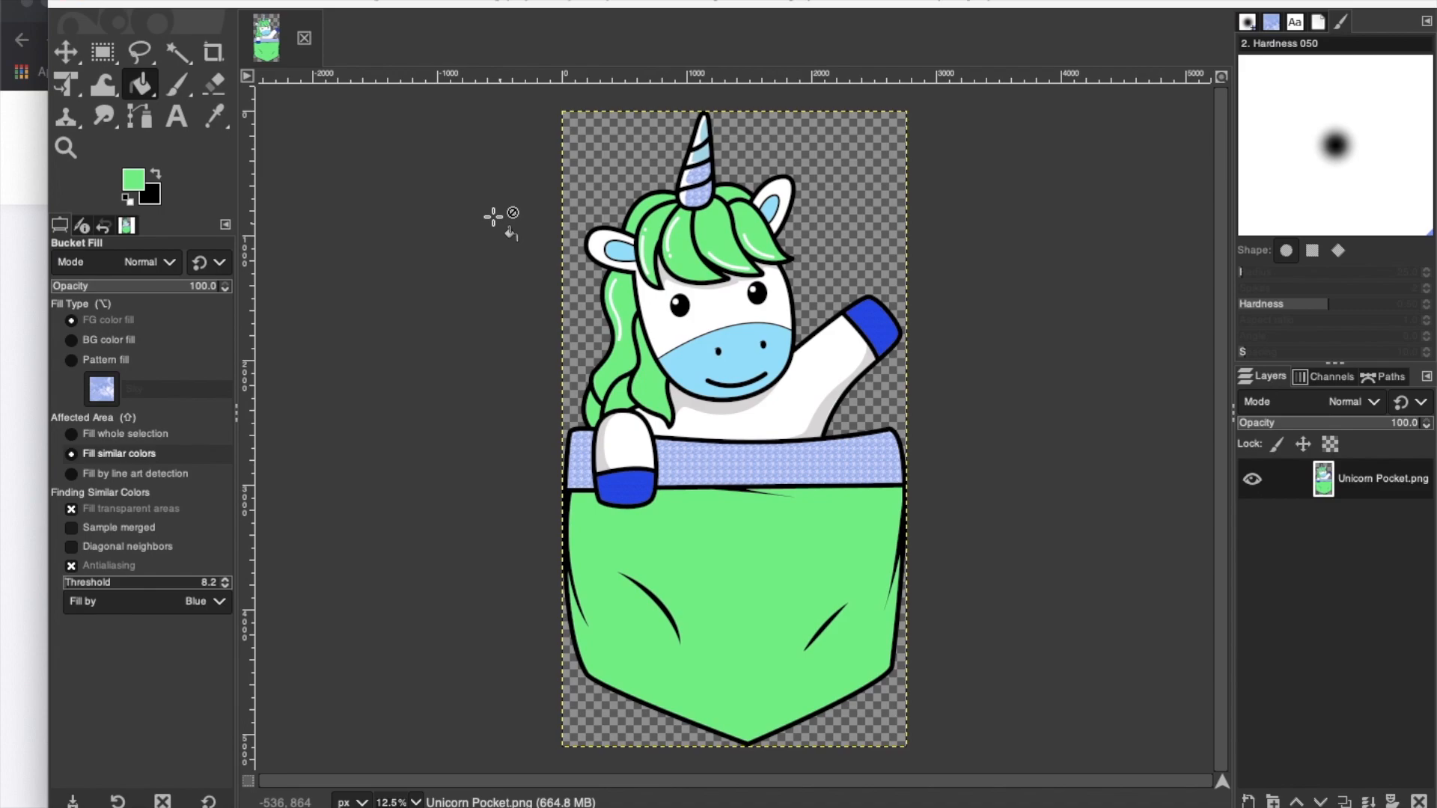
- Choose a darker green as the foreground color and bucket-fill the pocket body with it
double_click(136, 184)
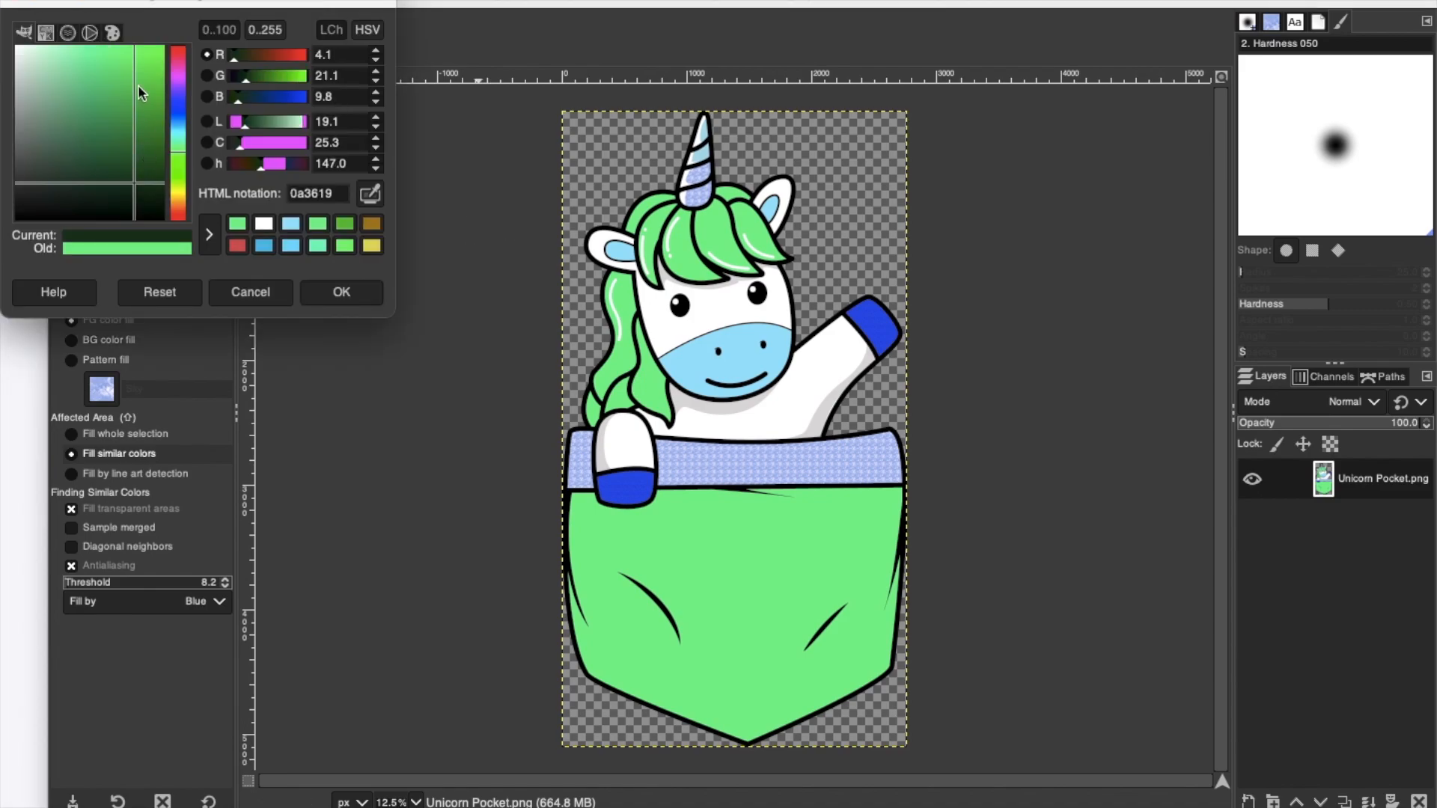
click(107, 85)
click(123, 71)
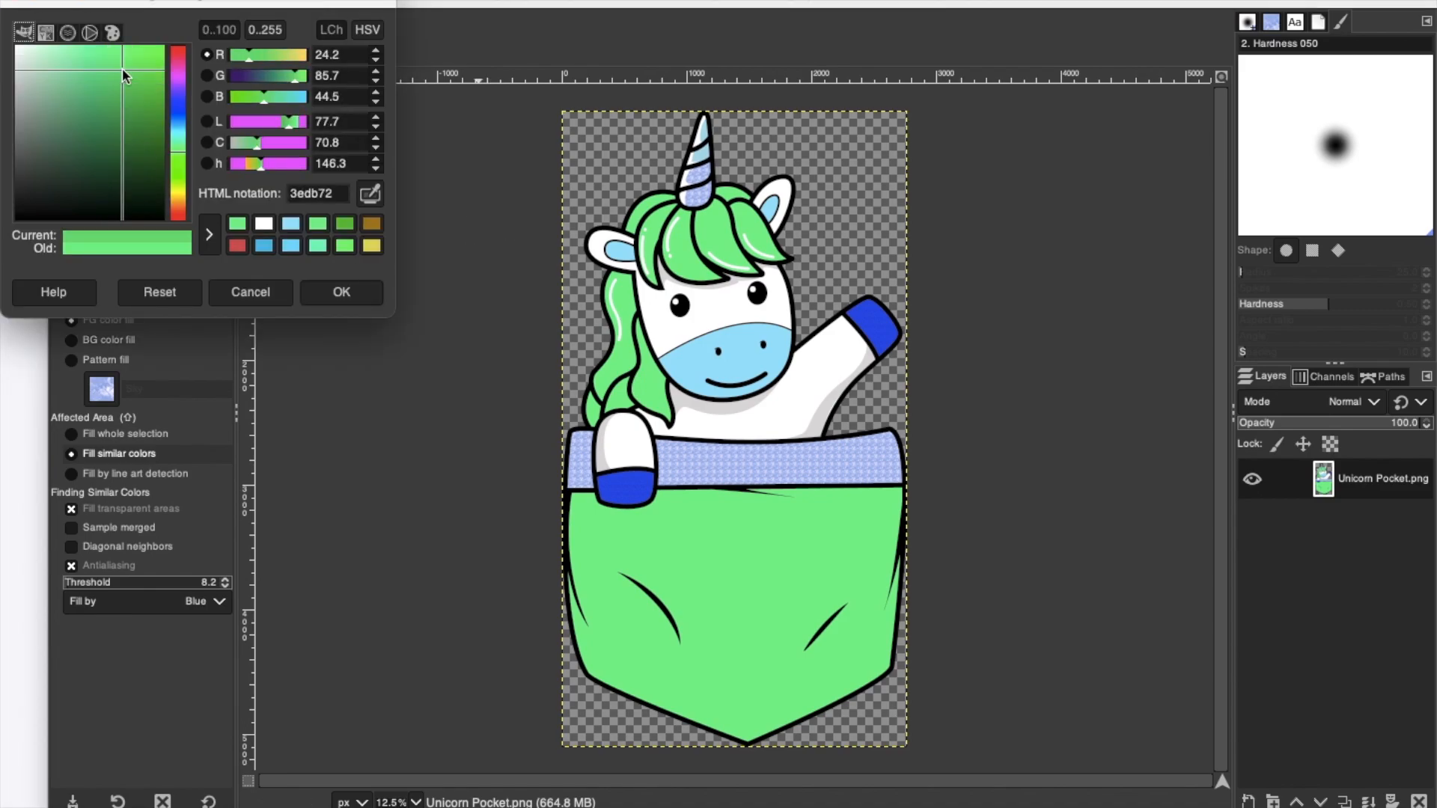
click(127, 110)
click(337, 292)
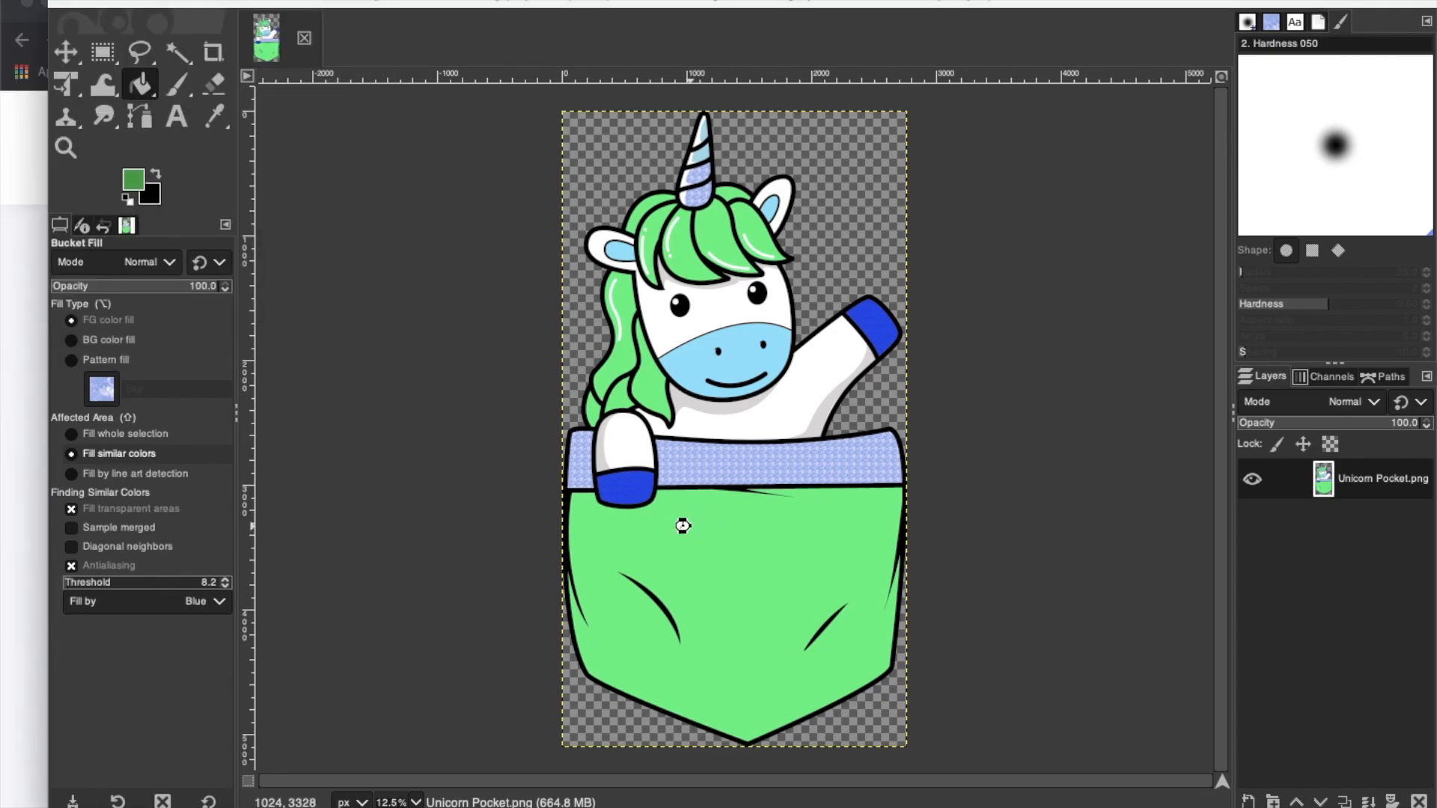
click(690, 527)
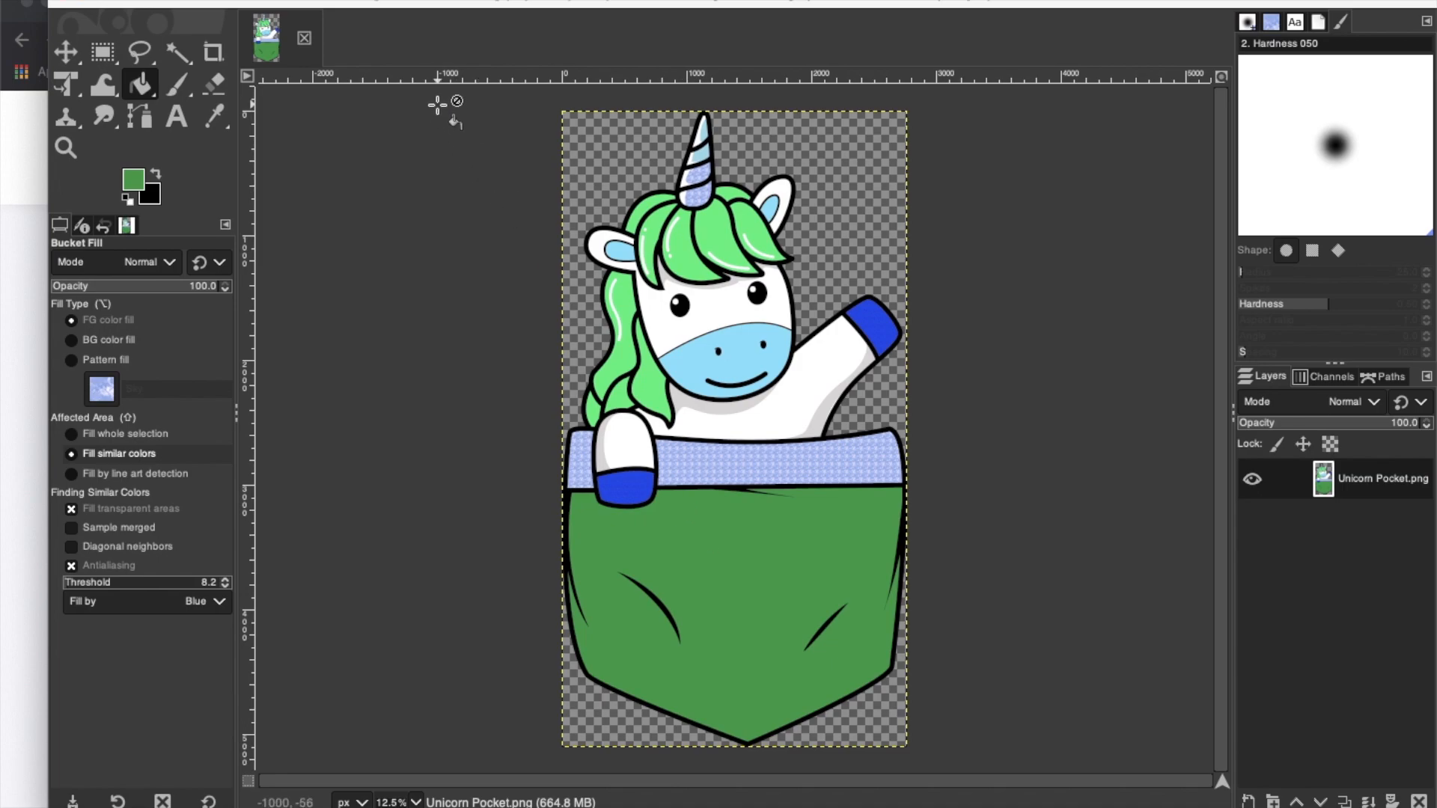
- Export the dark green pocket version to the Downloads folder as Unicorn Pocket 123.png
click(148, 1)
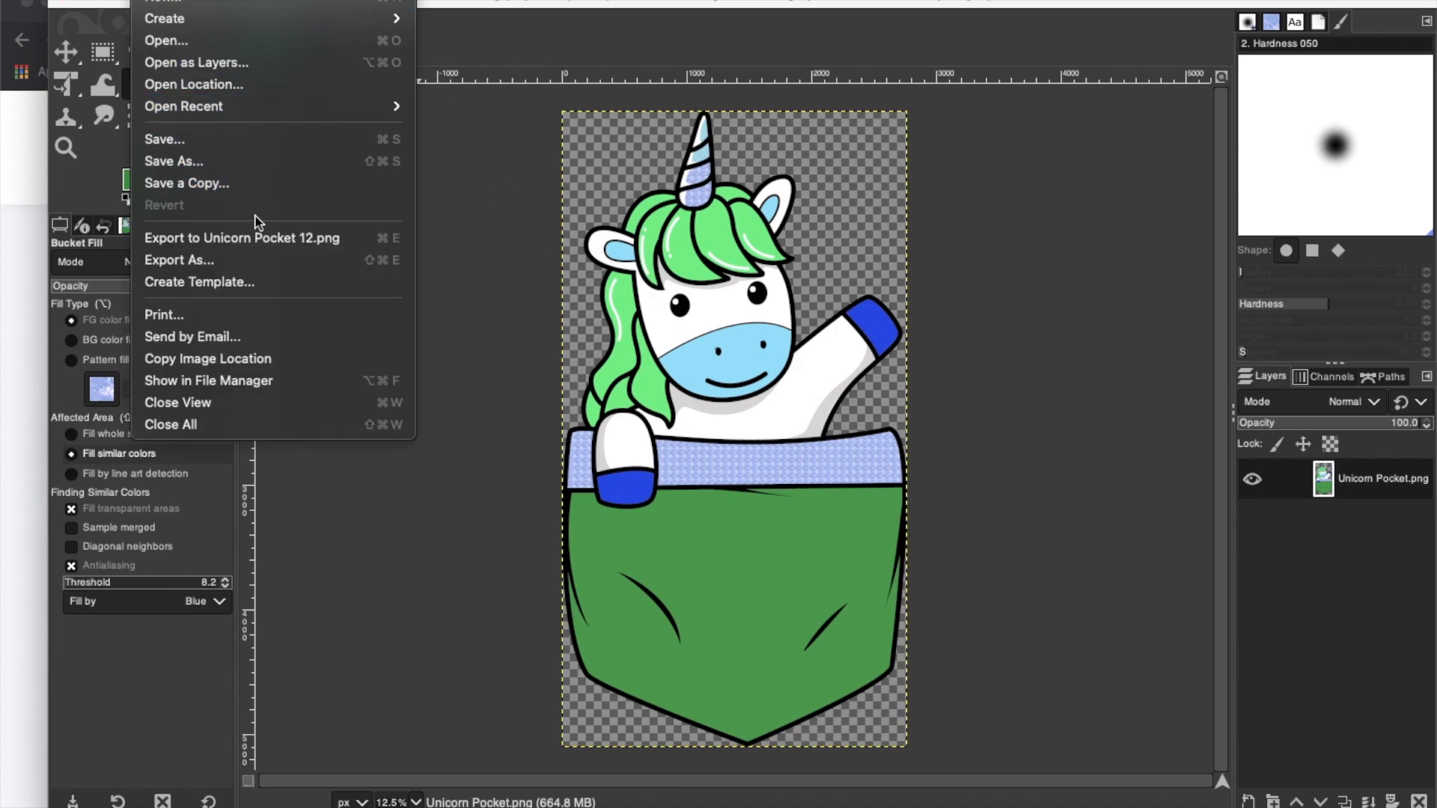
click(232, 262)
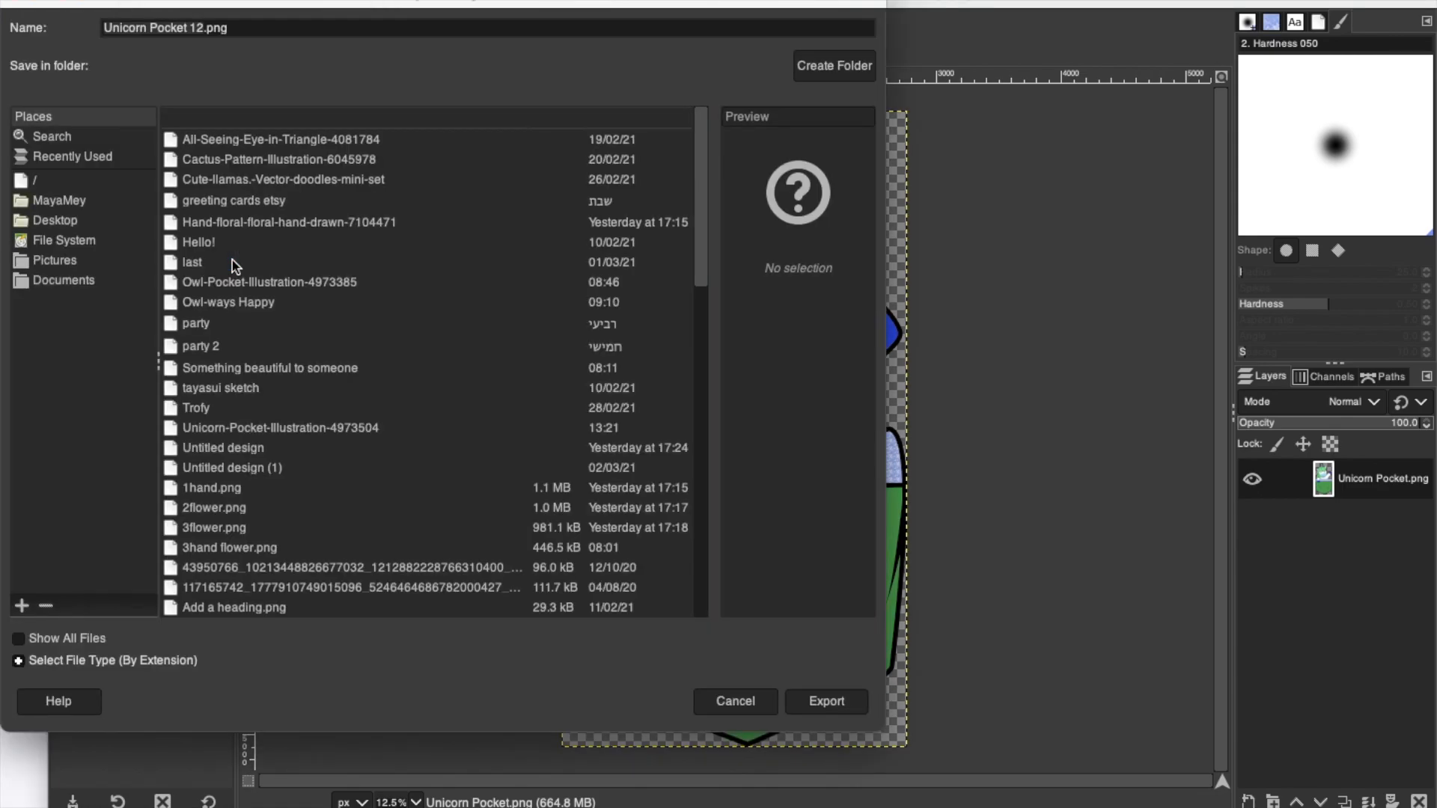
click(207, 27)
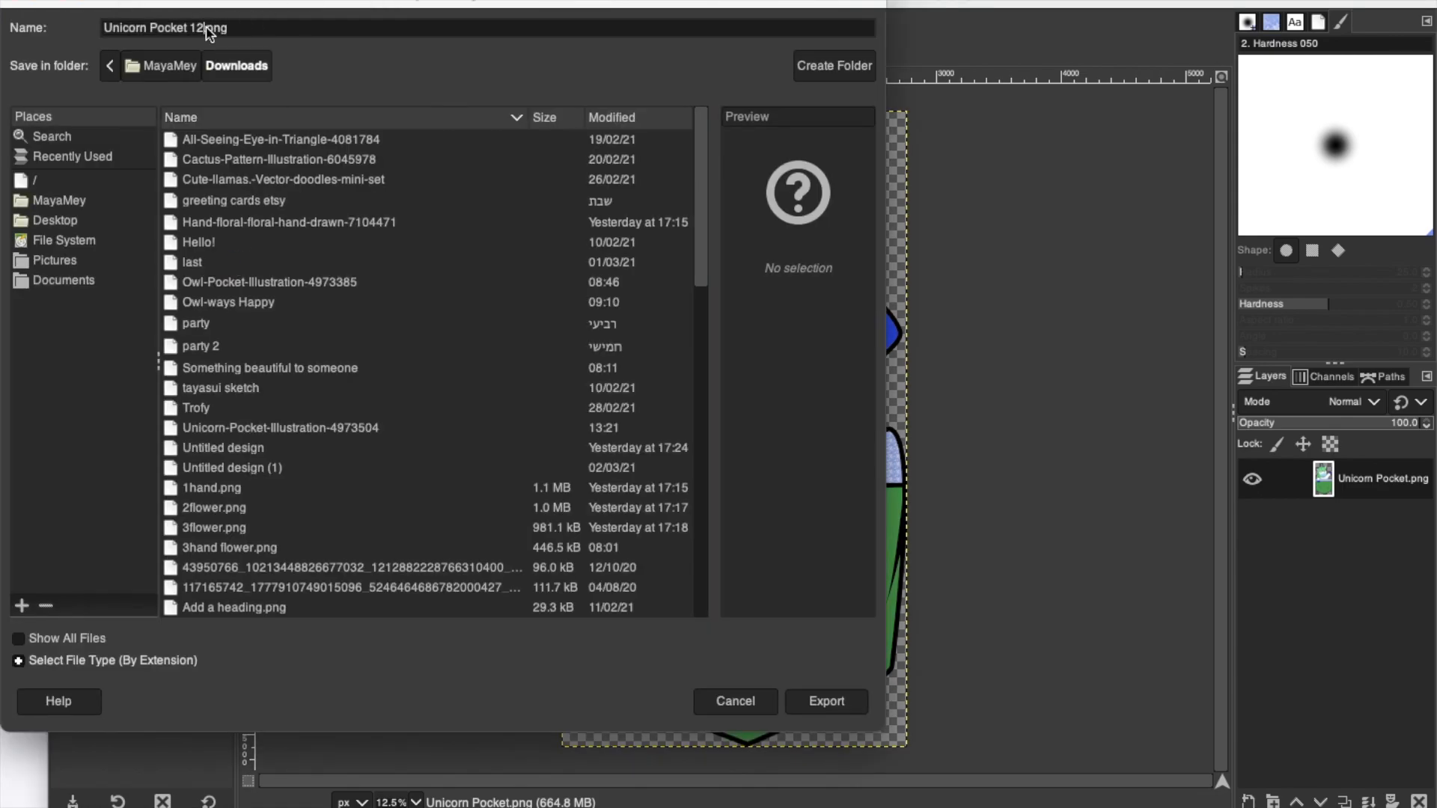
text(3)
key(Return)
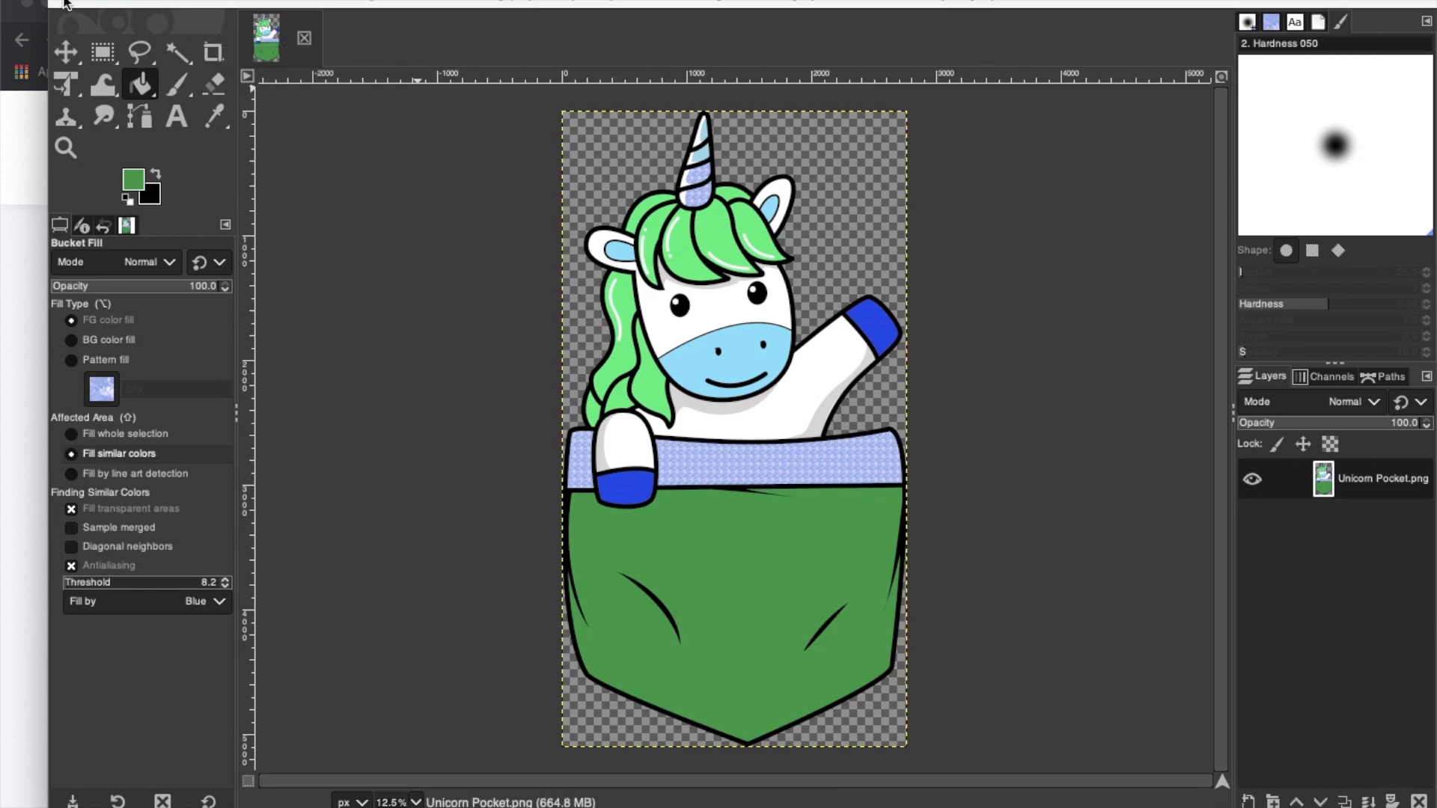
- Leave GIMP and create a new custom-size design of 5000 x 5000 px in Canva
key(super+q)
click(322, 238)
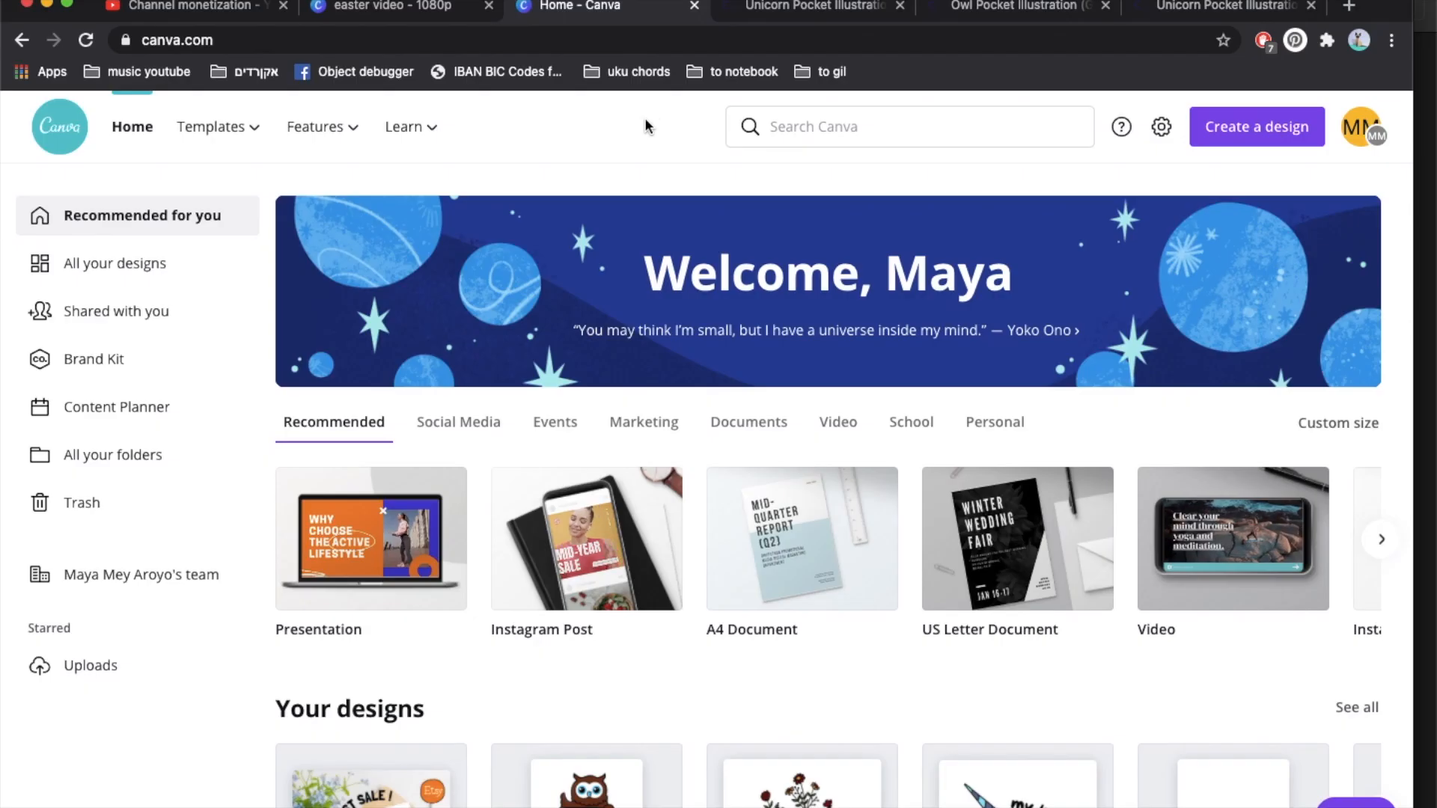
click(1250, 132)
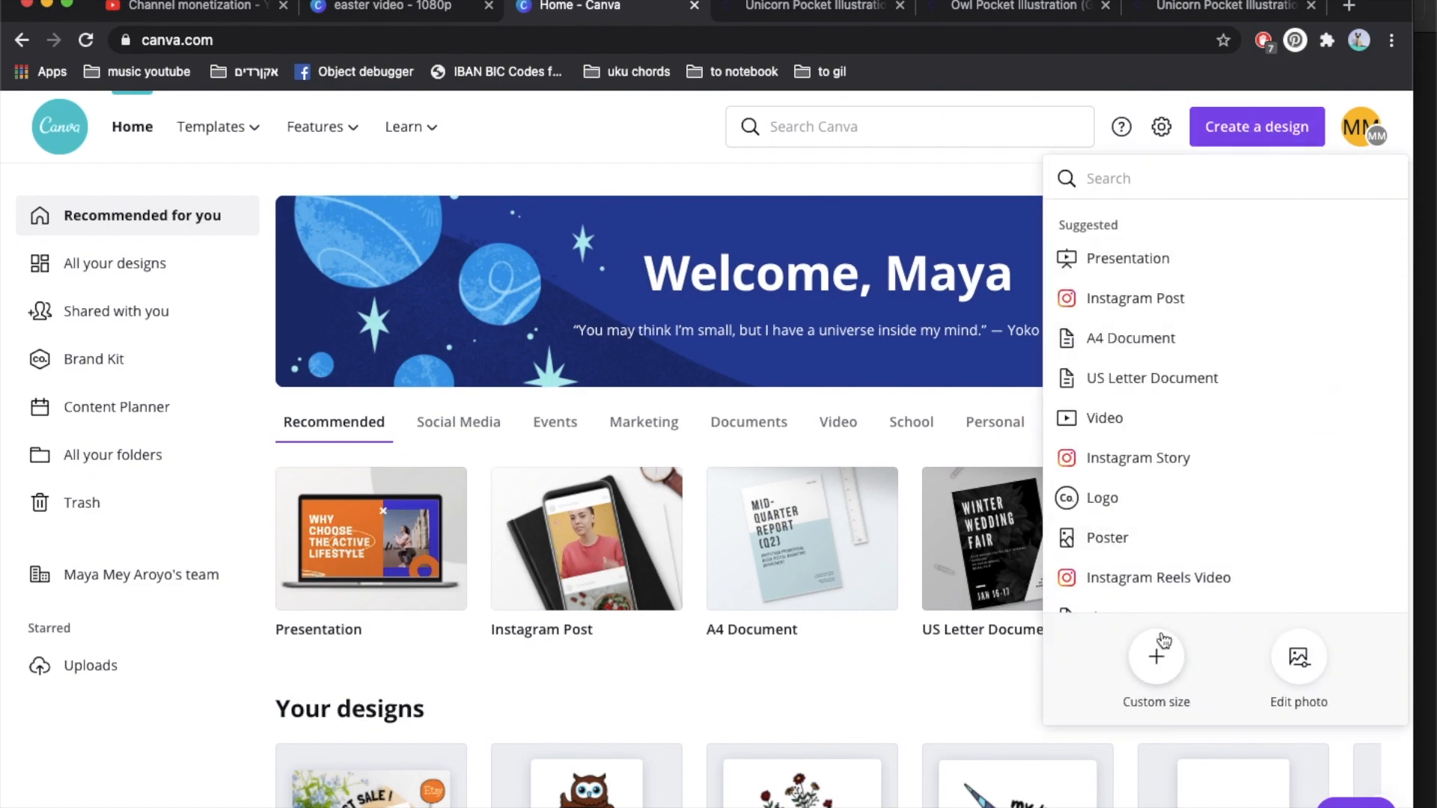
click(1158, 656)
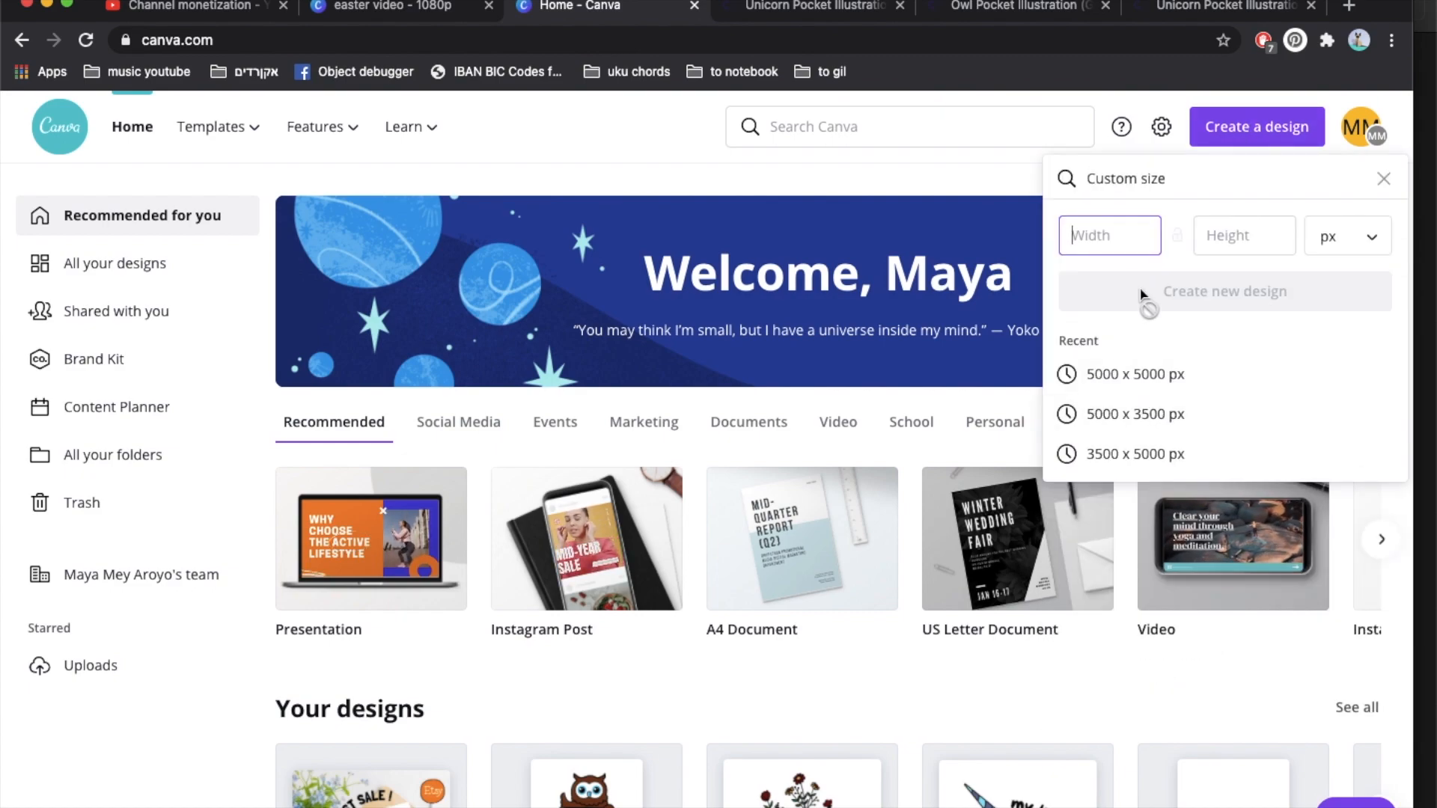
text(5000)
key(Tab)
text(5000)
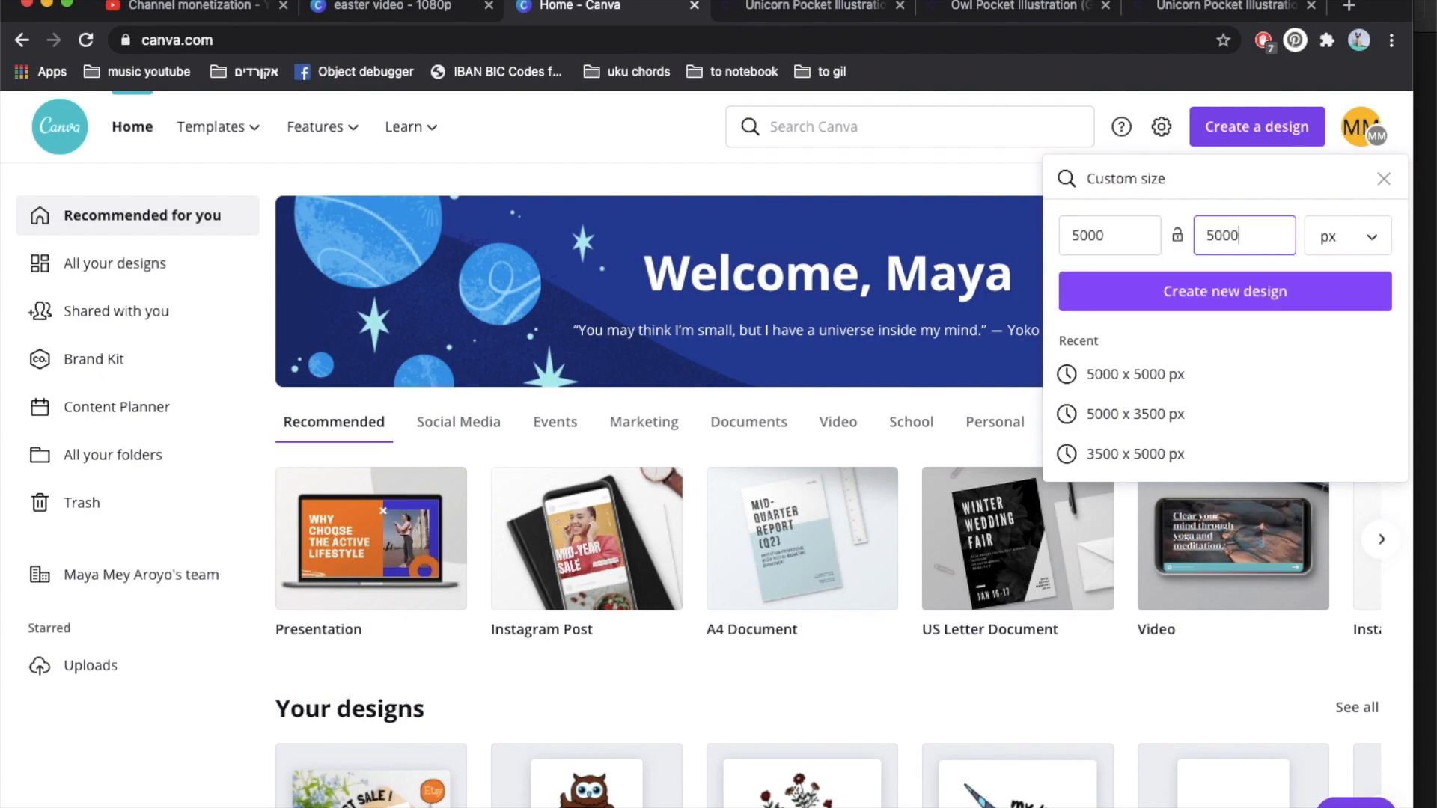
key(Return)
- Upload Unicorn Pocket 1.png, 12.png and 123.png from the Downloads folder and place the transparent-pocket unicorn on the page
click(128, 783)
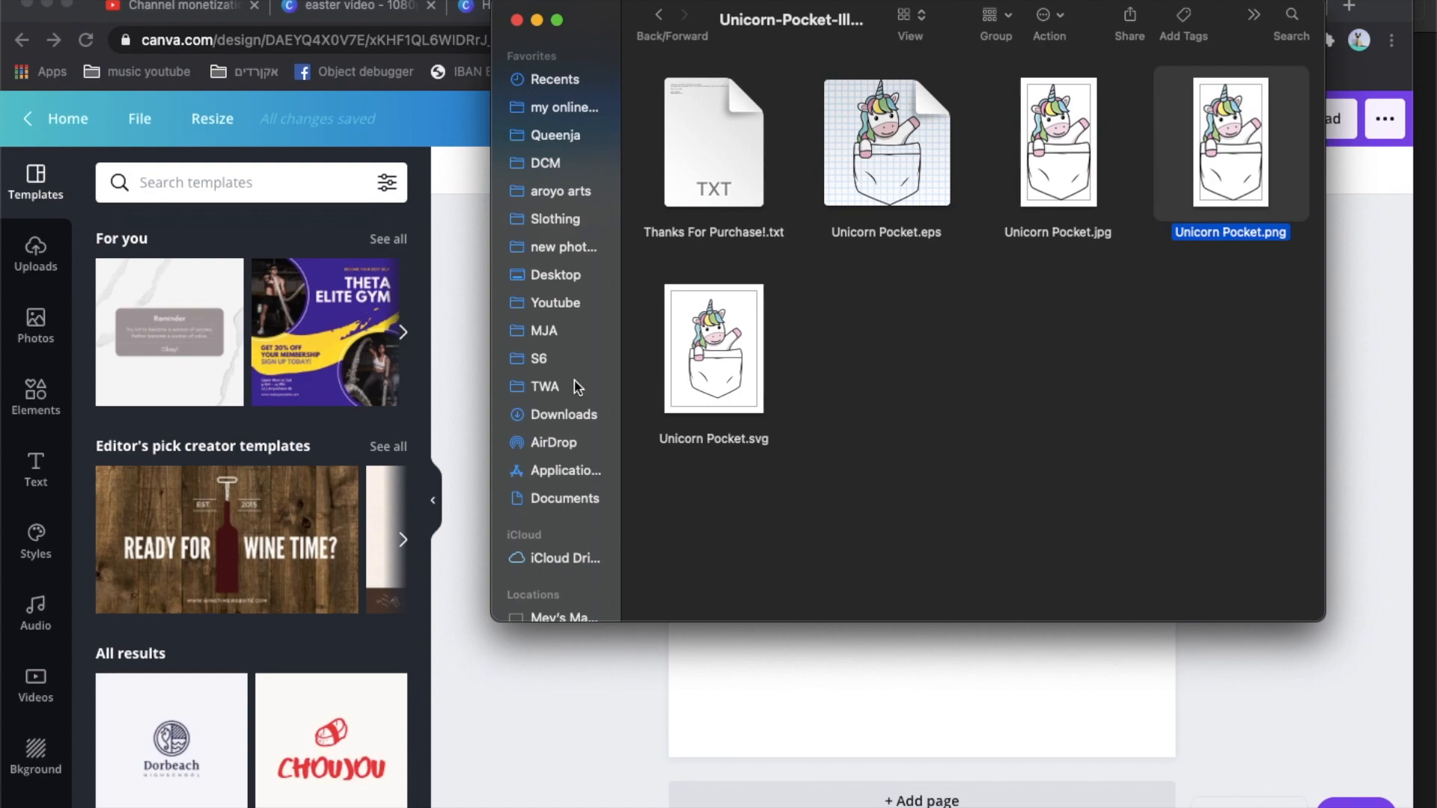
click(561, 433)
click(563, 414)
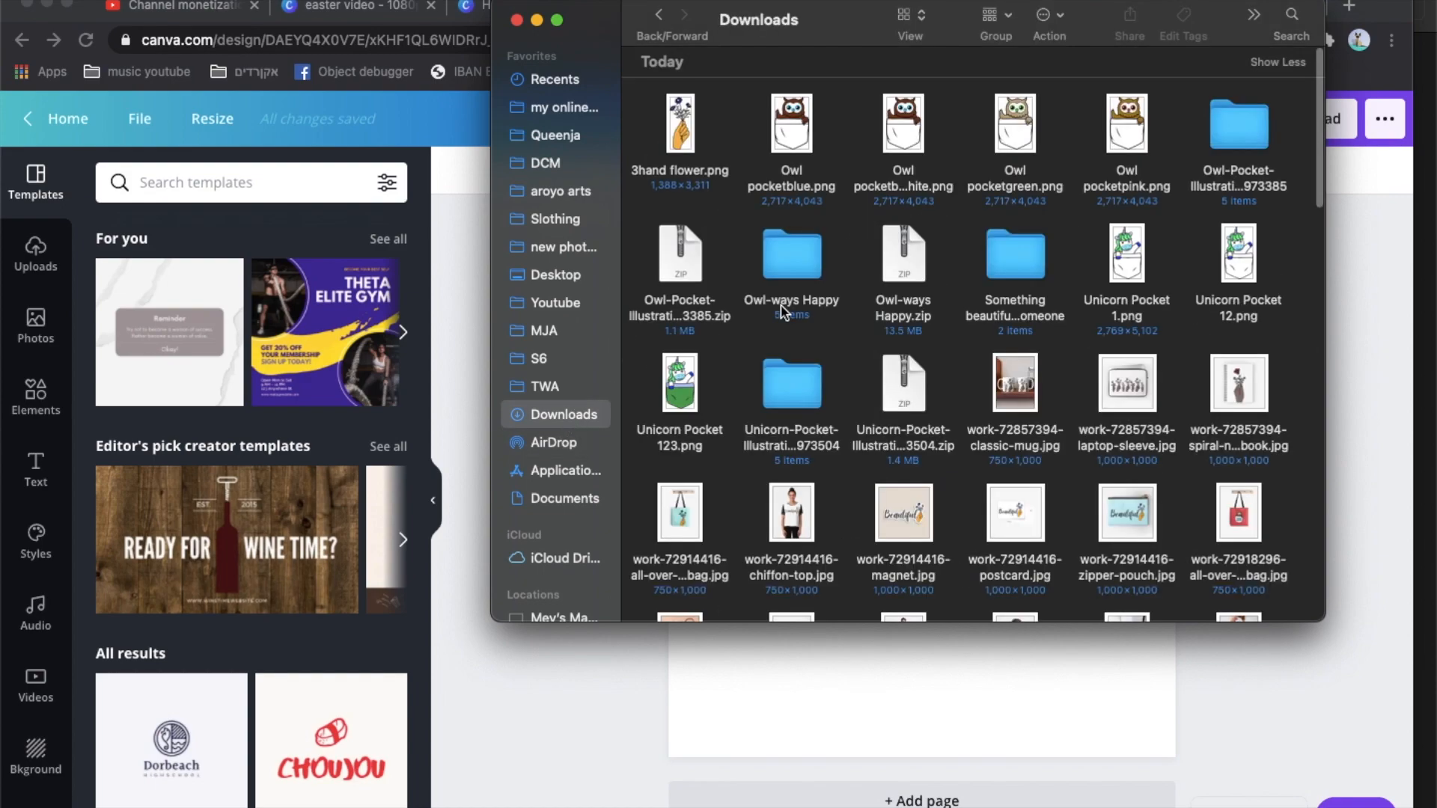
scroll(998, 204, down, 1)
click(1127, 217)
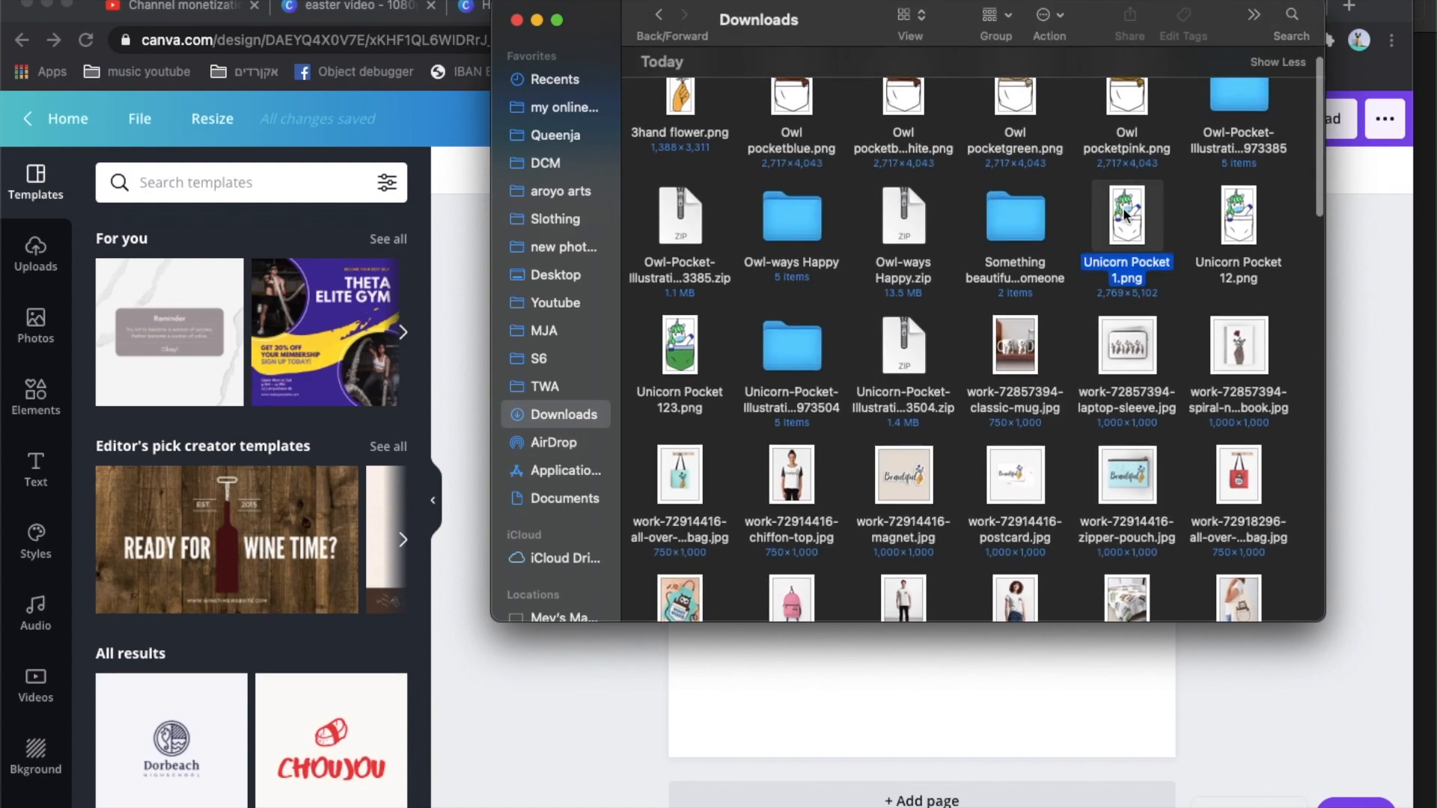
super+click(1238, 217)
super+click(672, 359)
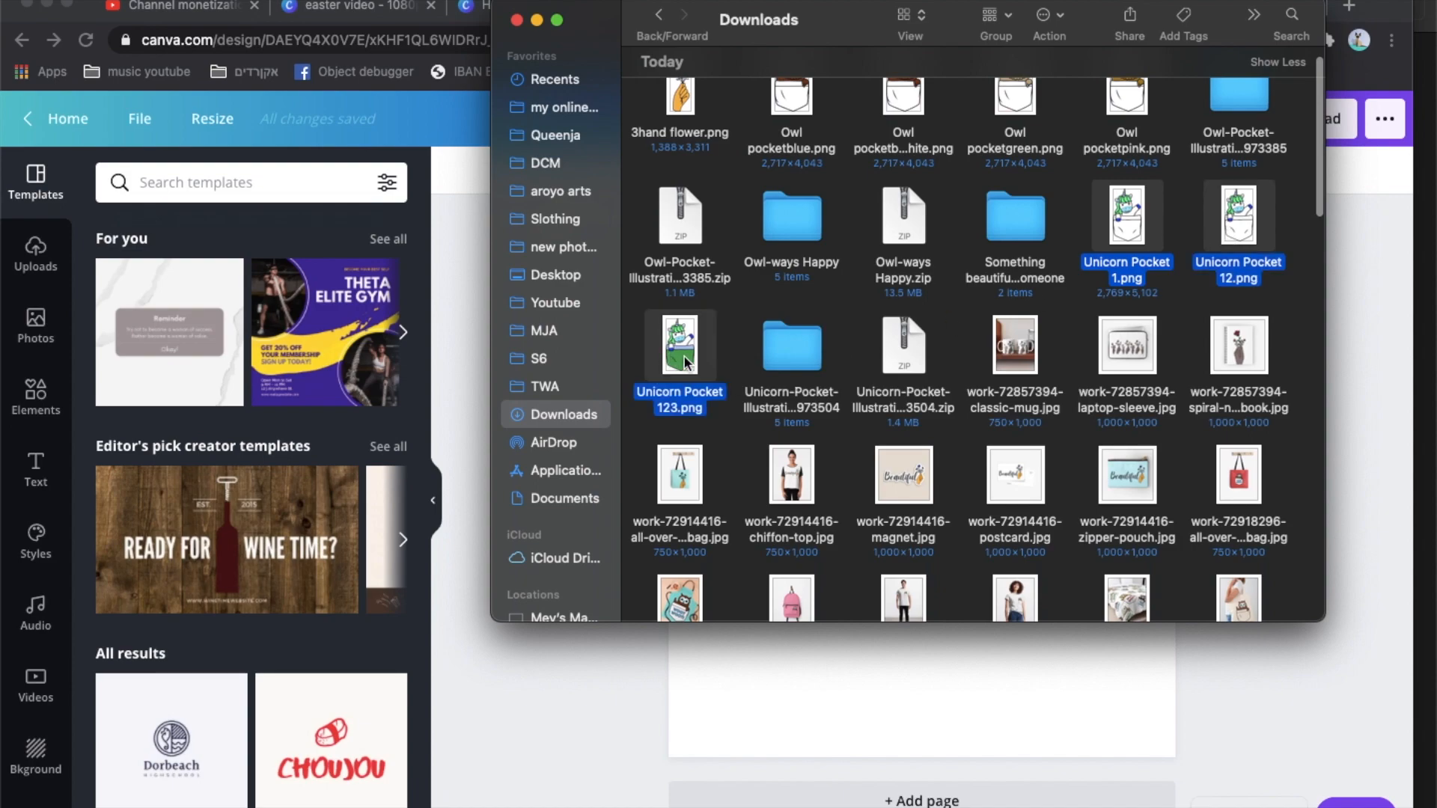
drag(464, 369, 292, 385)
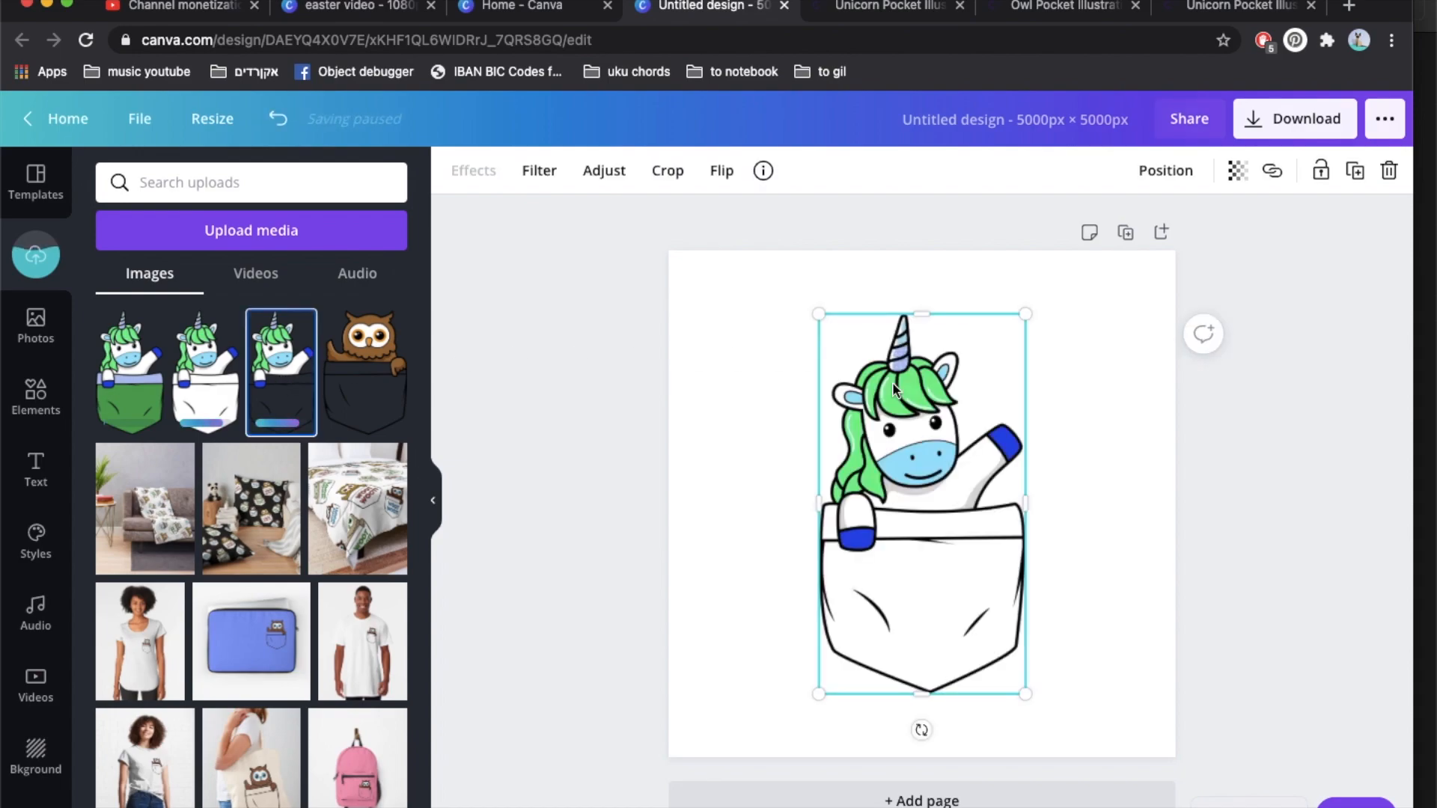
- Set the page background to the medium dark gray from the default colors
click(1086, 397)
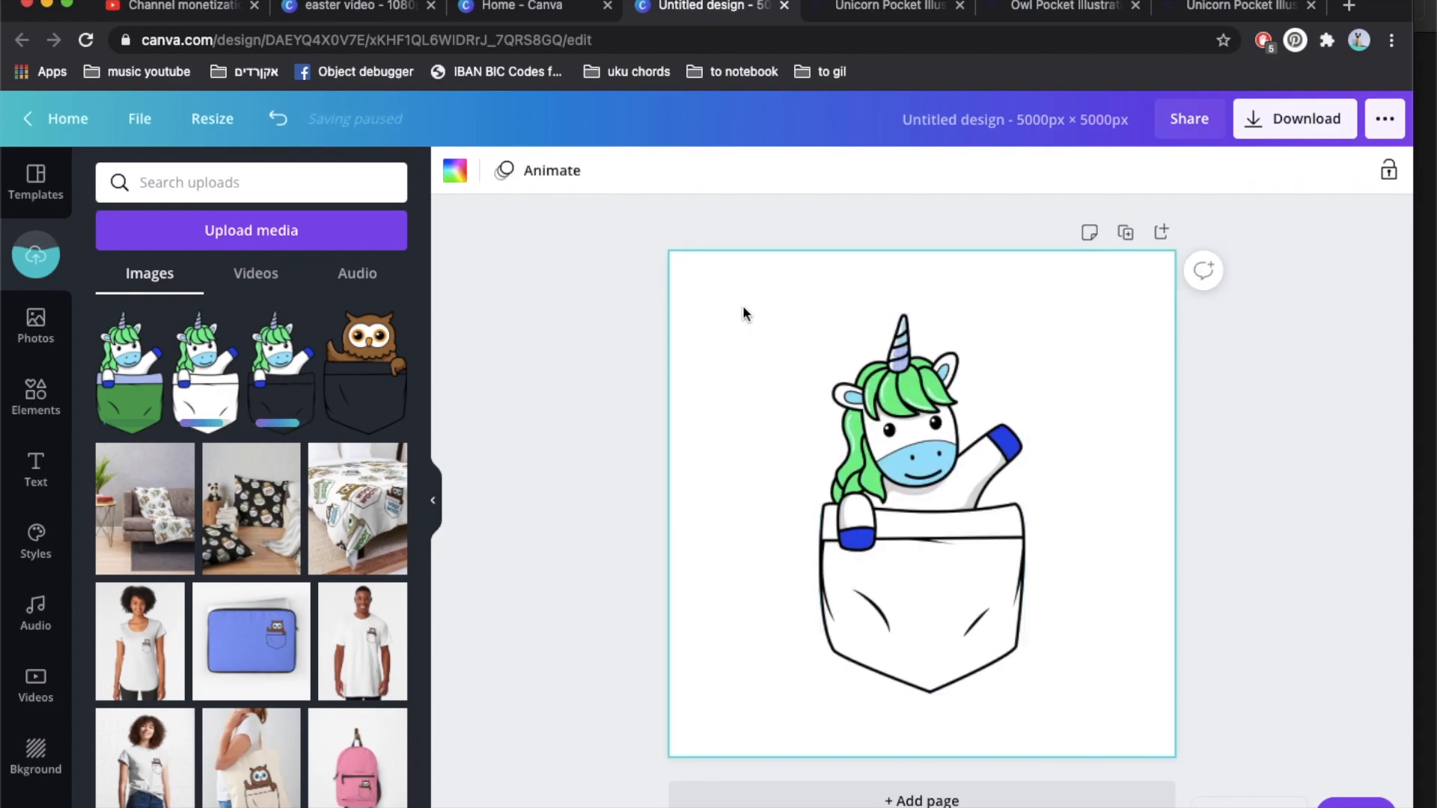
click(450, 170)
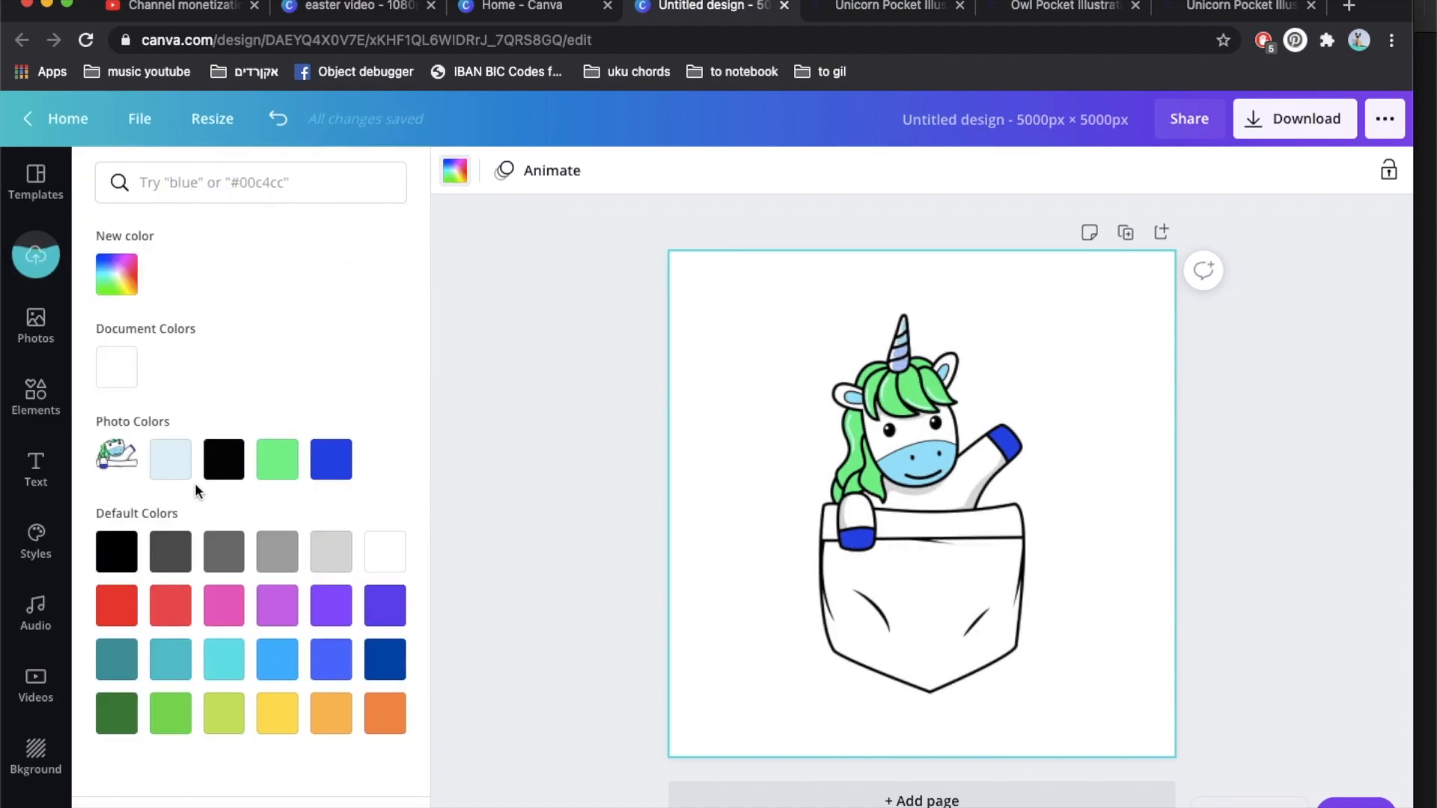
click(231, 563)
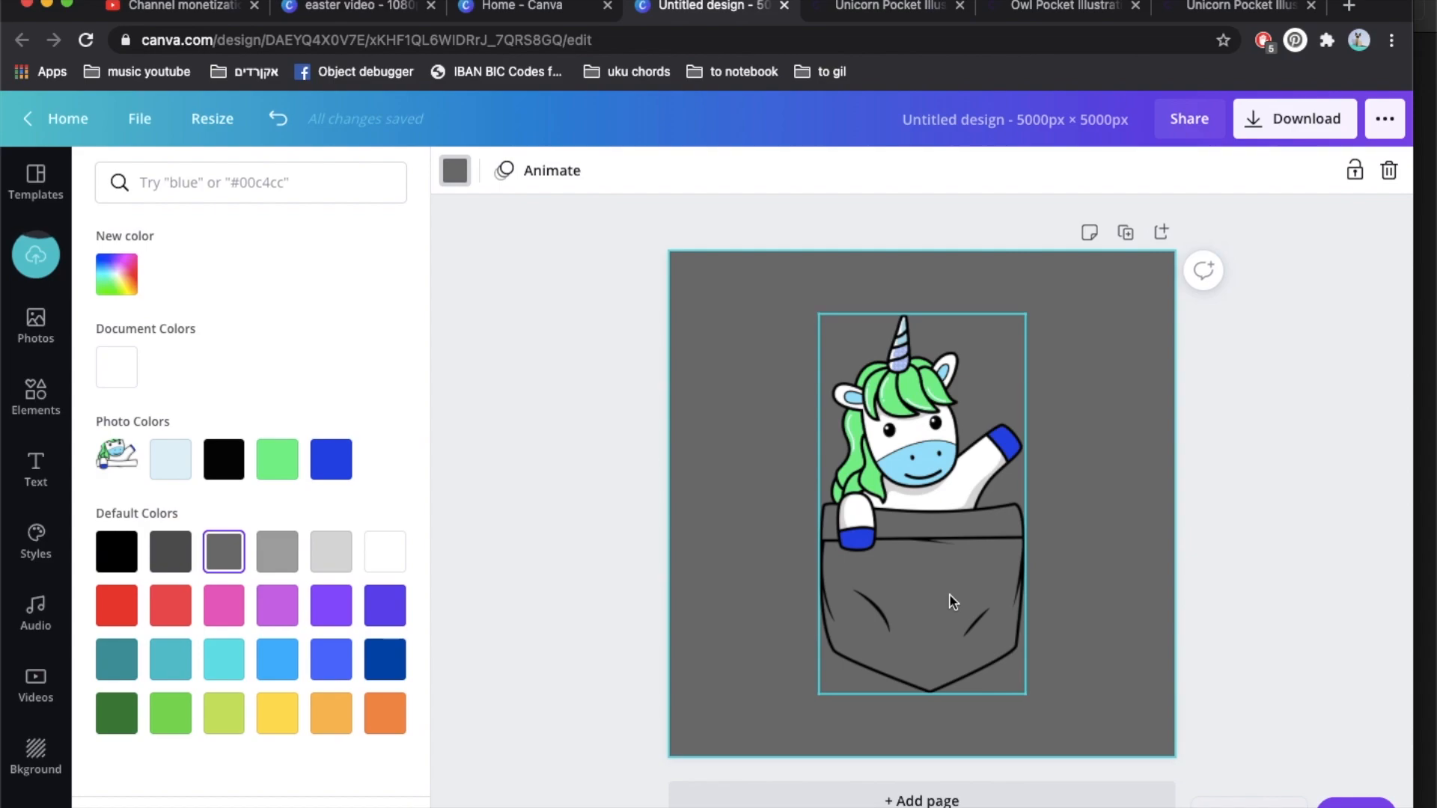
- Duplicate the page and replace the unicorn on the copy with the uploaded white-pocket version
click(1125, 233)
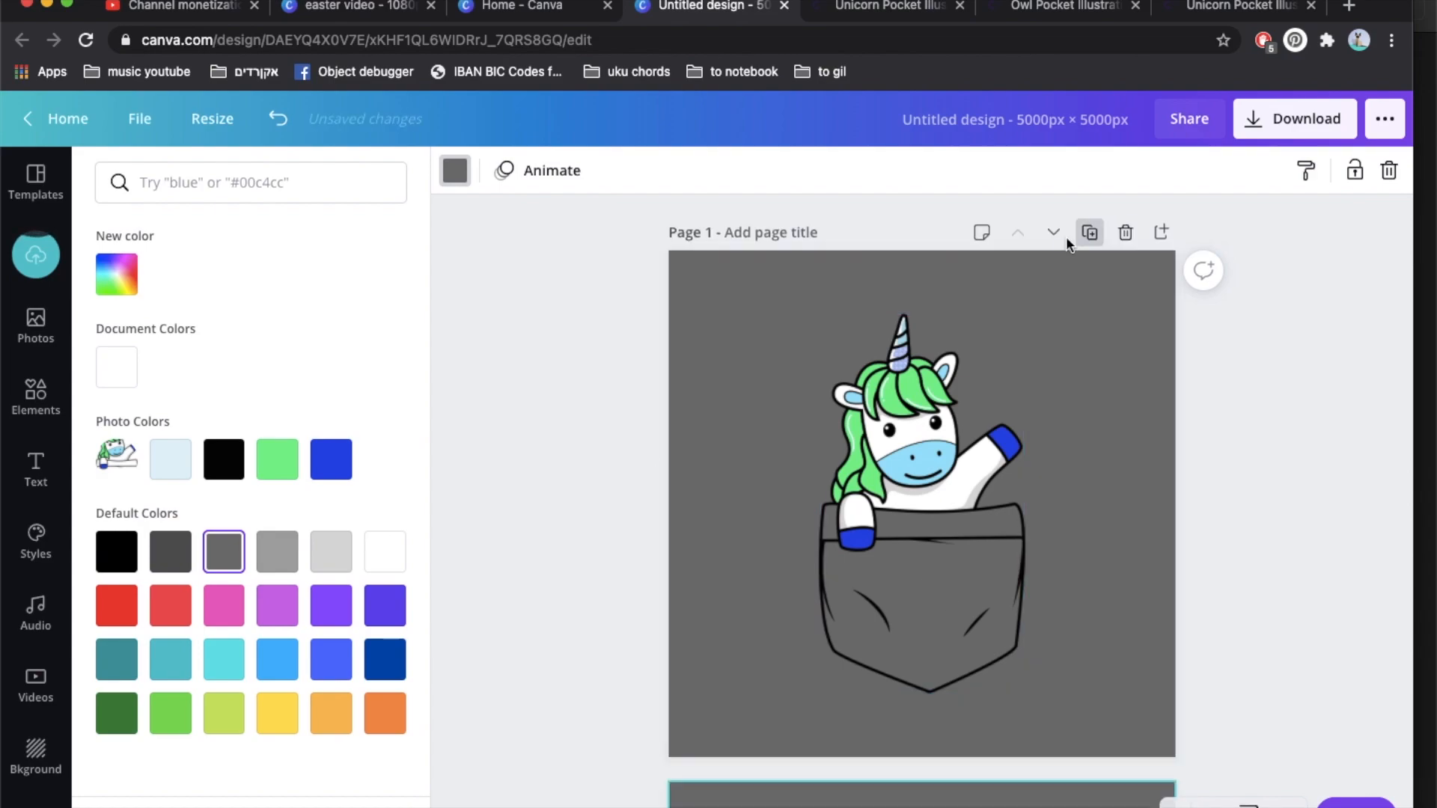
click(36, 254)
drag(205, 372, 891, 507)
scroll(752, 509, up, 7)
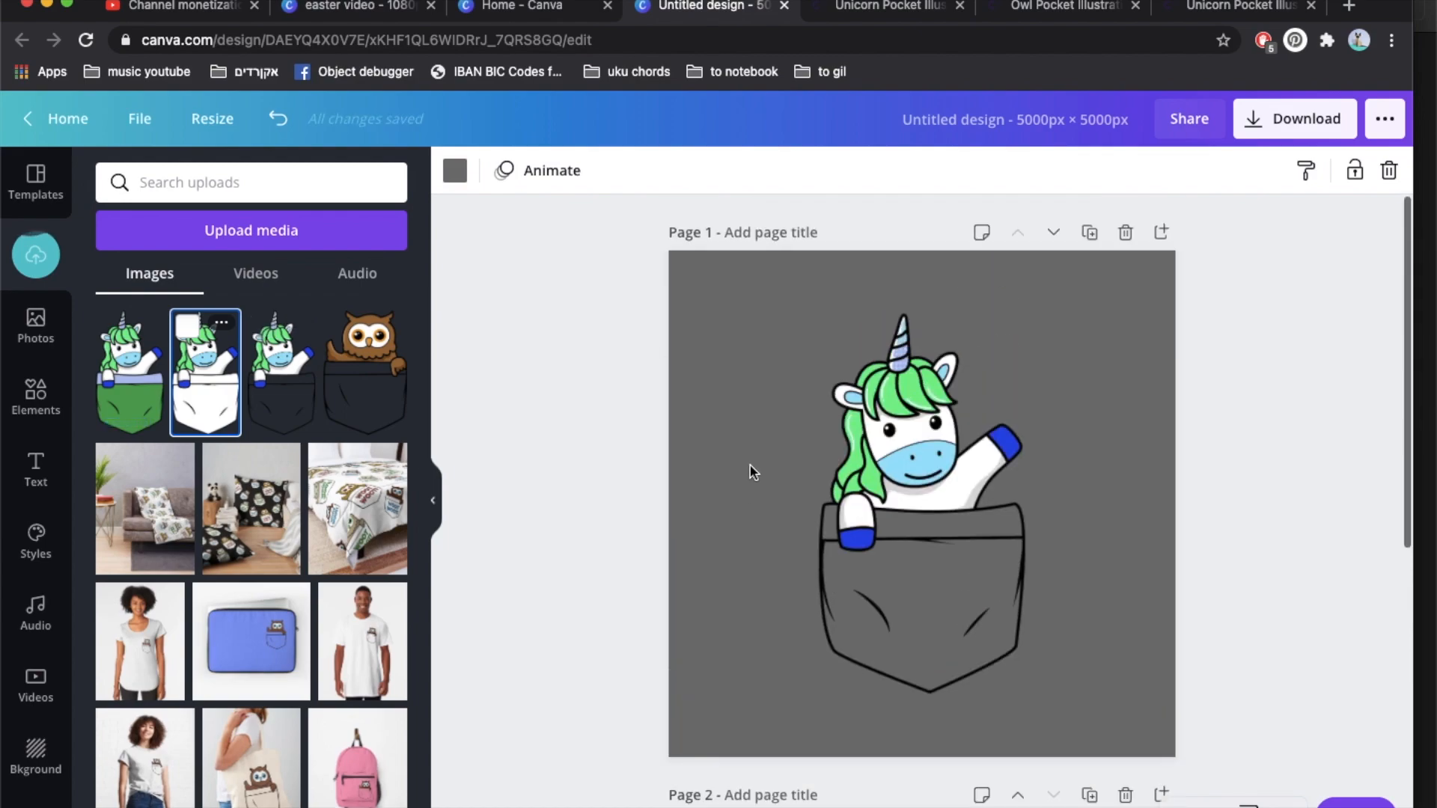
- Remove the gray background from page 1 and page 2
click(750, 470)
key(BackSpace)
scroll(750, 470, down, 7)
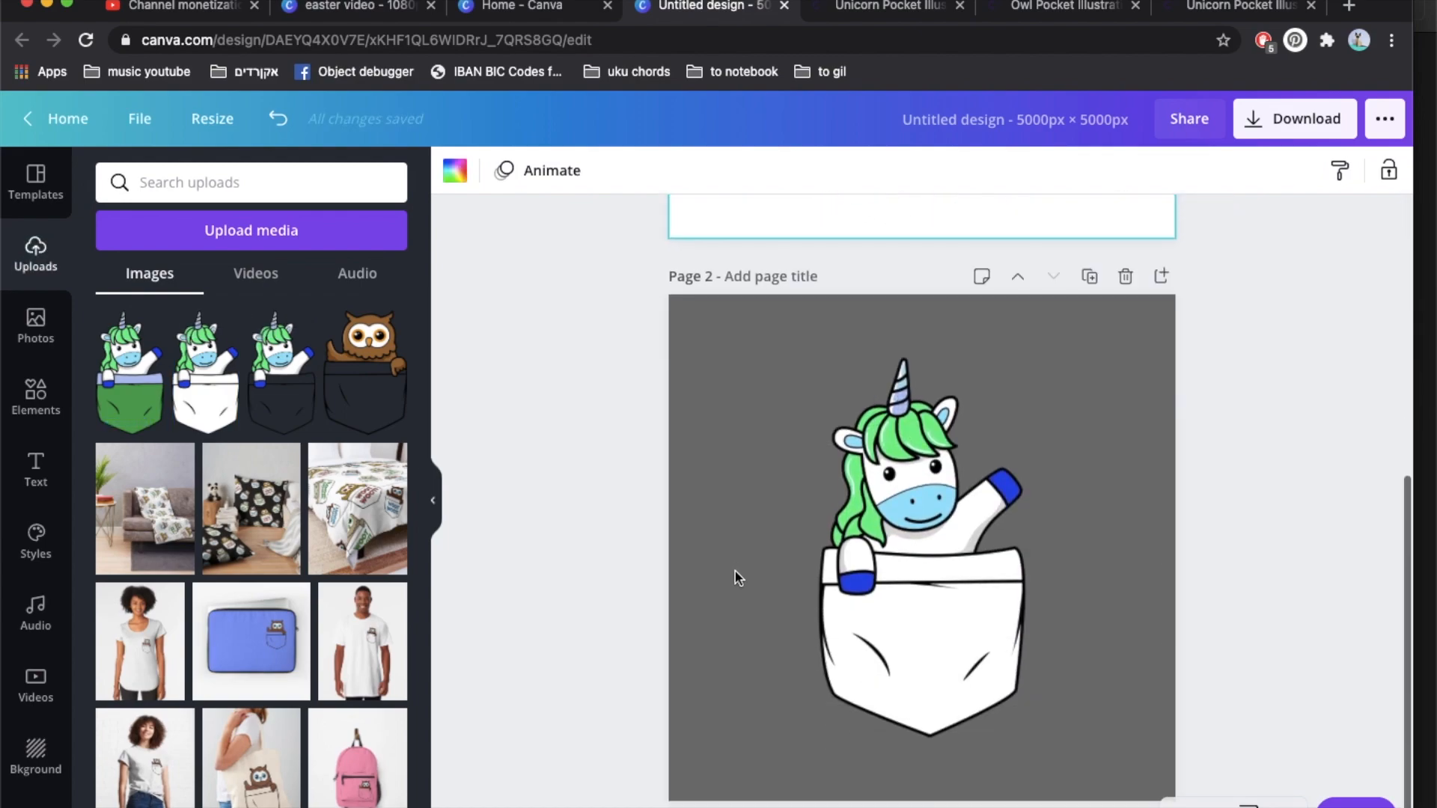
click(735, 572)
key(BackSpace)
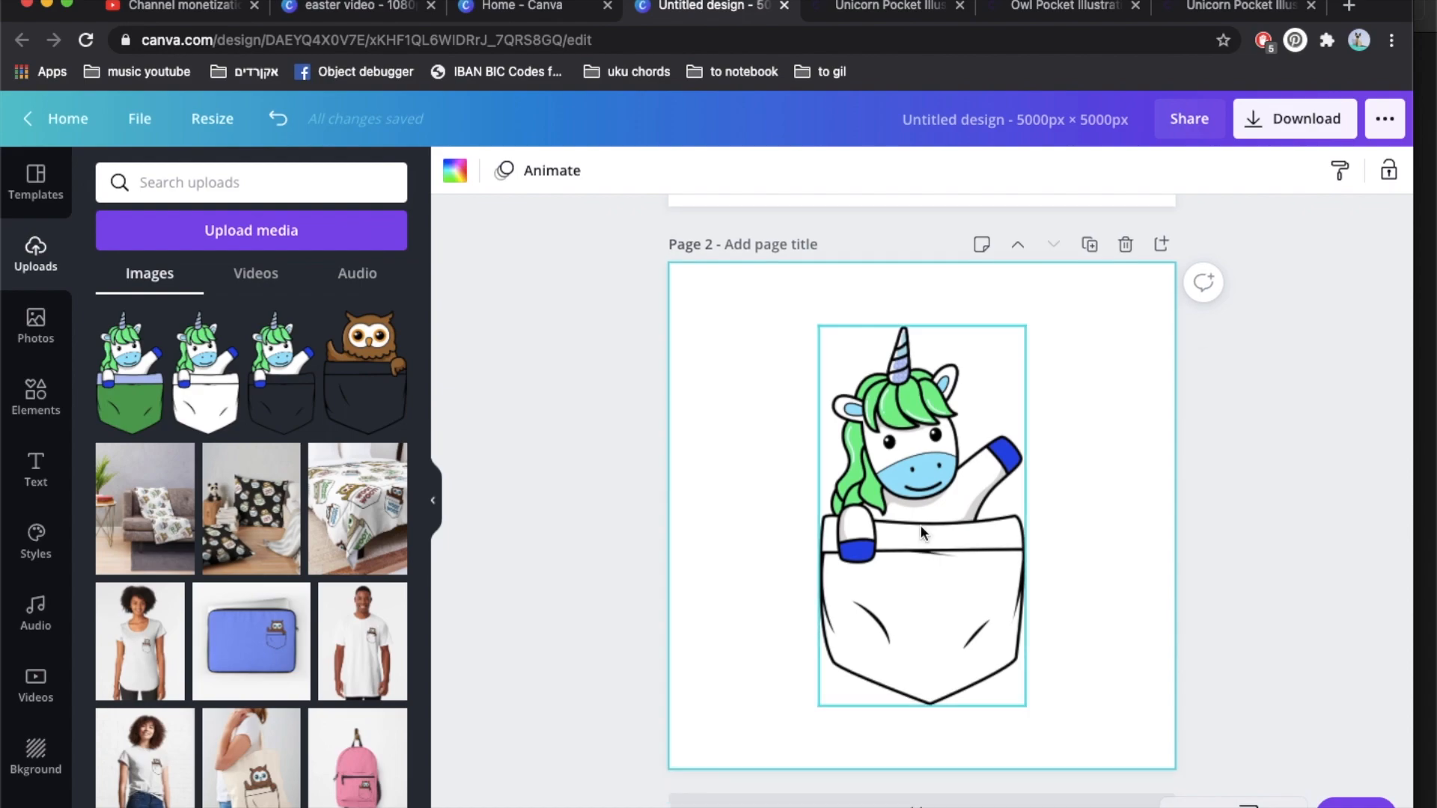
scroll(919, 524, up, 7)
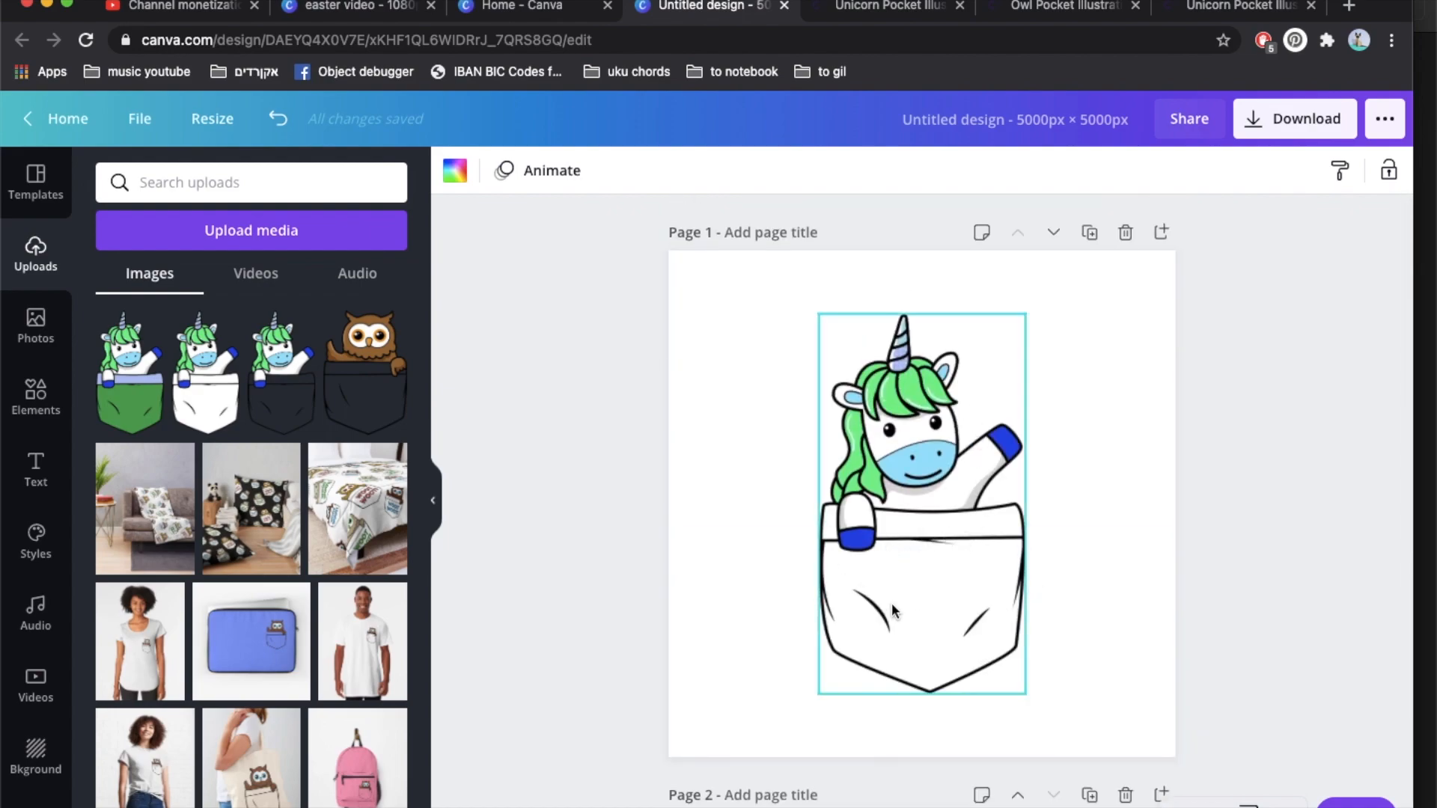
- Duplicate page 2 and add a square shape to the copy, resized to a rectangle covering the crease lines on the pocket body
scroll(935, 605, down, 7)
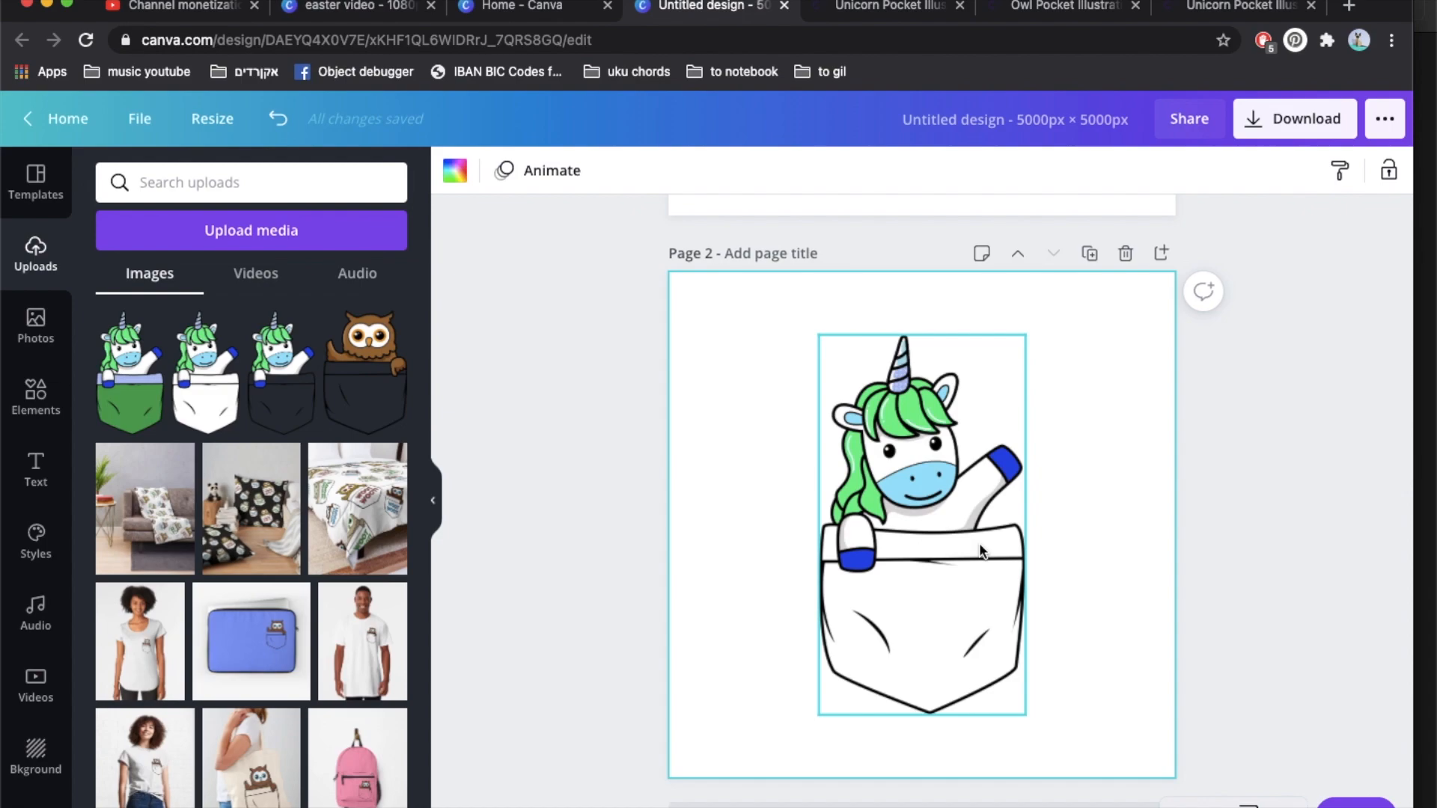
click(1089, 252)
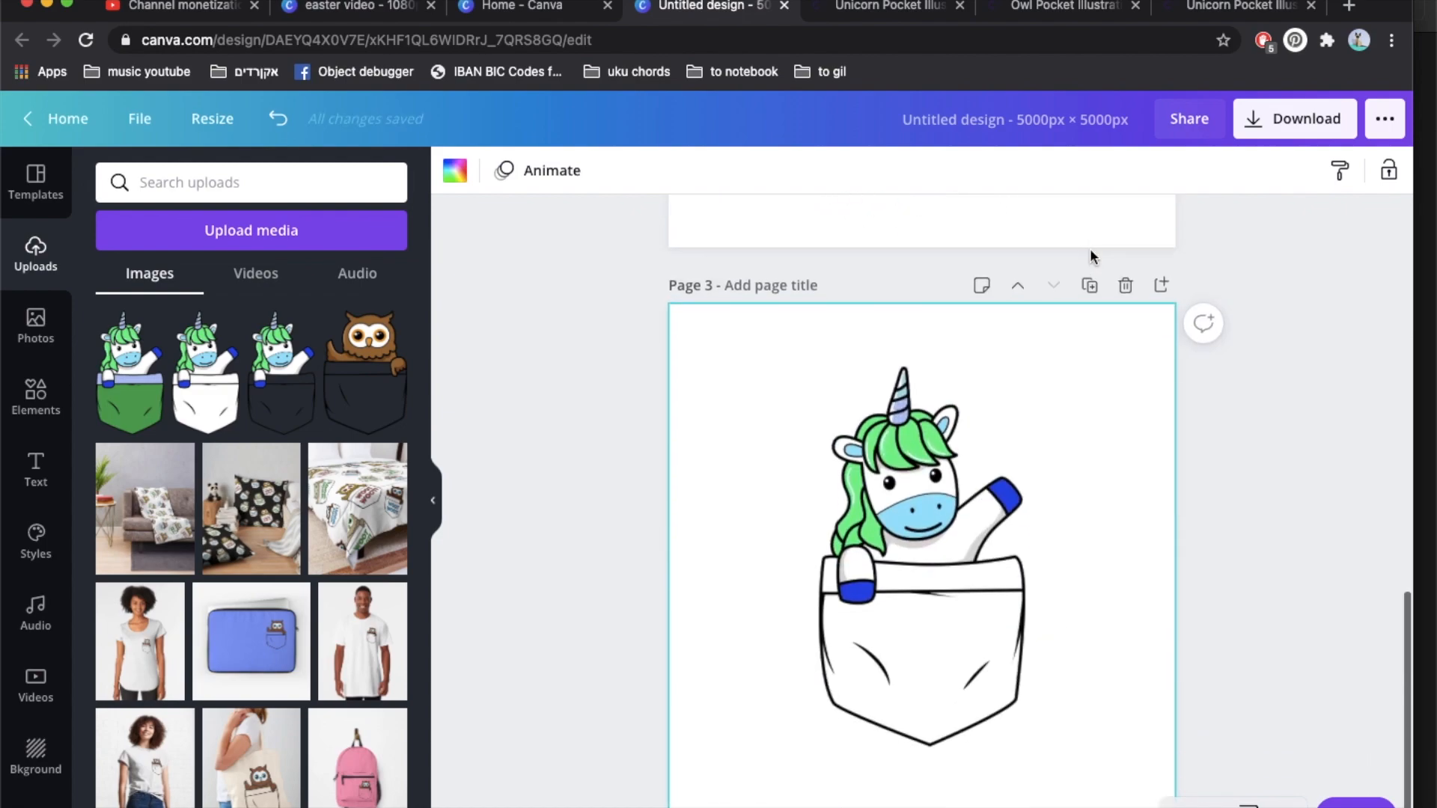
click(36, 404)
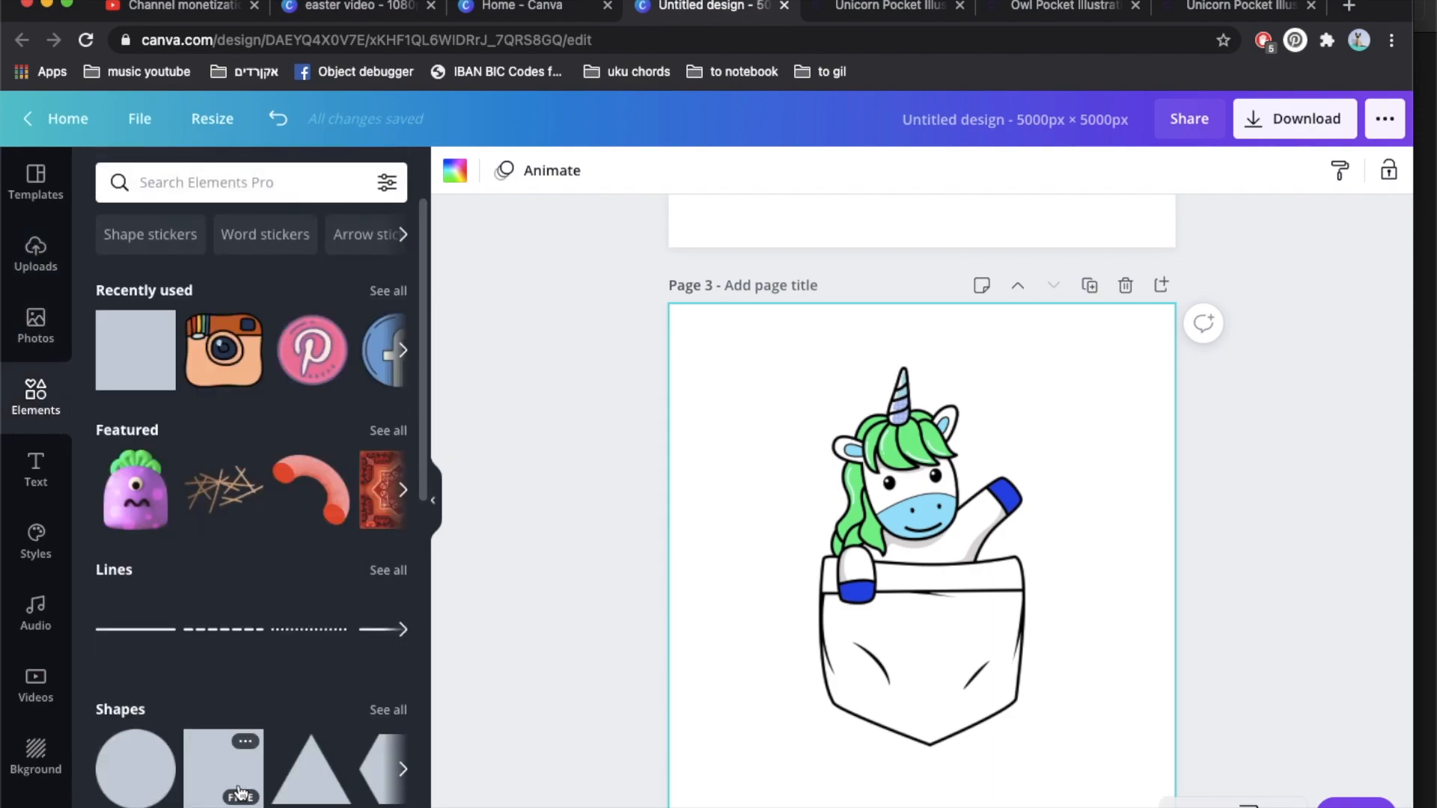
click(223, 764)
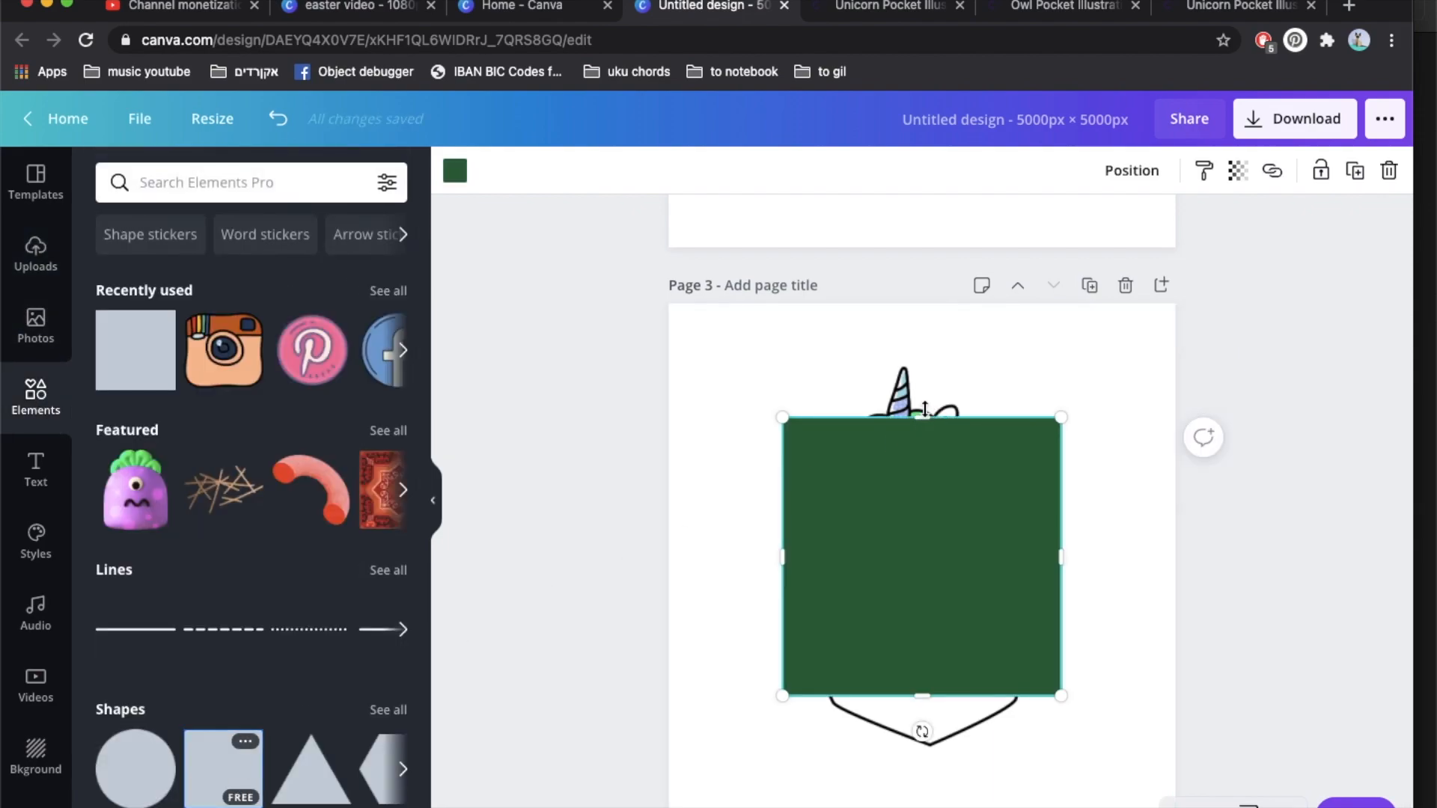
drag(926, 557, 922, 649)
drag(783, 648, 957, 607)
drag(1015, 663, 952, 662)
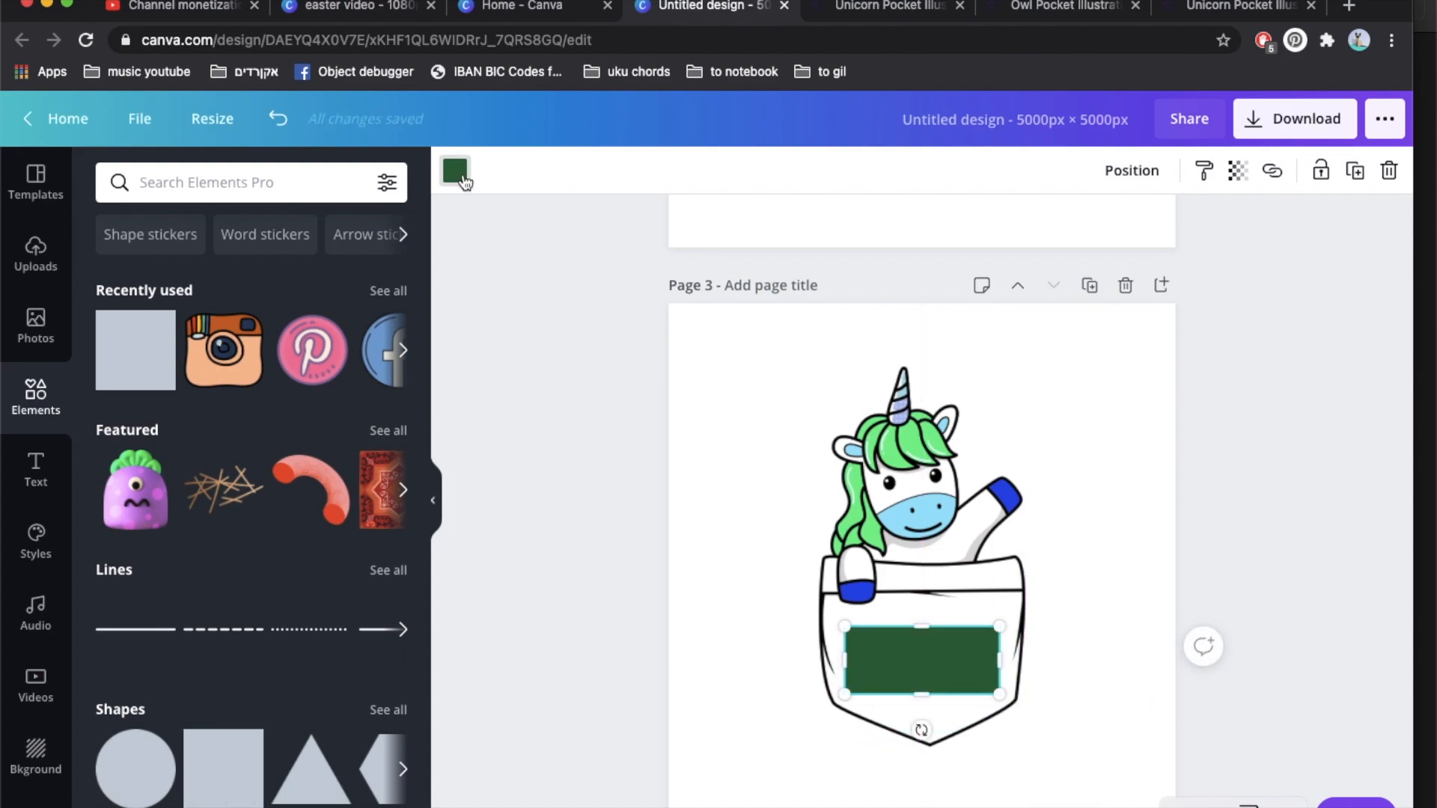
- Recolor the rectangle over the pocket to white from the document colors and deselect it
click(456, 171)
click(172, 371)
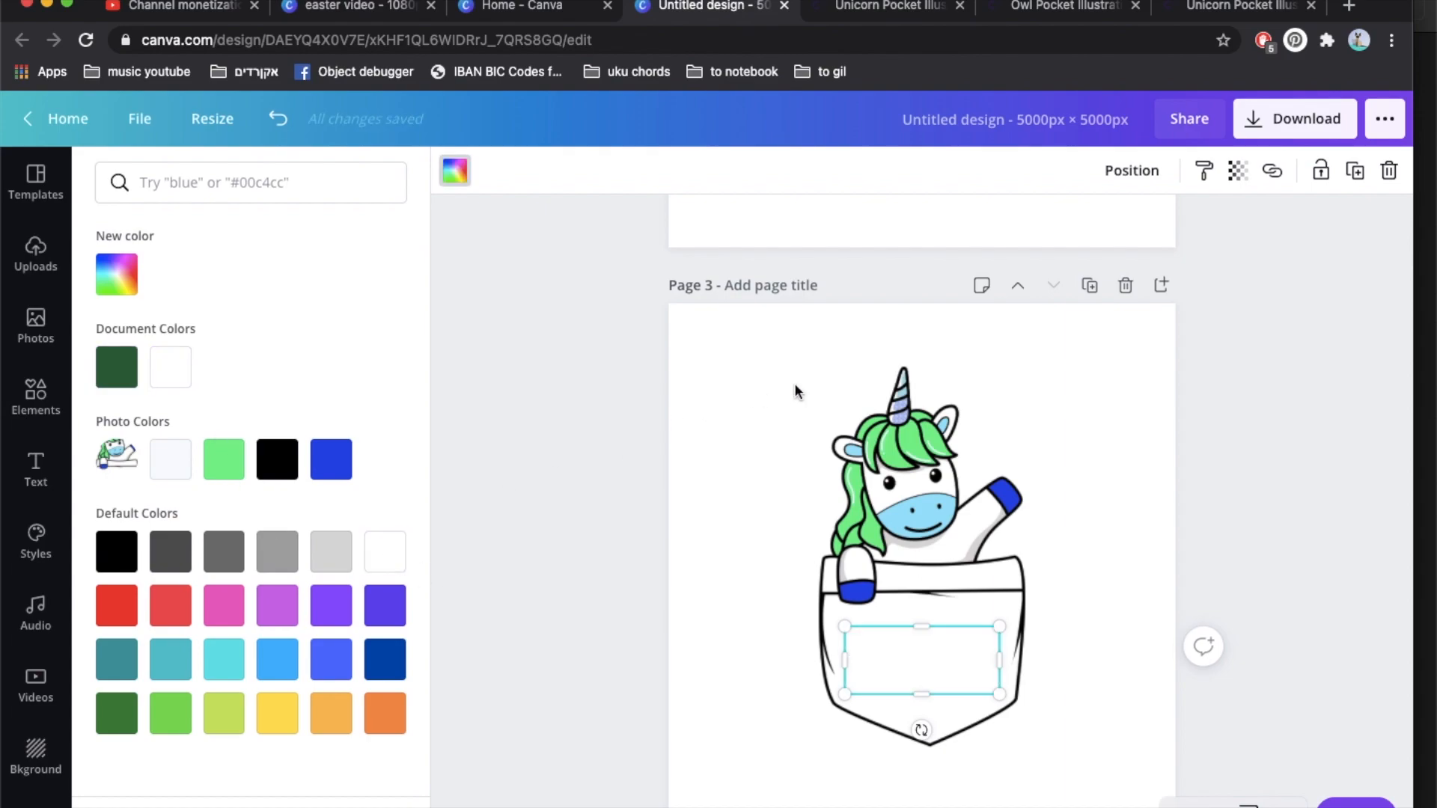
key(Escape)
click(722, 501)
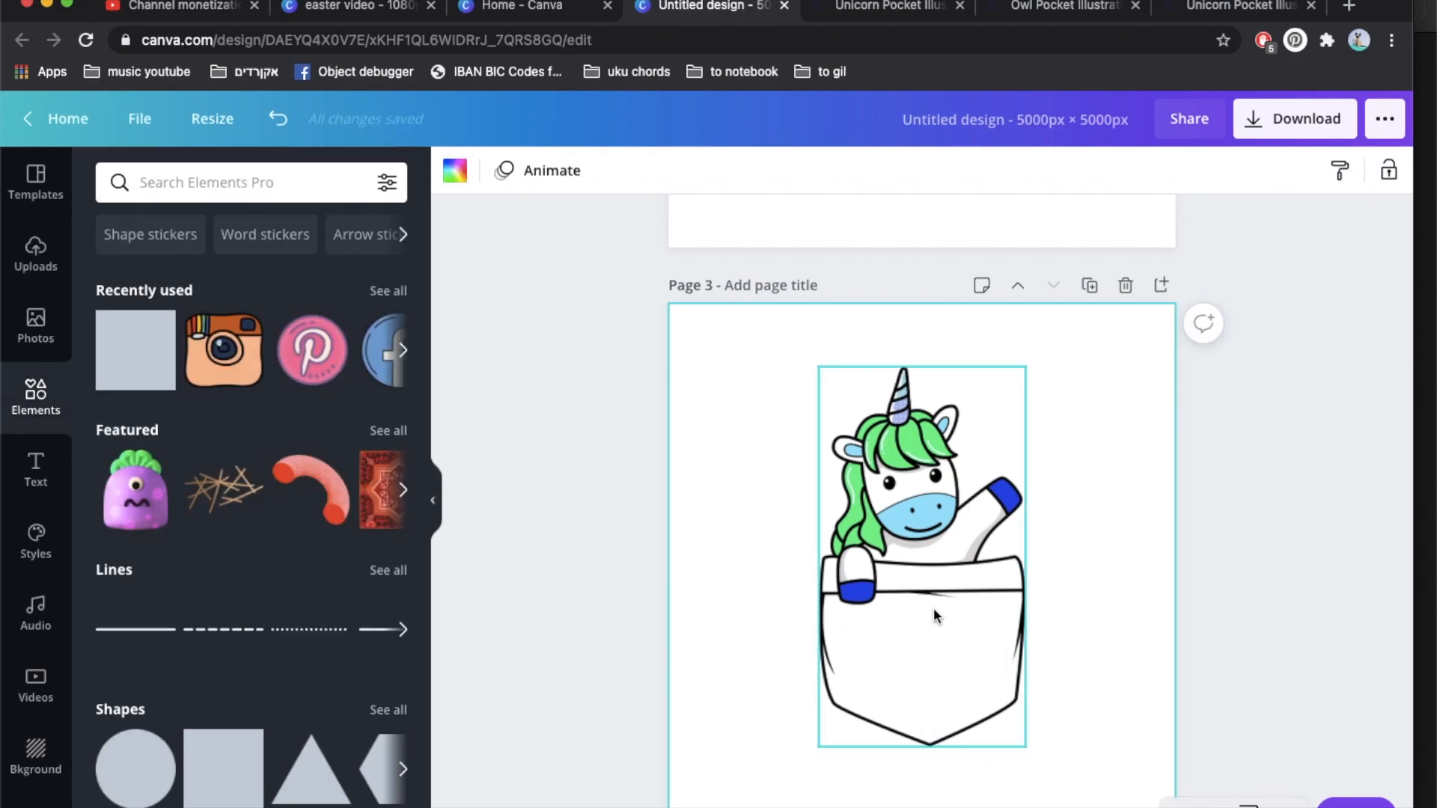
scroll(1061, 408, up, 15)
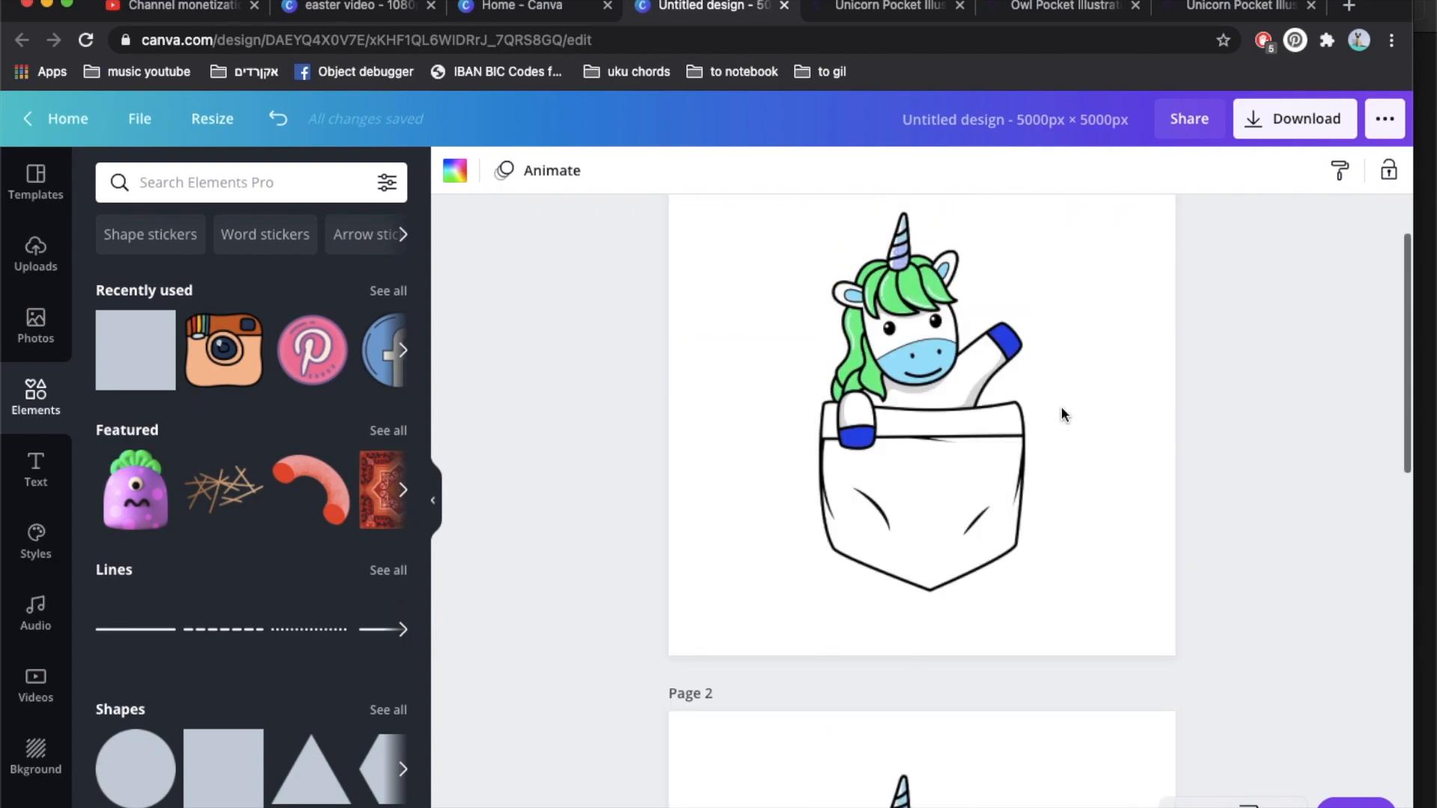
scroll(904, 570, down, 15)
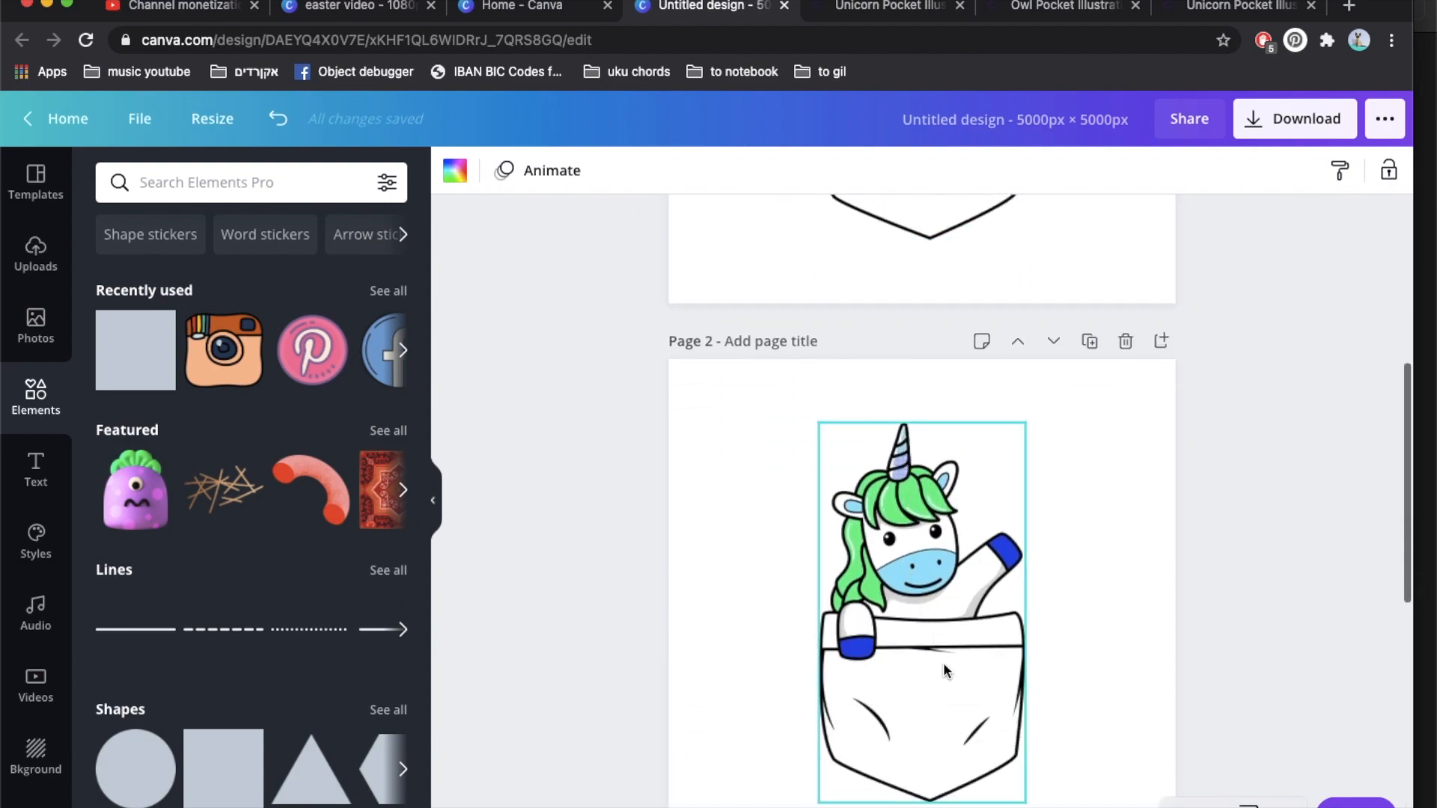
scroll(943, 663, down, 1)
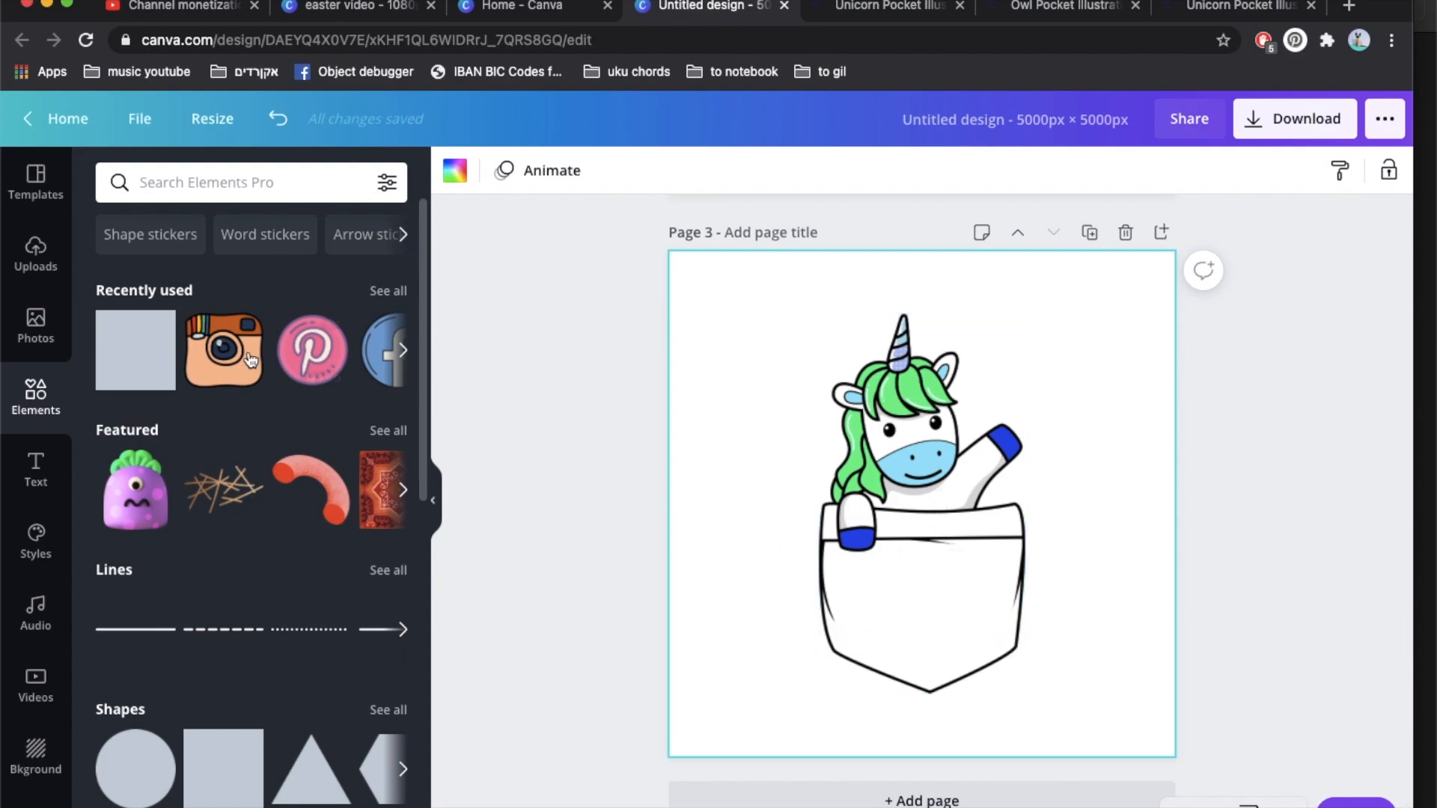
- Add the heading "Feeling Magical" to page 3, select all of its text, and open its font choices
click(39, 485)
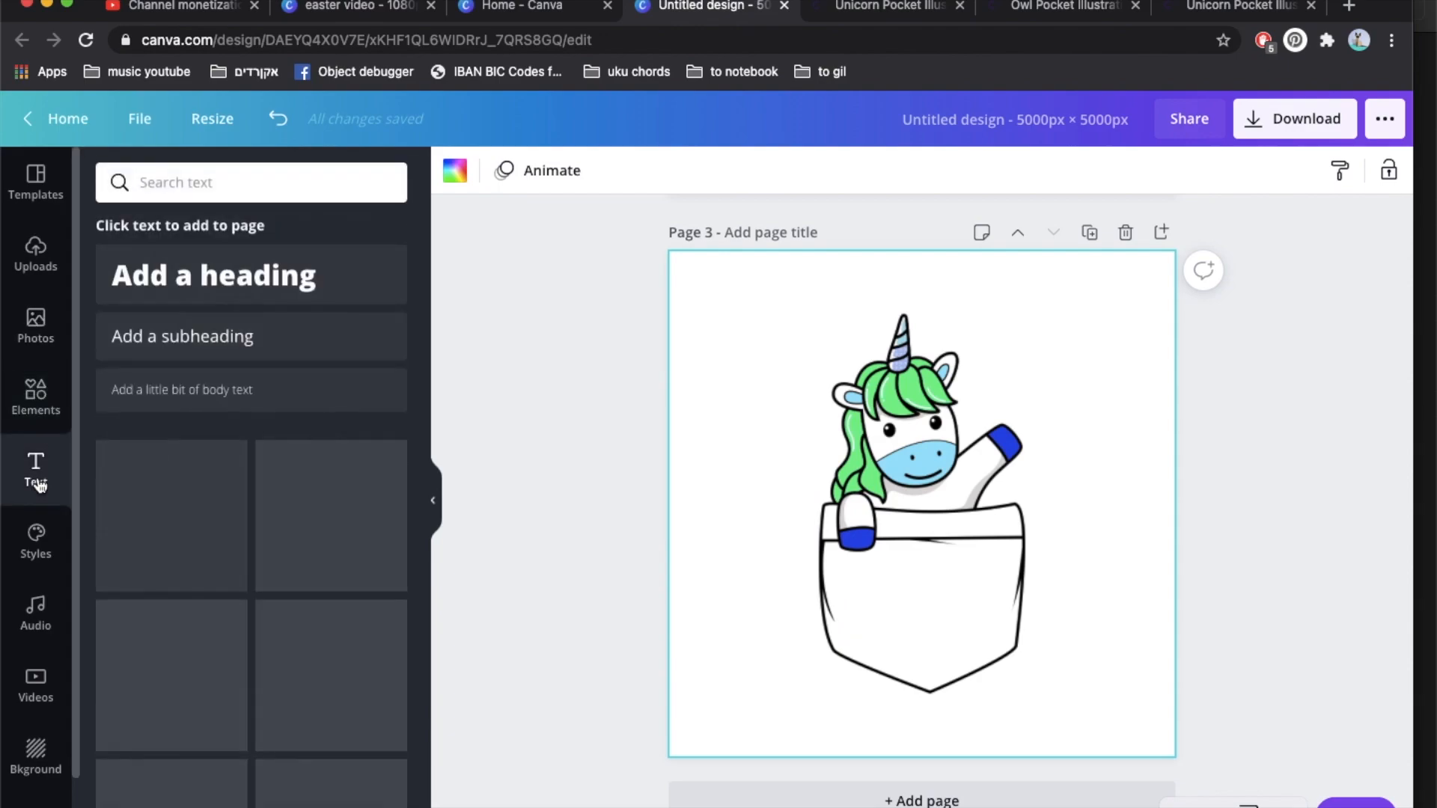
click(200, 290)
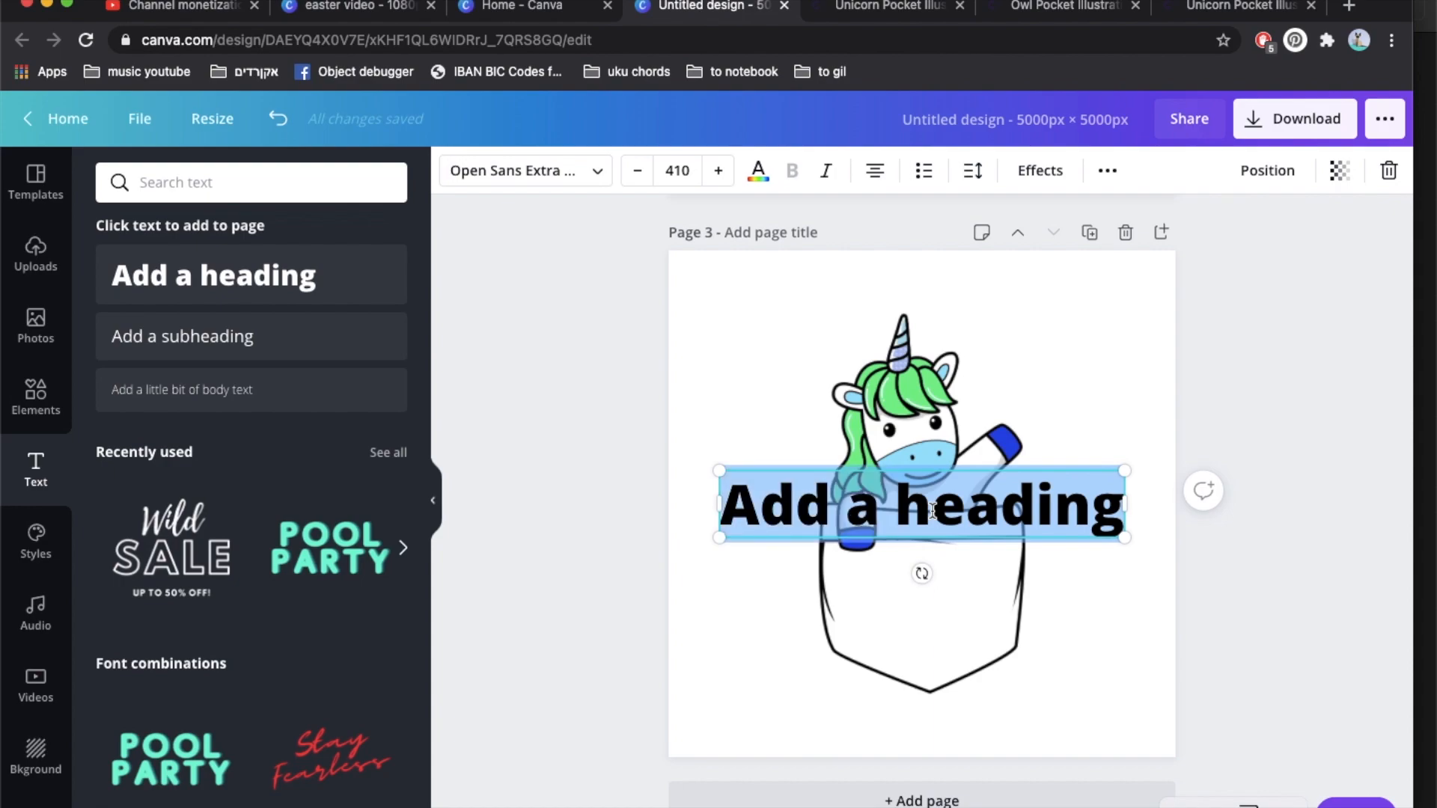
text(Felling)
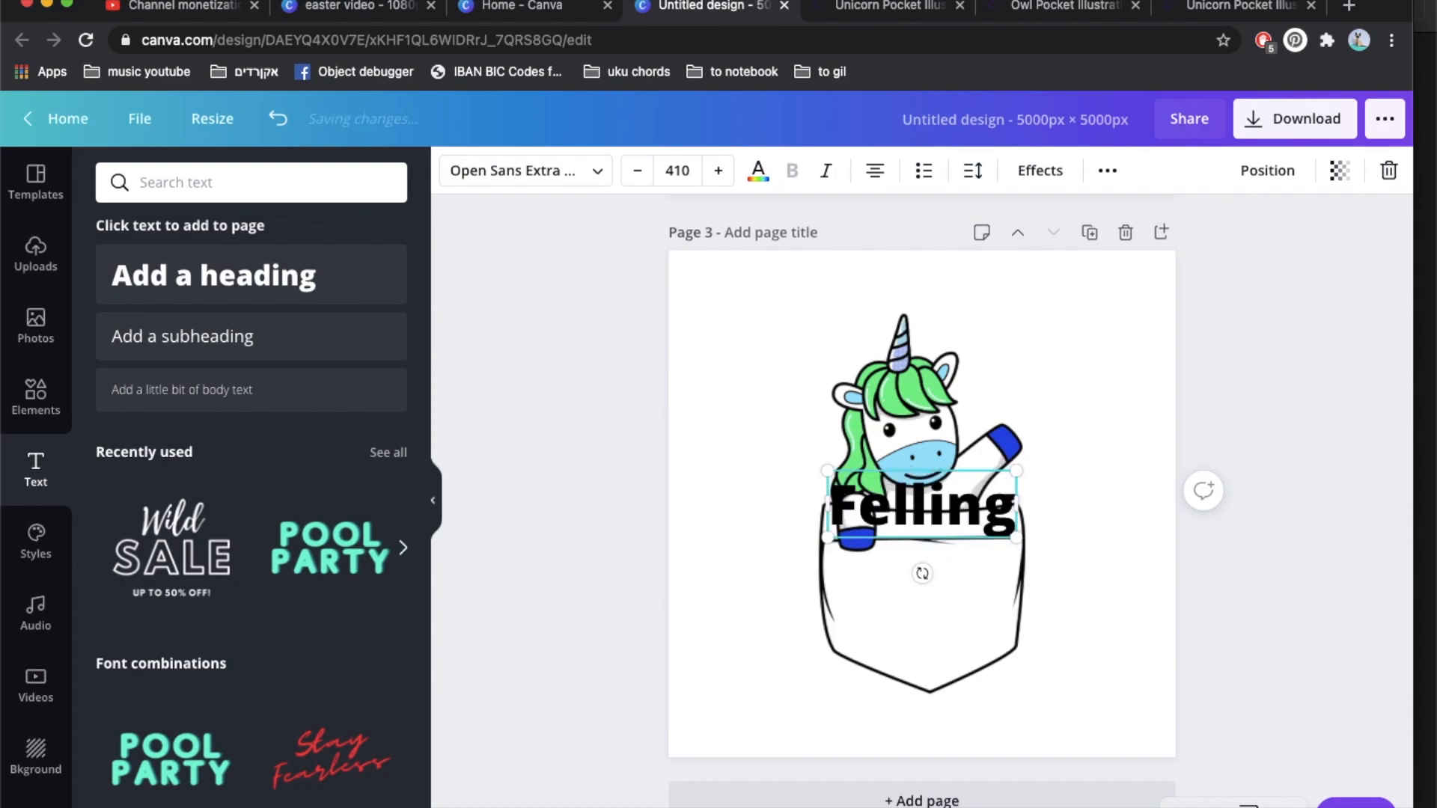
key(super+a)
text(Feeling )
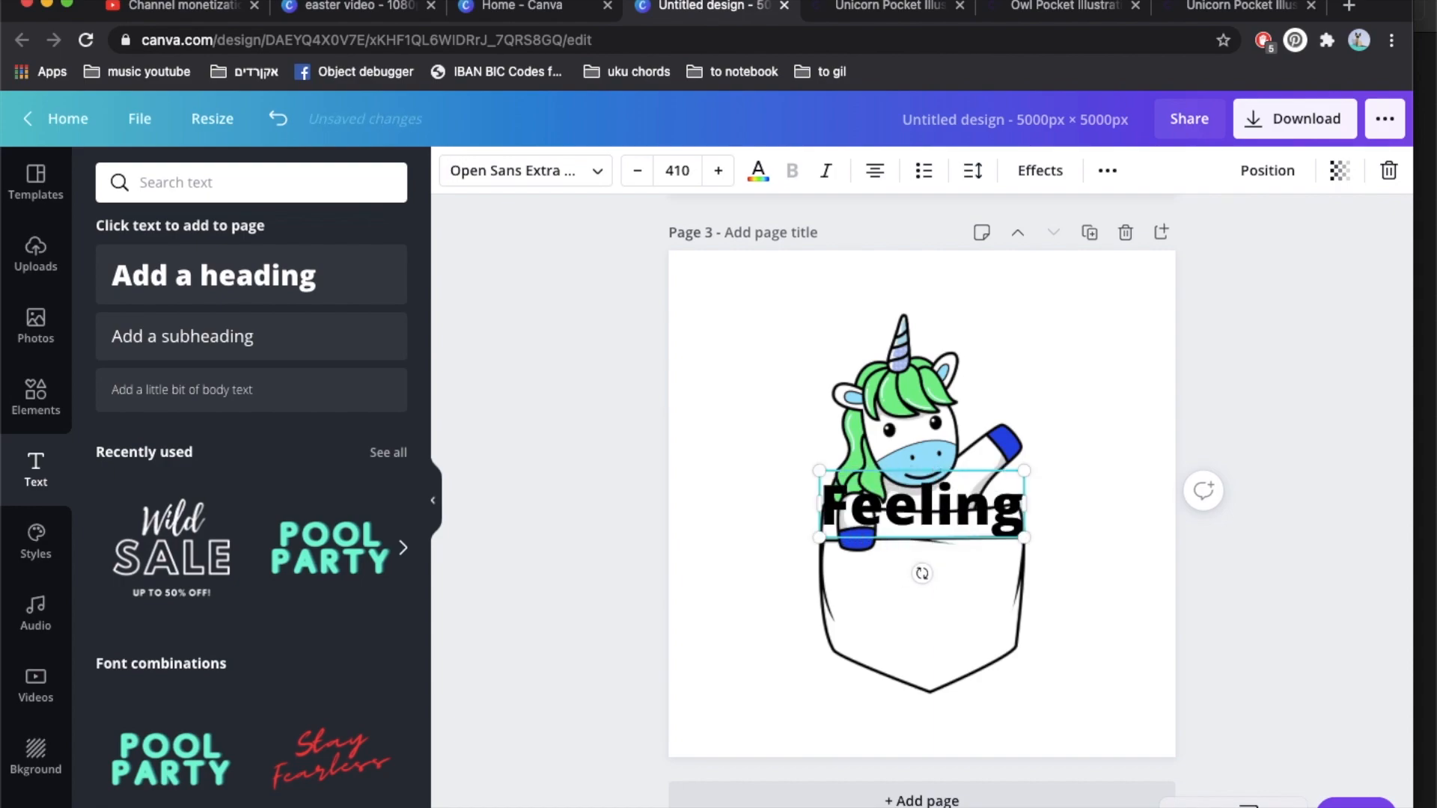
text(Magical)
key(super+a)
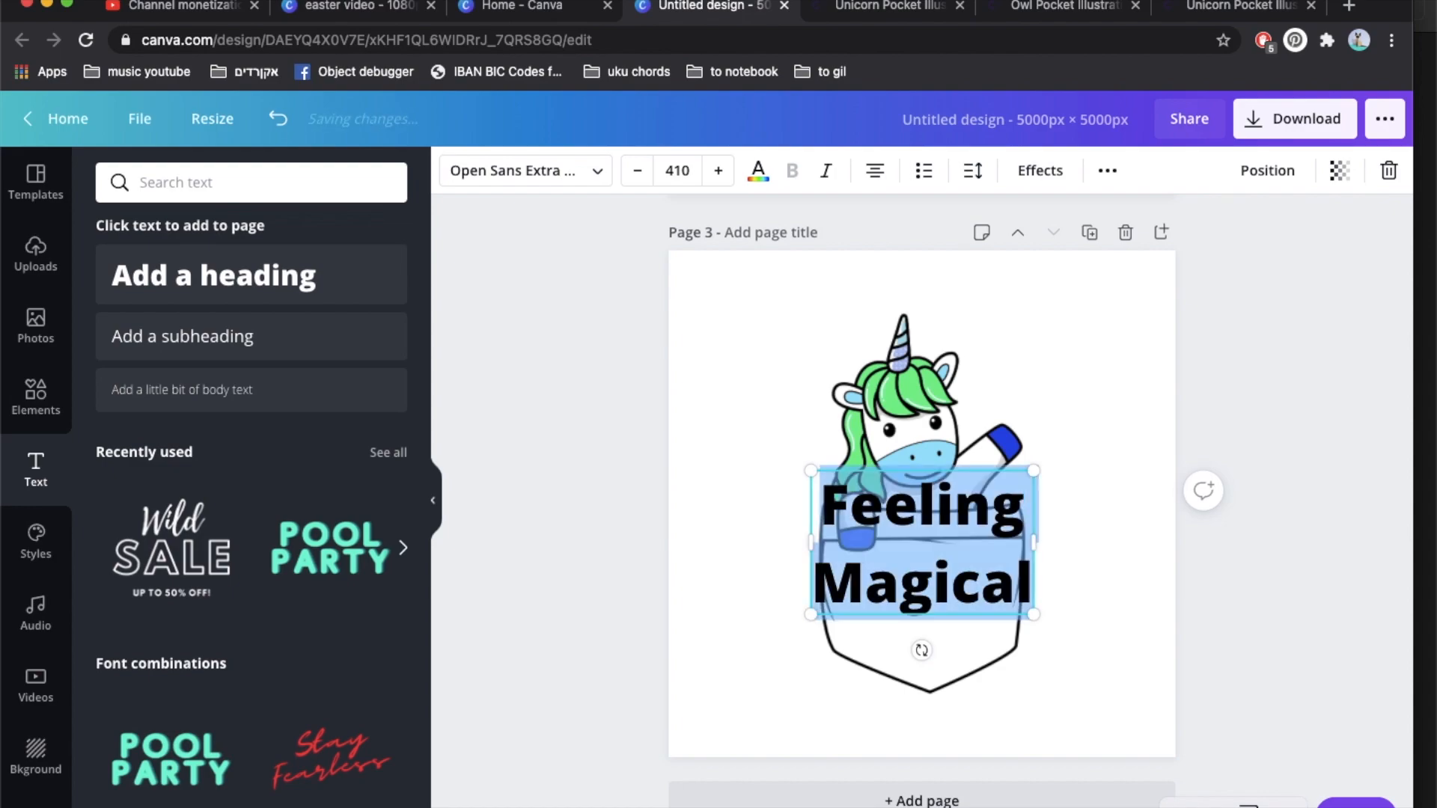
click(537, 172)
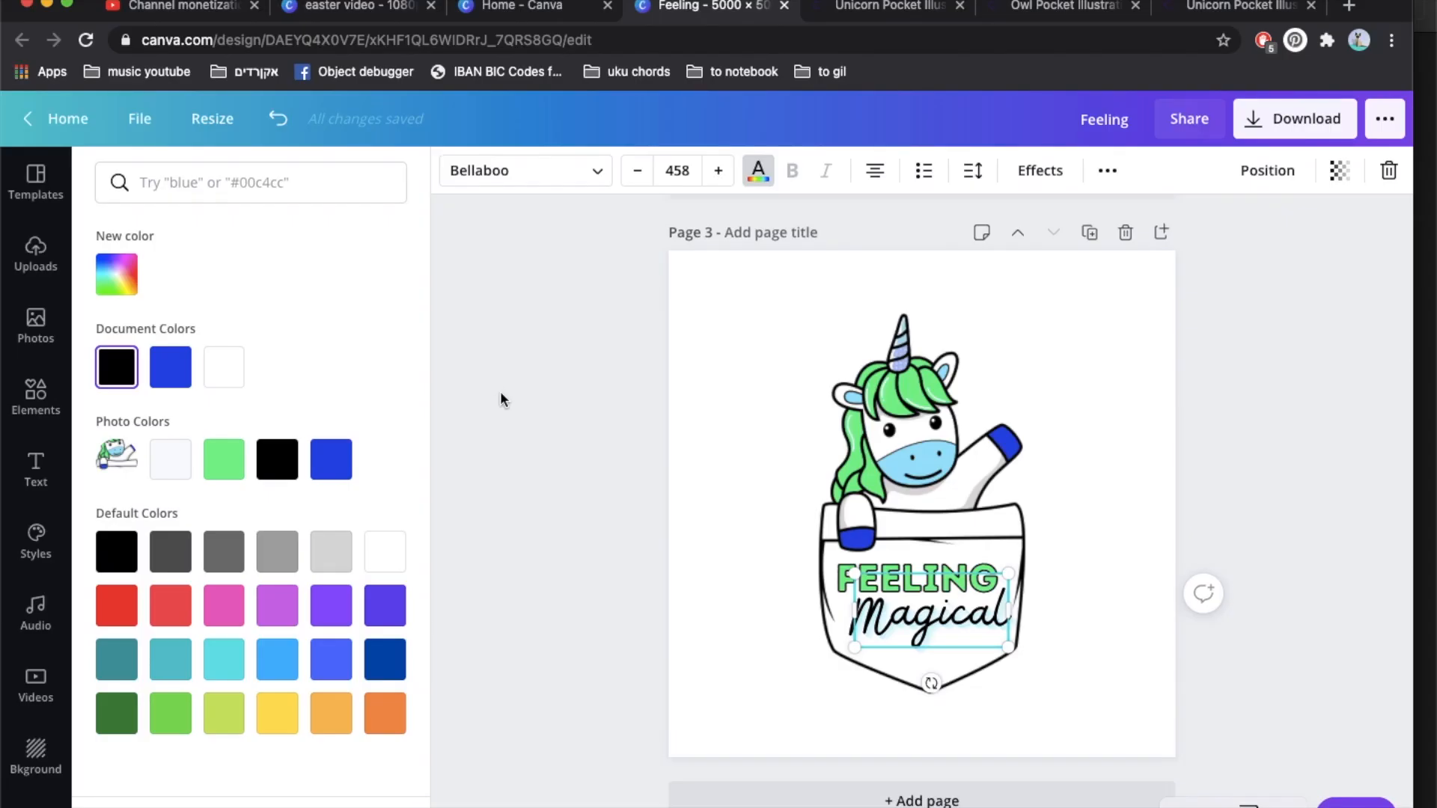
- Undo the last text color change on the word "Magical" and deselect it
click(558, 515)
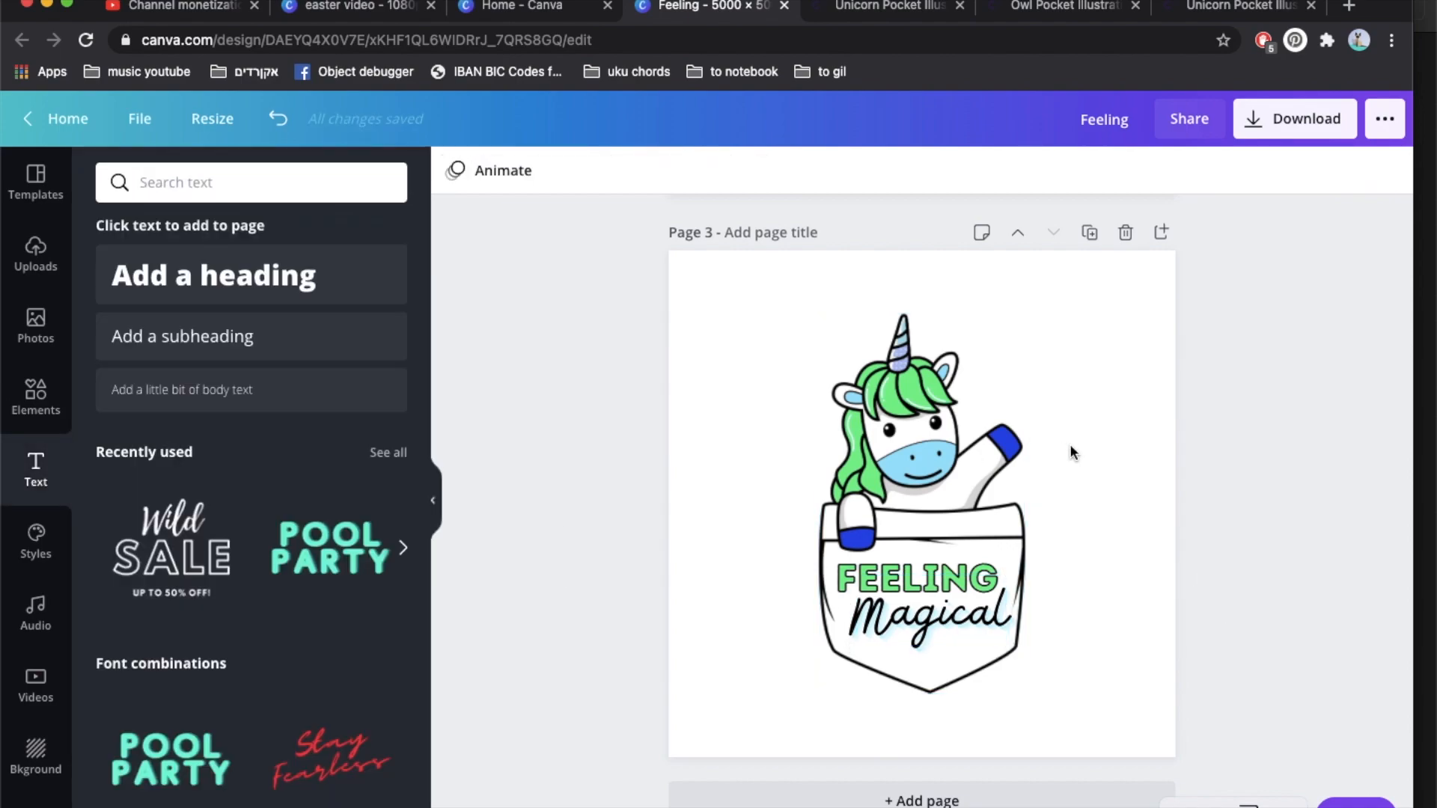
click(948, 620)
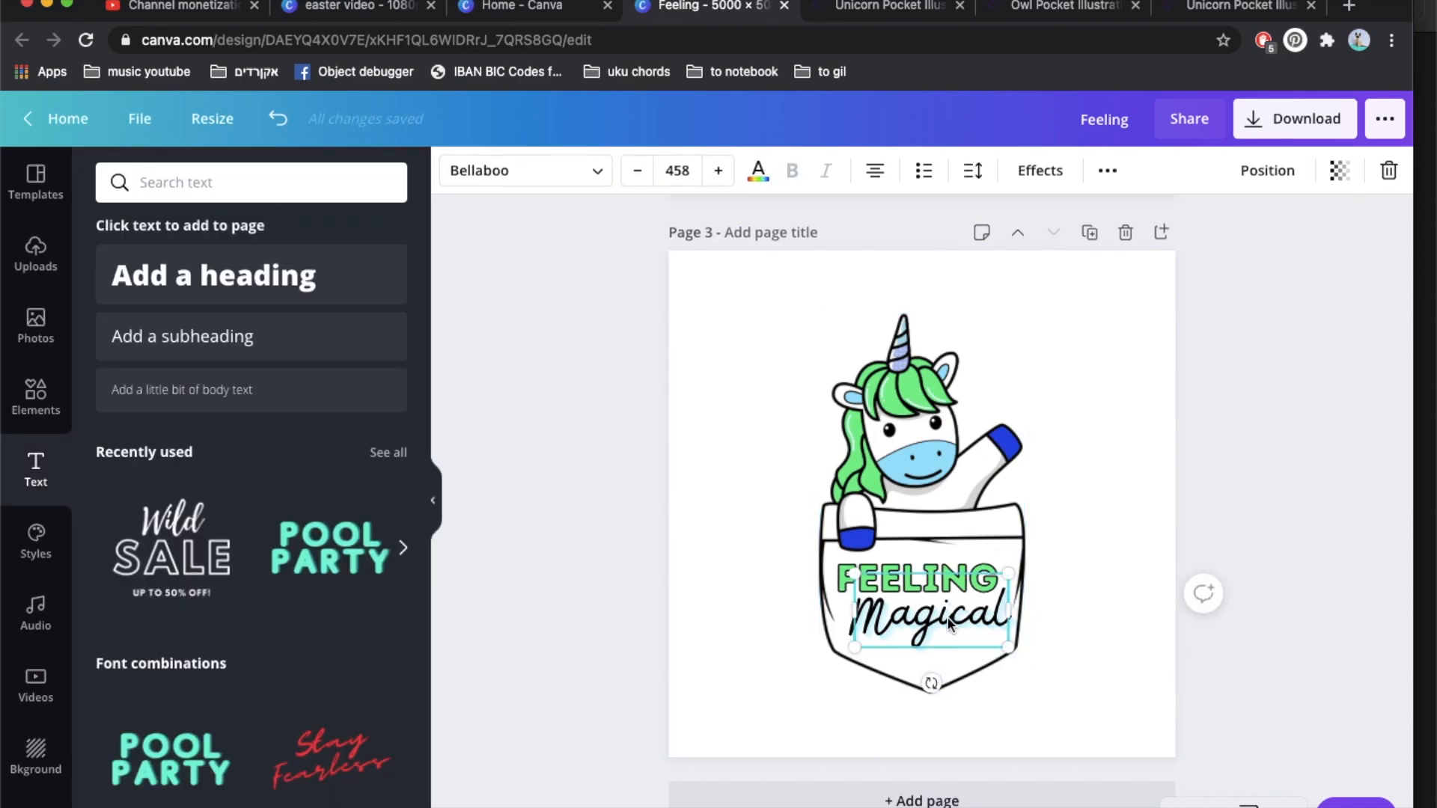
key(super+z)
click(1087, 527)
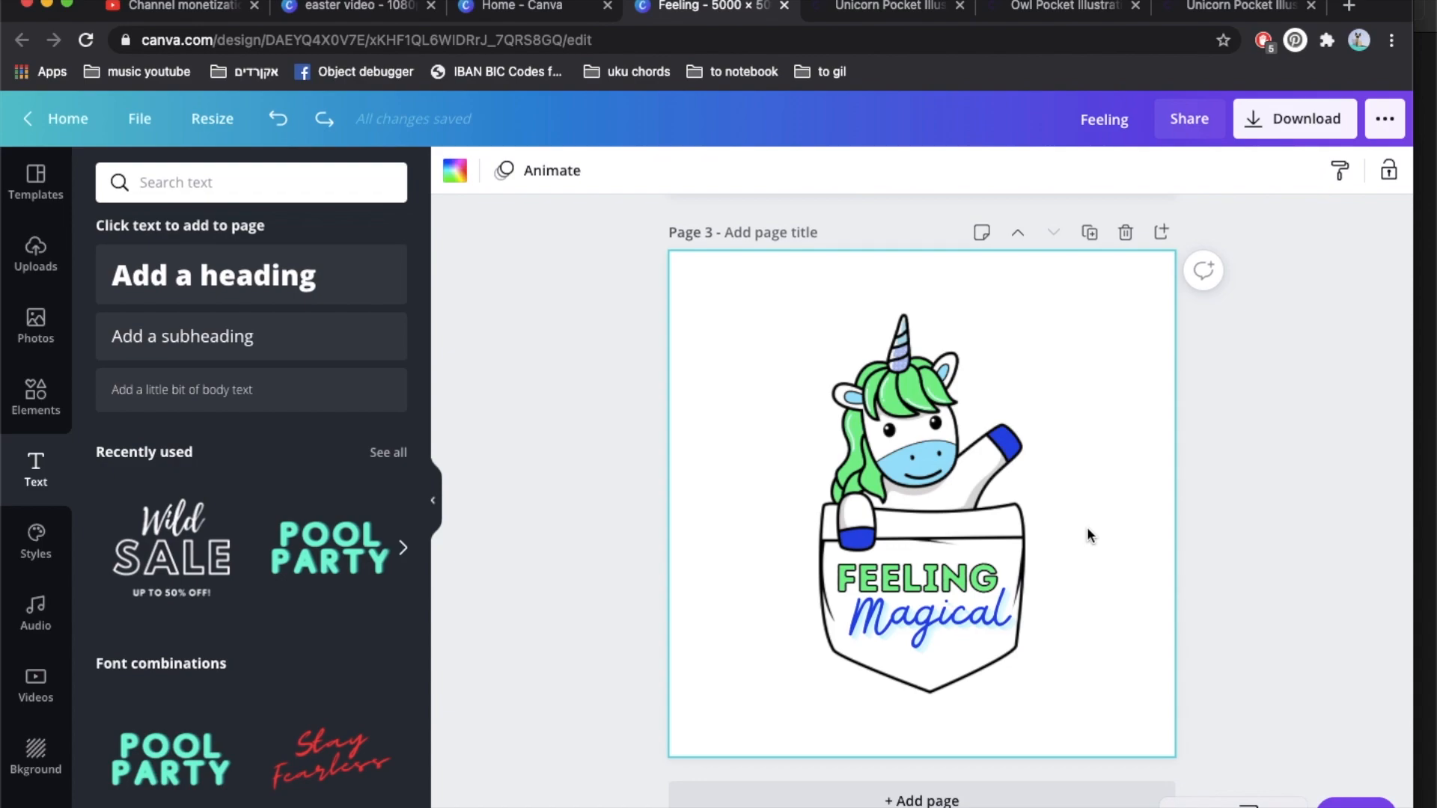
- Add a blank page 4 after page 3 and place the uploaded green-pocket unicorn on it
scroll(1086, 527, up, 15)
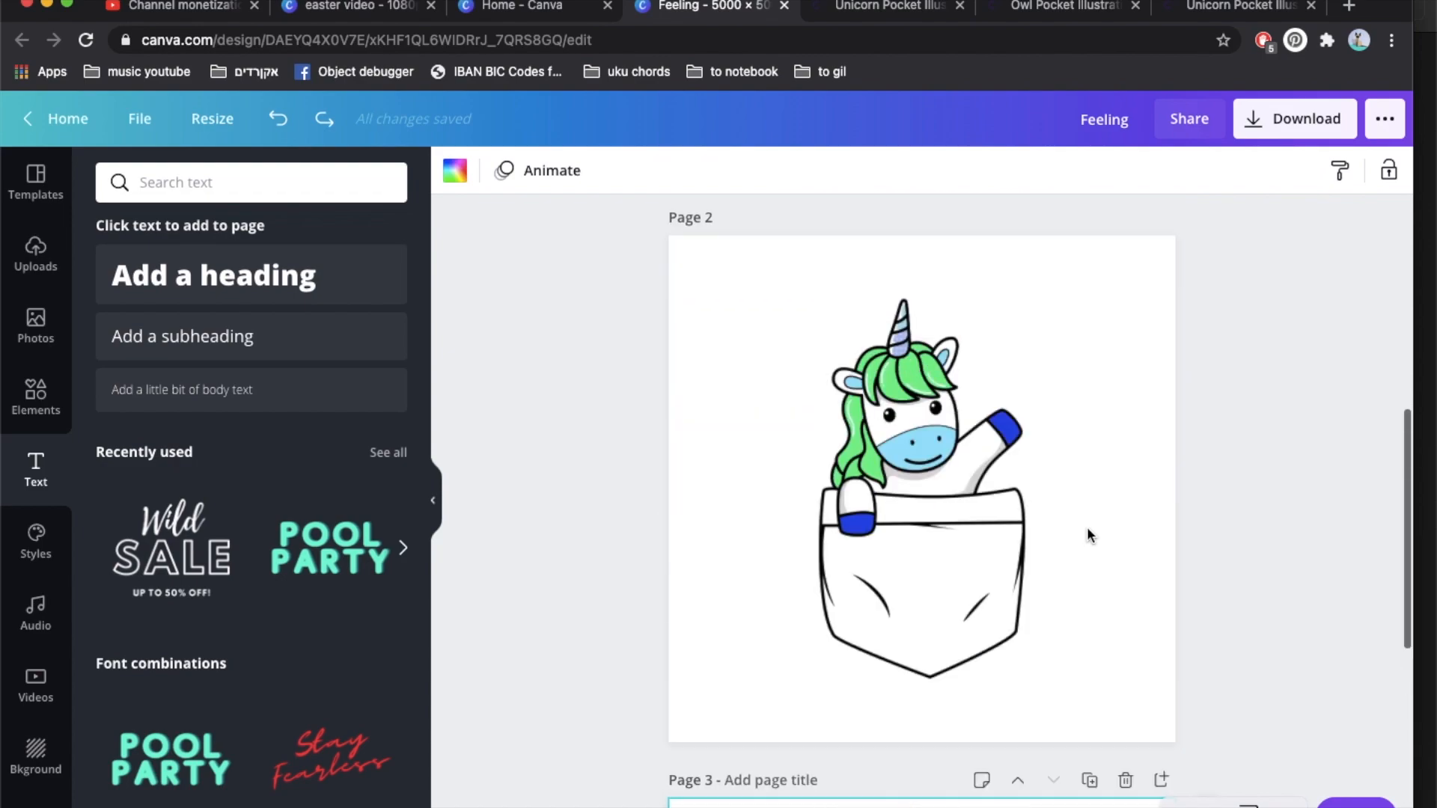
scroll(1067, 591, down, 15)
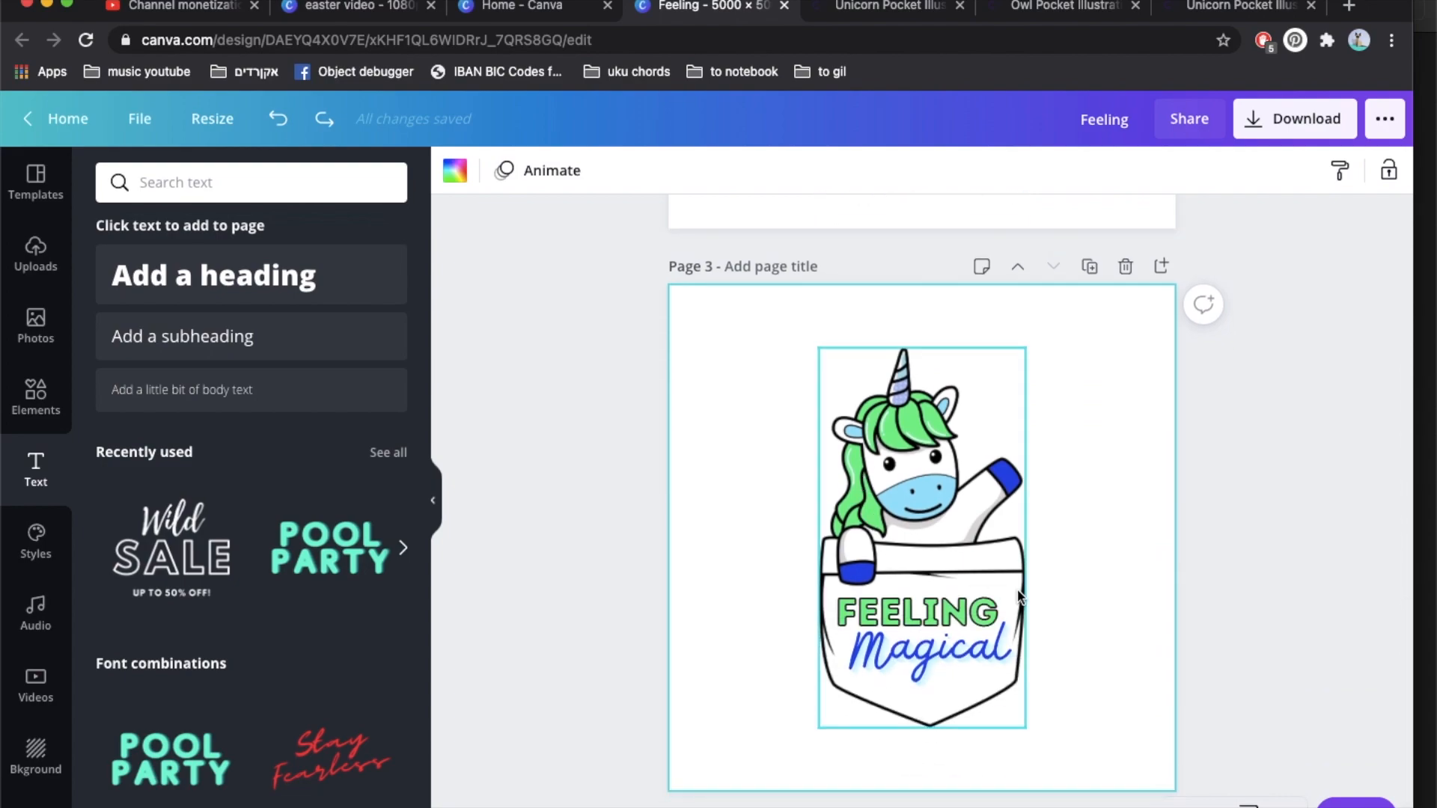
scroll(1019, 596, down, 1)
click(926, 799)
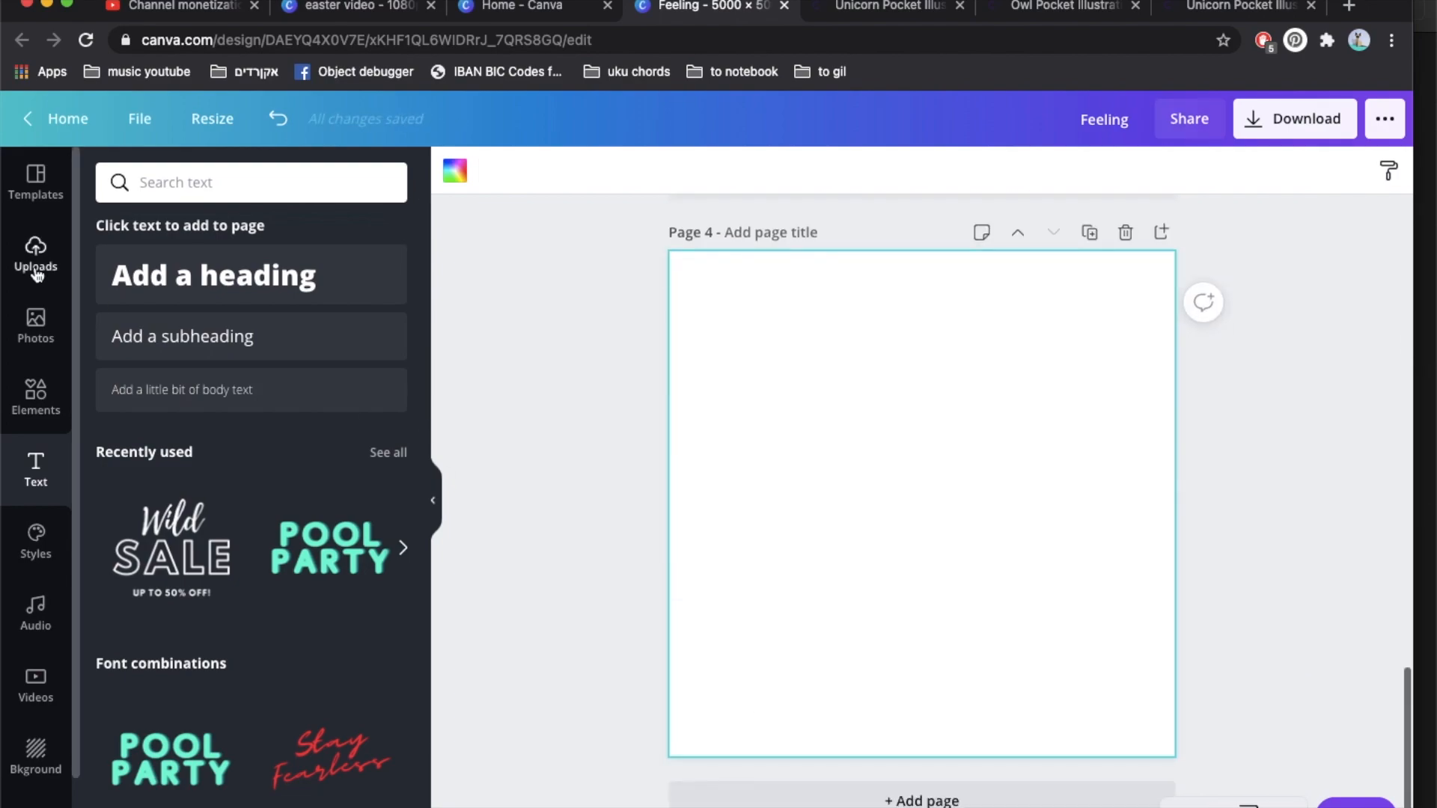
click(39, 266)
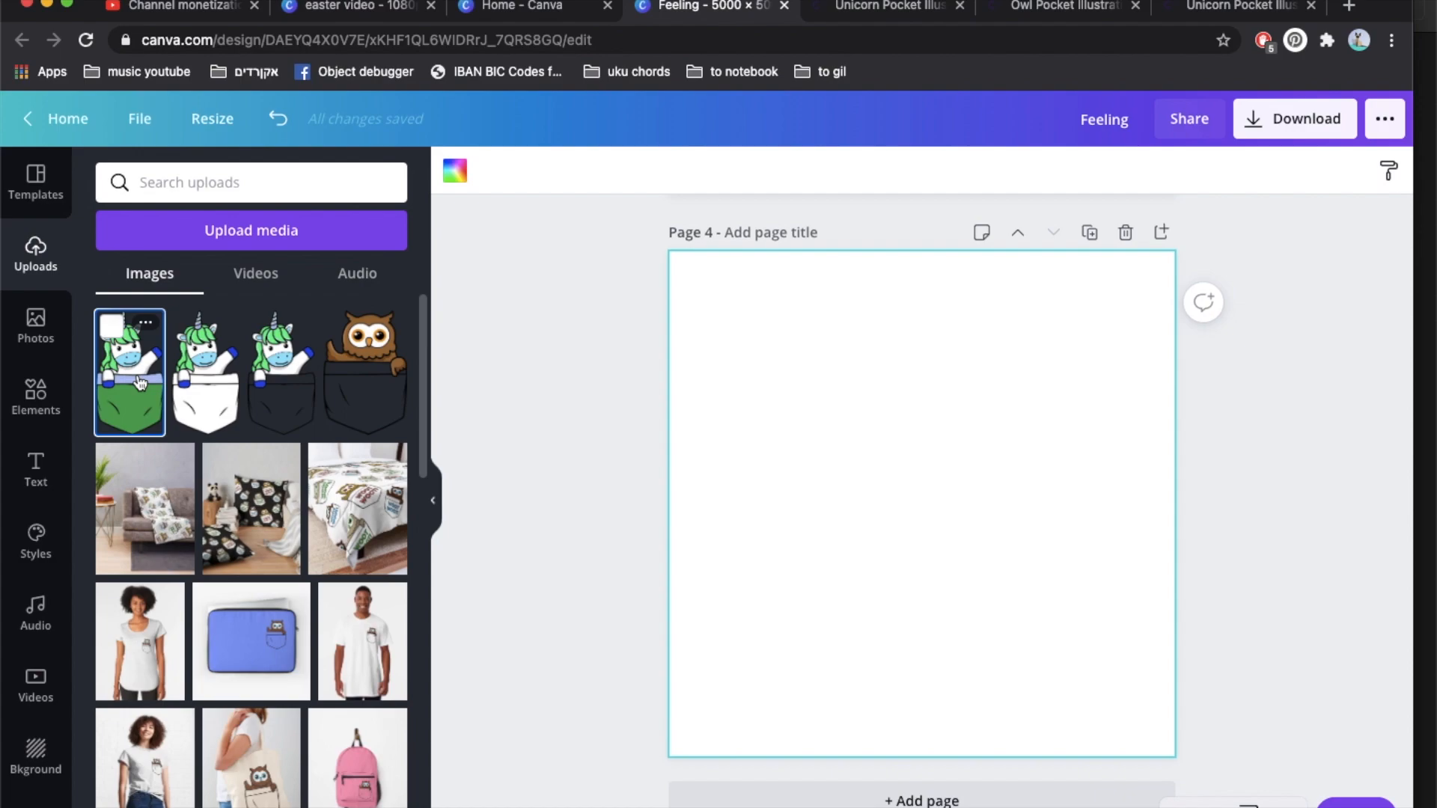
click(140, 383)
click(1111, 484)
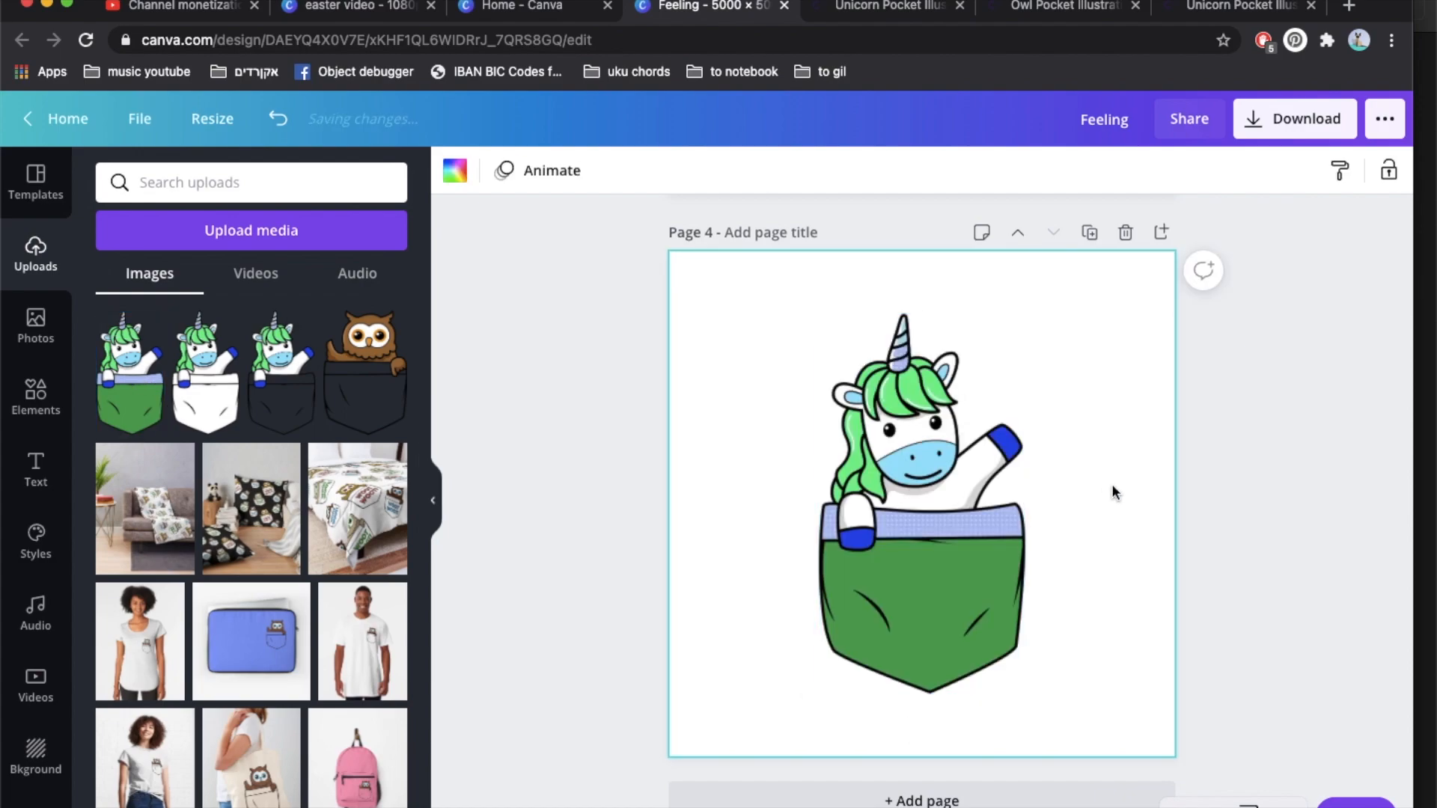
- Duplicate page 3 and group the unicorn, pocket and text on the copy
scroll(1108, 449, up, 8)
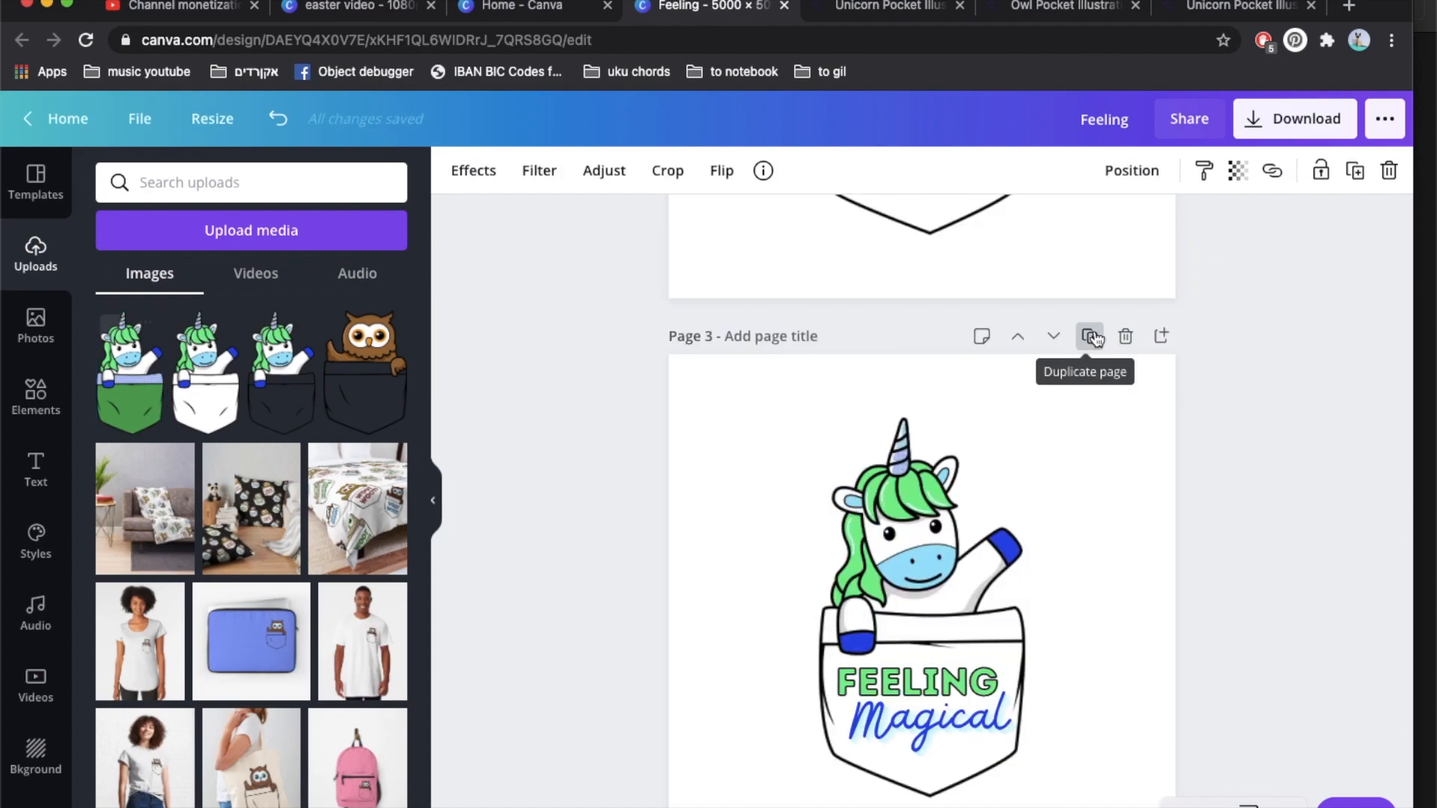
click(1092, 336)
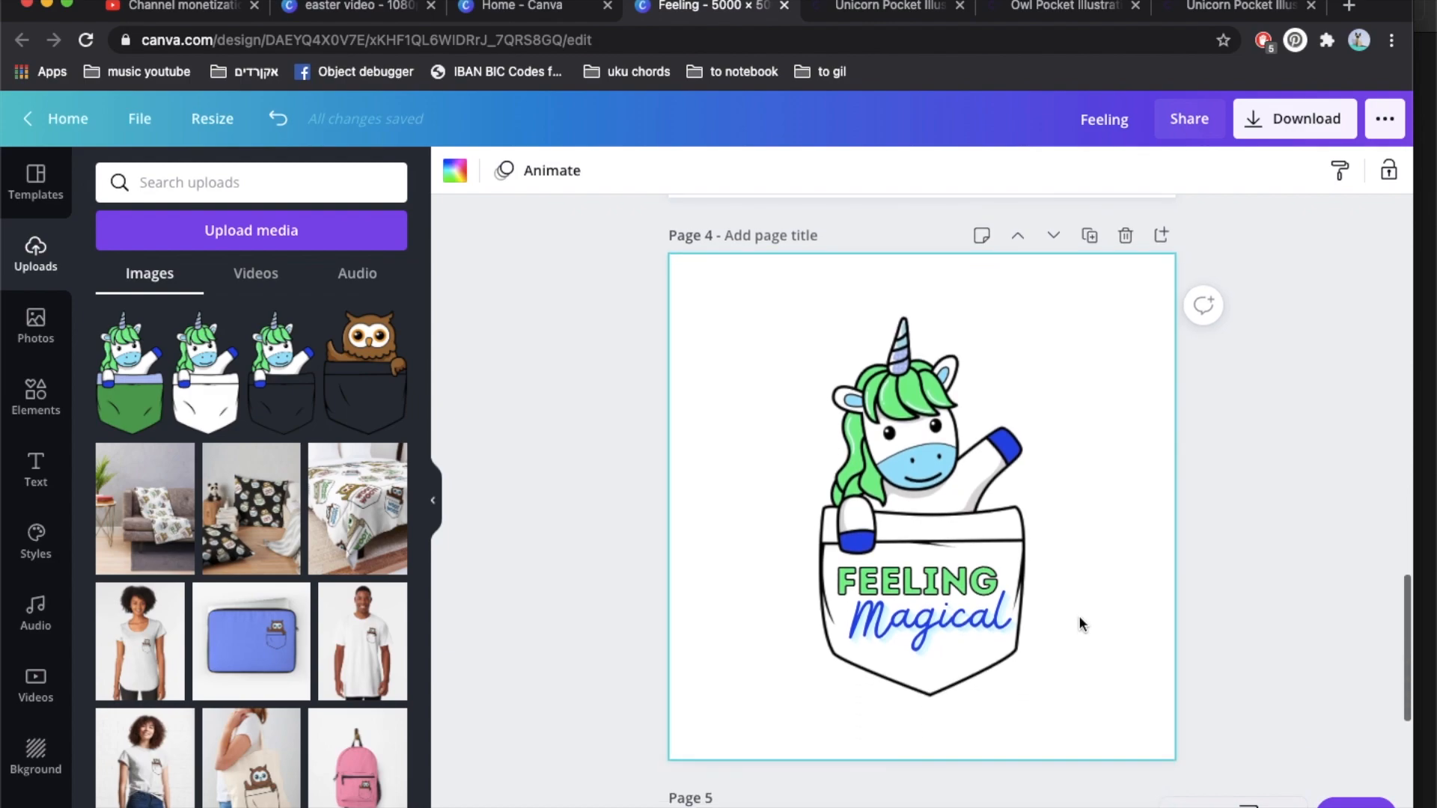
drag(1081, 651, 796, 369)
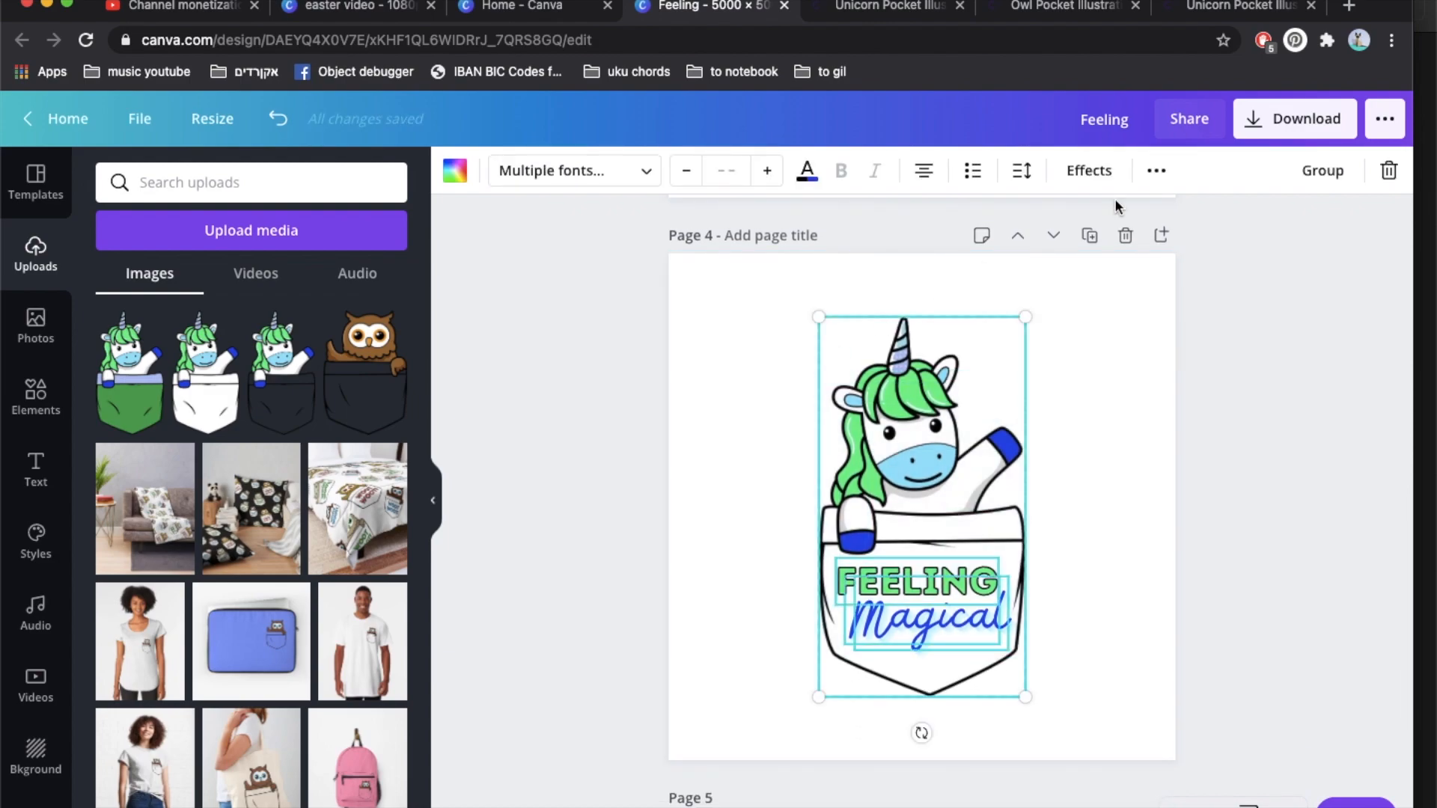
click(1331, 174)
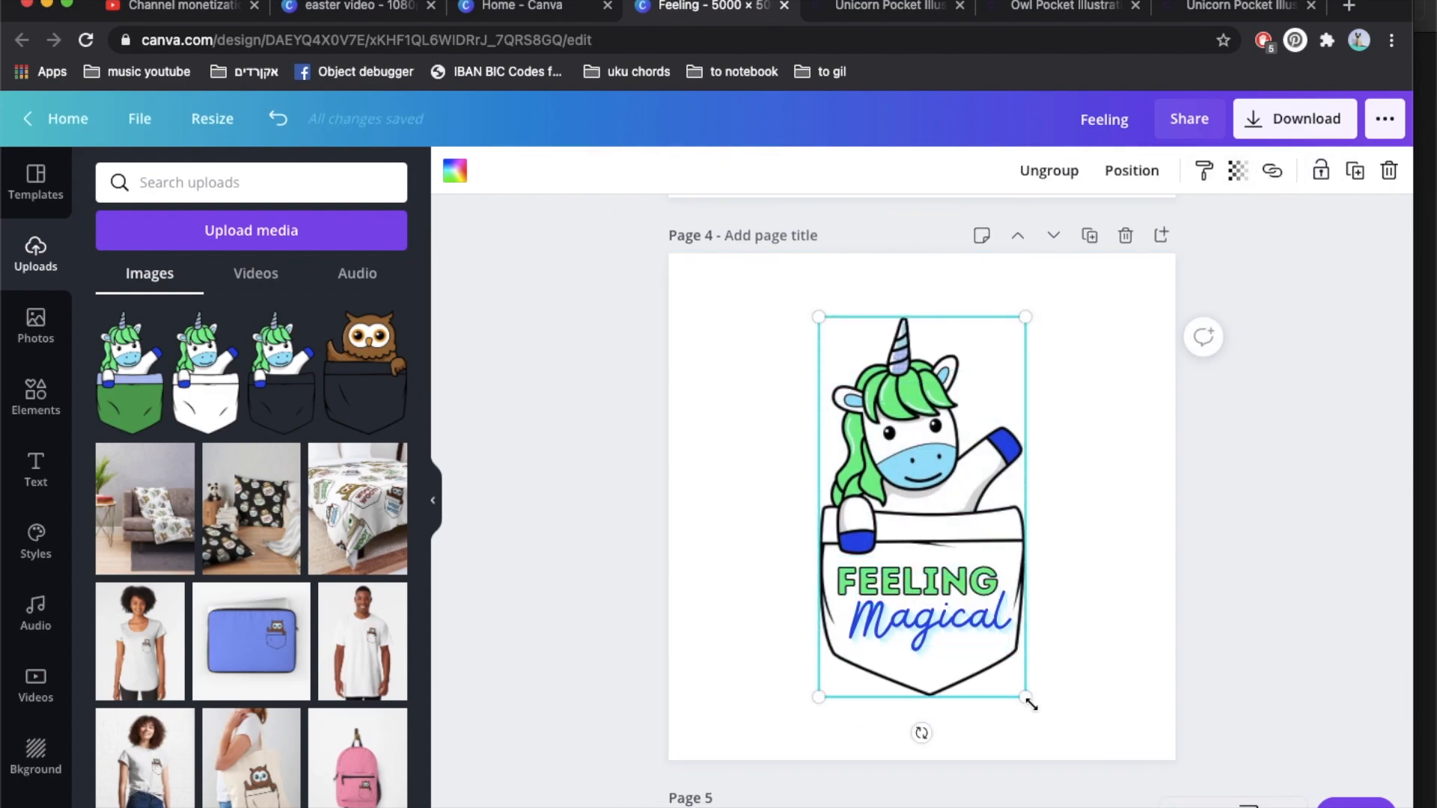
- Shrink the grouped unicorn to about half size and duplicate it, placing one copy on each side of page 4
drag(1027, 697, 906, 515)
drag(884, 411, 1122, 516)
key(super+d)
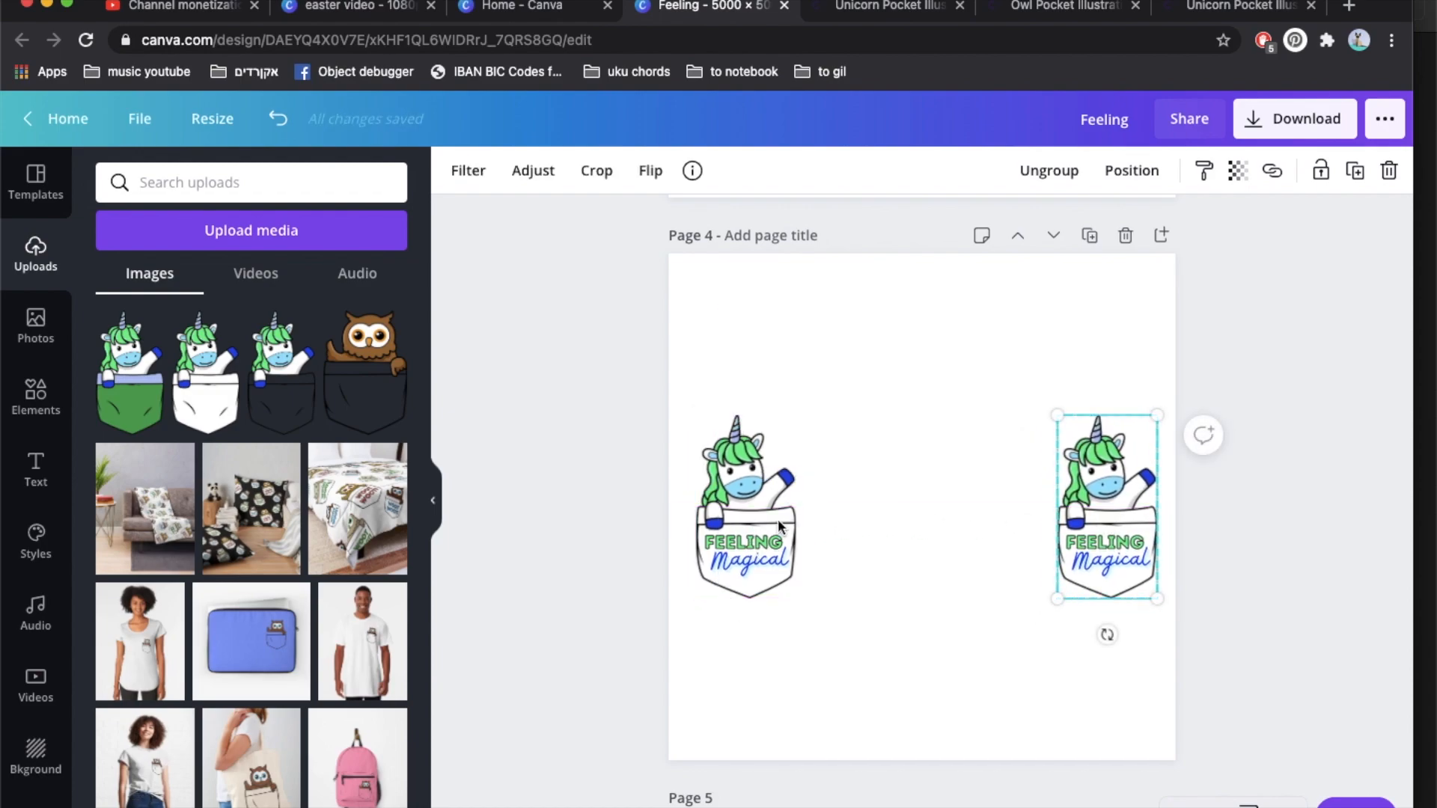
shift+click(753, 518)
click(871, 680)
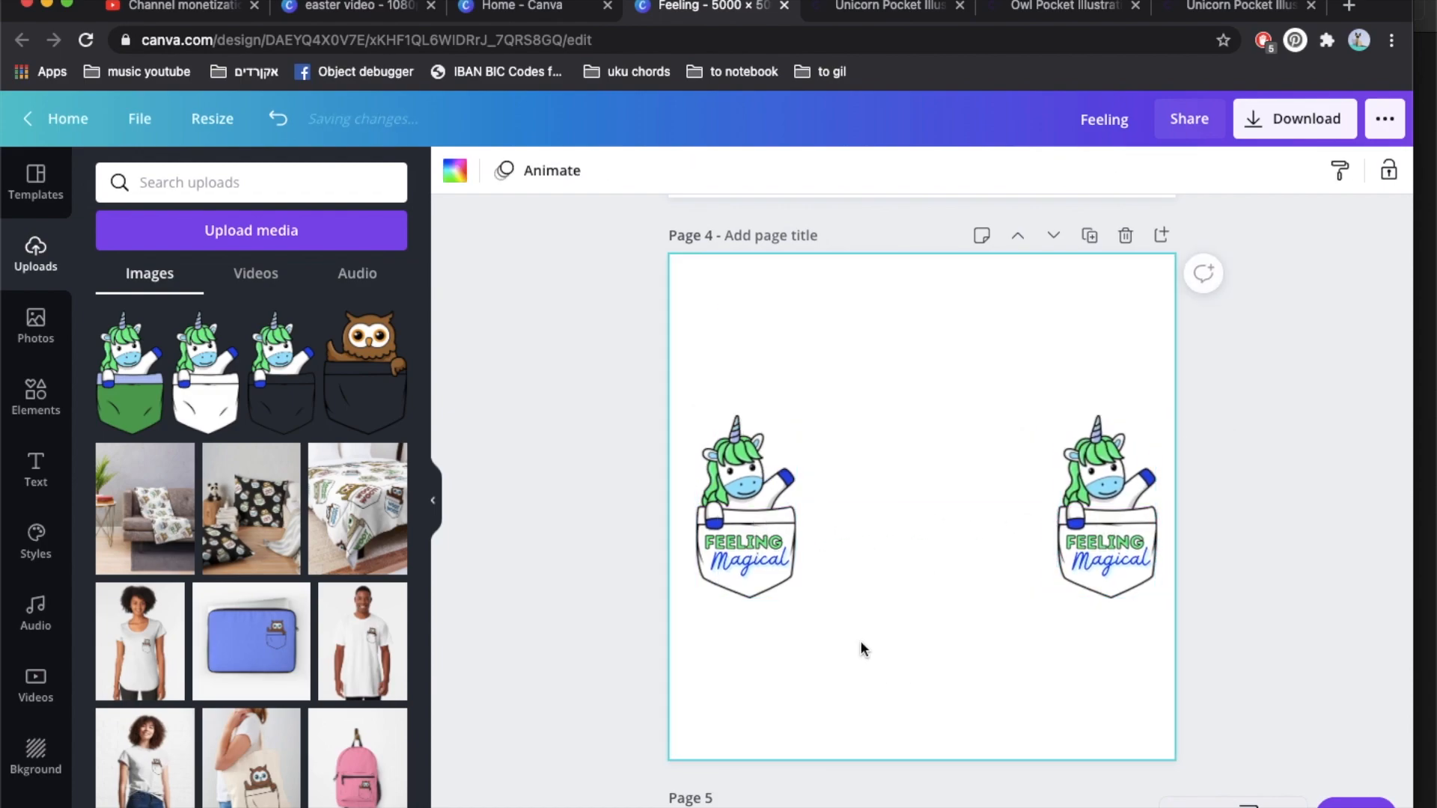
- Select both small unicorn groups on page 4, resize them together slightly, and adjust the position of each
click(751, 527)
shift+click(1110, 502)
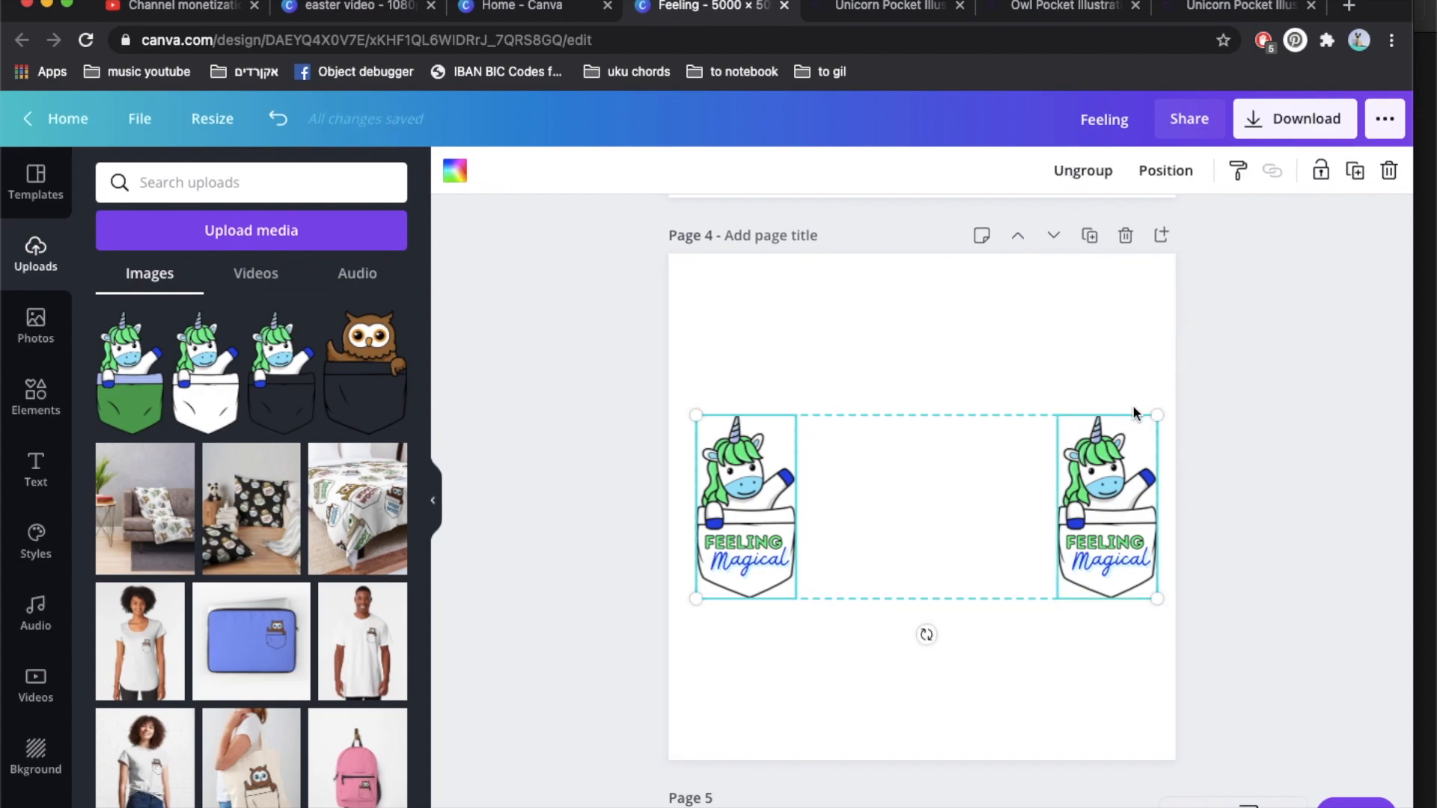
drag(1184, 401, 1196, 396)
click(1055, 656)
drag(1135, 534, 1096, 546)
drag(749, 497, 744, 506)
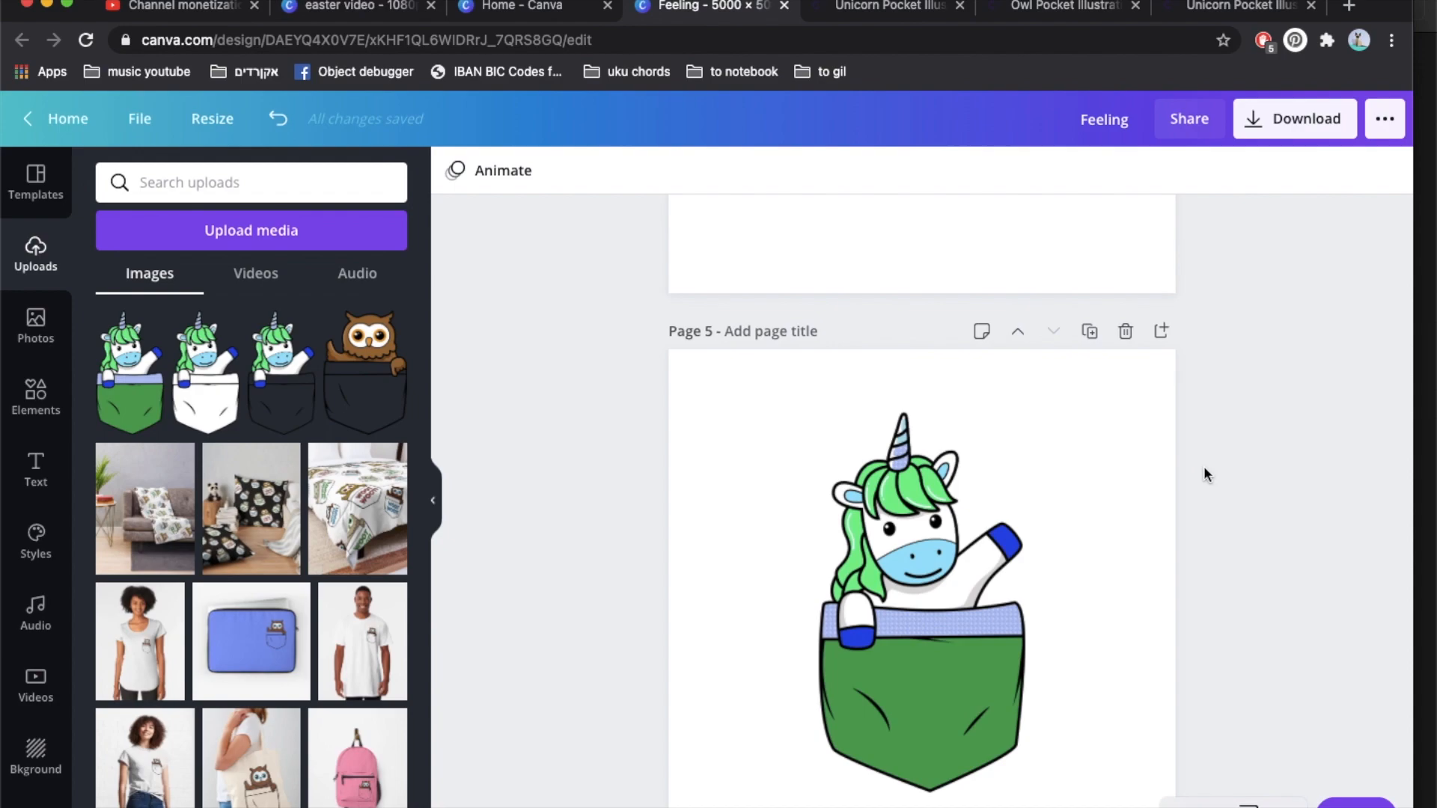
- Duplicate page 3 again and move the copy down to become the last page of the design
scroll(1203, 467, down, 2)
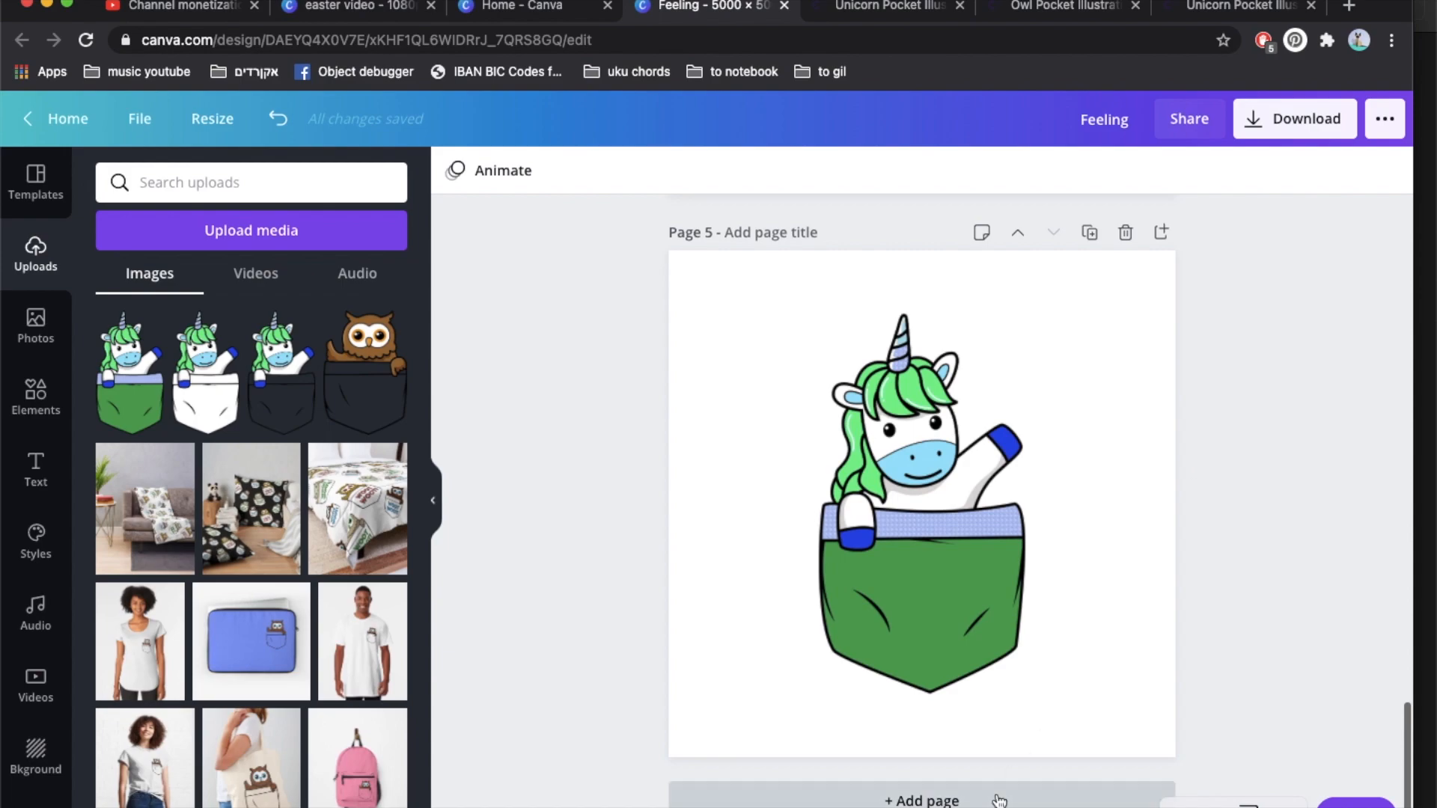
scroll(1039, 479, up, 15)
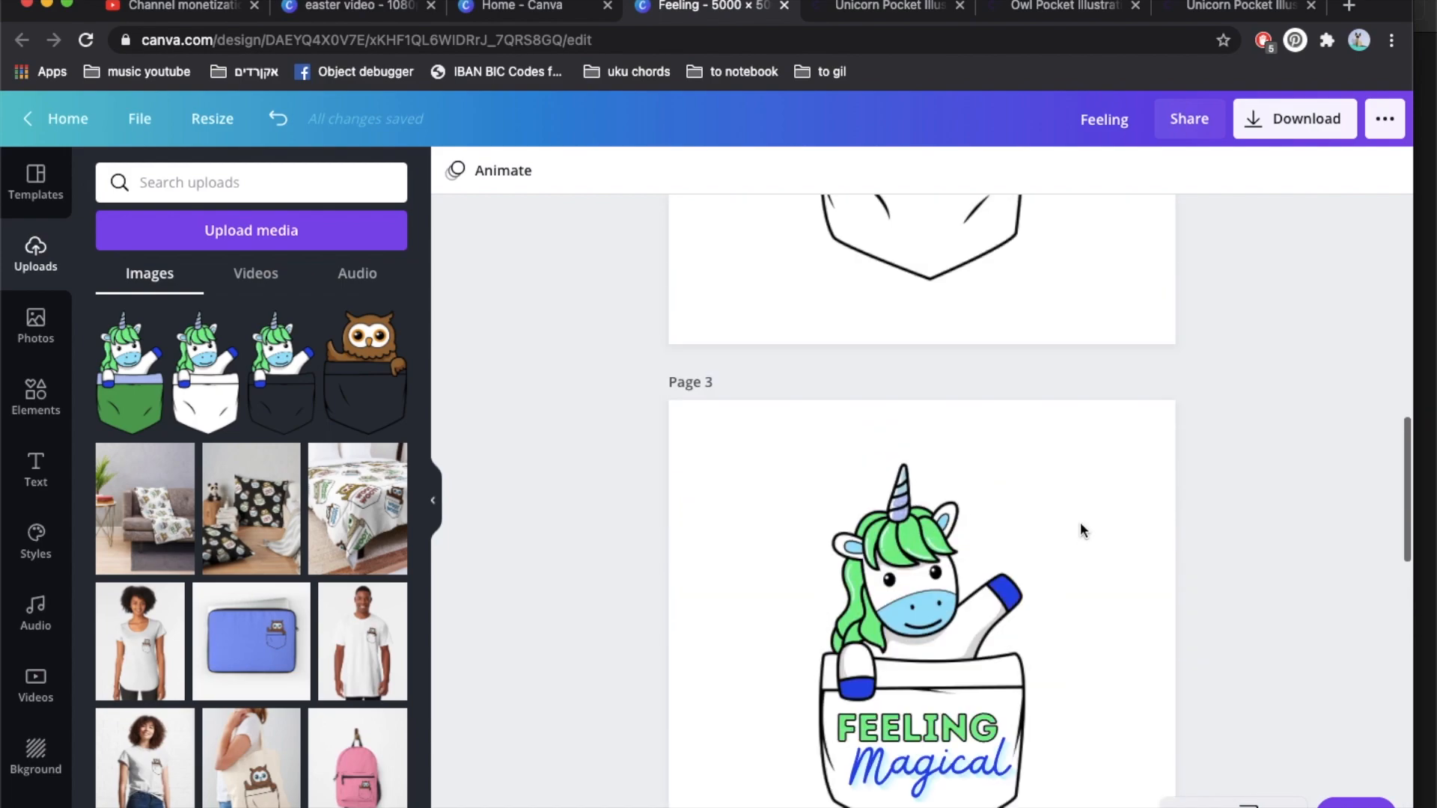
click(1093, 405)
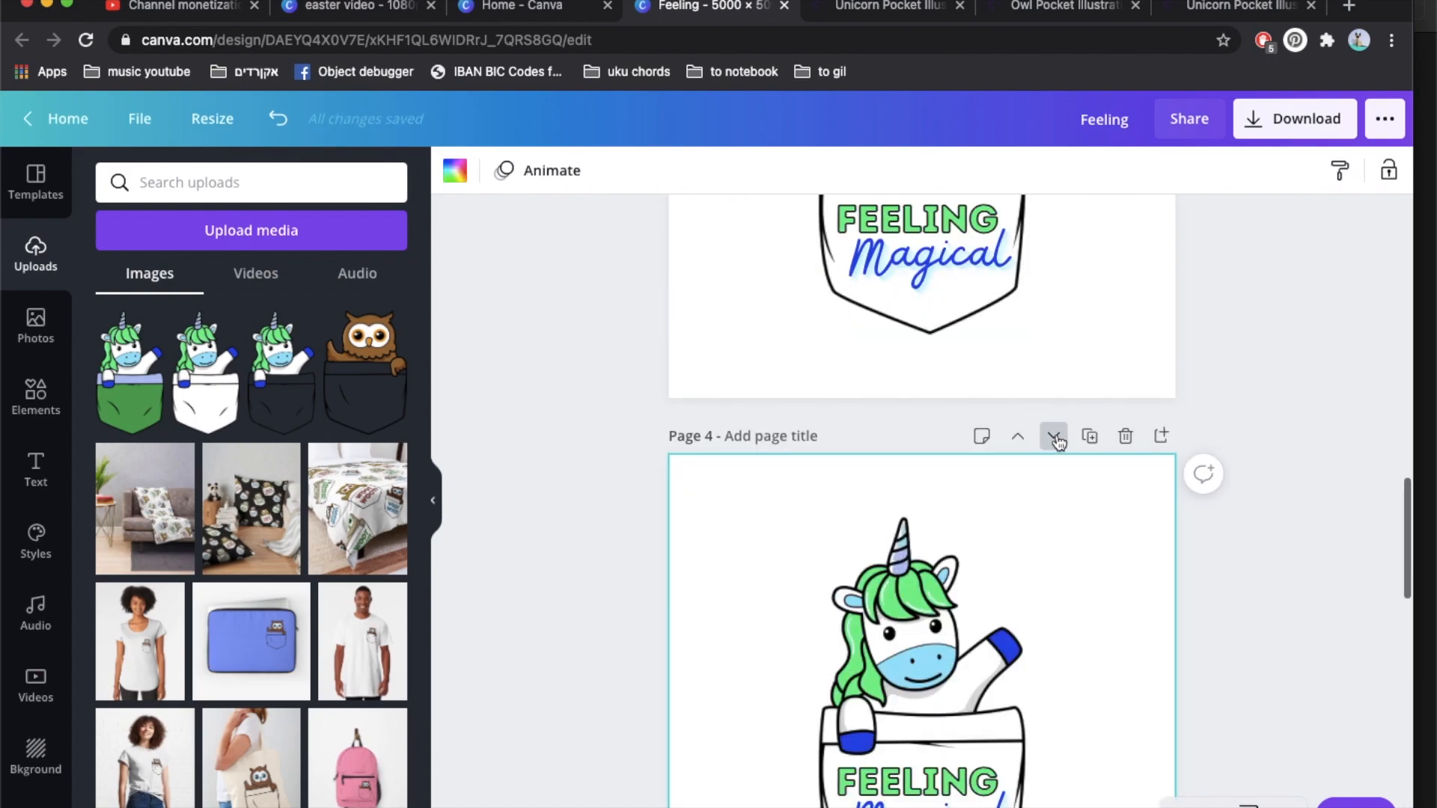
click(1055, 439)
click(1053, 405)
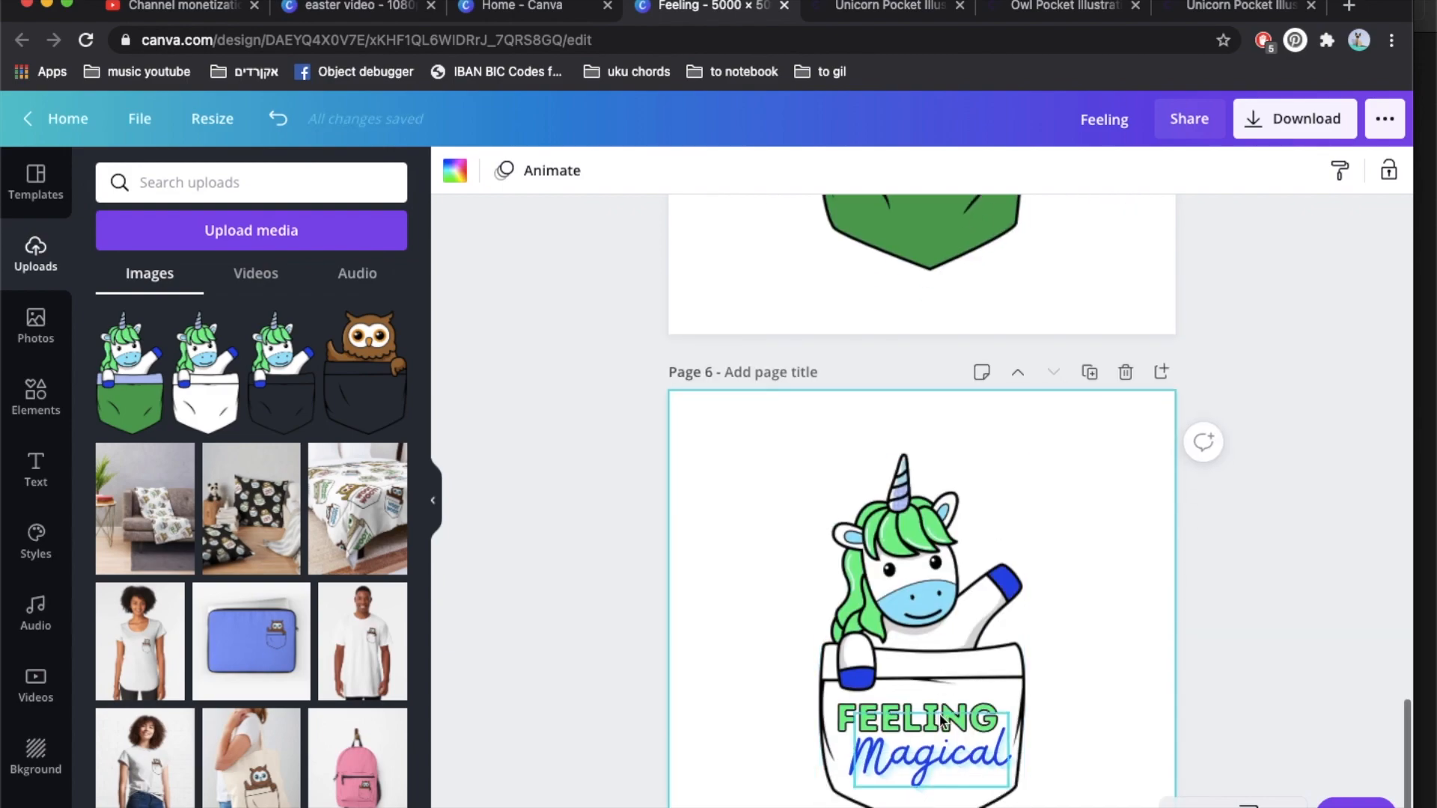
- Group the Feeling Magical artwork on page 6, enlarge it slightly, and move it to the left side of the page
scroll(942, 719, down, 3)
drag(1123, 712, 787, 349)
click(1318, 167)
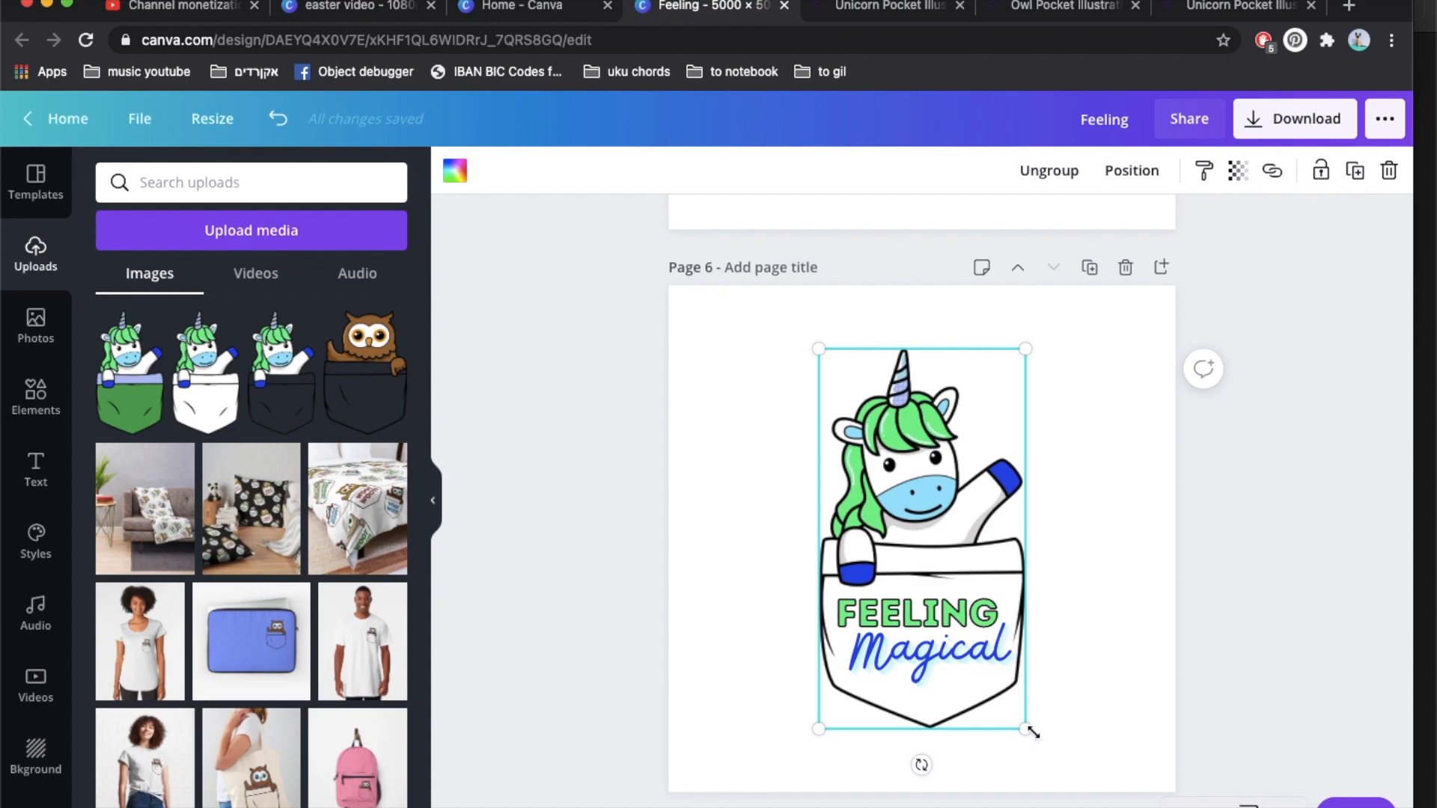
drag(1116, 767, 1125, 774)
drag(937, 621, 798, 585)
drag(895, 747, 878, 702)
click(956, 603)
- Add the uploaded green-pocket unicorn to page 6, shrinking it and placing it at the lower right of the page
click(129, 372)
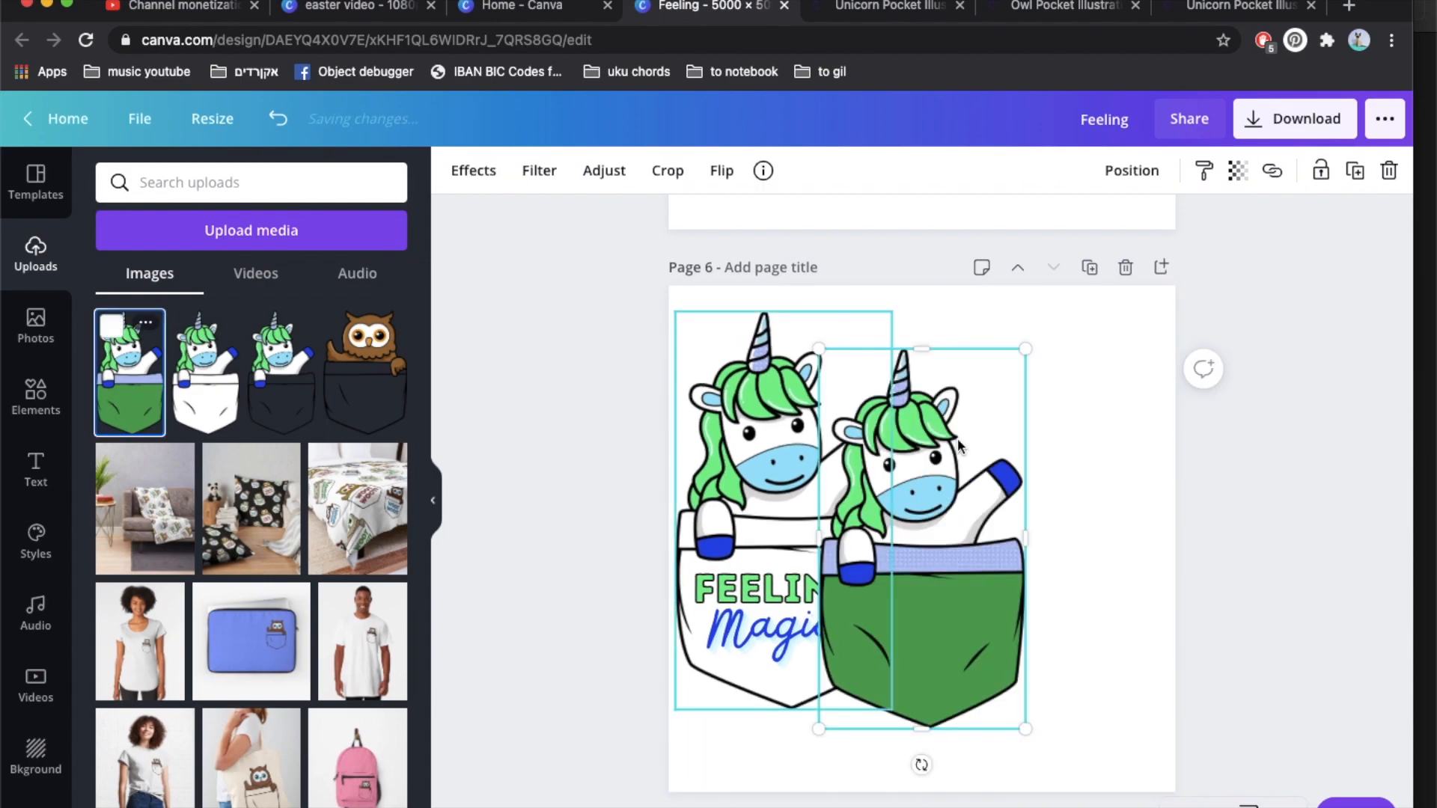
drag(820, 352, 866, 418)
drag(987, 640, 1115, 652)
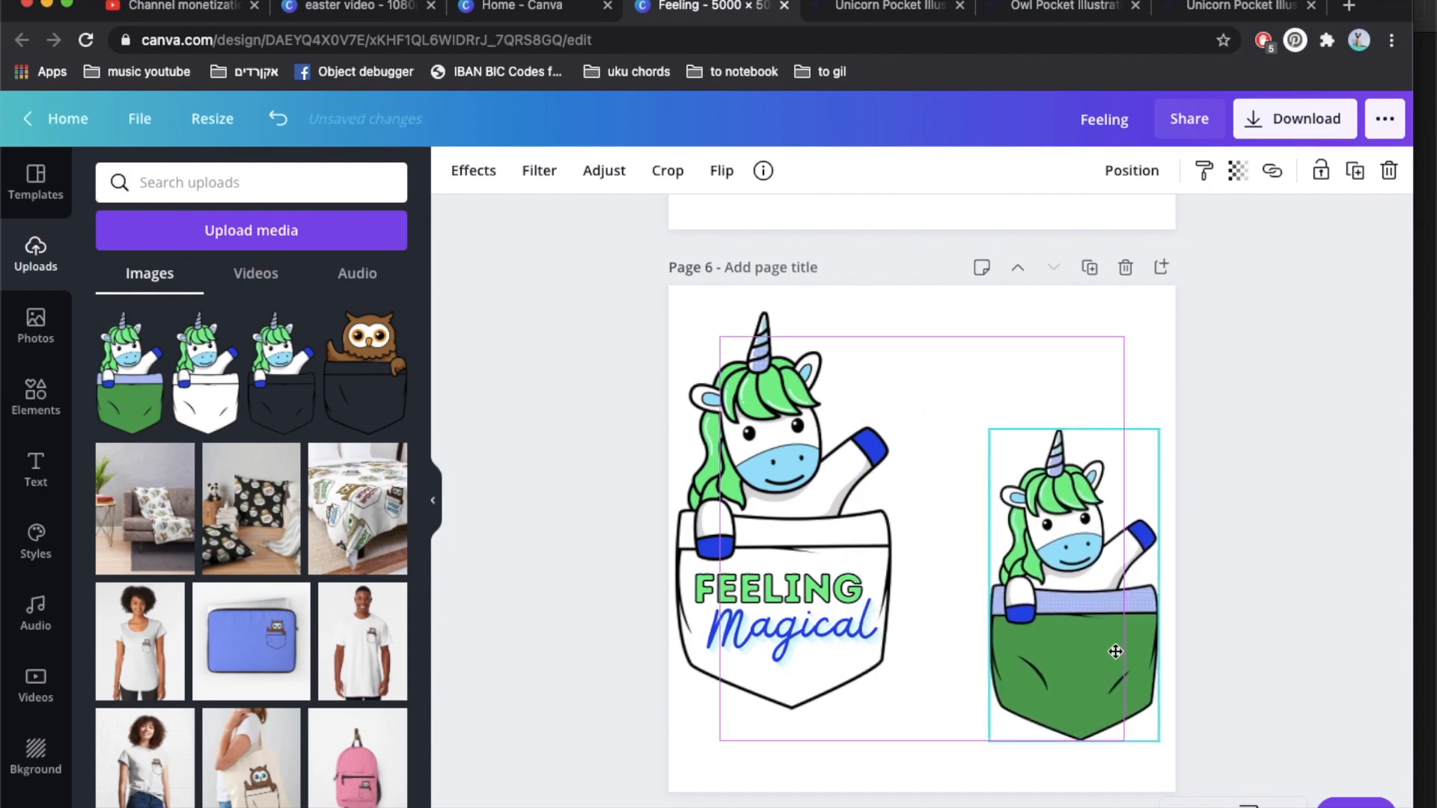
- Flip the green-pocket unicorn horizontally and move it down toward the lower right corner of page 6
click(721, 171)
click(756, 220)
click(1287, 639)
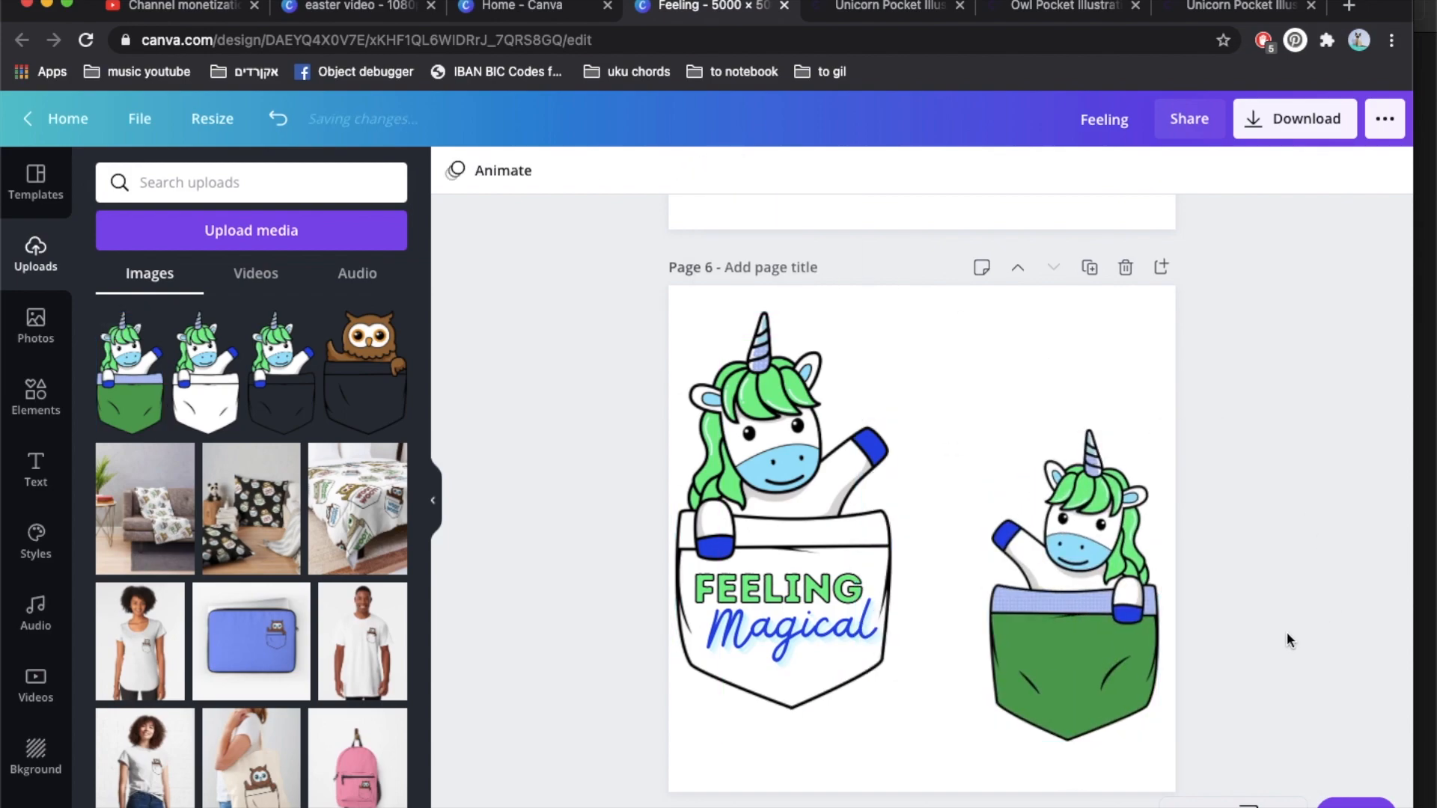
click(1080, 692)
drag(1080, 692, 1077, 730)
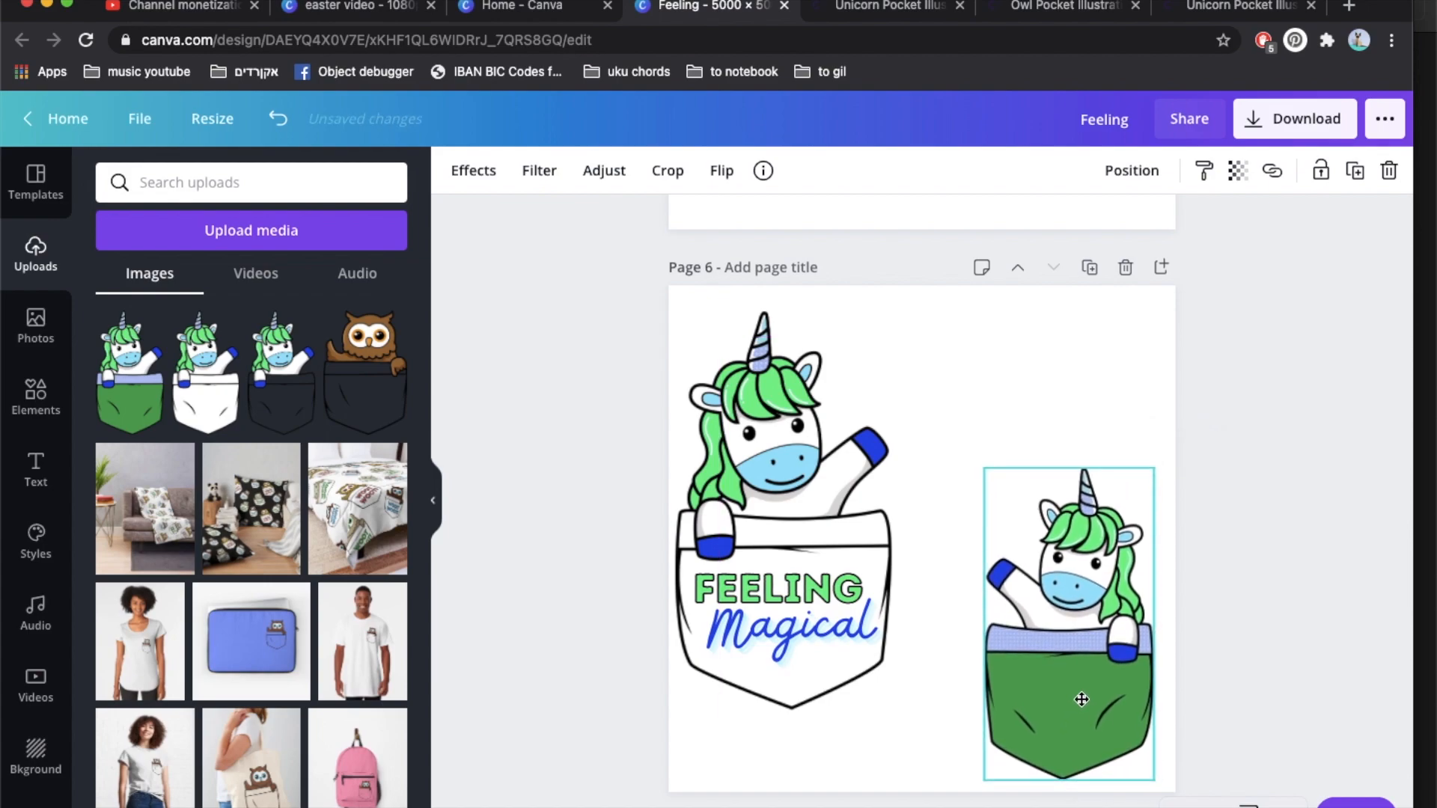
click(1204, 637)
- Move the grouped Feeling Magical unicorn slightly up on page 6 and deselect it
click(756, 672)
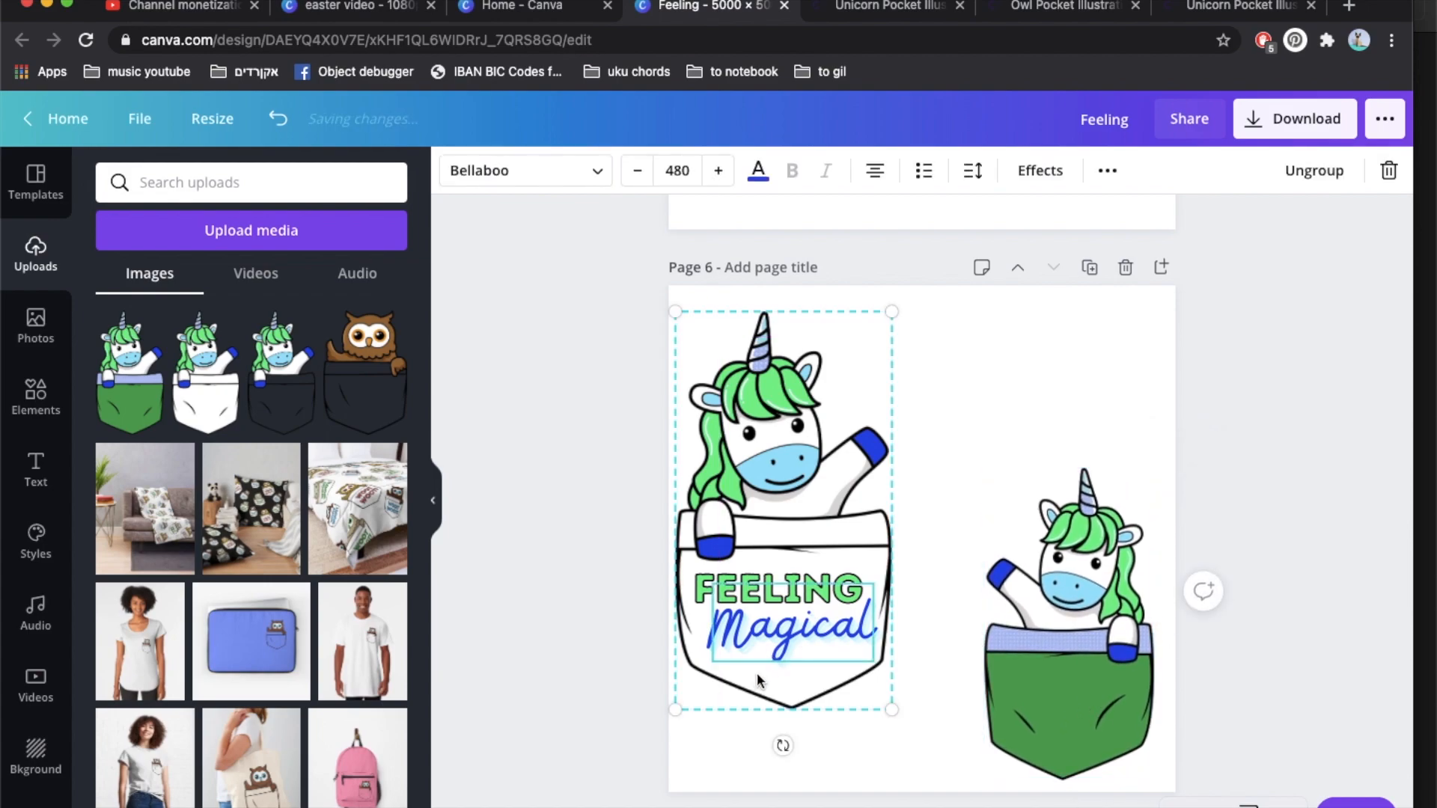
drag(756, 672, 757, 657)
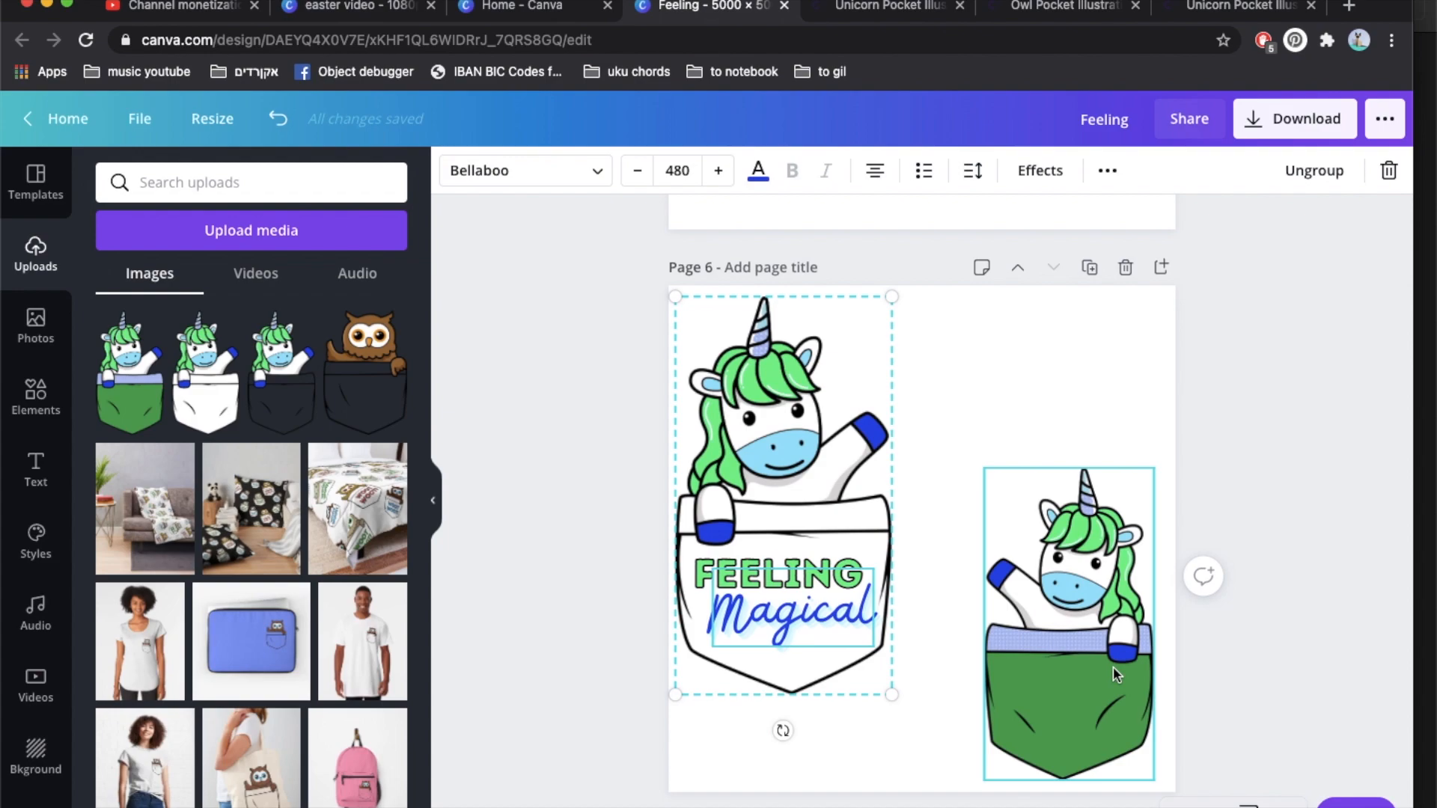
click(966, 402)
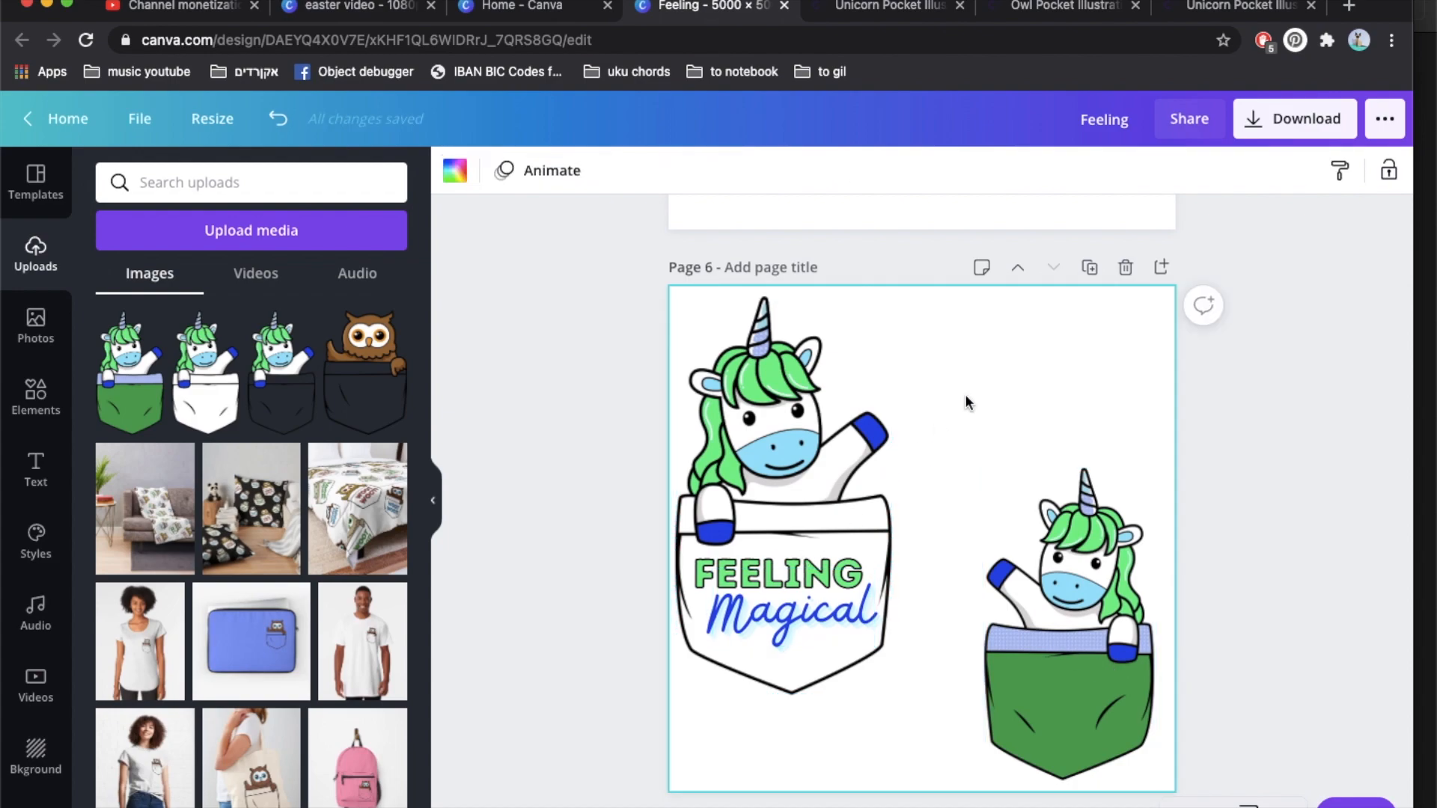
- Enlarge the flipped green-pocket unicorn slightly on page 6 and nudge it into place near the lower right corner
click(1095, 625)
drag(993, 470, 982, 451)
drag(1106, 638, 1115, 641)
click(1246, 529)
scroll(1246, 527, up, 10)
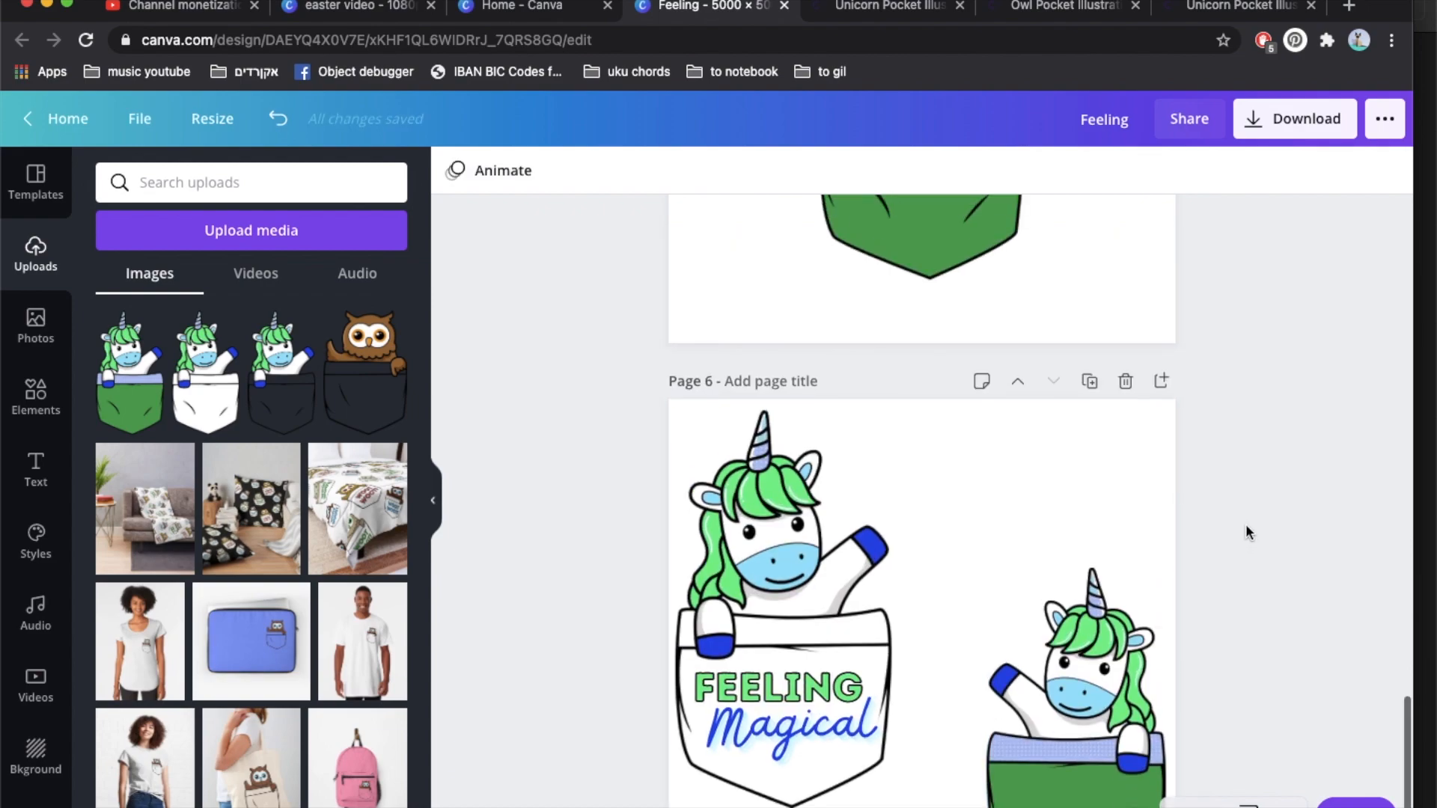
scroll(1245, 527, up, 15)
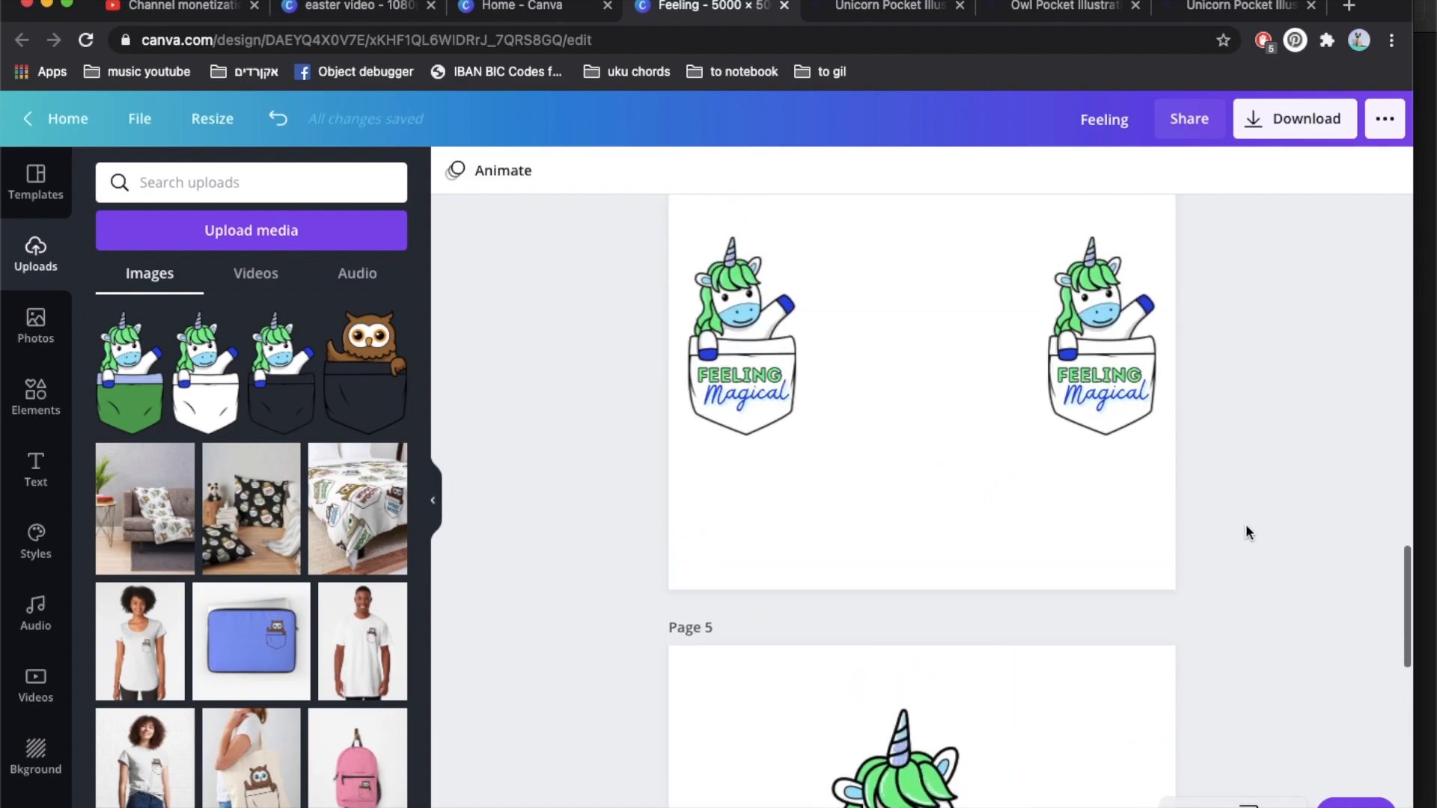
scroll(1245, 528, up, 5)
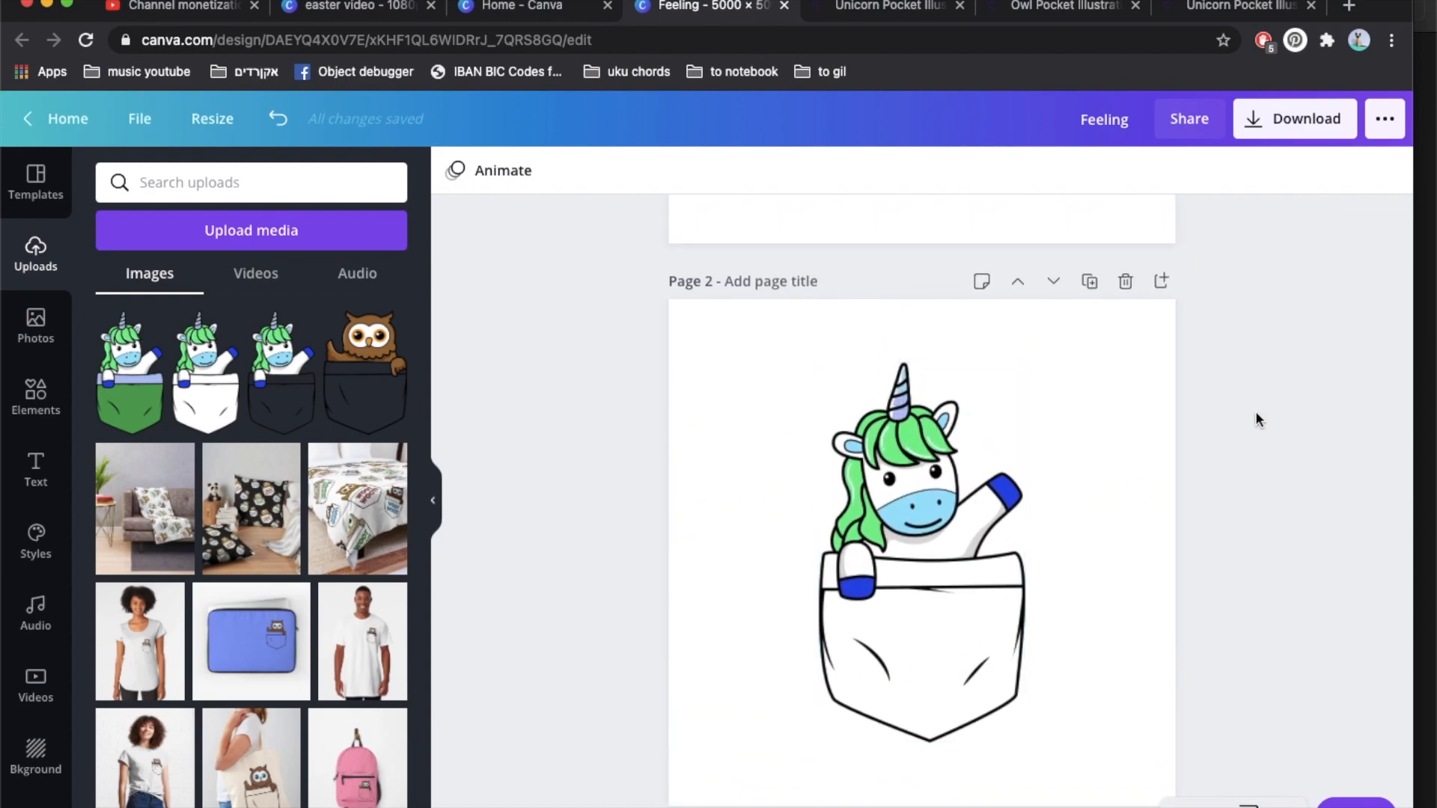
scroll(1253, 414, down, 15)
scroll(1255, 414, down, 13)
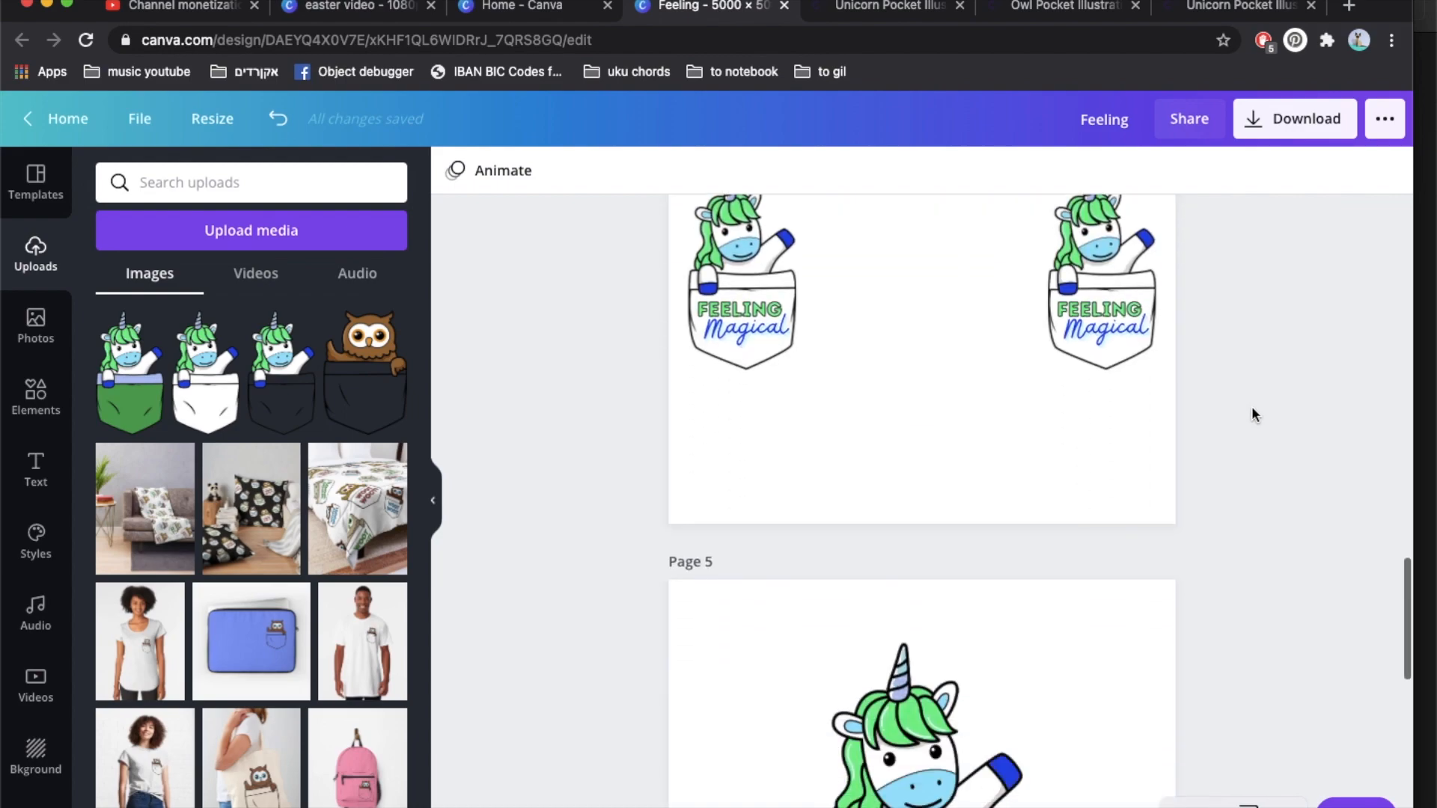
scroll(1255, 414, down, 4)
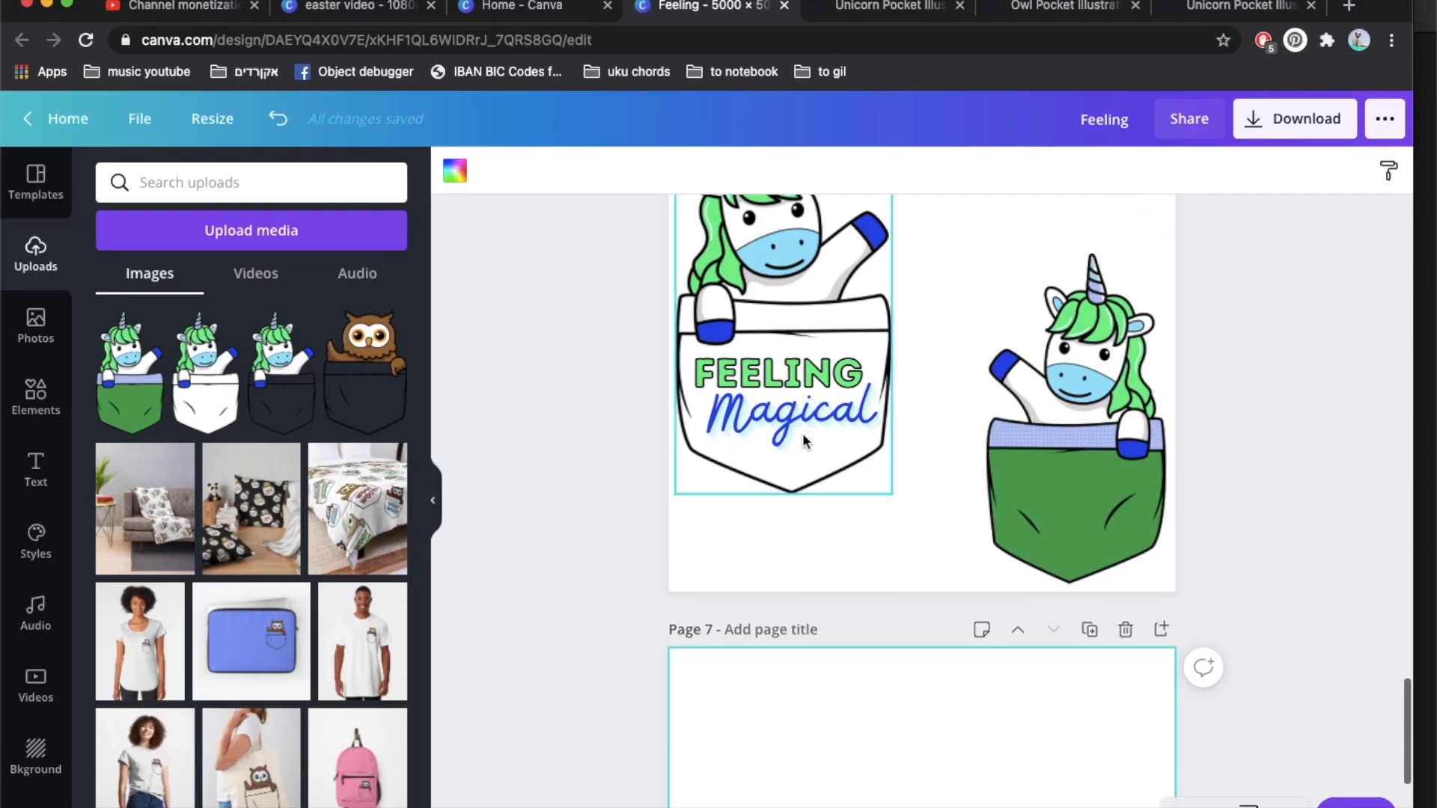
- Copy the grouped Feeling Magical unicorn from page 6 onto page 7, tilting it counterclockwise and placing it across the page's left edge
click(792, 433)
scroll(809, 487, down, 5)
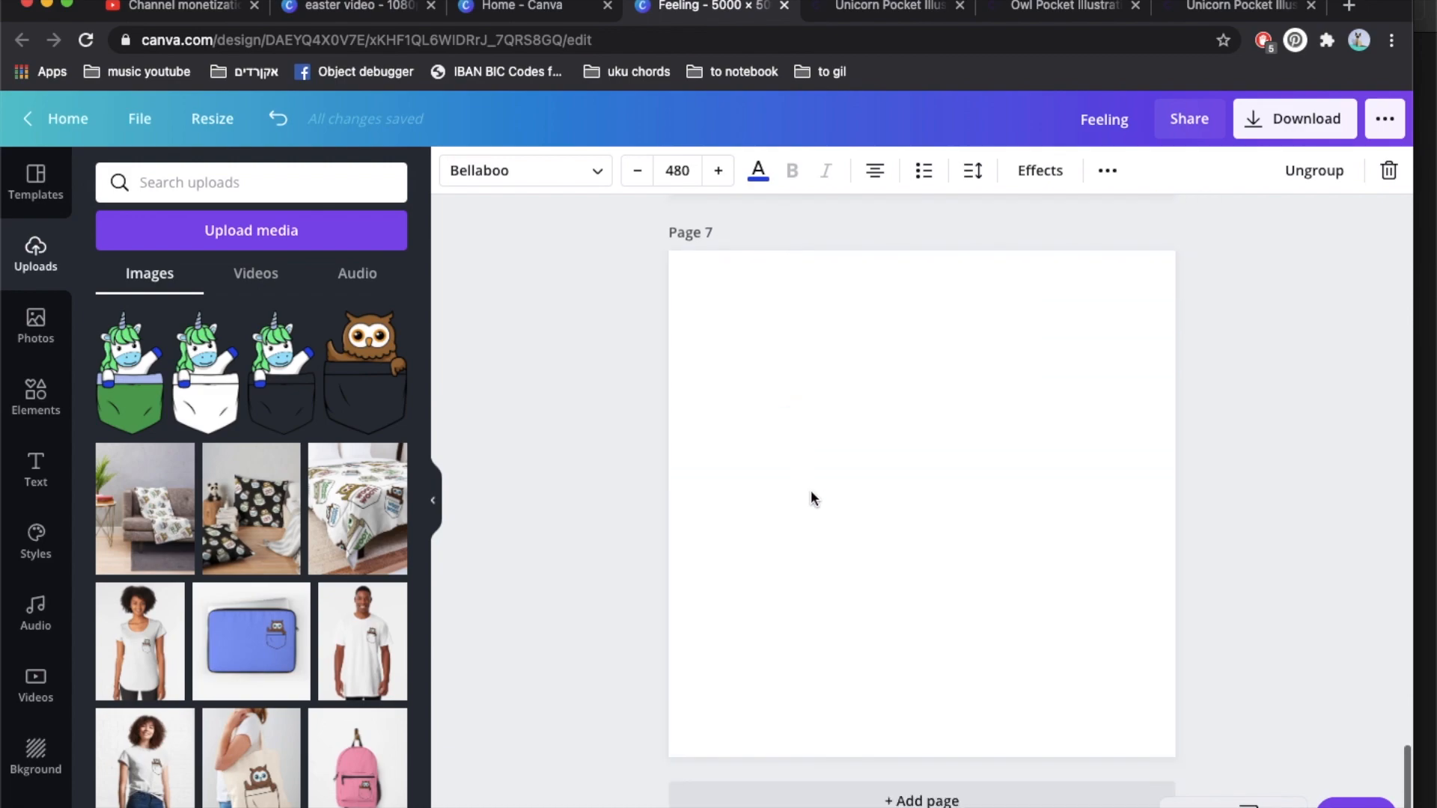
key(super+v)
drag(892, 658, 841, 567)
drag(757, 604, 819, 609)
- Duplicate the tilted Feeling Magical unicorn across page 7's right edge at the same height and shift both copies slightly up and right
drag(794, 446, 1208, 459)
key(super+a)
drag(733, 519, 769, 487)
click(823, 636)
- Add the uploaded green-pocket unicorn to page 7, tilt it clockwise and flip it horizontally
click(138, 415)
drag(826, 676, 905, 637)
click(721, 171)
click(731, 223)
- Duplicate the green-pocket unicorn straight down across page 7's bottom edge and move both copies together toward the right side of the page
drag(940, 518, 938, 805)
shift+click(939, 322)
scroll(1048, 632, up, 5)
scroll(1058, 667, down, 6)
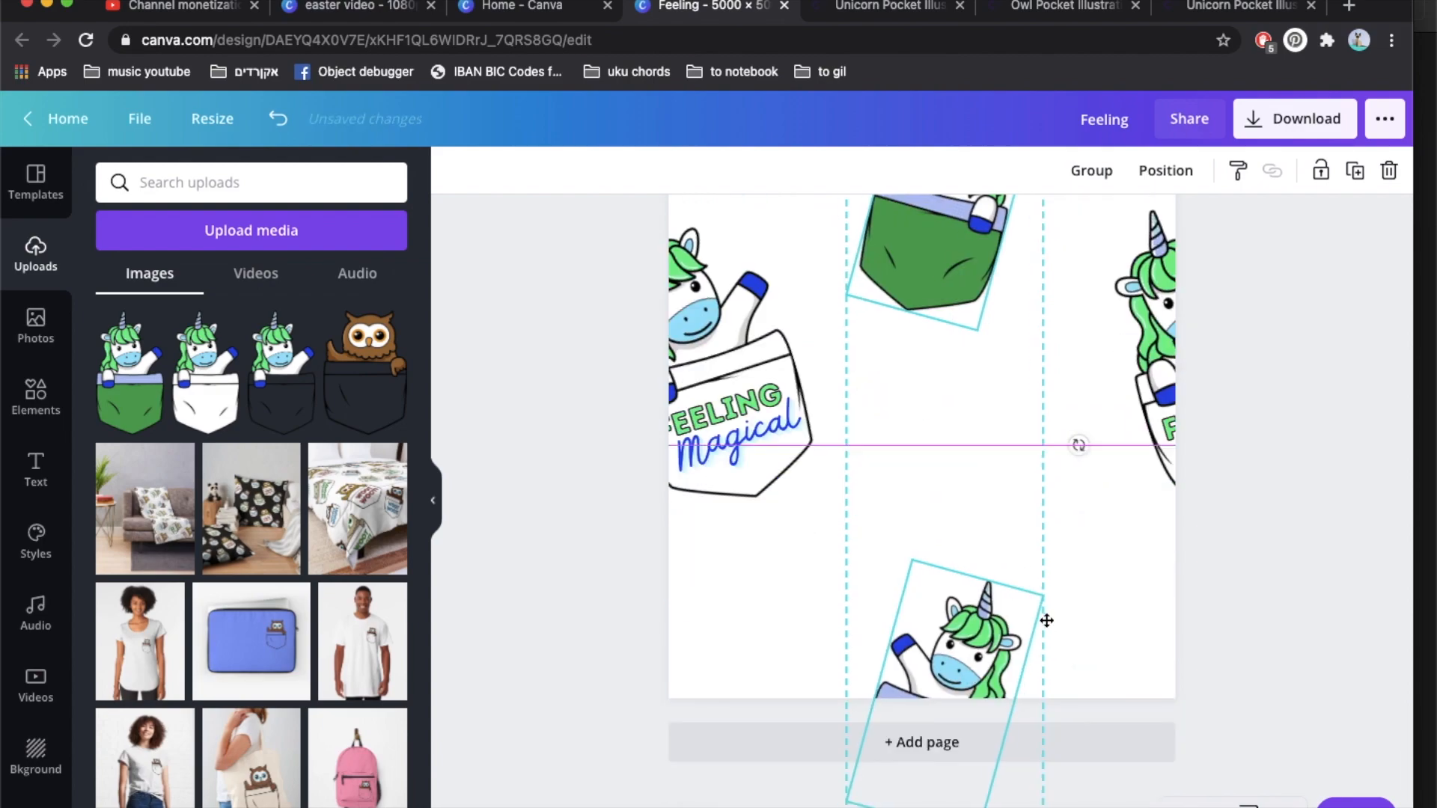
drag(1036, 626, 1147, 587)
click(830, 637)
scroll(823, 638, up, 1)
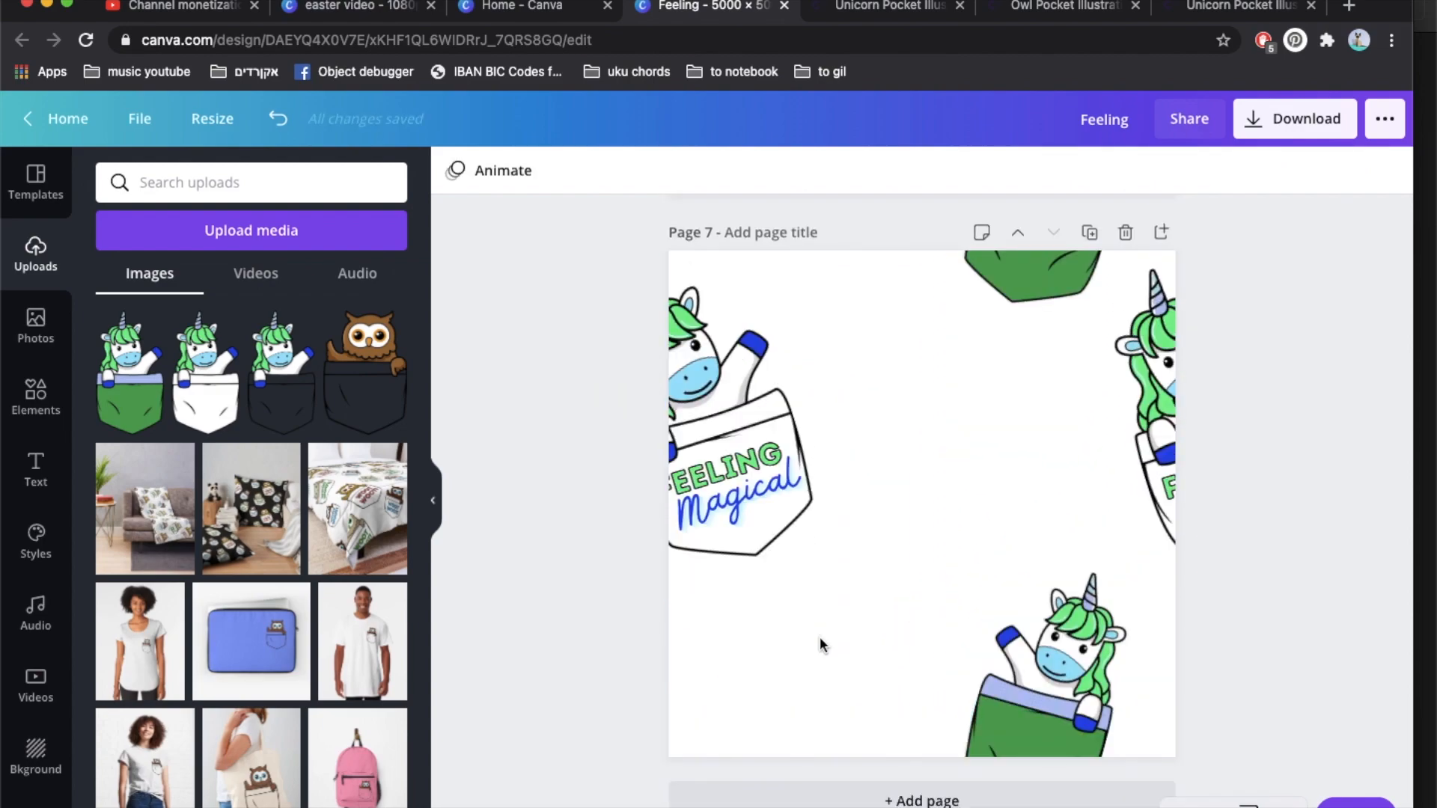
- Duplicate the green-pocket unicorn pair toward the left side of page 7, flipped horizontally, so the copies cross the top and bottom edges
alt+drag(1045, 666, 808, 226)
click(722, 171)
click(771, 221)
shift+click(785, 745)
drag(785, 745, 744, 652)
click(590, 491)
- Add the uploaded white-pocket unicorn to page 7, flip it horizontally, tilt it clockwise and place it in the upper middle
click(205, 370)
click(721, 170)
click(738, 222)
drag(922, 687, 898, 618)
drag(836, 563, 892, 411)
- Copy the Feeling Magical text from page 3 onto page 7, tilting it upward to the right and enlarging it across the page's center
scroll(869, 569, up, 15)
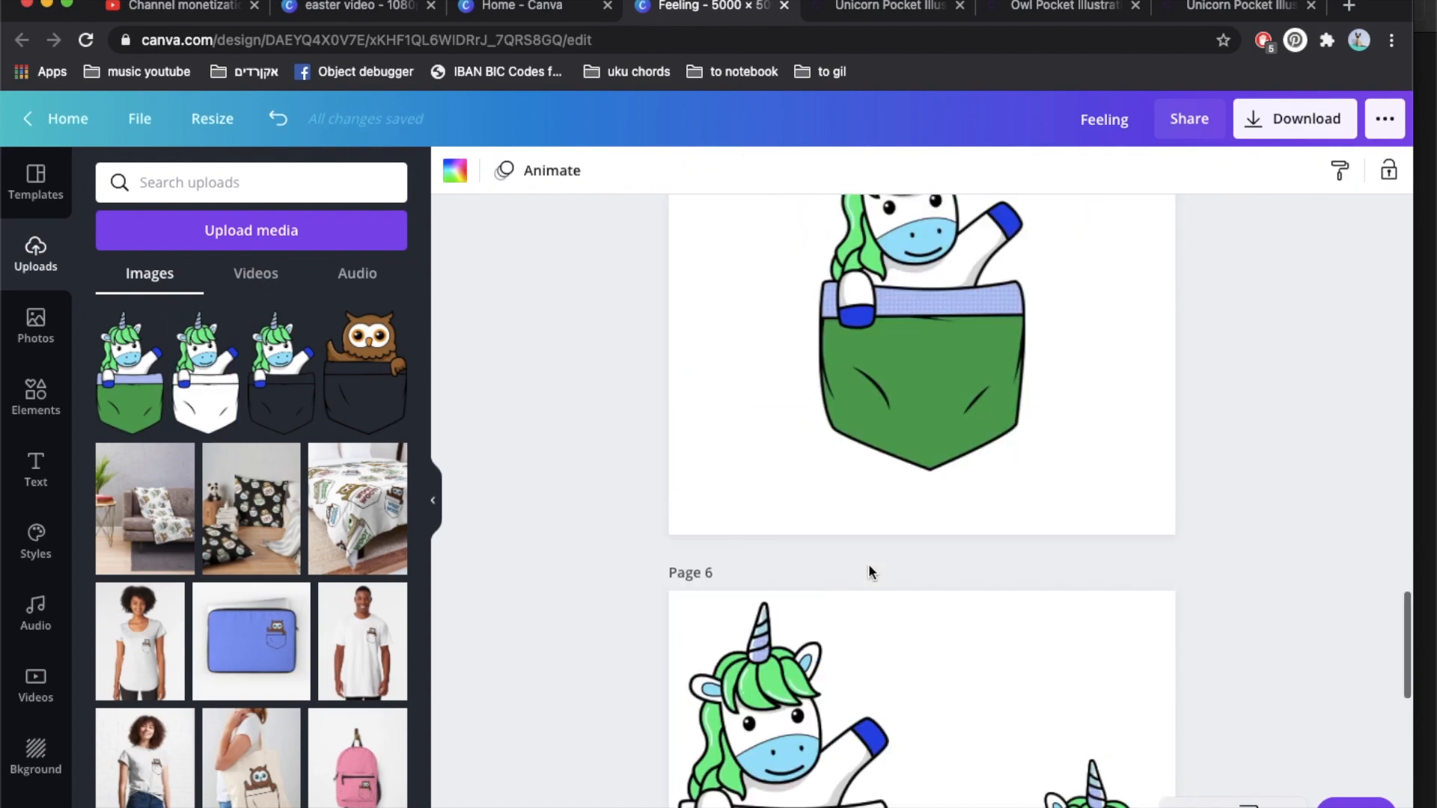
click(912, 380)
shift+click(912, 365)
key(super+c)
scroll(914, 363, down, 20)
key(super+v)
drag(921, 703, 976, 689)
drag(971, 533, 1047, 431)
- Move the two right-hand green-pocket unicorns on page 7 together slightly down and to the right
click(1068, 756)
shift+click(1039, 310)
drag(1039, 310, 1051, 342)
click(1323, 465)
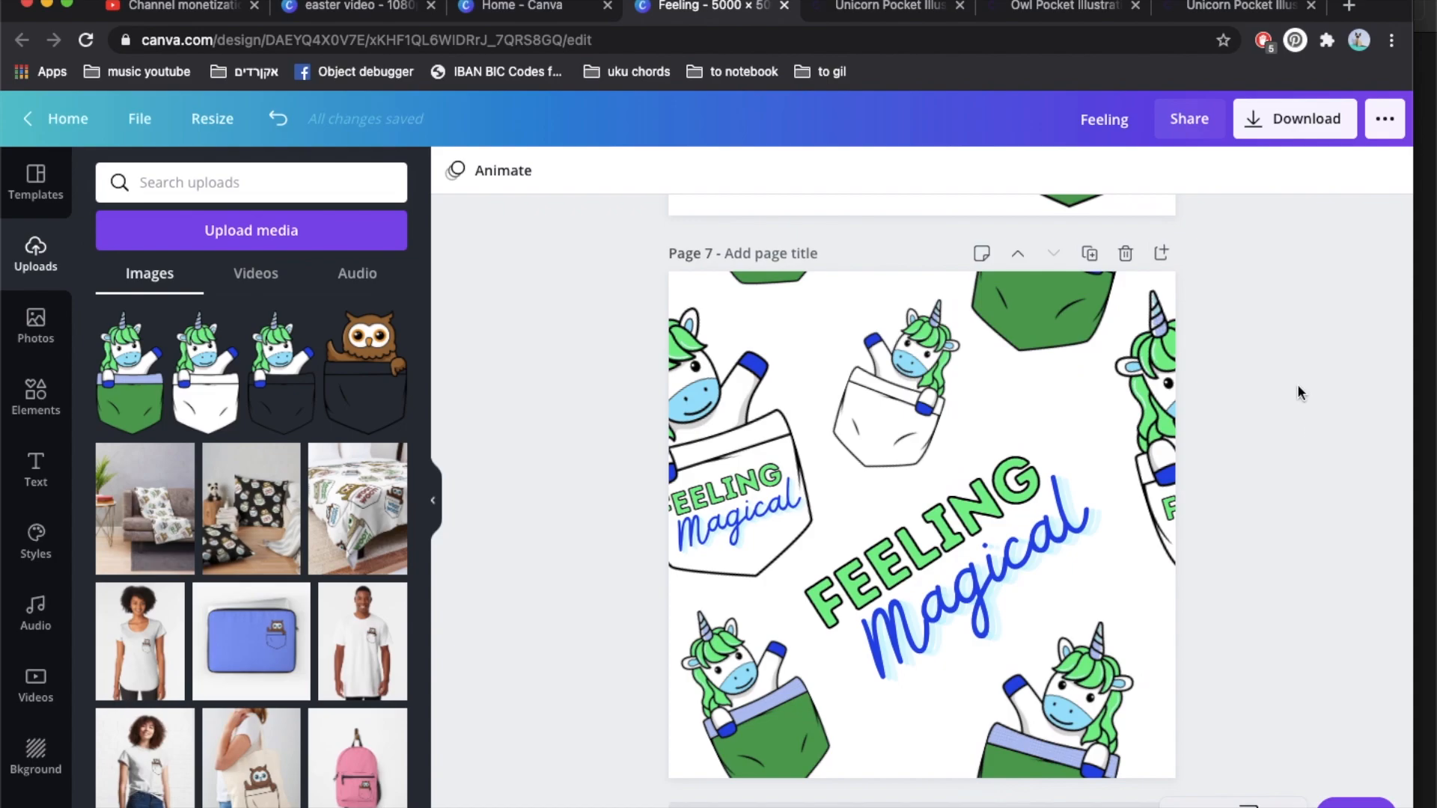
scroll(1298, 387, up, 20)
scroll(1298, 387, up, 5)
scroll(1297, 388, down, 20)
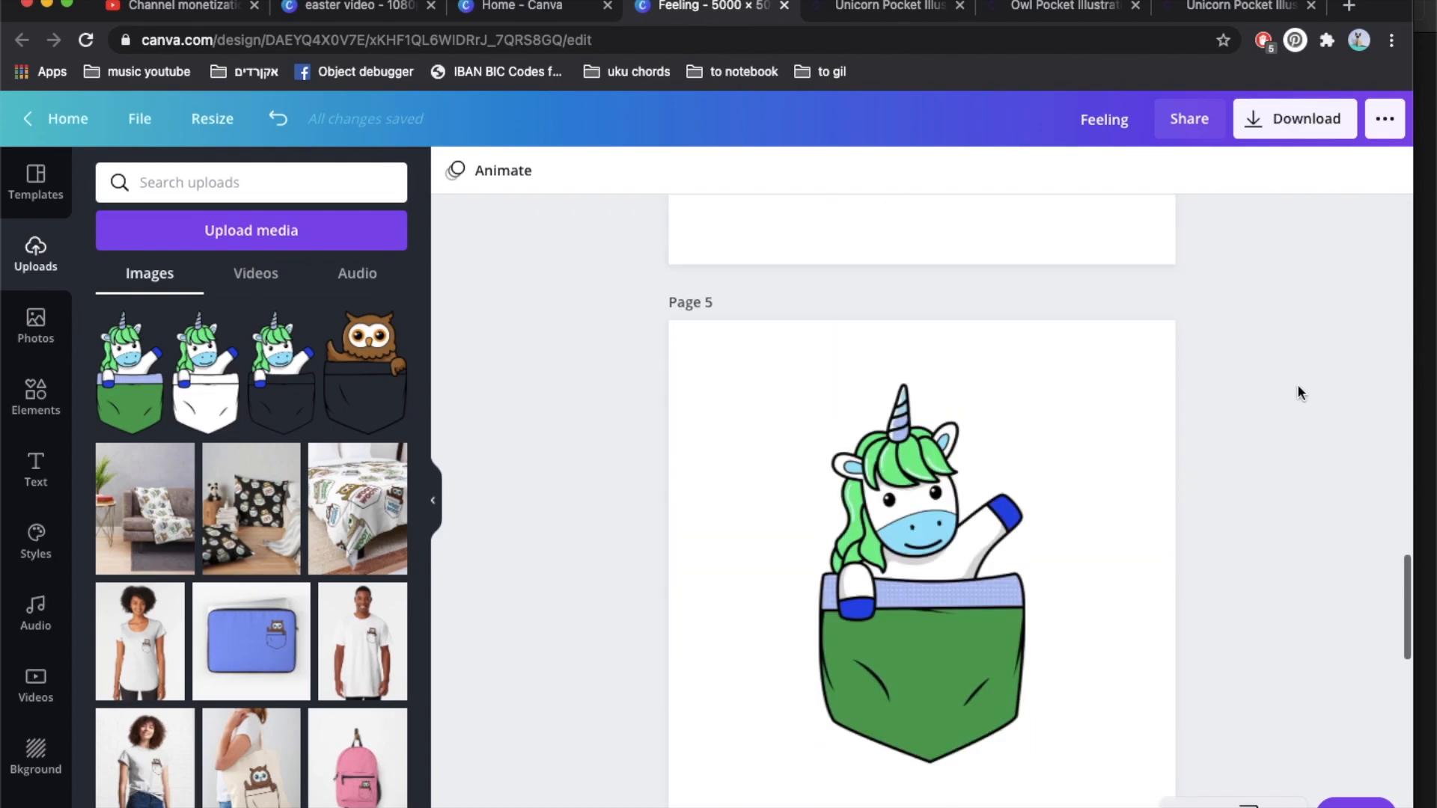
scroll(1299, 392, down, 10)
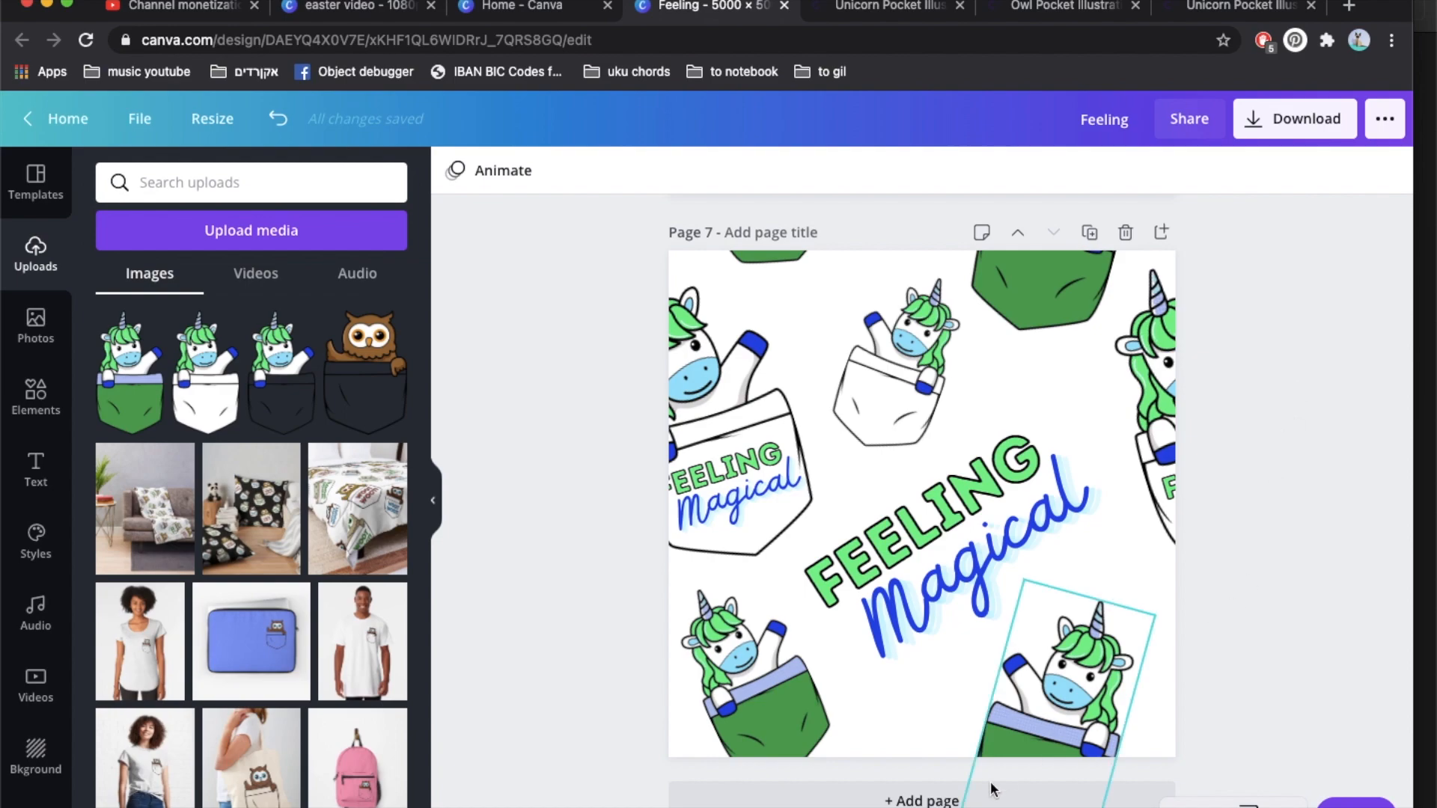
- Add page 8 and paste the Feeling Magical text, enlarging it to about 3,295 x 1,770 px and positioning it toward the page's right side
click(910, 799)
key(super+v)
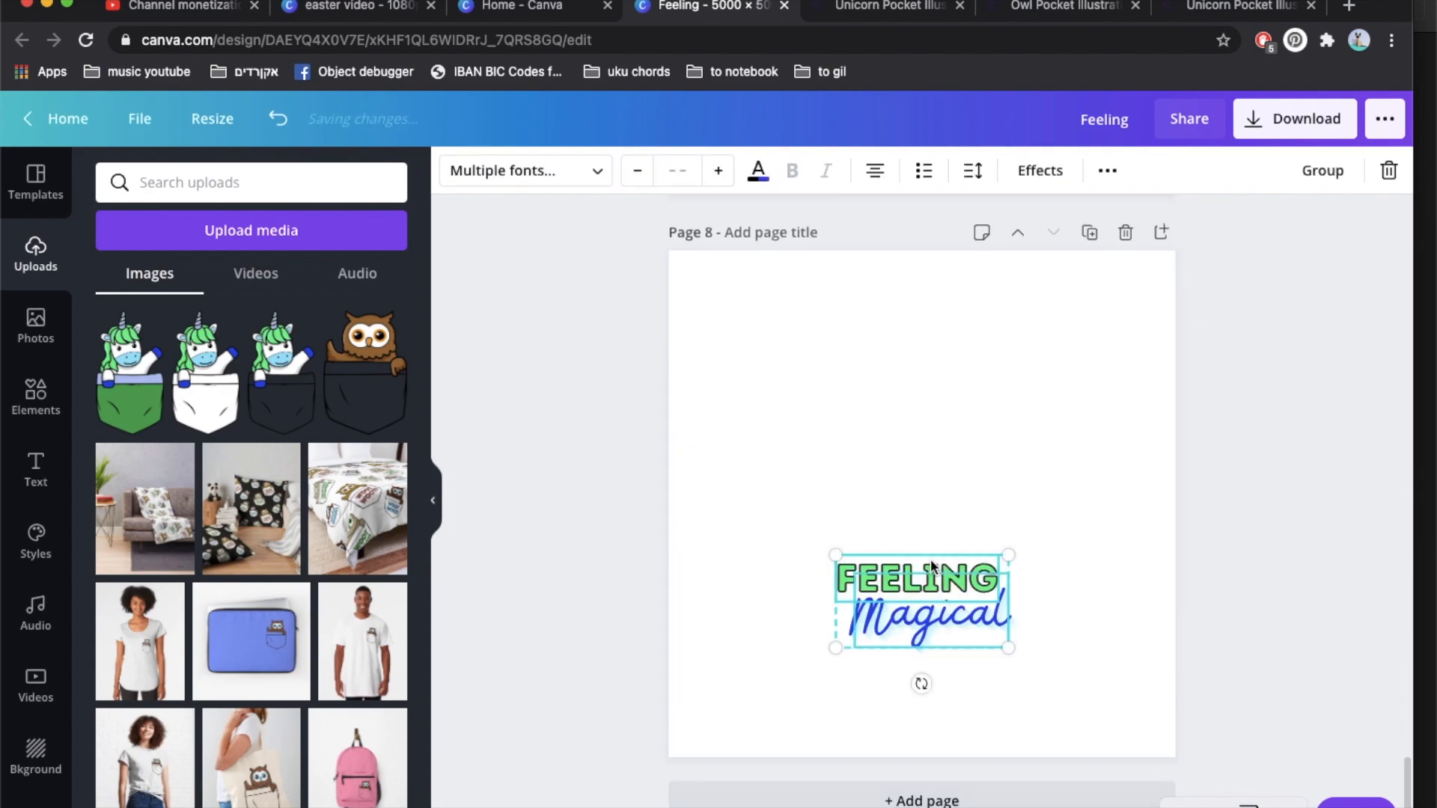
drag(1179, 500, 1180, 497)
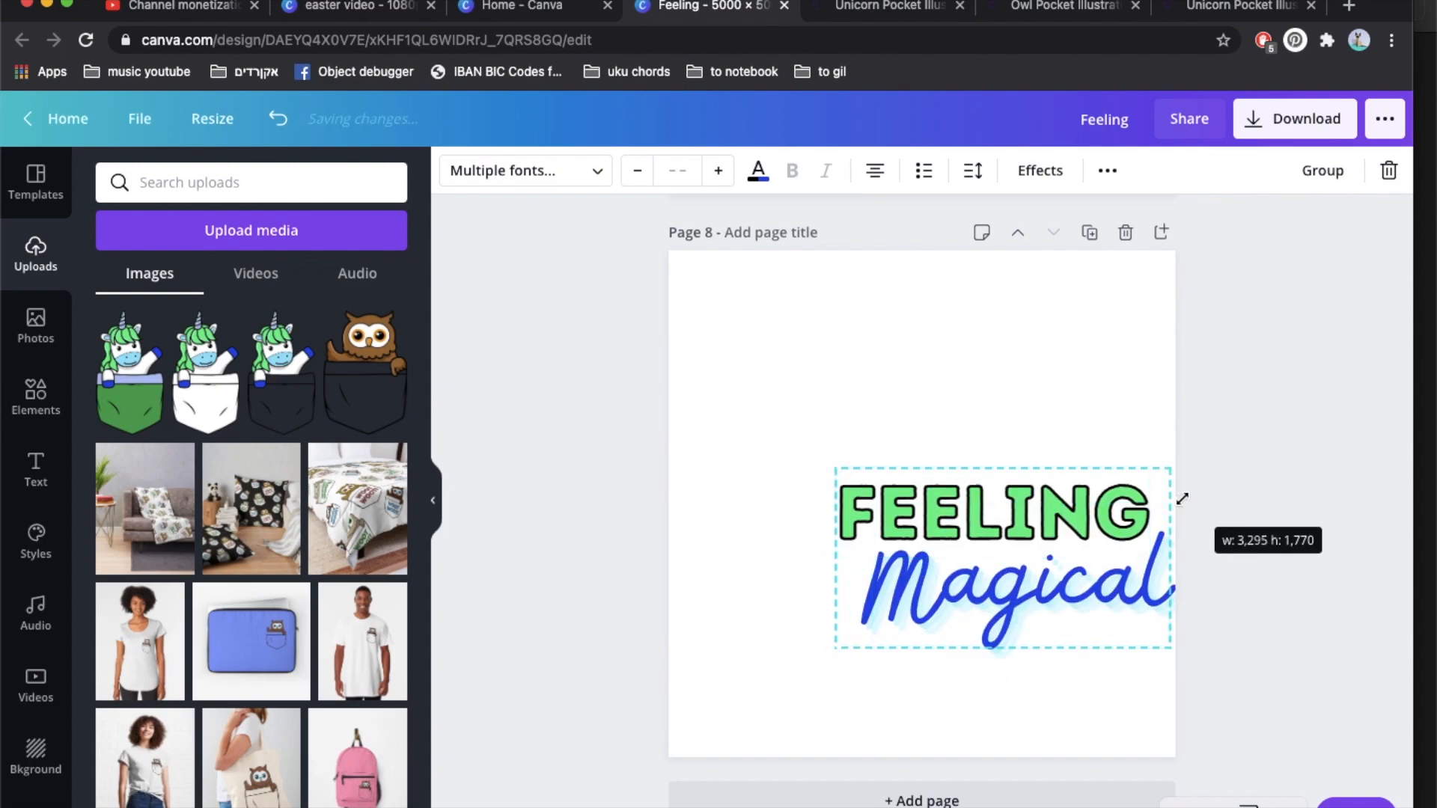
drag(1070, 505, 1065, 490)
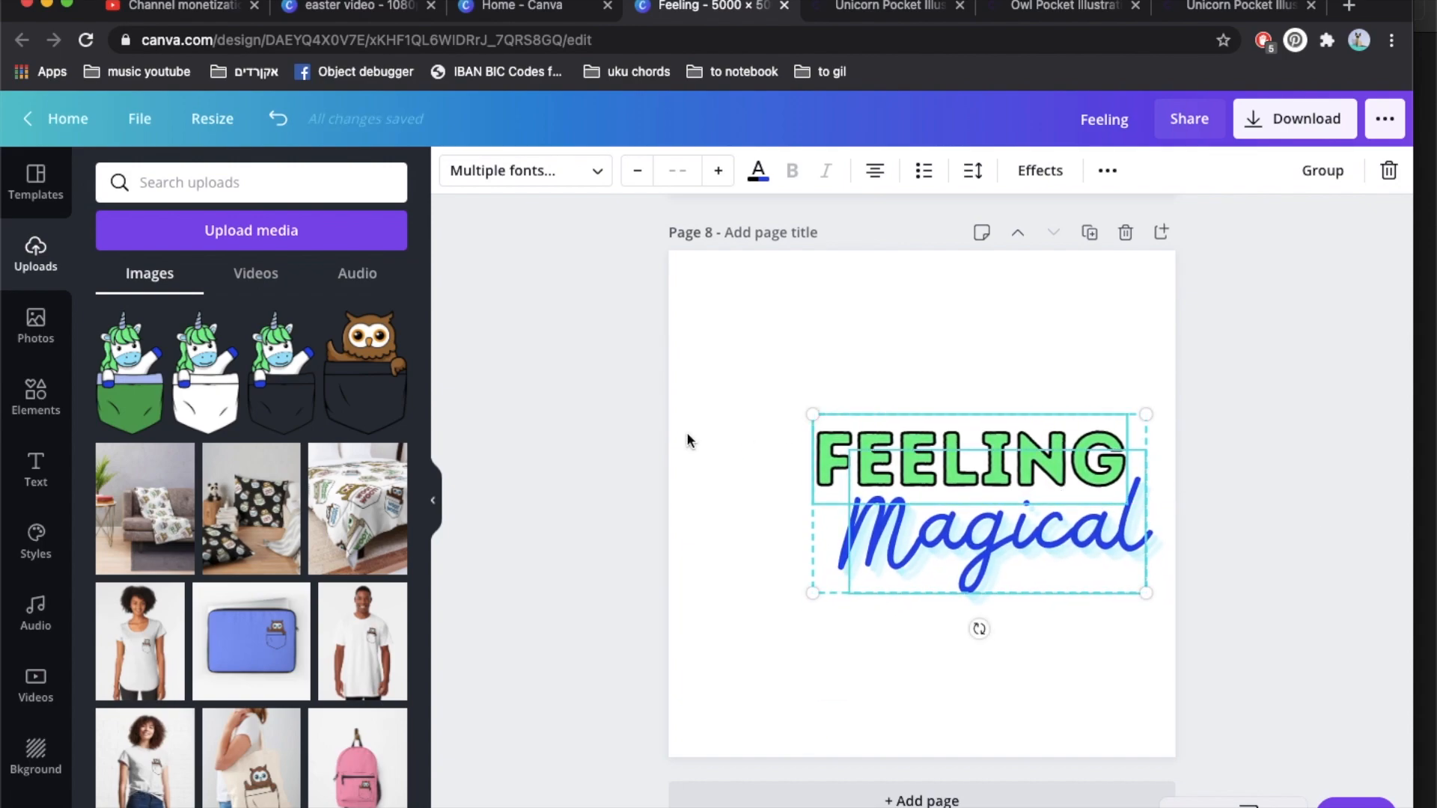
- Add the uploaded white-pocket unicorn to page 8 and place it to the left of the Feeling Magical text
click(216, 381)
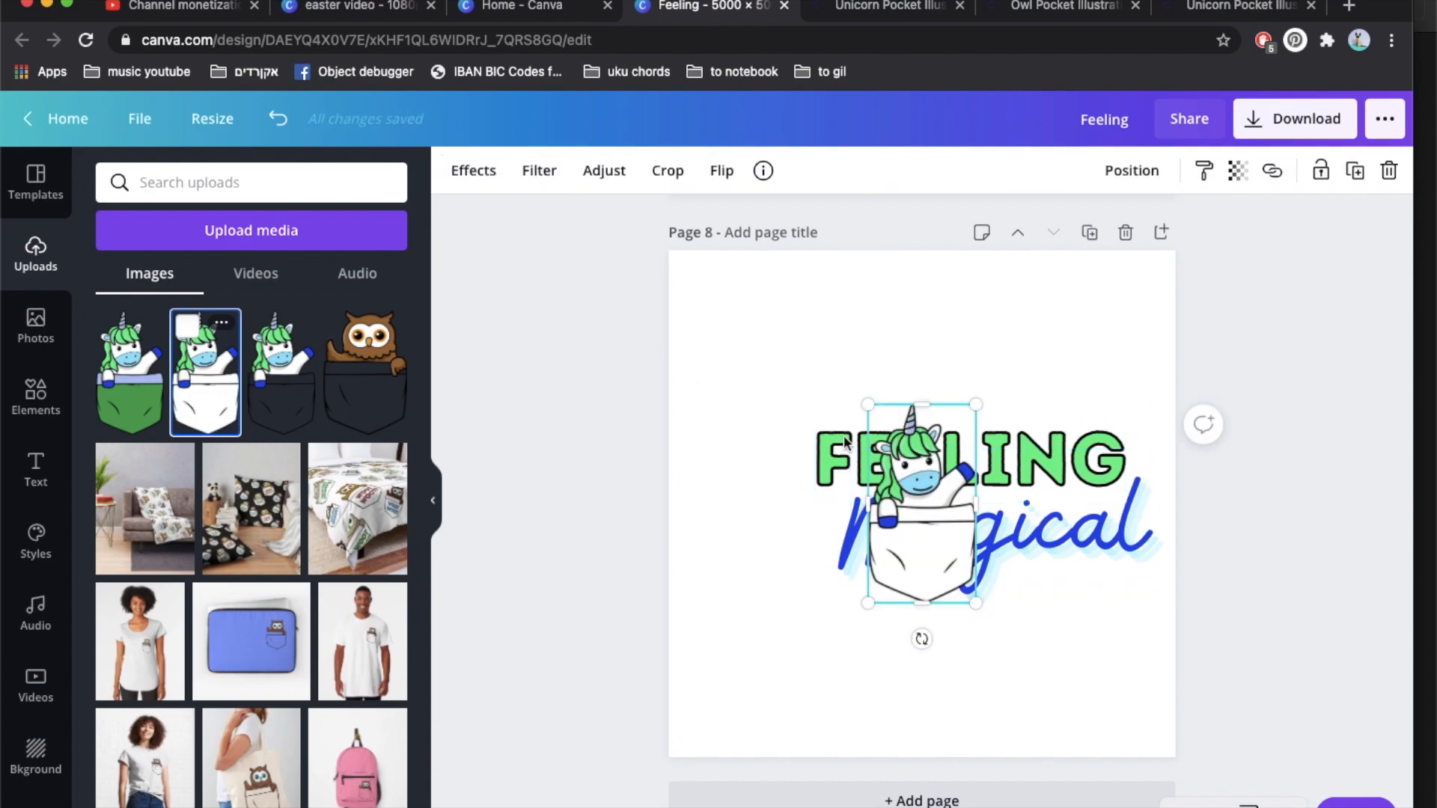
drag(881, 534, 736, 510)
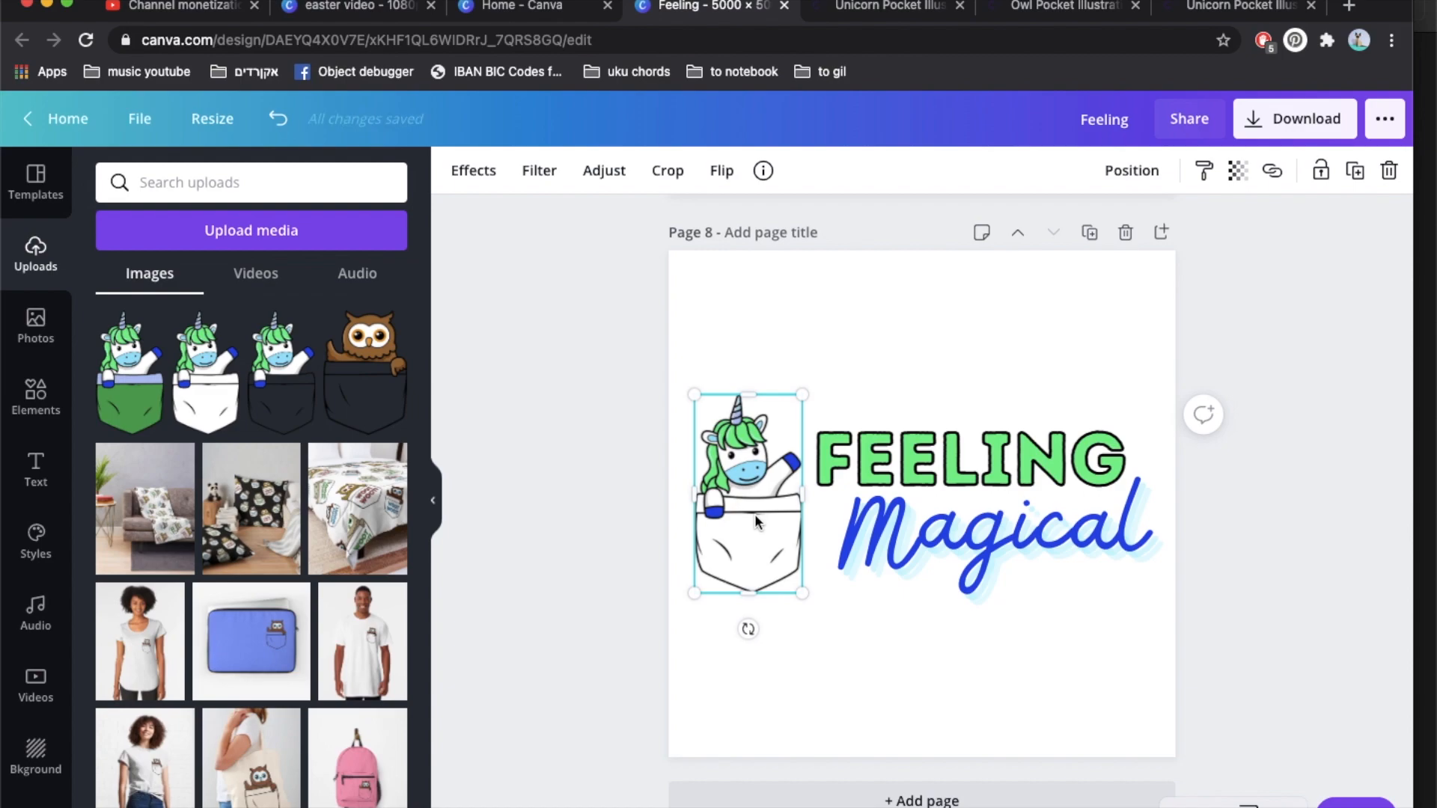
- Try flipping the white-pocket unicorn on page 8 horizontally
click(722, 170)
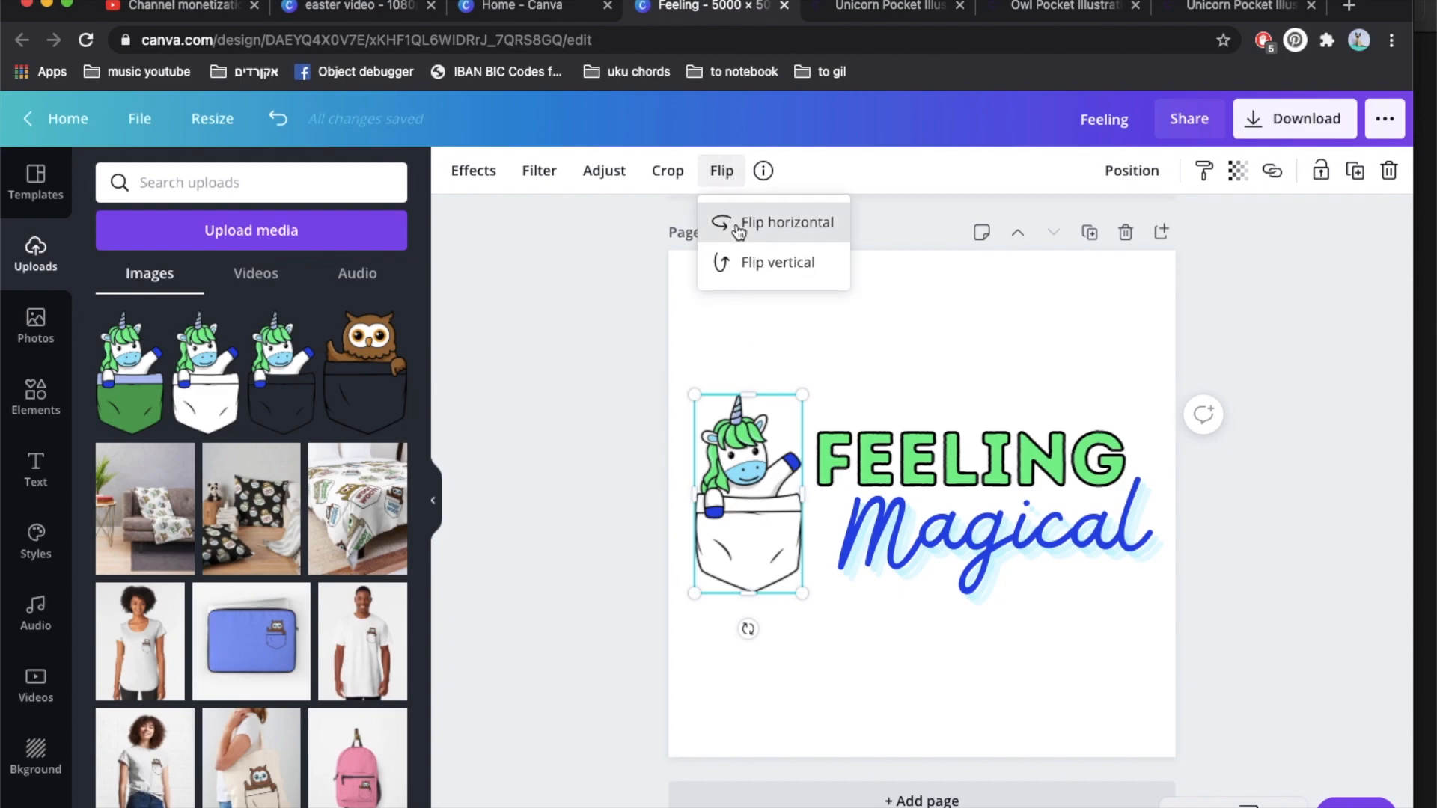
click(739, 225)
click(739, 225)
click(947, 324)
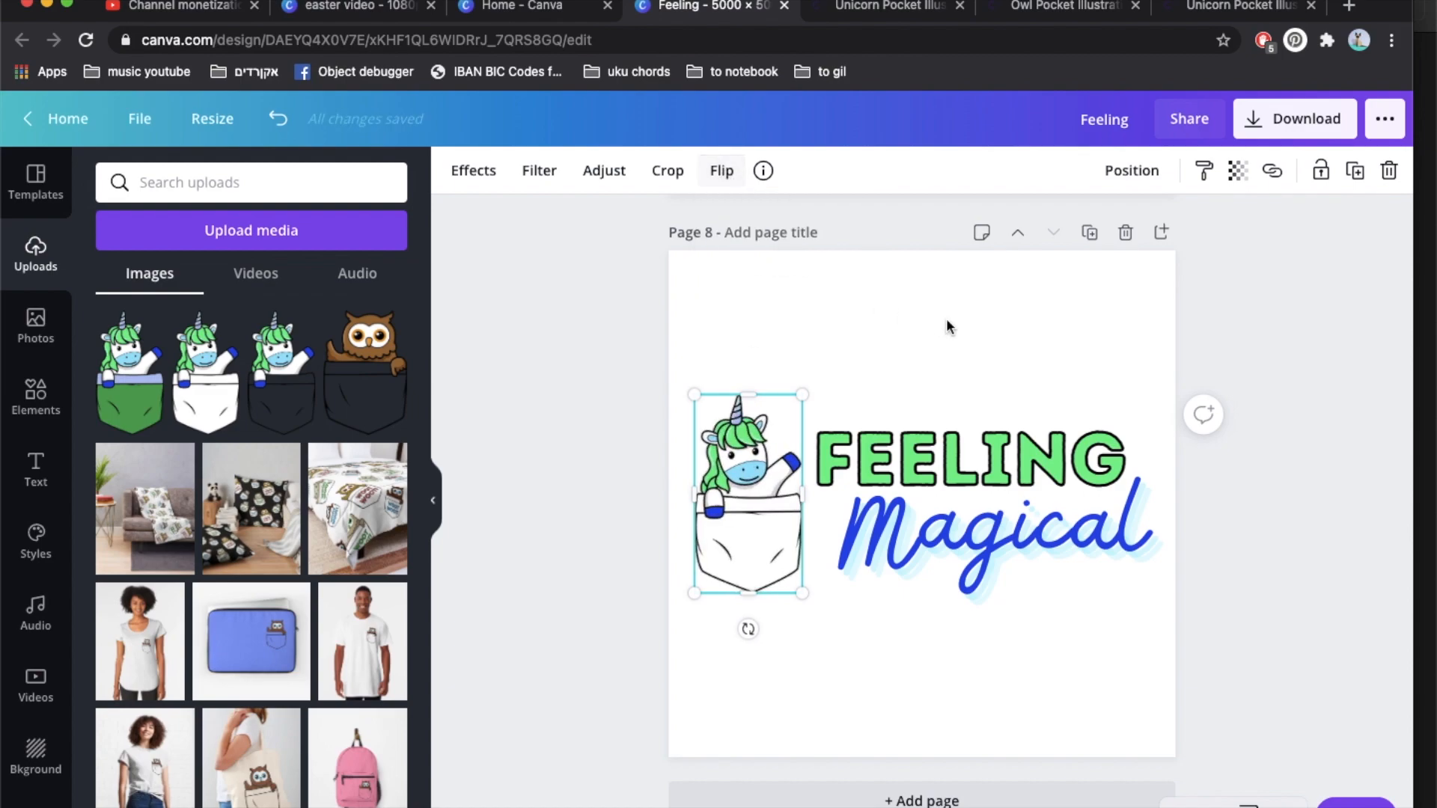
- Nudge the white-pocket unicorn and the Feeling Magical text on page 8 so they sit side by side across the middle
drag(772, 548, 770, 541)
click(1052, 638)
drag(1052, 637, 963, 403)
drag(971, 477, 1060, 584)
click(717, 357)
mouse_move(1034, 514)
mouse_down()
mouse_move(1035, 548)
mouse_move(1035, 524)
mouse_up()
click(1018, 339)
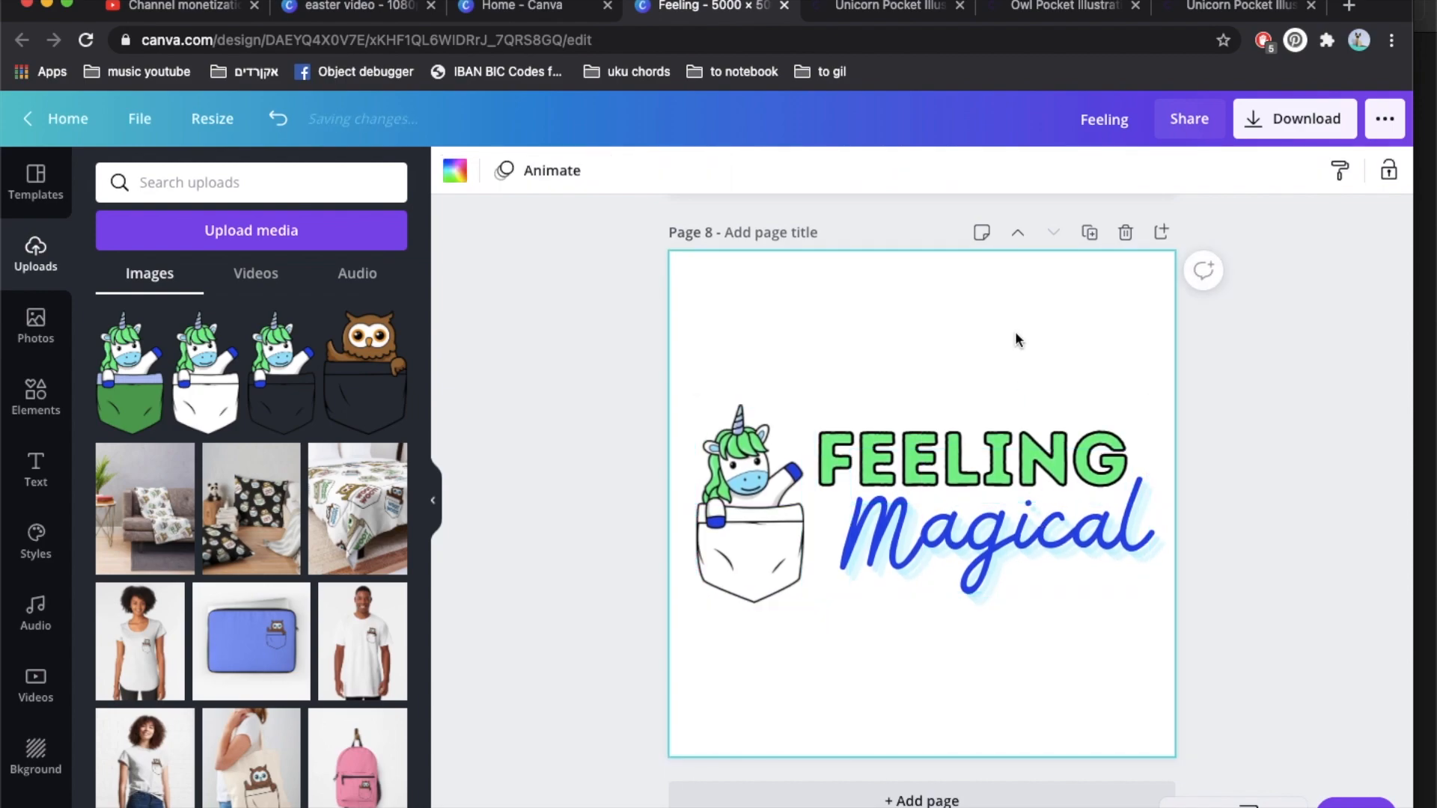
- Download all 8 pages as PNG at 5000 x 5000 px with a transparent background
scroll(1153, 533, up, 10)
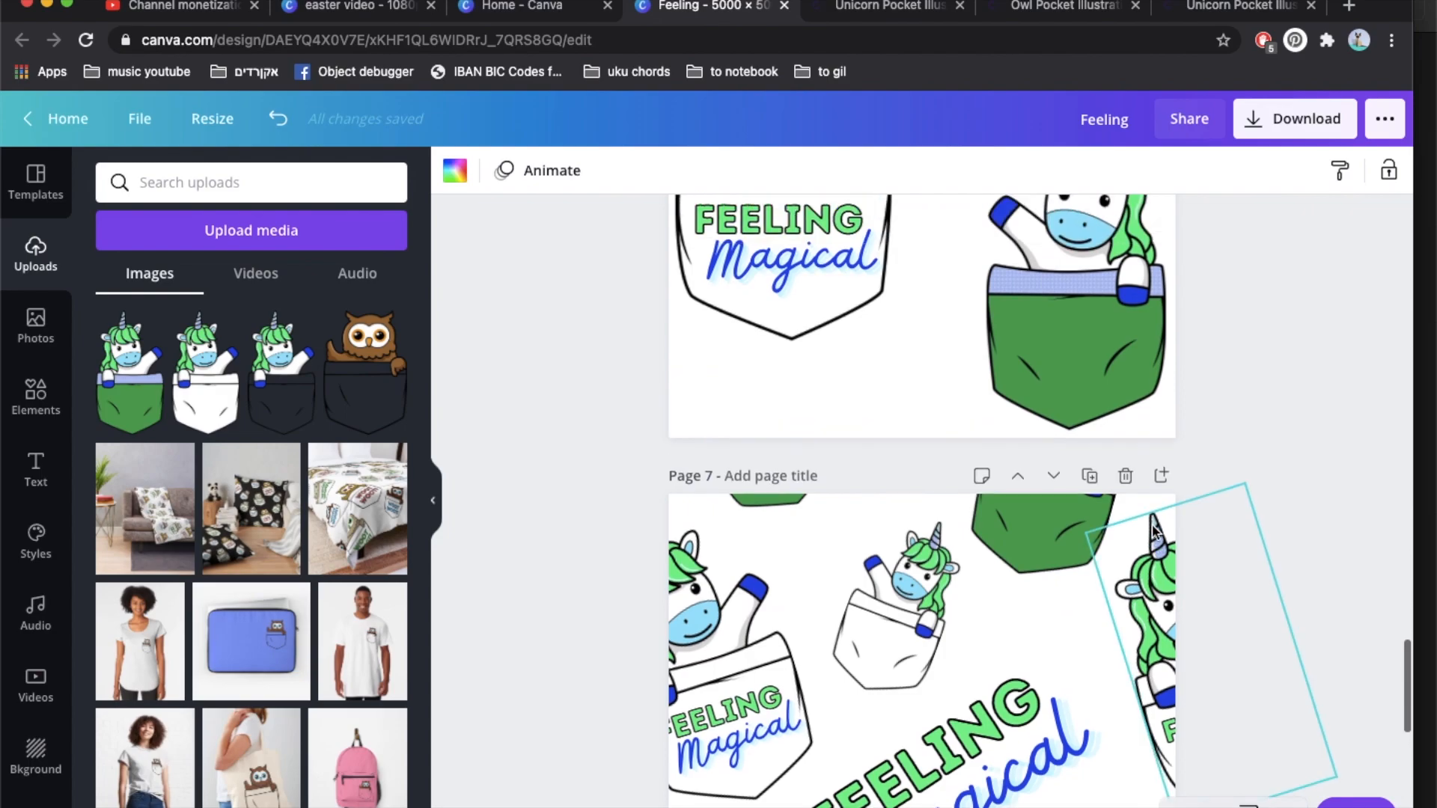
scroll(1153, 533, down, 10)
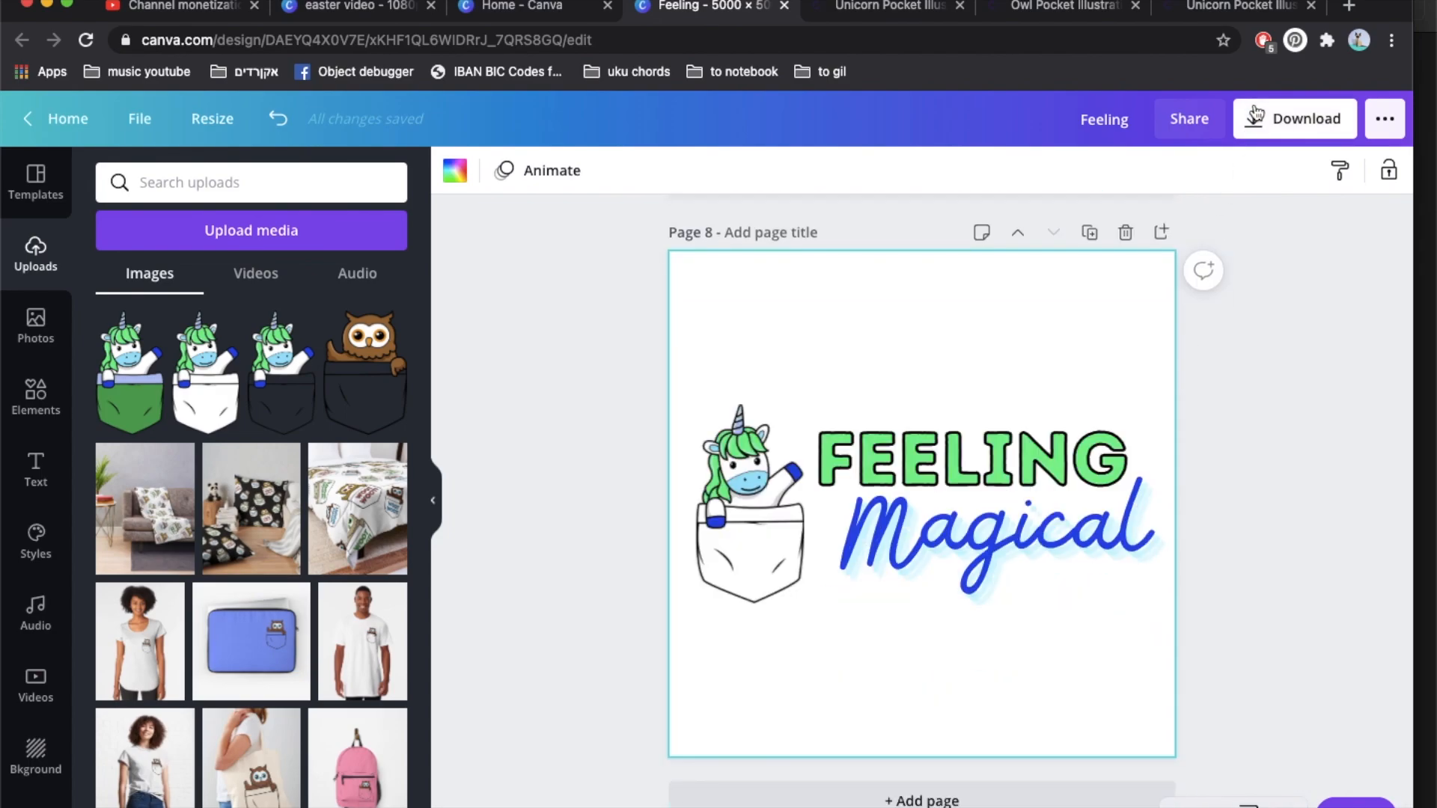
click(1283, 129)
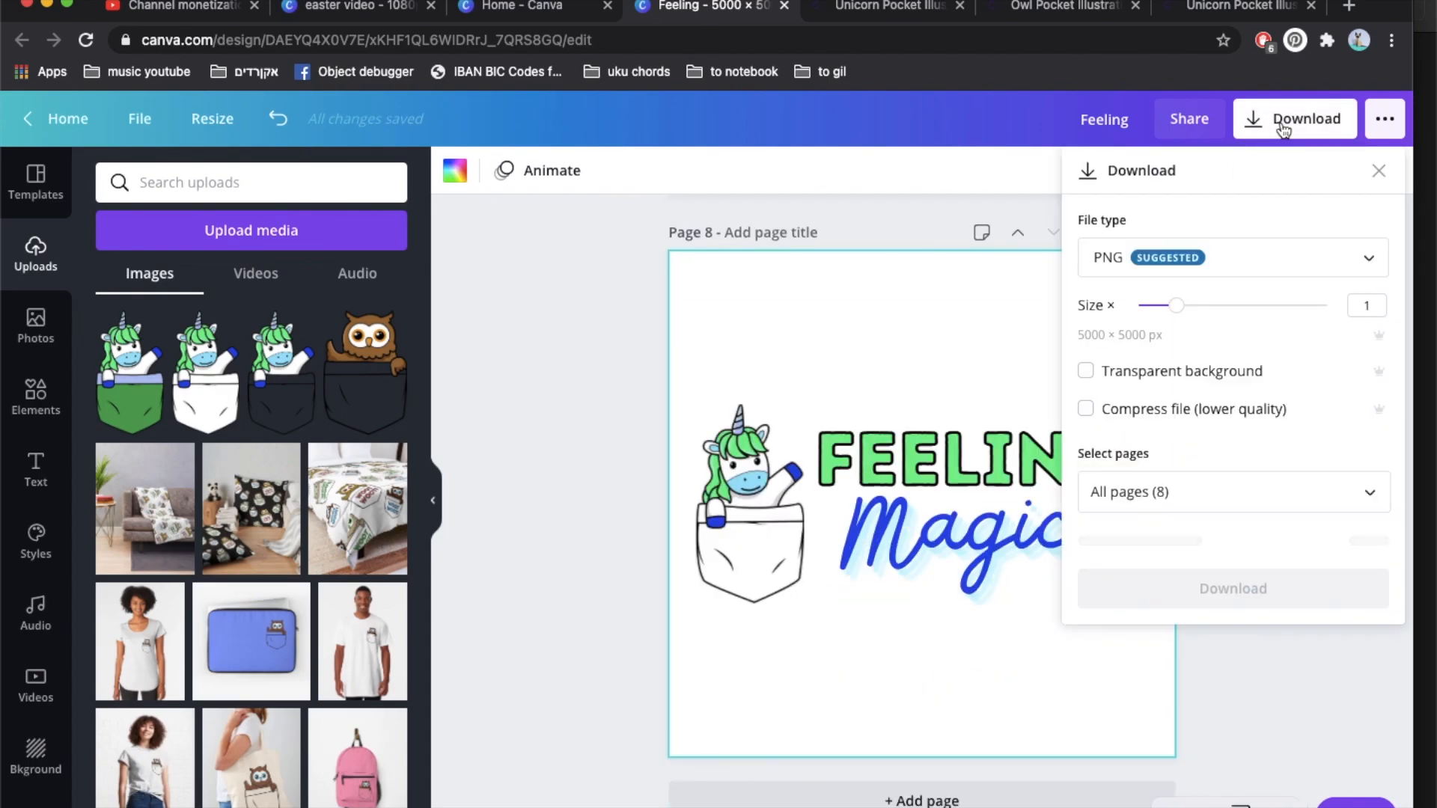
click(1121, 378)
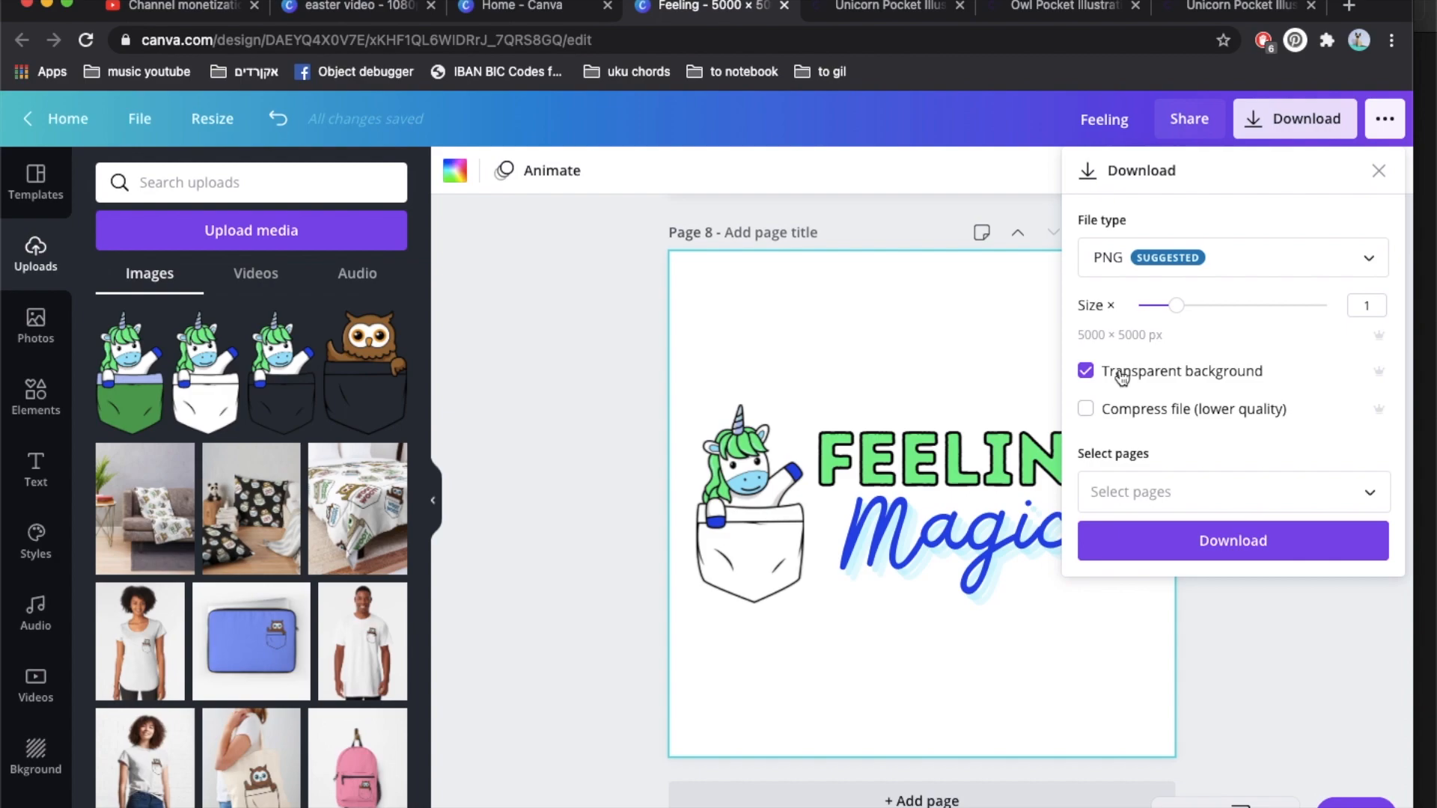
click(1184, 547)
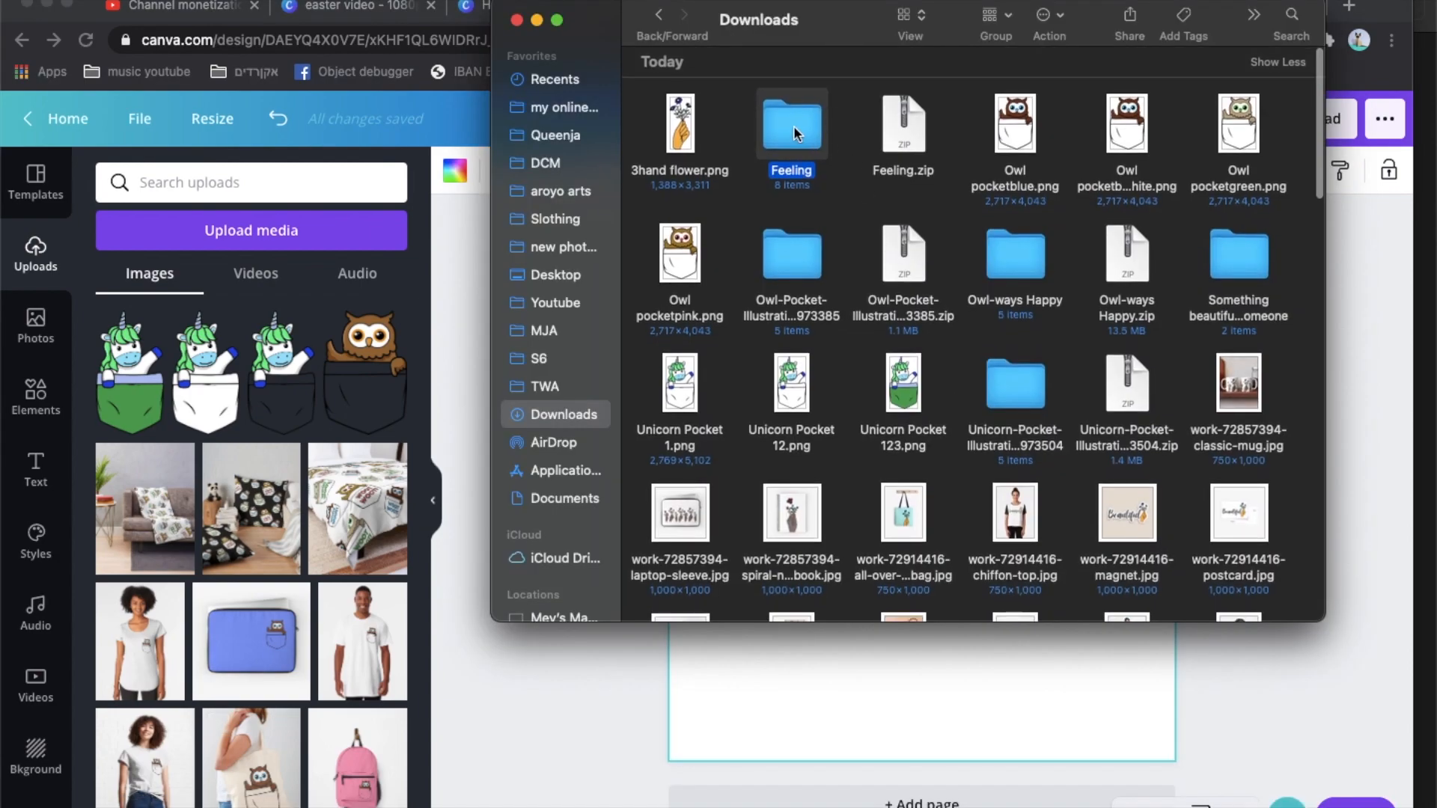
- Open the Feeling folder in Downloads, preview 1.png to check its transparent background, and close the preview and folder
double_click(794, 128)
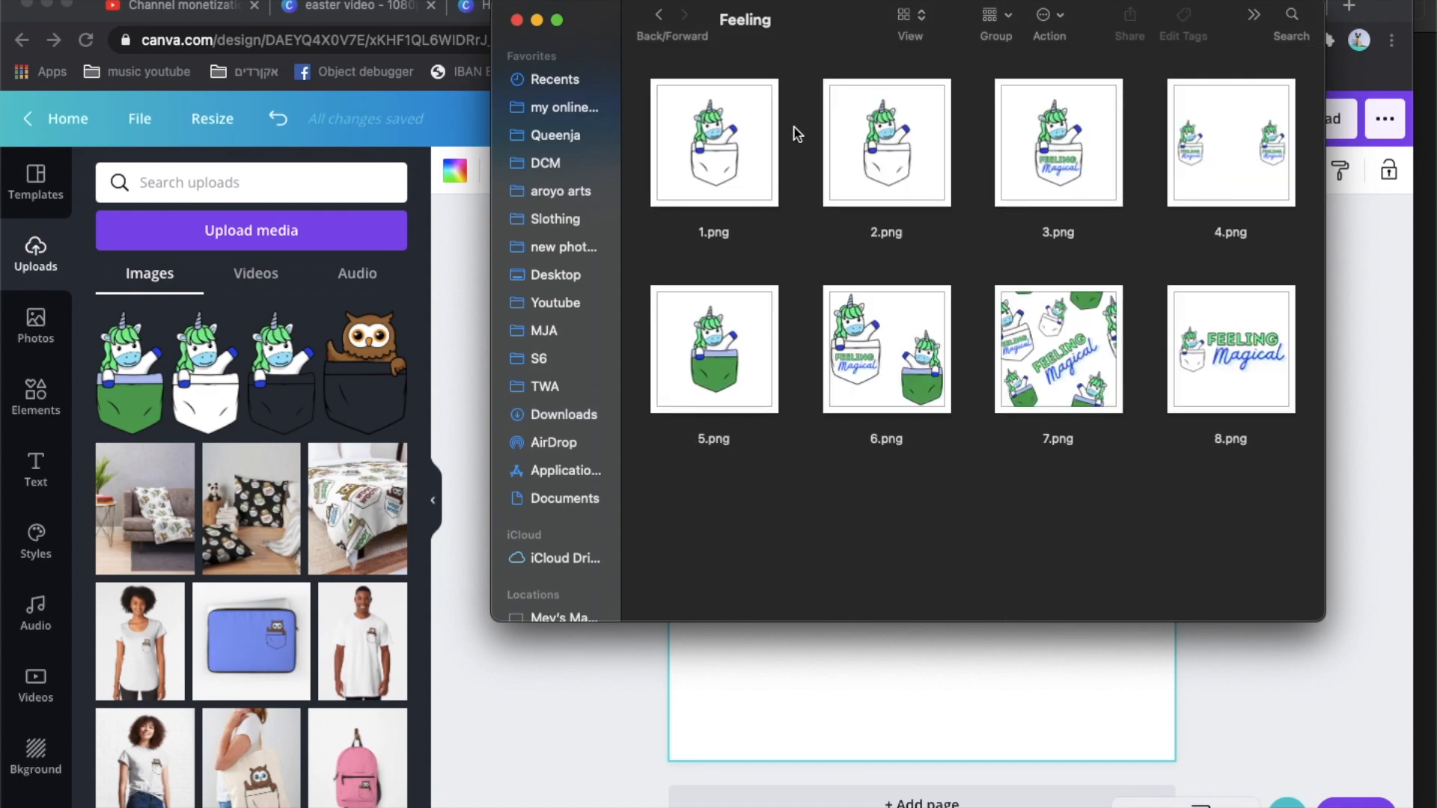
click(737, 167)
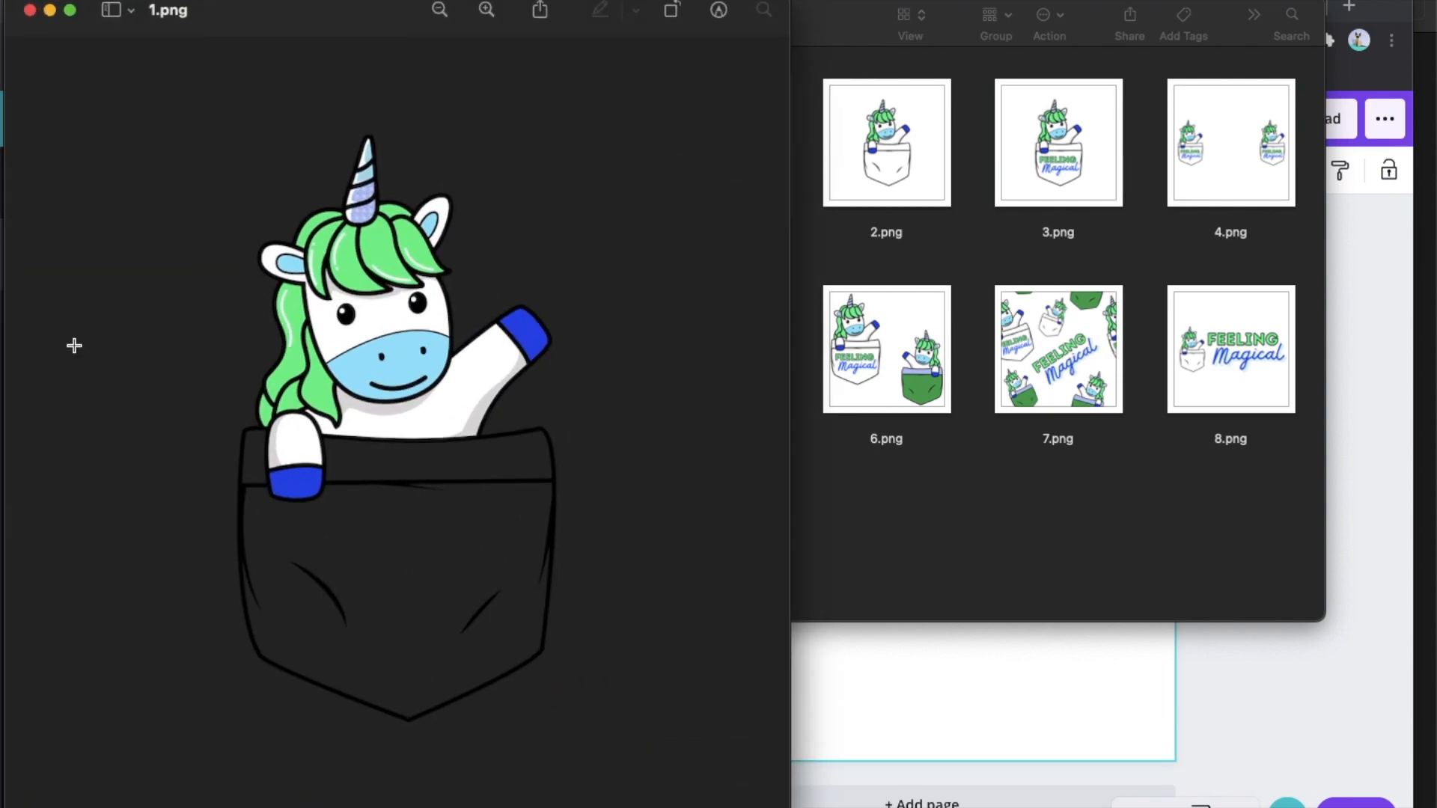
click(30, 10)
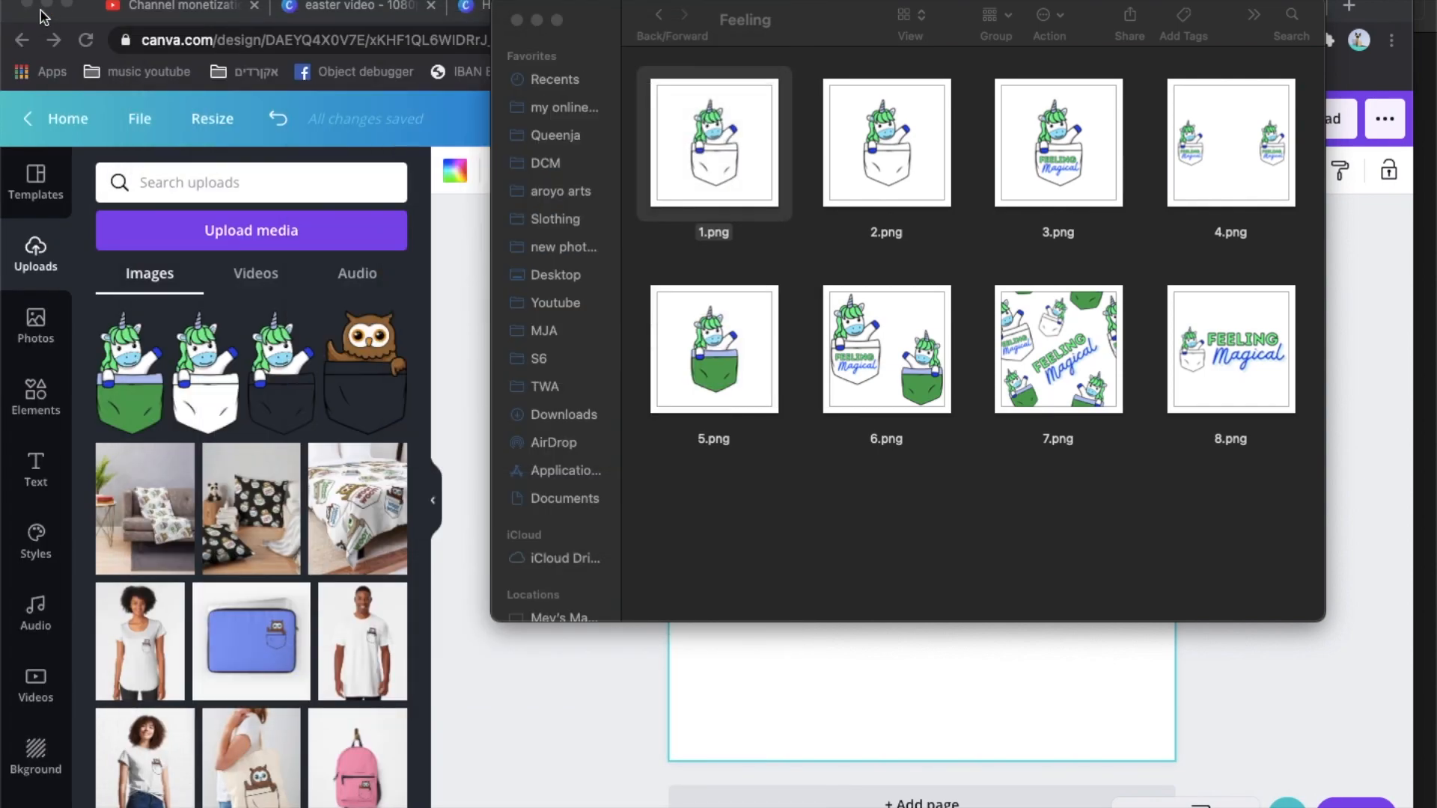
click(516, 20)
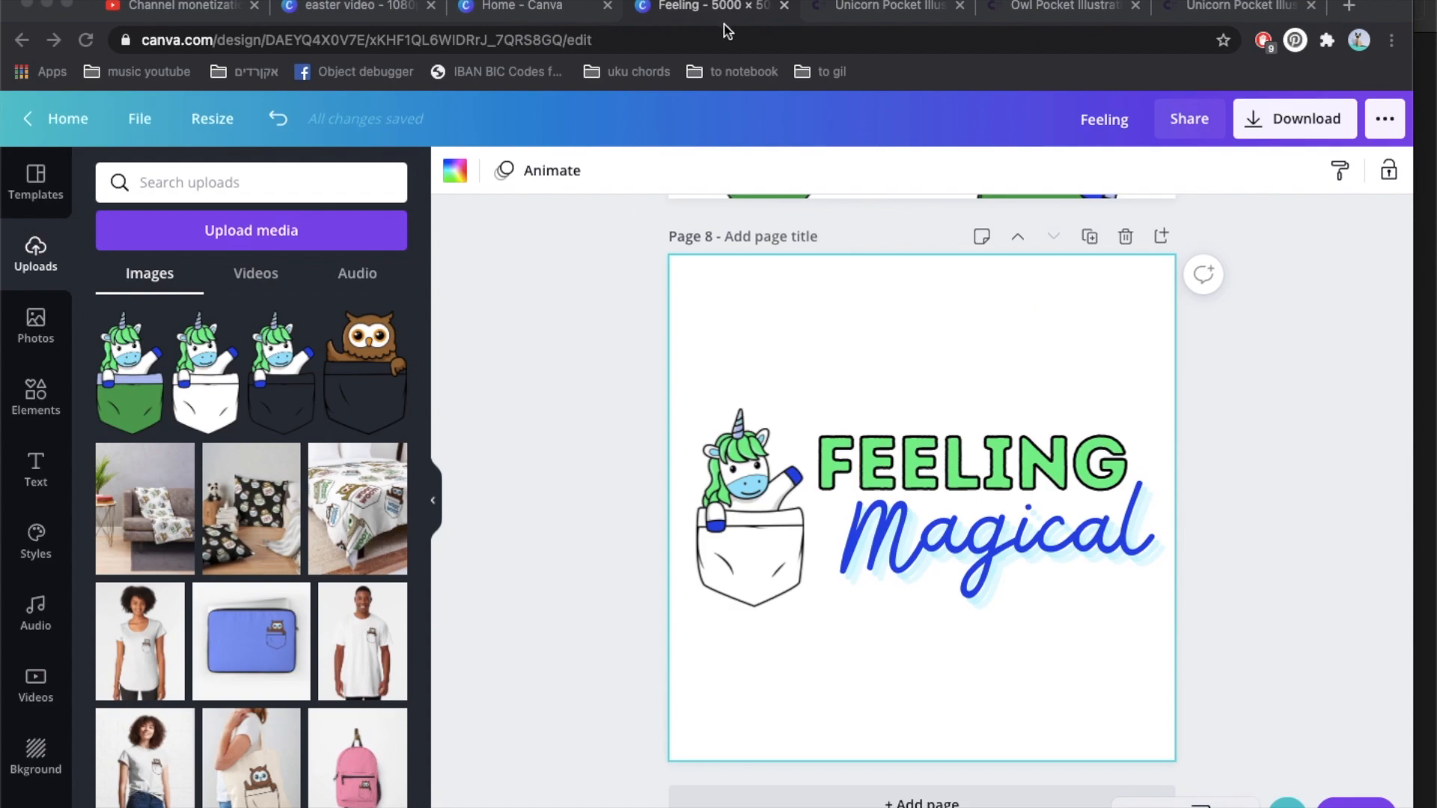
- Switch to Redbubble's Add new work page in the browser
click(733, 41)
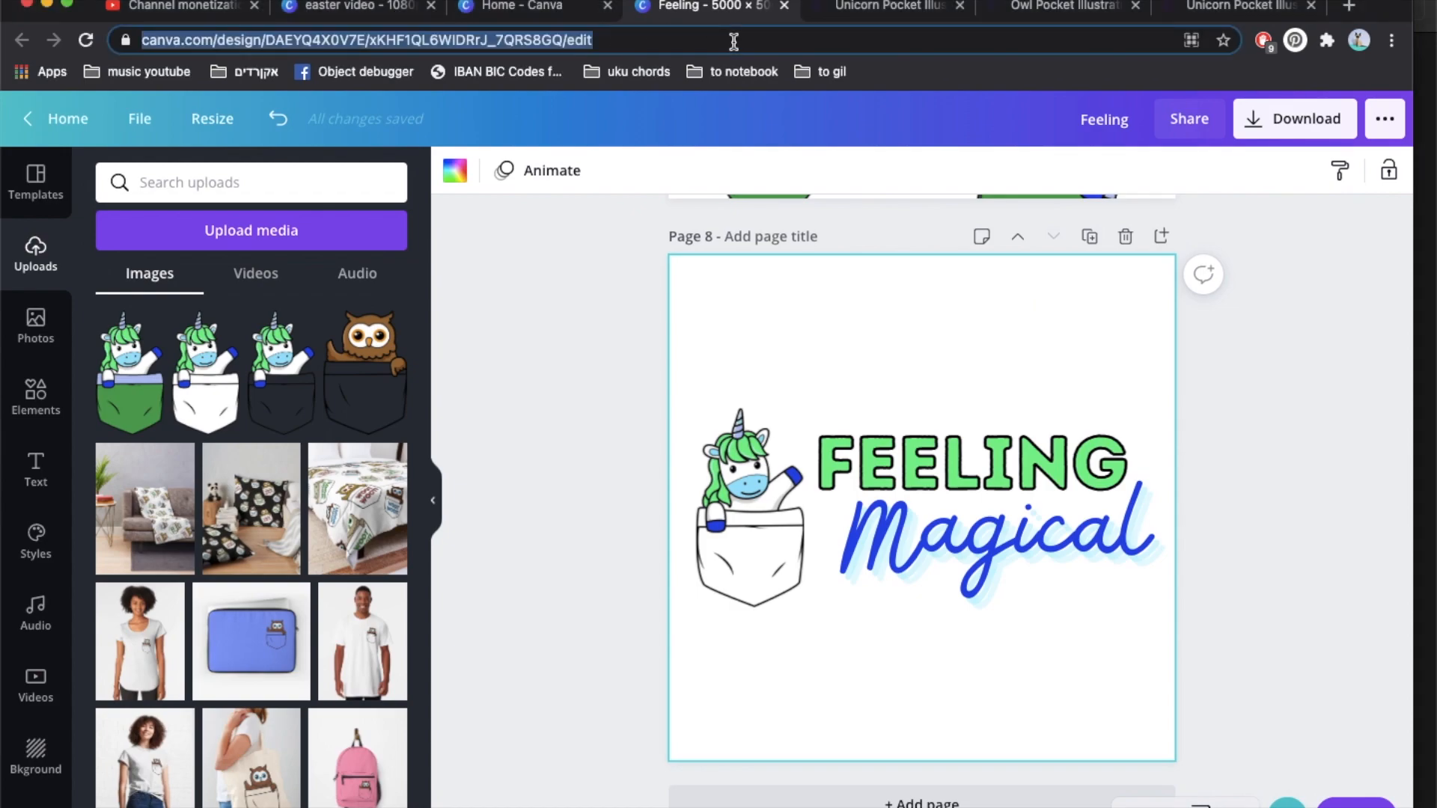
text(red)
key(Down)
key(Down)
key(Return)
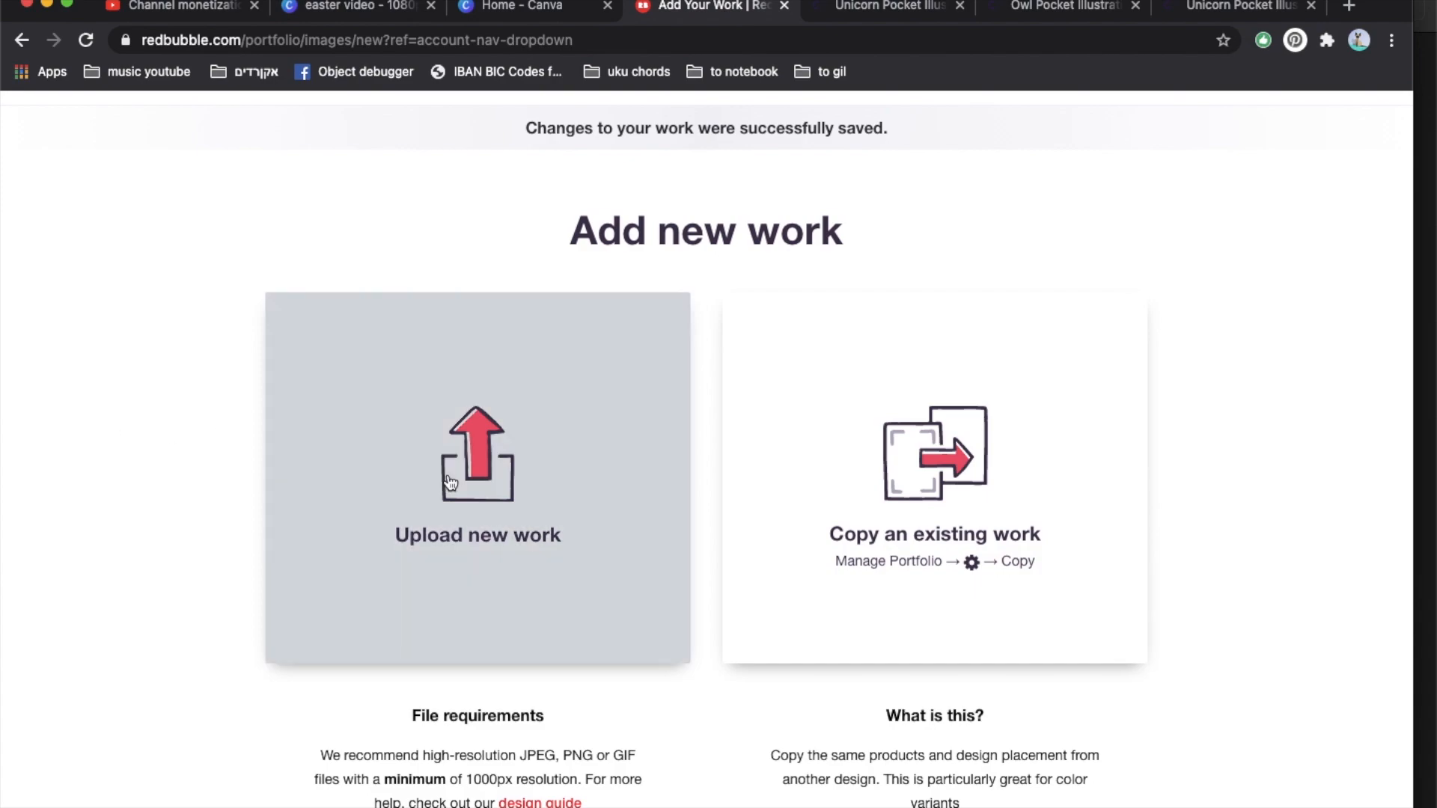
- Start uploading a new work and browse to the Downloads folder
click(447, 479)
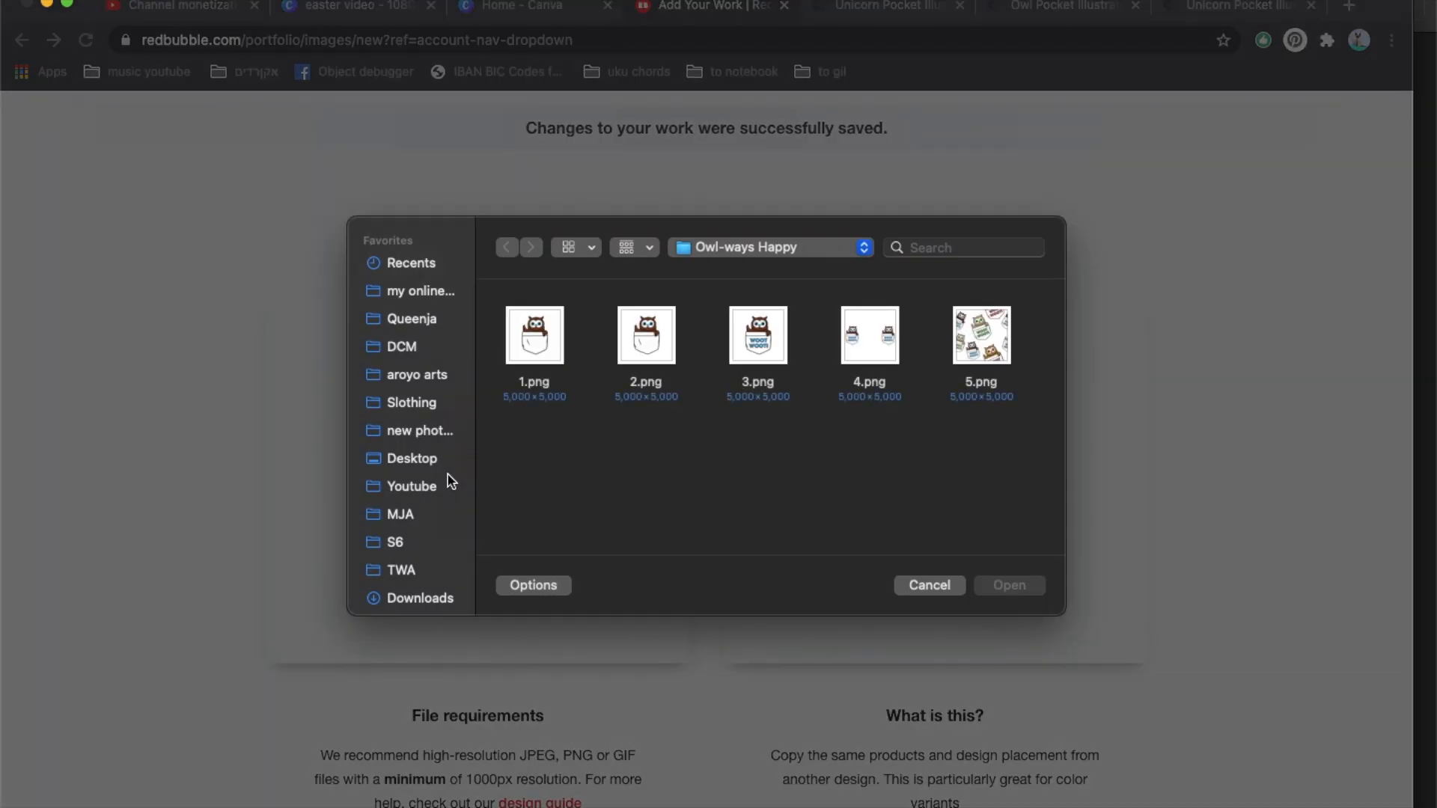
click(417, 599)
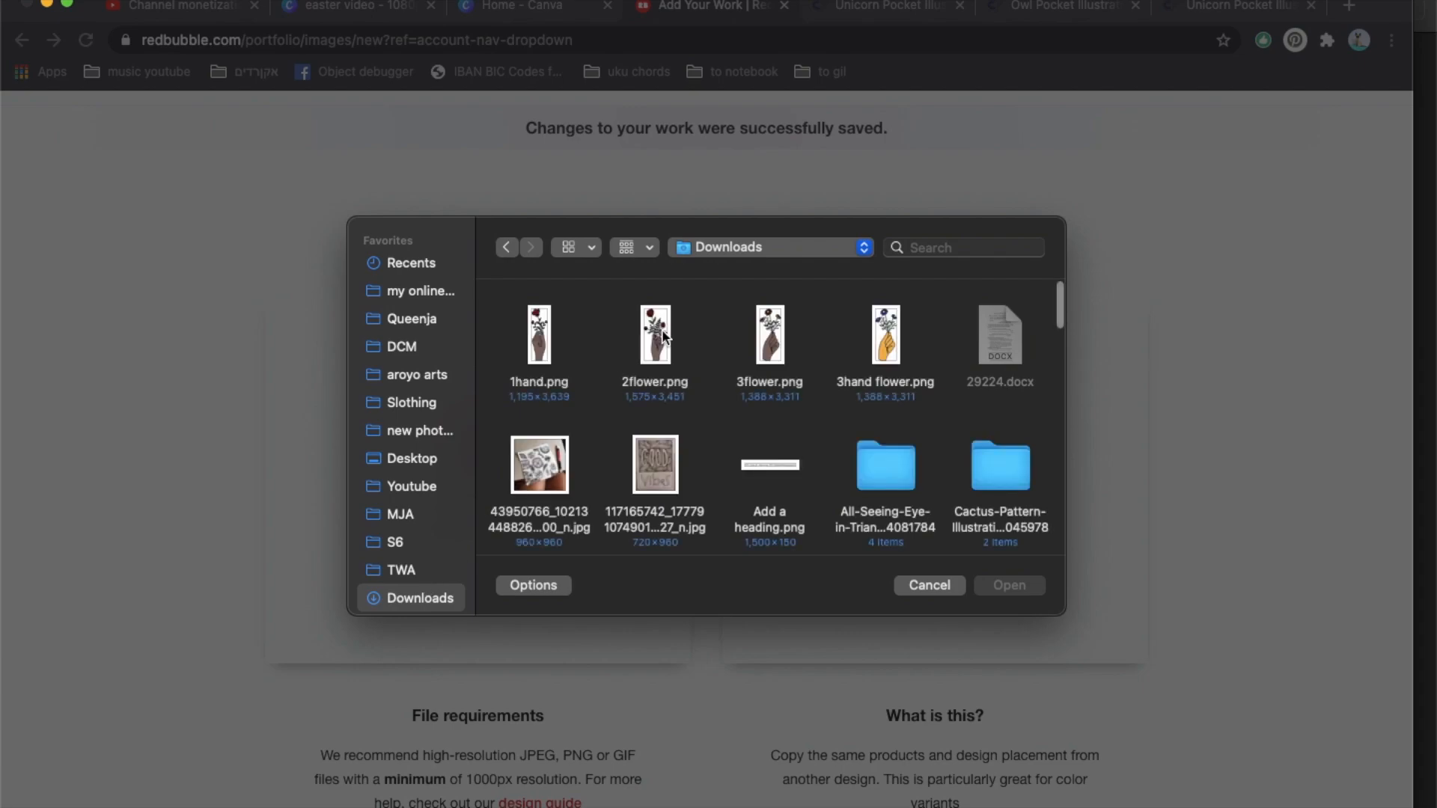
- Look through the Downloads folder, including the Unicorn-Pocket illustration subfolder, for the exported Feeling designs
scroll(928, 415, down, 5)
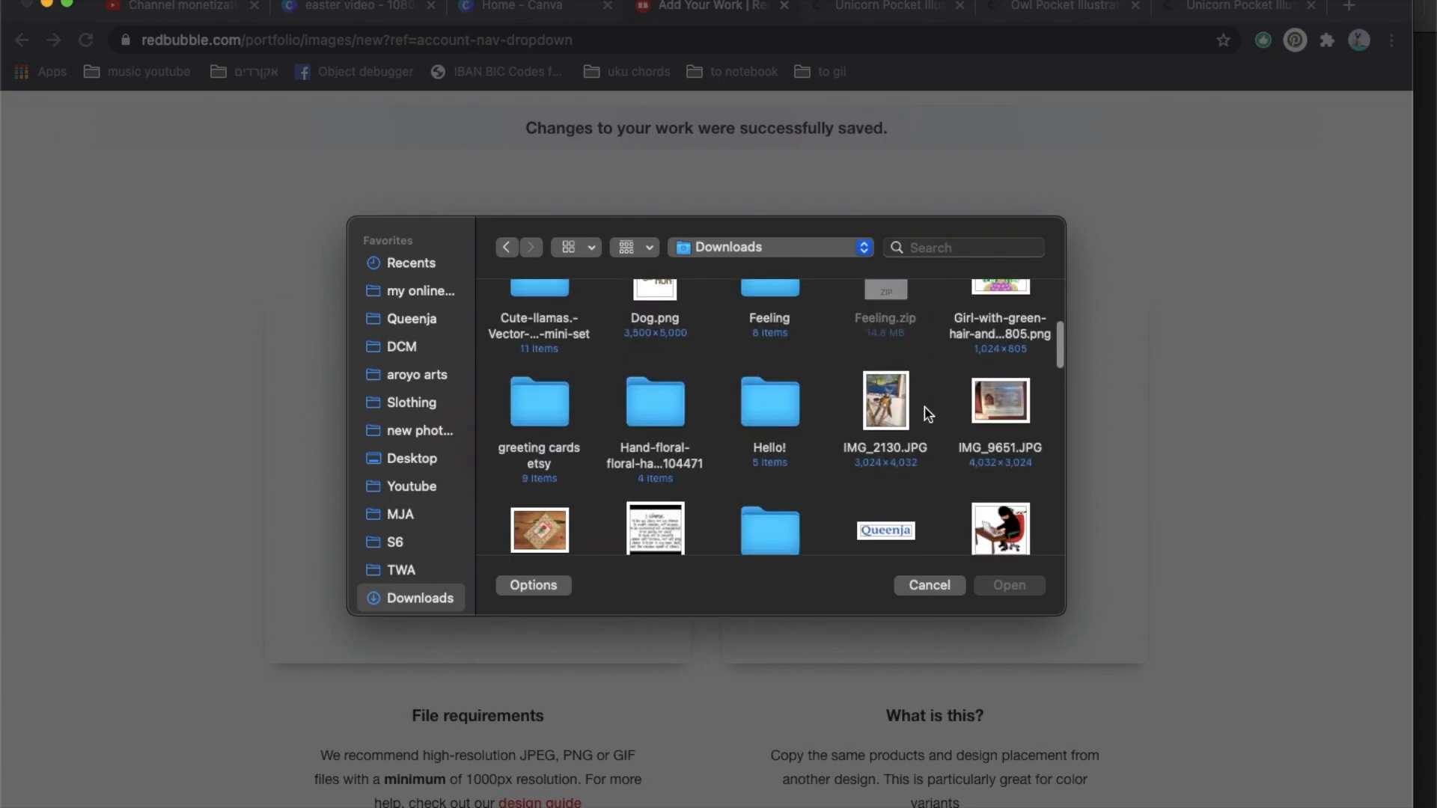
scroll(763, 424, down, 5)
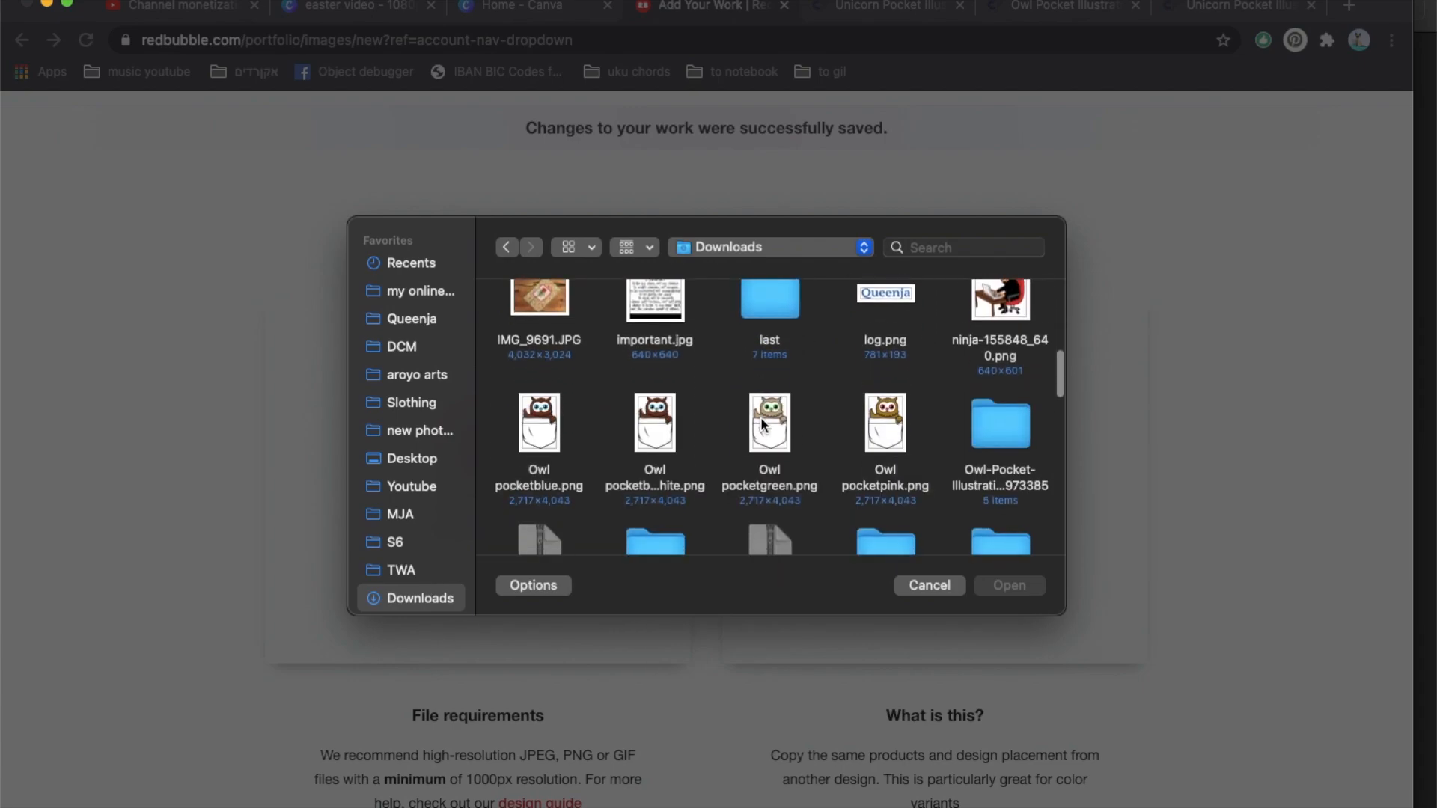
scroll(819, 384, down, 4)
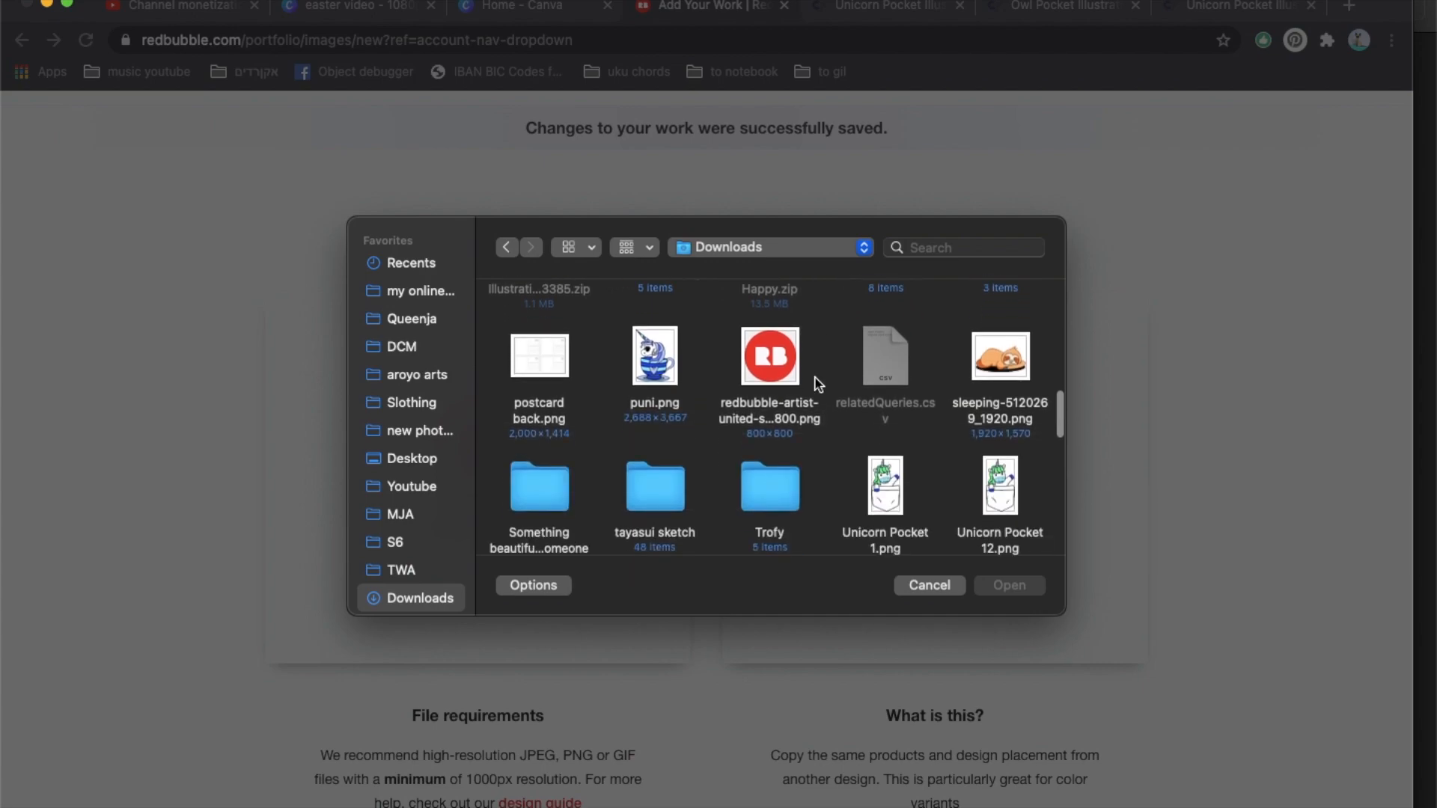
scroll(819, 385, down, 2)
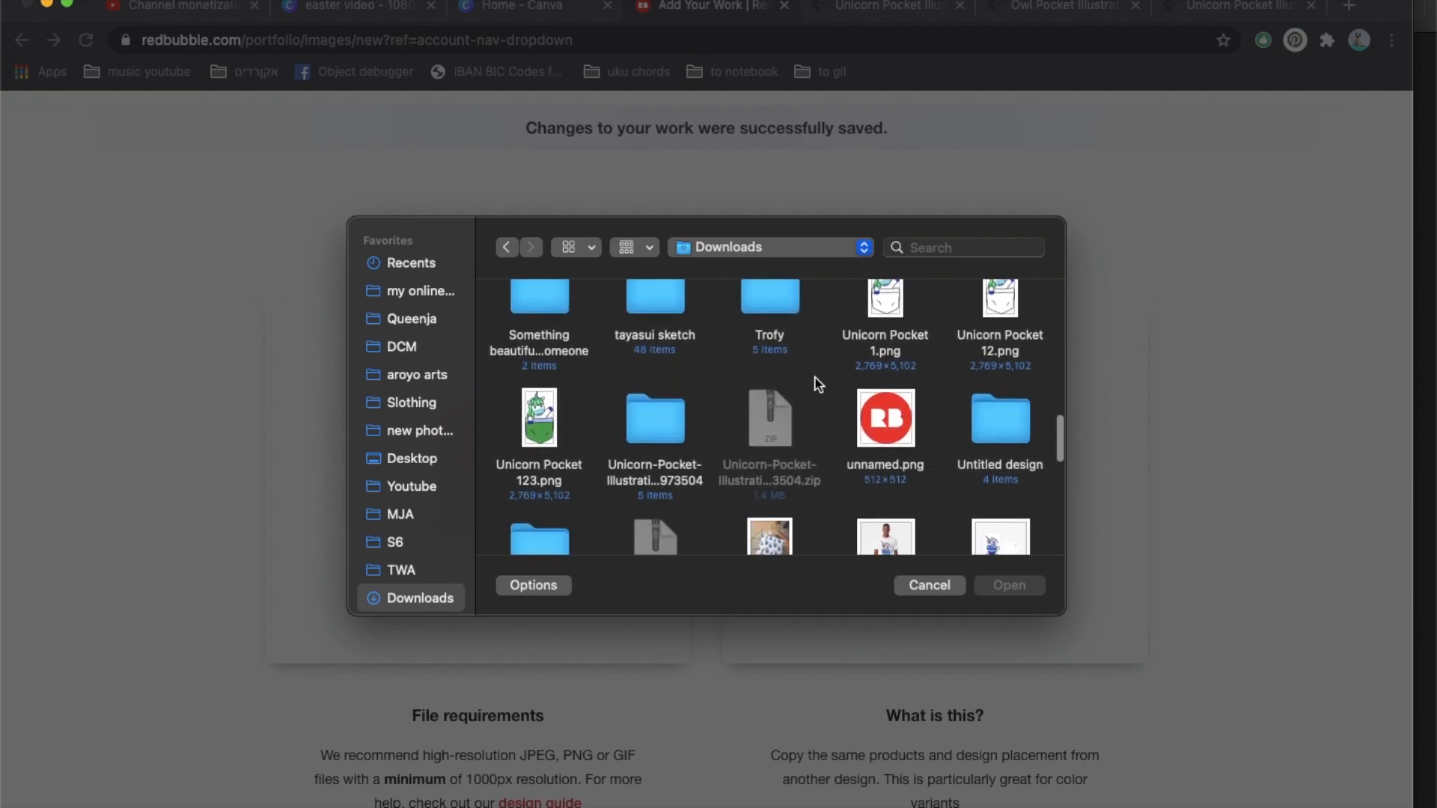
double_click(668, 420)
click(506, 247)
scroll(814, 484, down, 10)
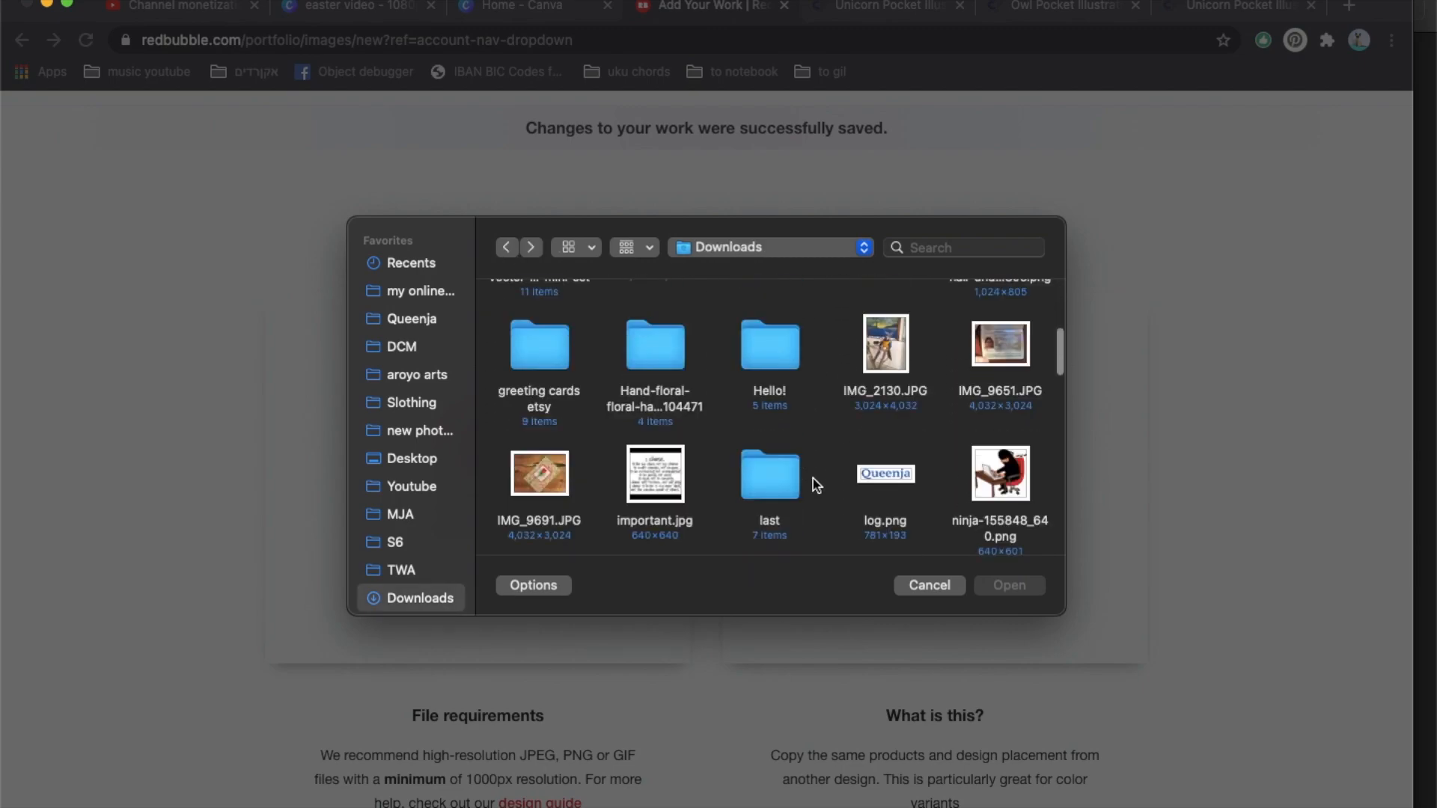
scroll(812, 484, down, 3)
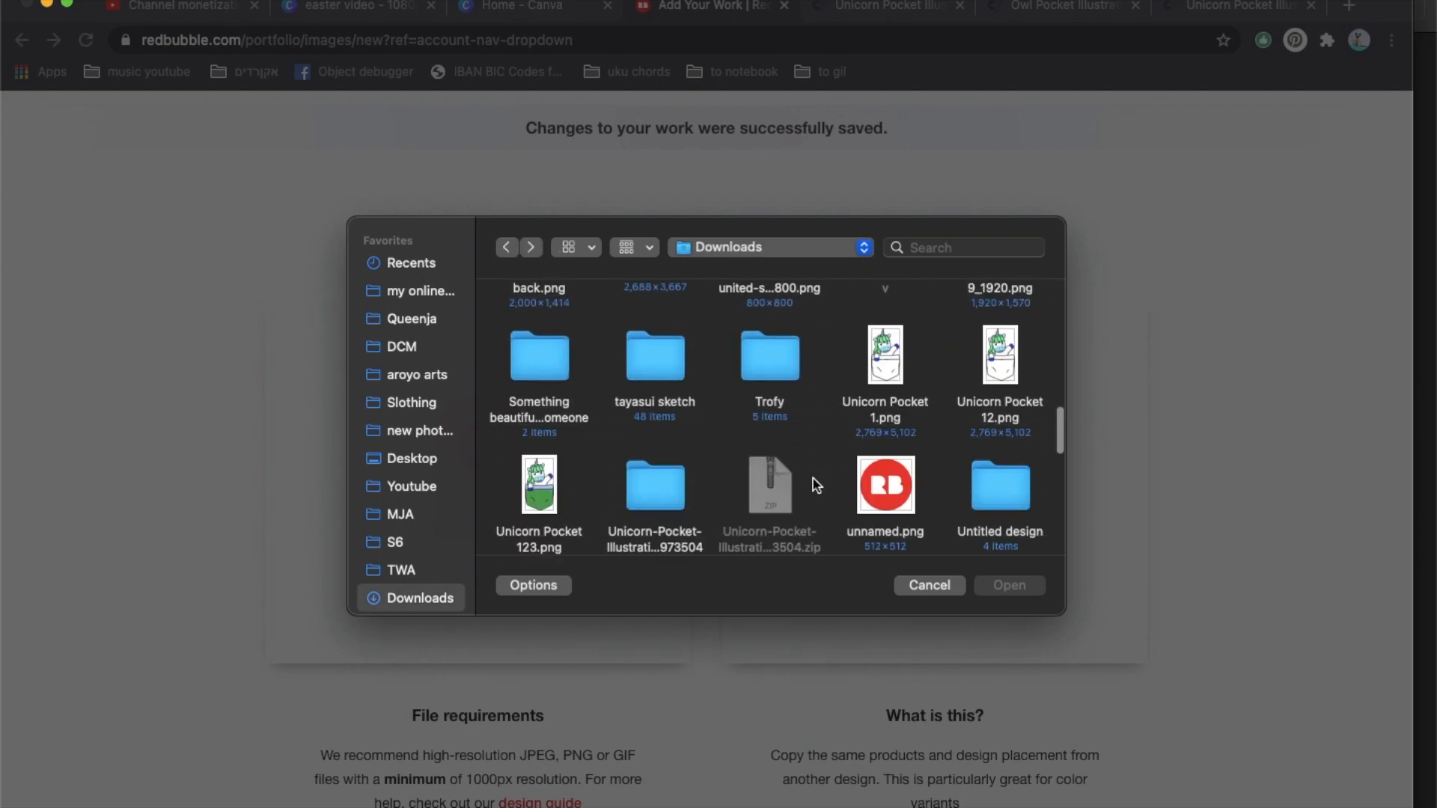
scroll(815, 386, down, 5)
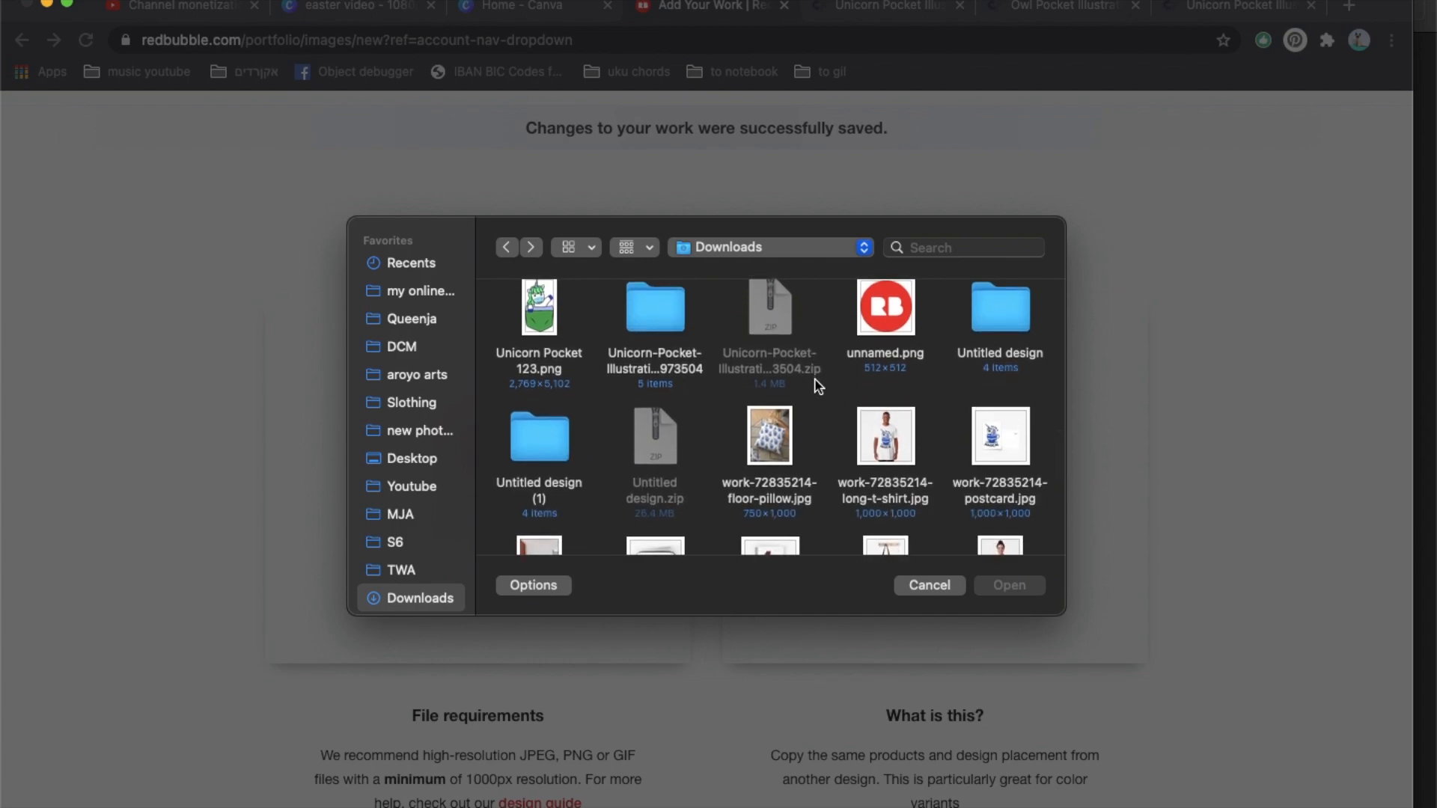
scroll(896, 424, up, 3)
scroll(750, 403, down, 6)
scroll(750, 403, down, 5)
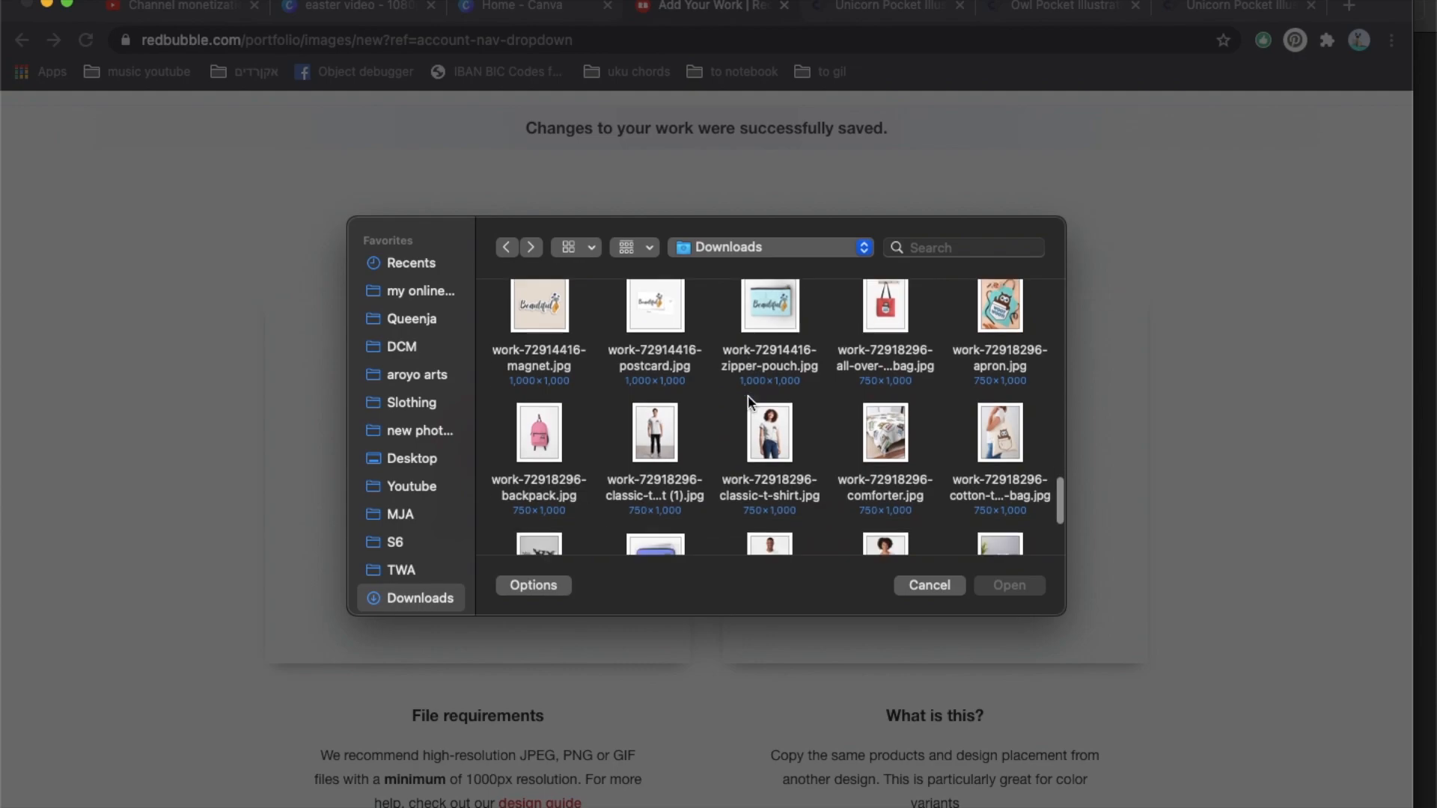
scroll(751, 403, up, 20)
scroll(749, 402, down, 3)
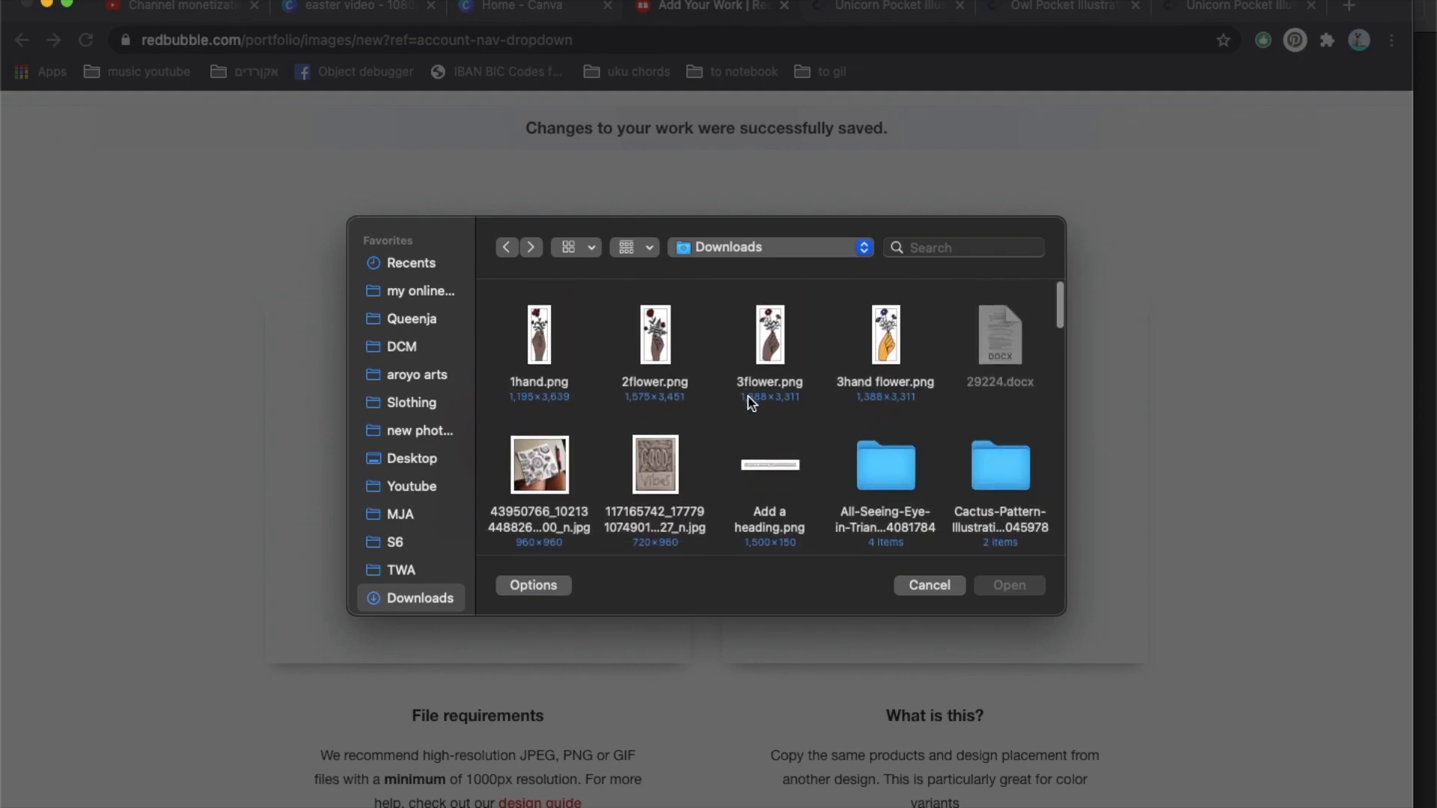
- Upload 7.png from the Feeling folder as the new work's main image
double_click(778, 433)
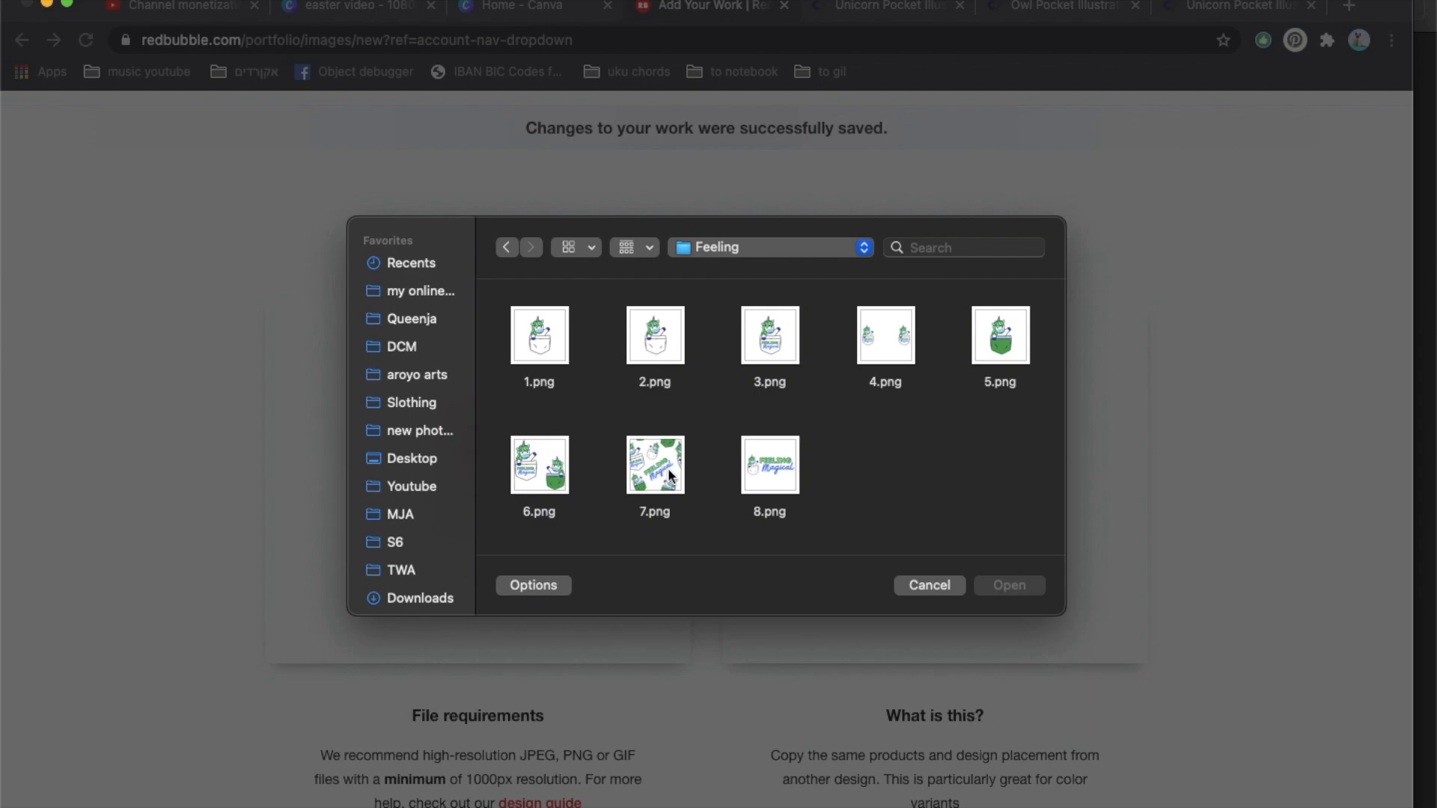
double_click(670, 476)
- Fill in the work's description with "A cute blue & green unicorn inside a pockey"
click(712, 644)
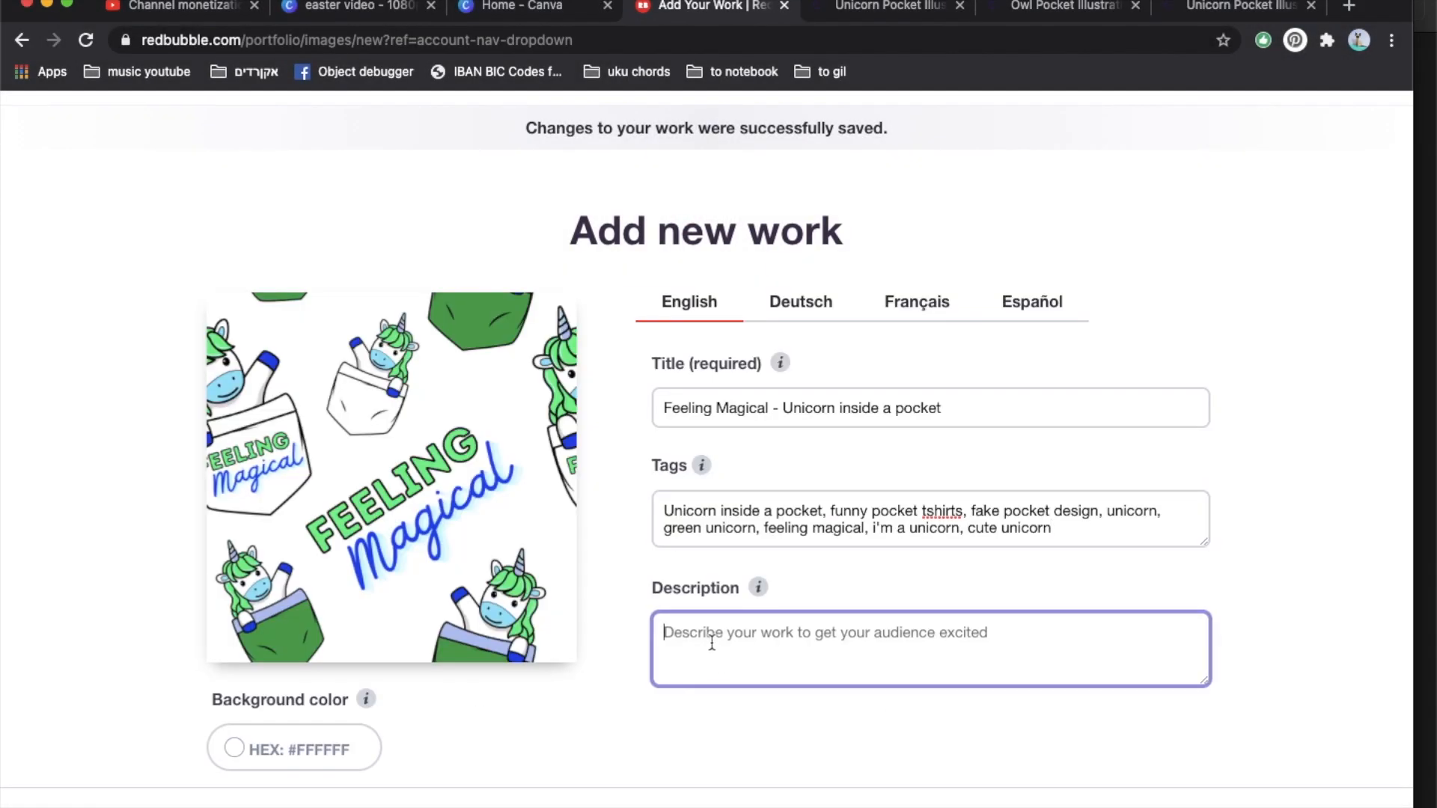
text(A cu)
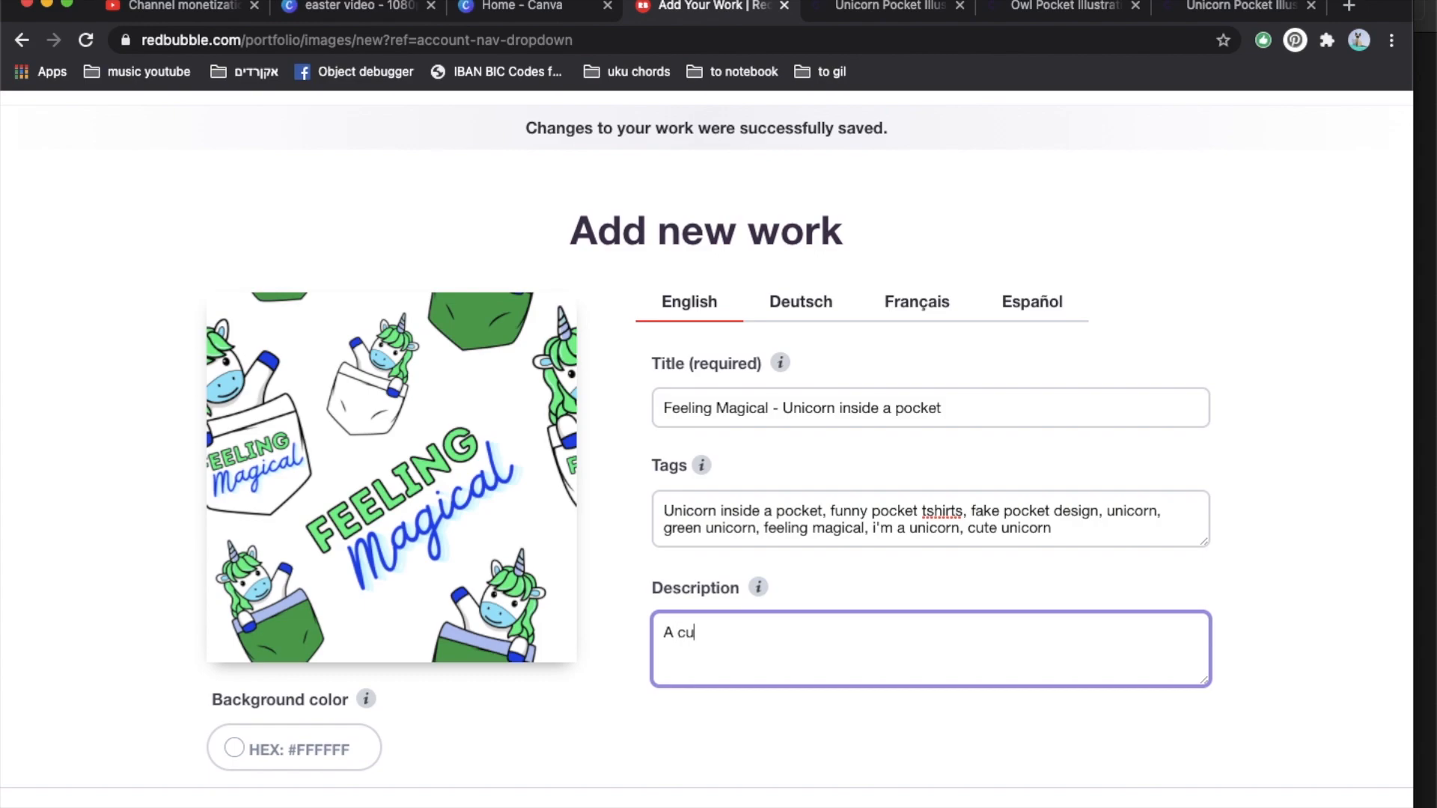
text(te blue & green unicor)
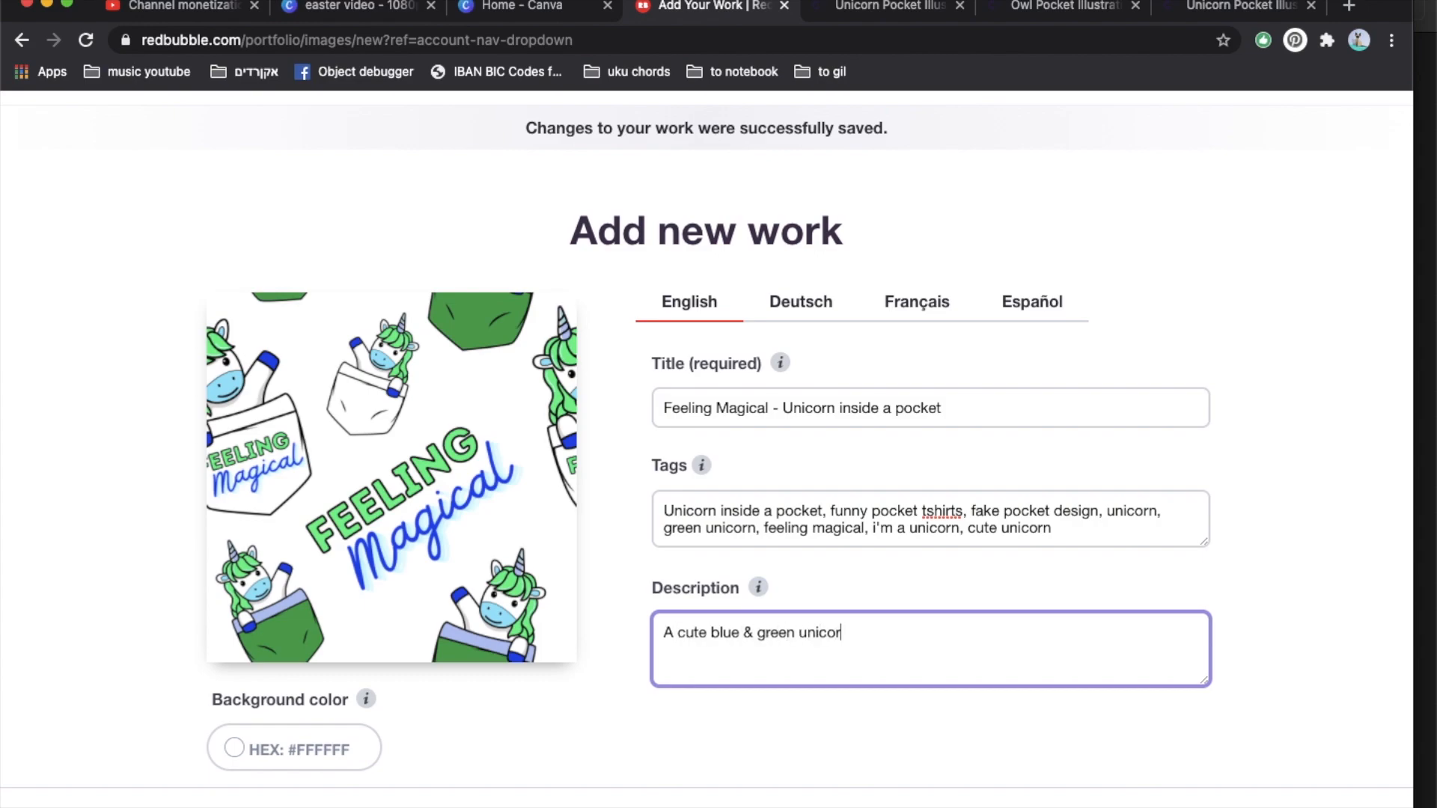
text(n inside a pocke)
key(BackSpace)
text(key)
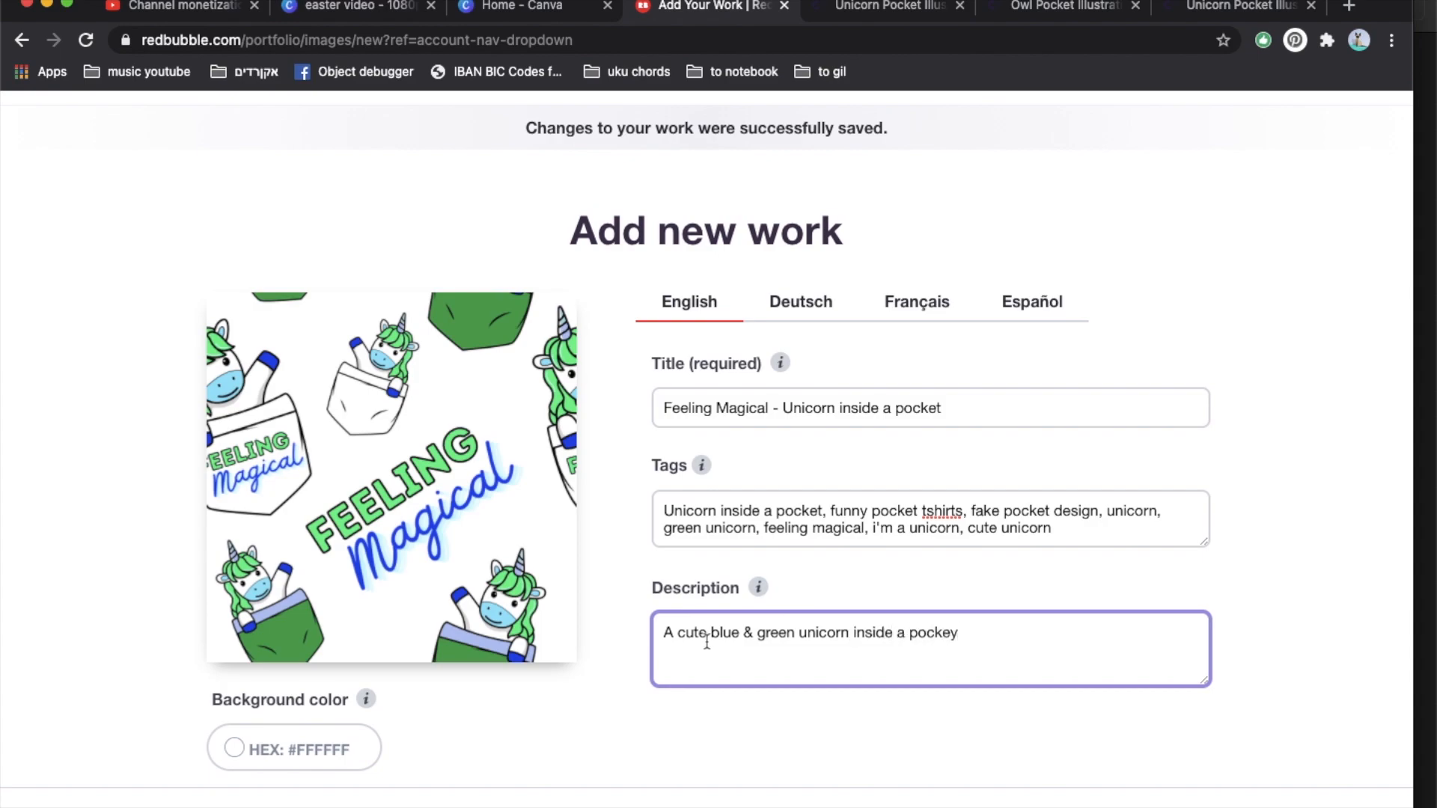
- Scale the Sleeveless Tops image to 41%, repeat it as a Regular grid pattern and reposition it on the top
scroll(515, 361, down, 10)
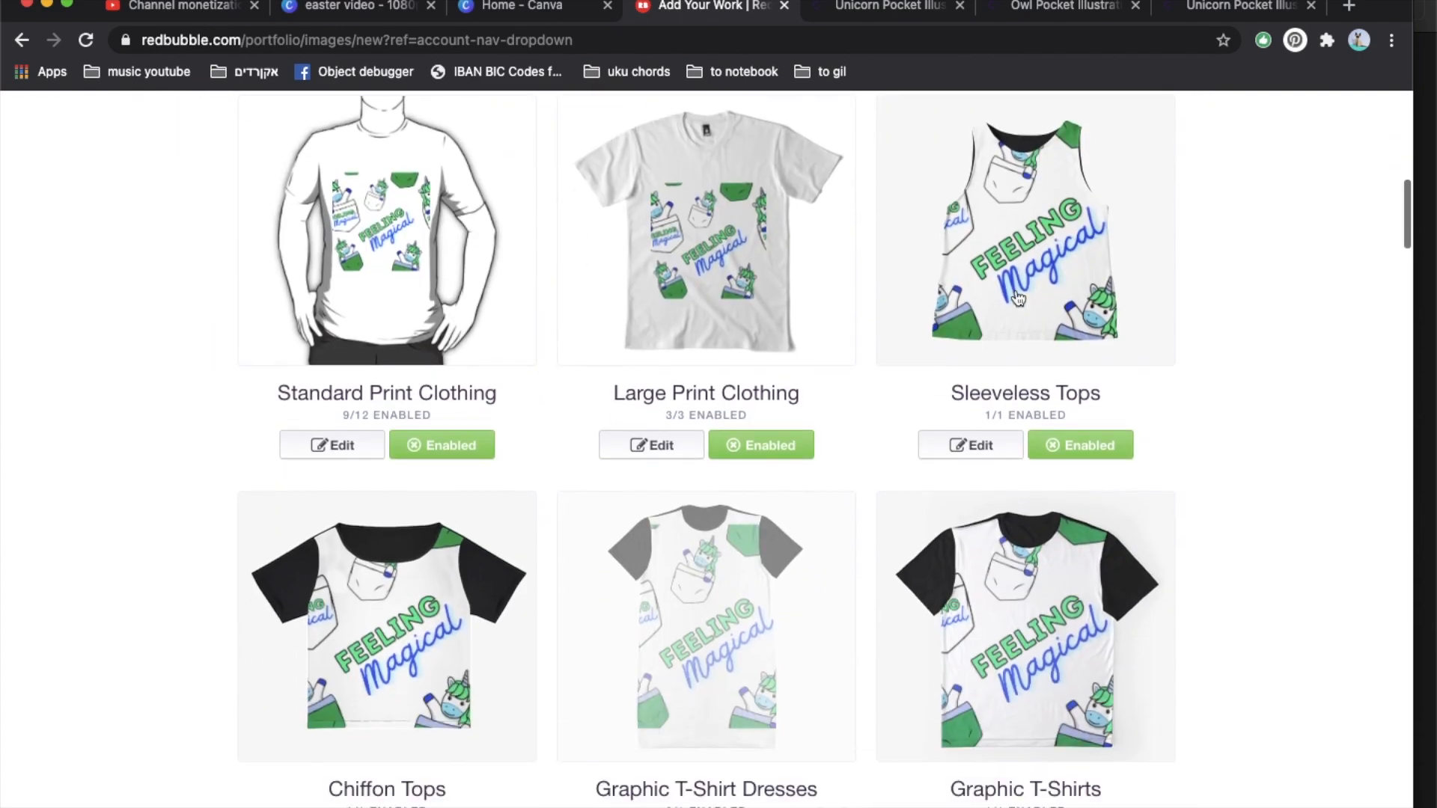
click(1018, 298)
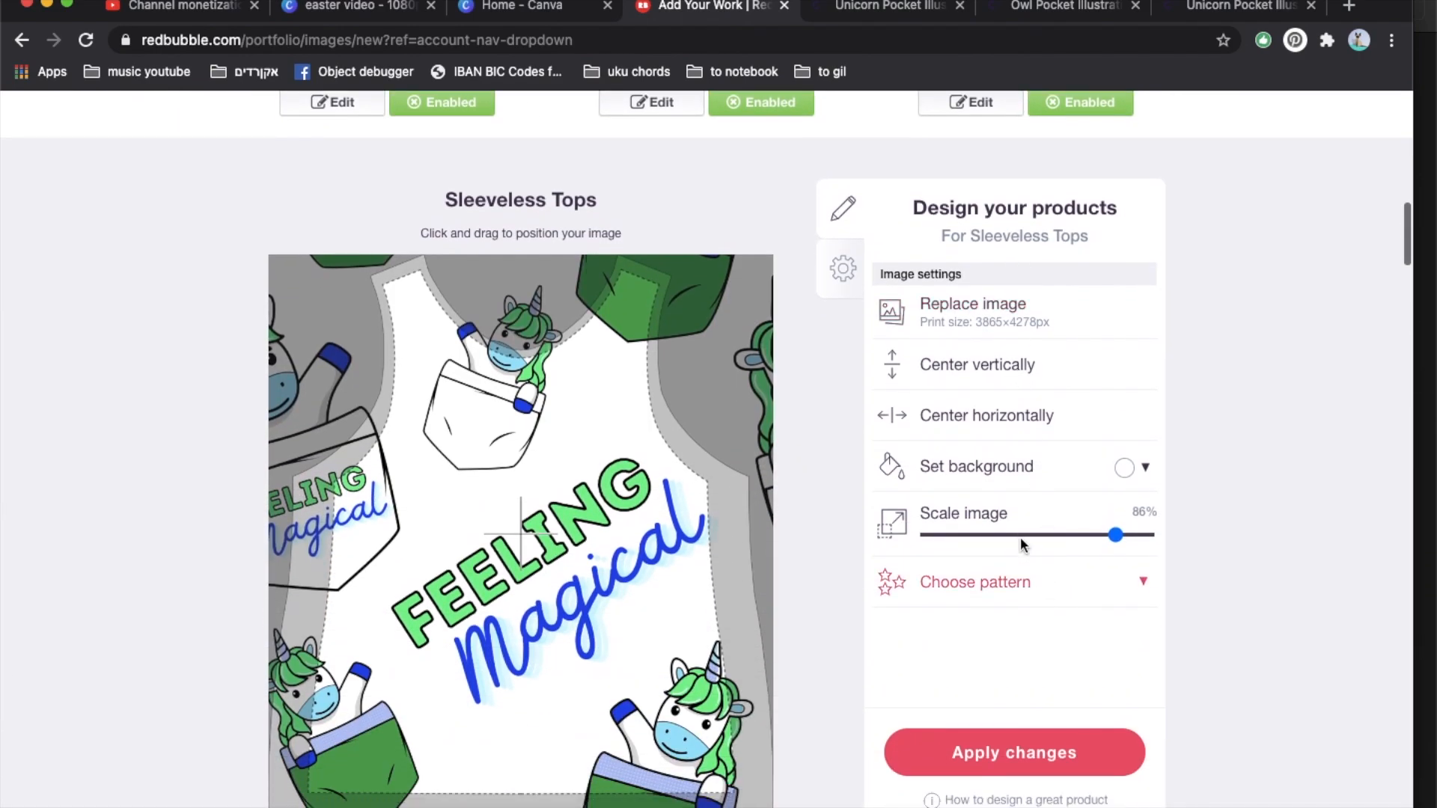
click(1022, 536)
click(1003, 575)
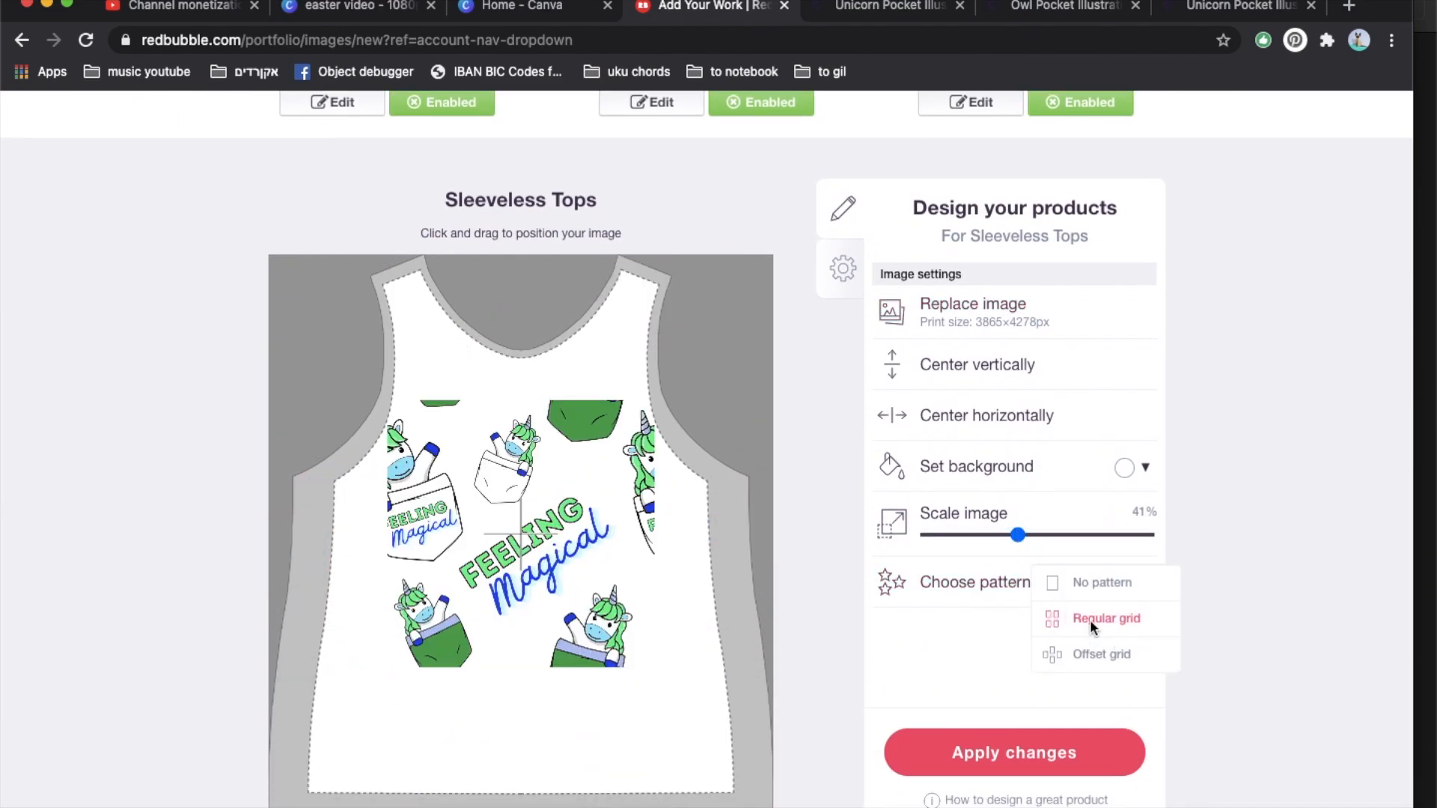
click(1096, 621)
drag(687, 586, 514, 719)
- Replace the Standard Print Clothing image with 1.png from the Feeling folder
scroll(1055, 366, up, 6)
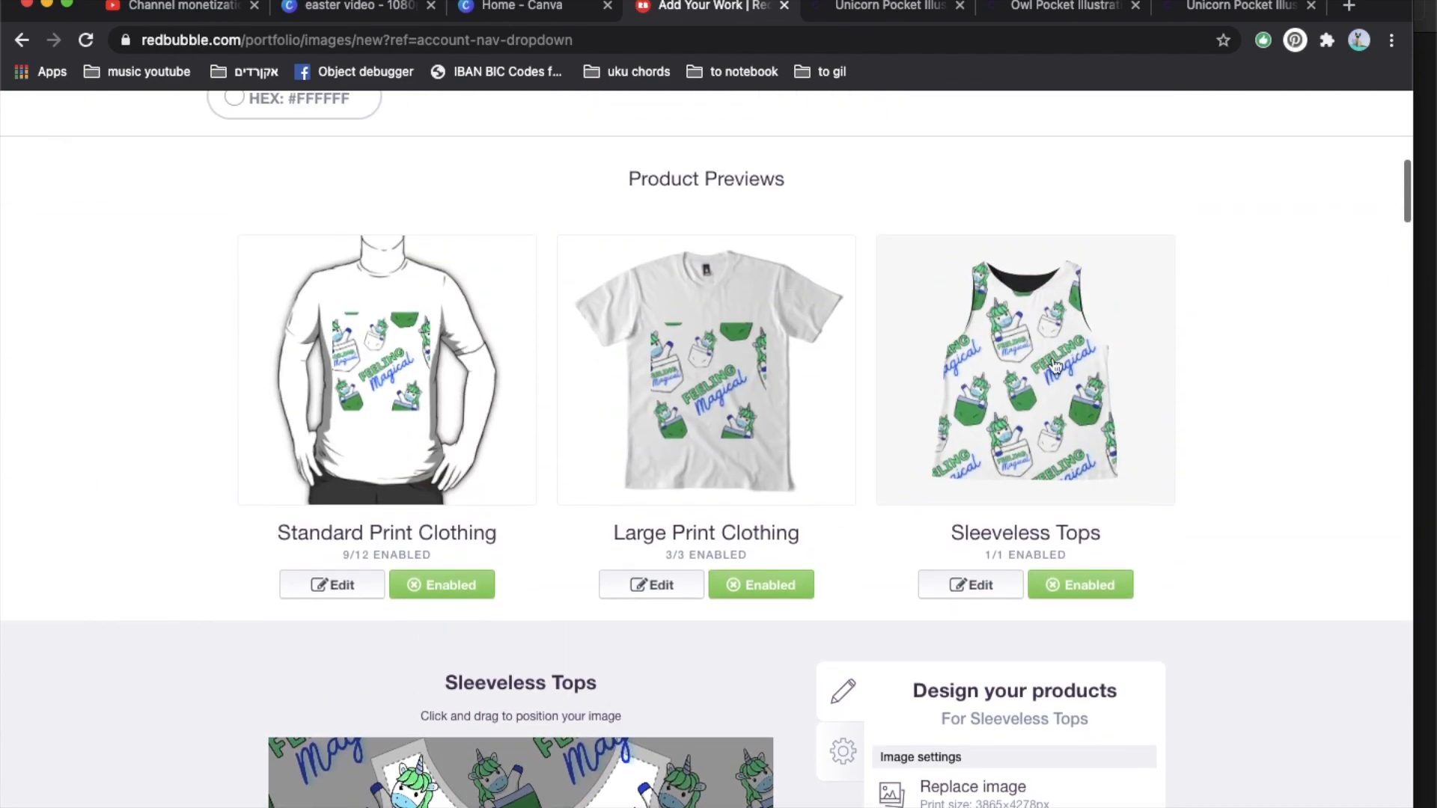
click(386, 384)
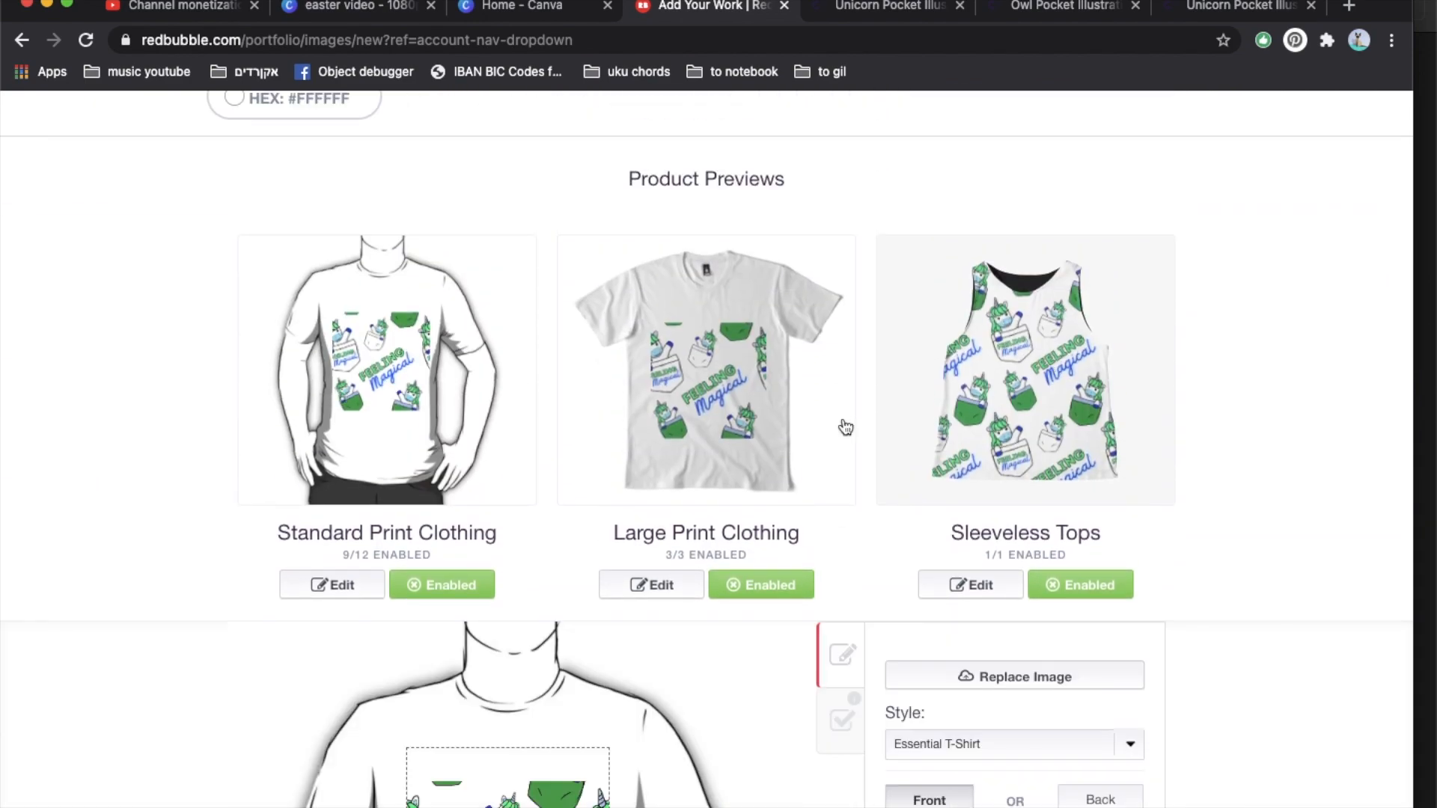
scroll(883, 420, down, 4)
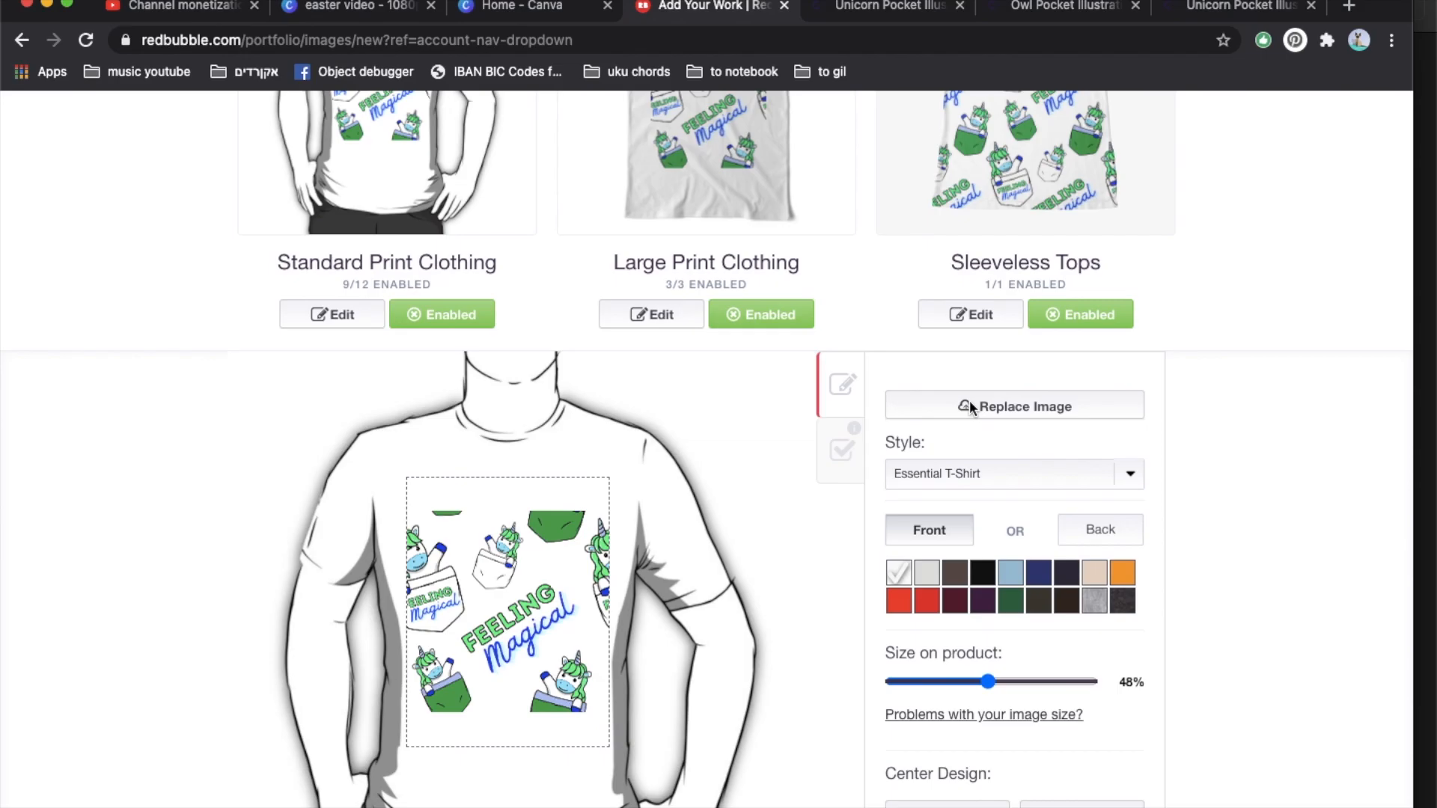
click(969, 405)
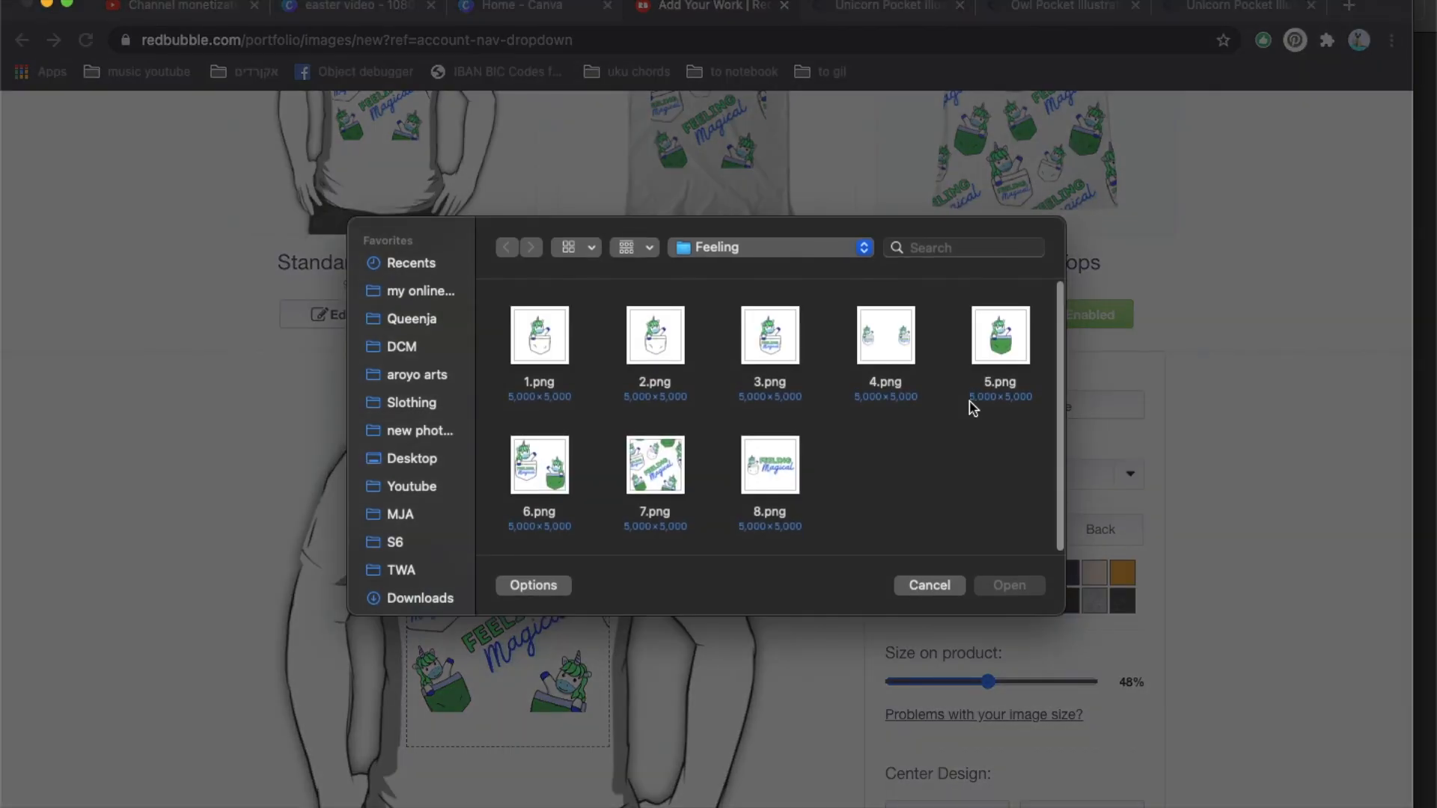
double_click(553, 345)
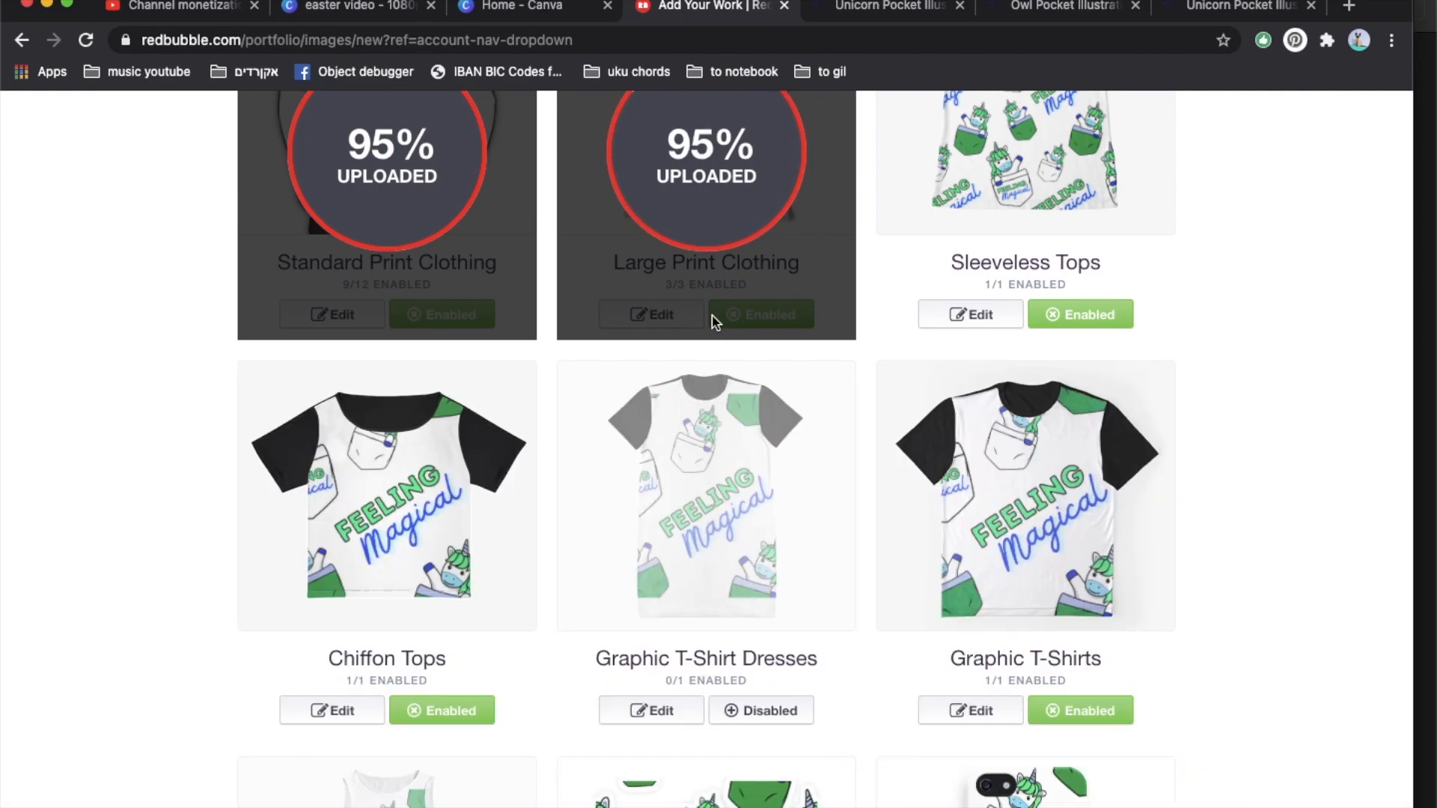
- Open the Chiffon Tops design settings and replace the product's image
scroll(712, 315, down, 2)
scroll(712, 315, up, 3)
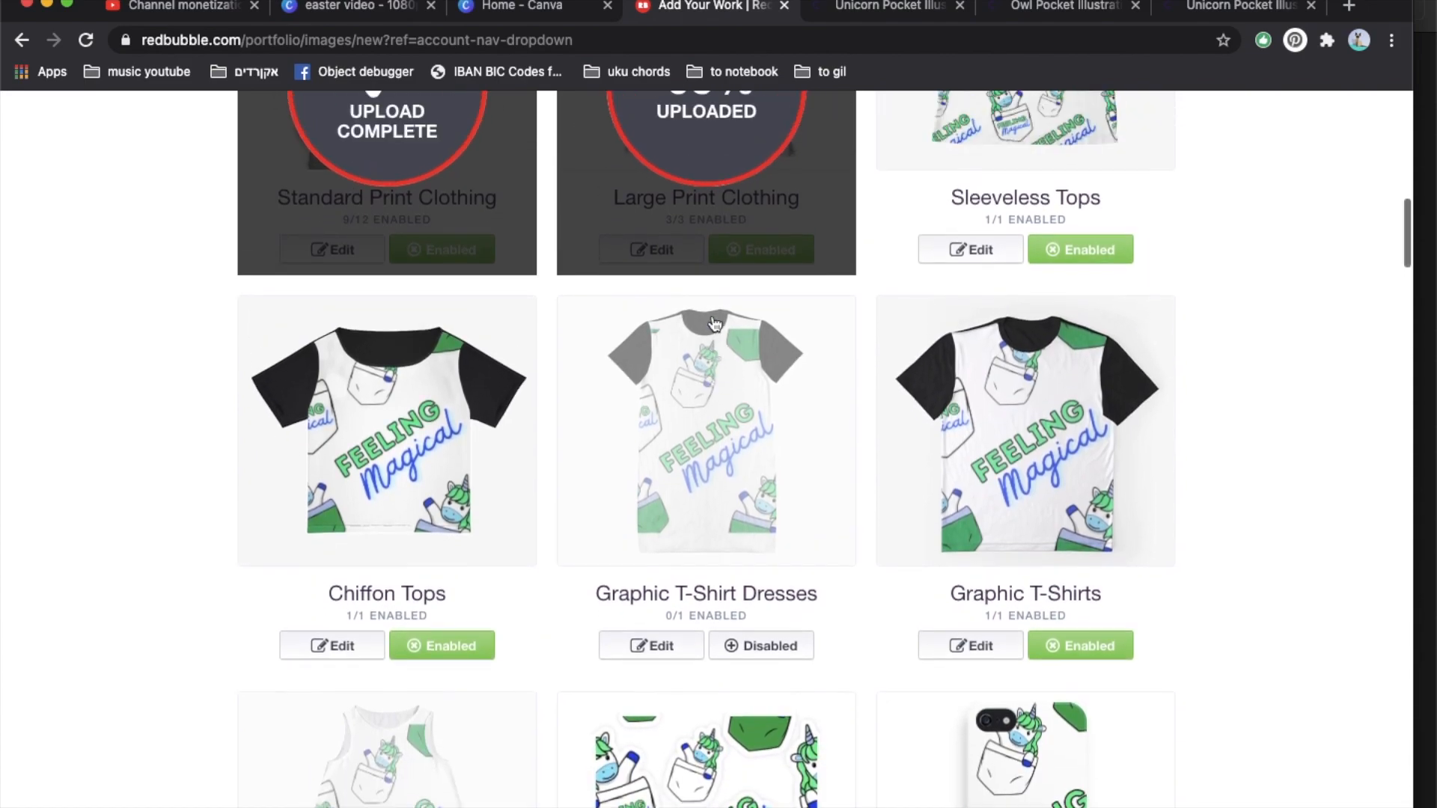
click(1046, 251)
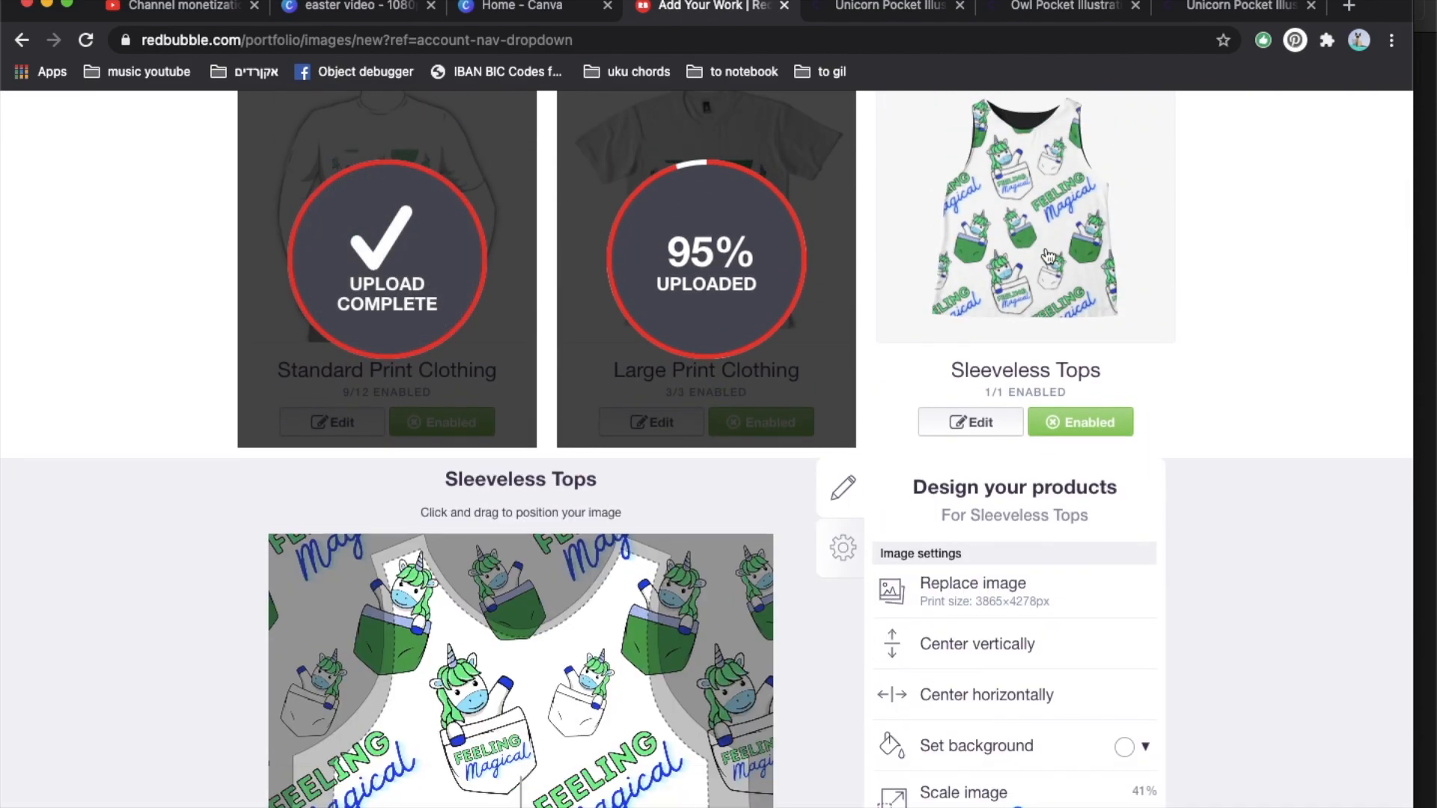
scroll(500, 521, down, 3)
click(500, 520)
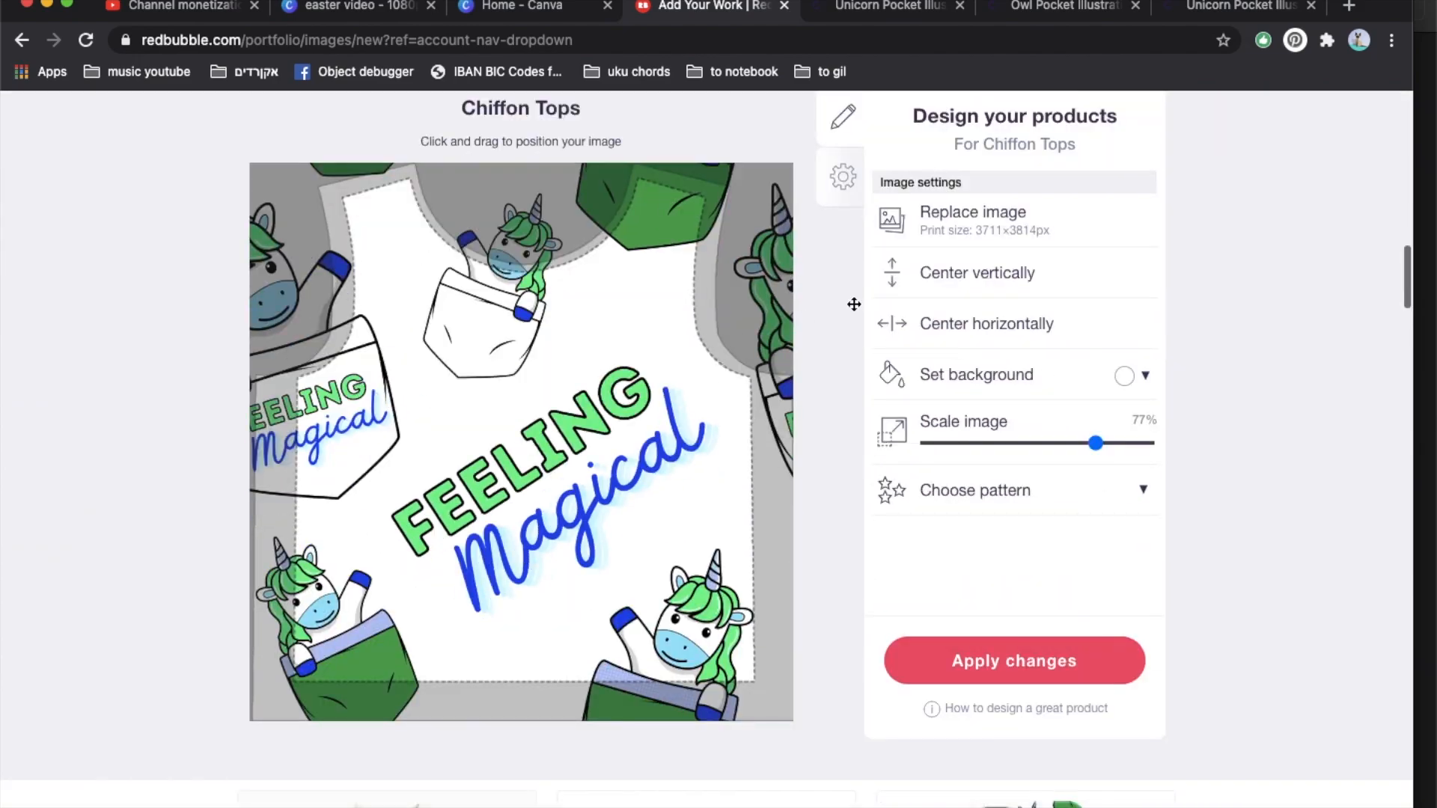
click(943, 217)
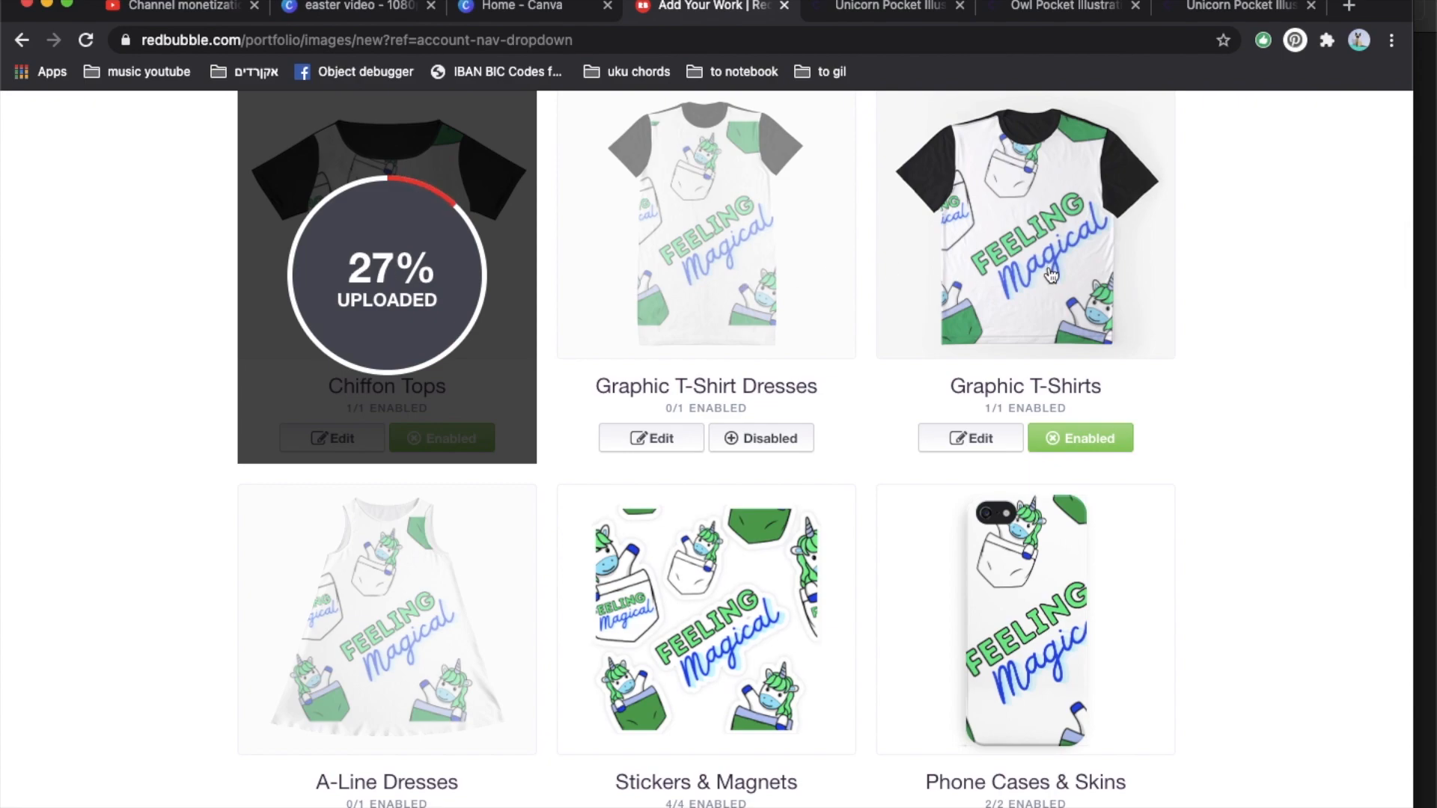
- Replace the Graphic T-Shirts image with 3.png and the Stickers & Magnets image with 6.png from the Feeling folder
click(1051, 275)
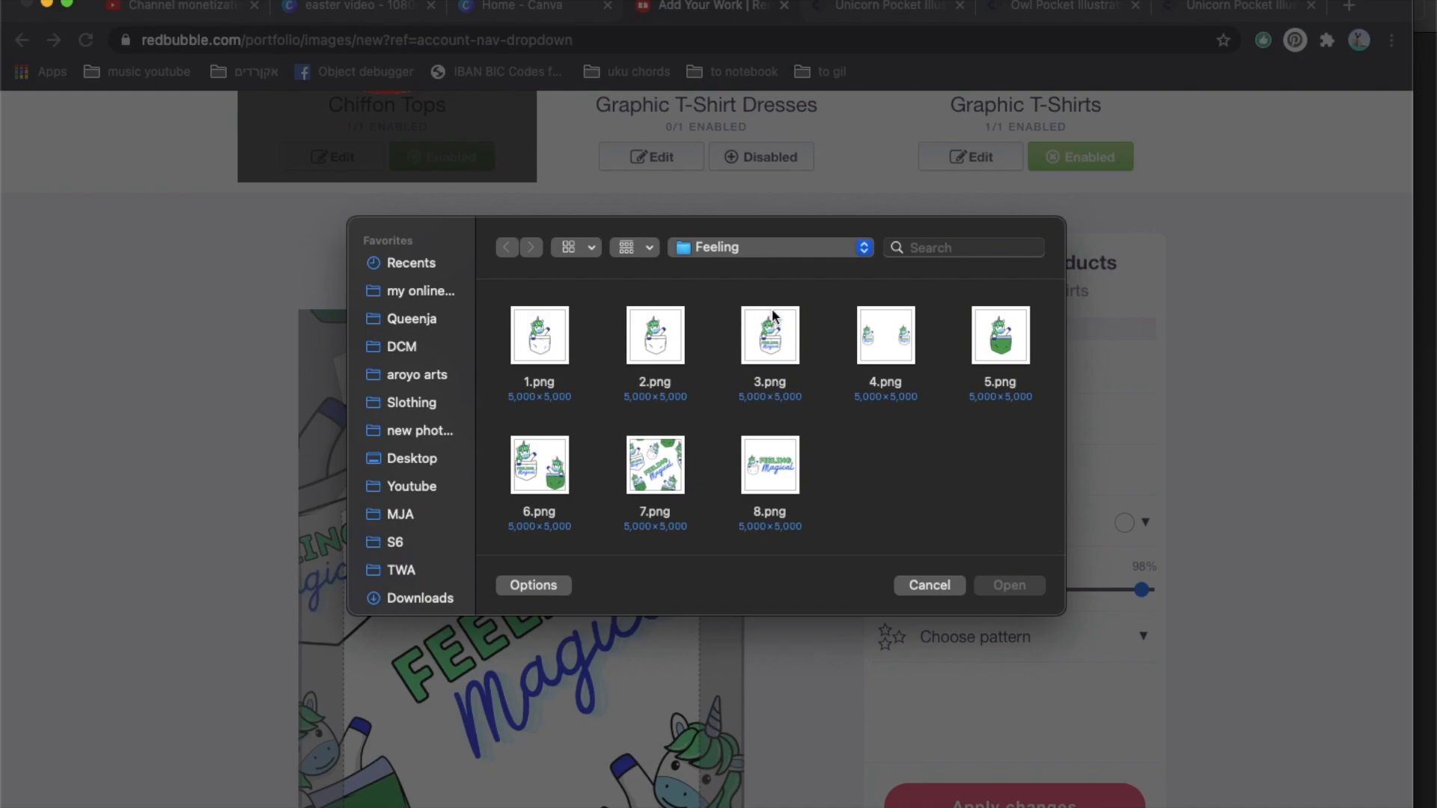
double_click(768, 346)
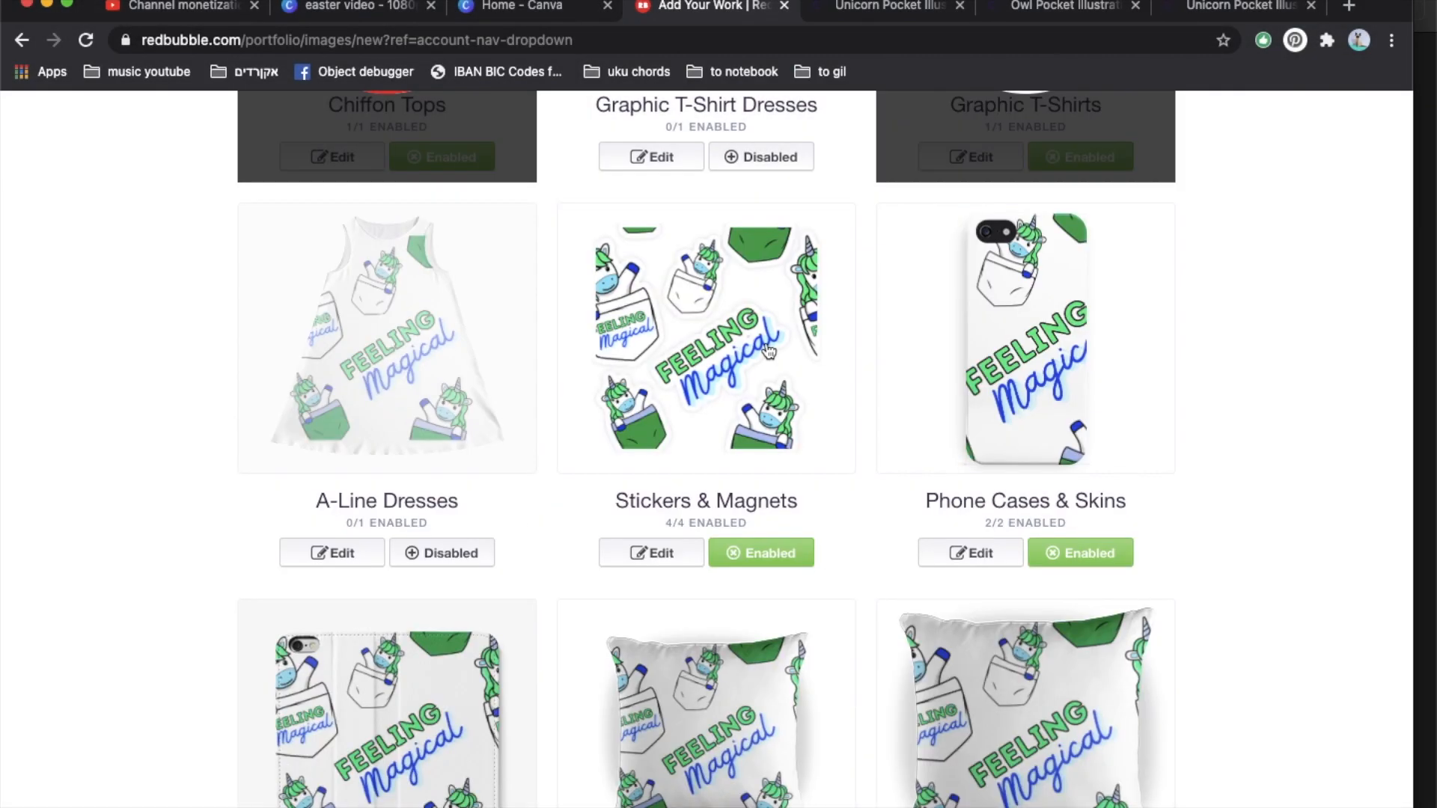
click(722, 363)
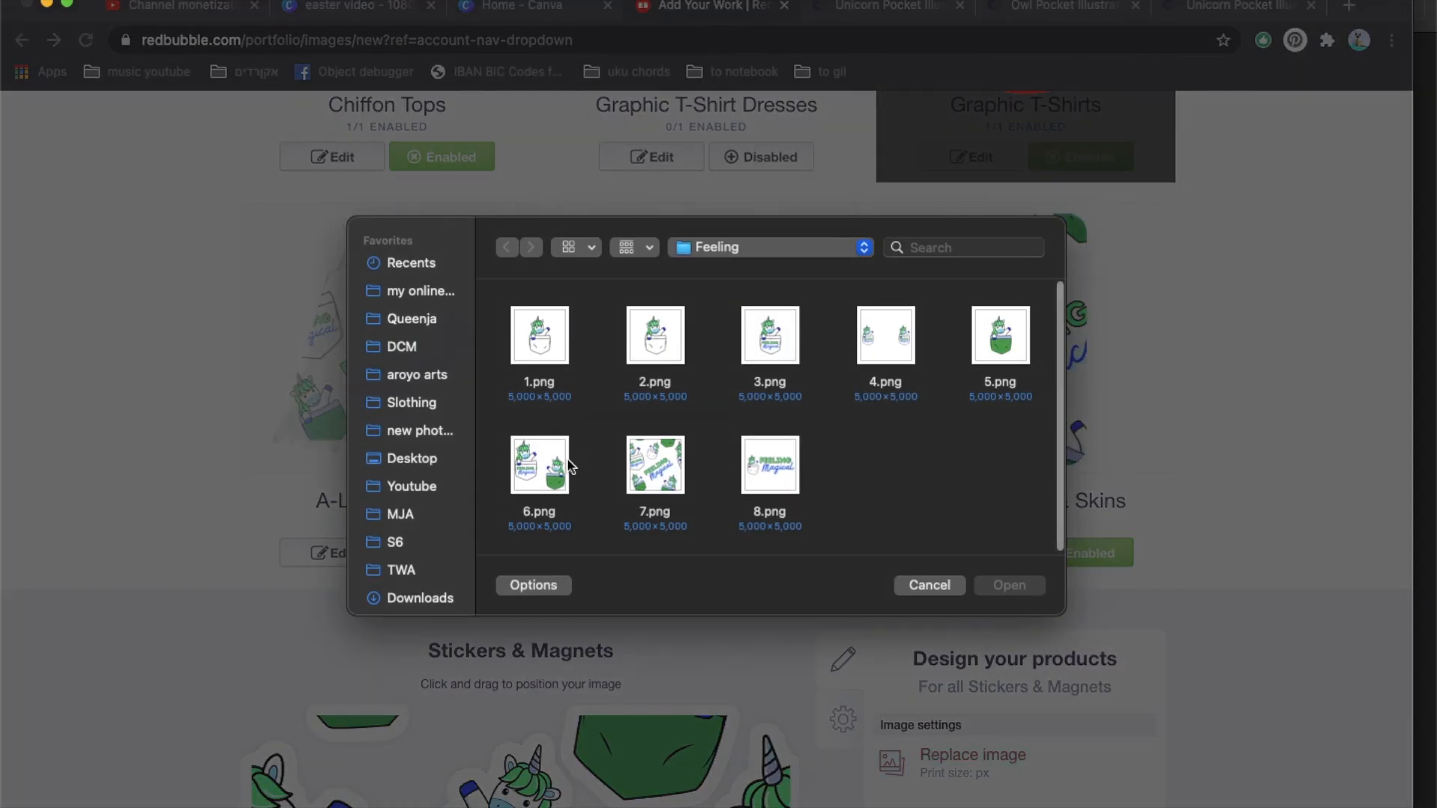
double_click(541, 473)
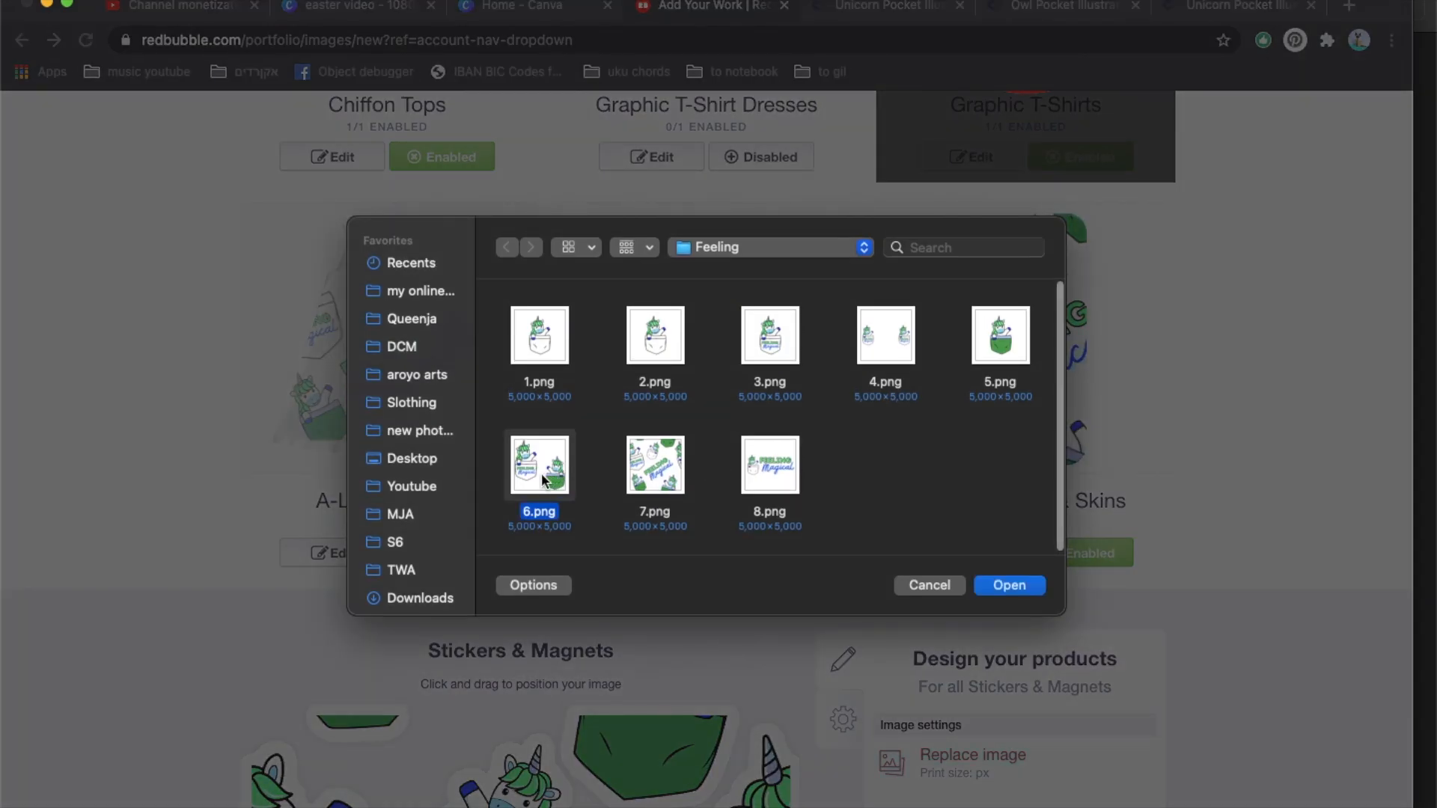
- Replace the Phone Cases & Skins image with a design from the Feeling folder
click(1030, 367)
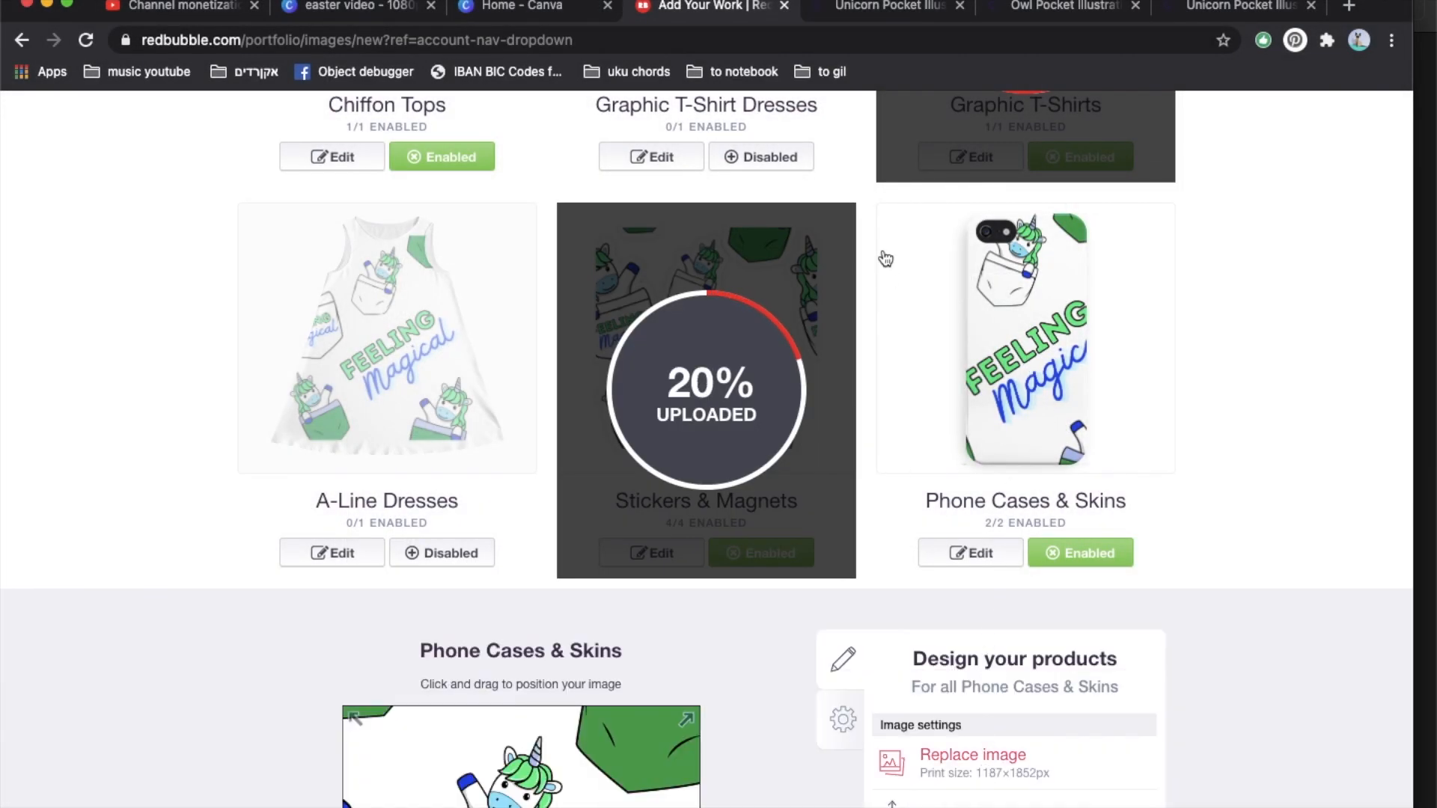
click(886, 258)
double_click(773, 334)
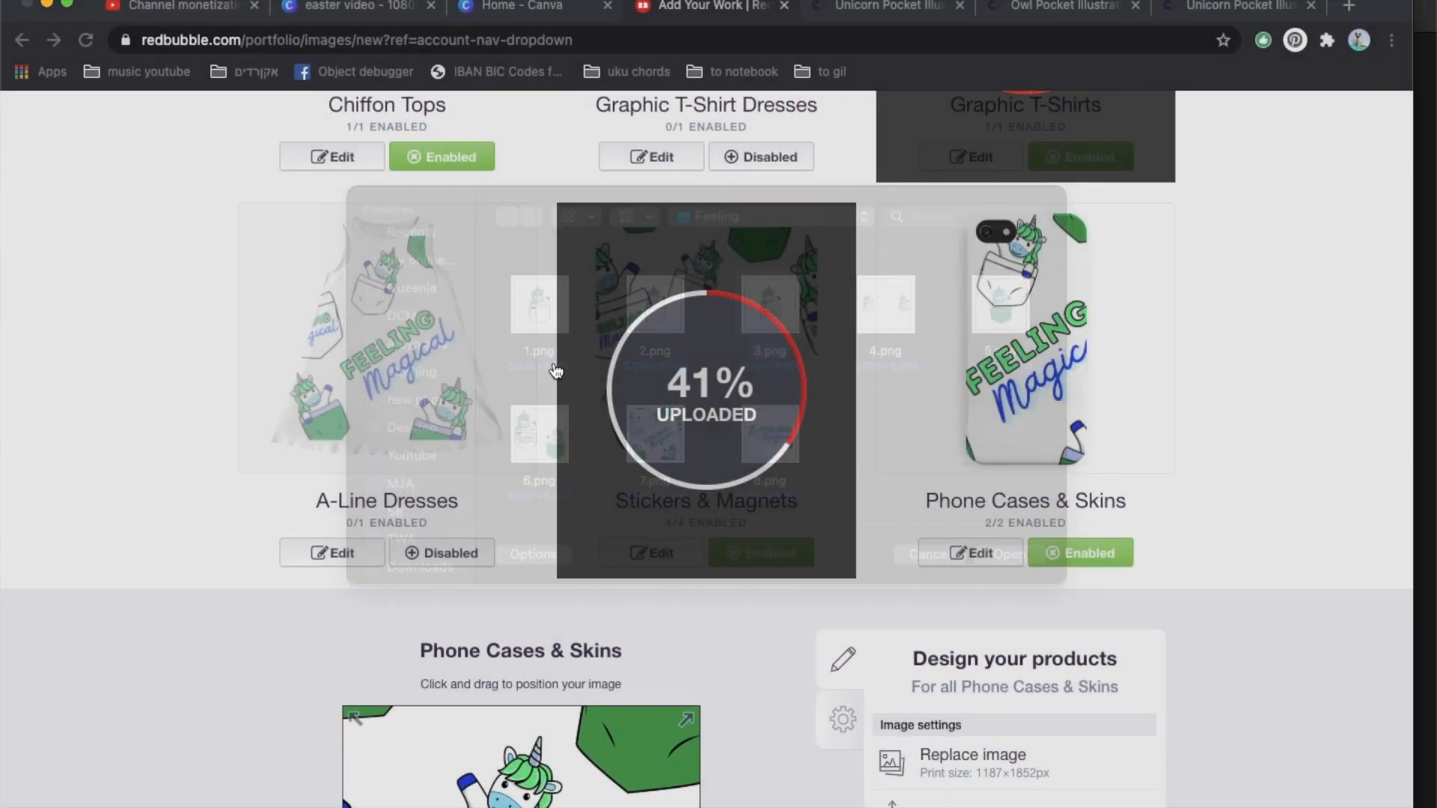
scroll(513, 369, down, 5)
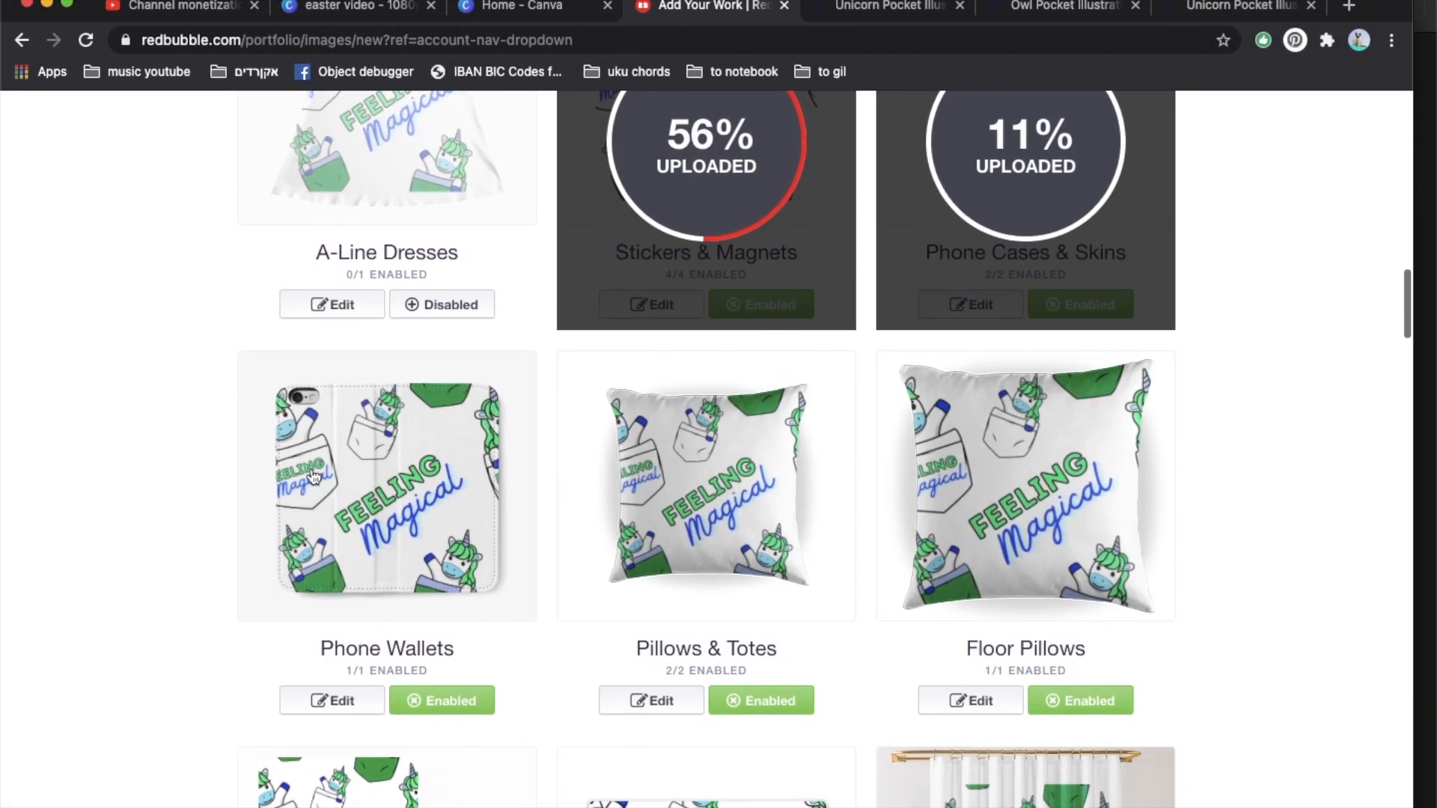
- Replace the Pillows & Totes image with 3.png from the Feeling folder
click(700, 491)
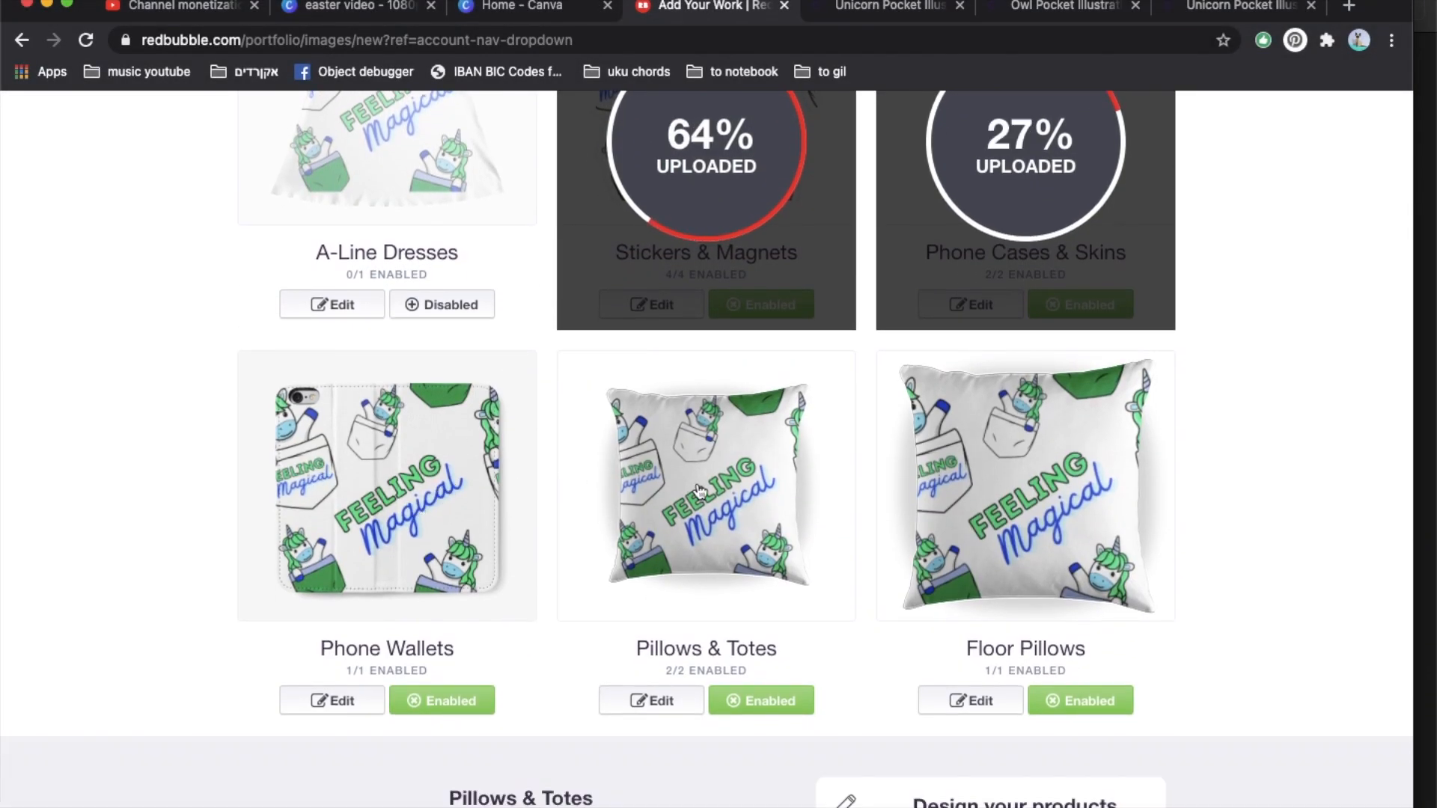
scroll(700, 490, down, 3)
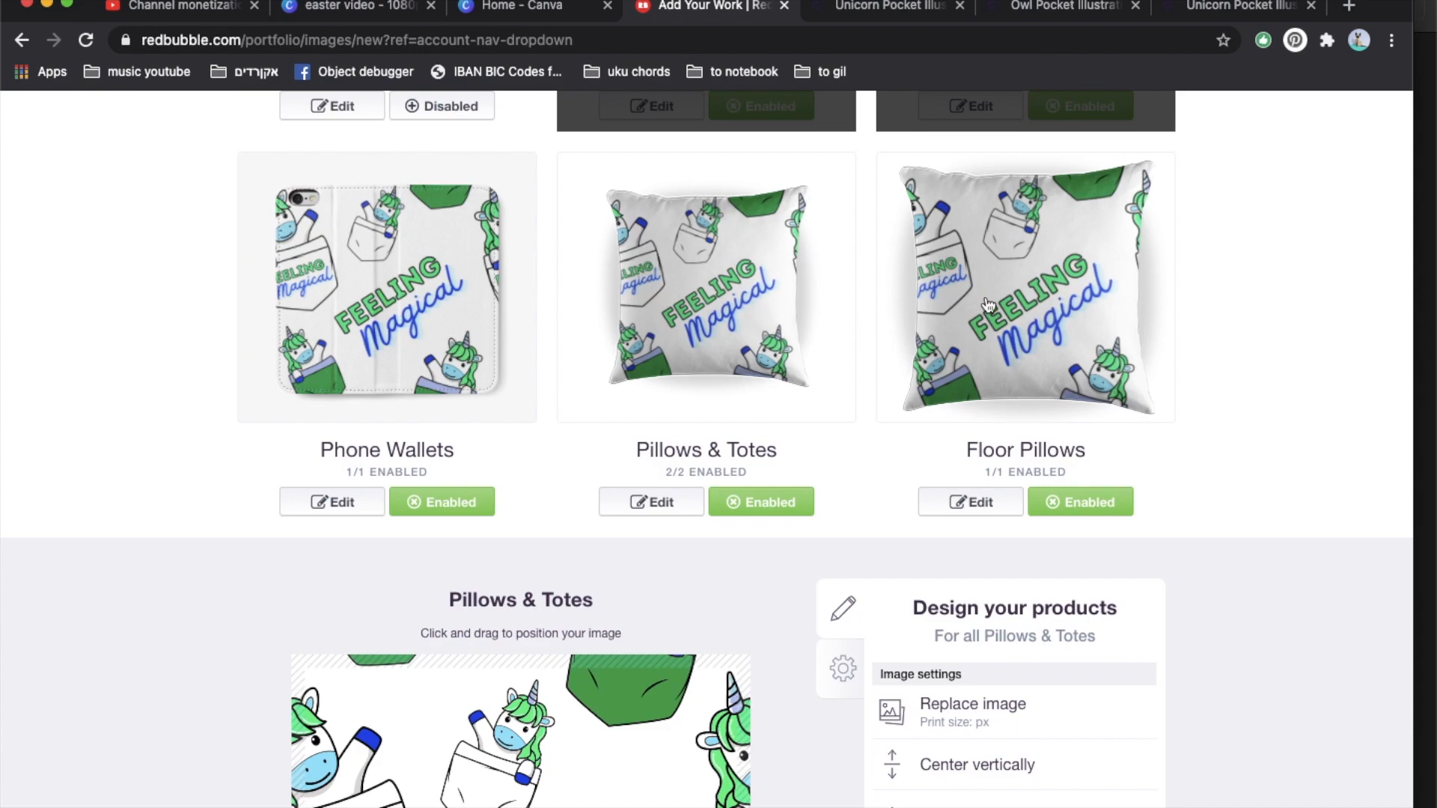
scroll(696, 295, down, 4)
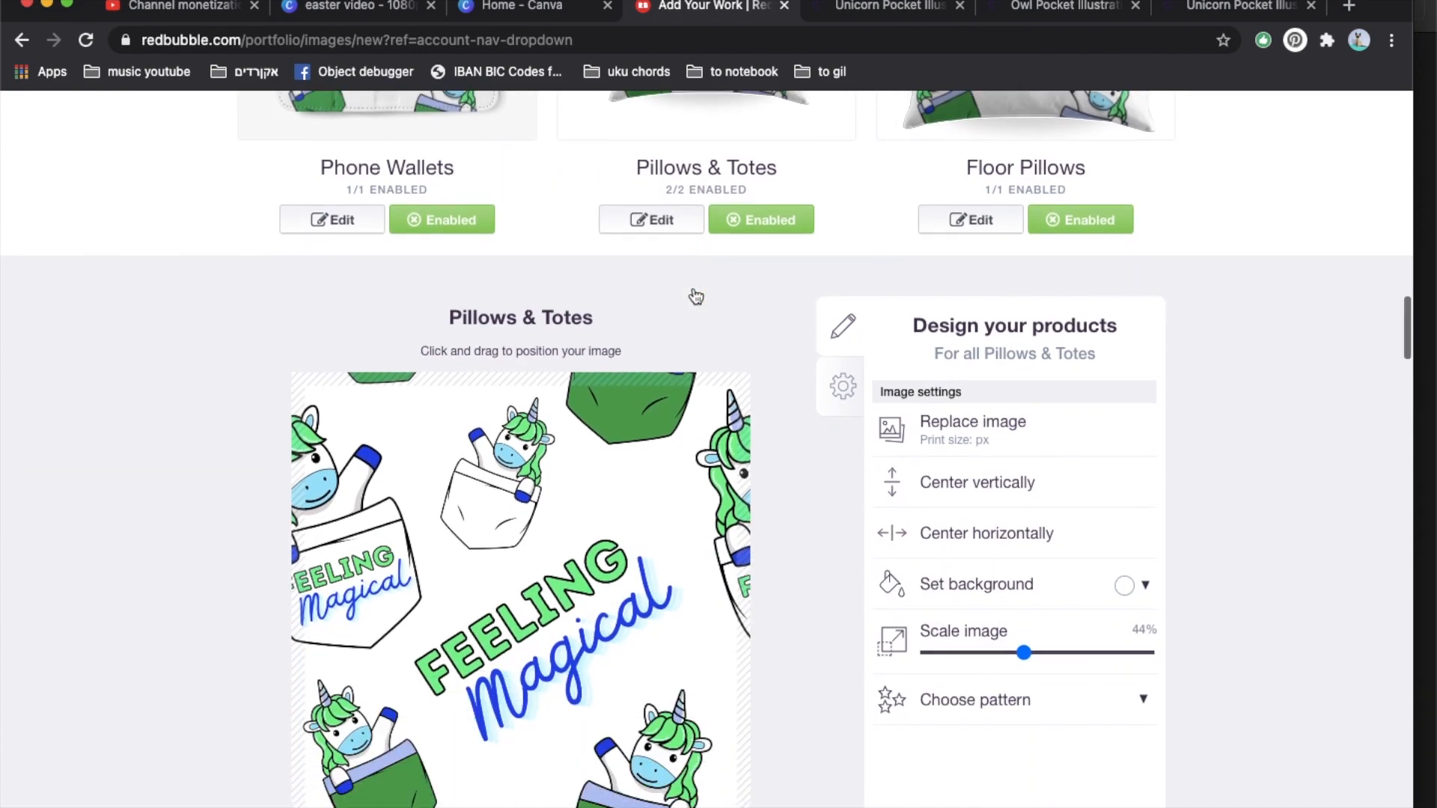
click(973, 422)
click(769, 334)
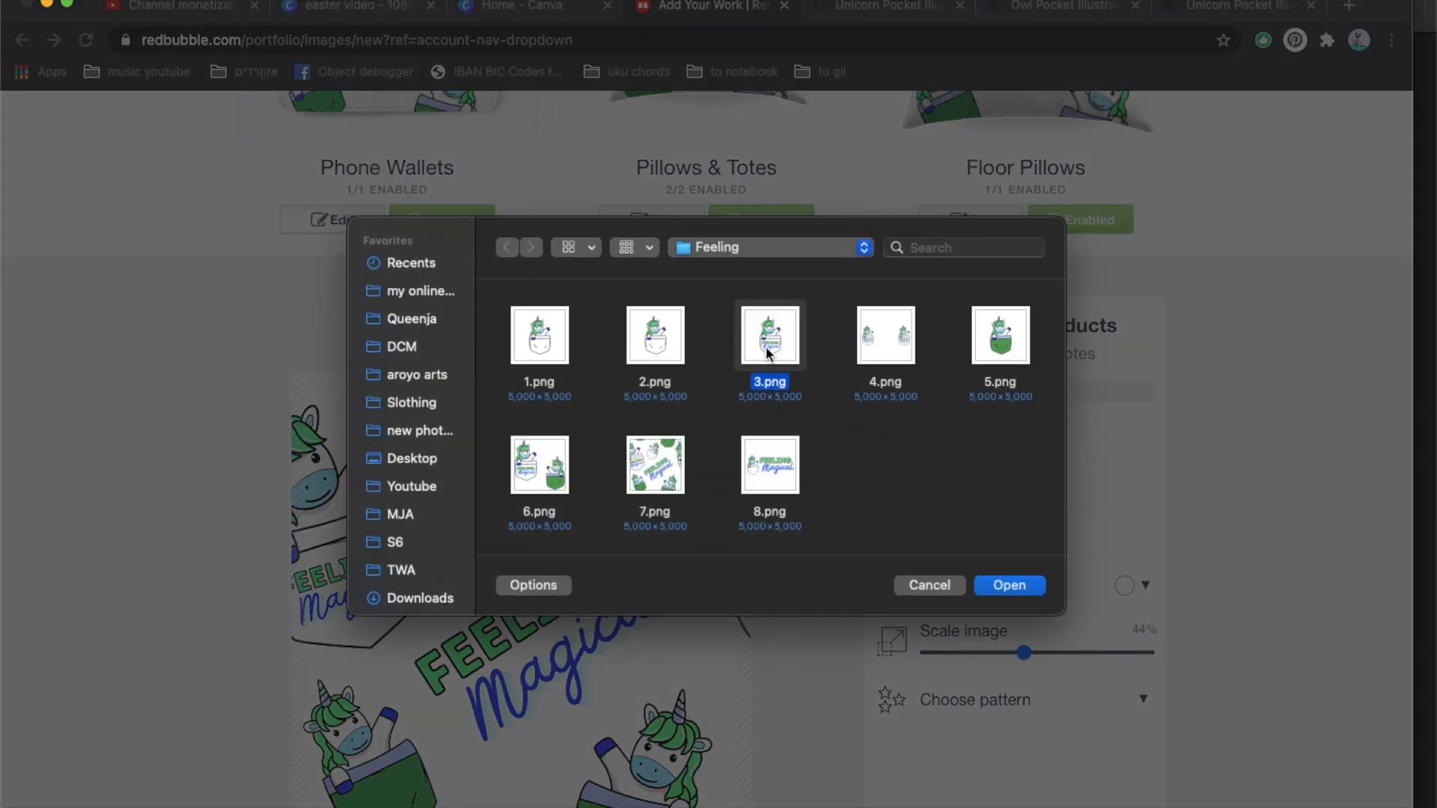
double_click(766, 351)
- Replace the Prints, Cards & Posters image with 3.png from the Feeling folder
scroll(741, 353, down, 2)
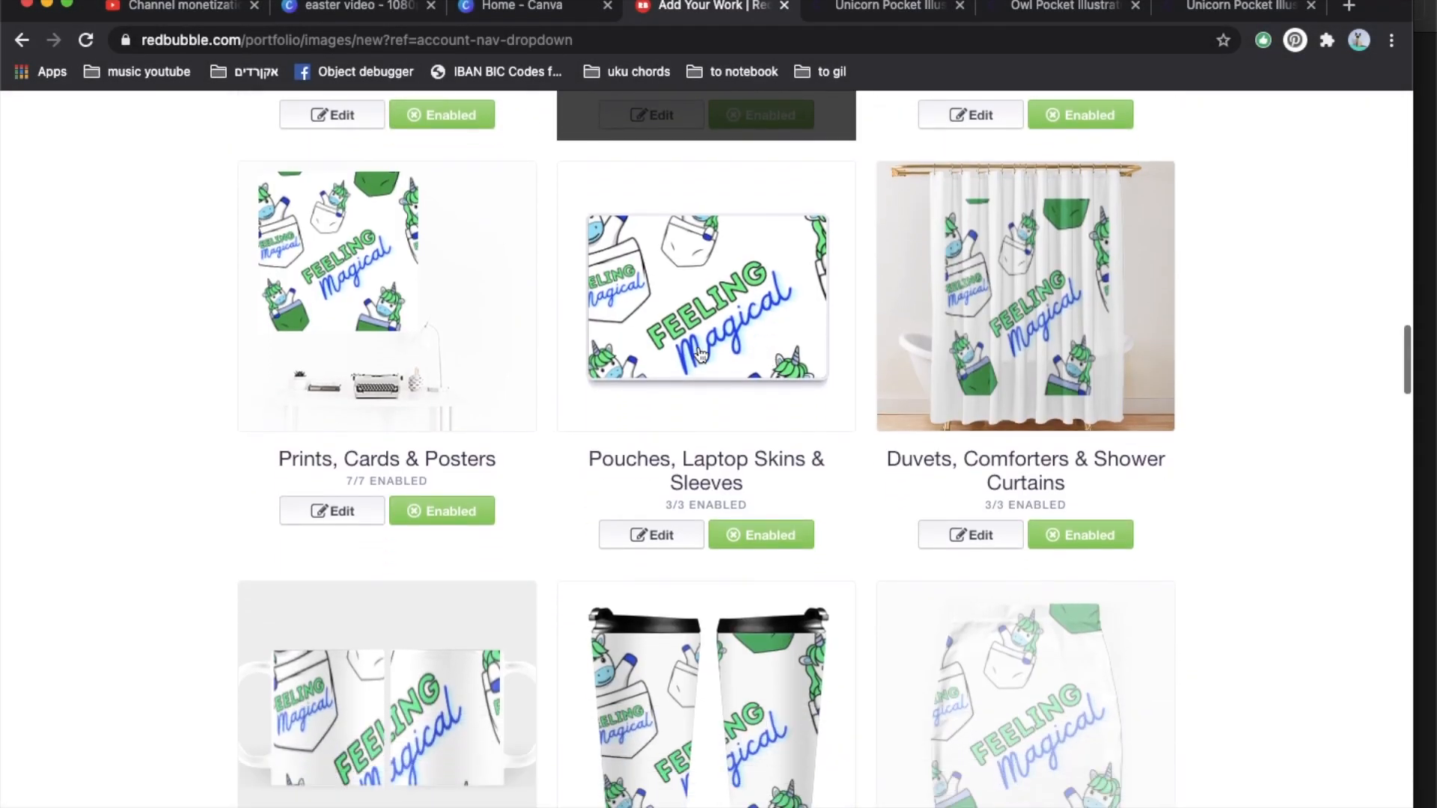
click(416, 294)
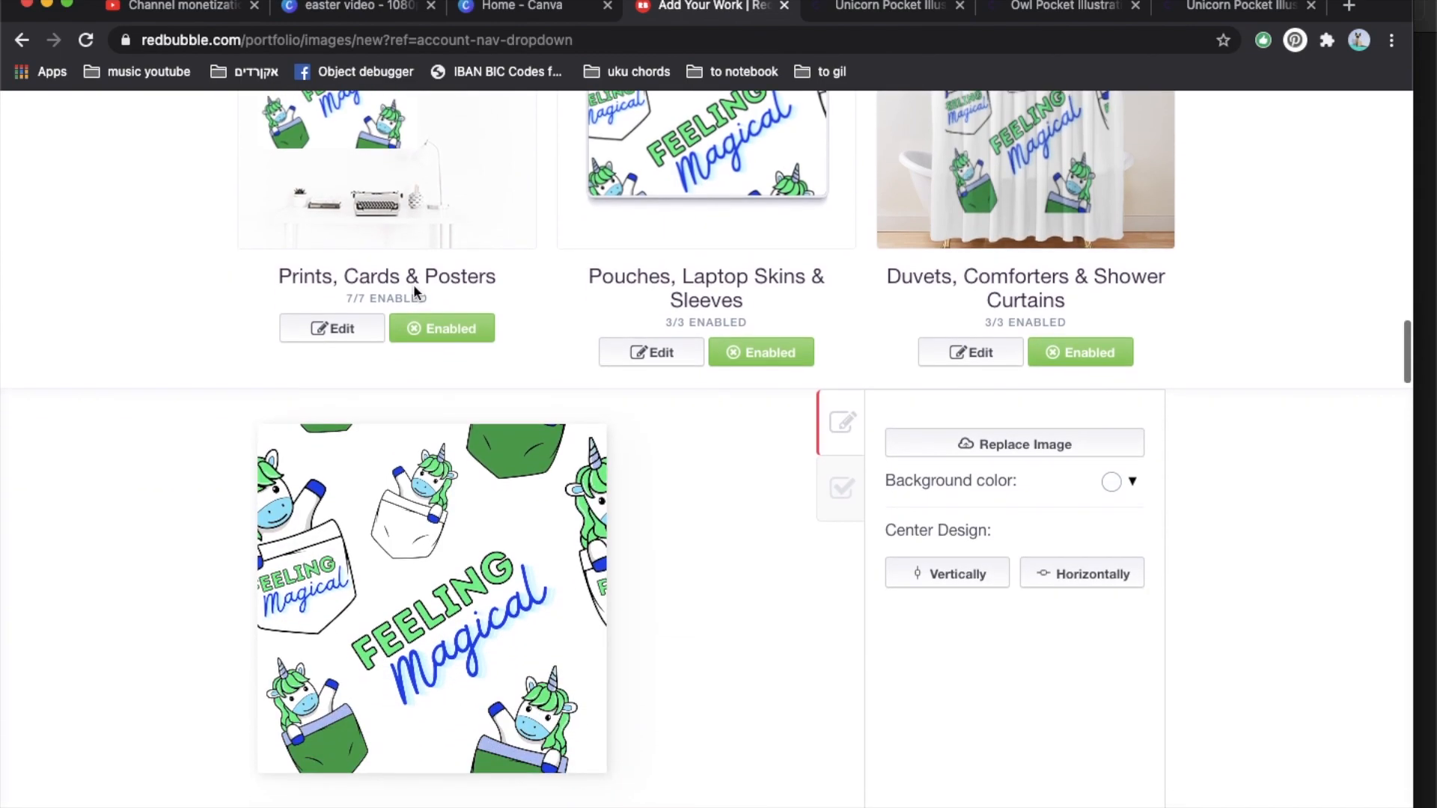
click(1003, 444)
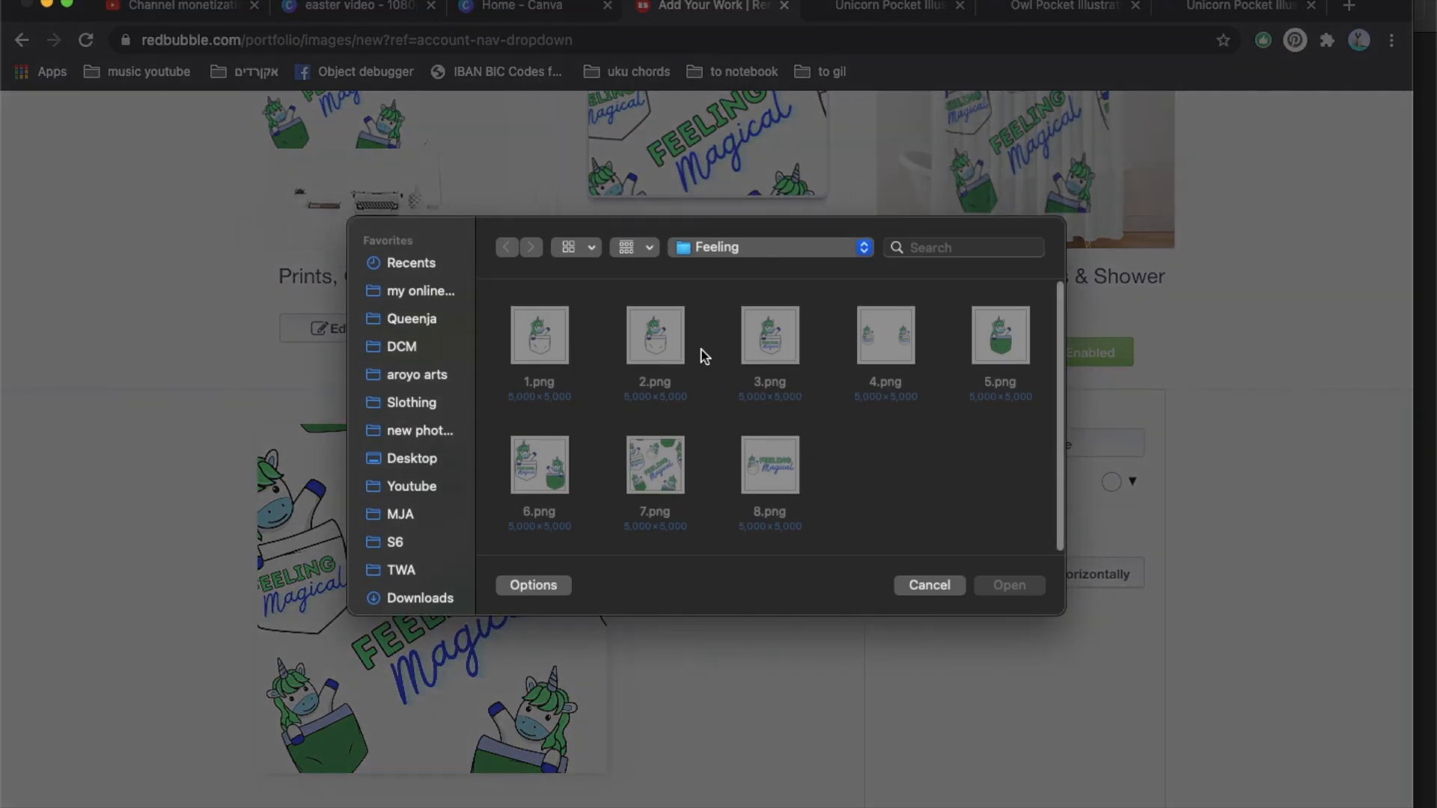
double_click(765, 351)
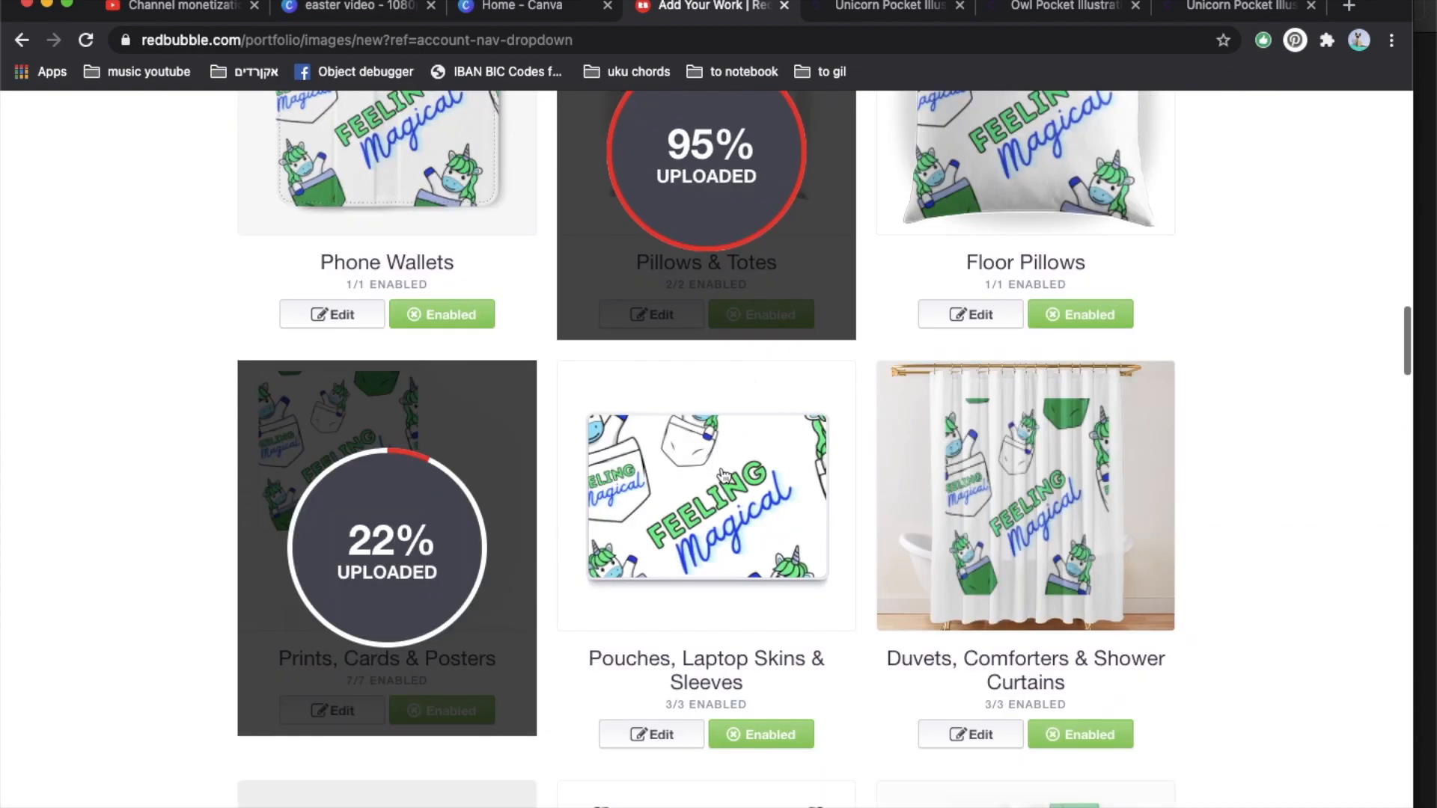
- Replace the Pouches, Laptop Skins & Sleeves image with 8.png and the Mugs image with 4.png from the Feeling folder
click(743, 512)
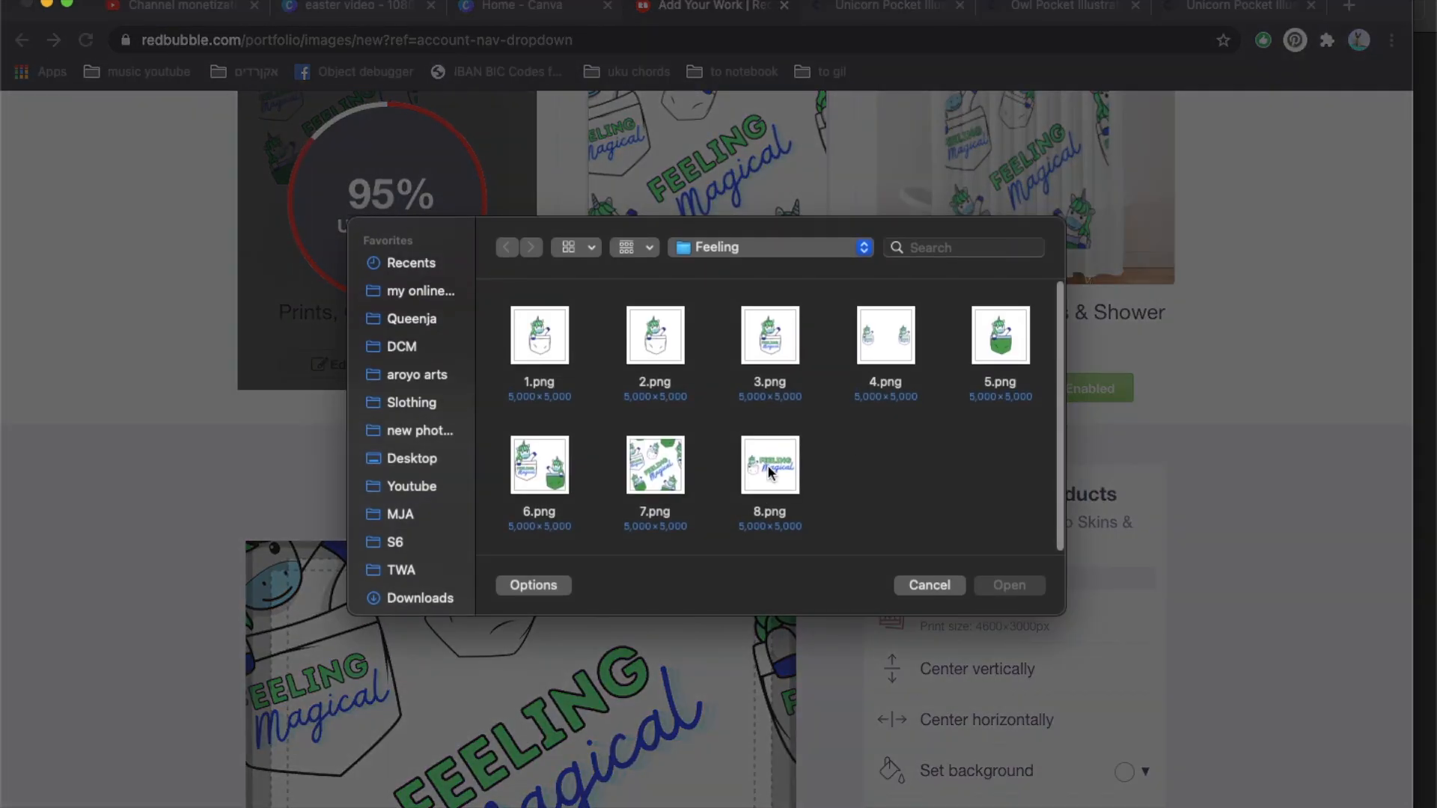
double_click(766, 465)
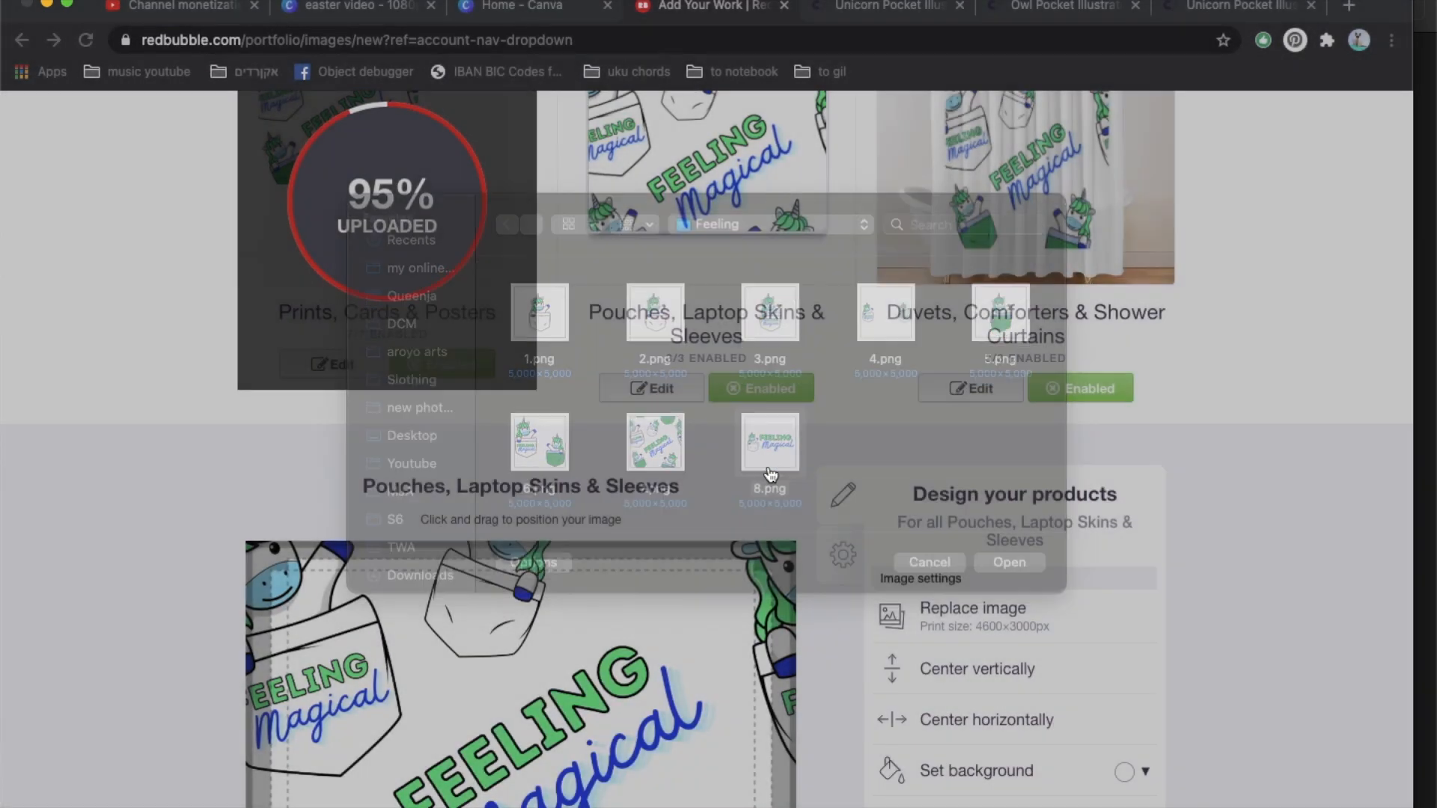
scroll(424, 457, down, 3)
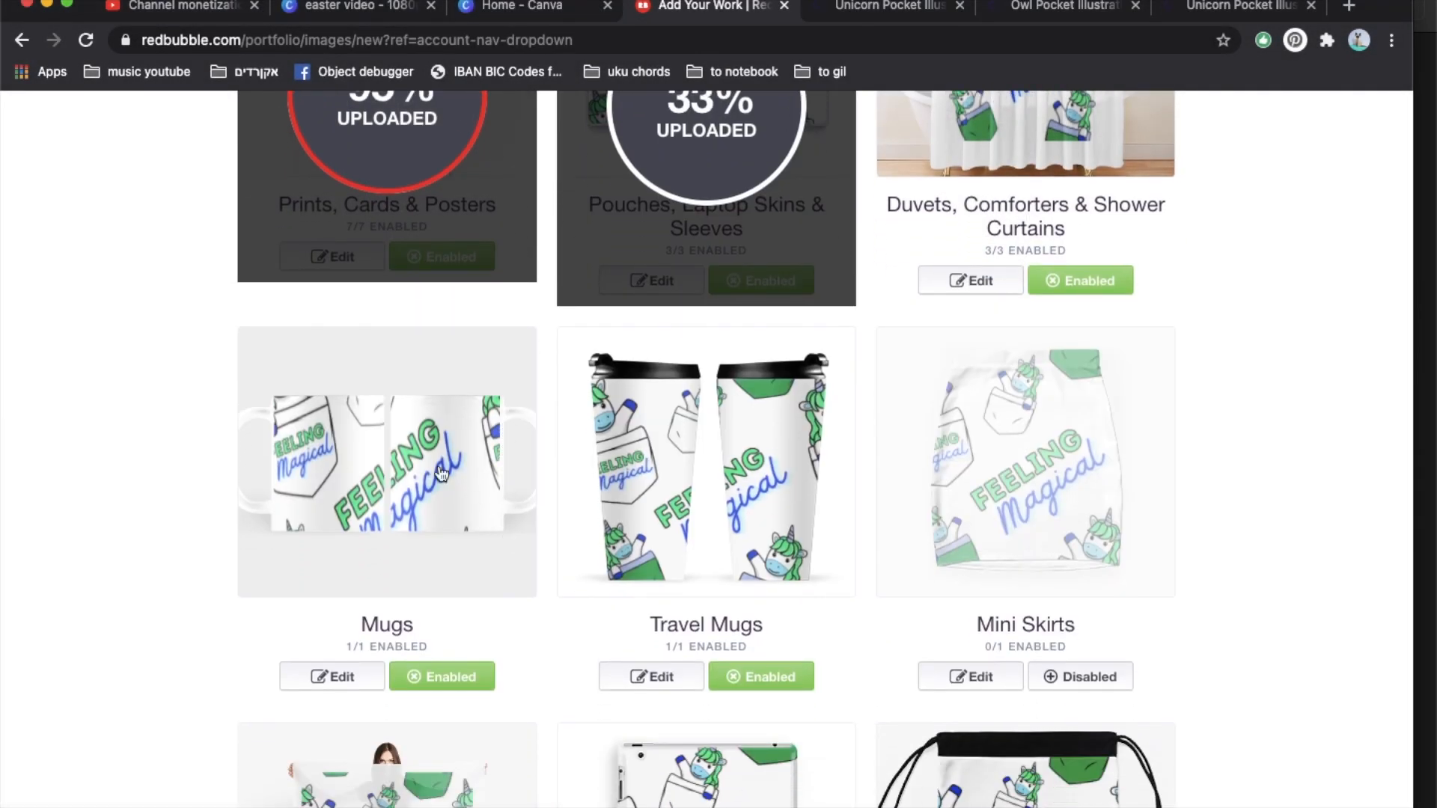
click(424, 457)
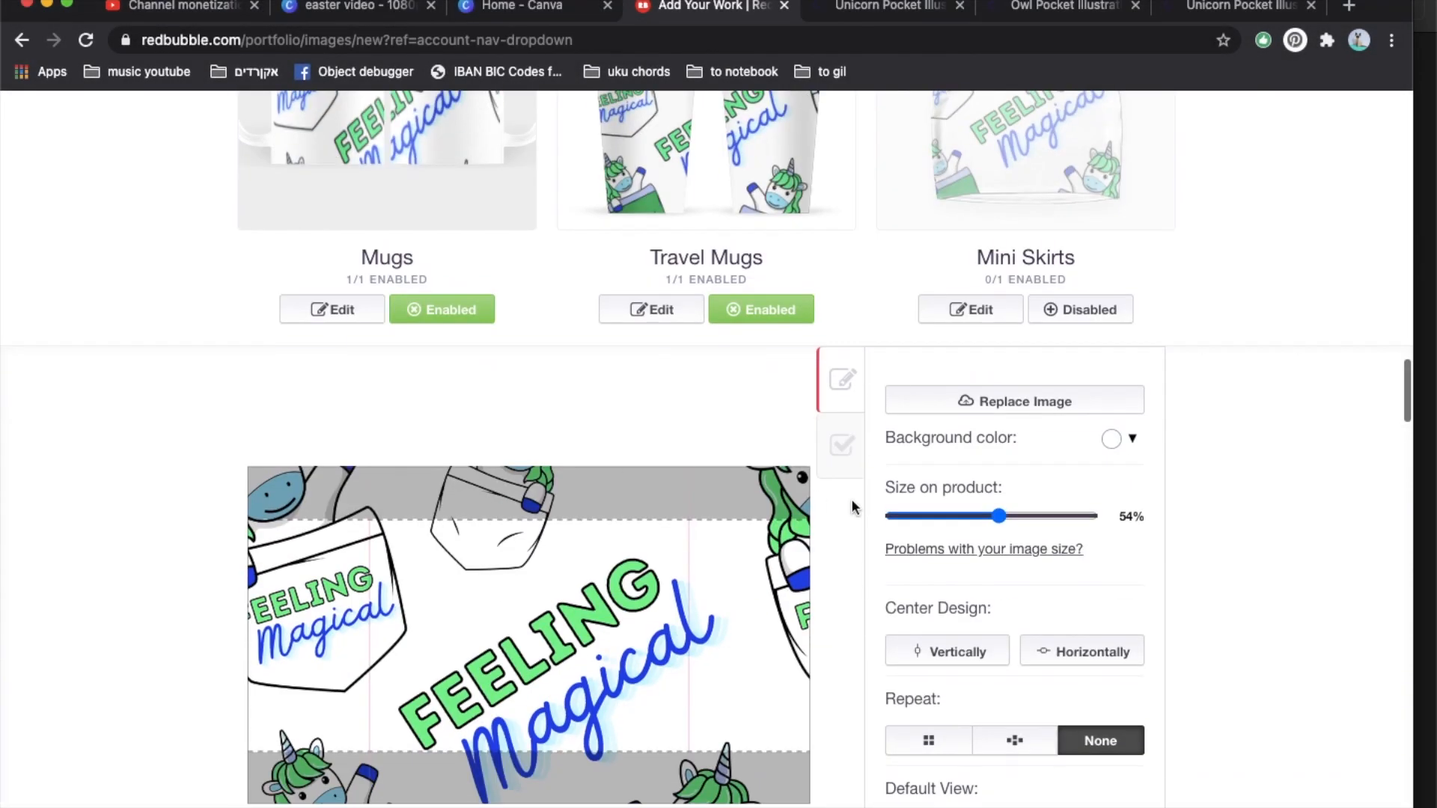
click(982, 404)
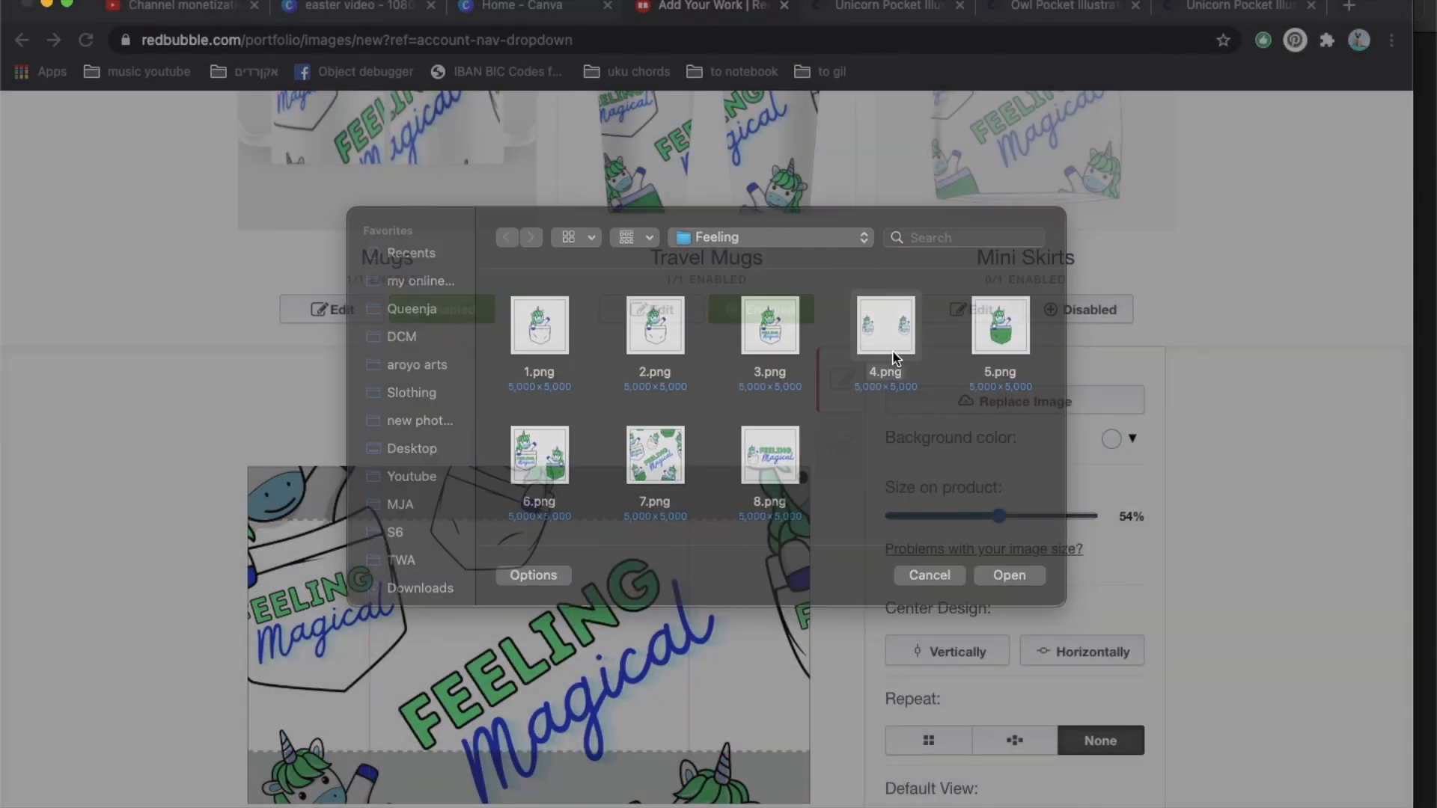
double_click(892, 351)
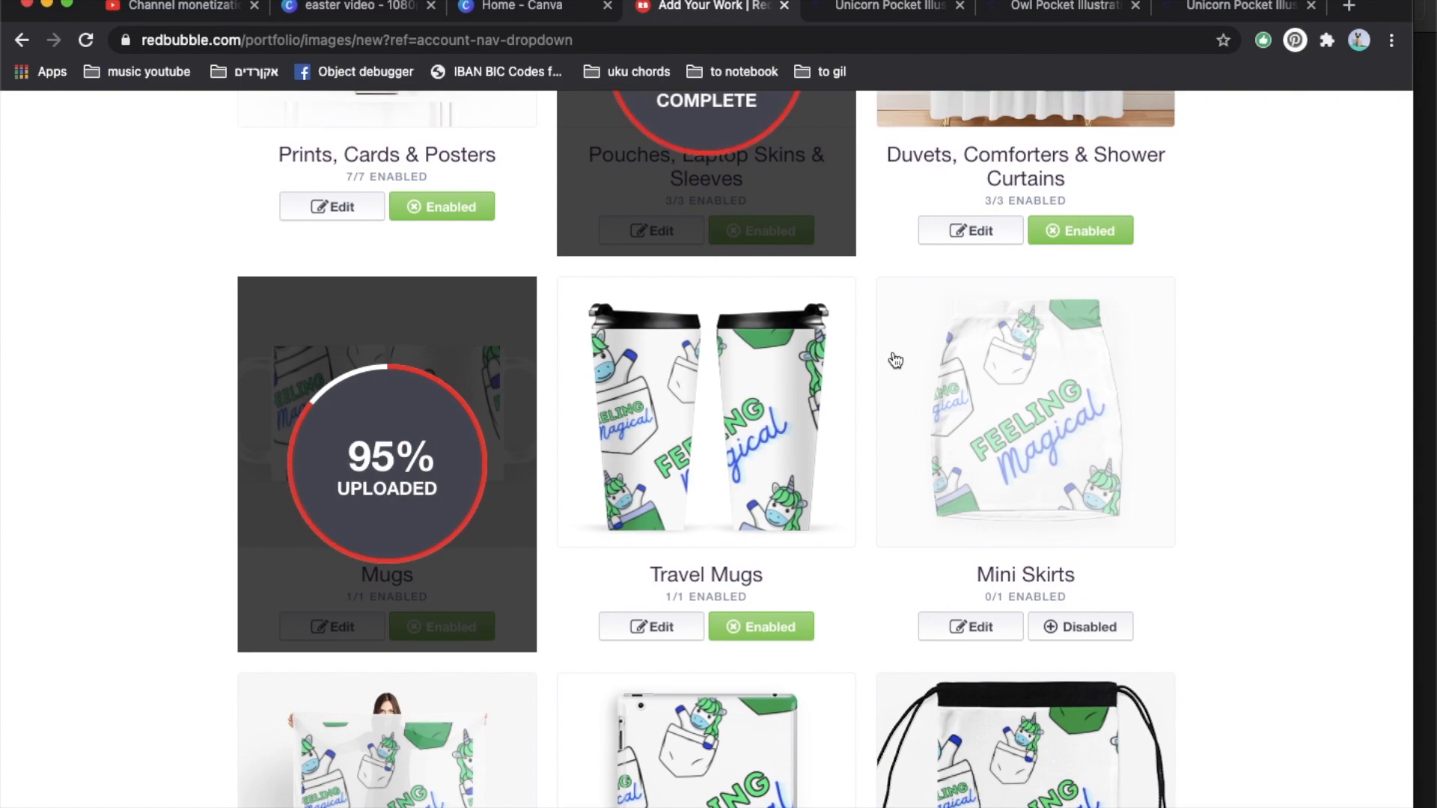
- Replace the Tablet Cases & Skins image with 3.png and the Drawstring Bags image with 5.png from the Feeling folder
scroll(895, 361, down, 5)
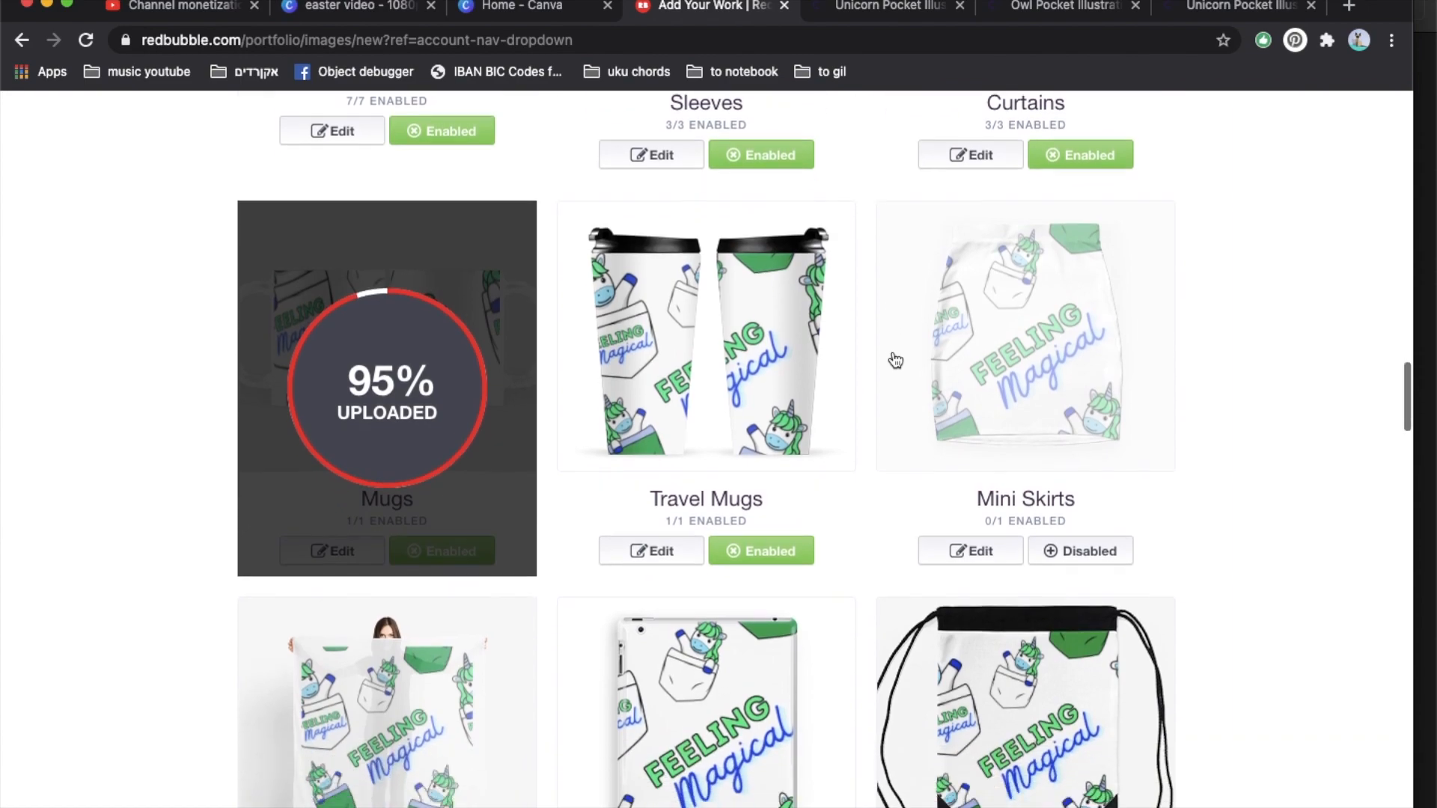
click(728, 506)
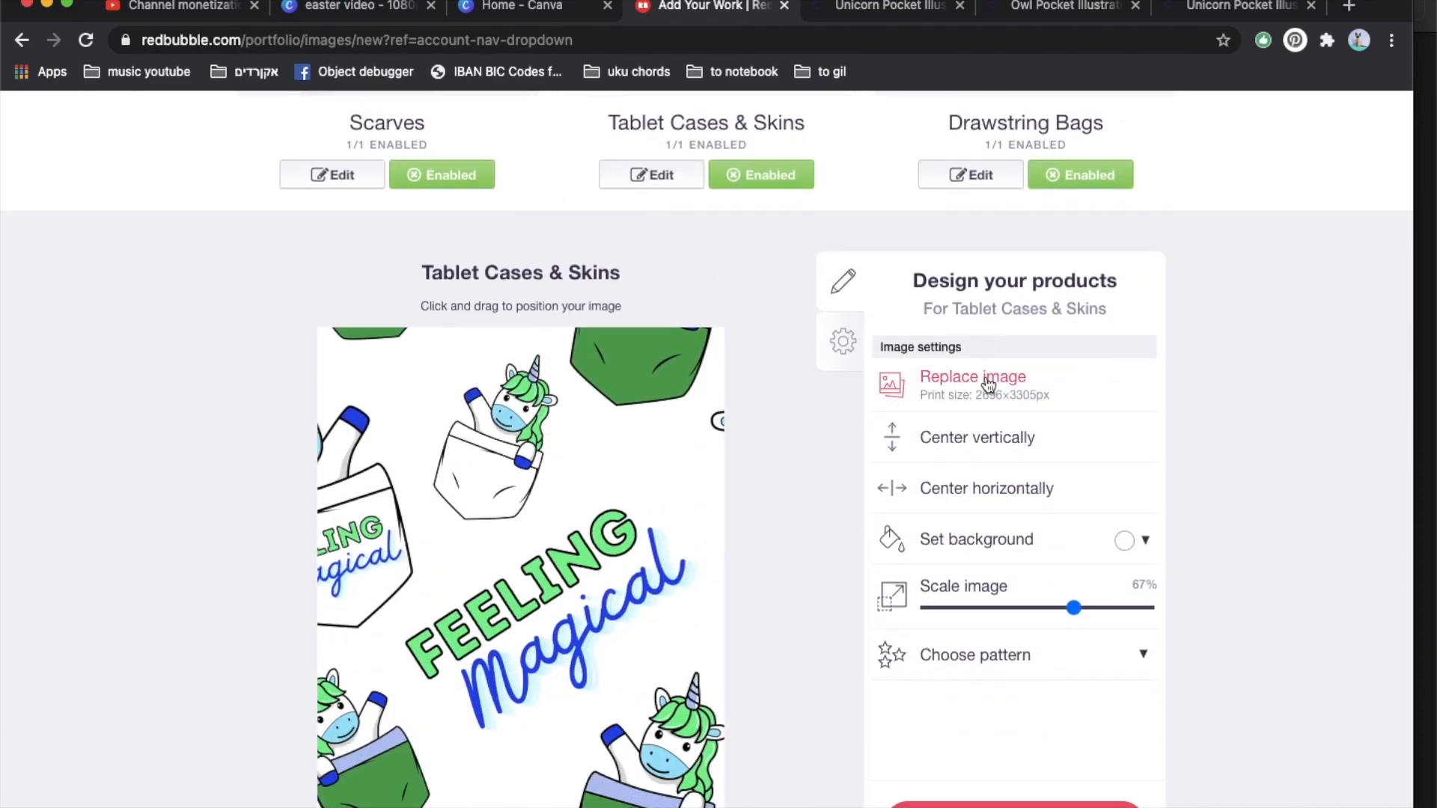
click(988, 384)
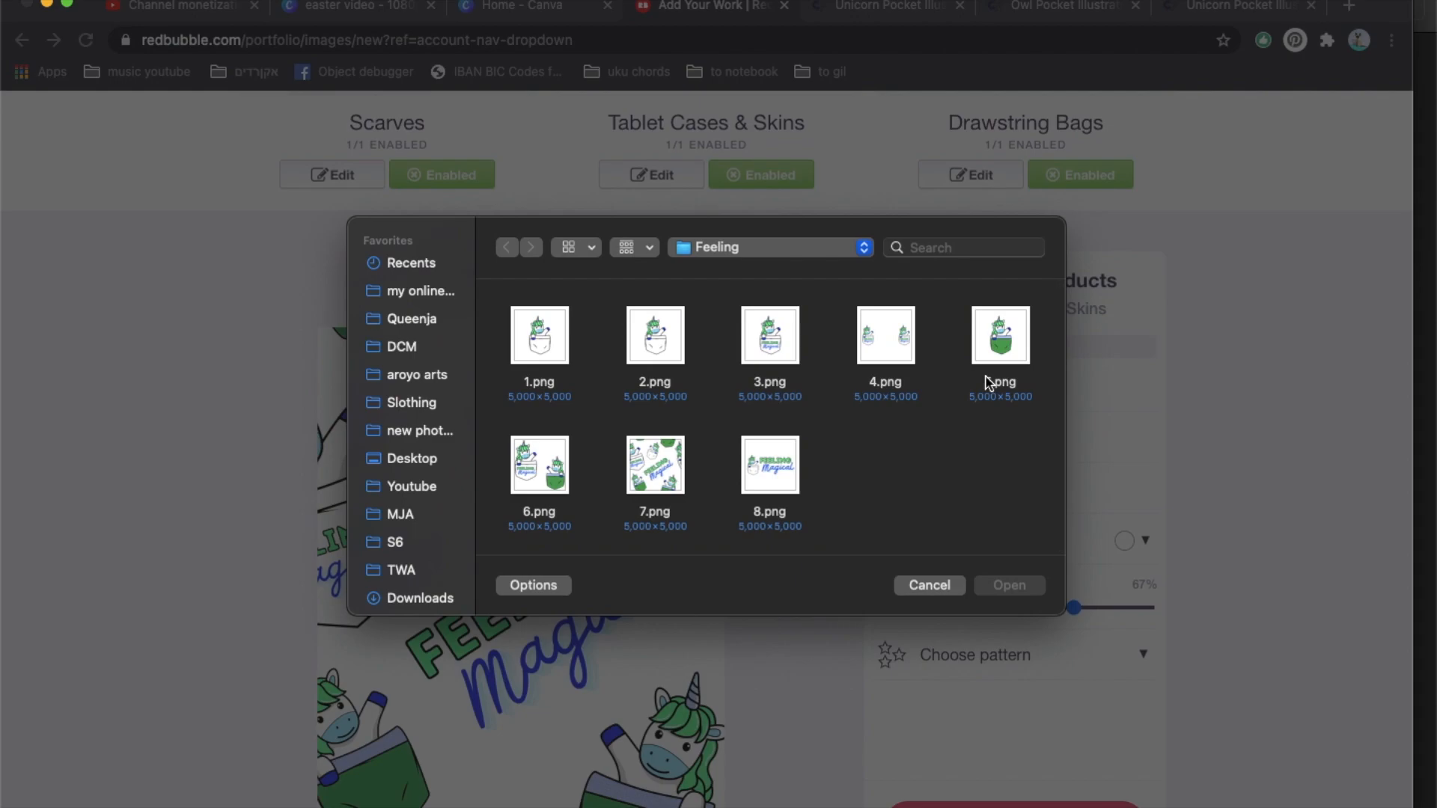
double_click(781, 344)
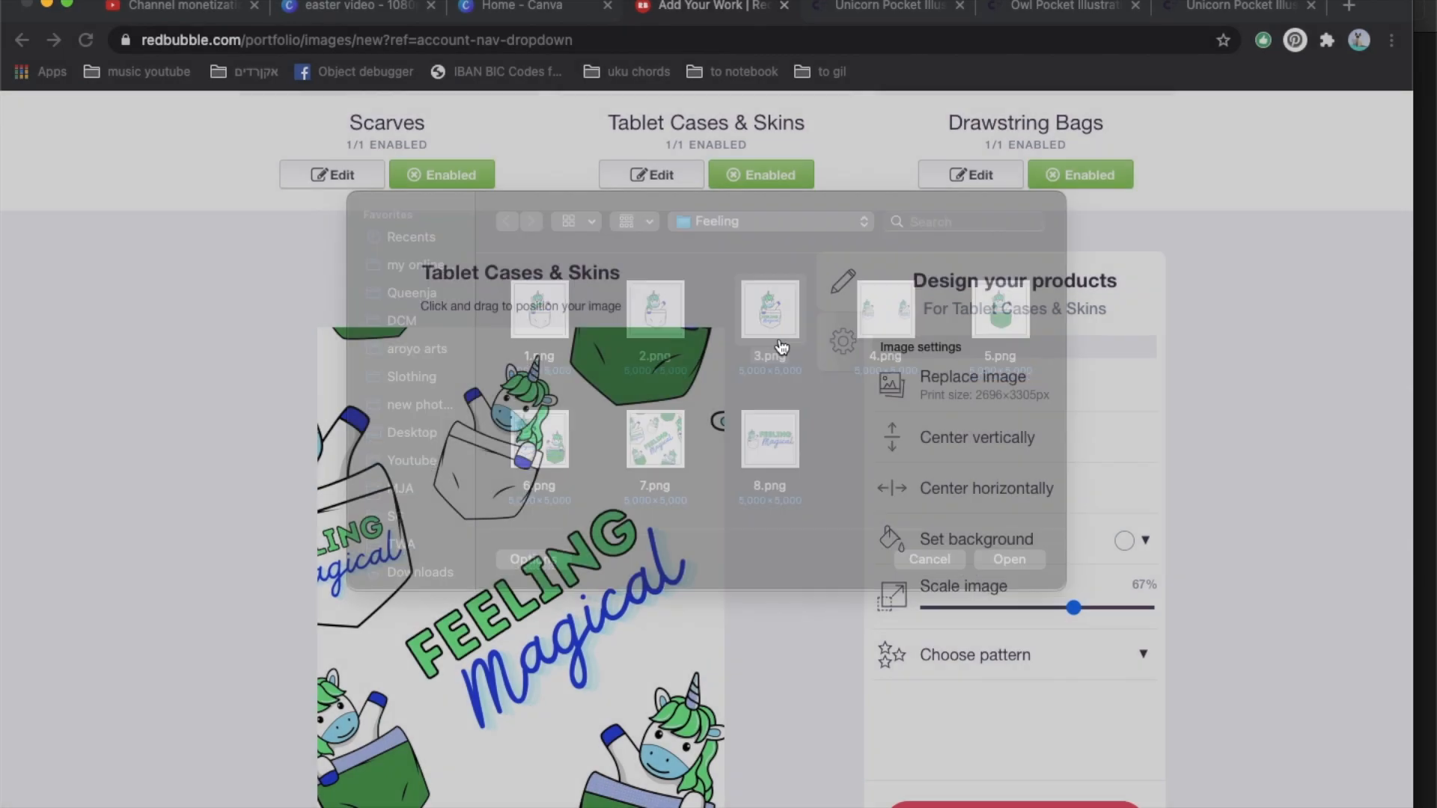
click(965, 404)
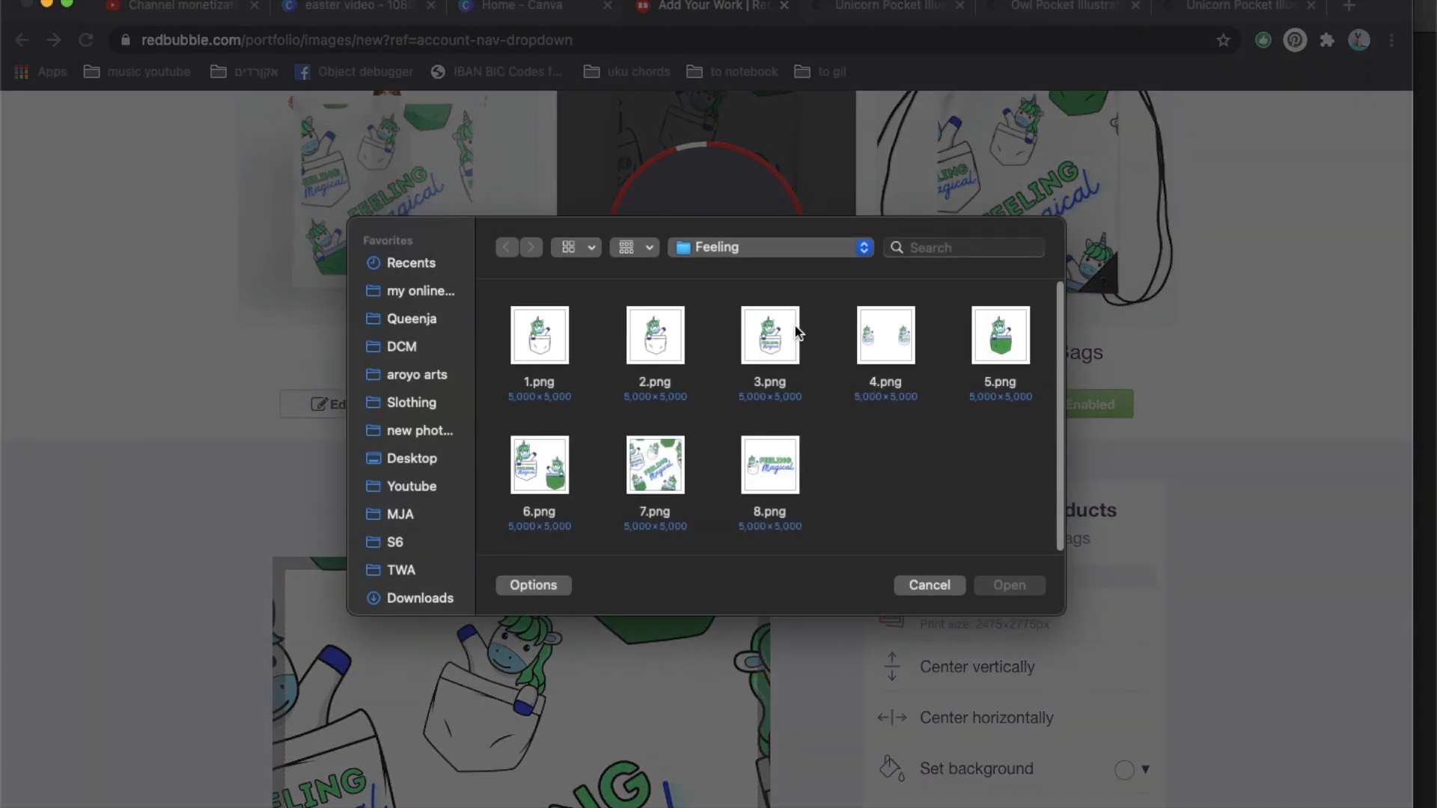
click(999, 341)
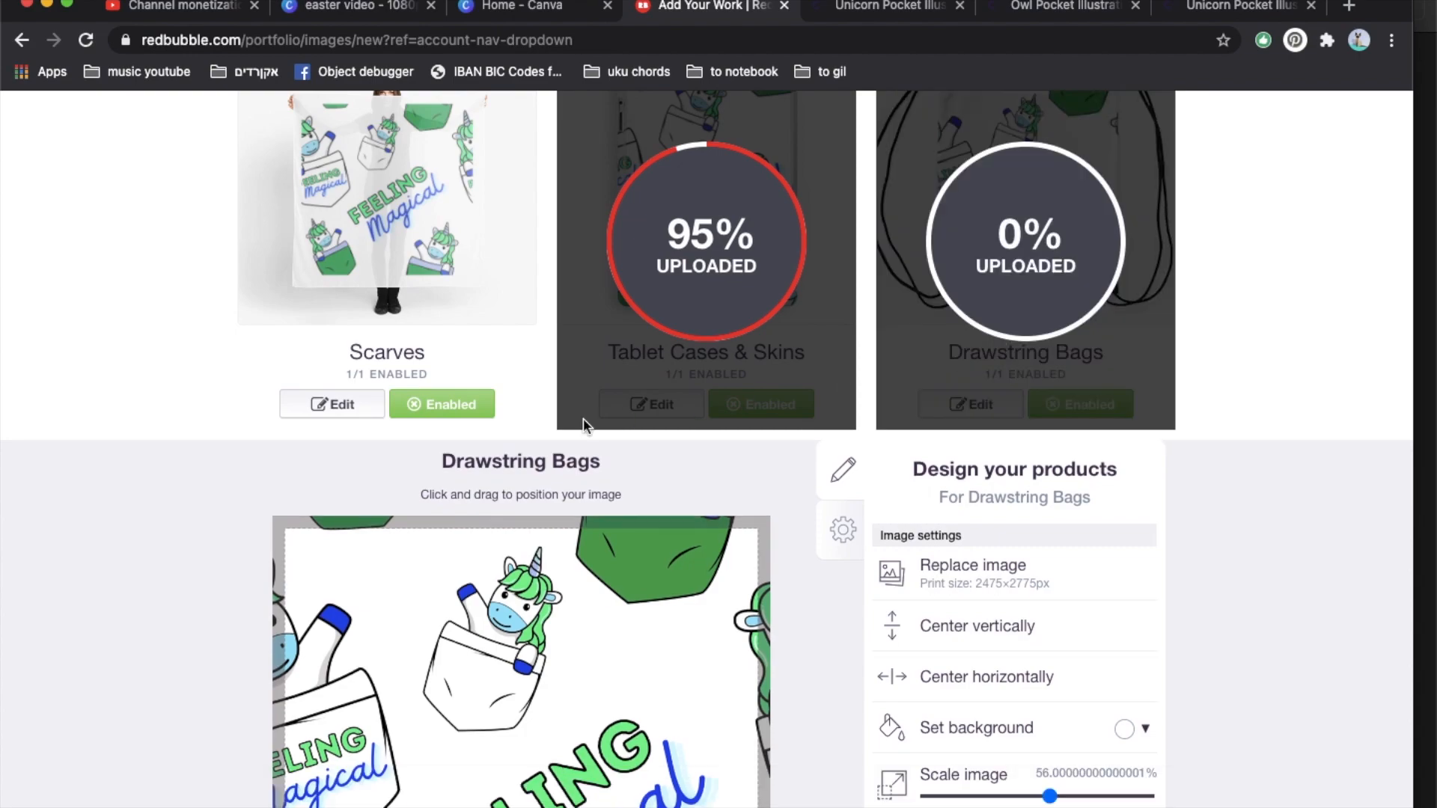
- Replace the Spiral Notebooks image with 3.png from the Feeling folder
scroll(509, 428, down, 2)
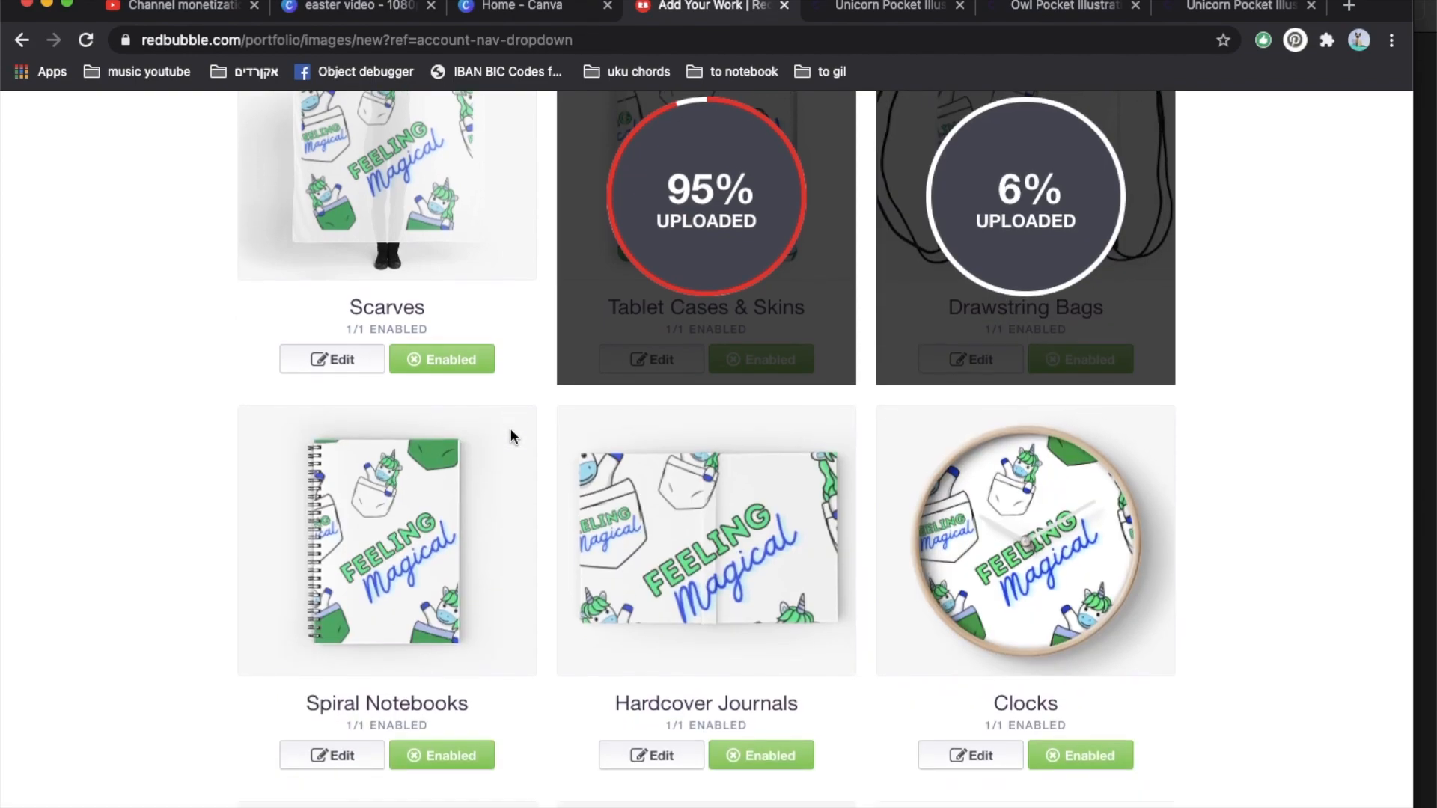
click(414, 438)
click(1007, 524)
double_click(752, 351)
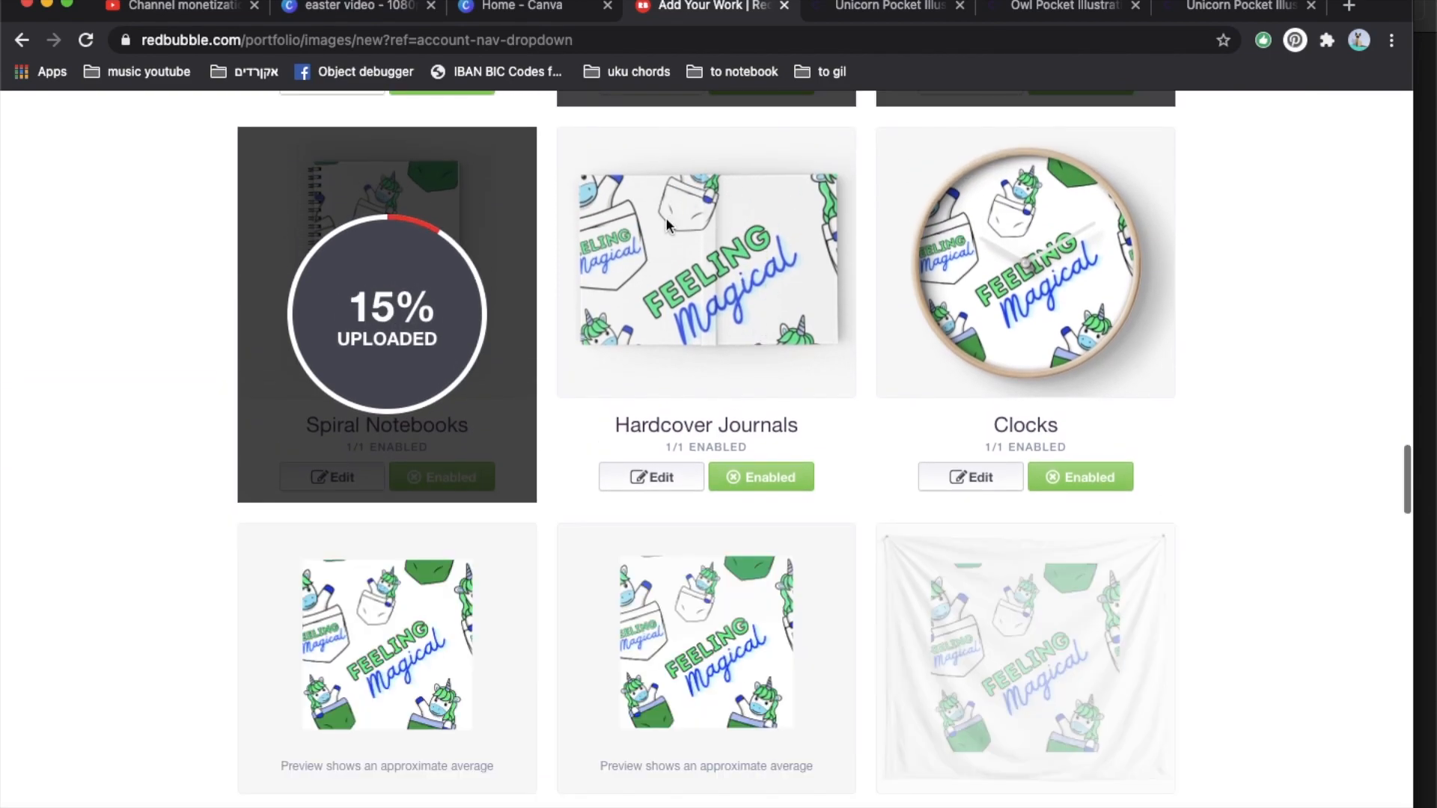
- Replace the Clocks image with a design from the Feeling folder
click(985, 264)
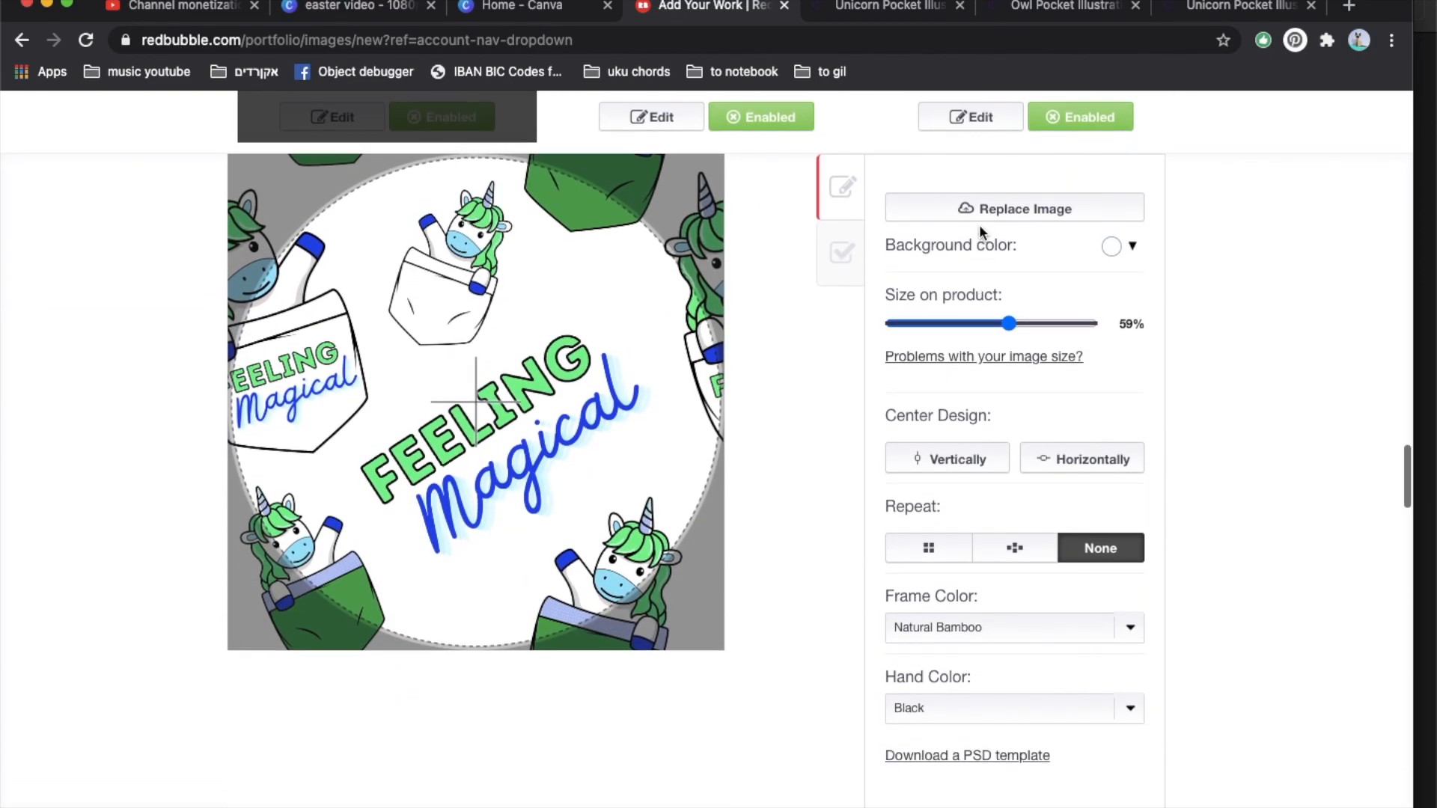
click(979, 211)
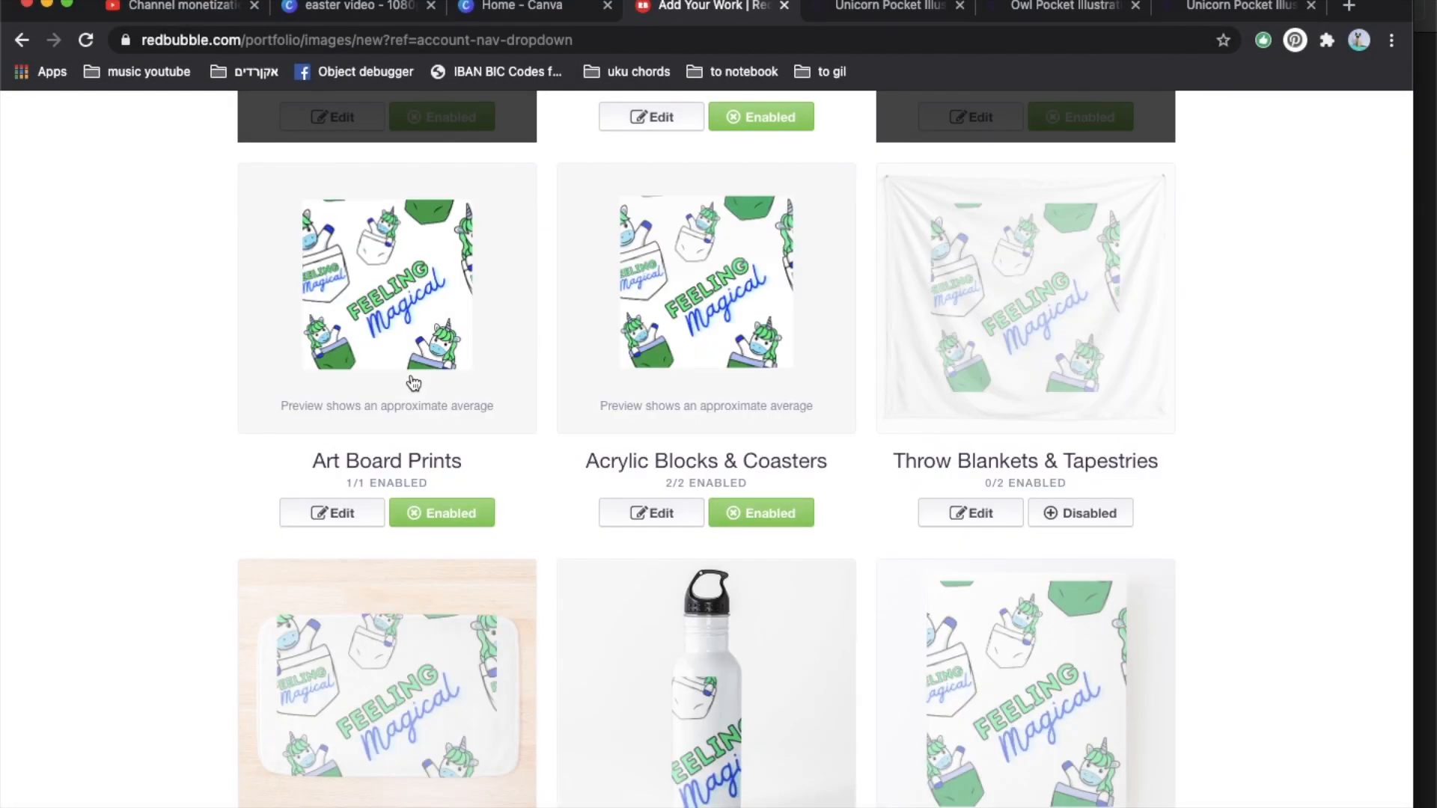
scroll(413, 384, down, 2)
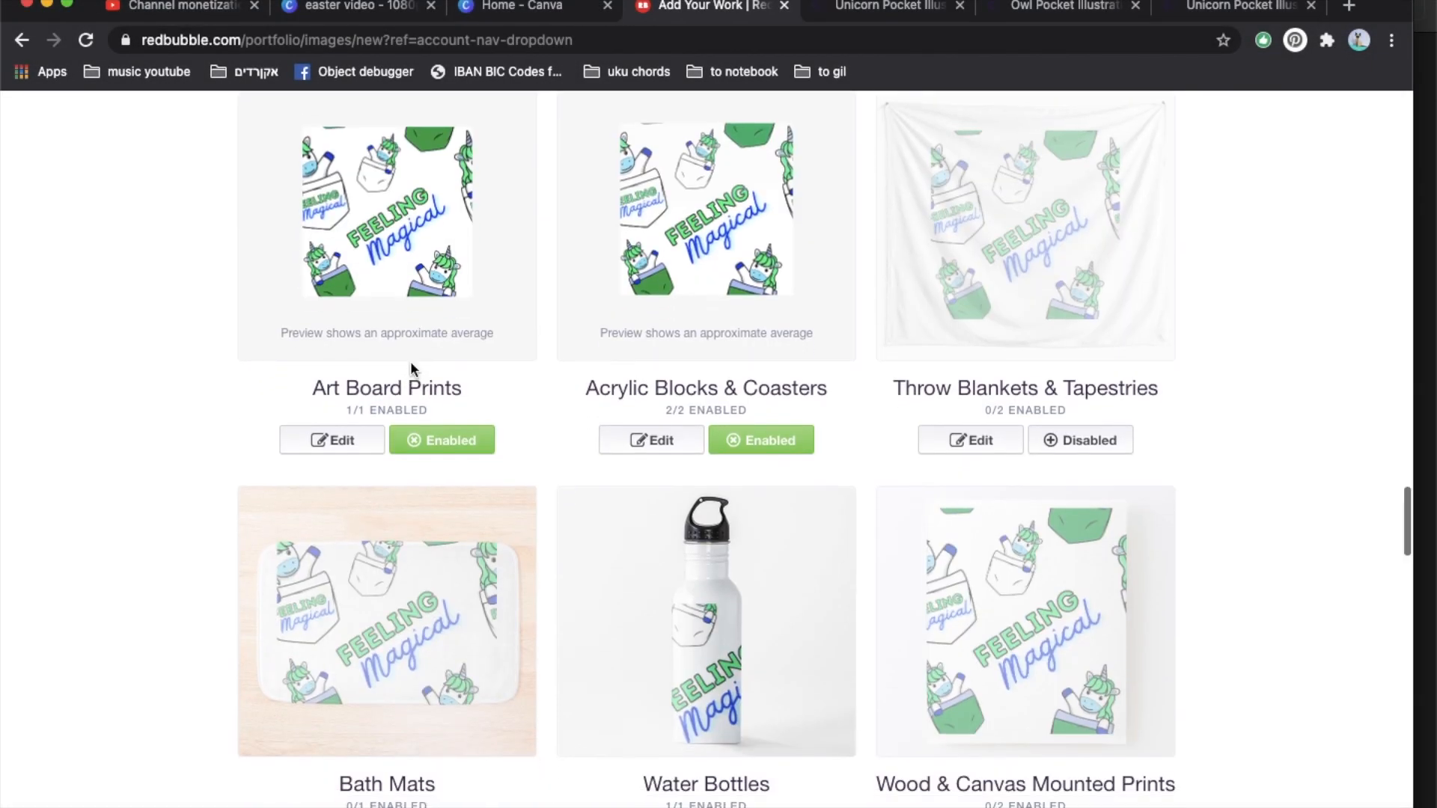
- Try to replace the Art Board Prints image with 8.png from the Feeling folder
click(413, 229)
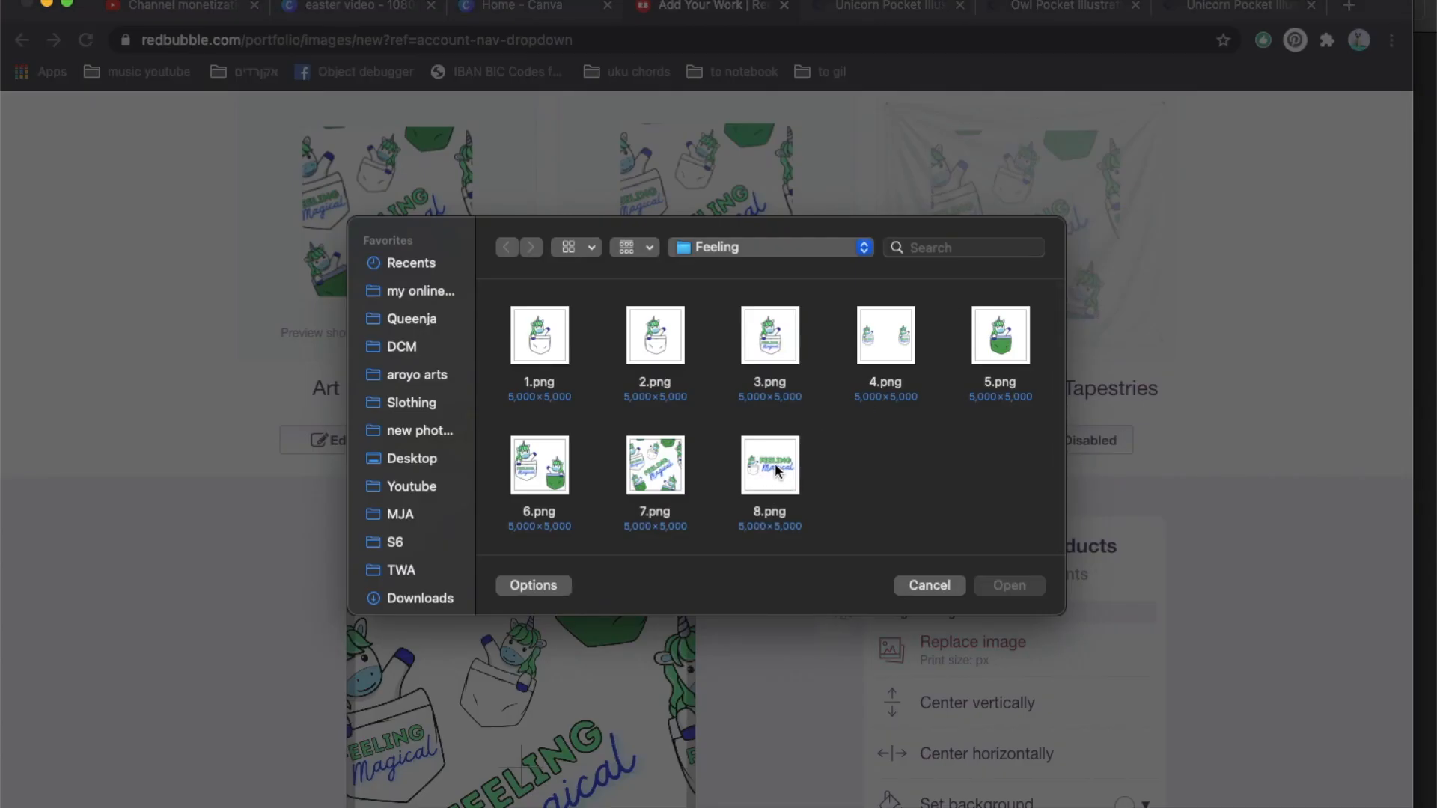
double_click(774, 468)
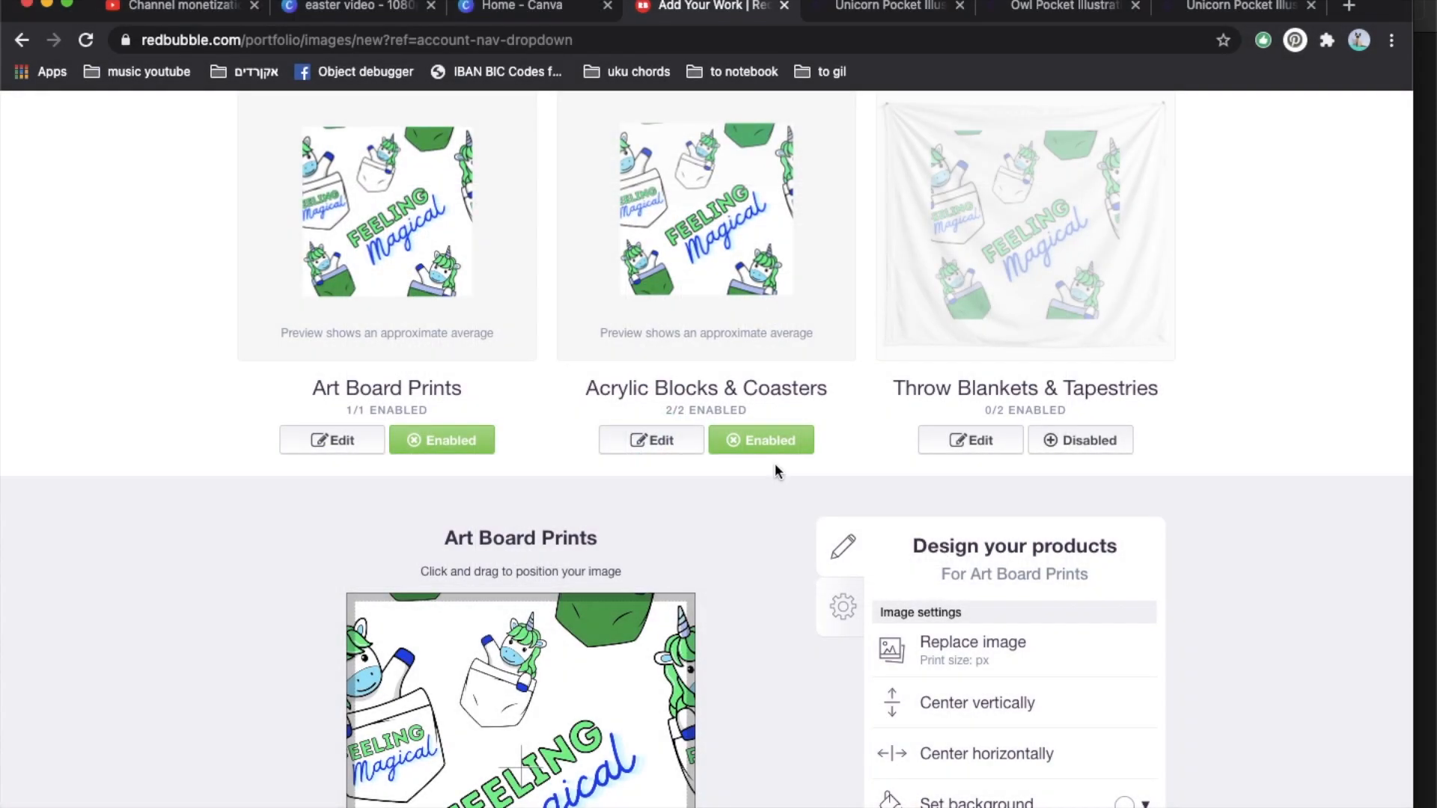
- Switch to Finder and duplicate 8.png inside the Feeling folder in Downloads
mouse_move(222, 804)
click(147, 802)
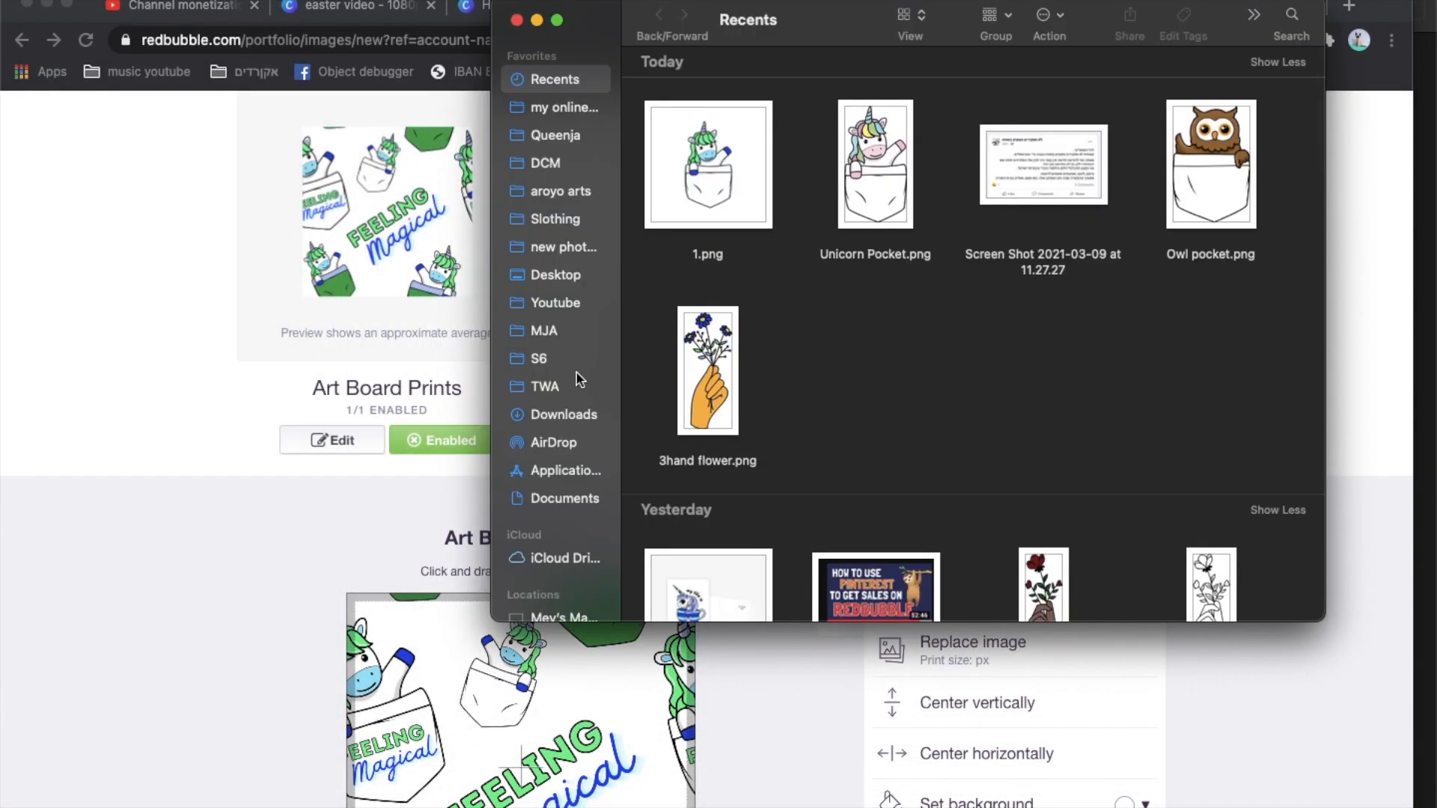
click(553, 418)
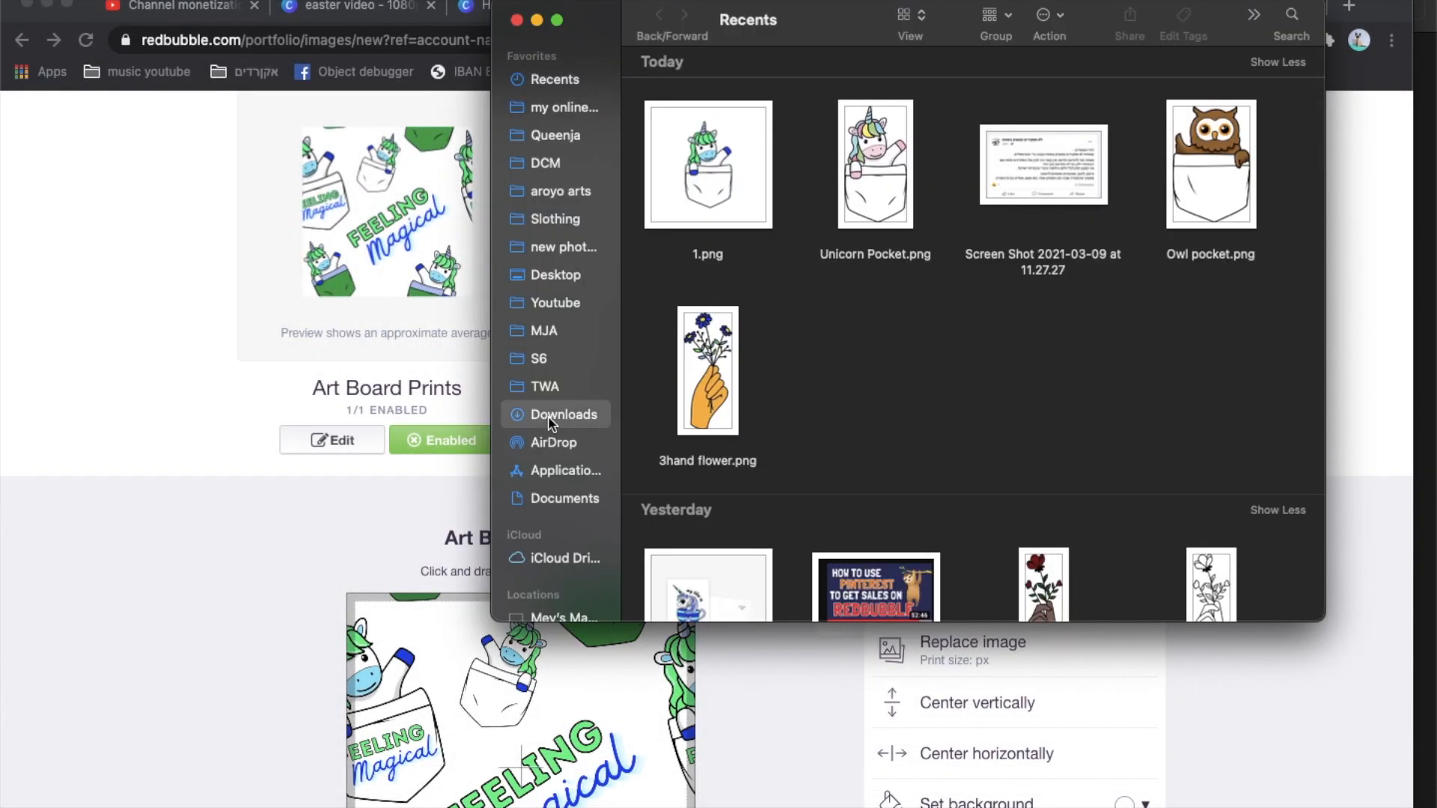
click(786, 141)
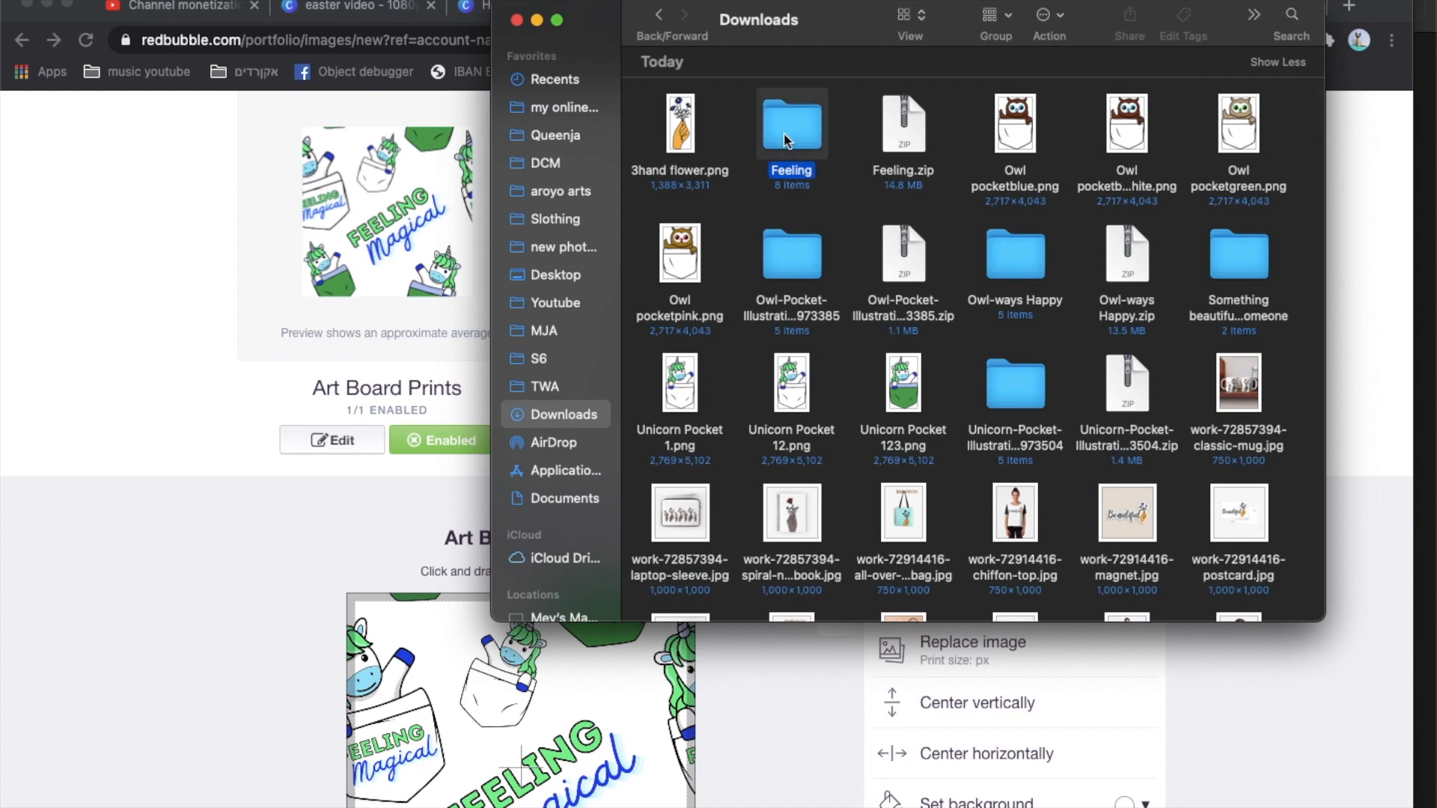
double_click(786, 140)
click(1215, 367)
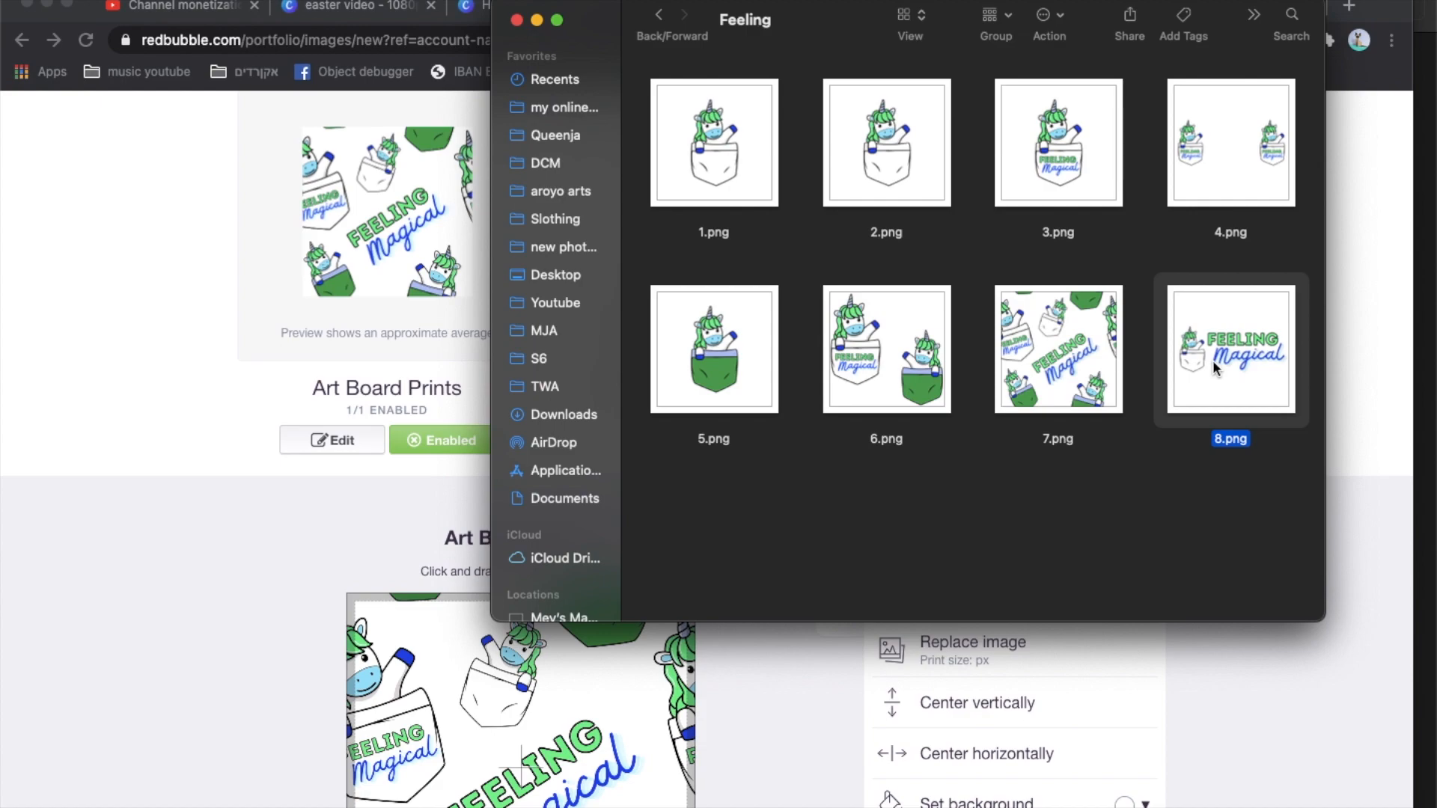
key(super+d)
- Open the original 8.png in Preview, crop it closely around the unicorn and FEELING Magical text, and return to the Redbubble page
click(705, 576)
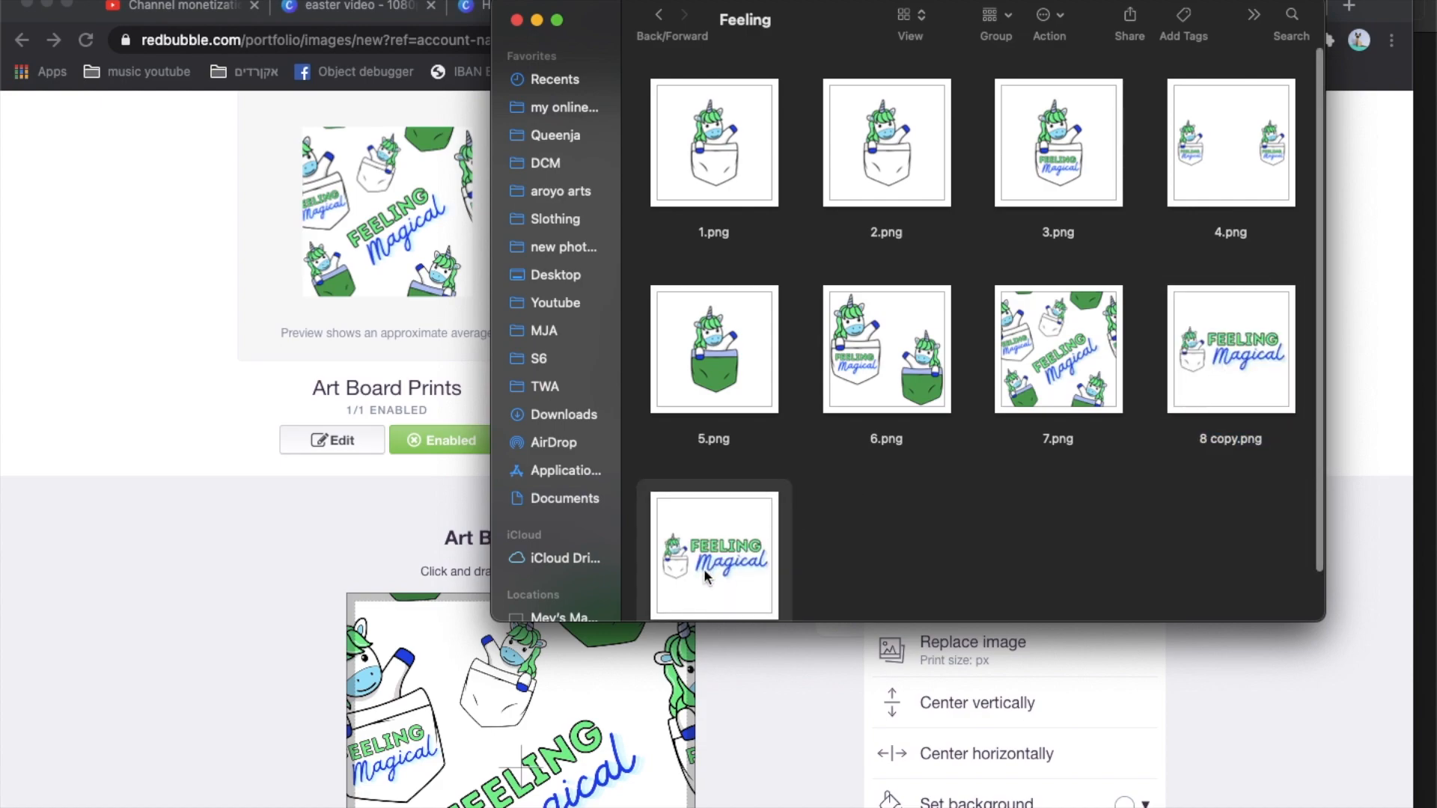
double_click(705, 576)
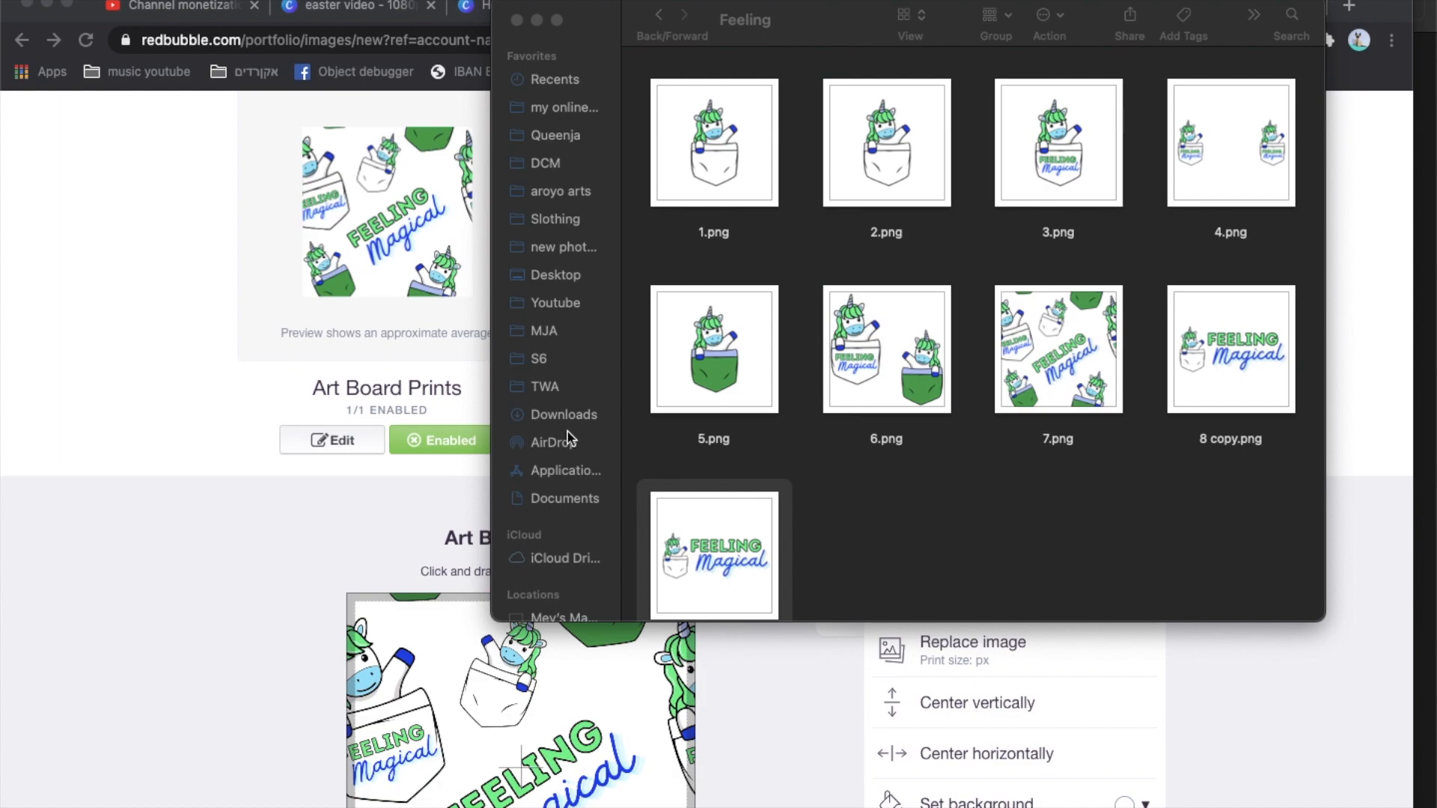
scroll(565, 430, down, 3)
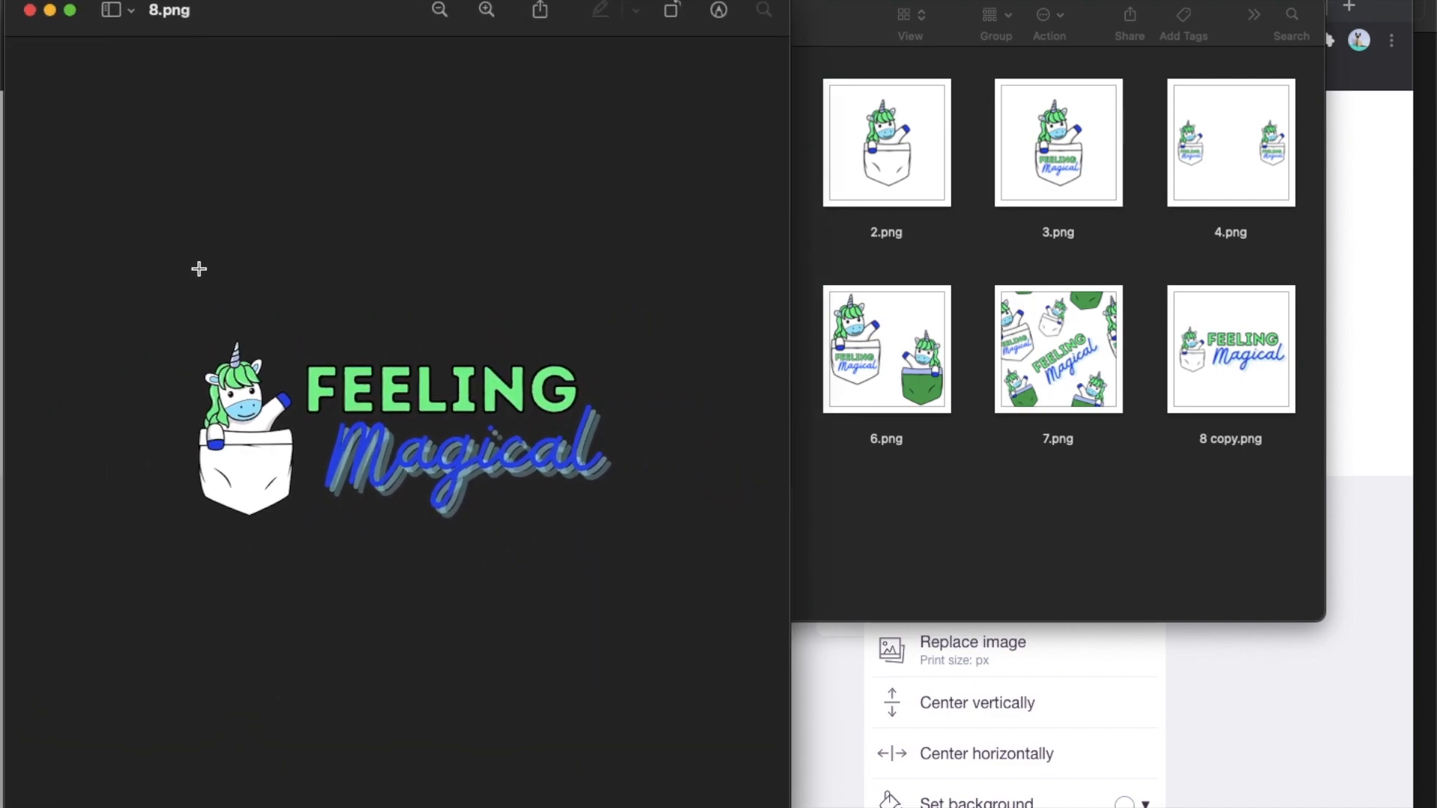
drag(139, 286, 773, 575)
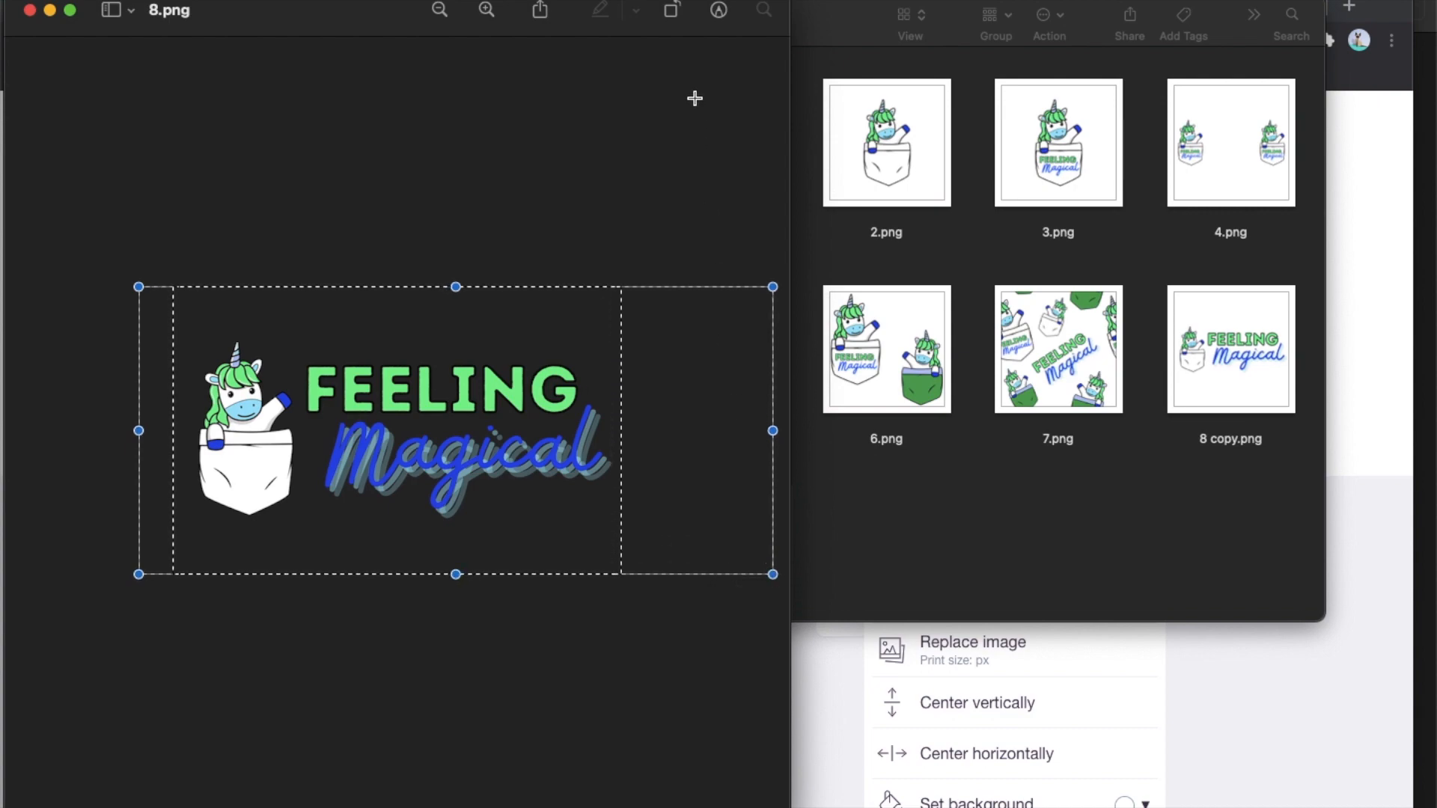
click(720, 11)
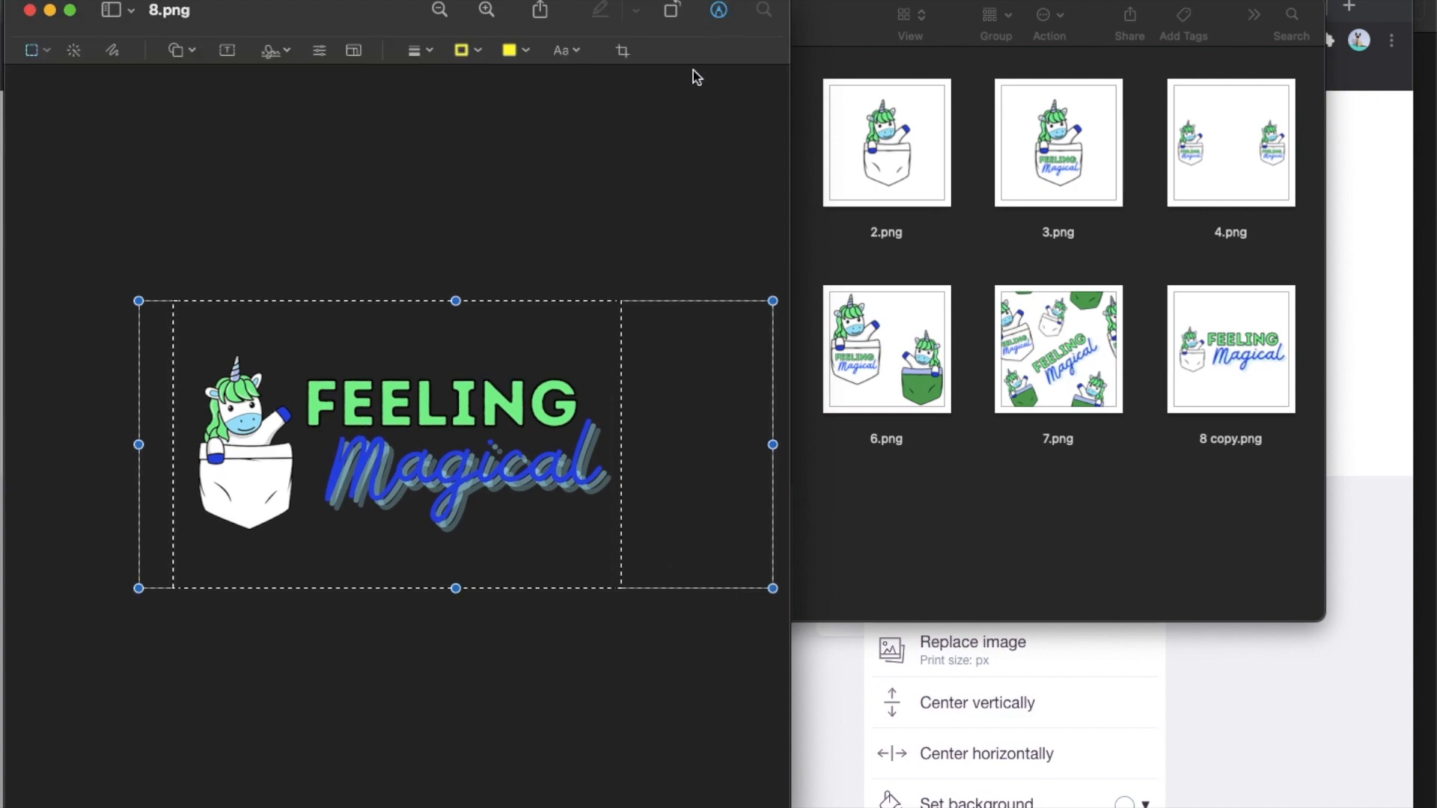
click(622, 50)
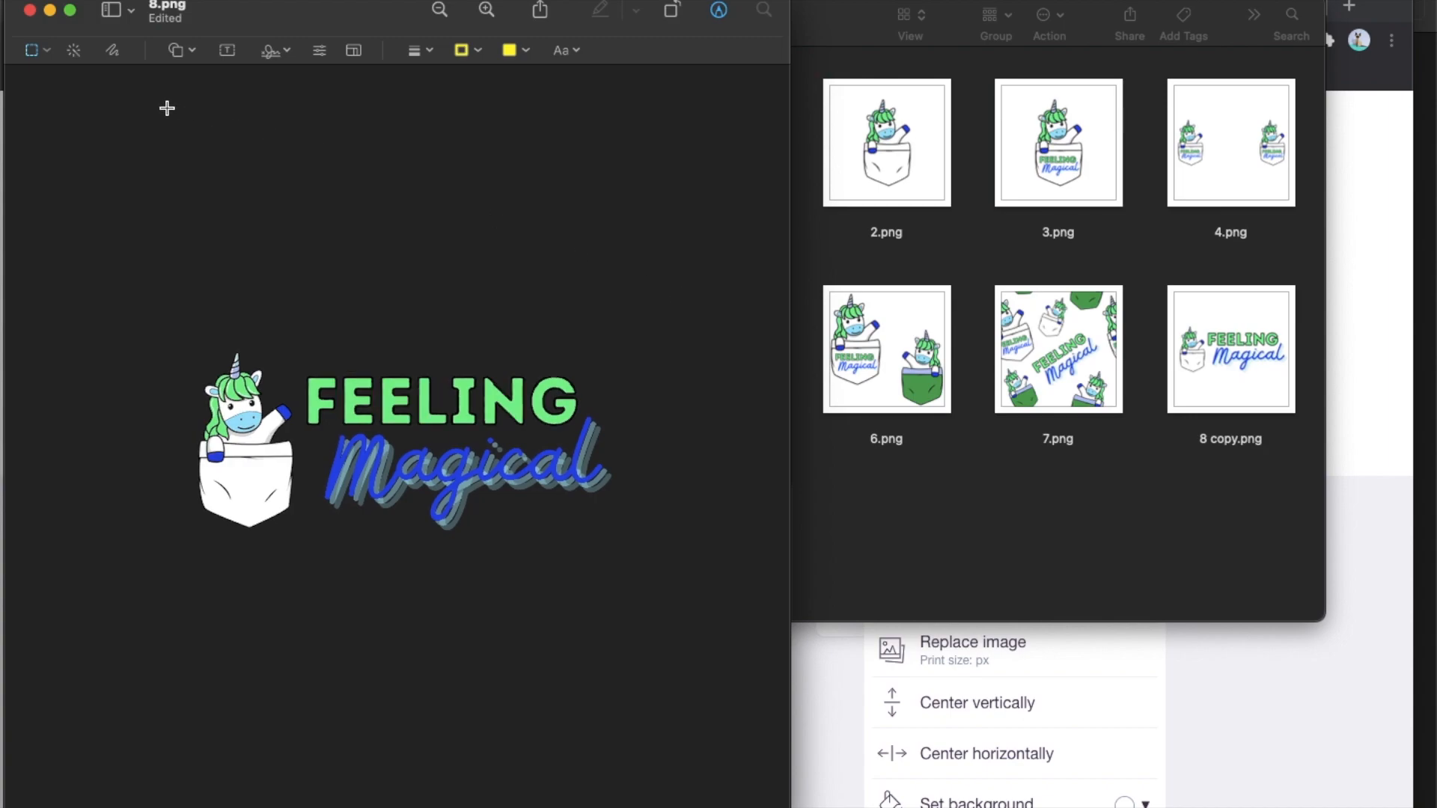
click(29, 11)
click(138, 470)
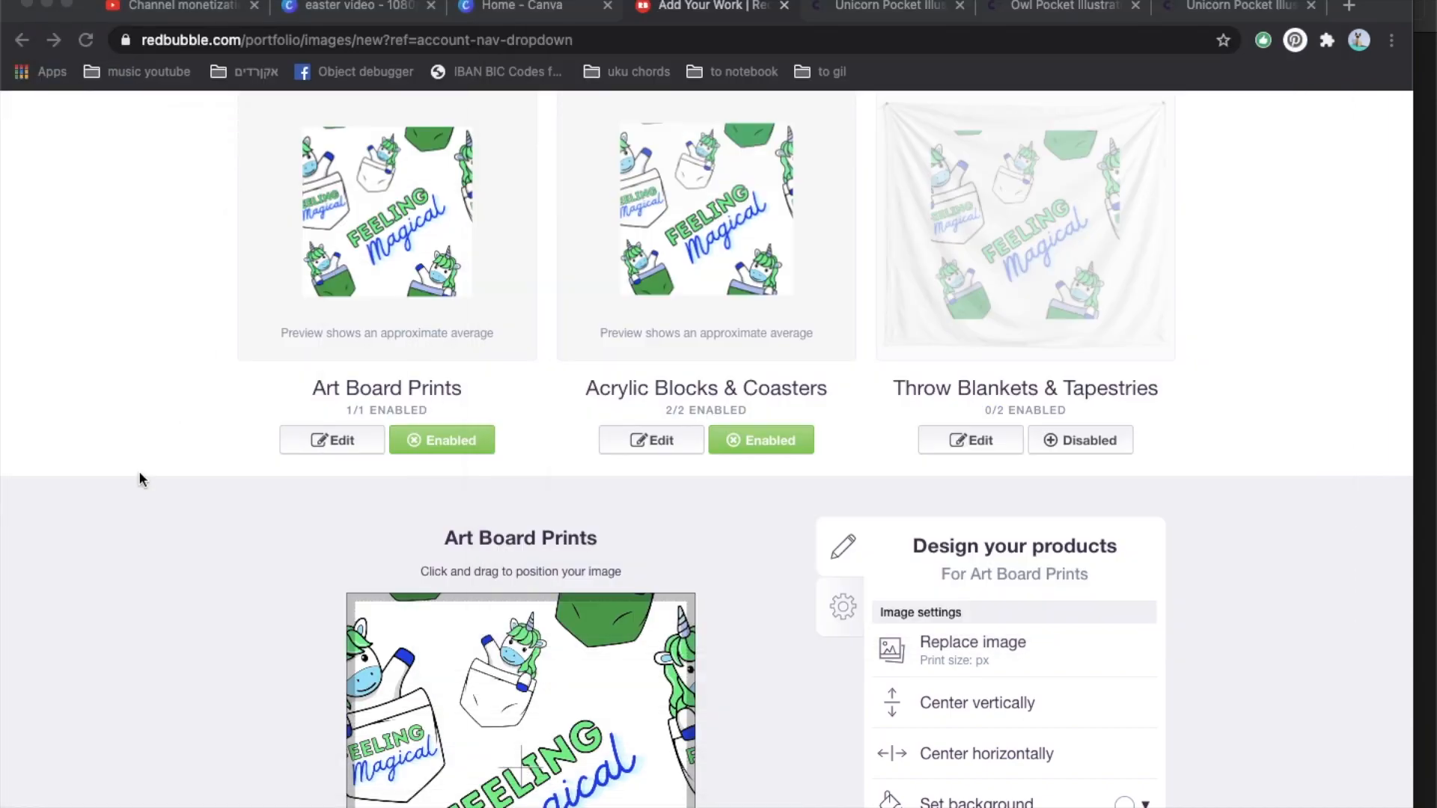
- Replace the Prints, Cards & Posters image with the cropped 8.png
scroll(140, 469, up, 3)
scroll(141, 469, up, 20)
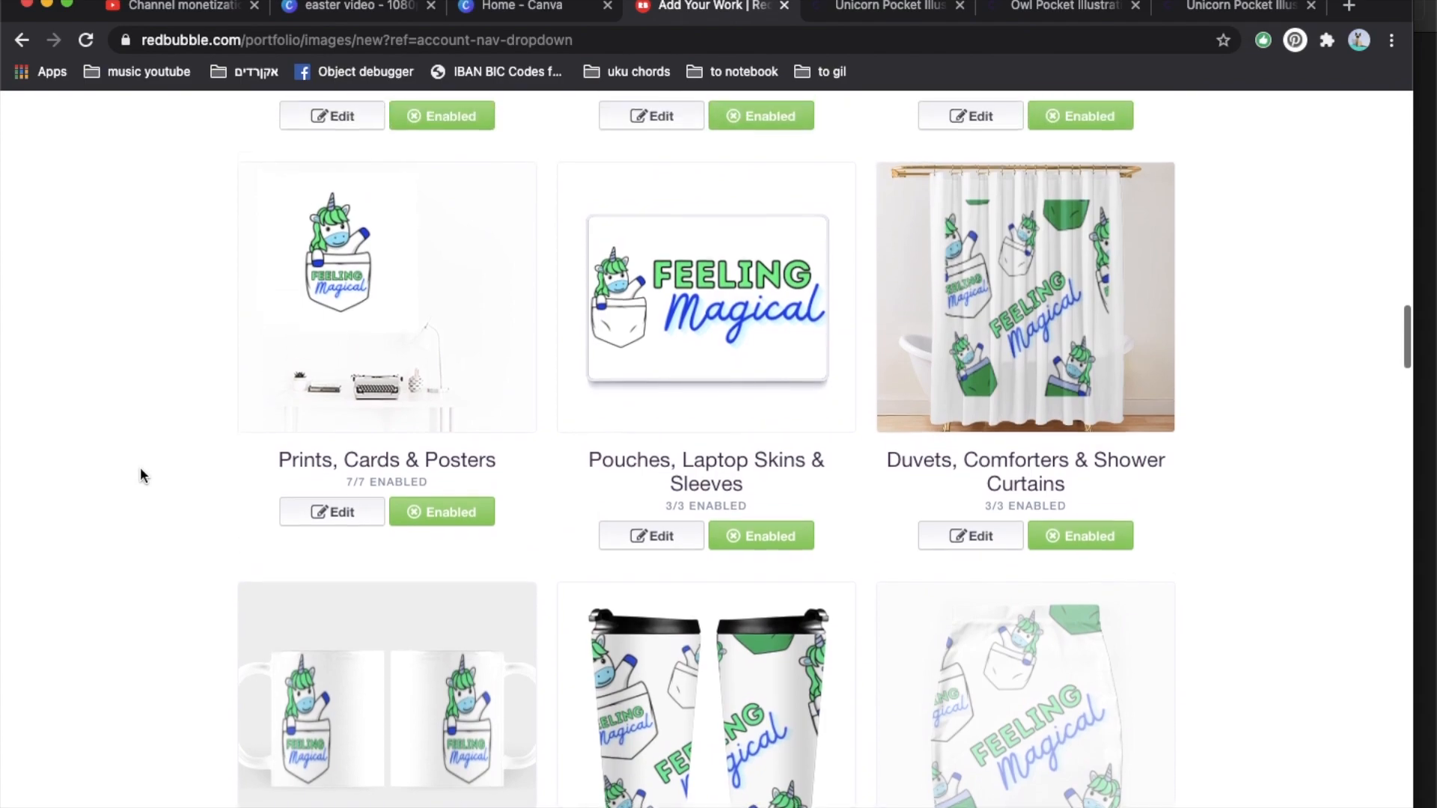
scroll(330, 524, down, 10)
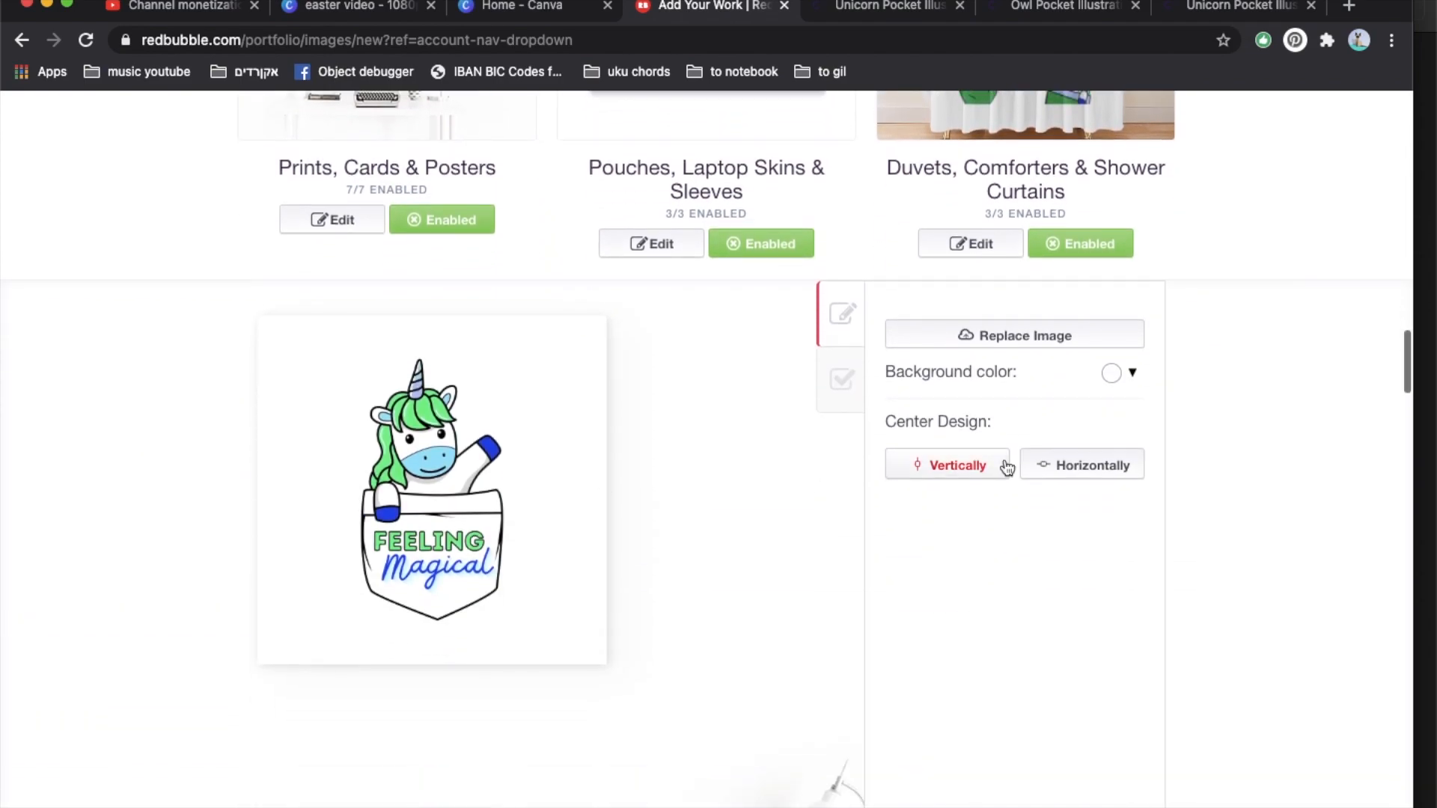
click(1021, 336)
double_click(913, 464)
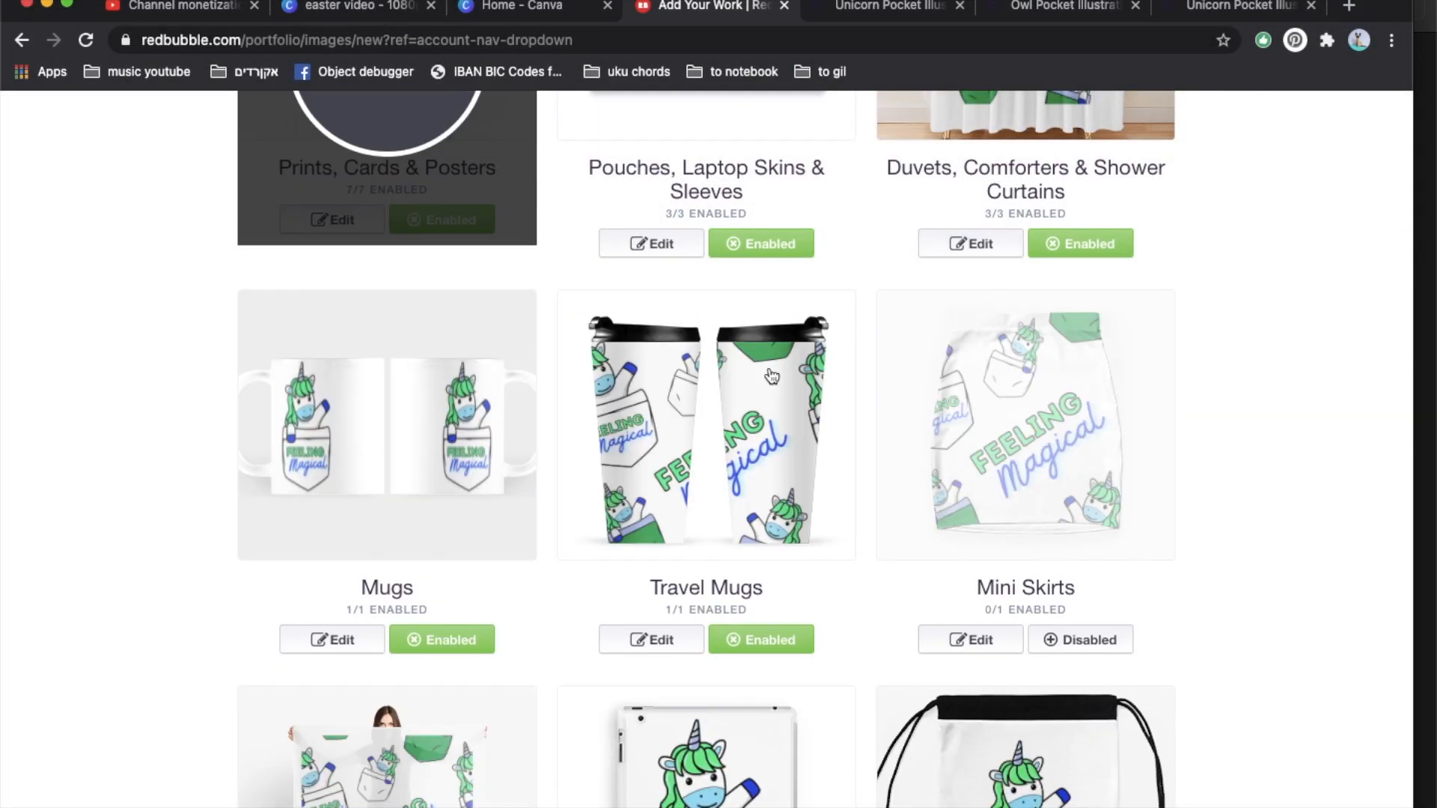
- Replace the Art Board Prints image with the cropped 8.png
scroll(772, 376, down, 14)
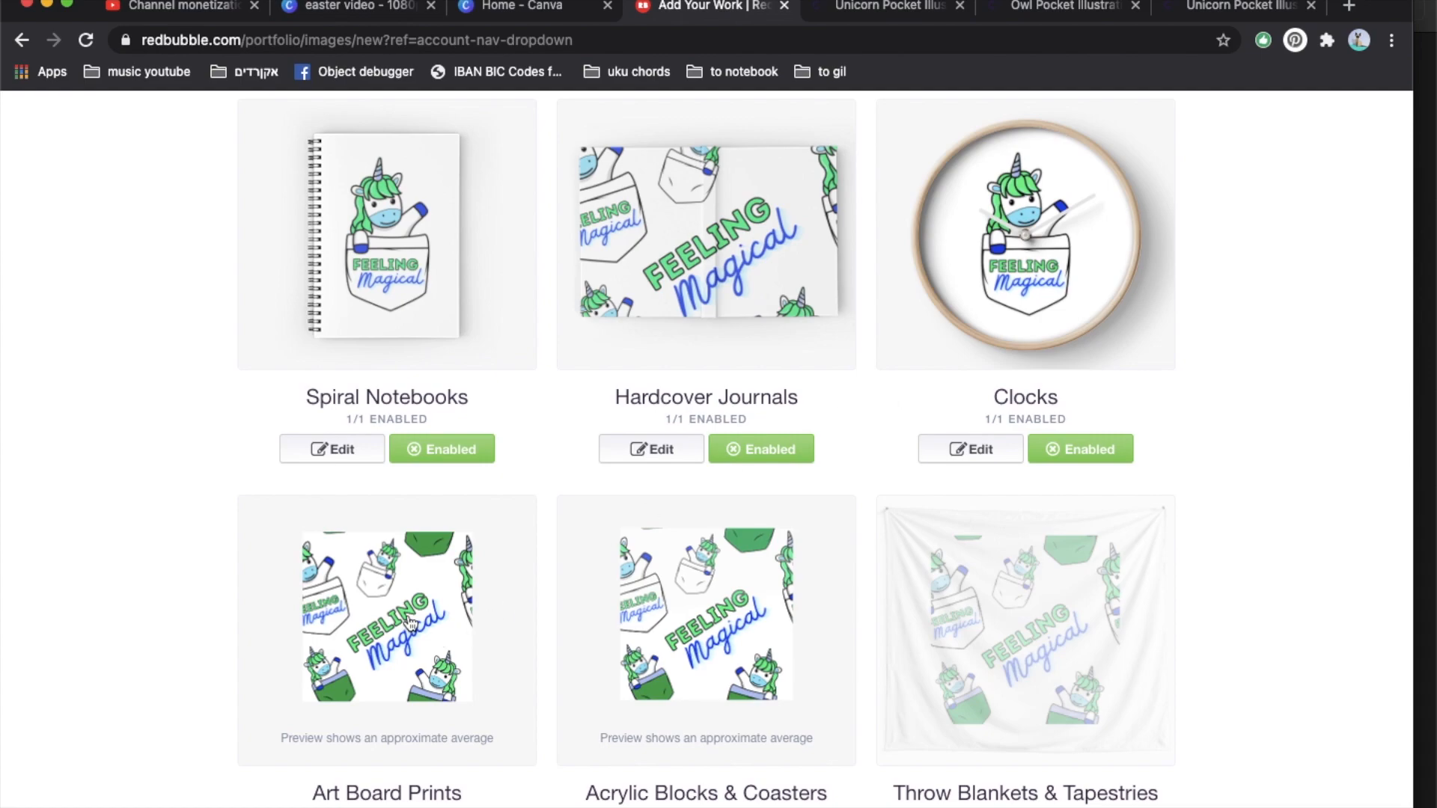
scroll(691, 563, down, 9)
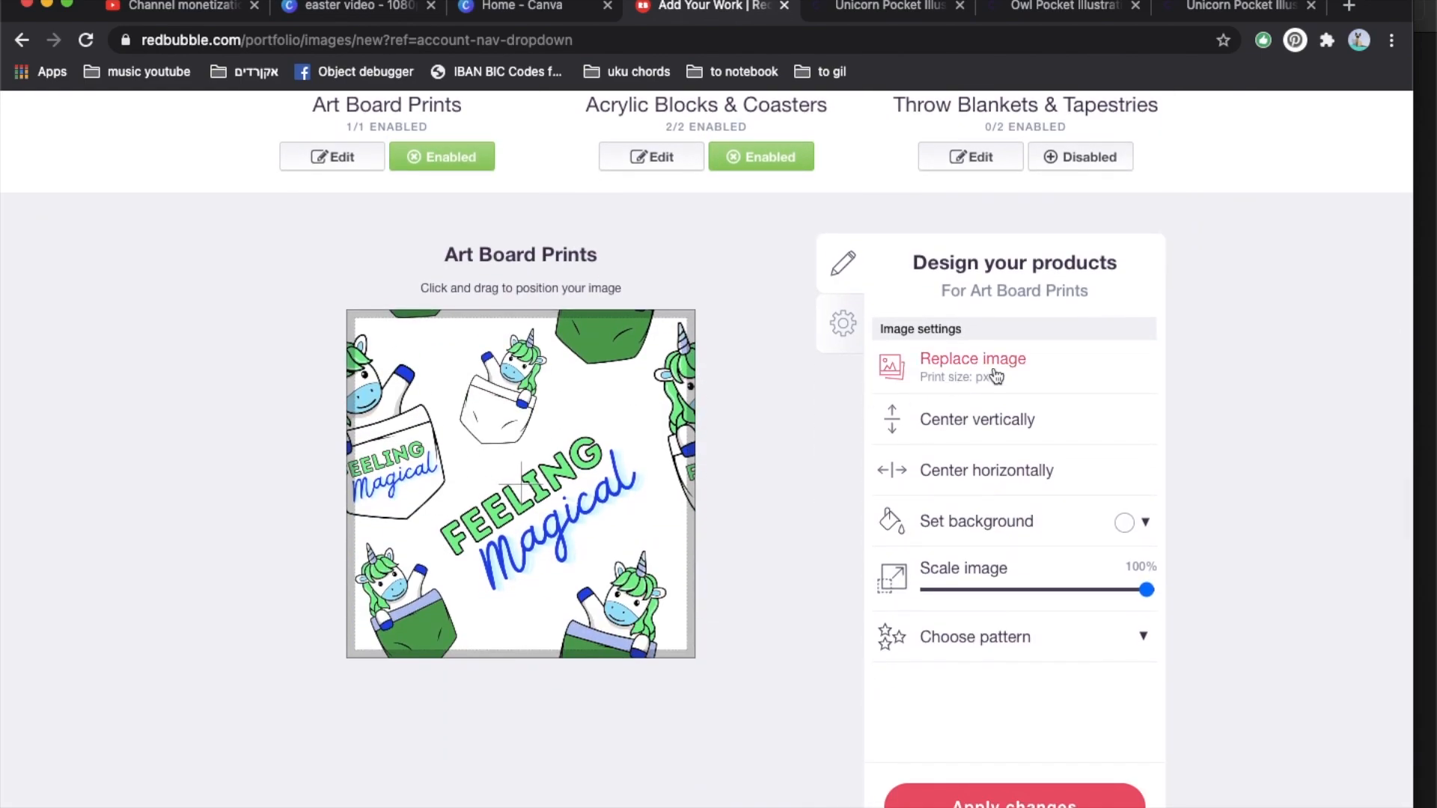
click(995, 377)
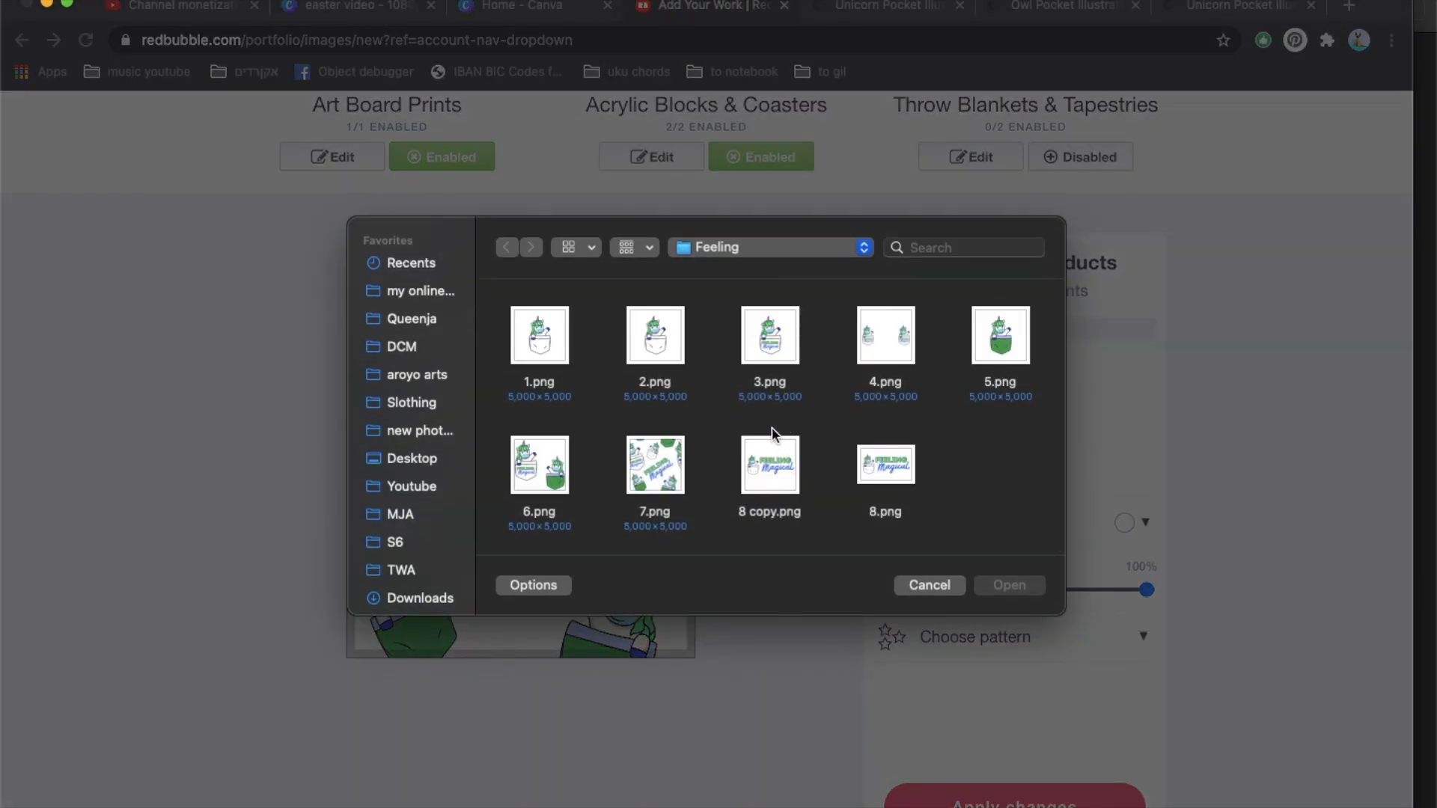
double_click(897, 476)
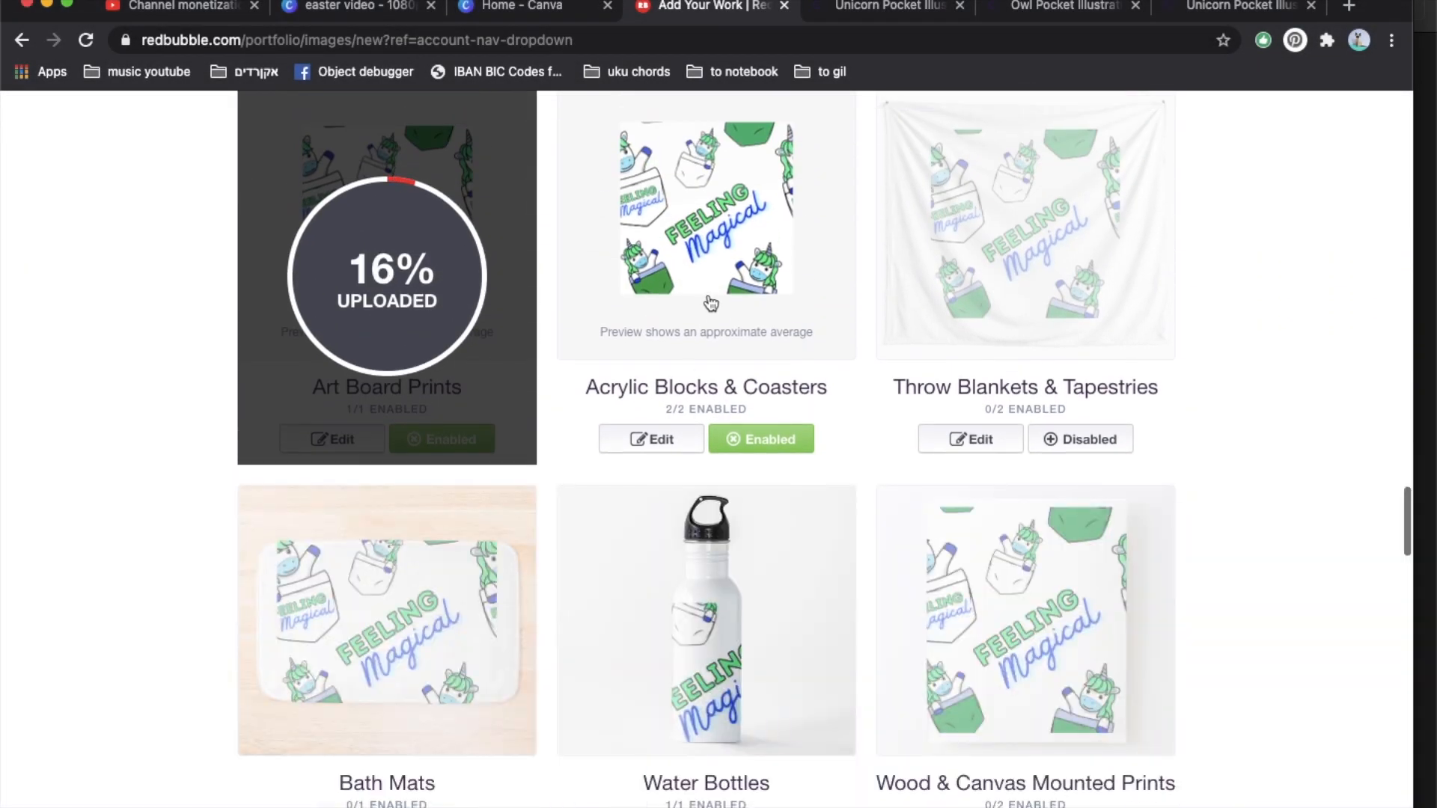
- Replace the Acrylic Blocks & Coasters image with 3.png
click(710, 303)
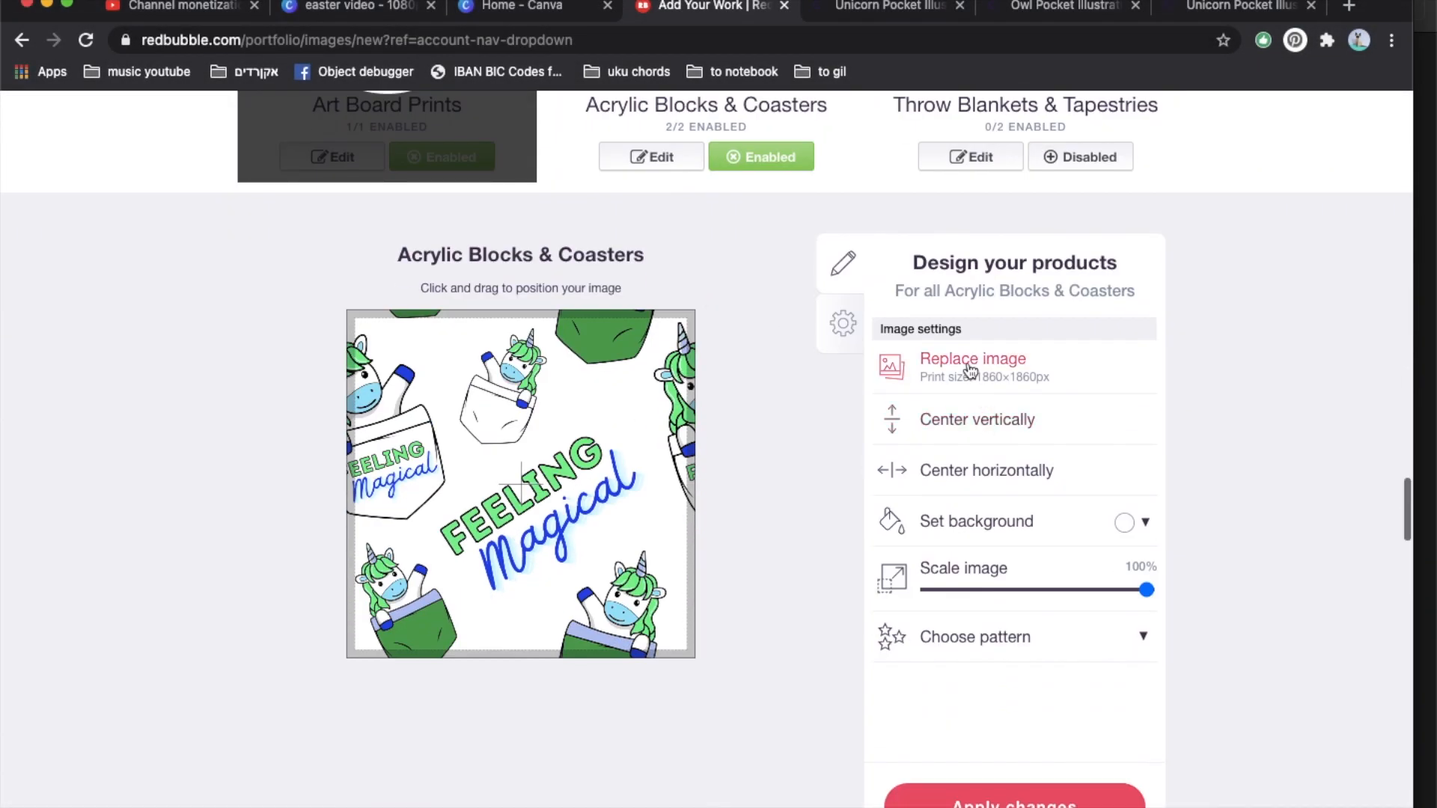
click(922, 370)
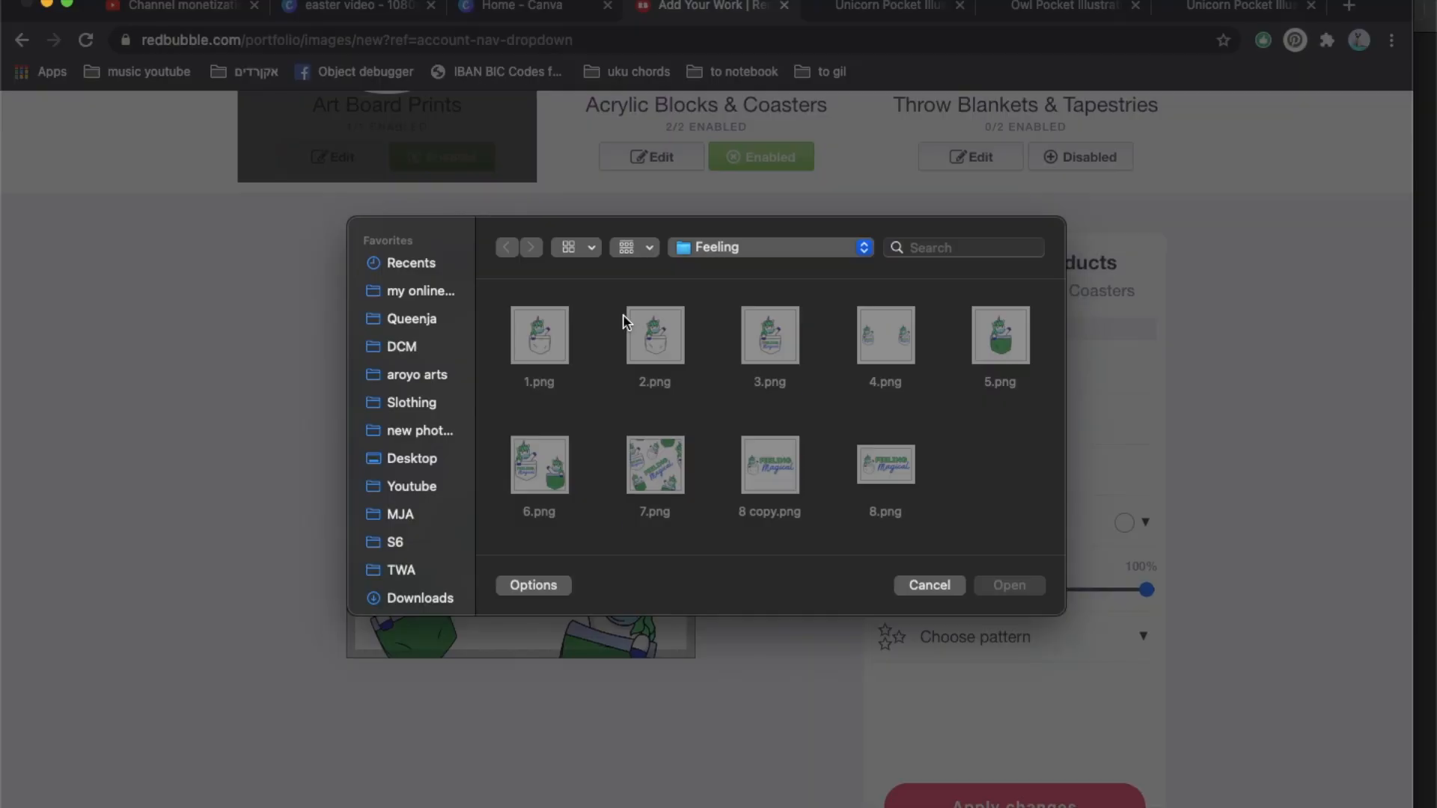
double_click(752, 339)
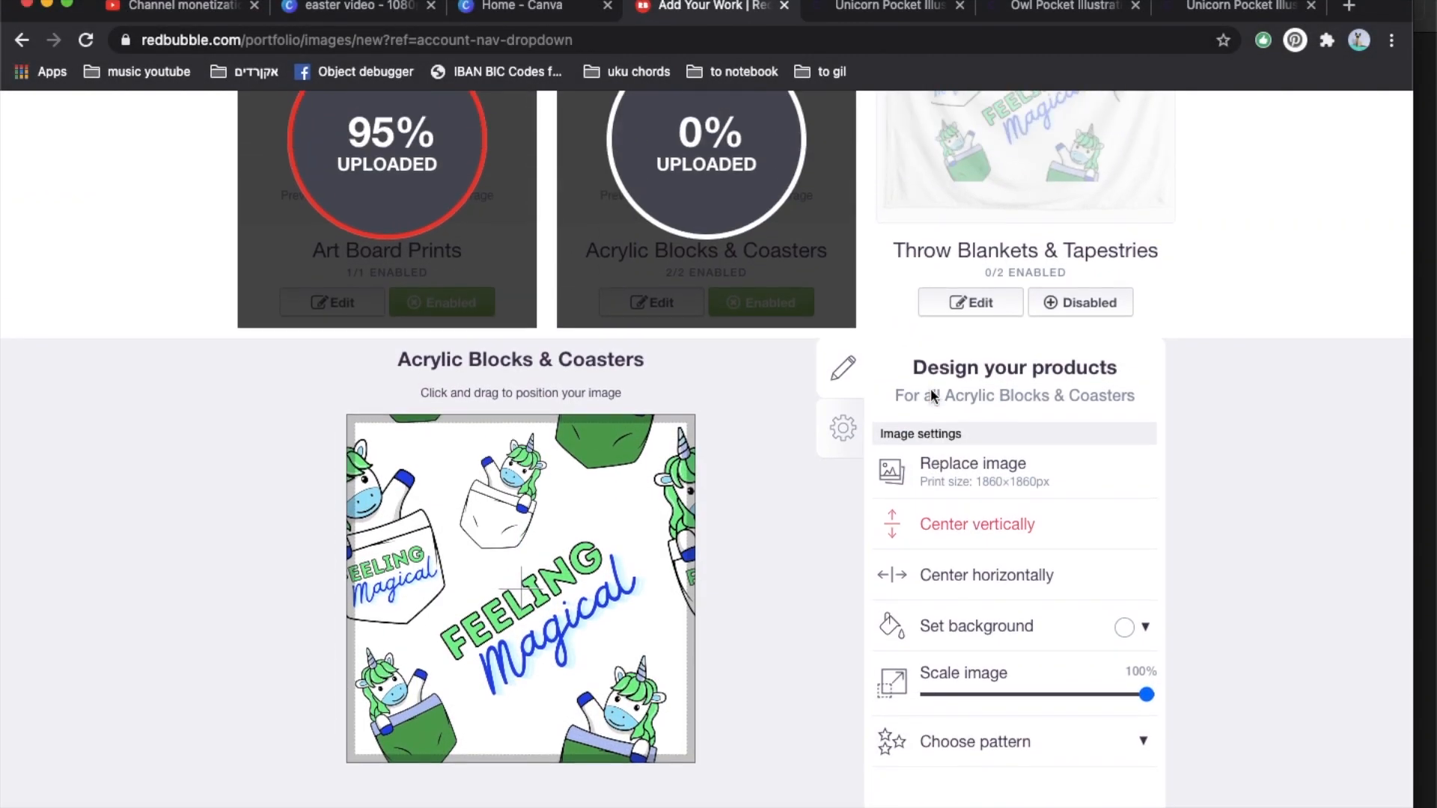
- Replace the Bath Mats image with 8 copy.png
scroll(507, 599, down, 5)
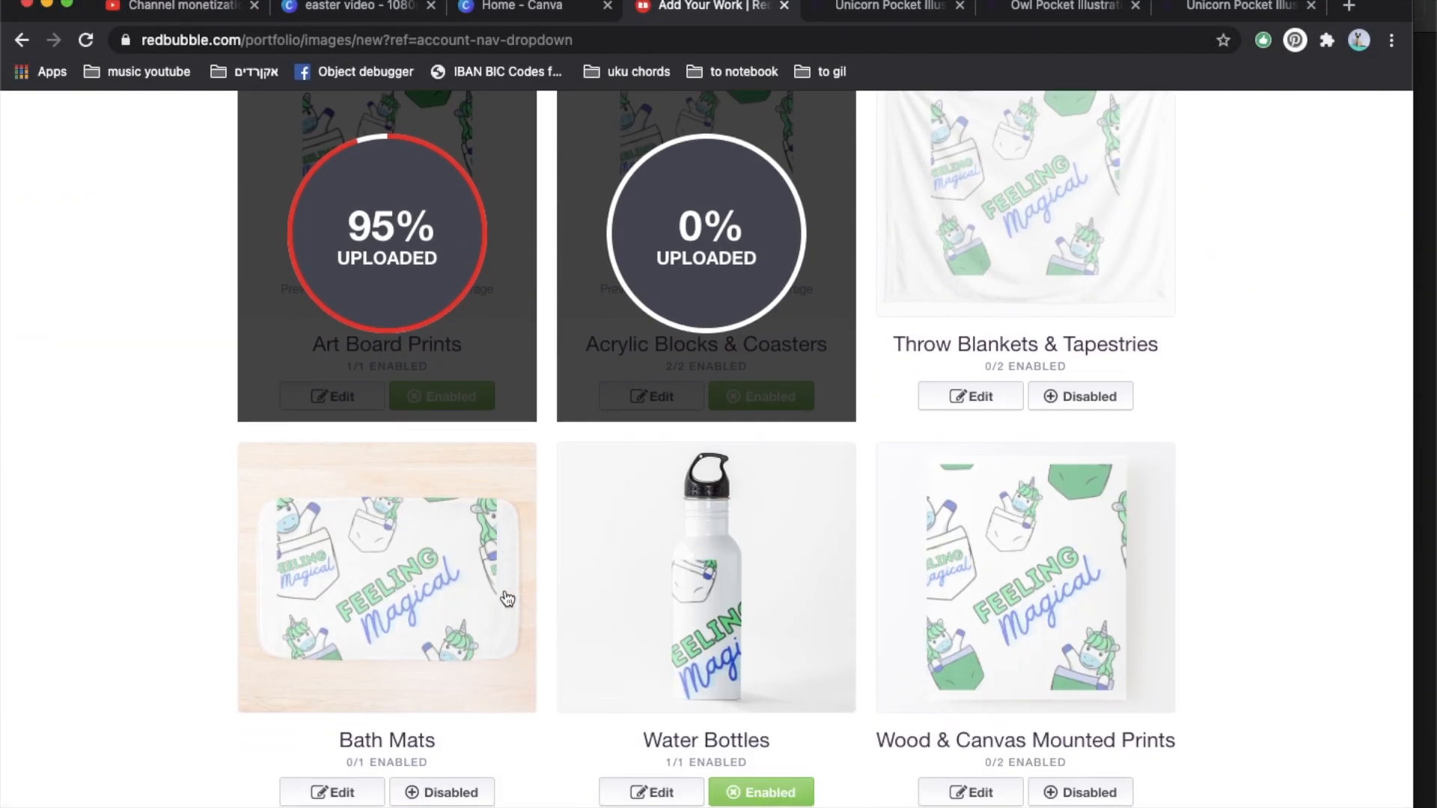
click(411, 453)
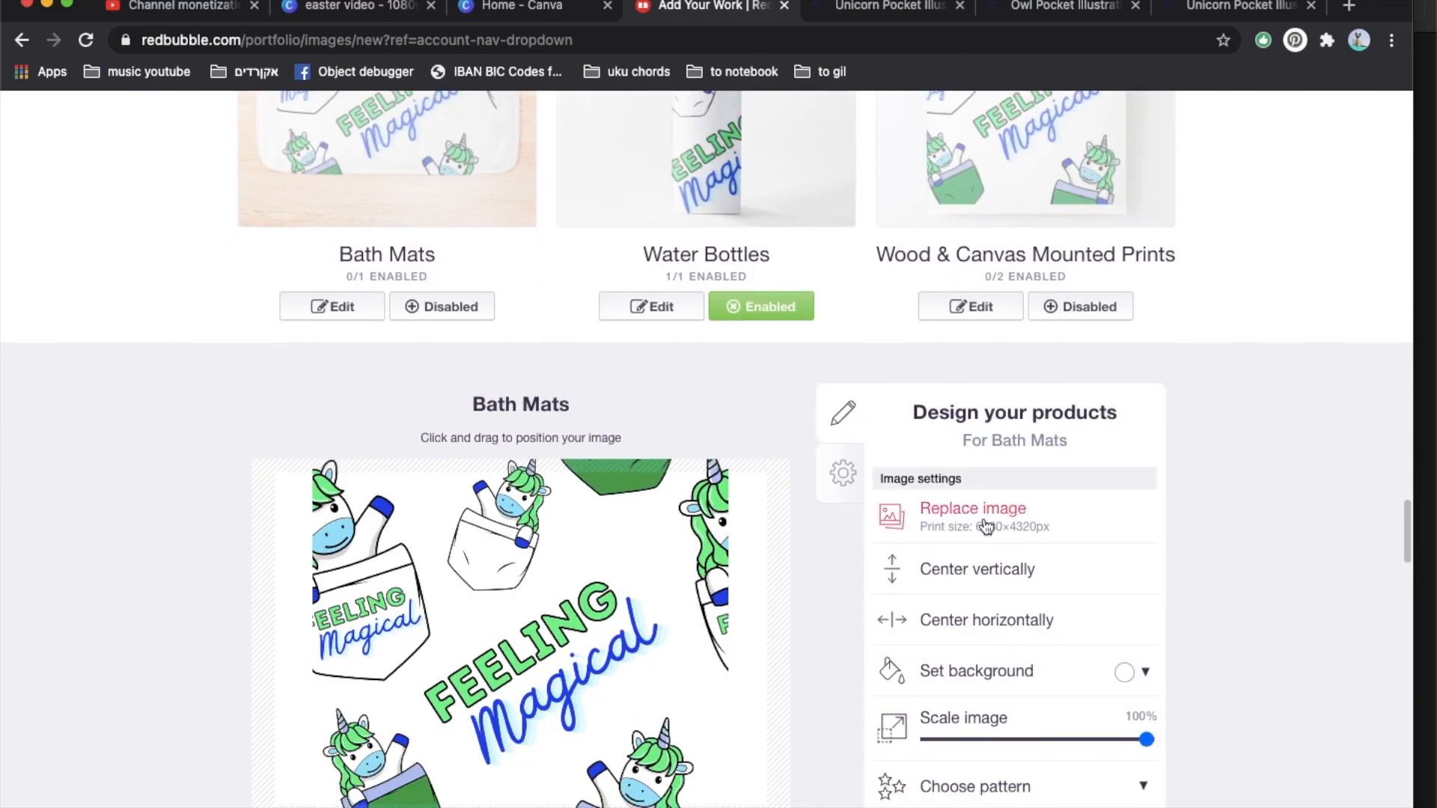
click(985, 526)
double_click(782, 485)
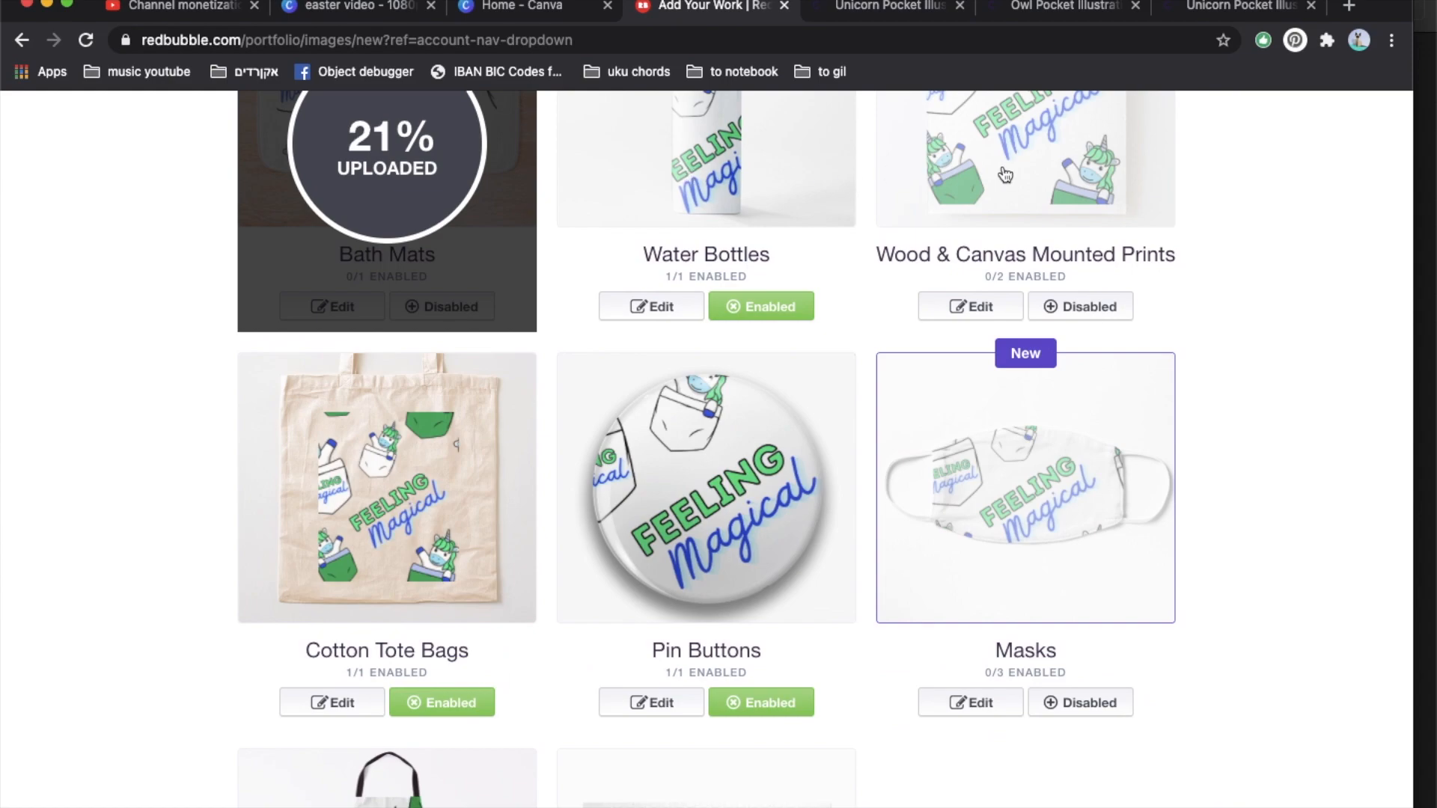
- Replace the Wood & Canvas Mounted Prints image with 3.png
click(1003, 171)
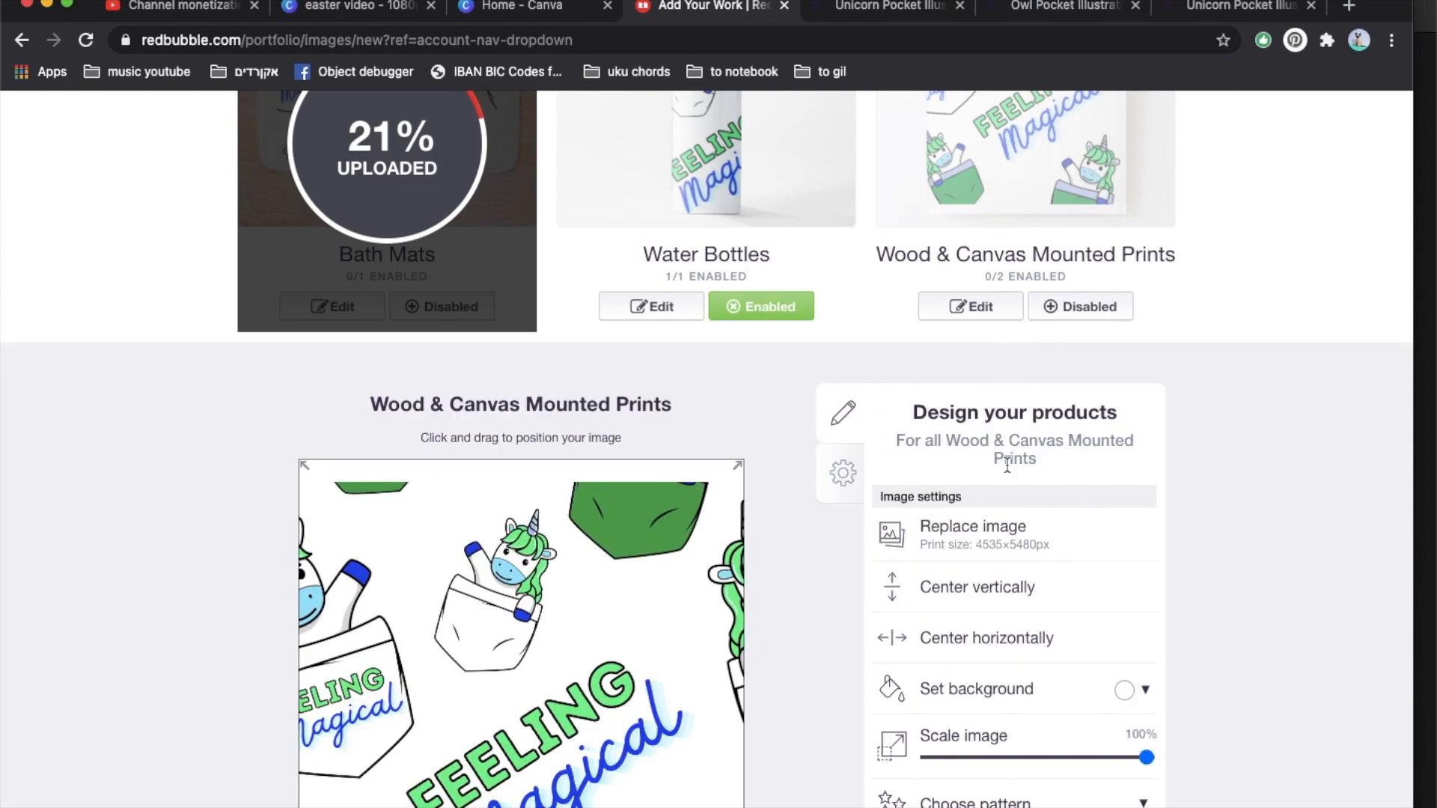
click(985, 550)
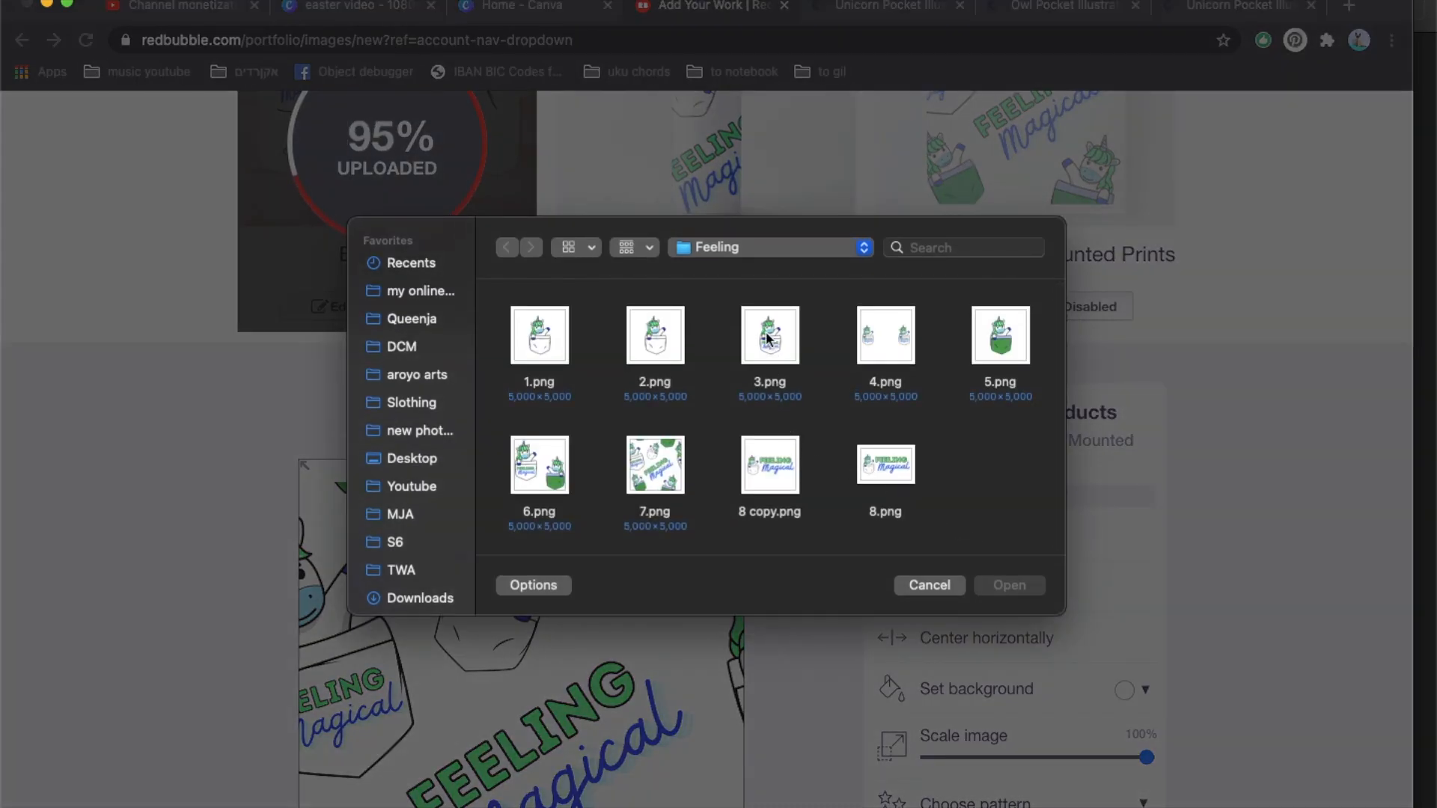
click(769, 339)
double_click(769, 339)
- Replace the Cotton Tote Bags image with 3.png
scroll(509, 478, down, 10)
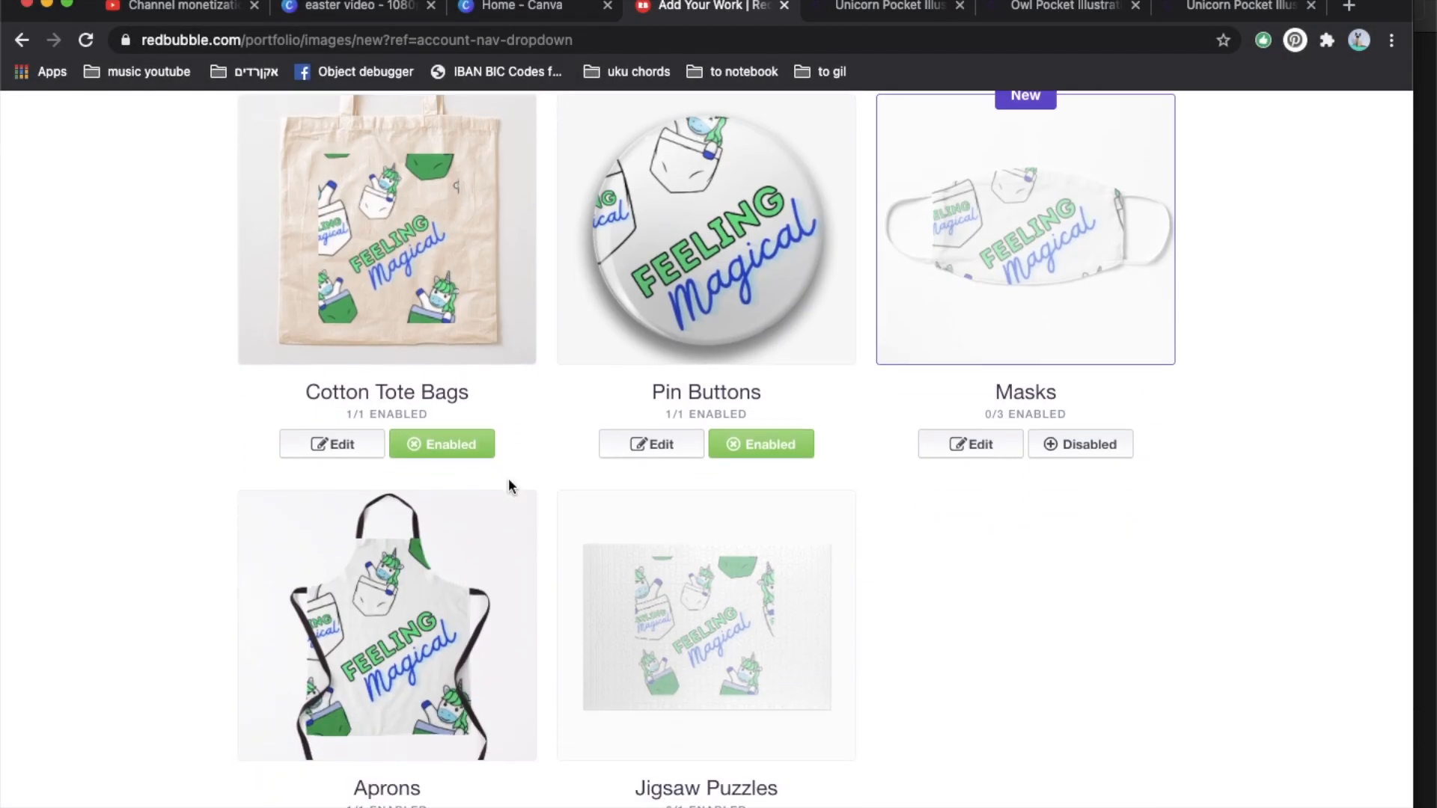
click(418, 224)
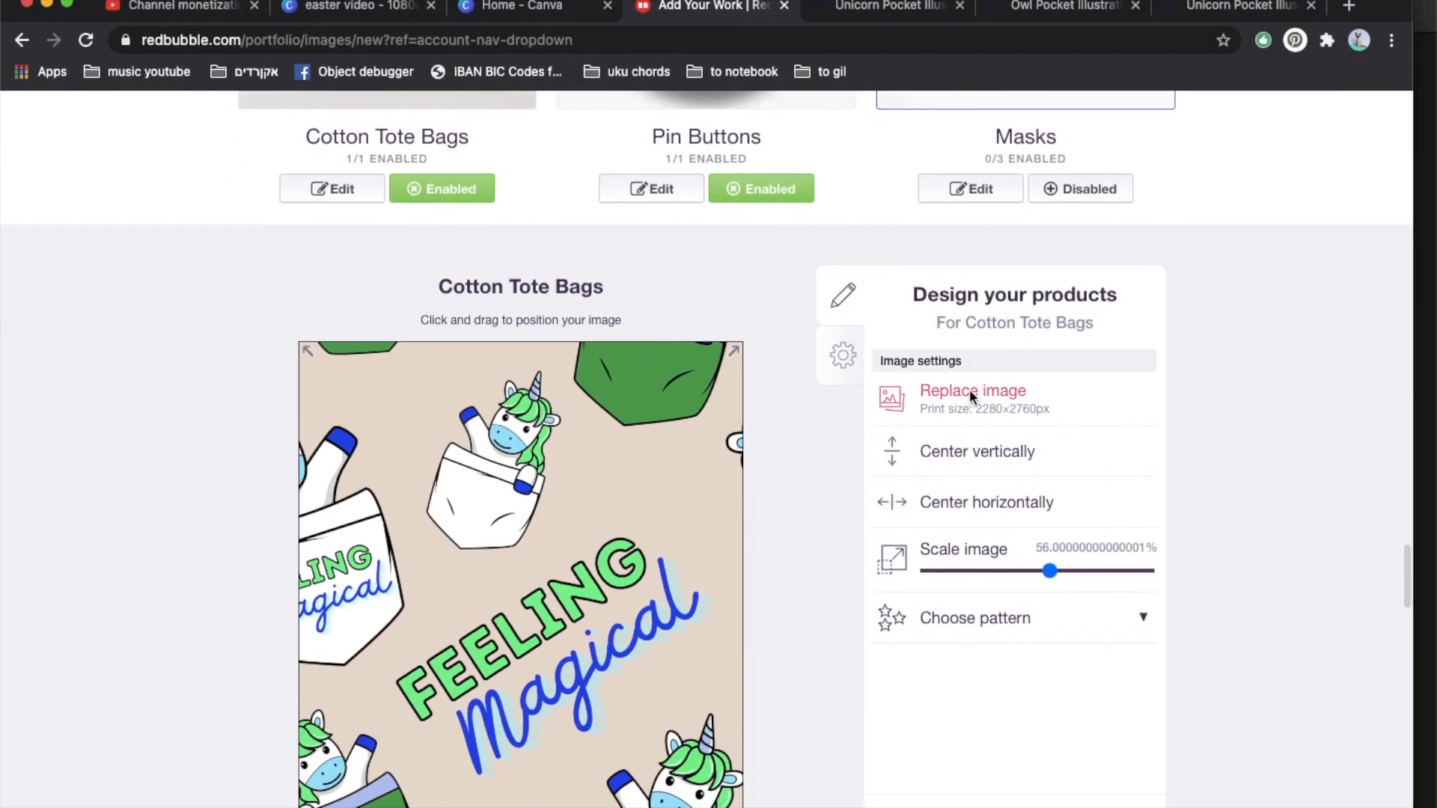
click(970, 395)
double_click(770, 340)
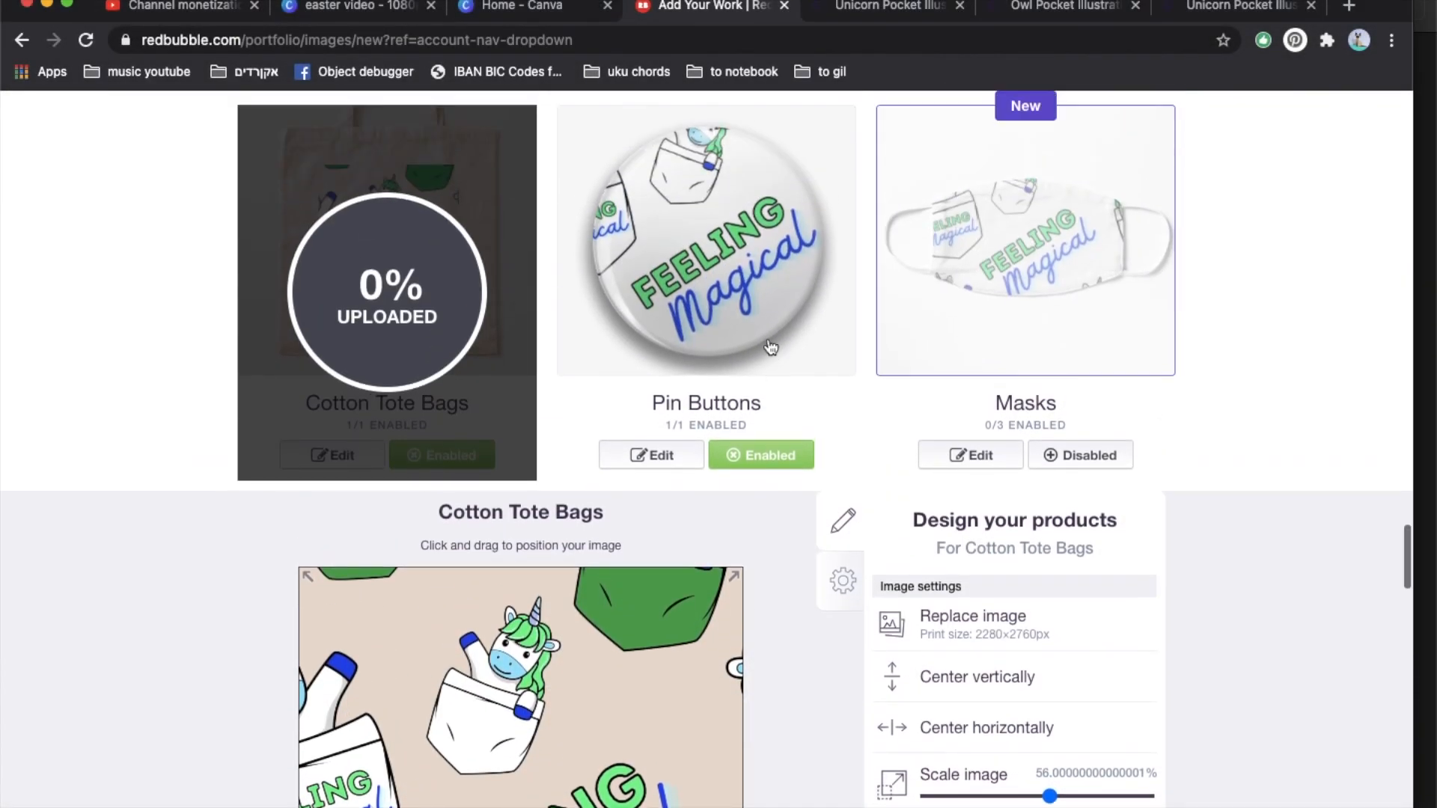
- Upload a replacement image for Pin Buttons and replace the Masks image with 8 copy.png
click(769, 345)
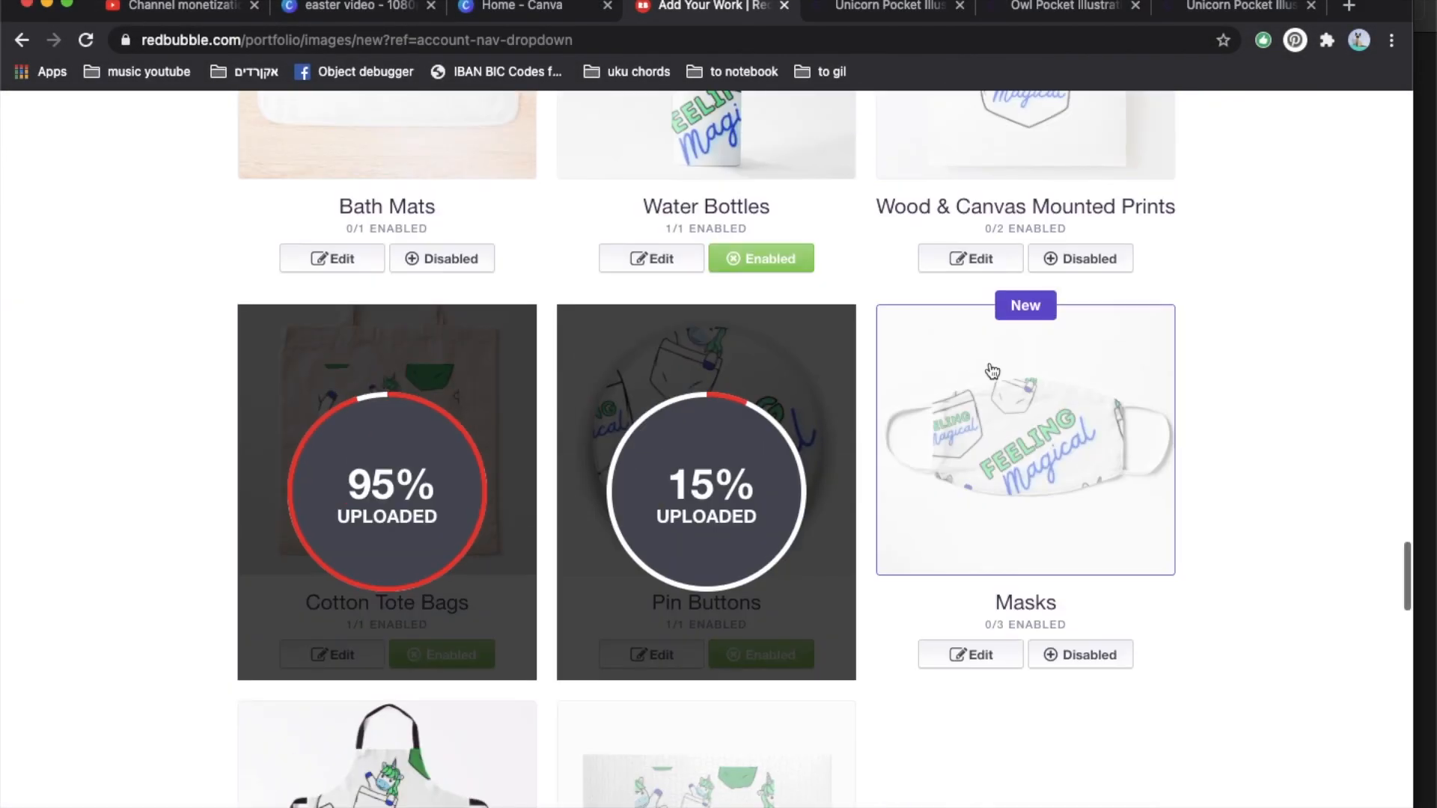
click(990, 449)
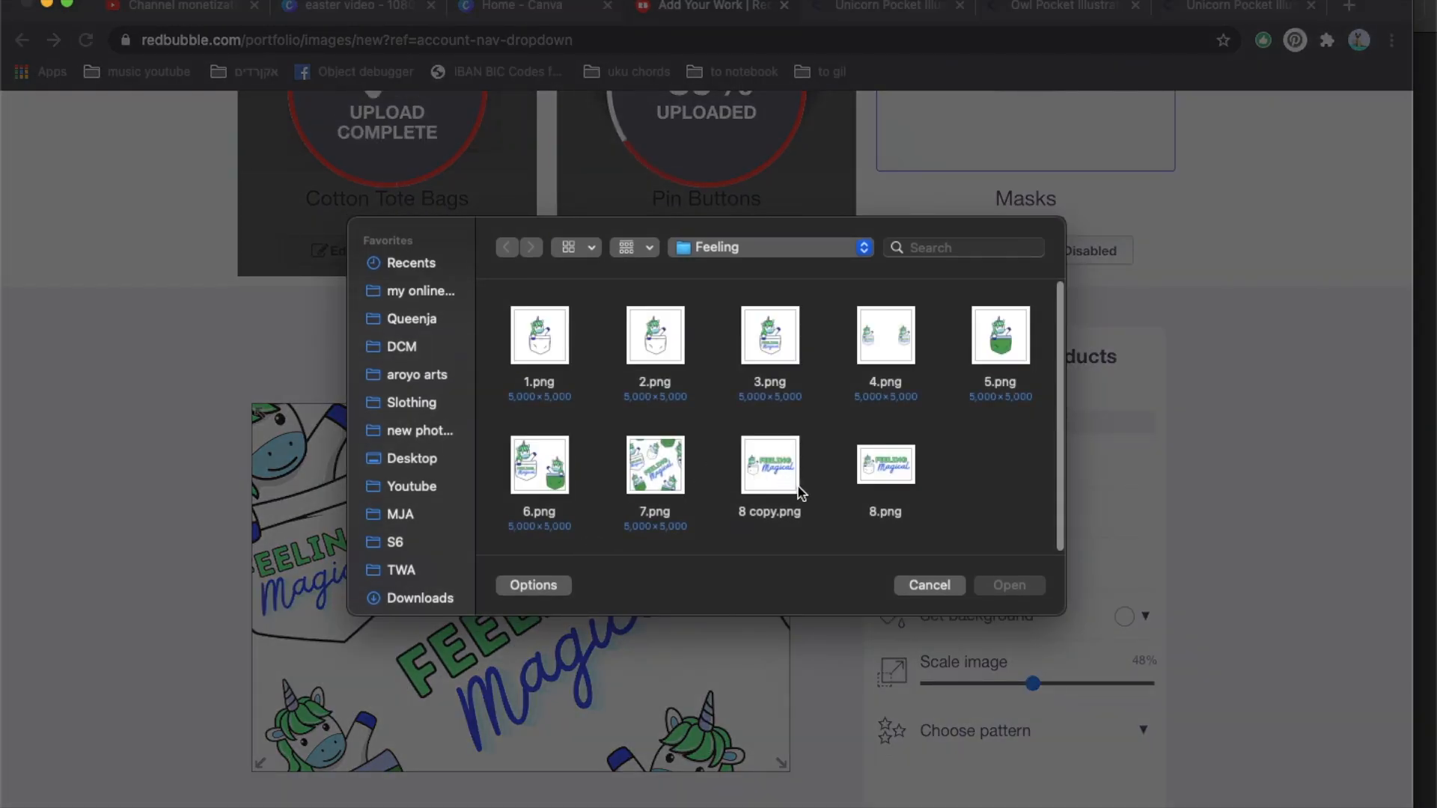
double_click(796, 488)
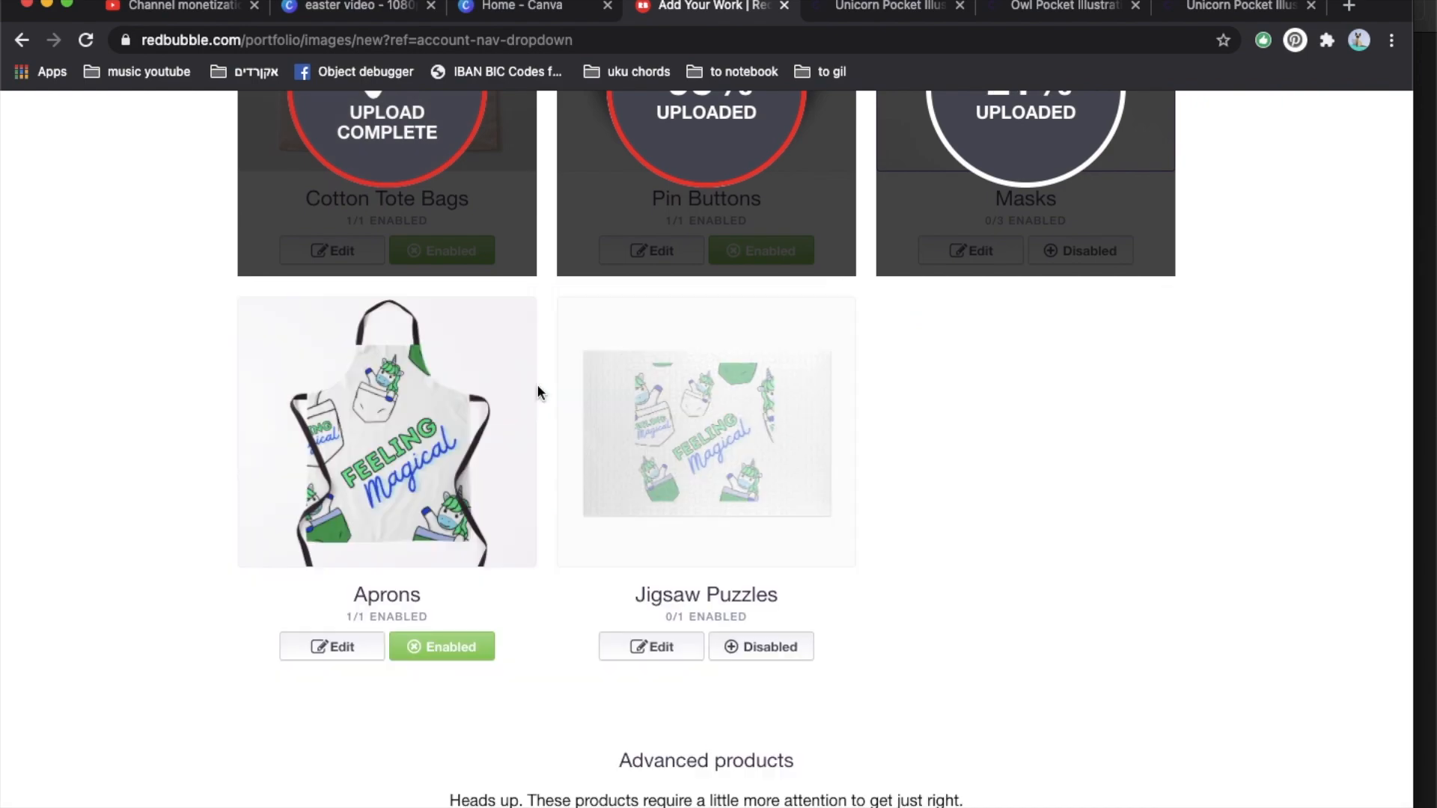
- Replace the Aprons image with 3.png
scroll(539, 385, down, 3)
click(404, 334)
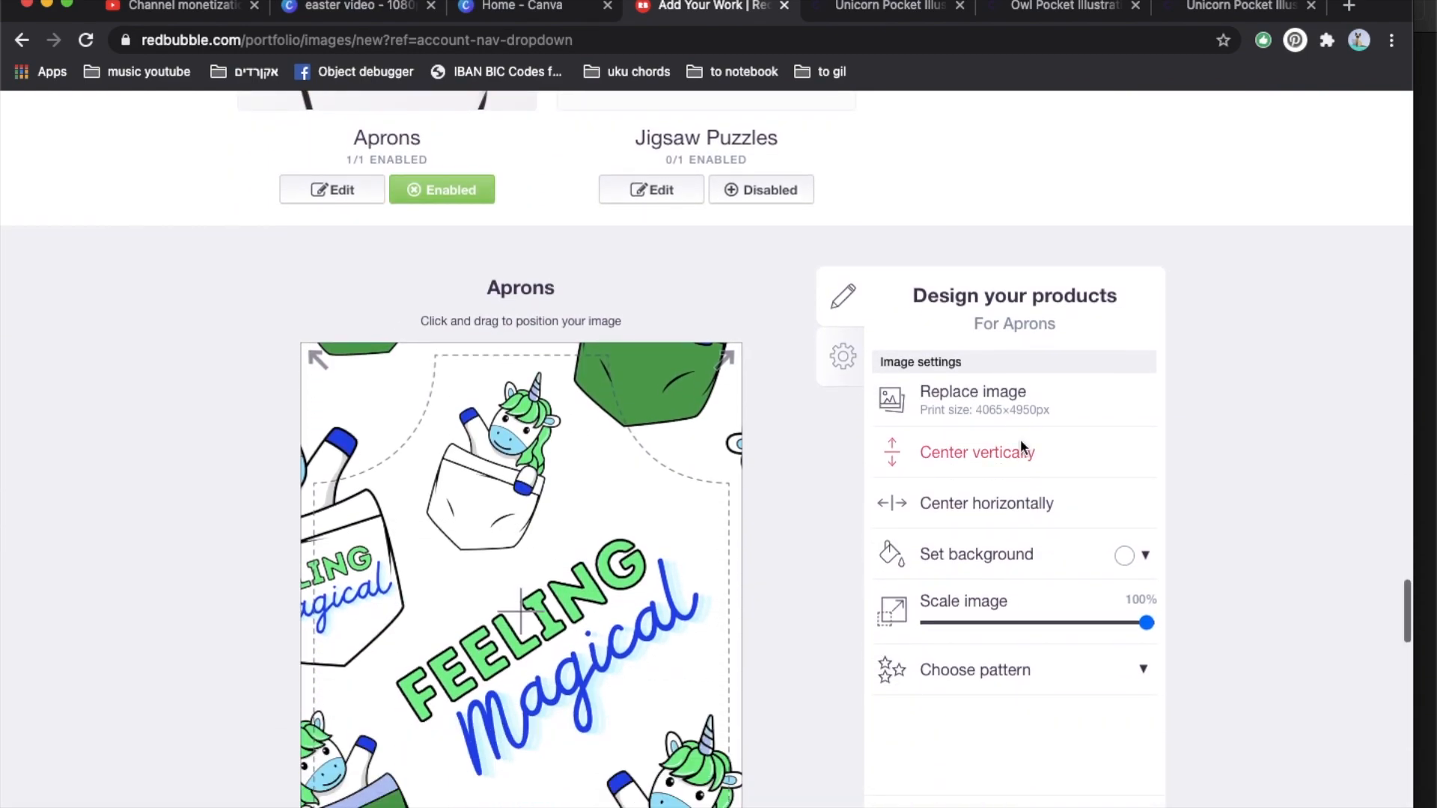
click(992, 406)
double_click(761, 345)
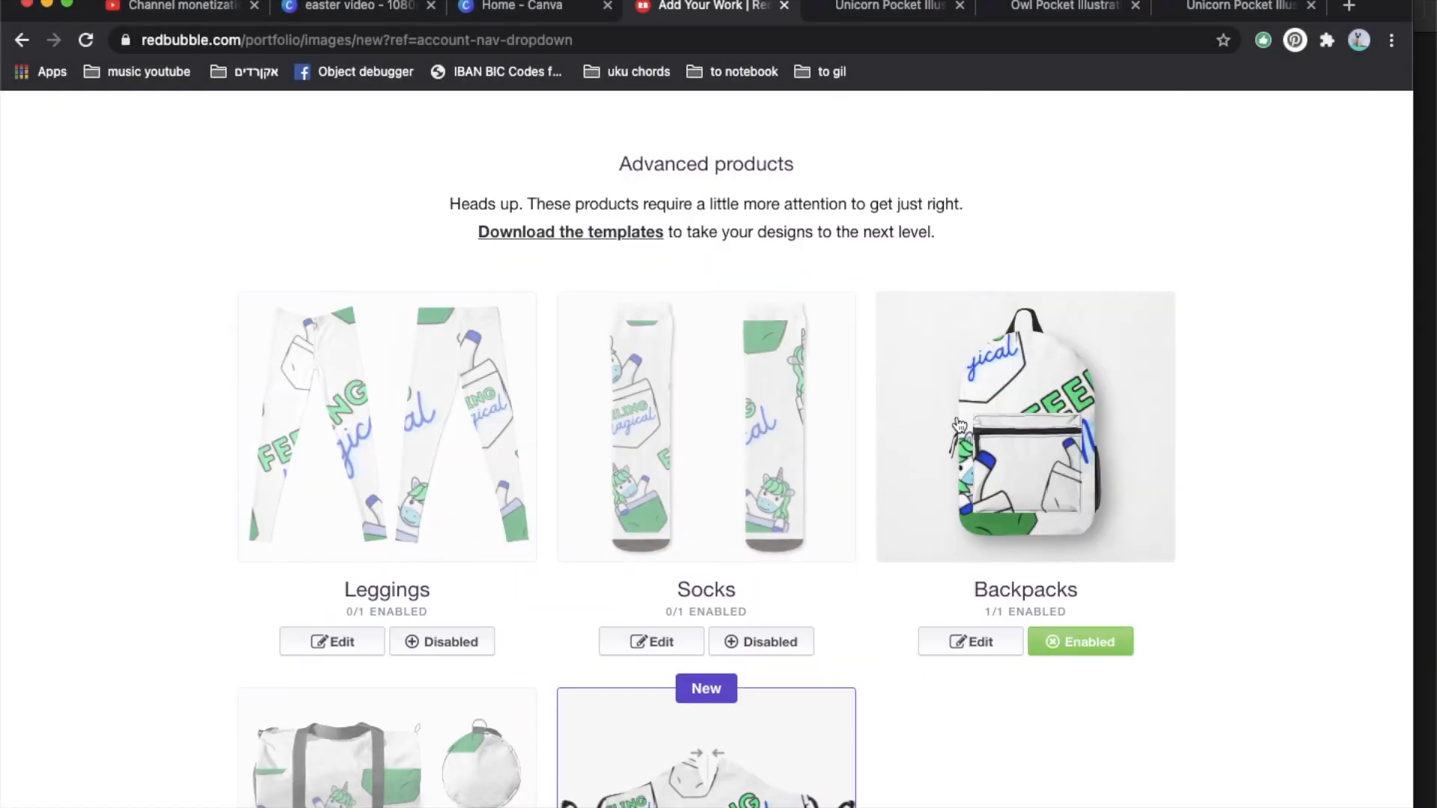
- Scale the Backpacks image to 33%, apply the Regular grid pattern and reposition the design on the bag
click(1010, 426)
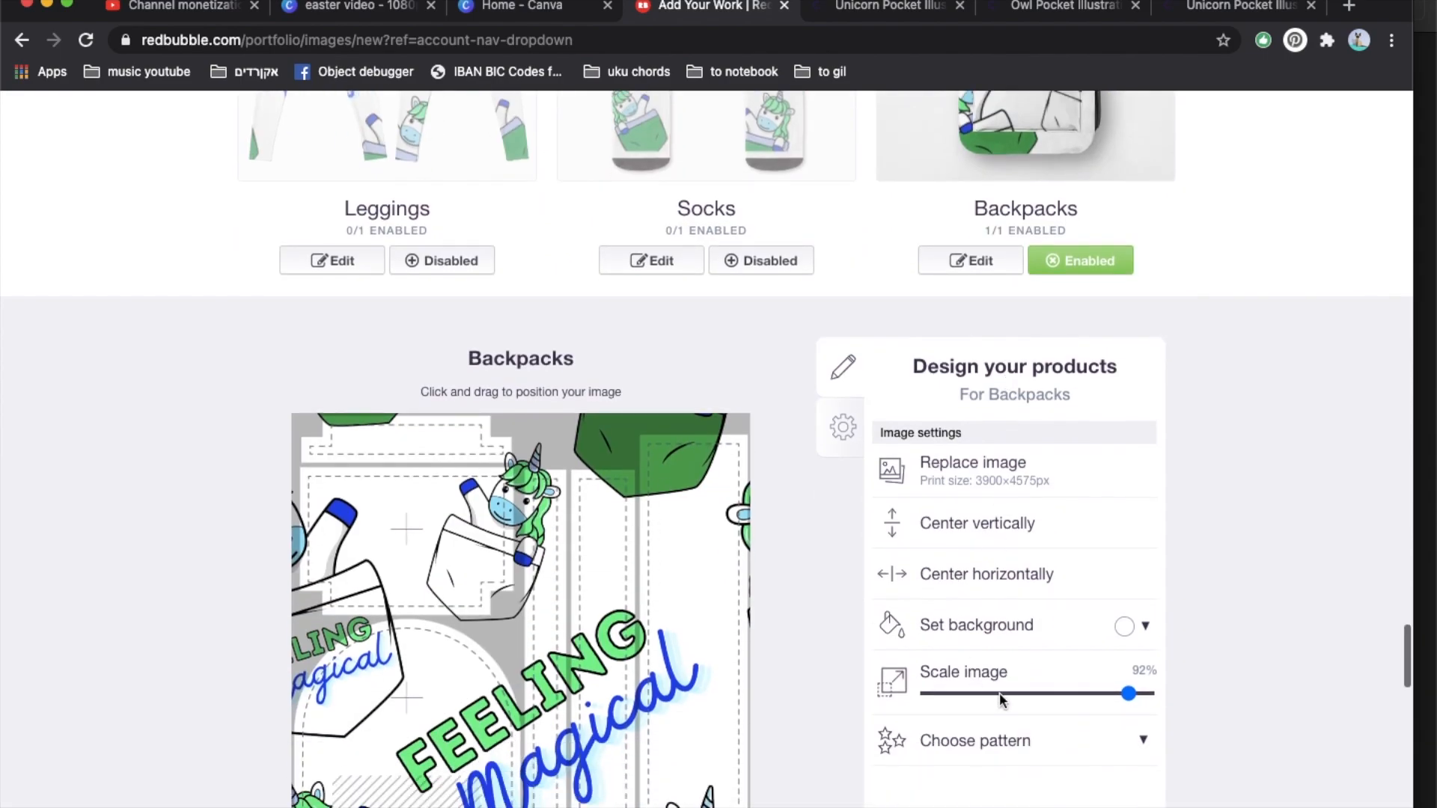
click(1000, 695)
click(1000, 740)
click(1077, 777)
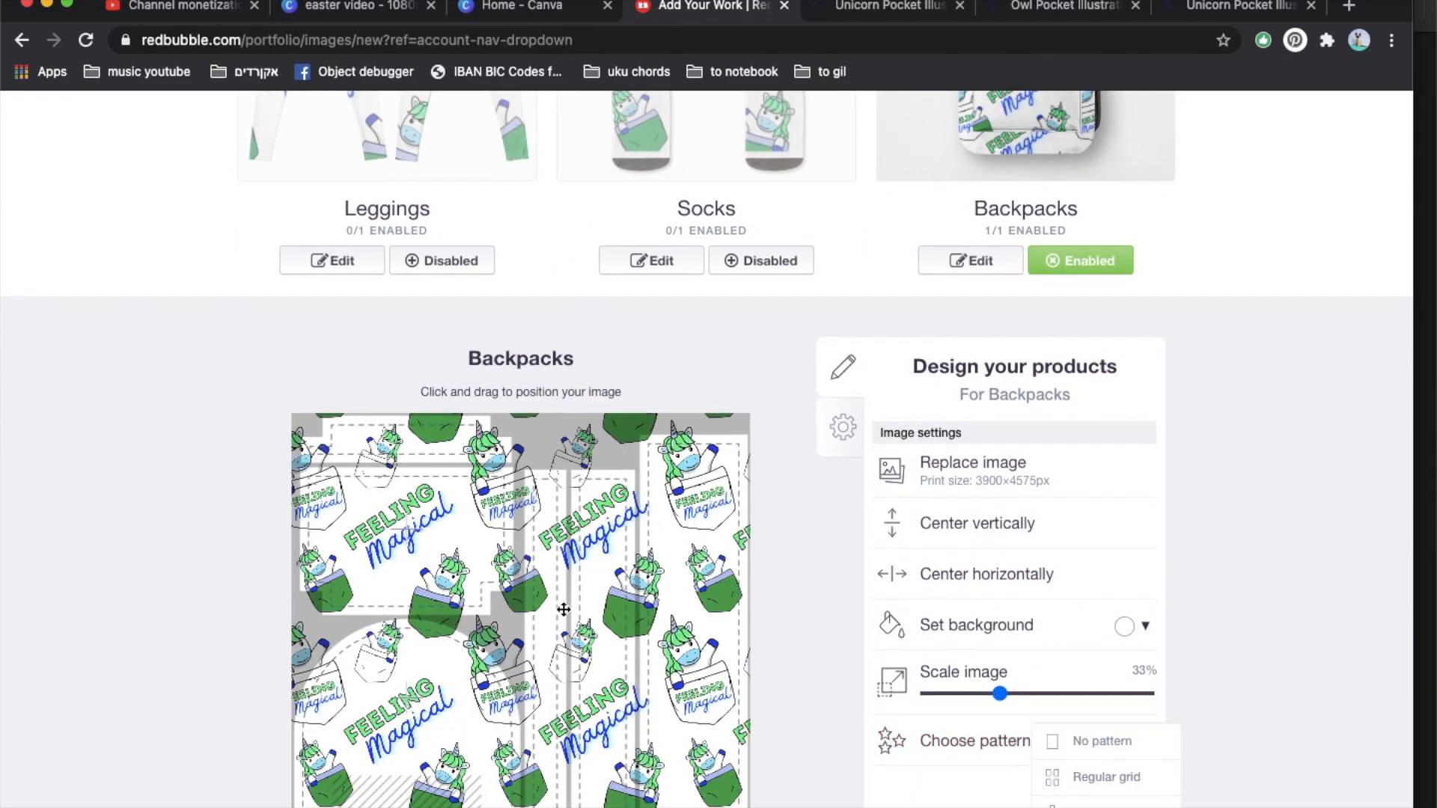
drag(572, 627, 470, 694)
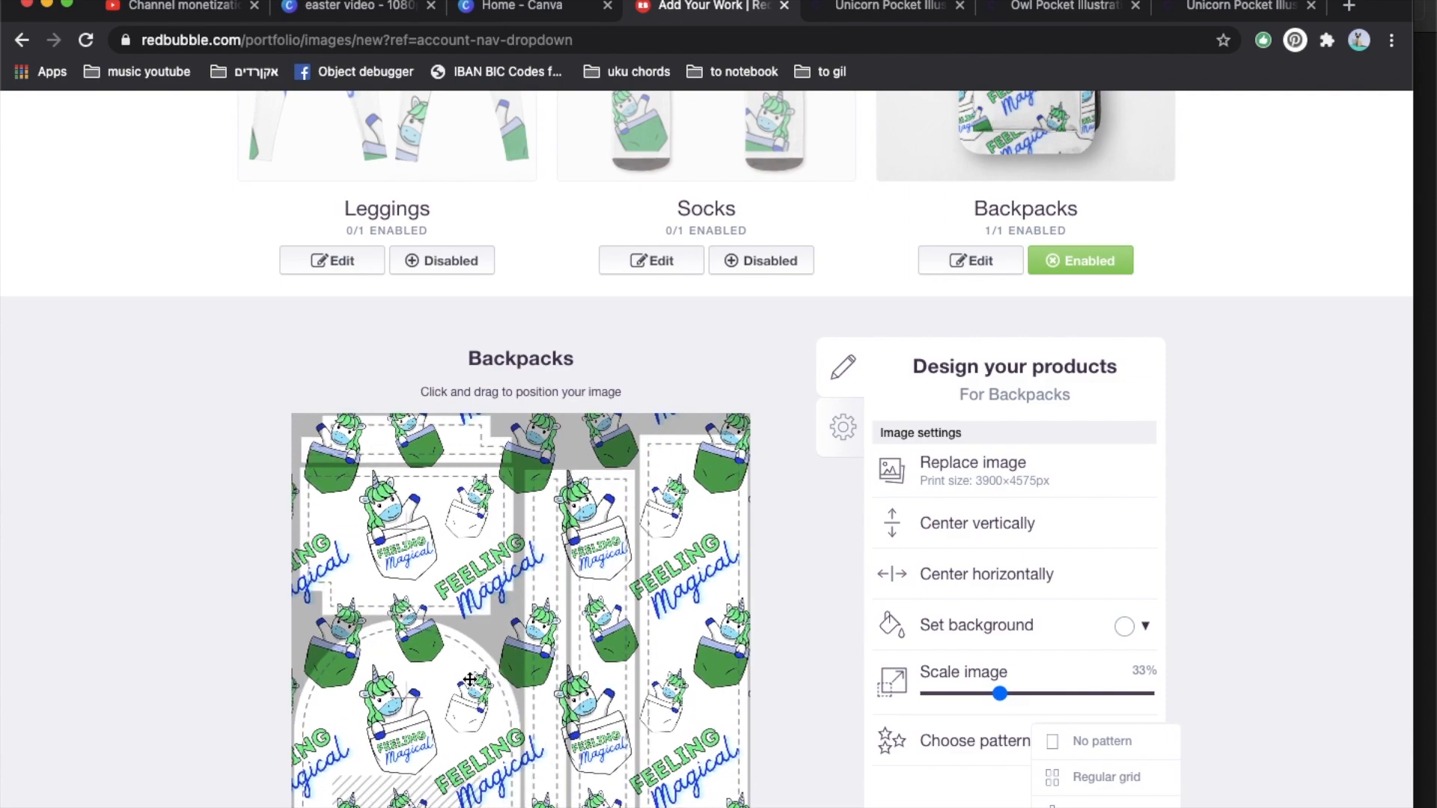
scroll(918, 640, up, 5)
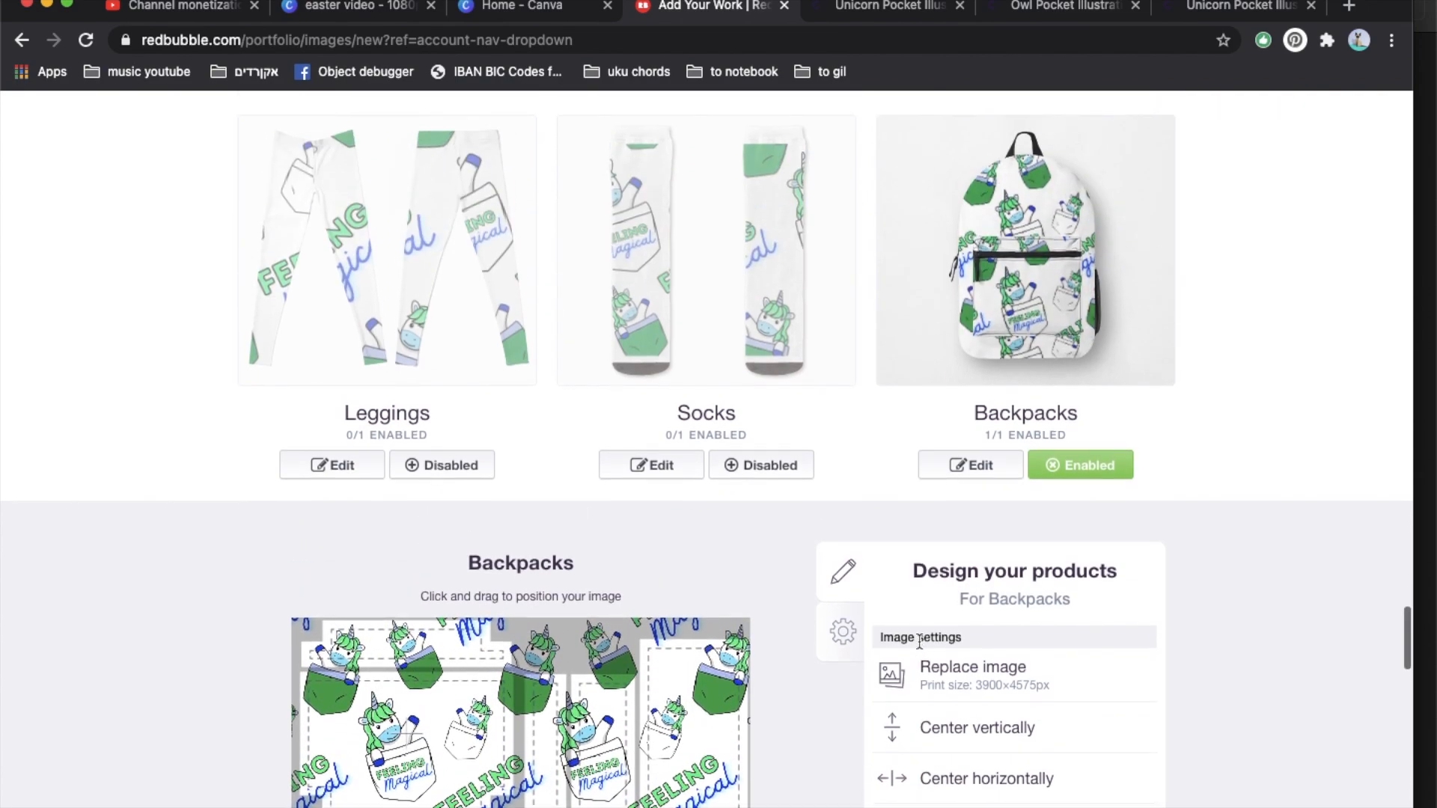
scroll(959, 562, down, 3)
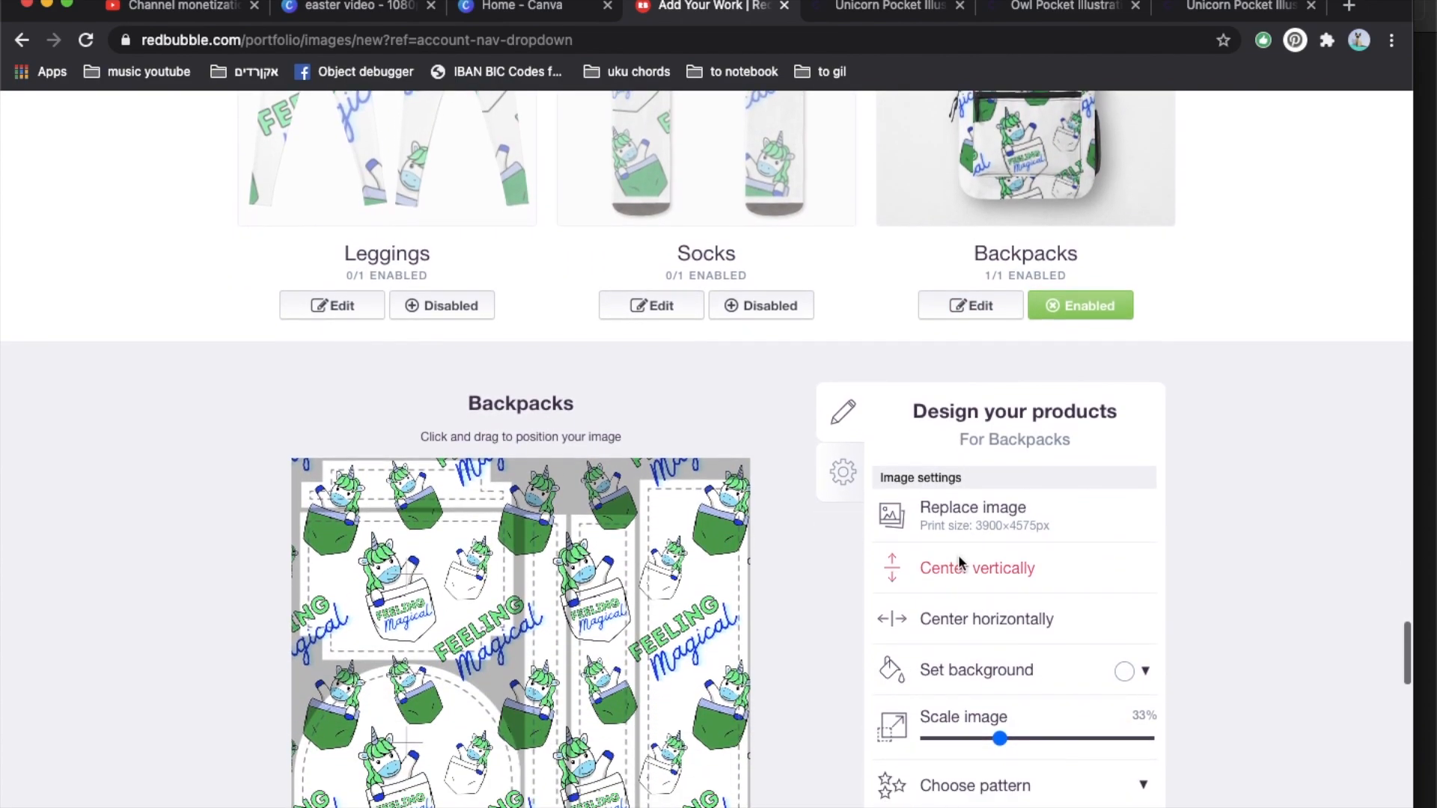
- Replace the images of both Backpacks and Fitted Masks with 8 copy.png
click(973, 509)
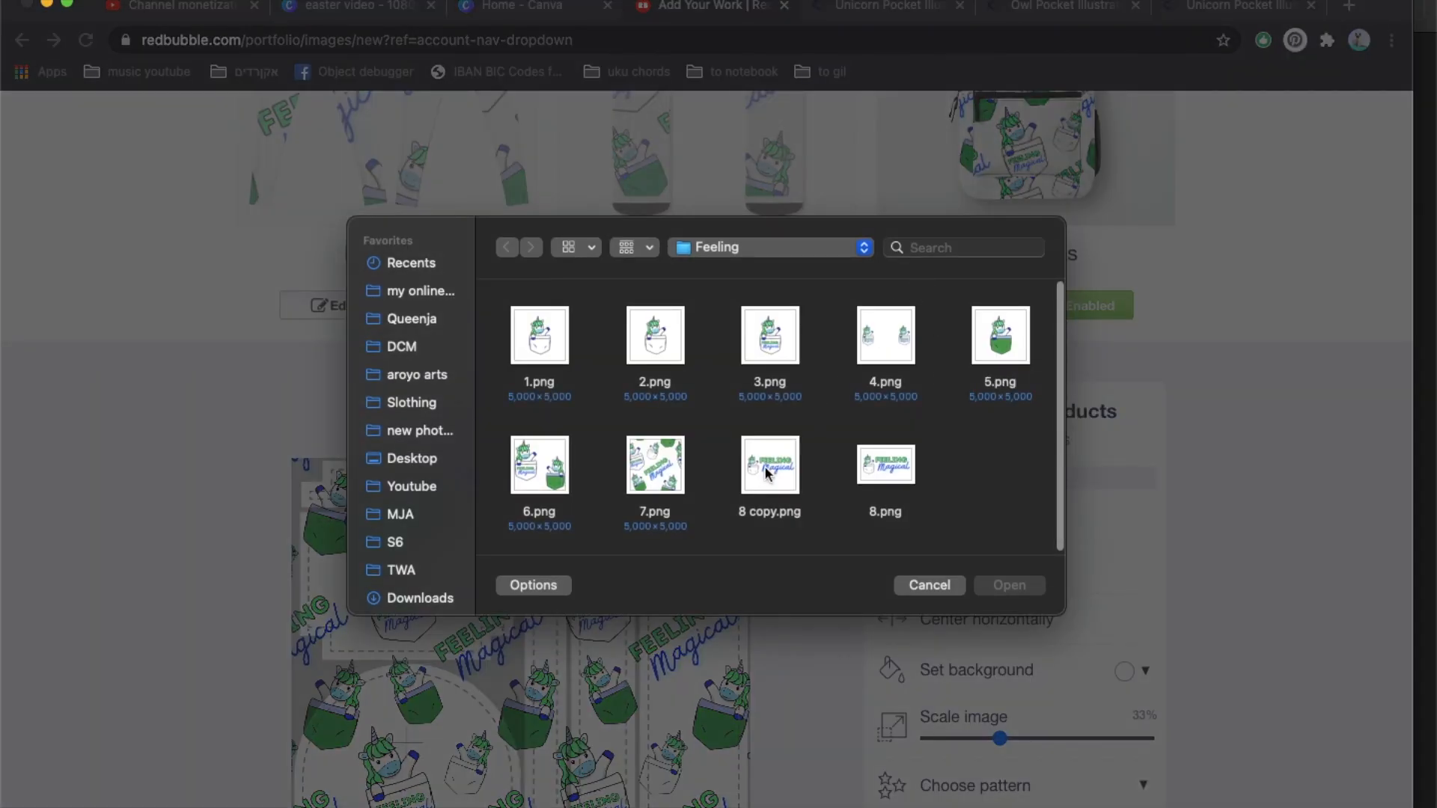
double_click(766, 468)
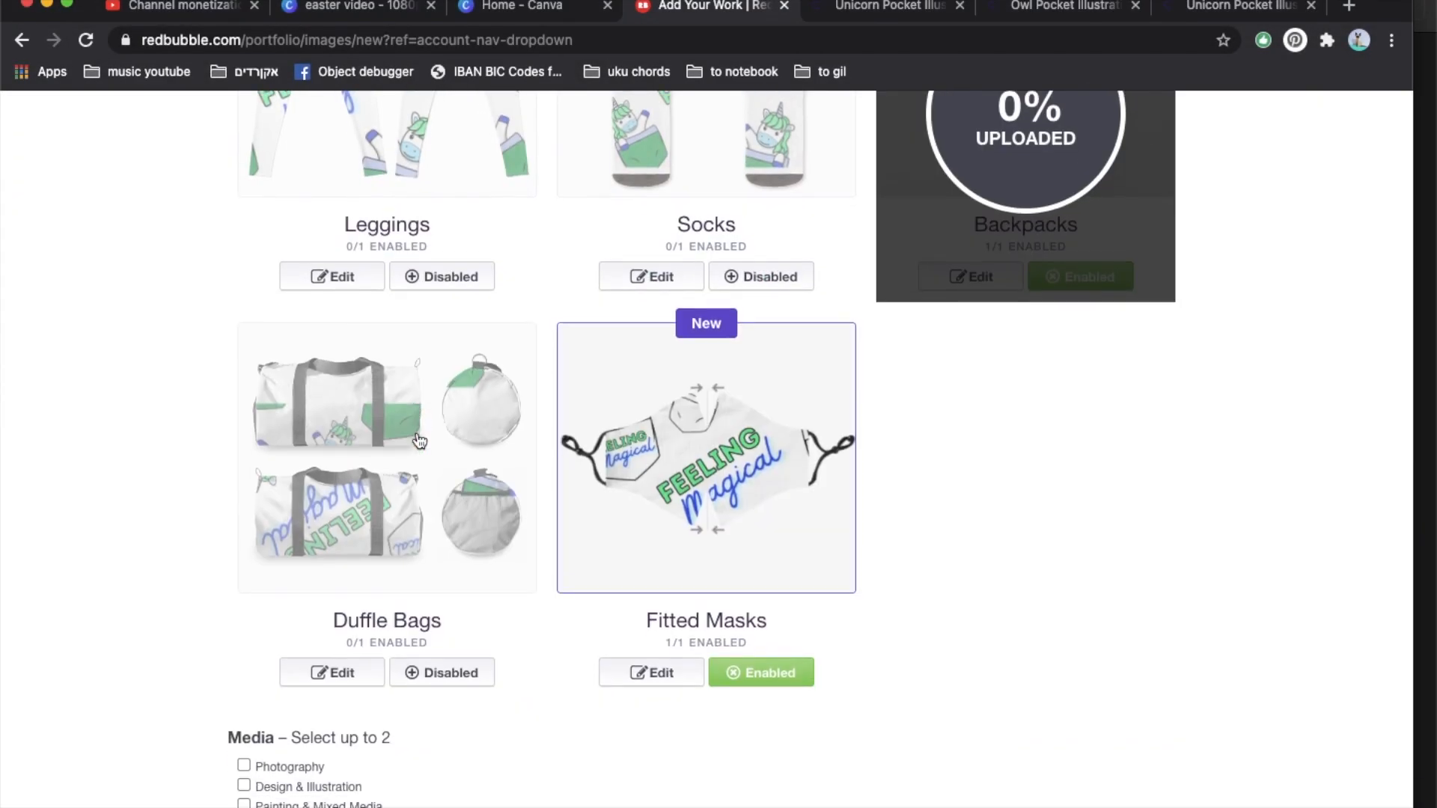
scroll(420, 441, down, 2)
click(427, 328)
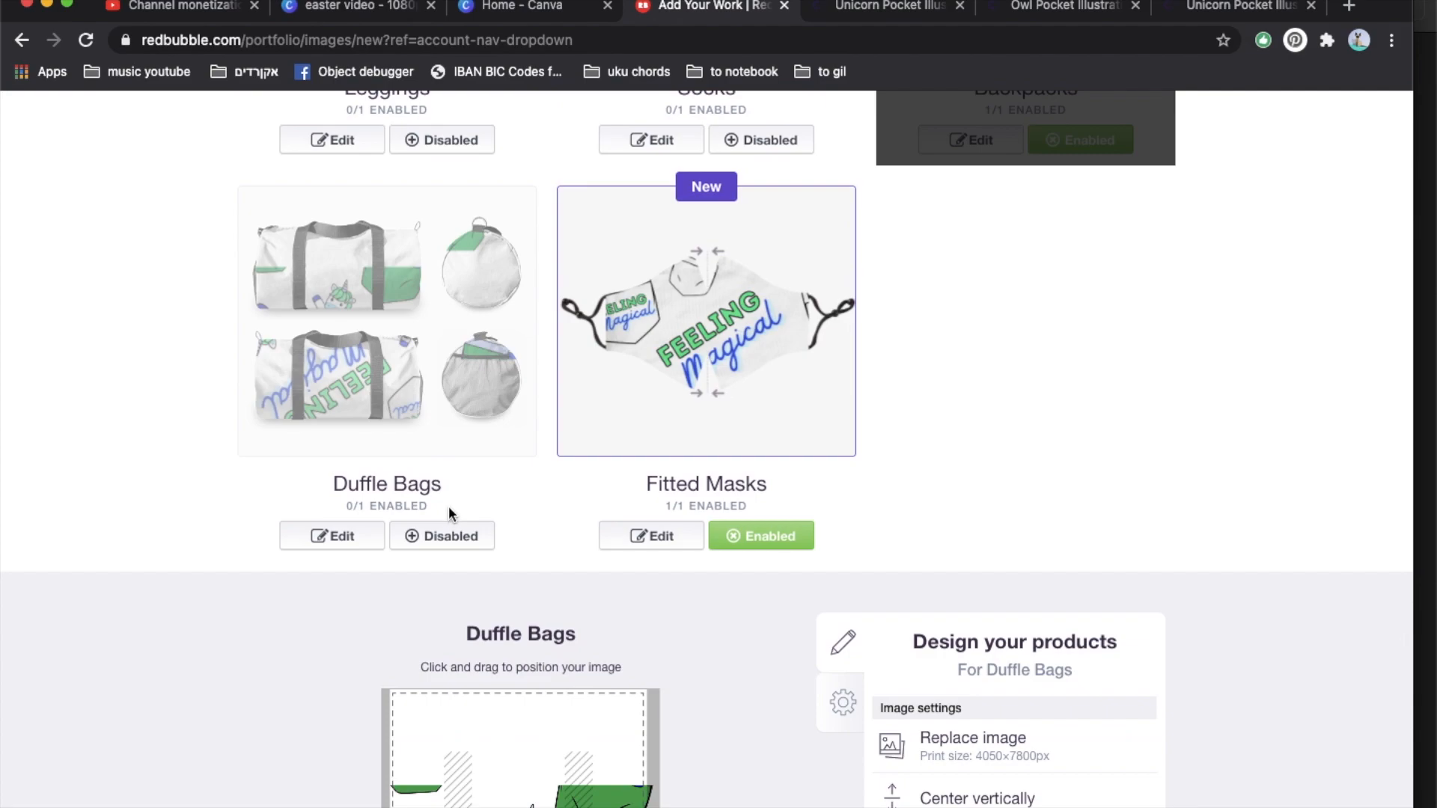
click(749, 313)
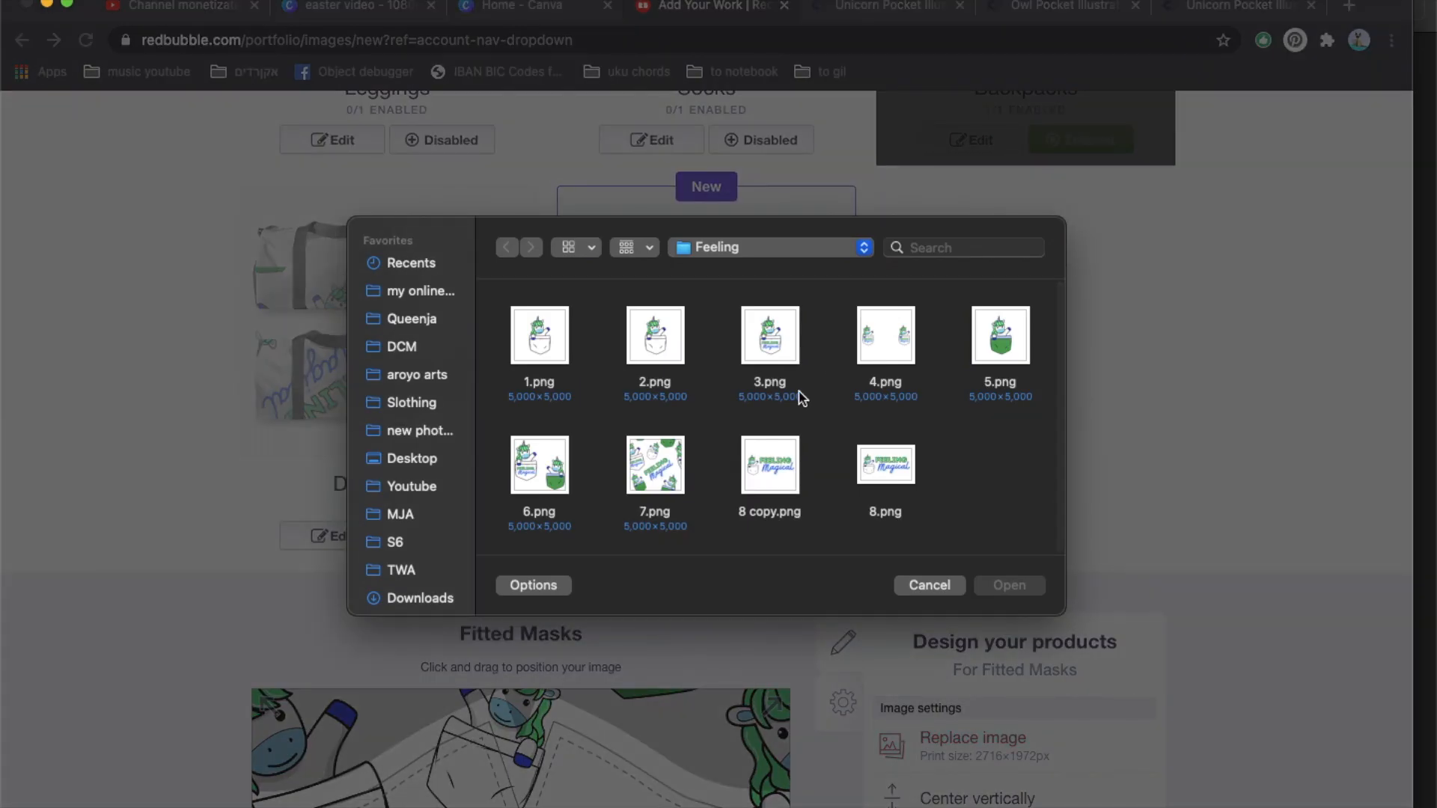
double_click(788, 474)
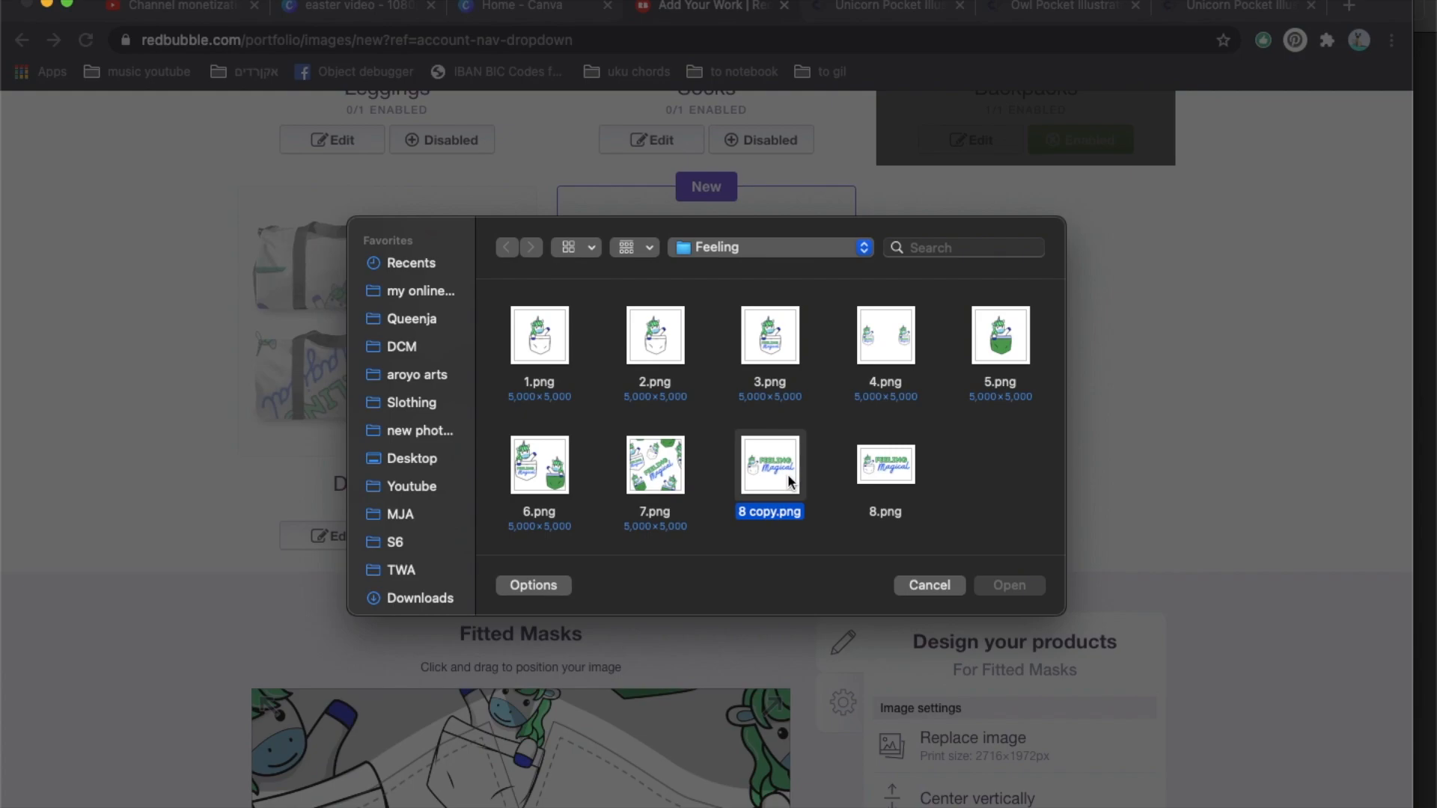
- Shrink the Standard Print Clothing design to 39% and move it to the chest-pocket spot near the print area's upper corner
scroll(1107, 545, up, 20)
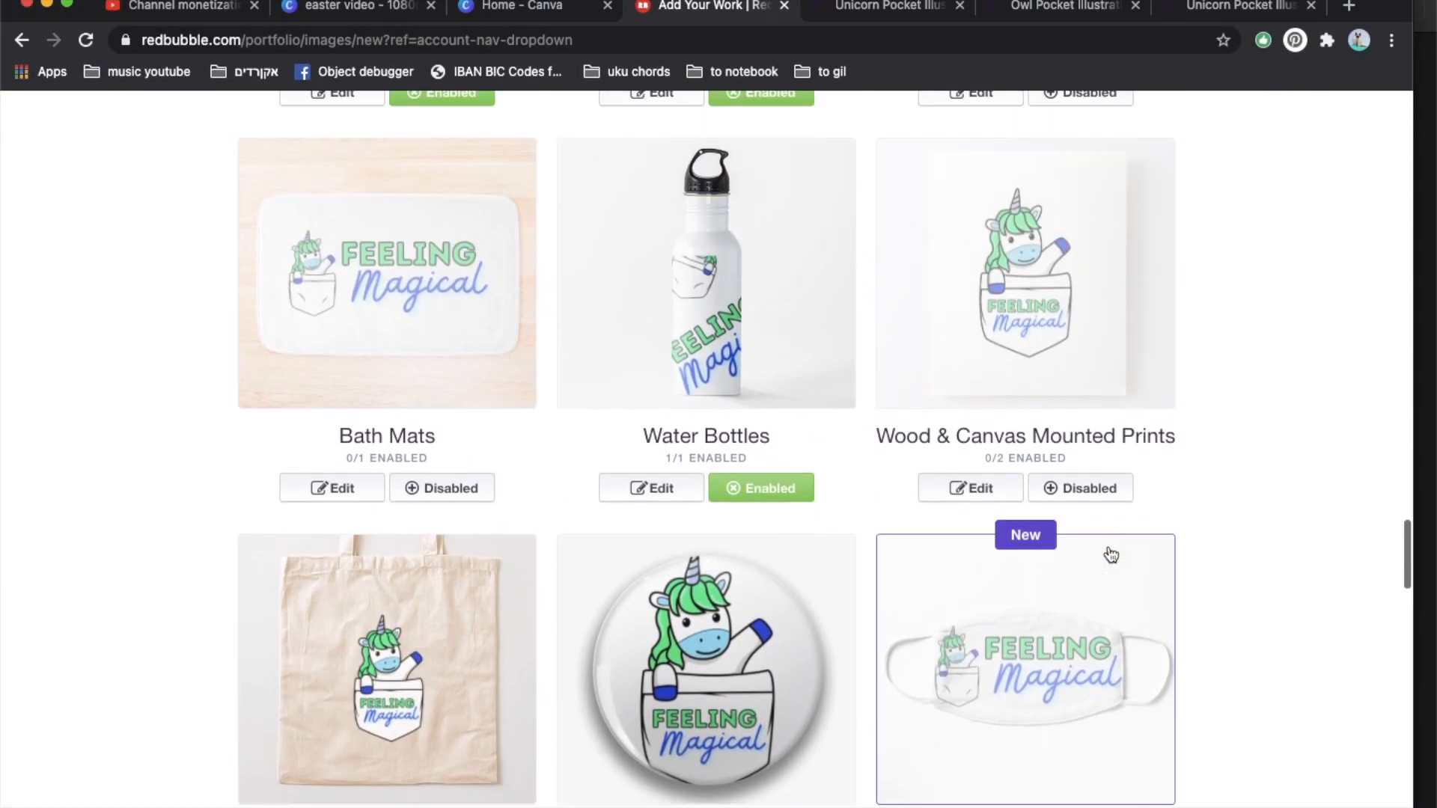
scroll(1111, 554, up, 20)
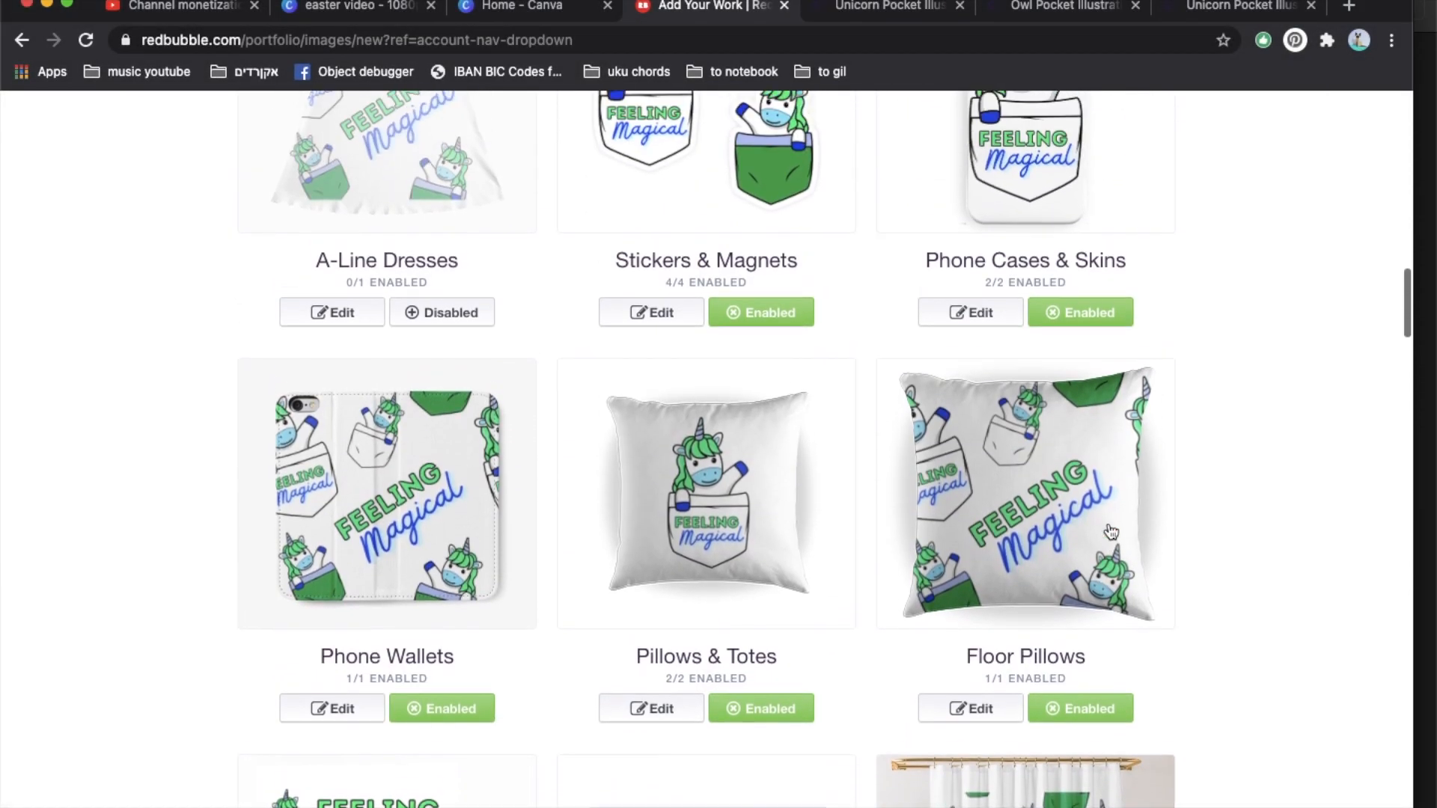
scroll(1108, 522, up, 8)
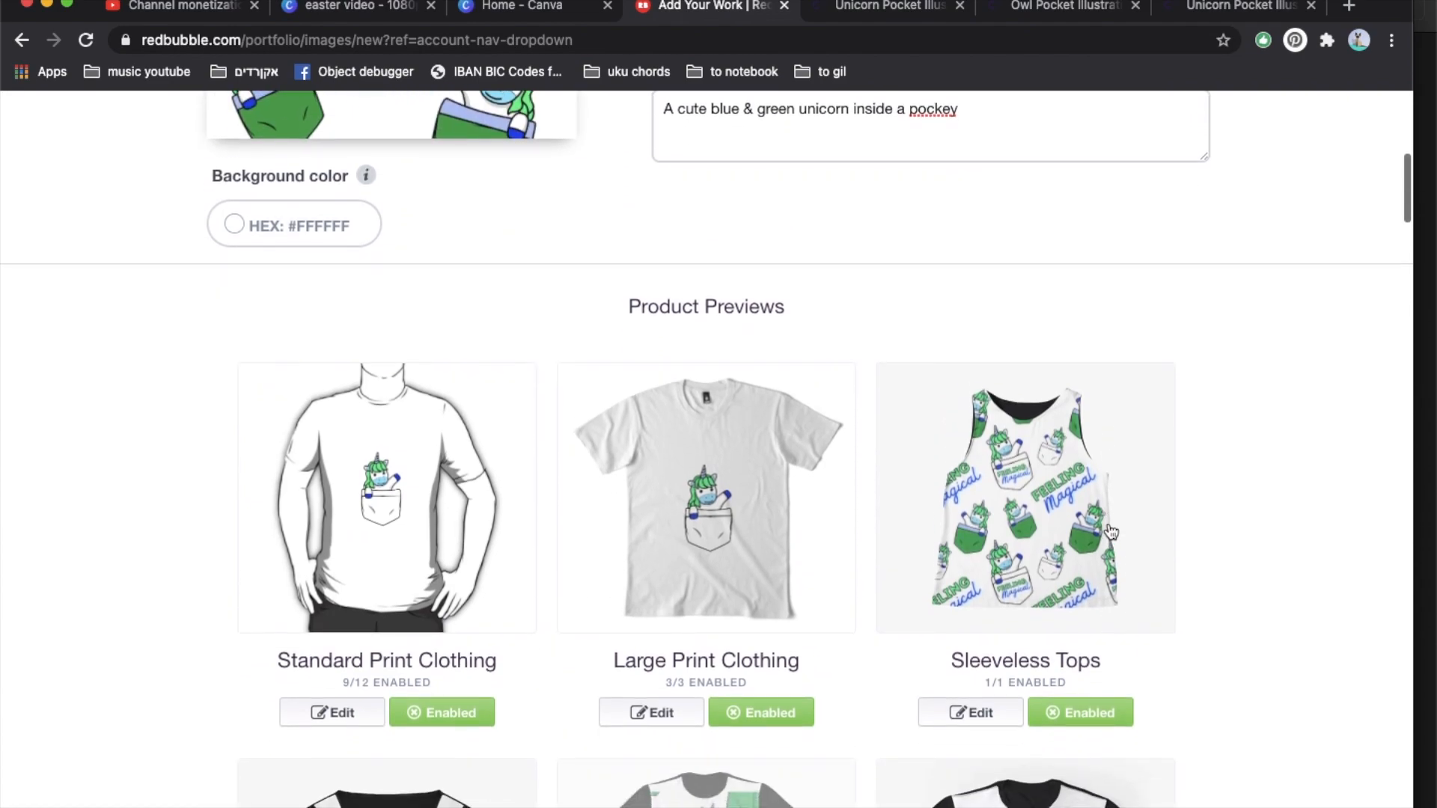
click(400, 577)
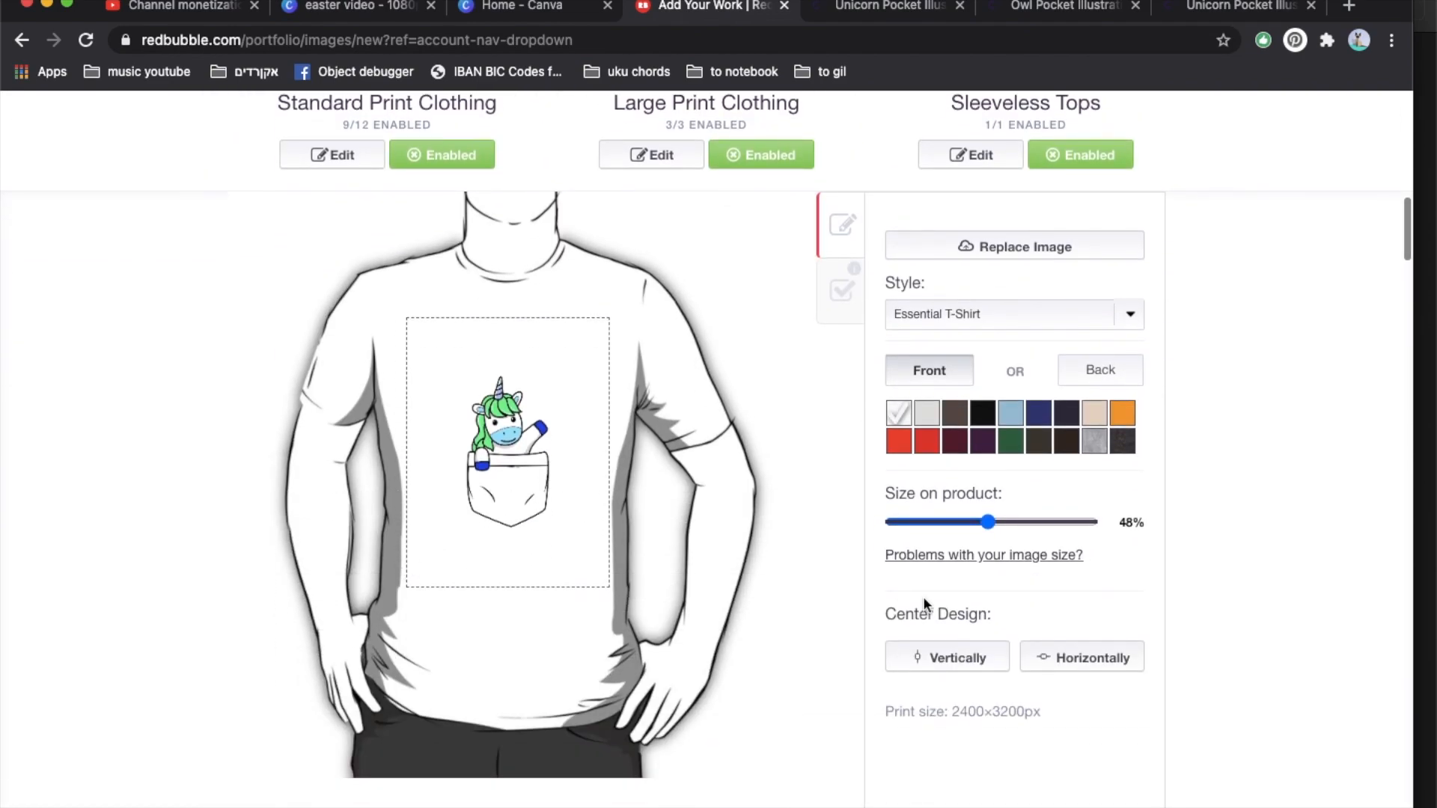
drag(988, 523, 970, 523)
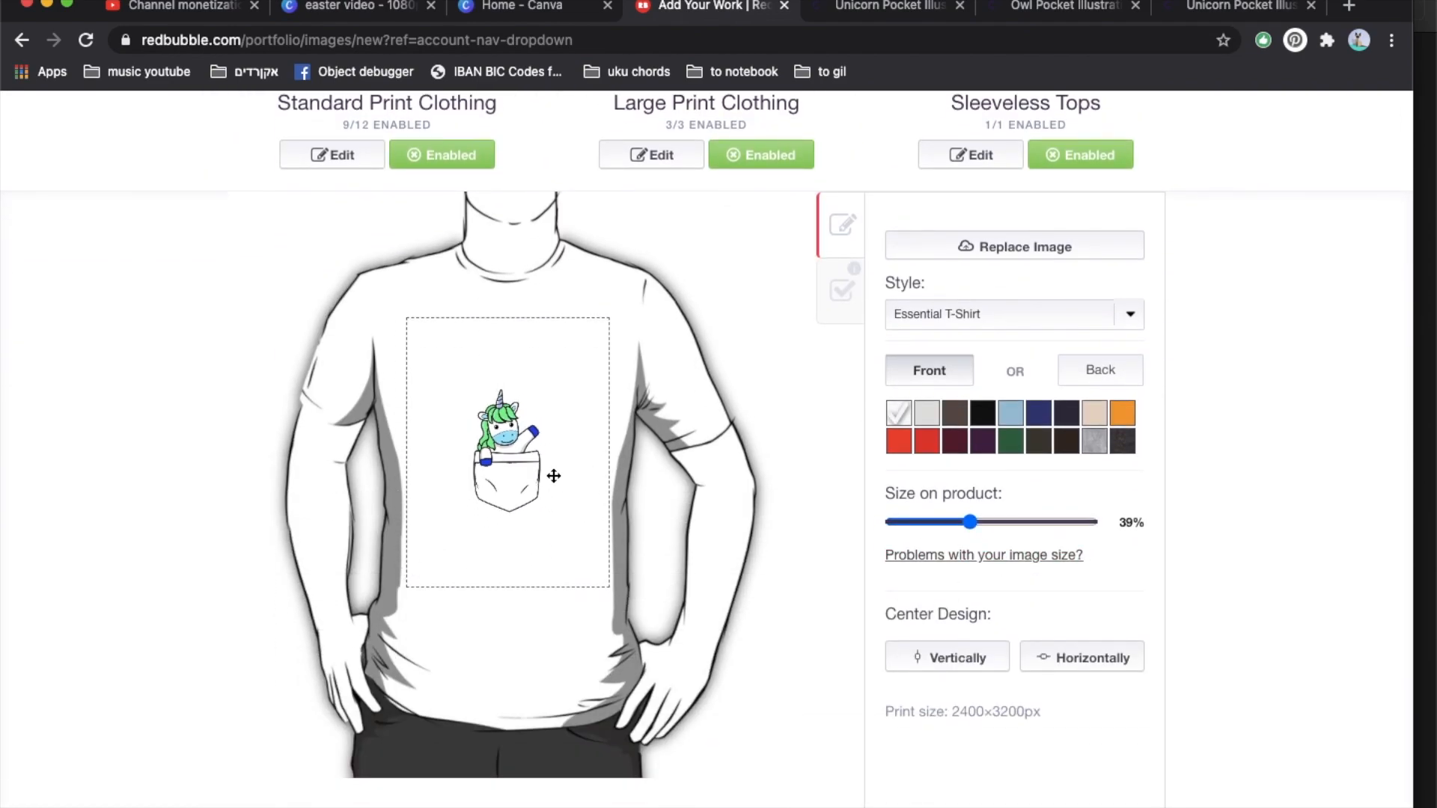
drag(514, 481, 566, 424)
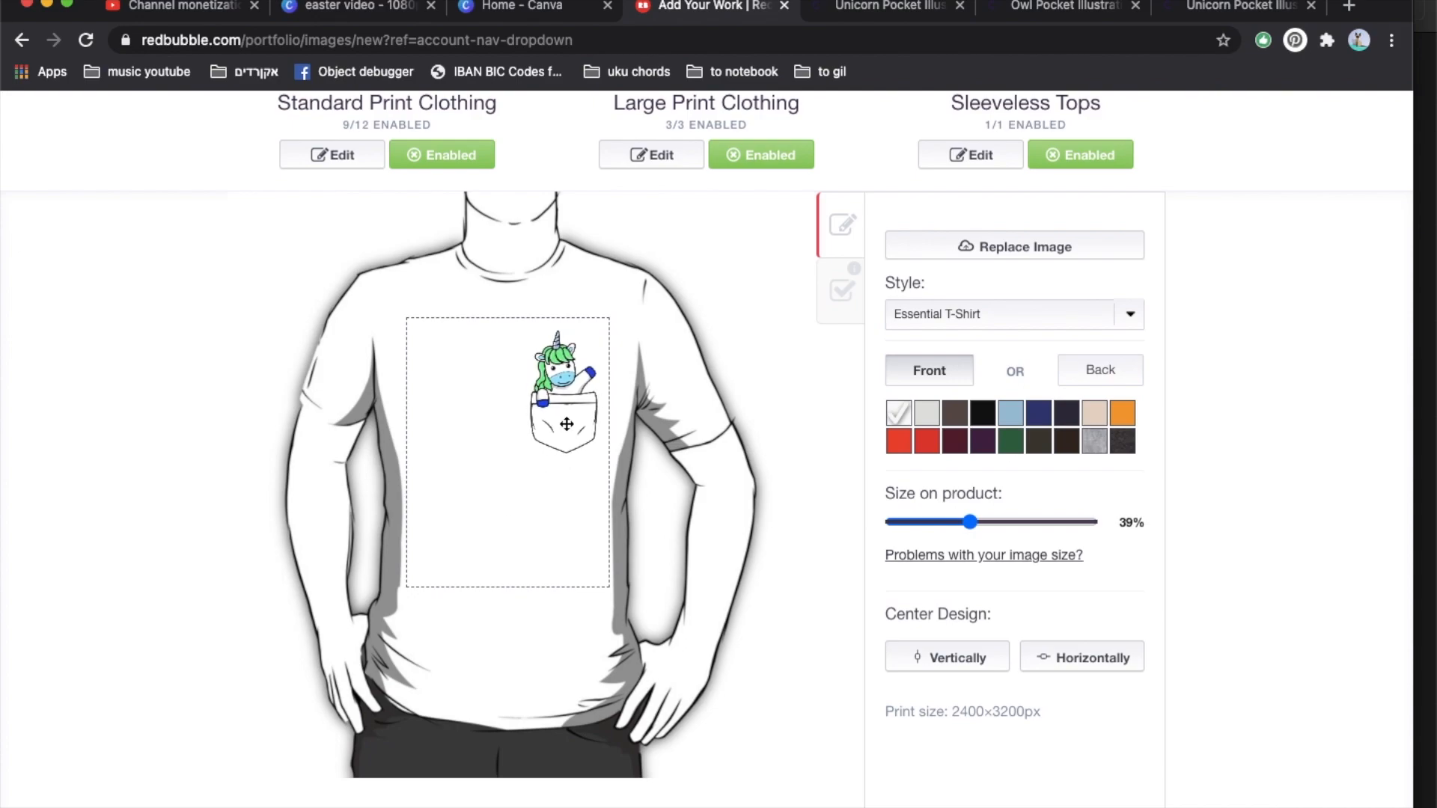
scroll(737, 464, up, 5)
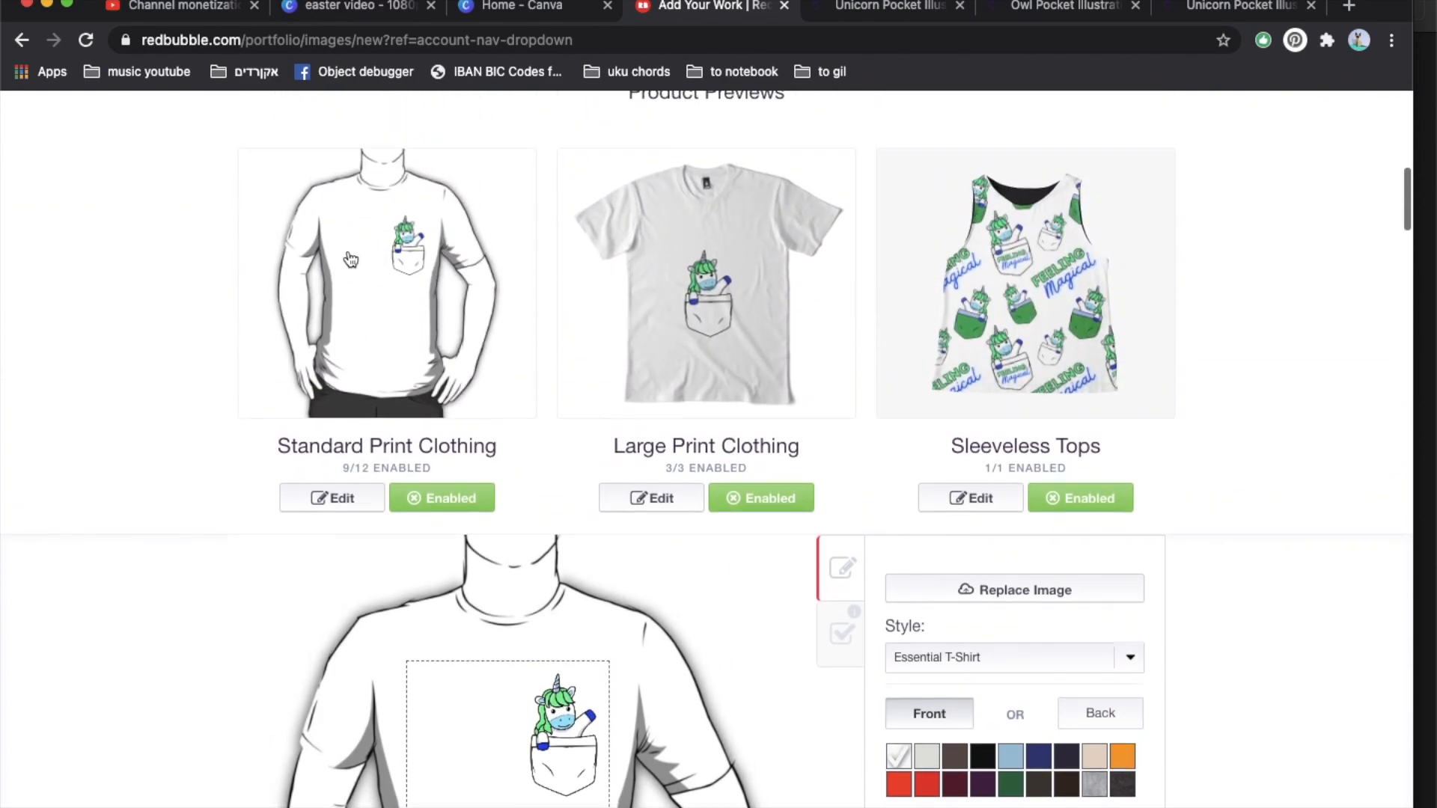
scroll(423, 256, down, 4)
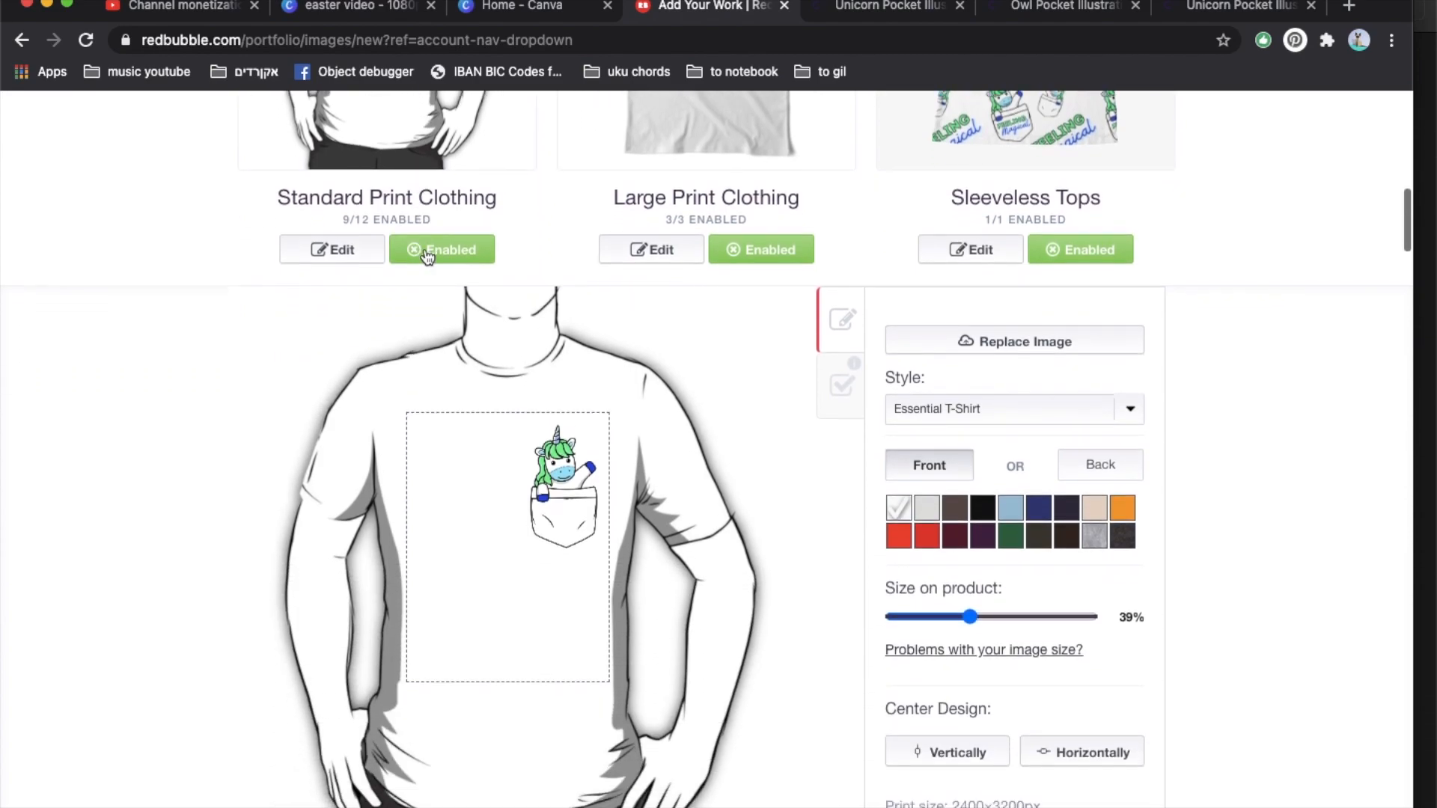
- Try several shirt colors on the Essential T-Shirt, settle on heather grey, and set the style to Hoodie (Pullover)
click(927, 536)
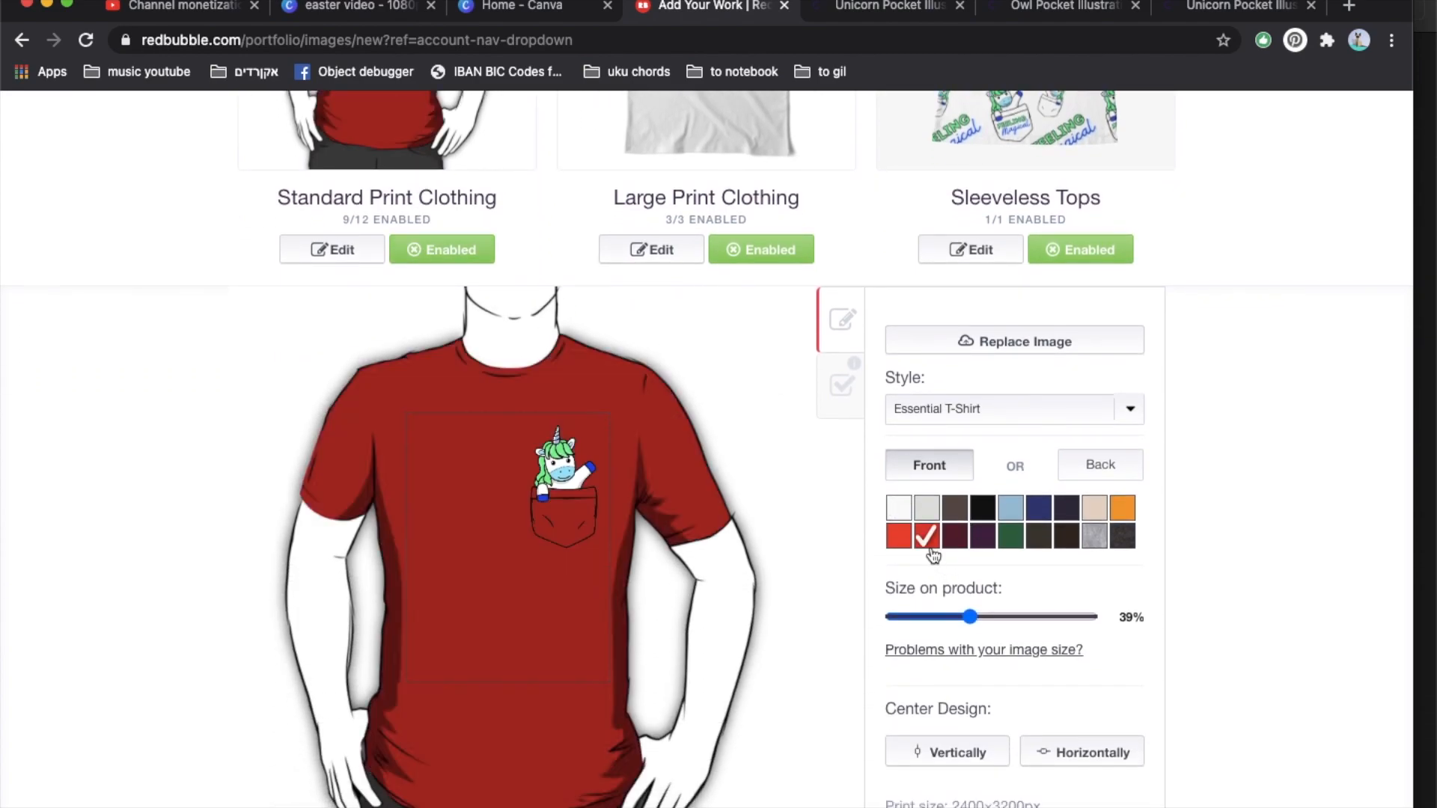
click(966, 540)
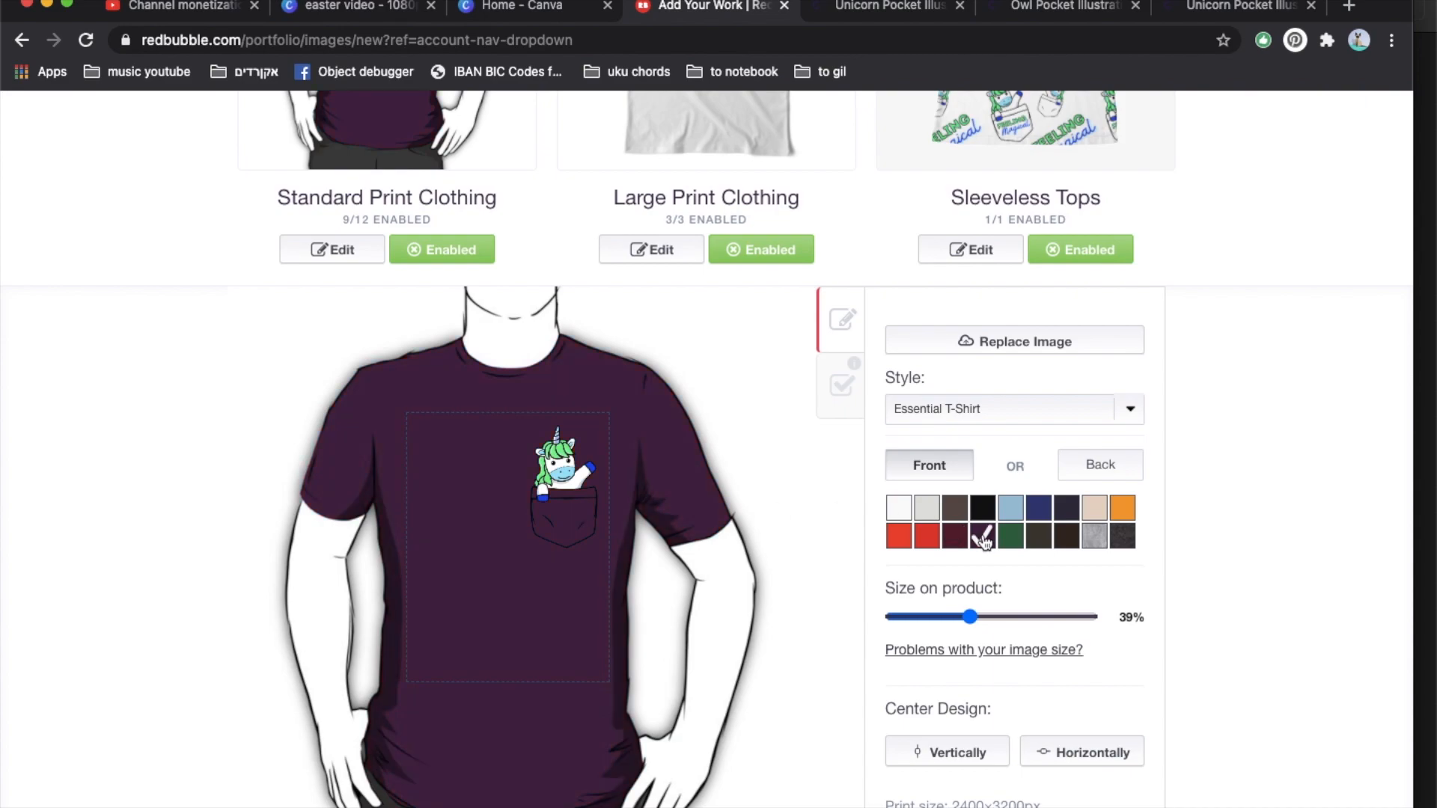
click(1041, 541)
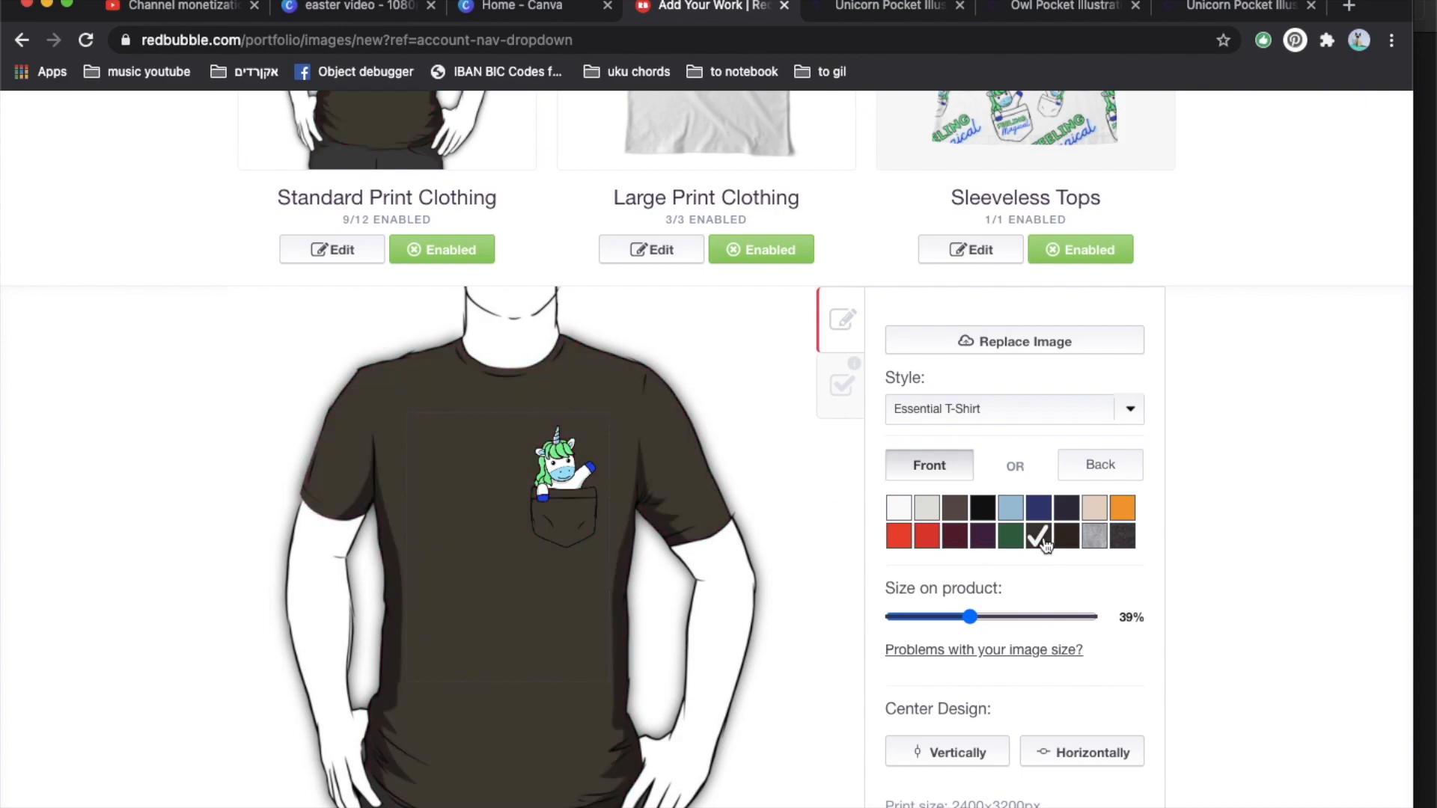
click(1123, 511)
click(1098, 515)
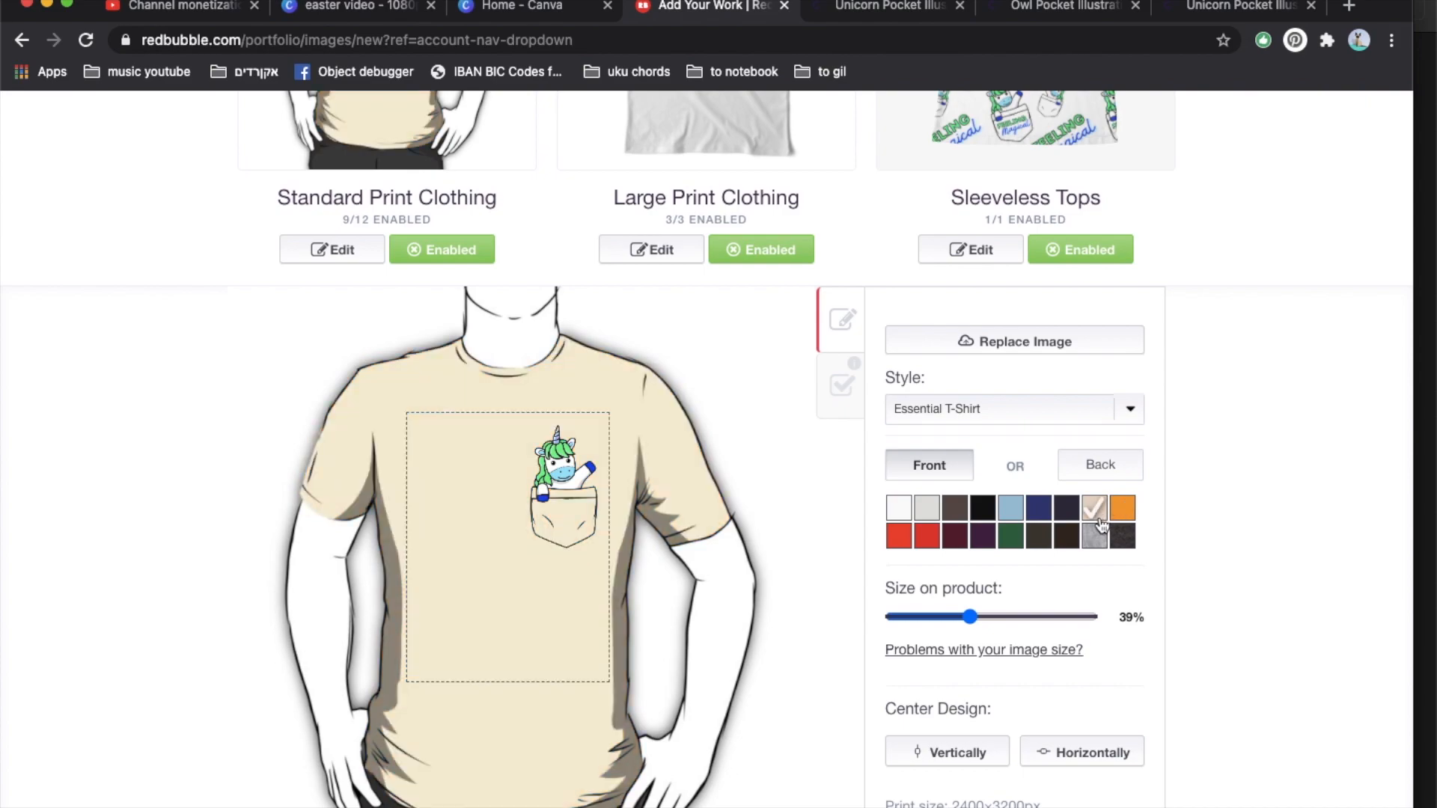
click(1122, 539)
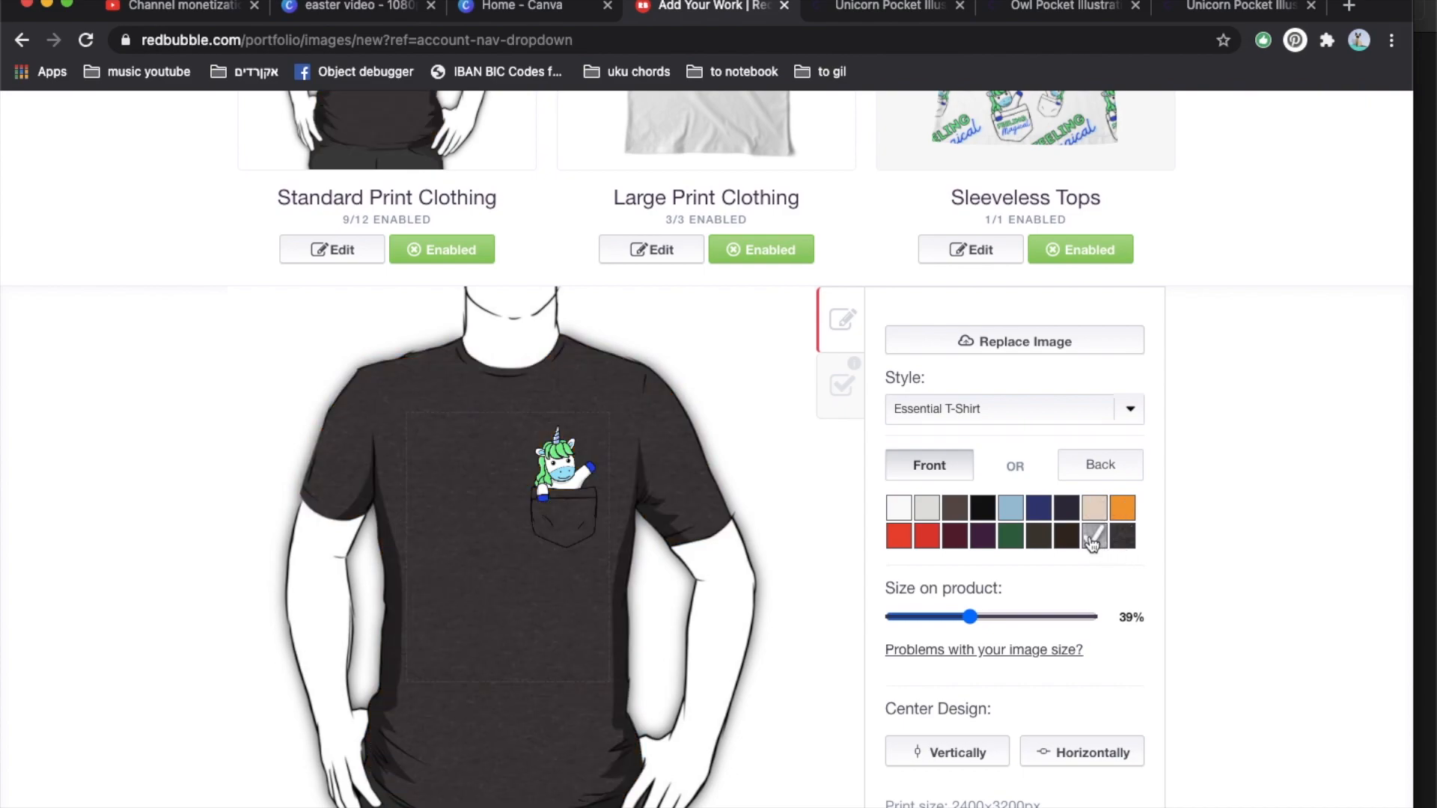
click(950, 407)
click(936, 573)
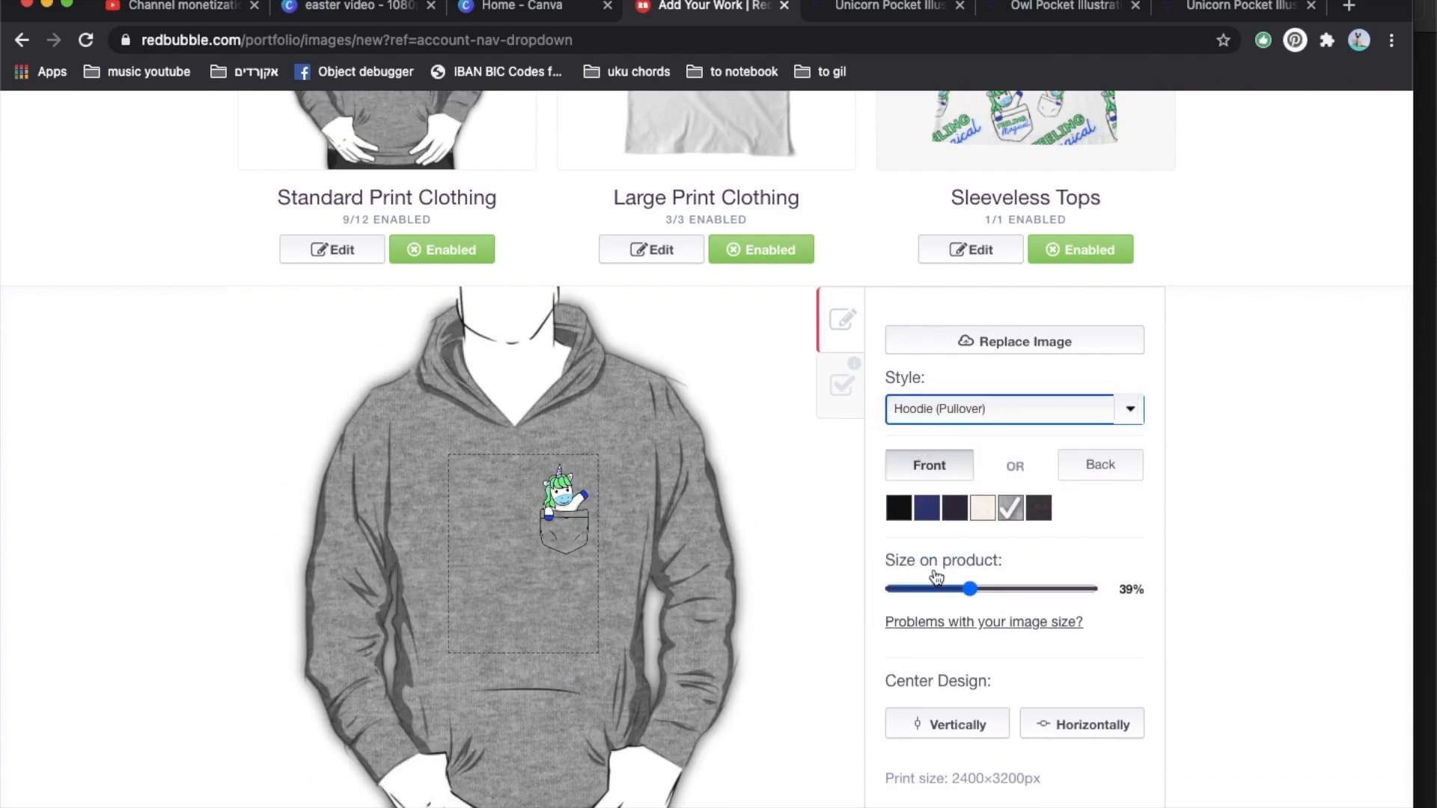
- Enable Kids Clothes, Kids Pullover Hoodie and Toddler Pullover Hoodie in the Standard Print Clothing availability
click(841, 384)
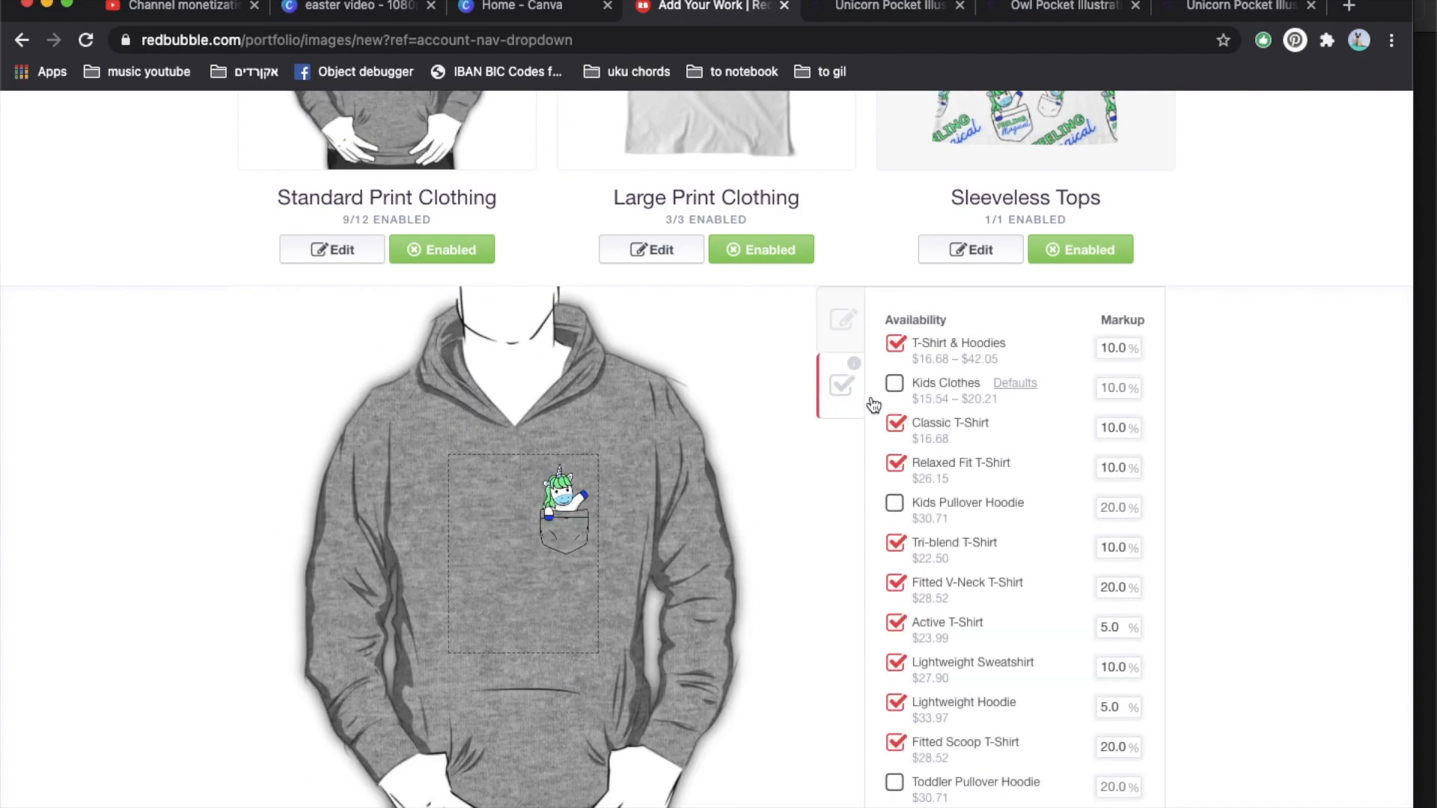
click(896, 383)
click(894, 503)
scroll(895, 517, down, 3)
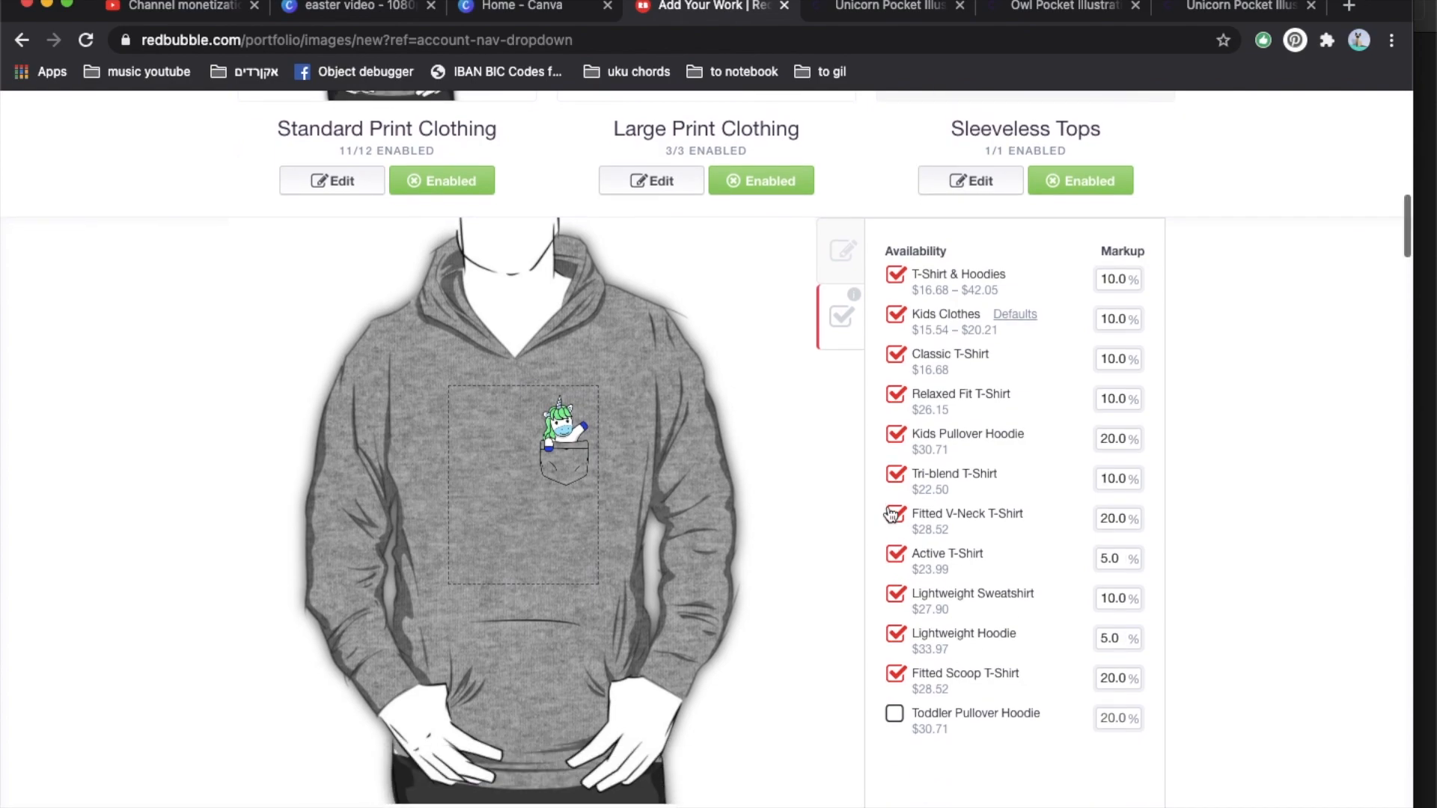
click(895, 674)
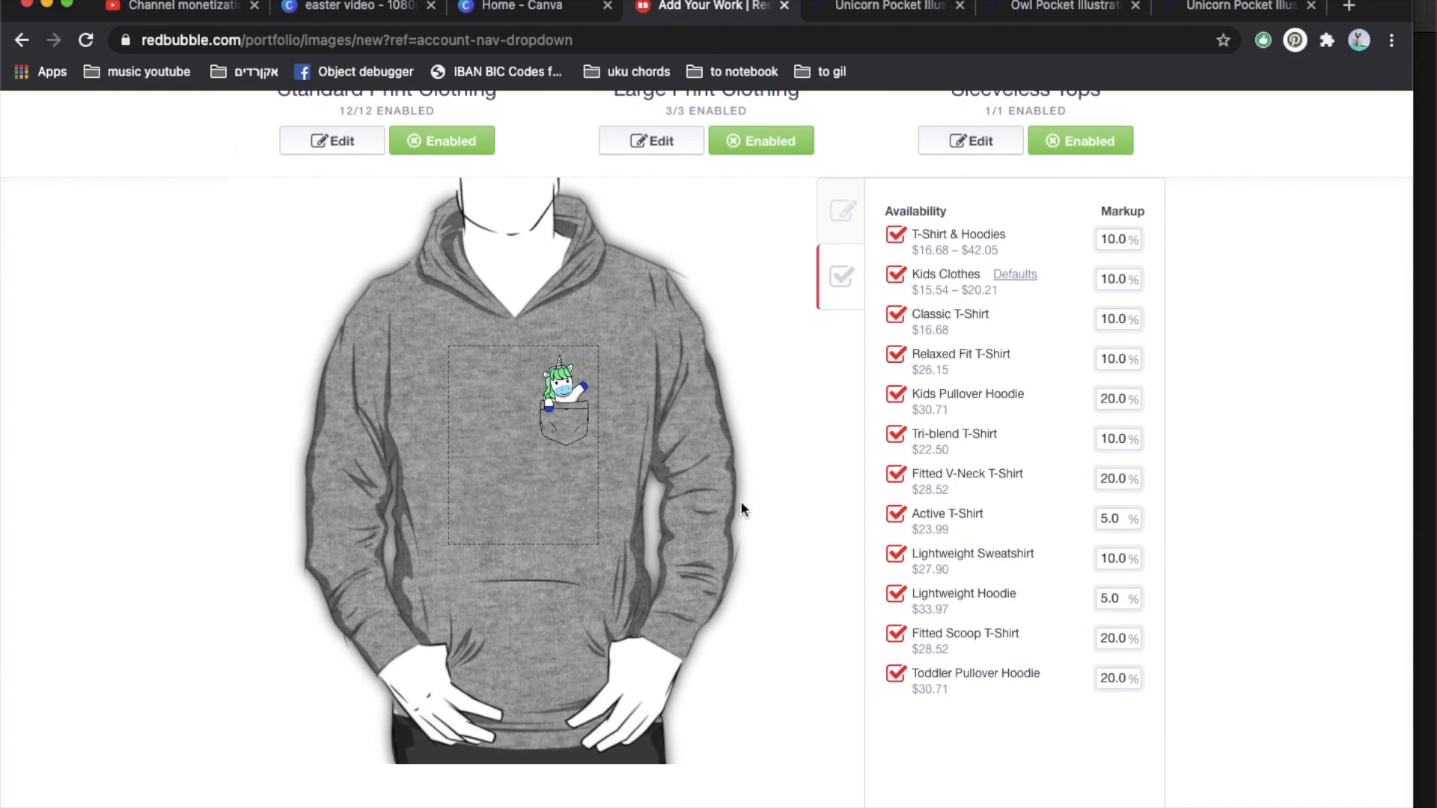
- Scale the Large Print Clothing design to 38% and move it to the chest-pocket spot near the print area's upper corner
scroll(740, 501, up, 10)
click(745, 352)
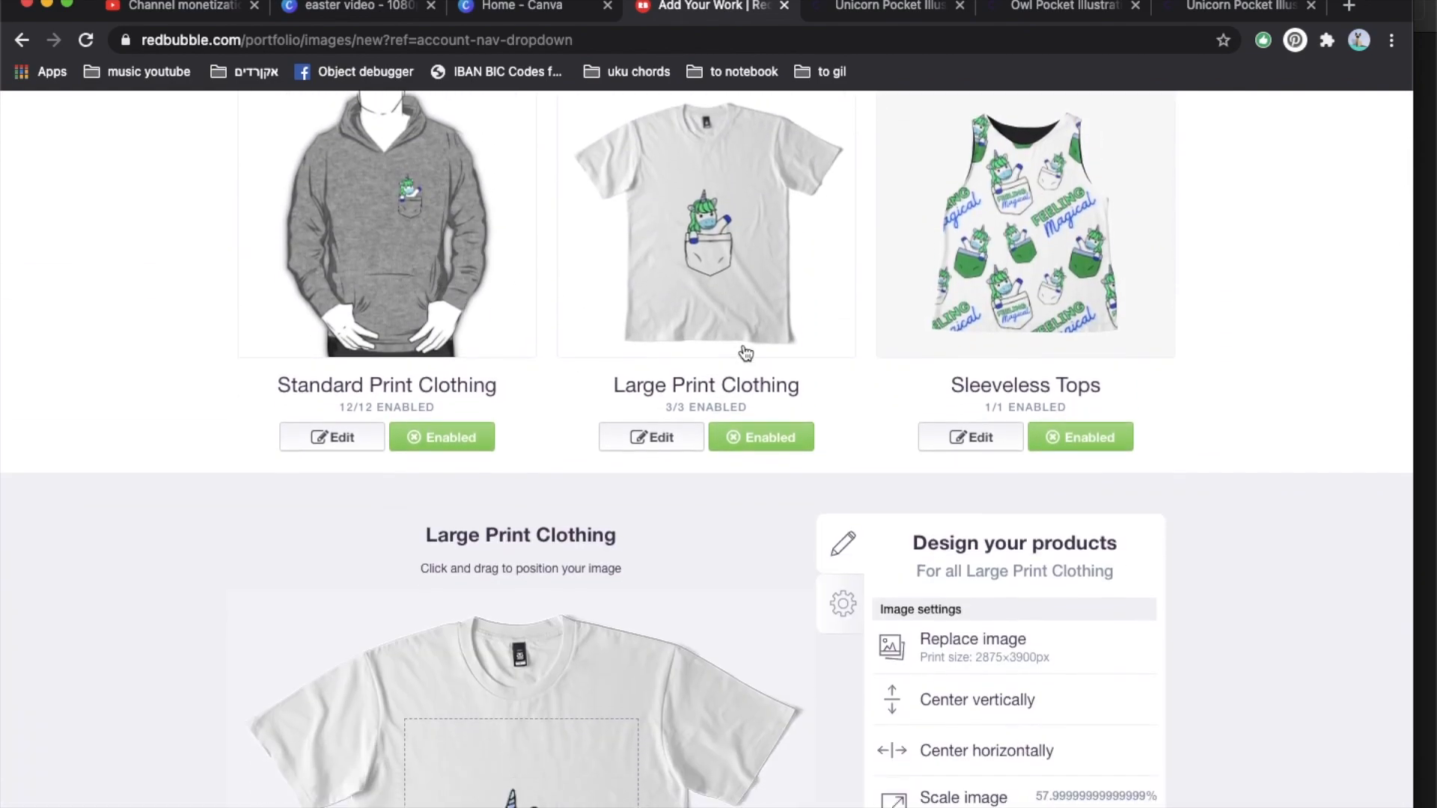
scroll(745, 351, down, 5)
click(1012, 687)
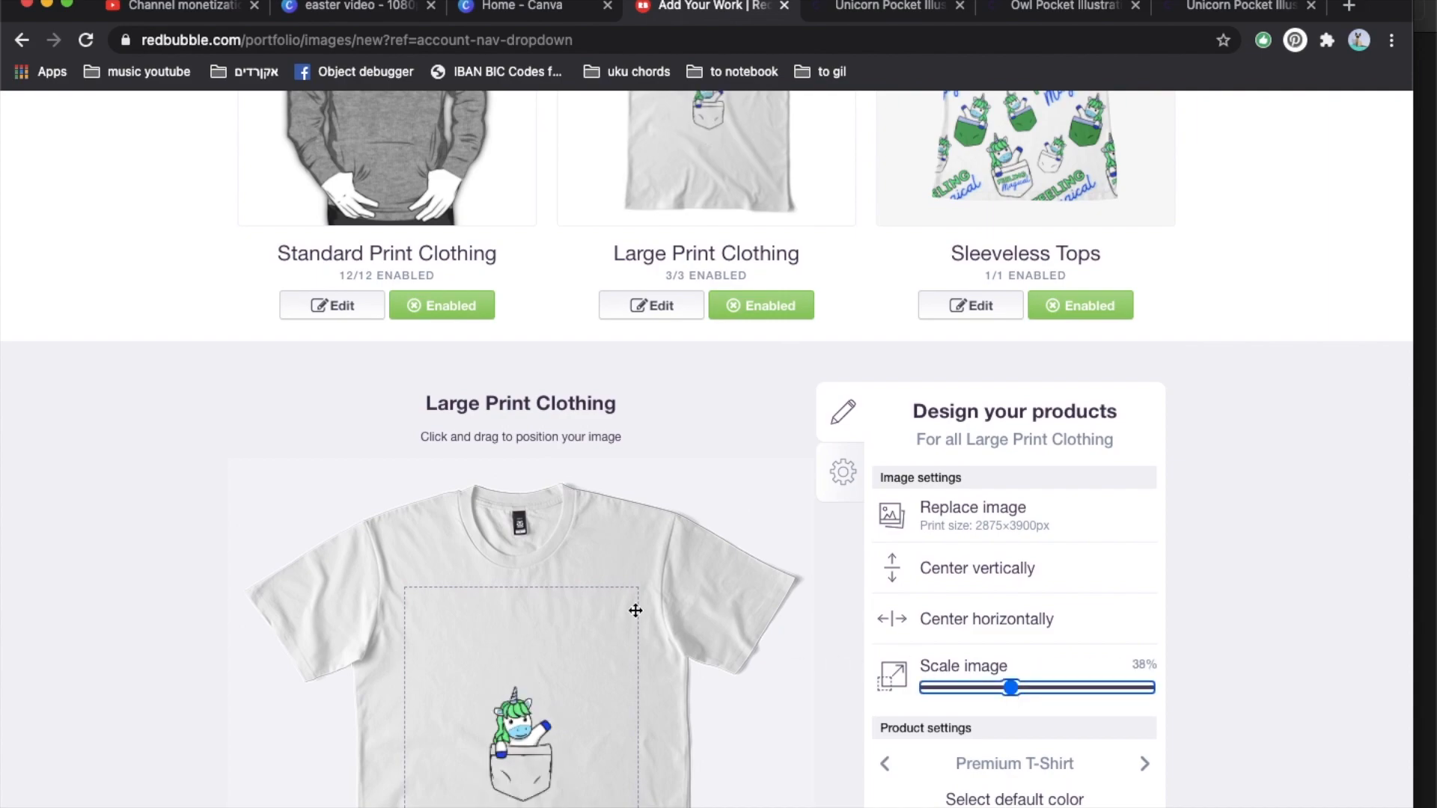
scroll(635, 607, down, 2)
drag(551, 656, 597, 591)
scroll(596, 593, up, 5)
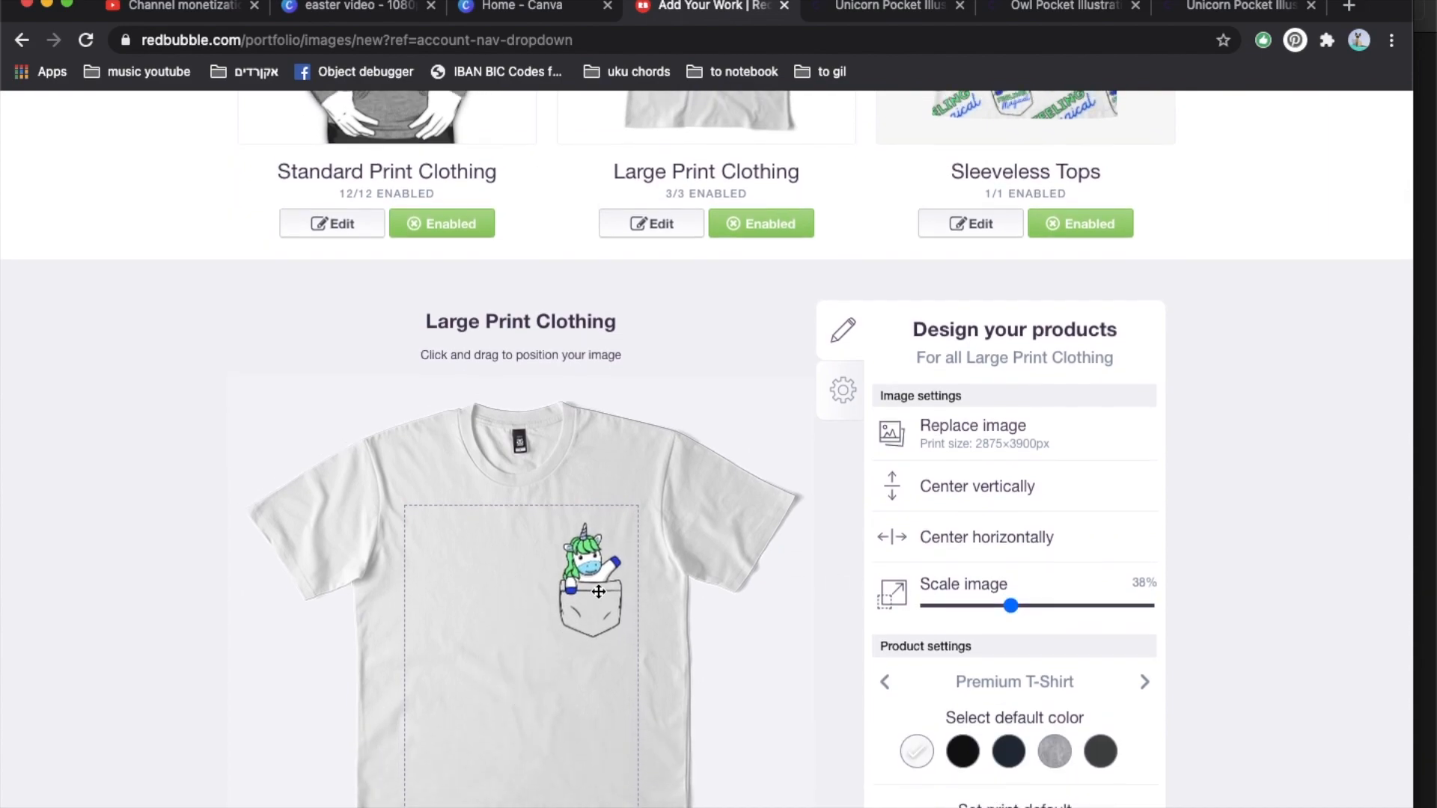
scroll(743, 408, down, 6)
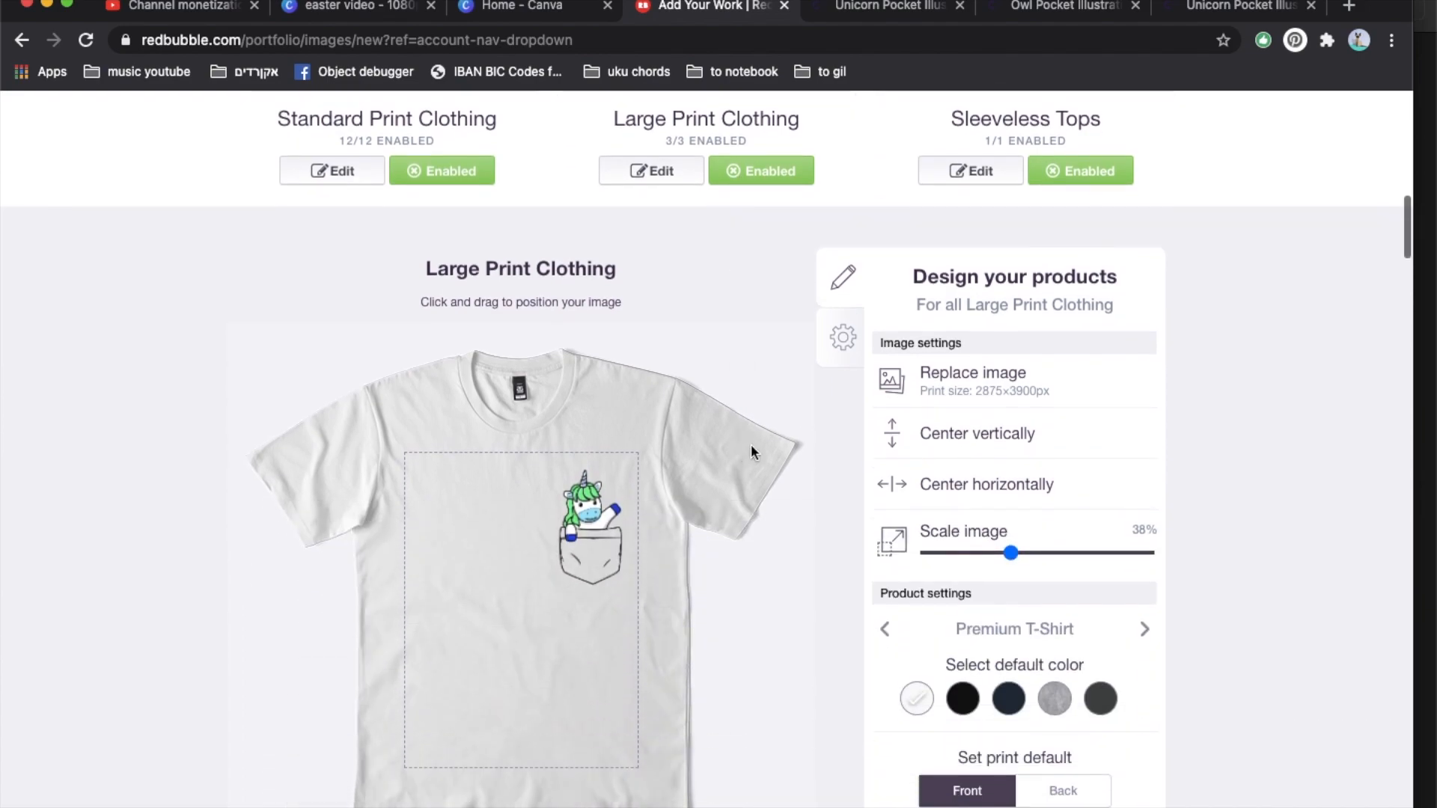
- Set the default color to grey for the Premium T-Shirt and the Premium Scoop T-Shirt
click(1056, 702)
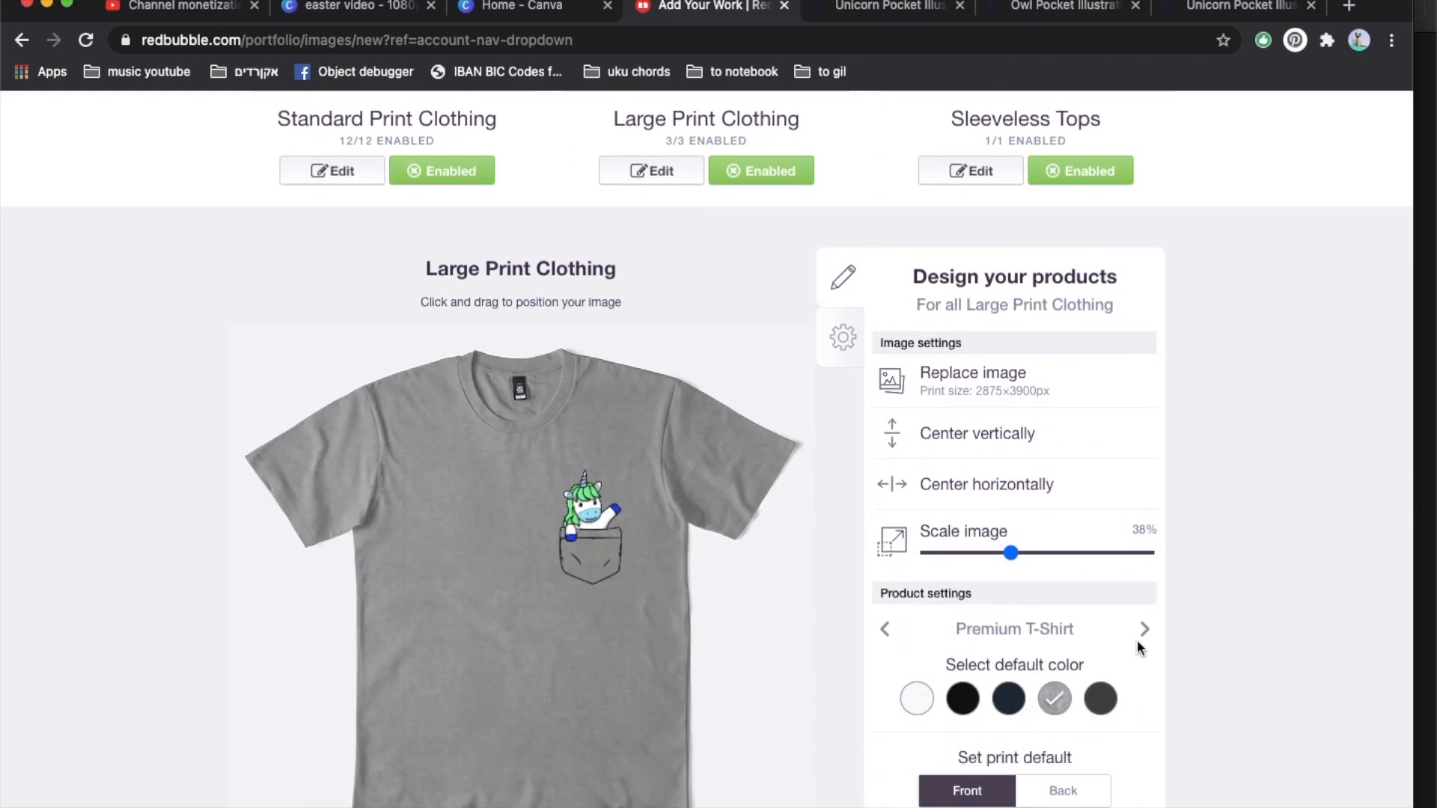
click(1146, 632)
click(1082, 704)
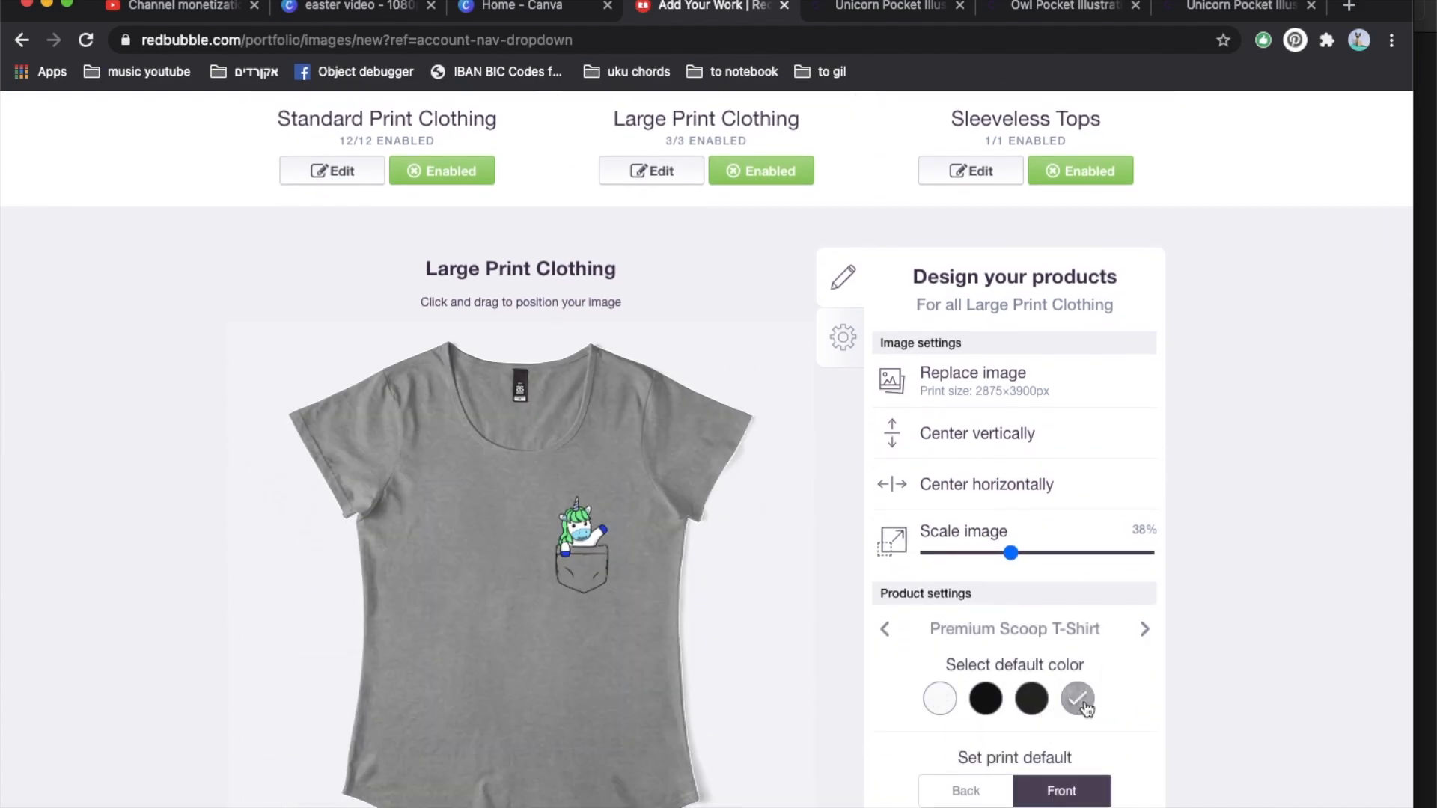
- Set the default color to white for the Premium Scoop T-Shirt and the Long T-Shirt
click(940, 699)
click(1144, 628)
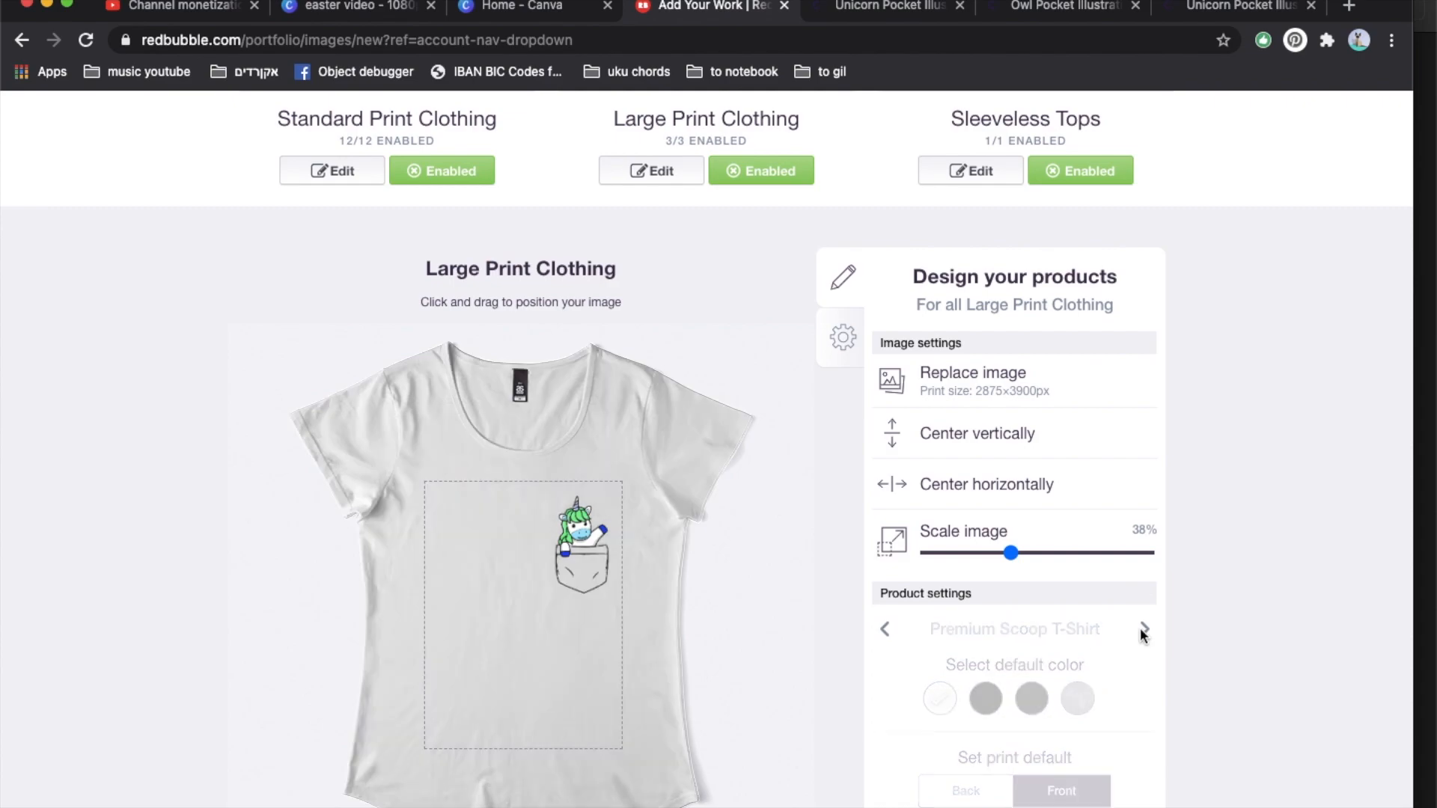
click(1059, 704)
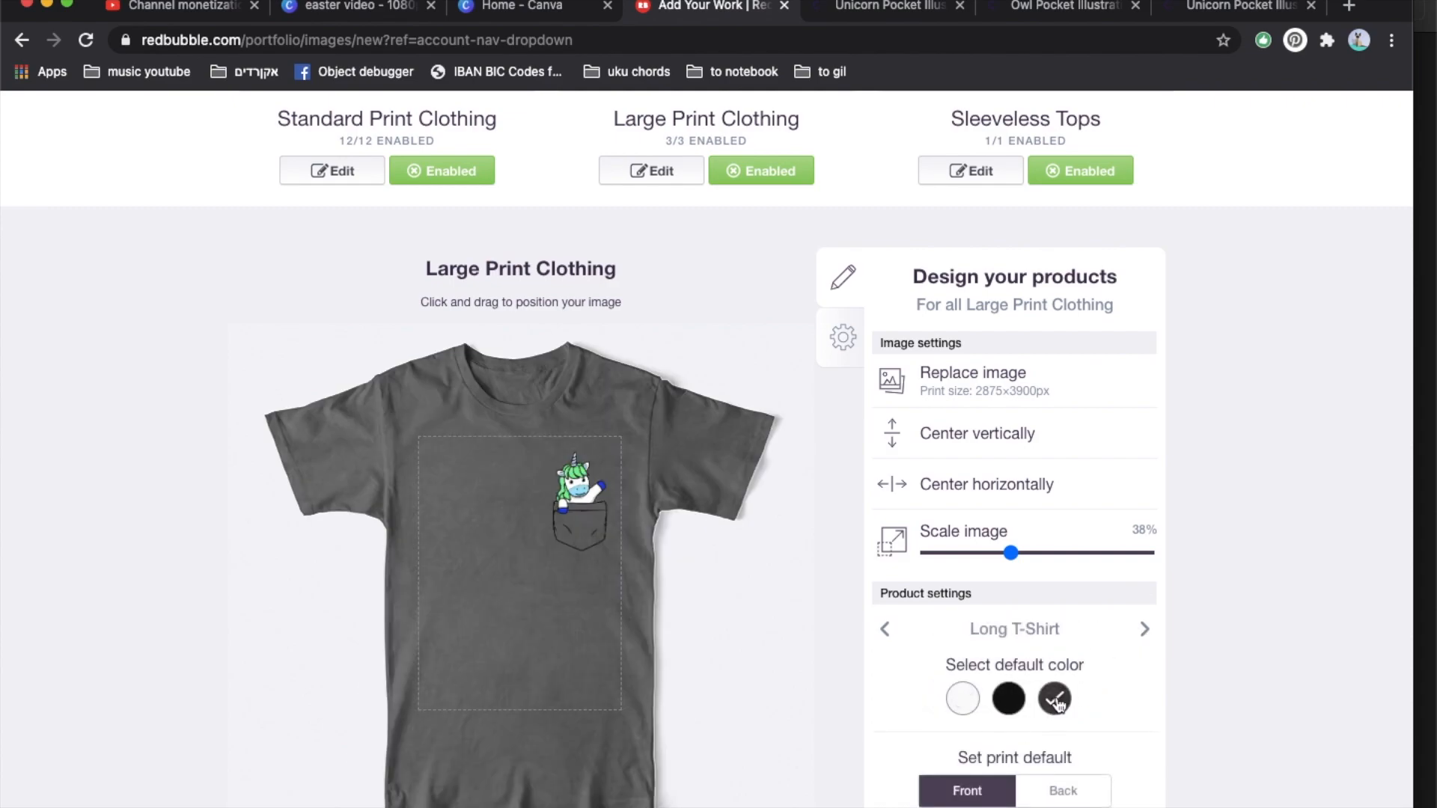
click(963, 700)
- Review the patterned design on Sleeveless Tops and the clothing product previews
scroll(928, 678, up, 6)
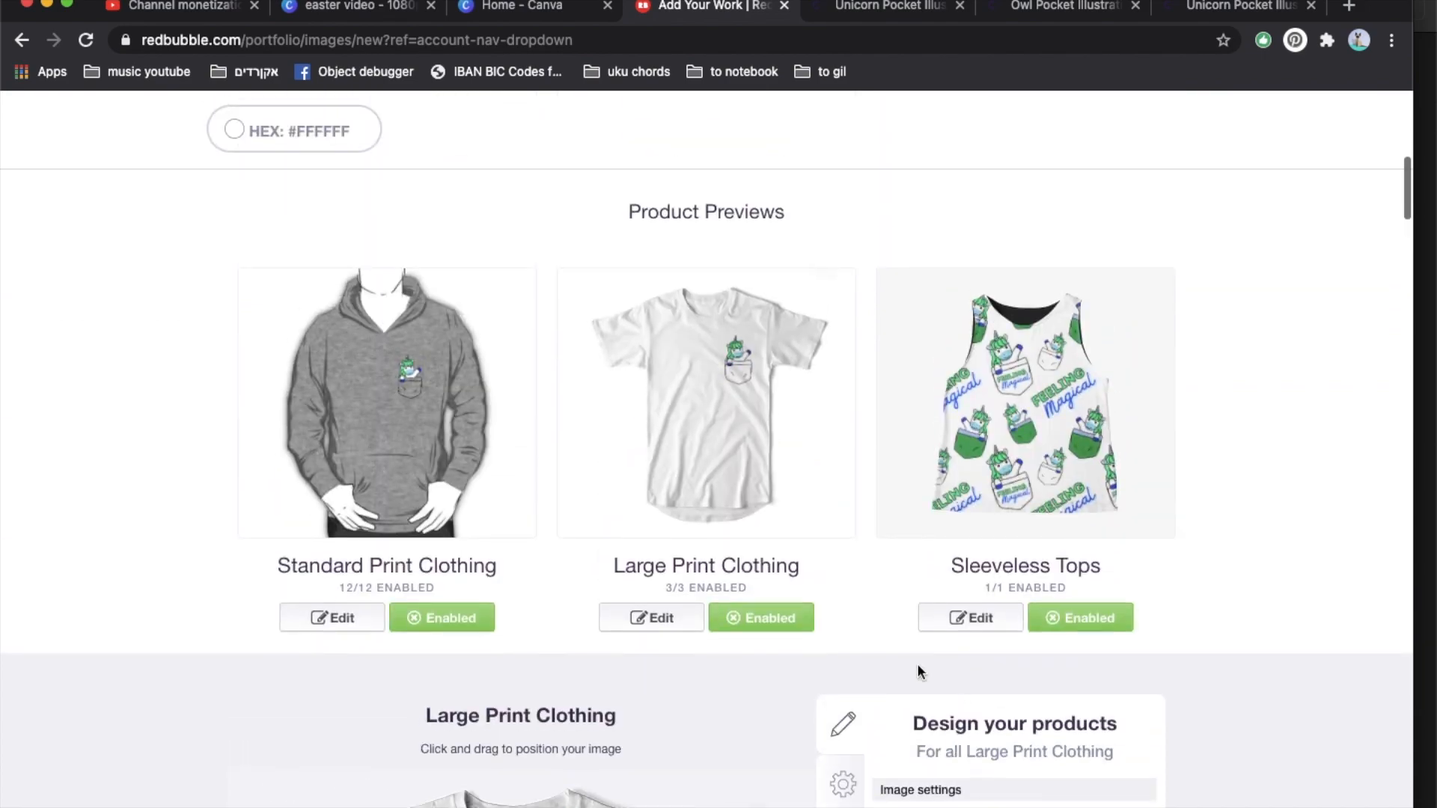
click(1027, 431)
scroll(1030, 431, down, 8)
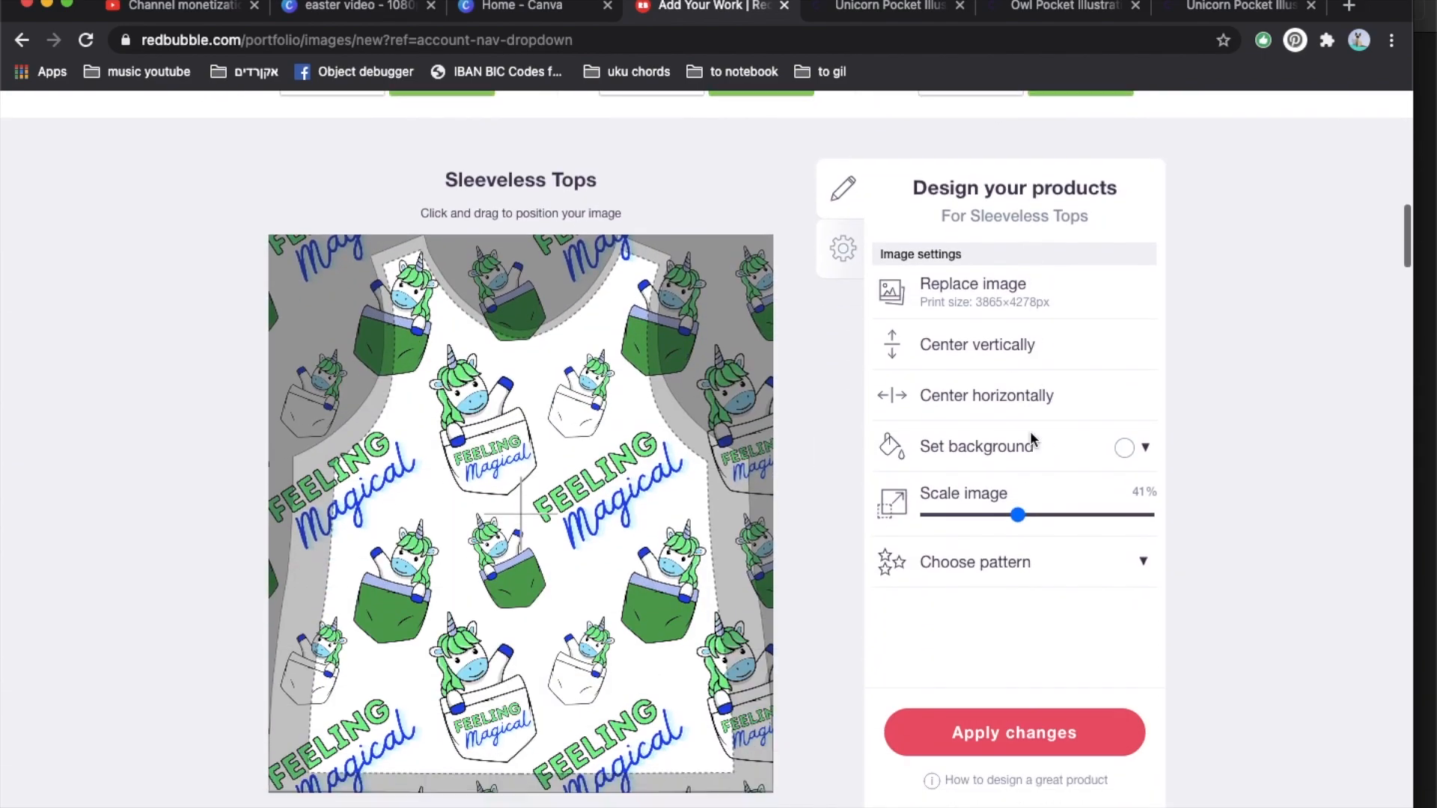
scroll(1030, 438, up, 10)
scroll(1009, 586, down, 10)
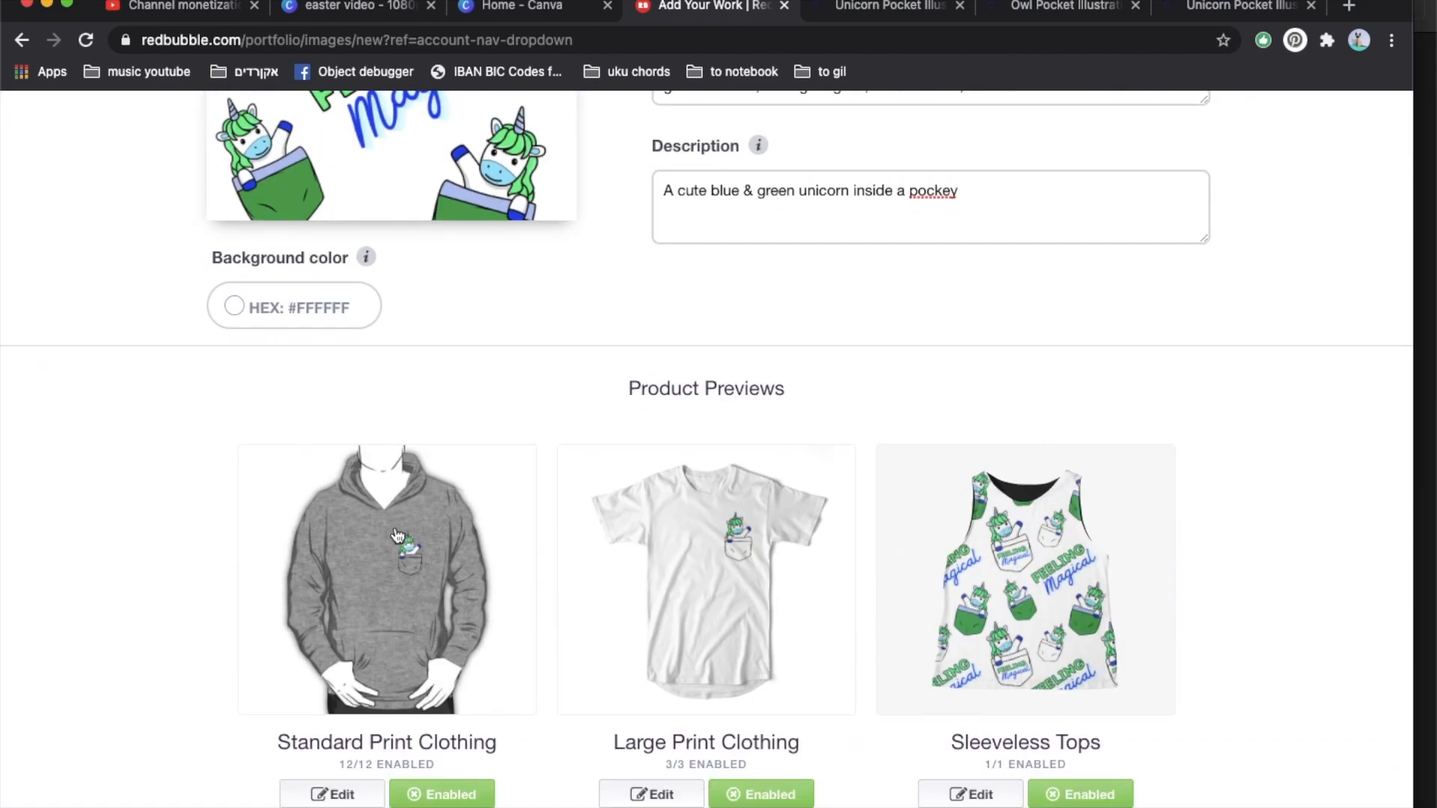
- Shrink the Chiffon Tops unicorn design and move it to the chest-pocket spot
click(404, 341)
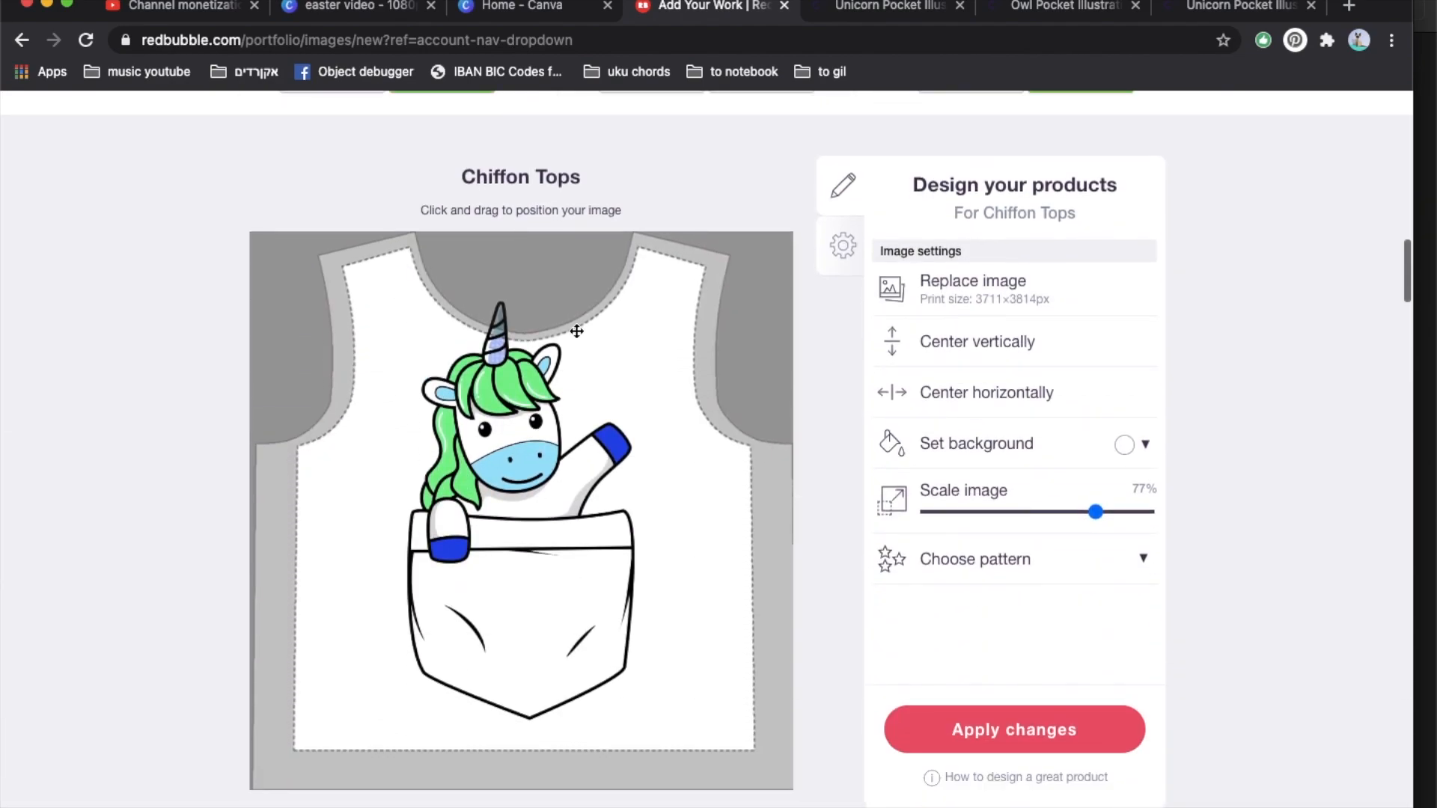
click(1031, 512)
drag(512, 529, 628, 494)
click(989, 514)
scroll(629, 494, up, 5)
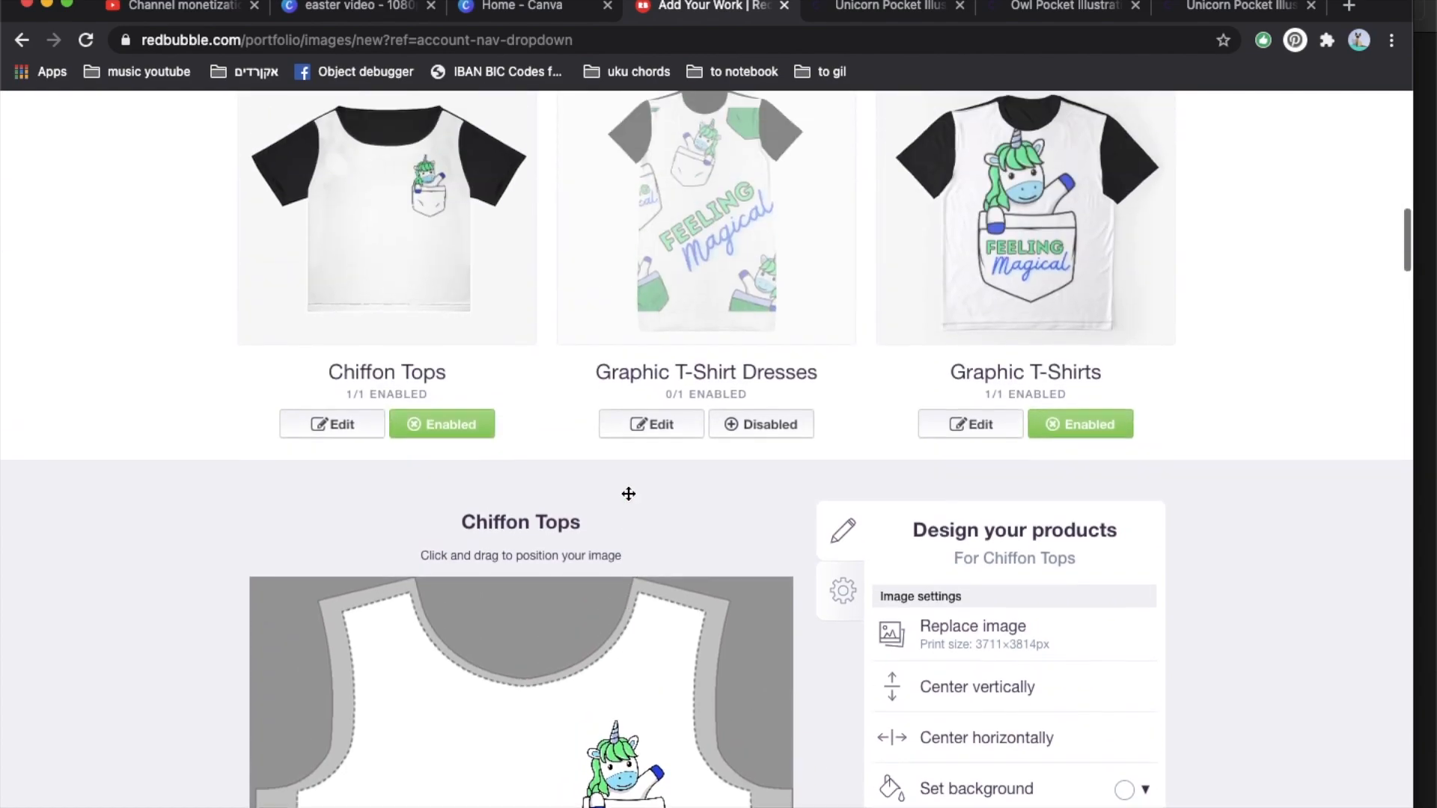
scroll(665, 564, down, 4)
drag(646, 681, 649, 606)
scroll(723, 465, up, 4)
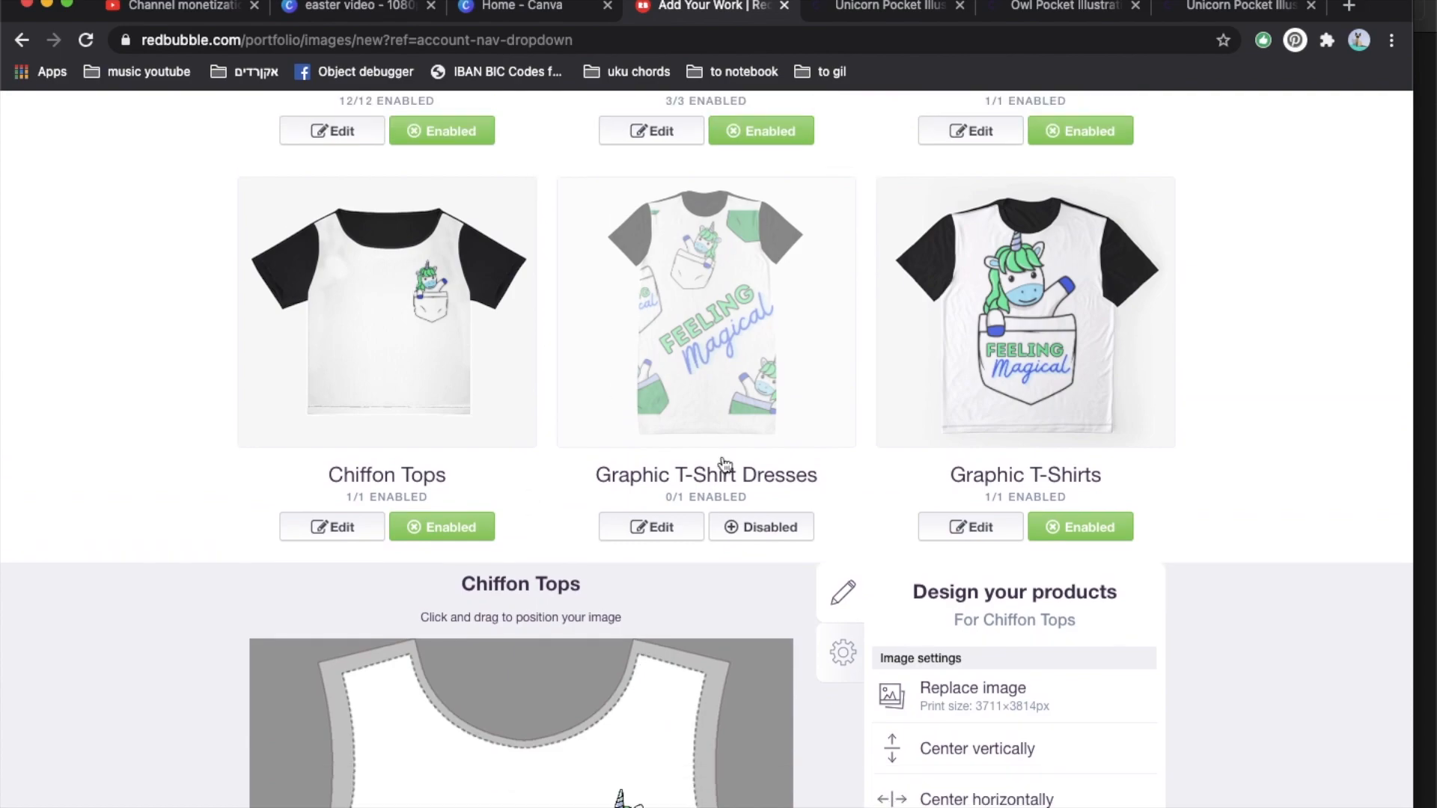
- Enable Graphic T-Shirt Dresses, scale the design to 35% and repeat it as a regular grid pattern
click(761, 527)
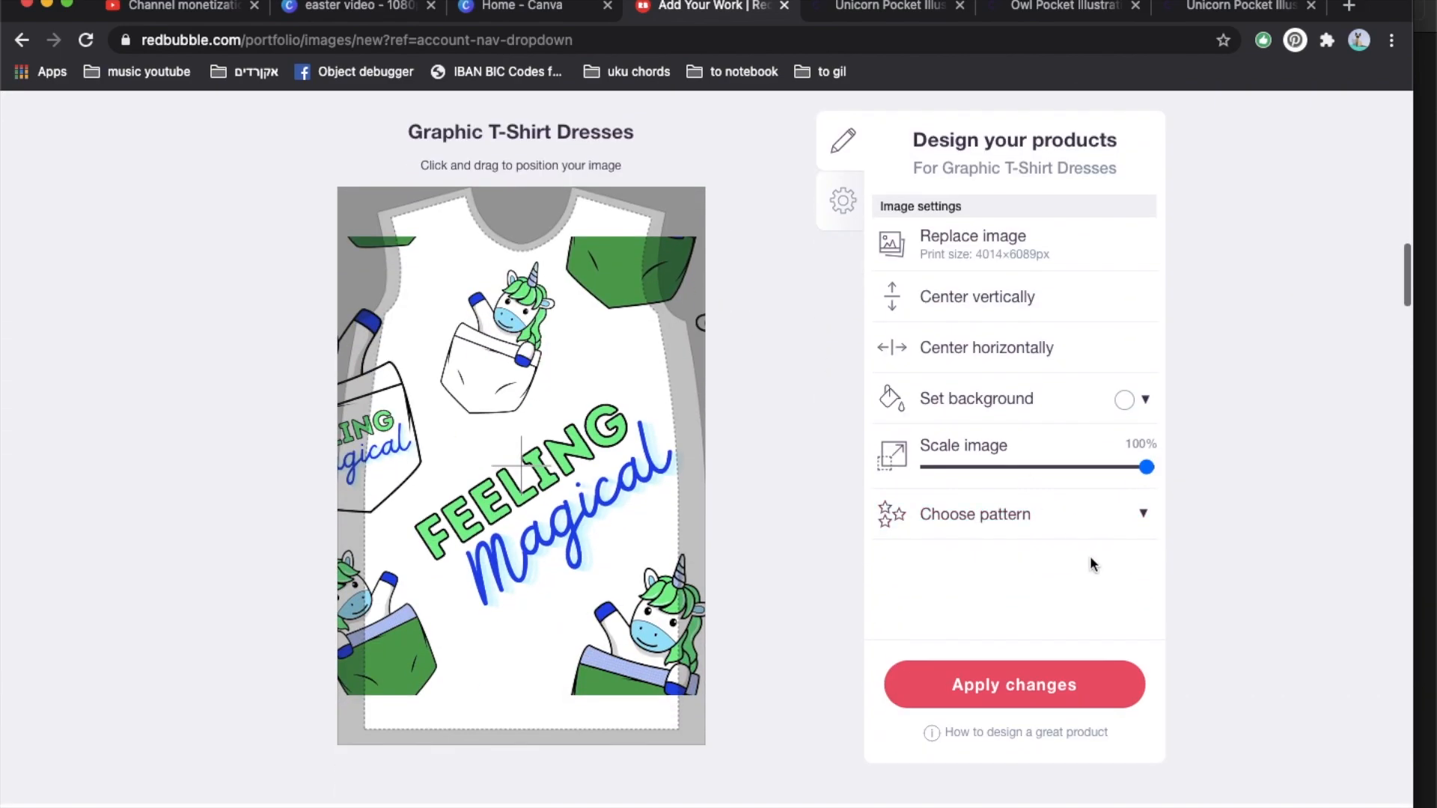
click(1004, 468)
click(1000, 514)
click(1094, 550)
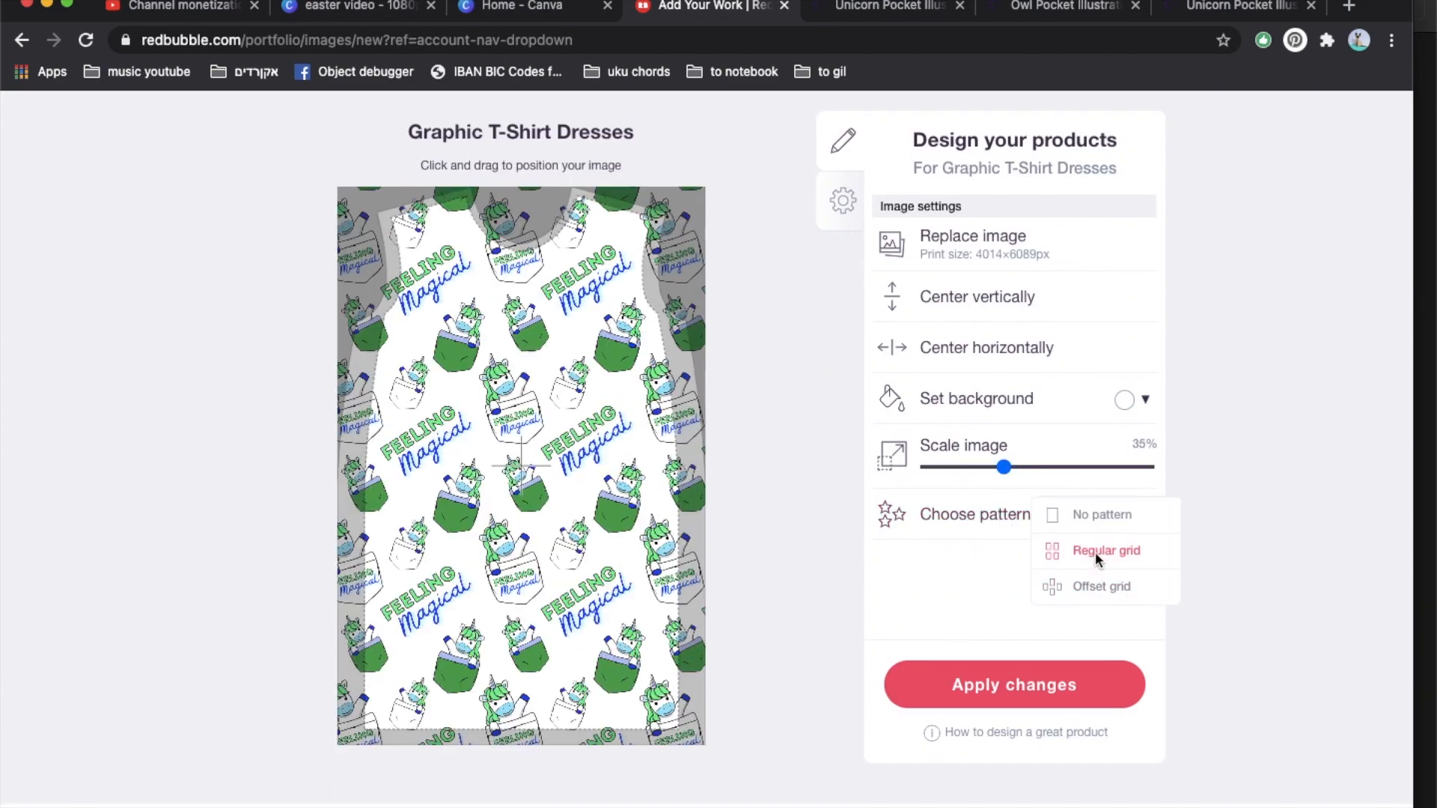
scroll(1086, 487, up, 7)
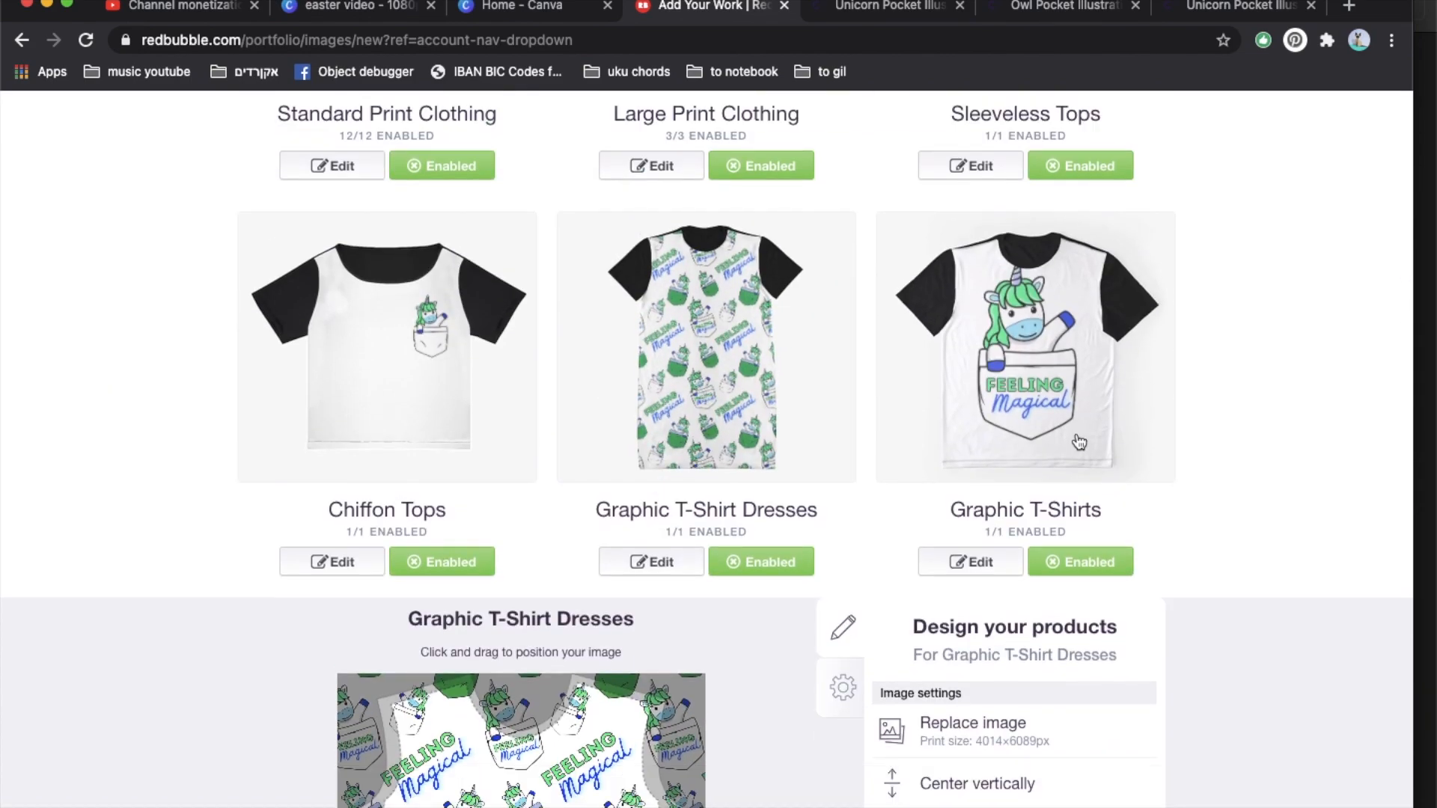
- Scale the Graphic T-Shirts design to 81%, move it slightly lower and center it horizontally
click(1079, 442)
click(1060, 571)
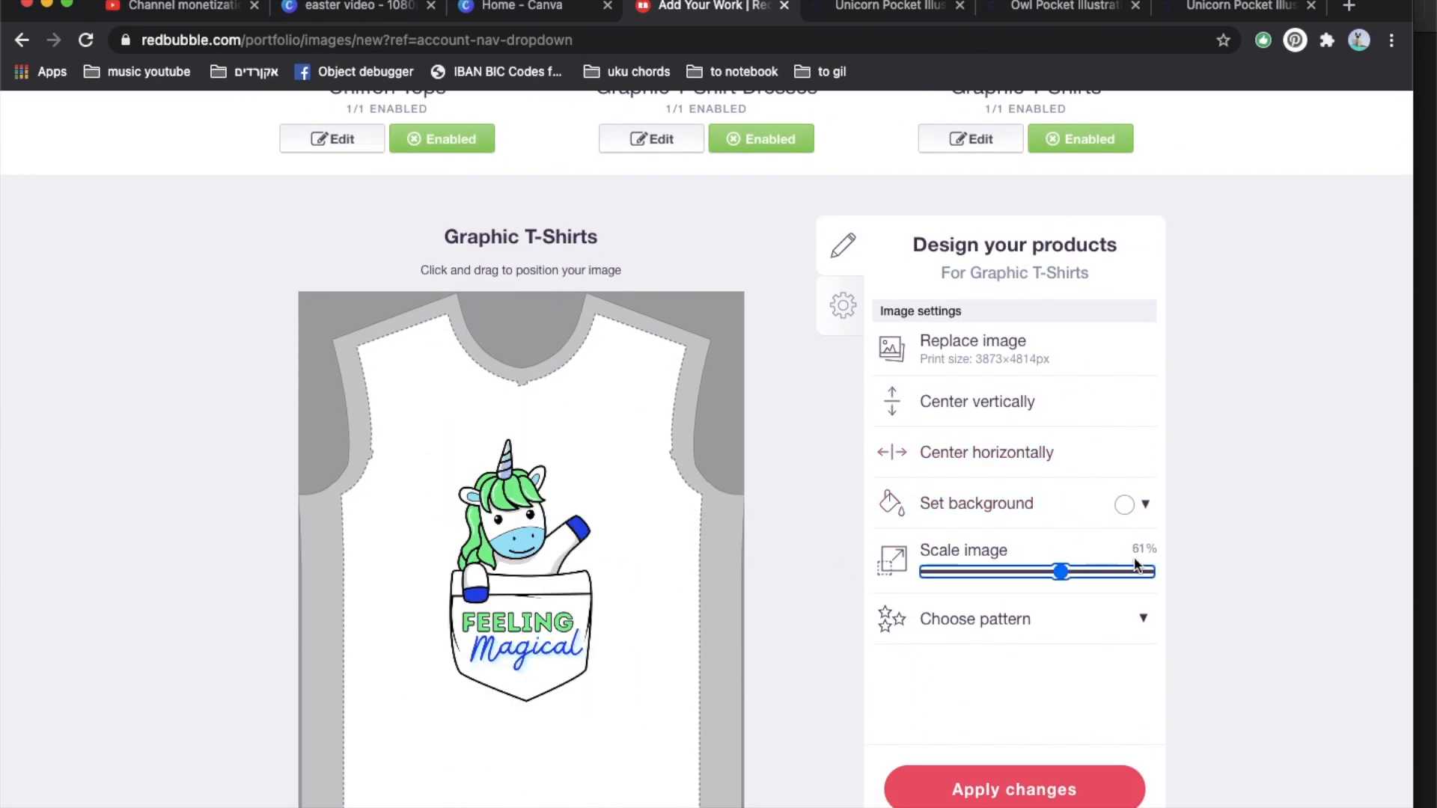
click(1105, 572)
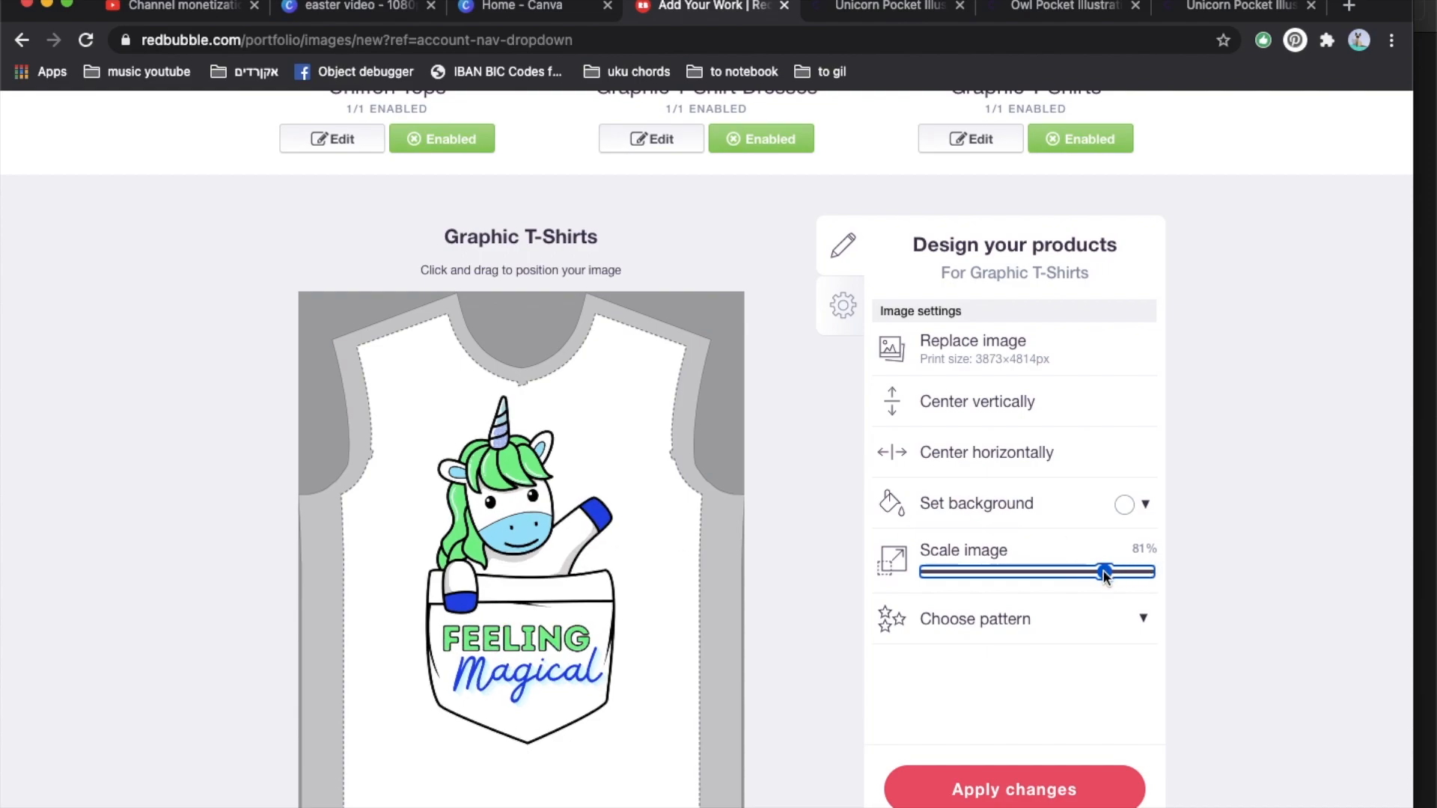
drag(586, 544, 585, 570)
click(955, 448)
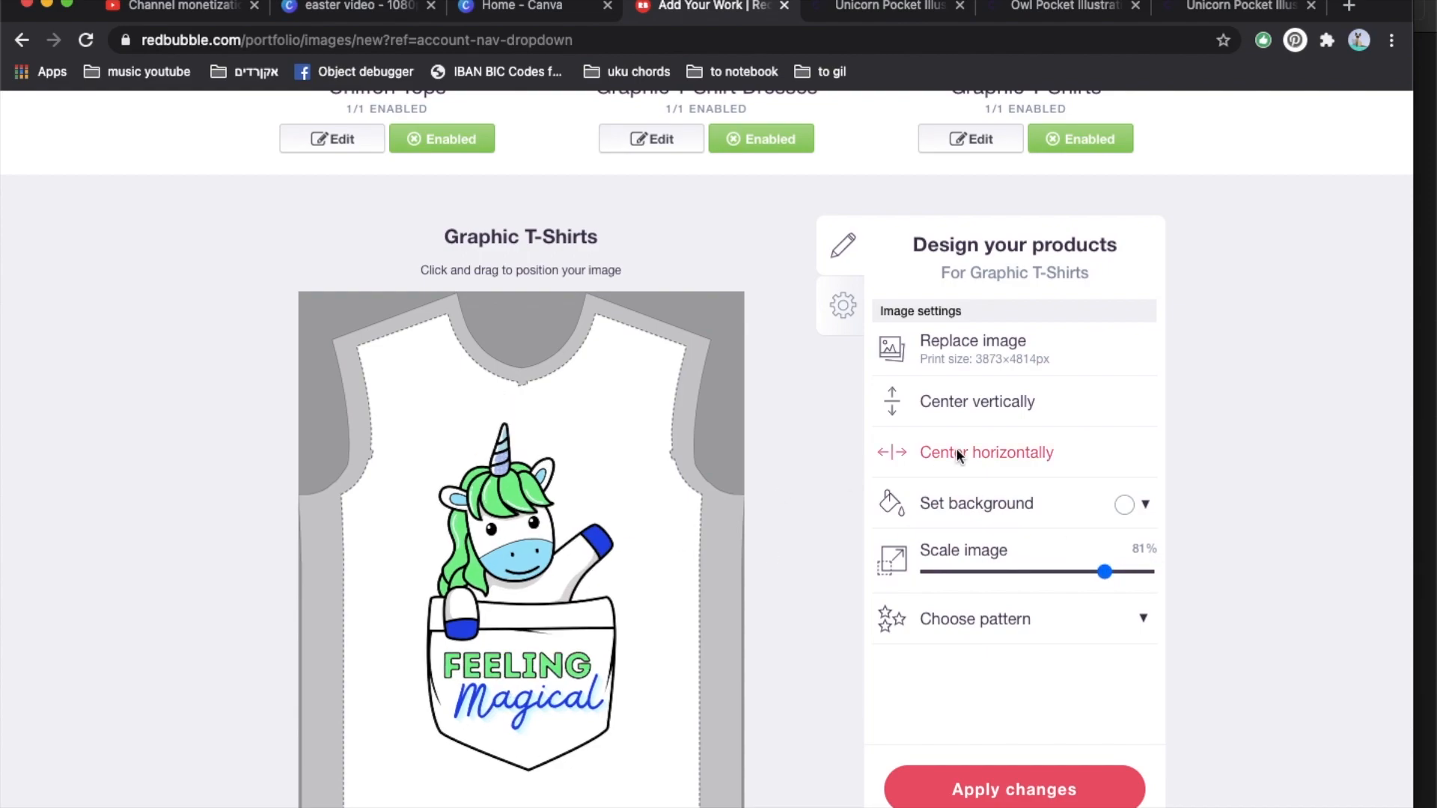
scroll(967, 435, up, 5)
click(1012, 268)
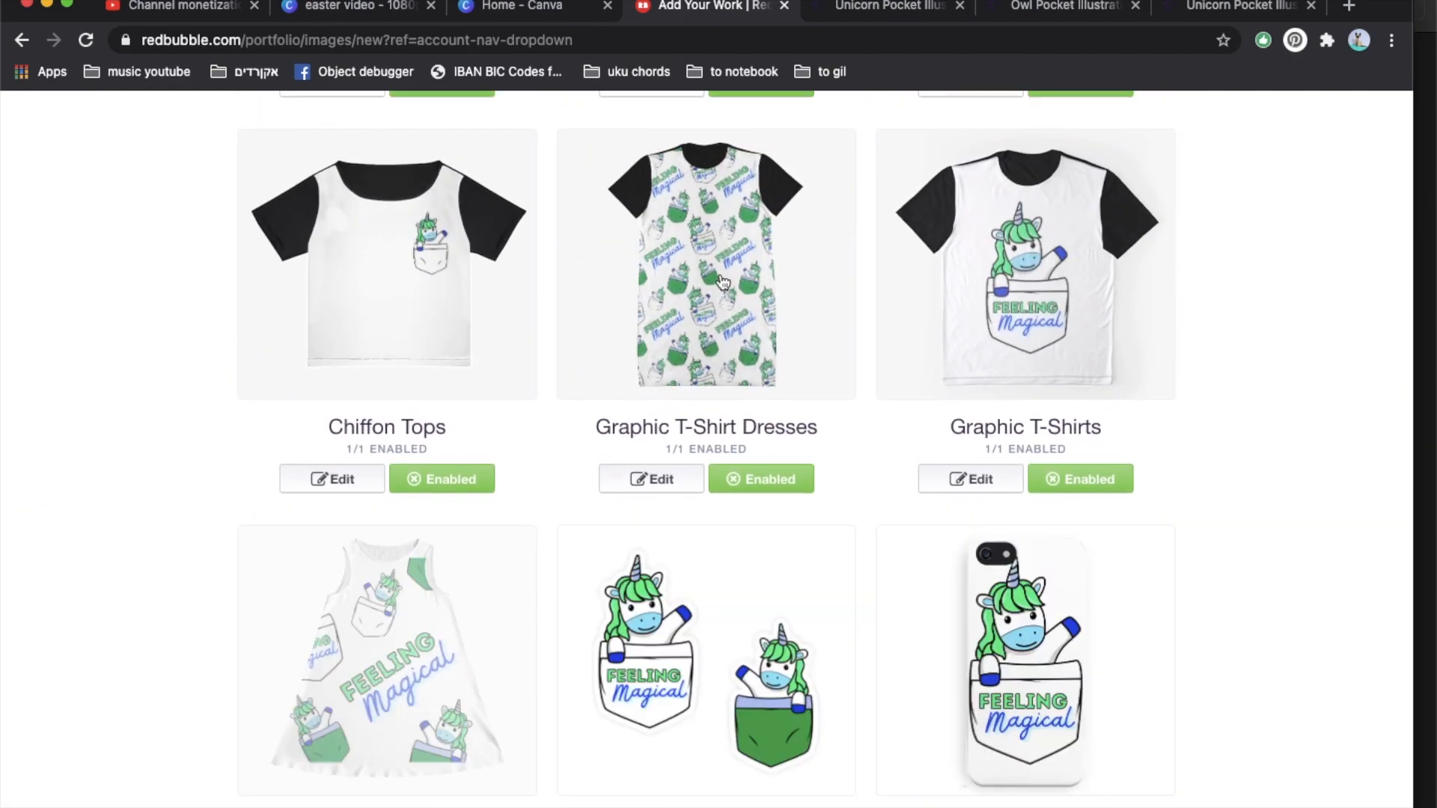
- Enable A-Line Dresses, scale the design to 34% and repeat it as a regular grid pattern
scroll(677, 295, down, 3)
click(466, 424)
click(459, 641)
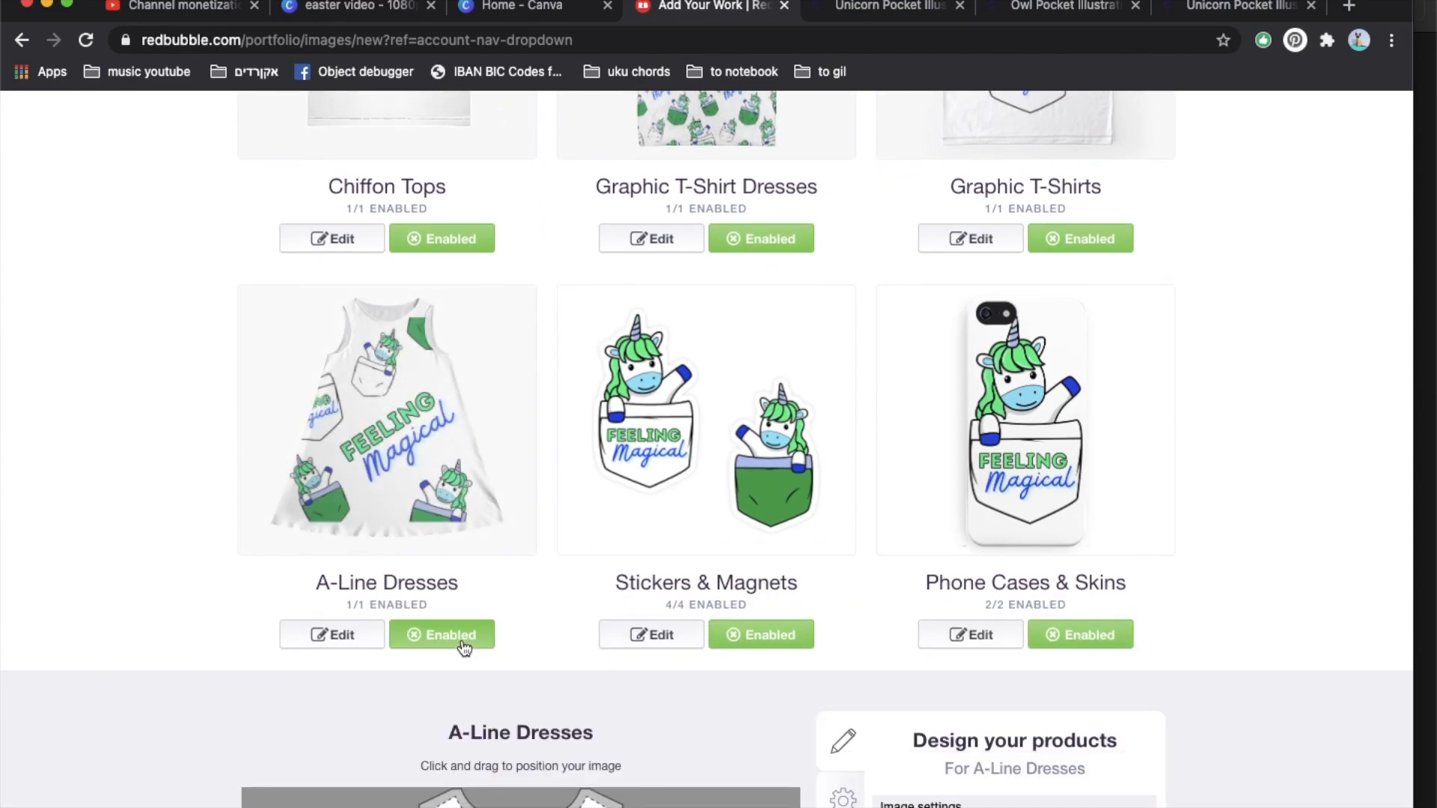
scroll(860, 581, down, 5)
click(1003, 569)
click(1022, 618)
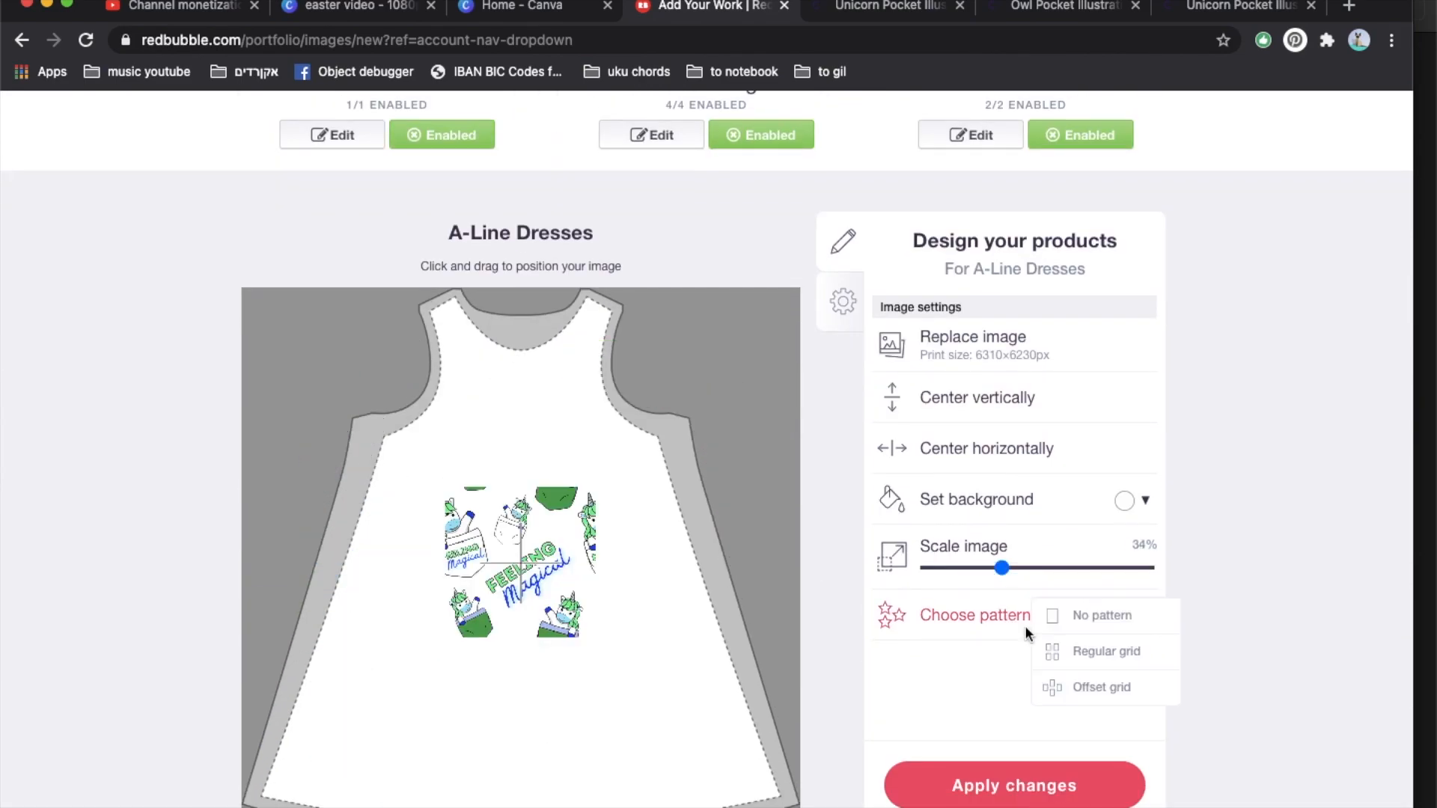
click(1071, 651)
scroll(657, 530, up, 7)
- Review the two unicorn designs in the Stickers & Magnets editor
click(740, 457)
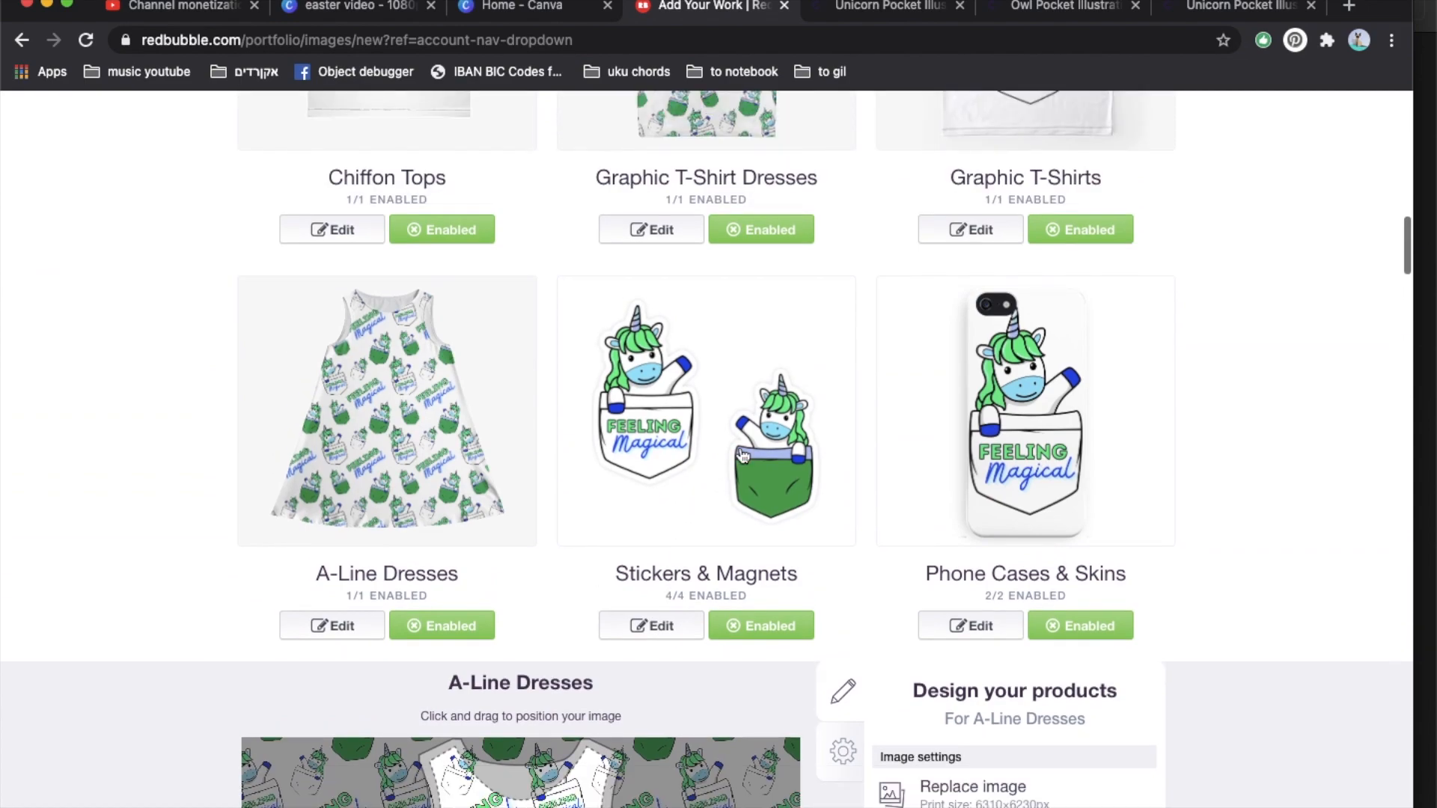
scroll(741, 455, down, 5)
scroll(566, 719, down, 3)
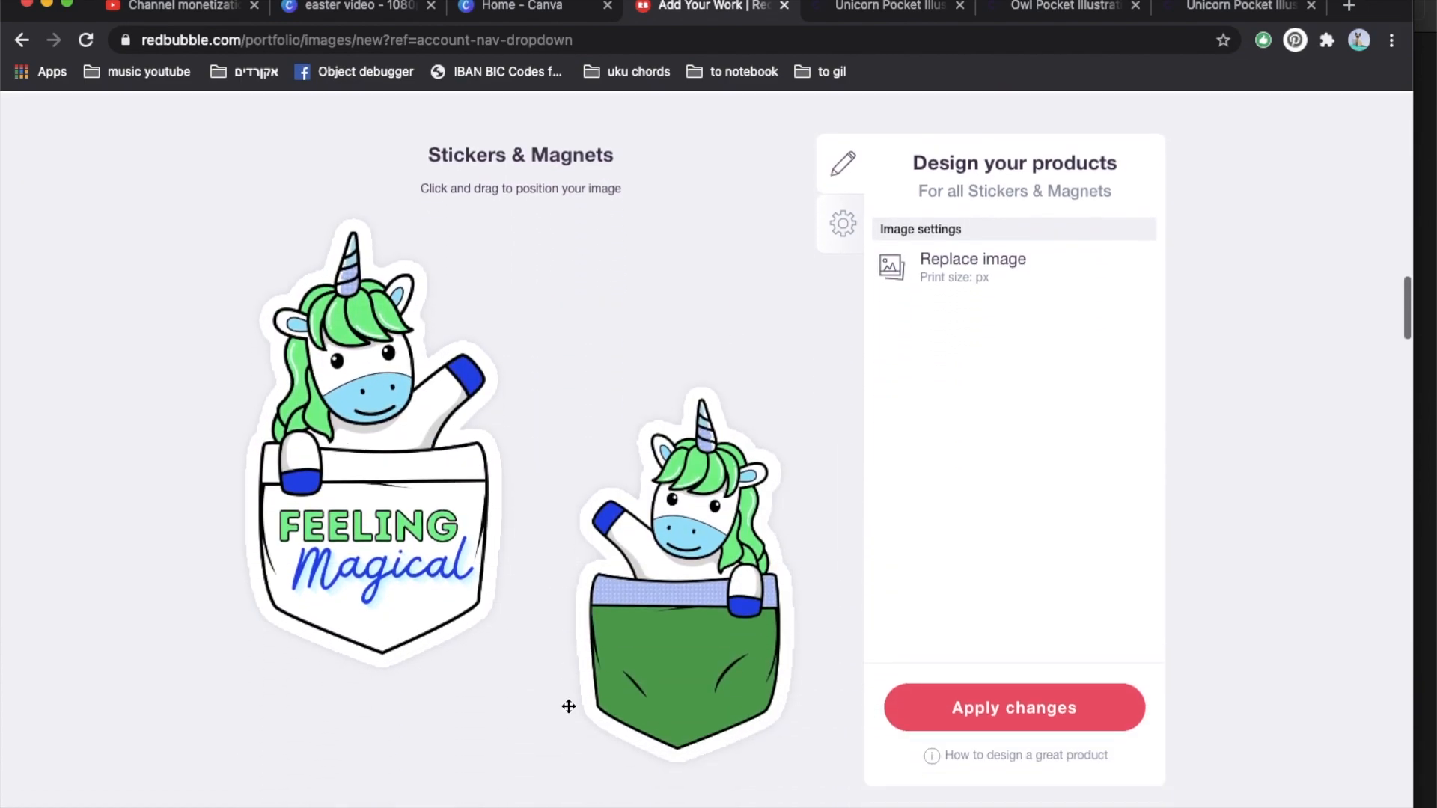
- Scale the Phone Cases & Skins design down slightly, try a pink #f48e8e background, and settle on a dark red one
scroll(584, 596, up, 8)
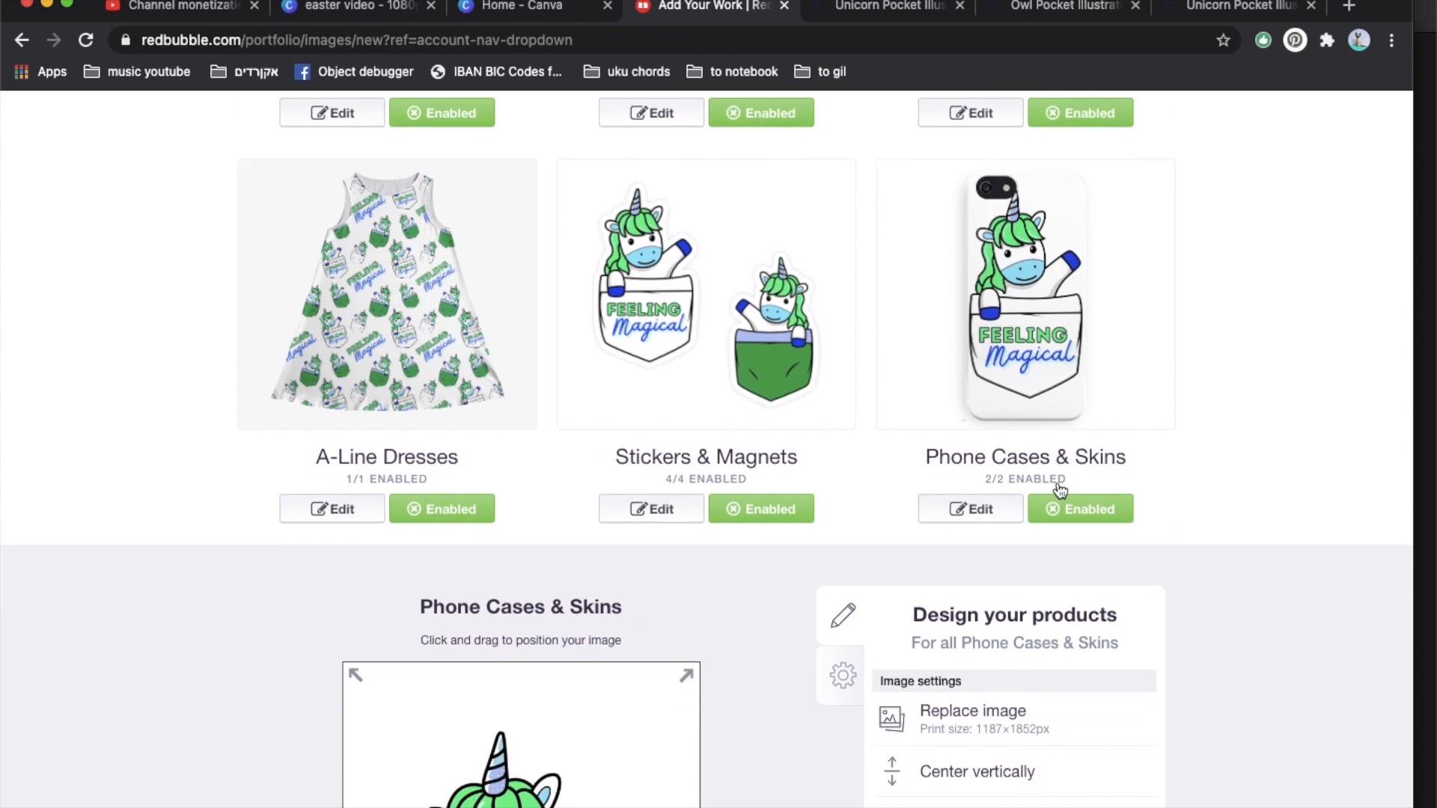
scroll(1059, 487, down, 5)
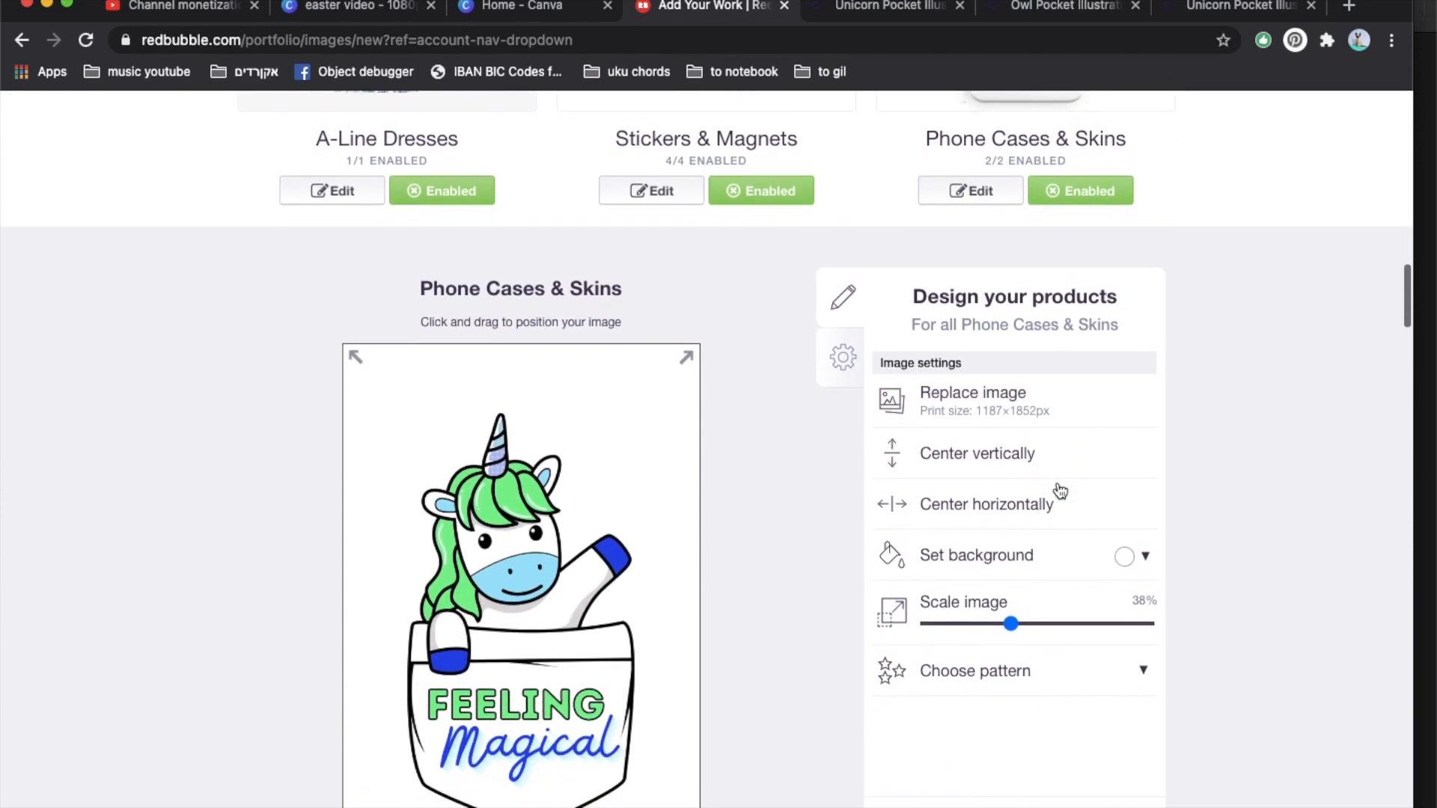
click(976, 621)
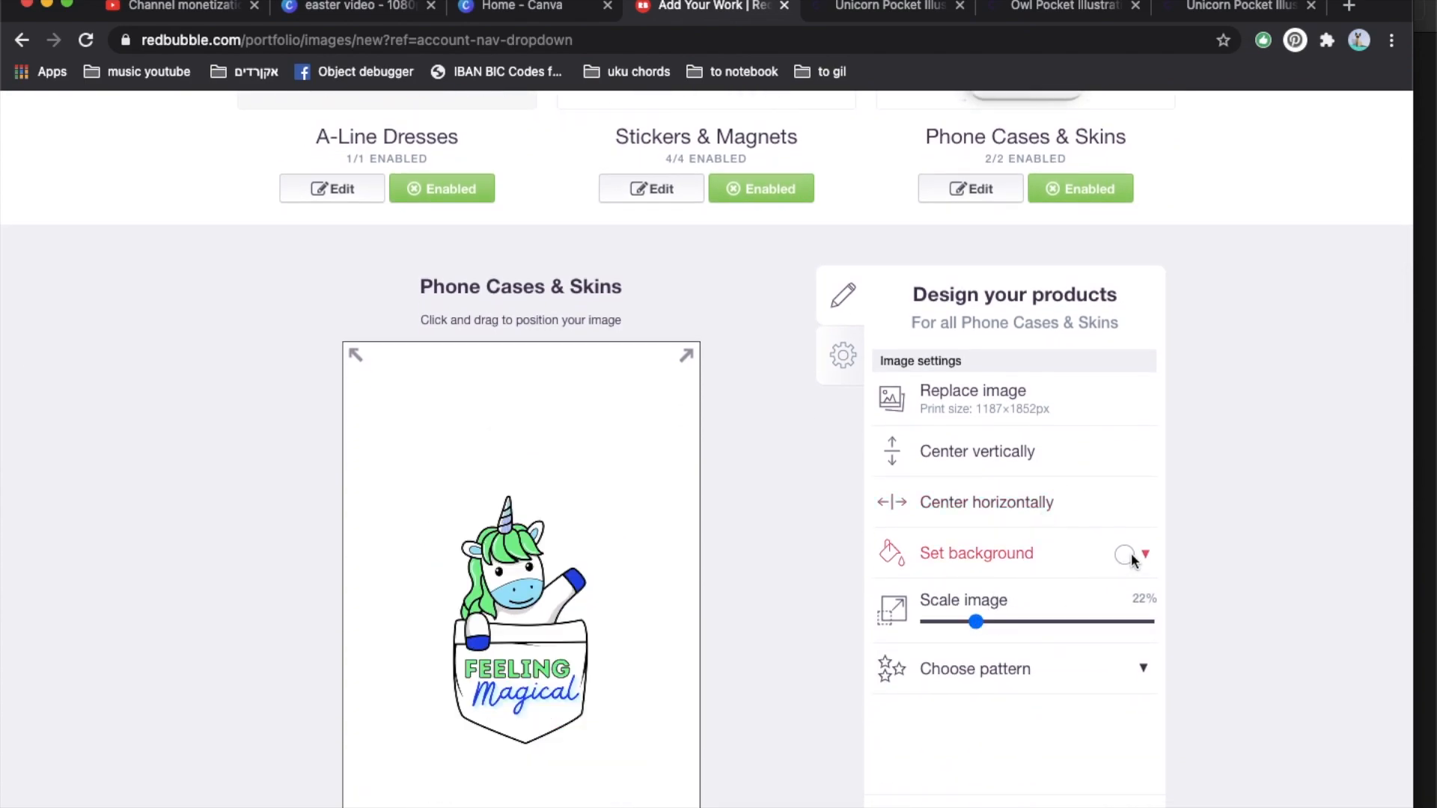
click(1124, 554)
click(1177, 587)
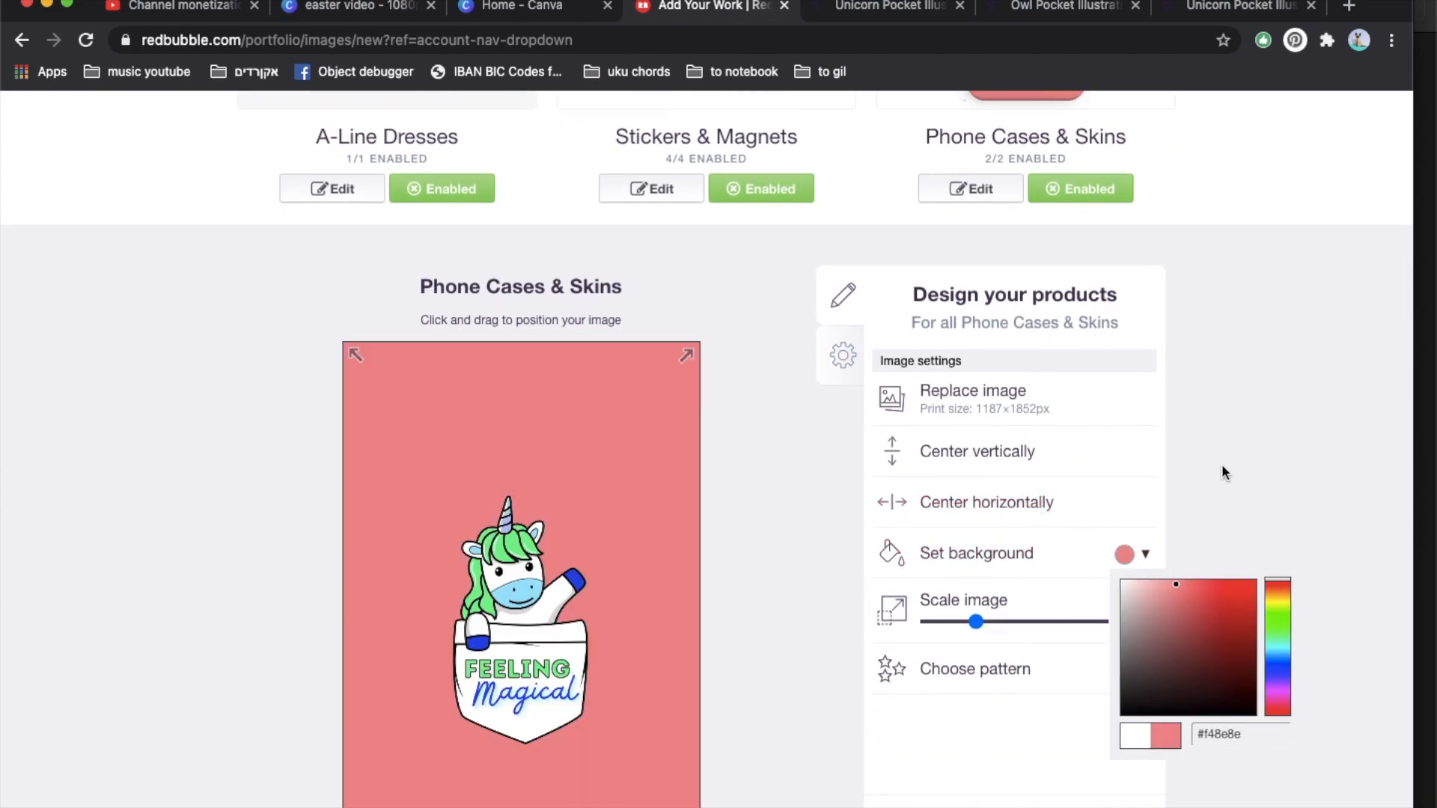
scroll(1222, 473, up, 4)
scroll(1221, 473, down, 6)
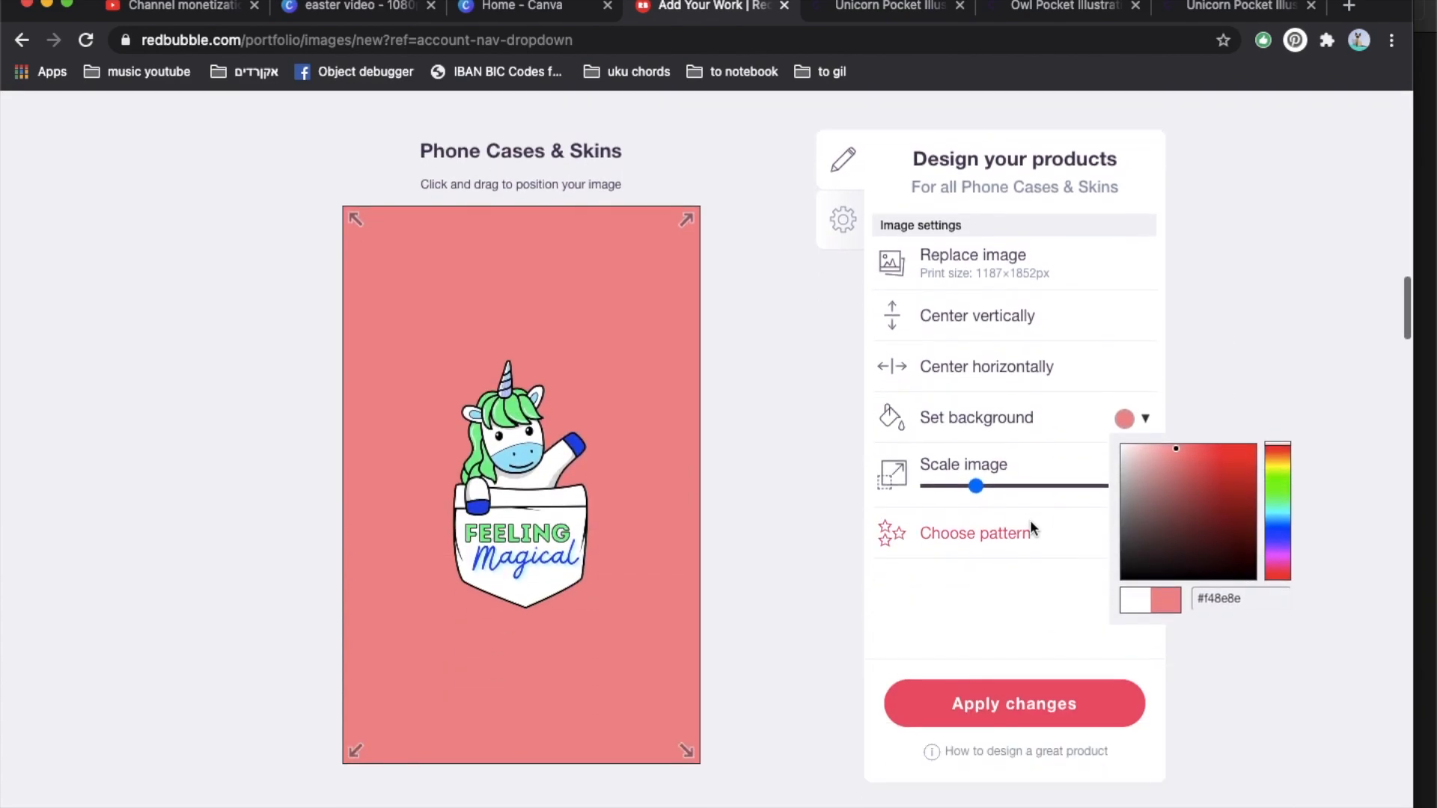
click(1000, 487)
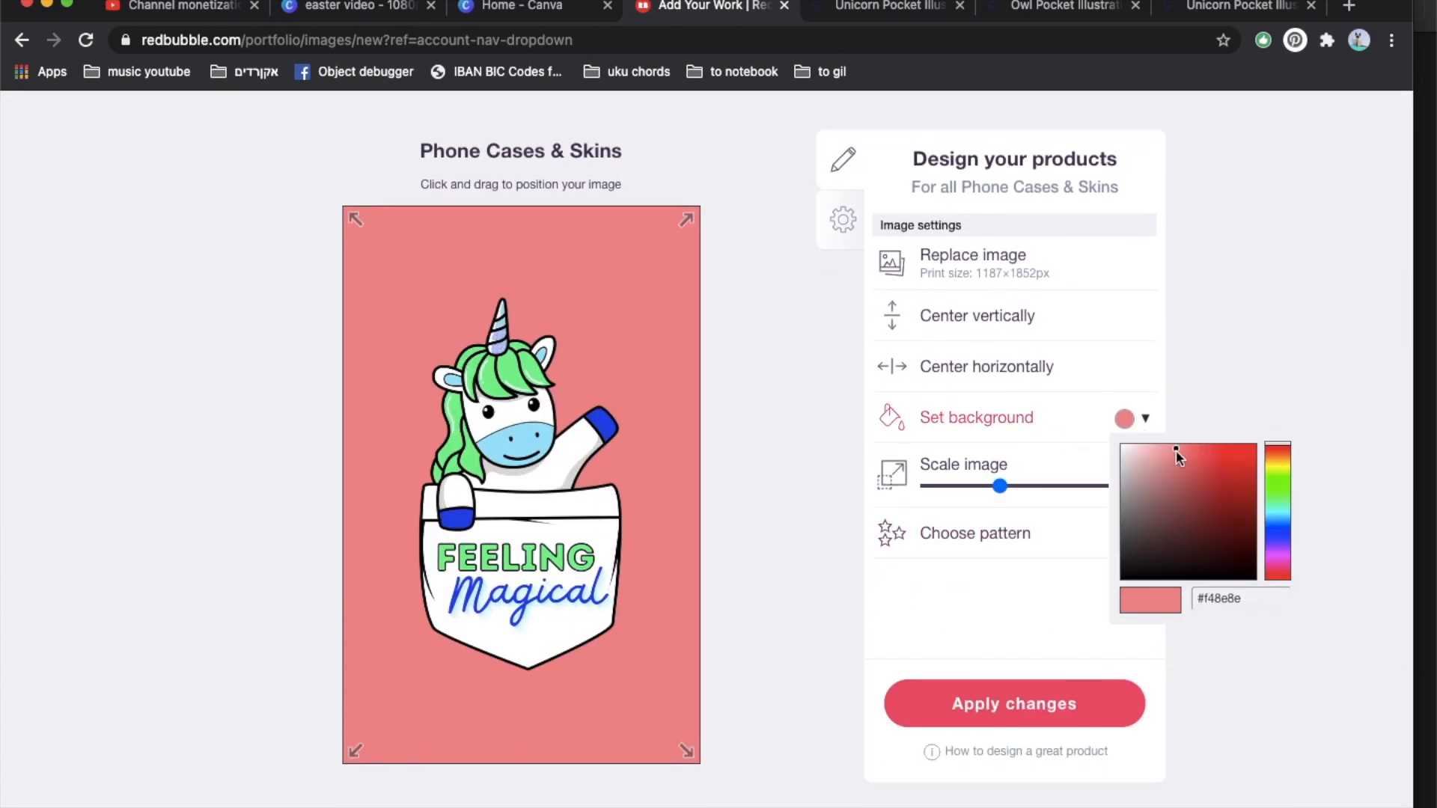
click(1205, 482)
scroll(1207, 398, up, 8)
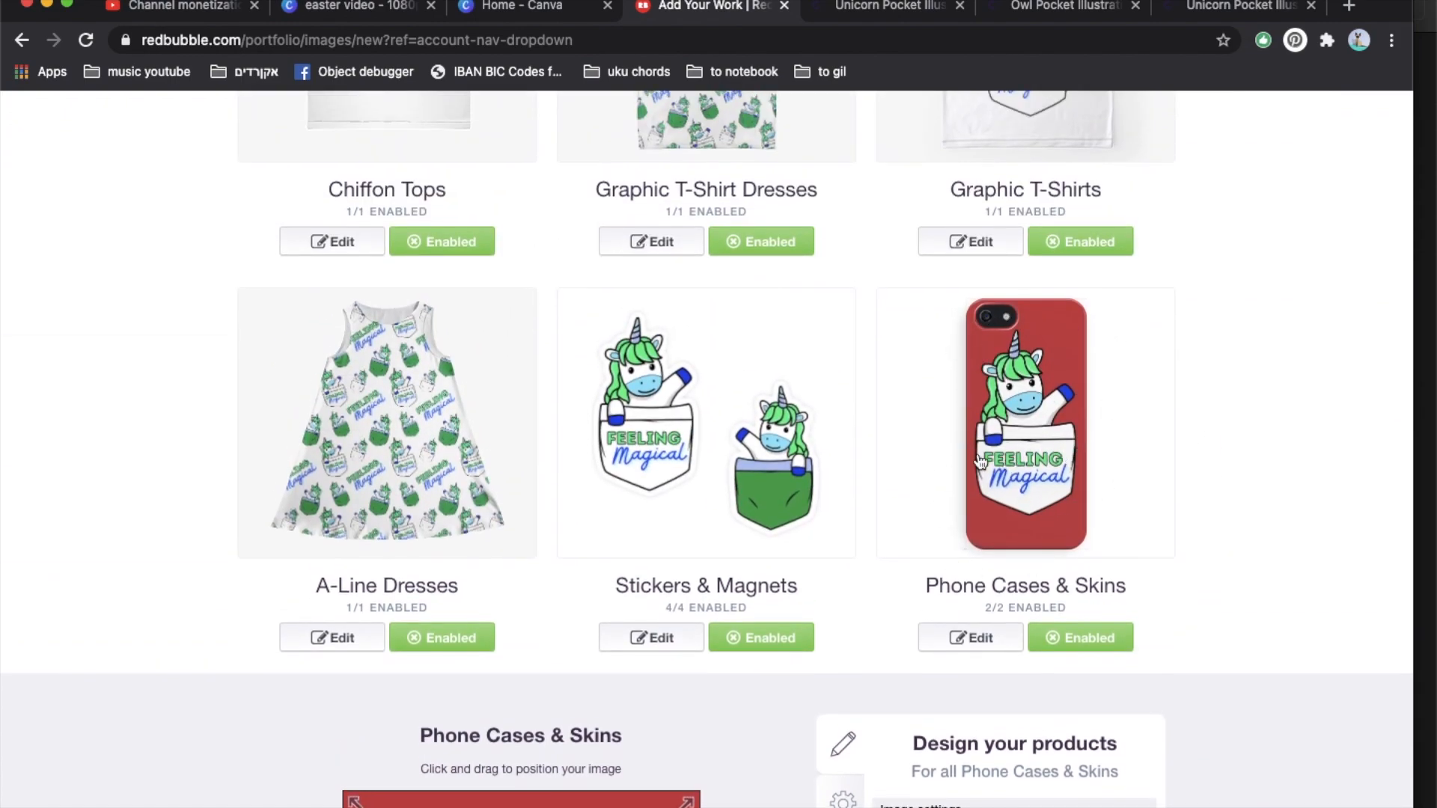
- Scale the Phone Wallets design to 21% and repeat it as a regular grid pattern
scroll(513, 546, down, 4)
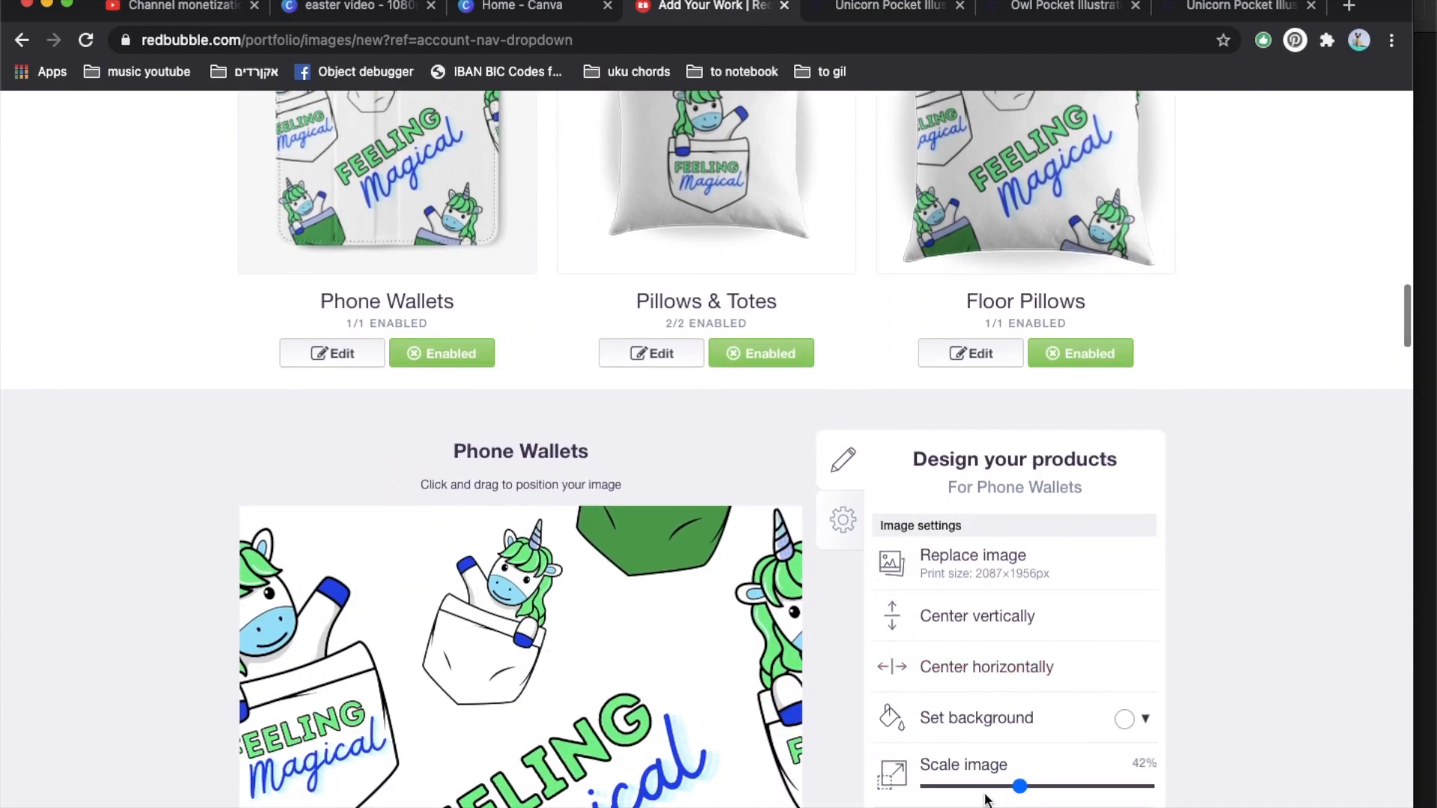
click(973, 784)
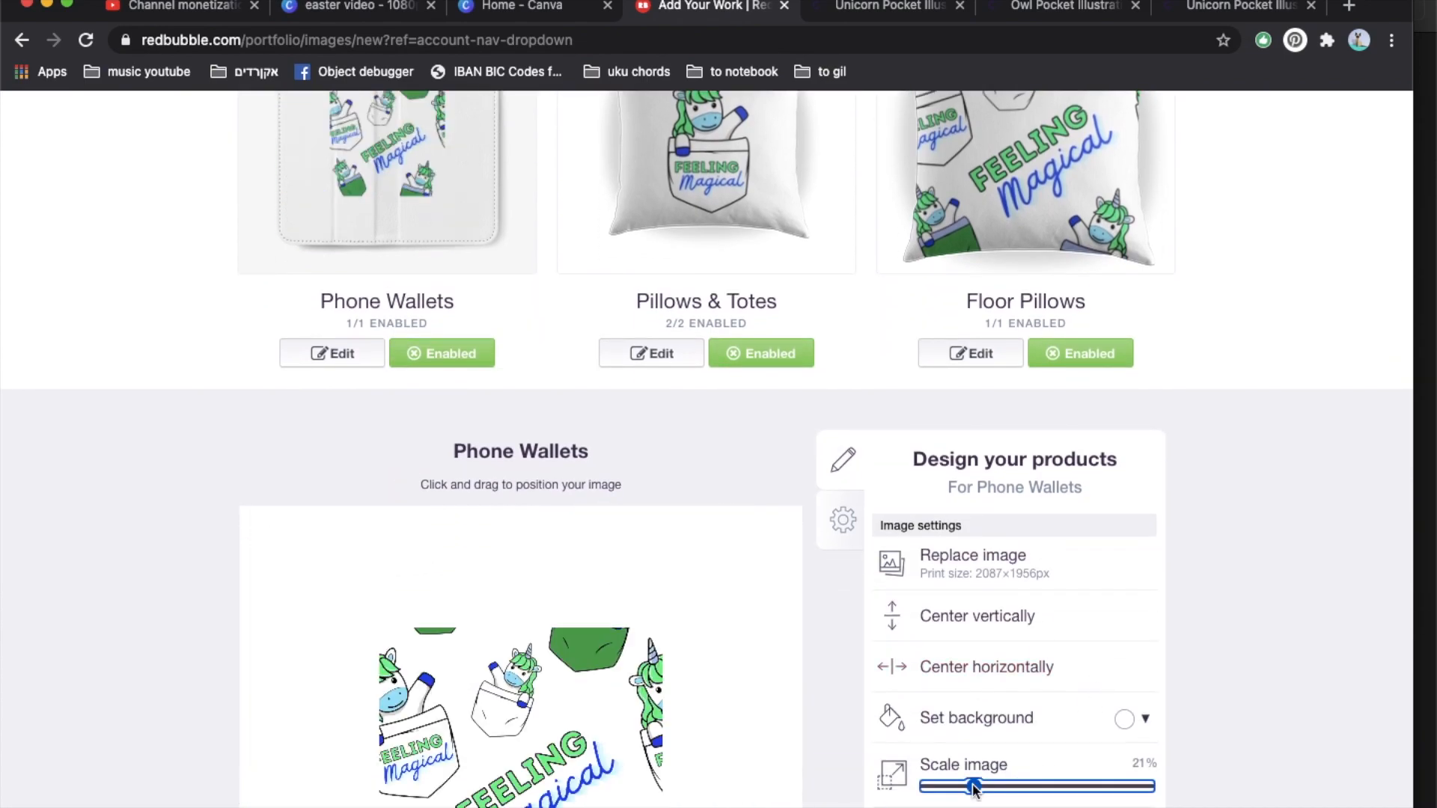
scroll(978, 706, down, 2)
click(977, 703)
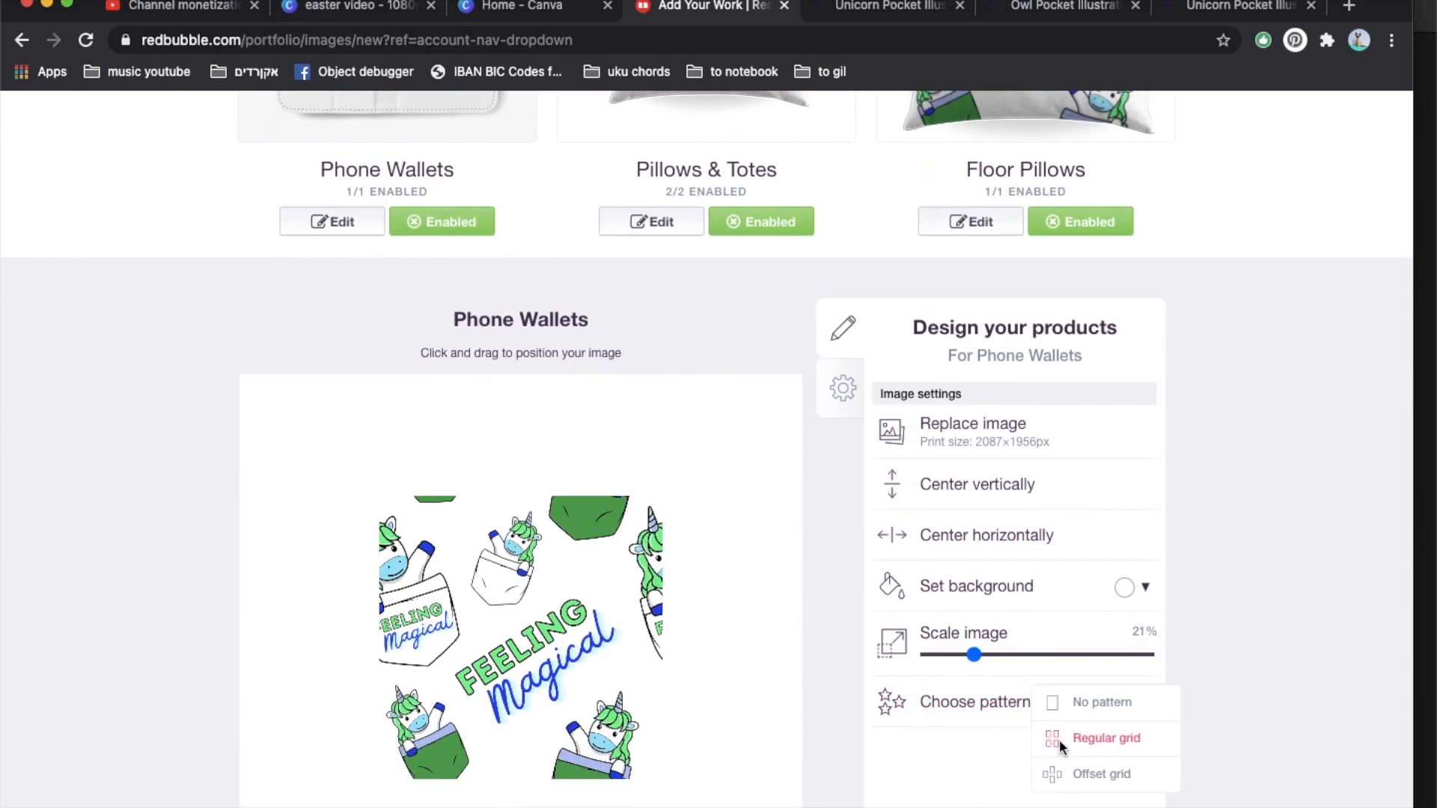
click(1058, 740)
- Try pink, red, blue and dark purple backgrounds on Phone Wallets and set the background to bright purple #9859e3
click(1138, 587)
click(1175, 614)
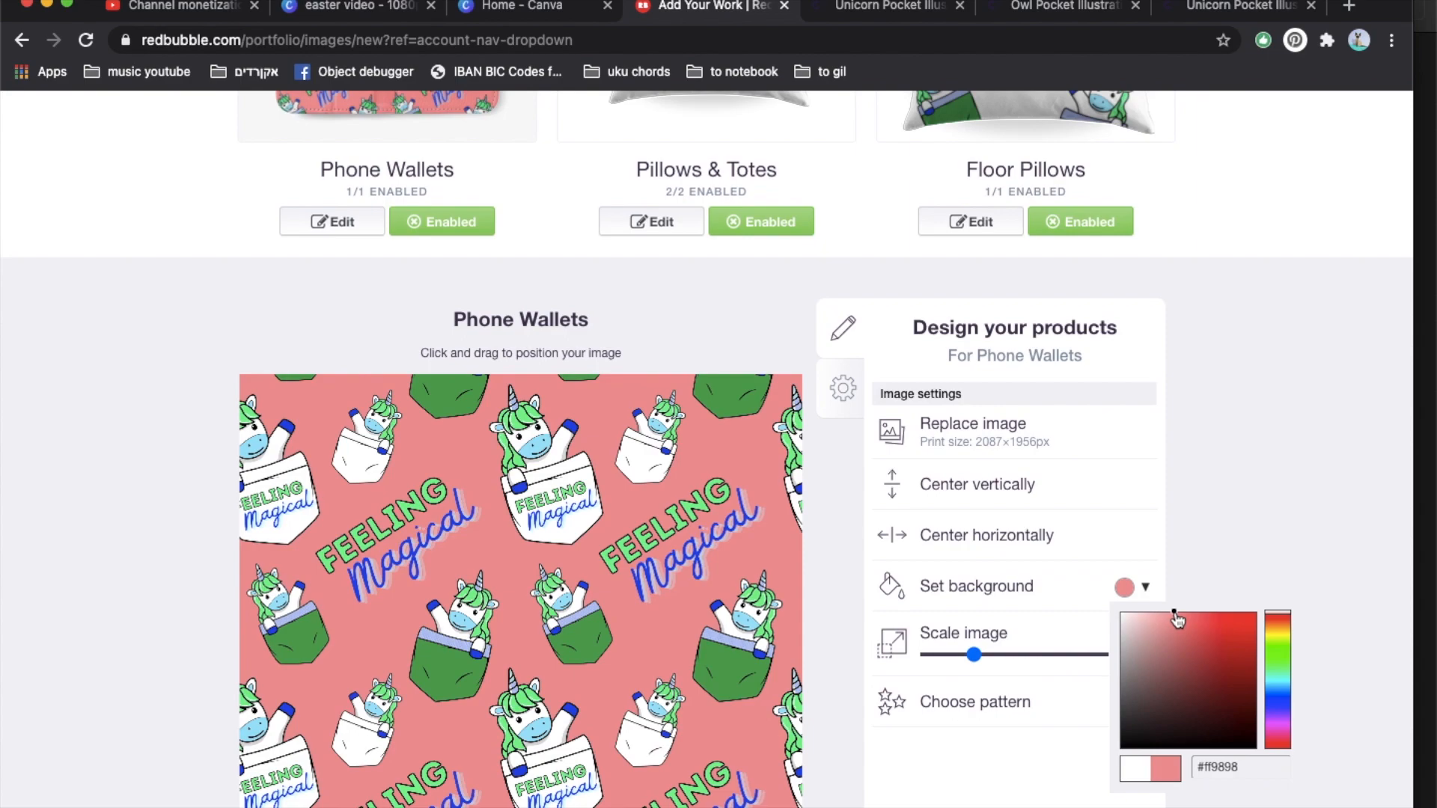
drag(1173, 612, 1179, 627)
click(1201, 651)
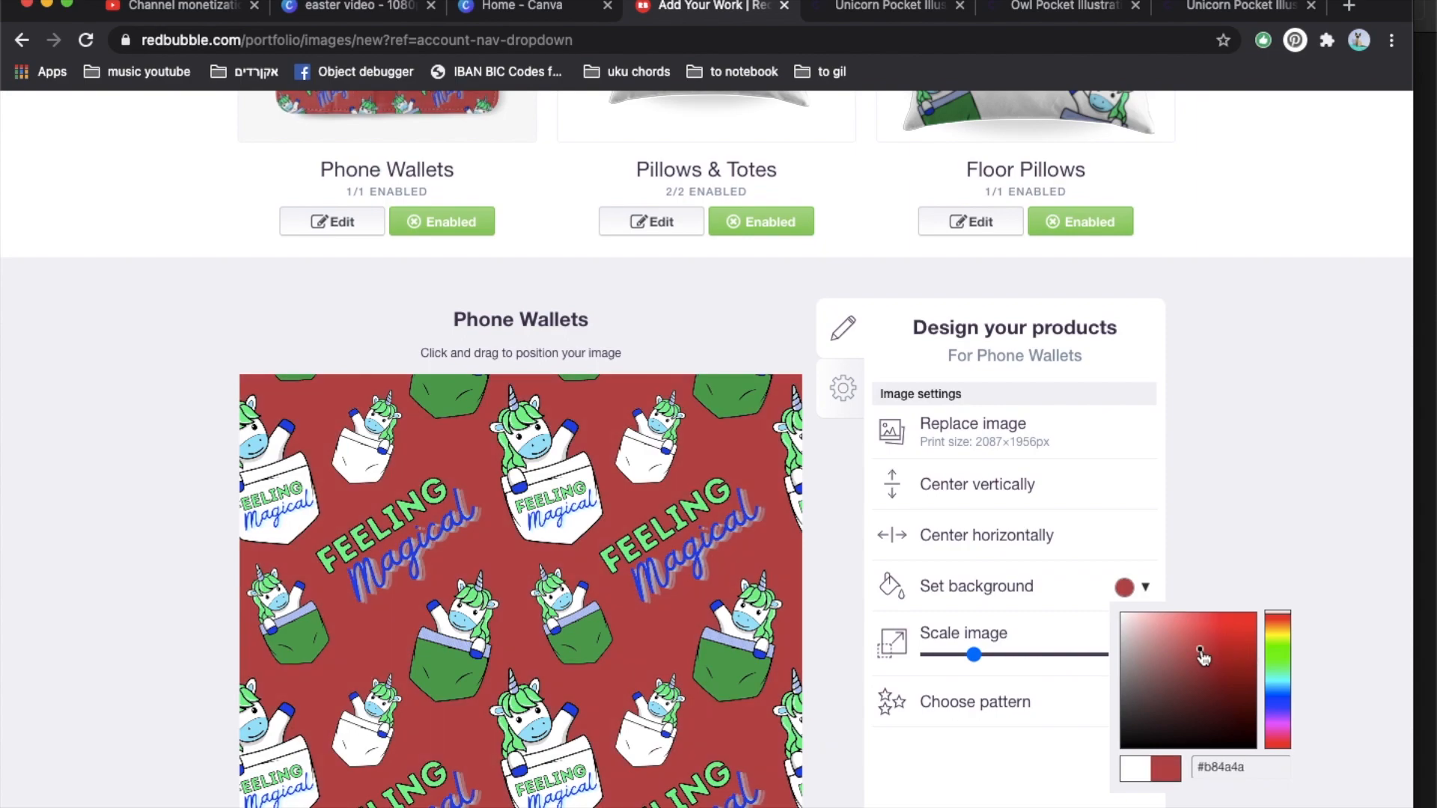
click(1277, 681)
click(1284, 708)
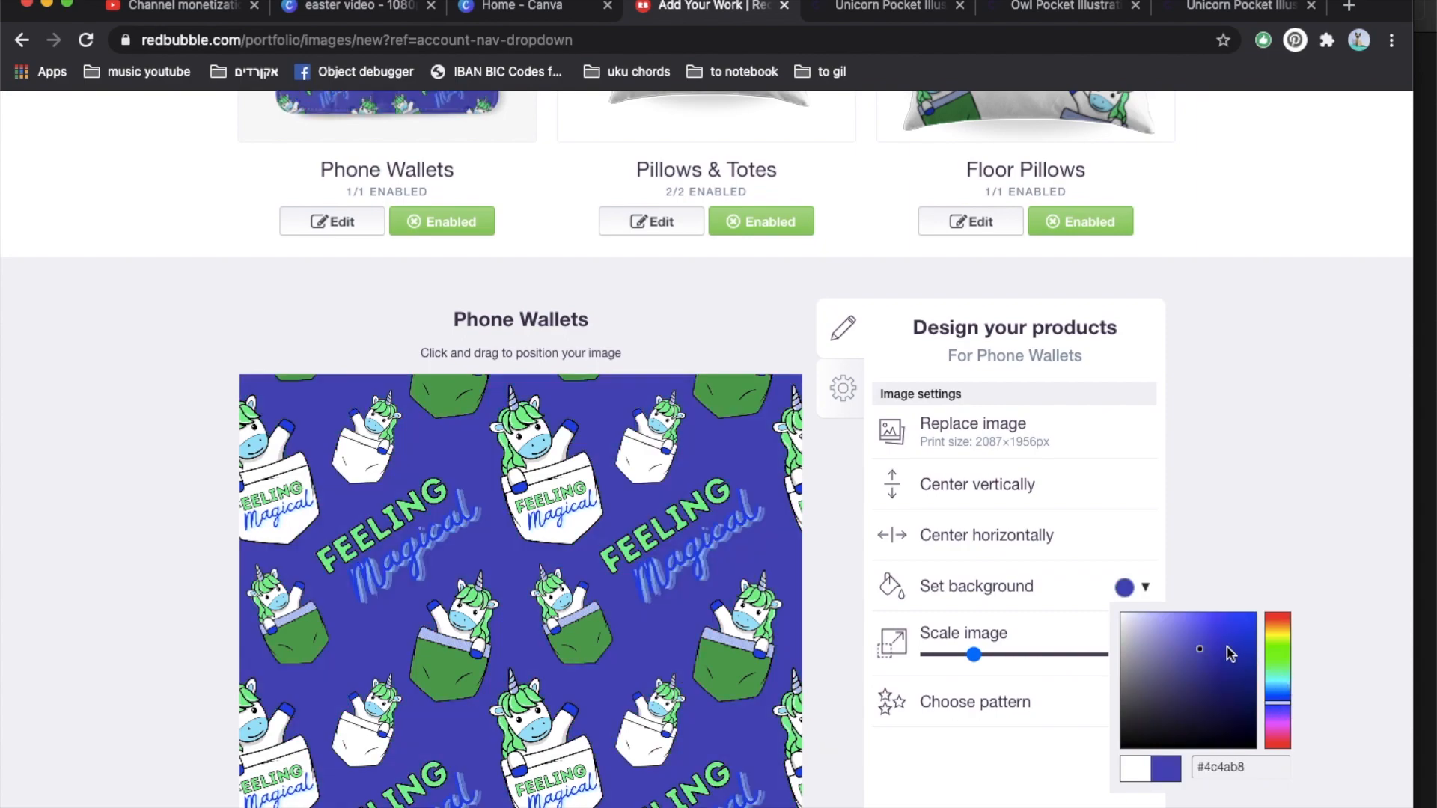
click(1277, 721)
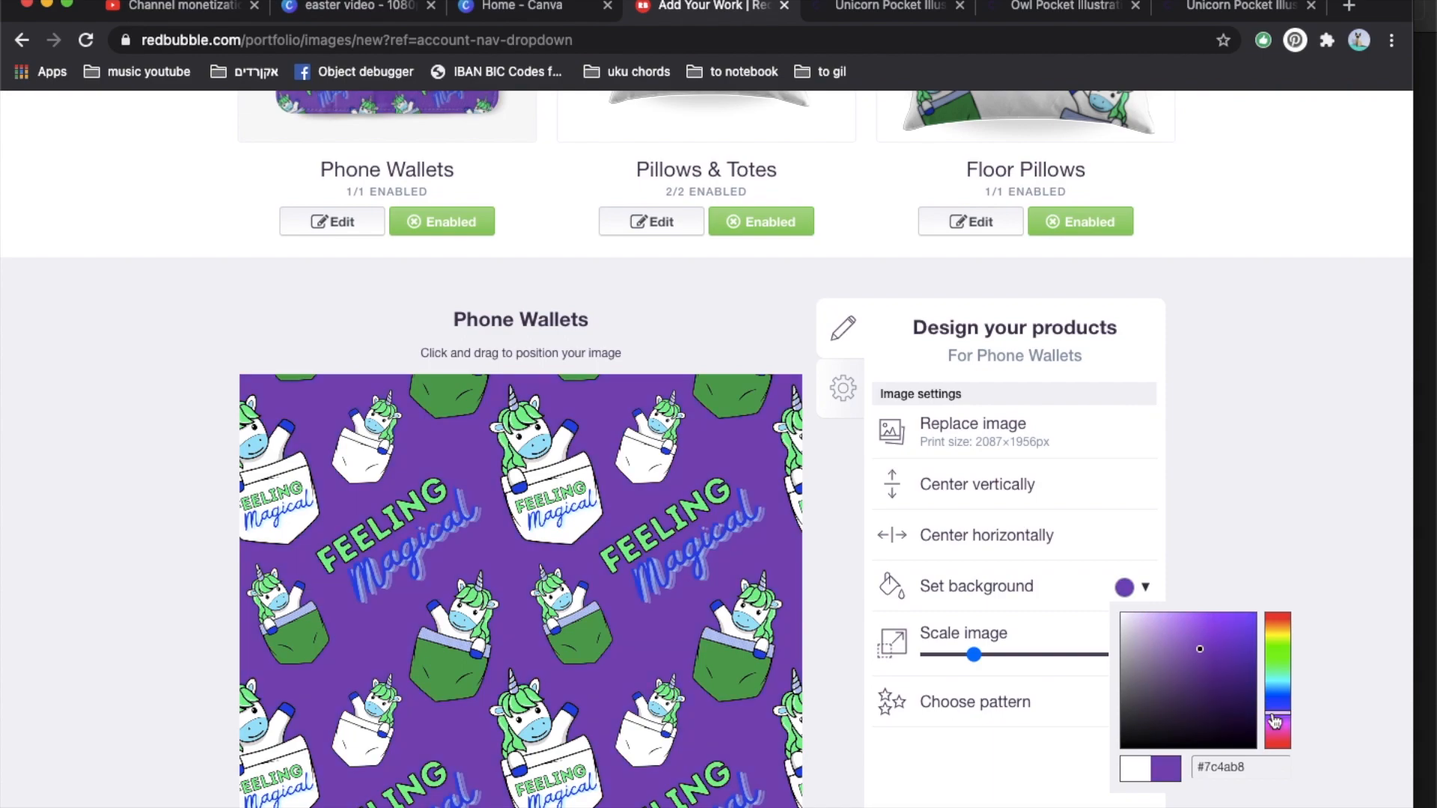
click(1173, 690)
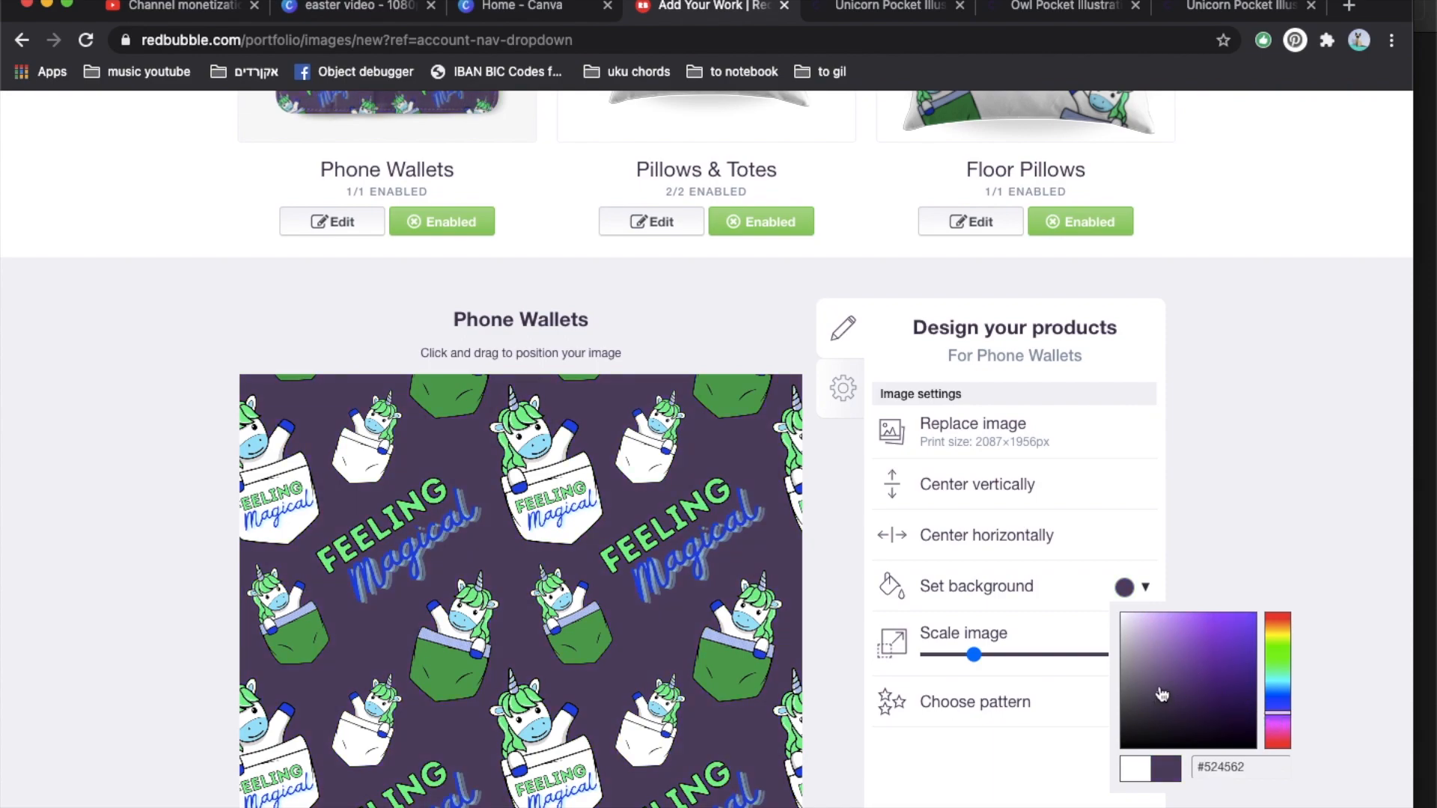
click(1176, 621)
click(1203, 628)
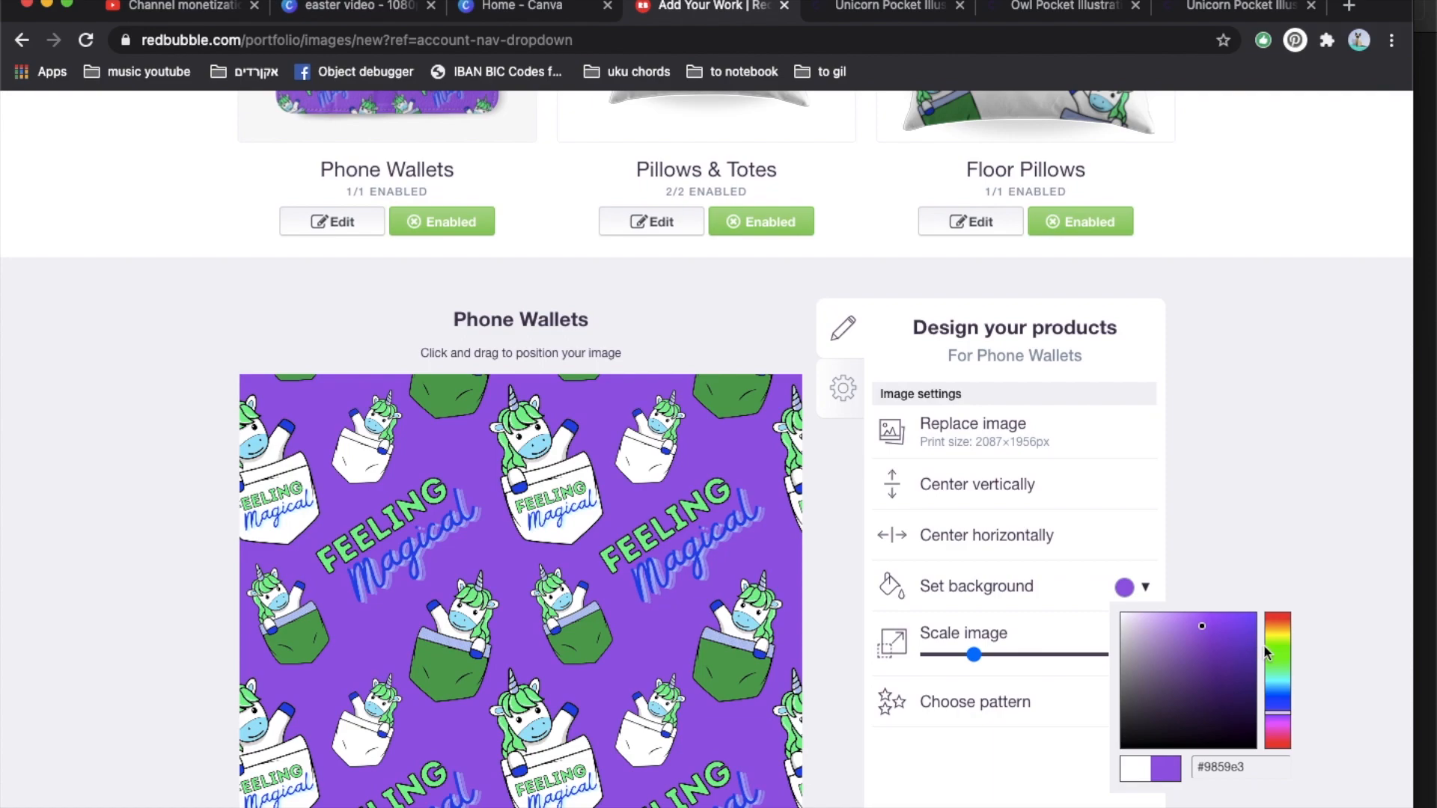
- Change the Phone Wallets background to light yellow #f1f880
click(1276, 637)
click(1186, 618)
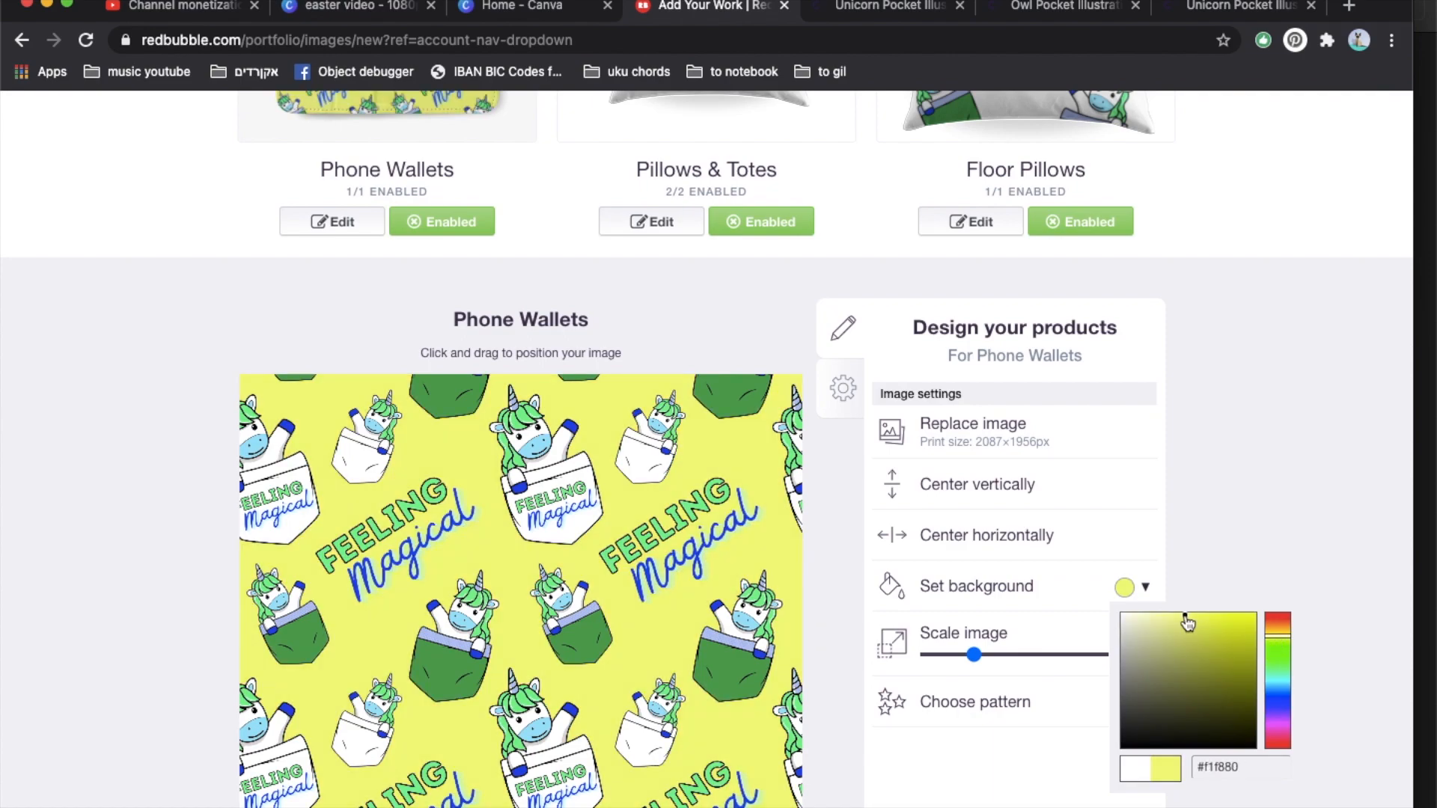
scroll(524, 449, up, 5)
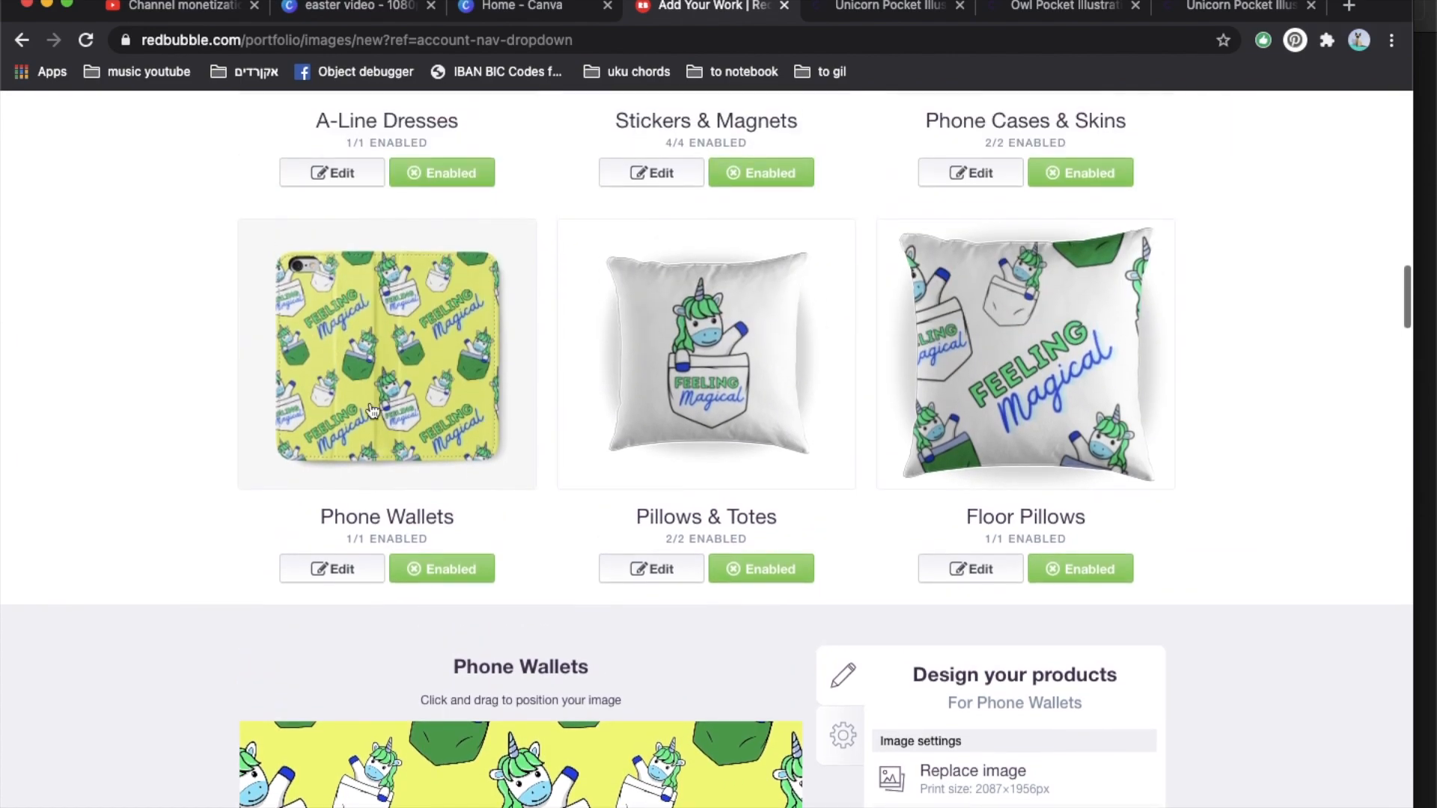
- Open the Pillows & Totes design, try a muted red #da7a7a background, and settle on a brighter red
click(732, 408)
scroll(732, 408, down, 5)
click(1124, 515)
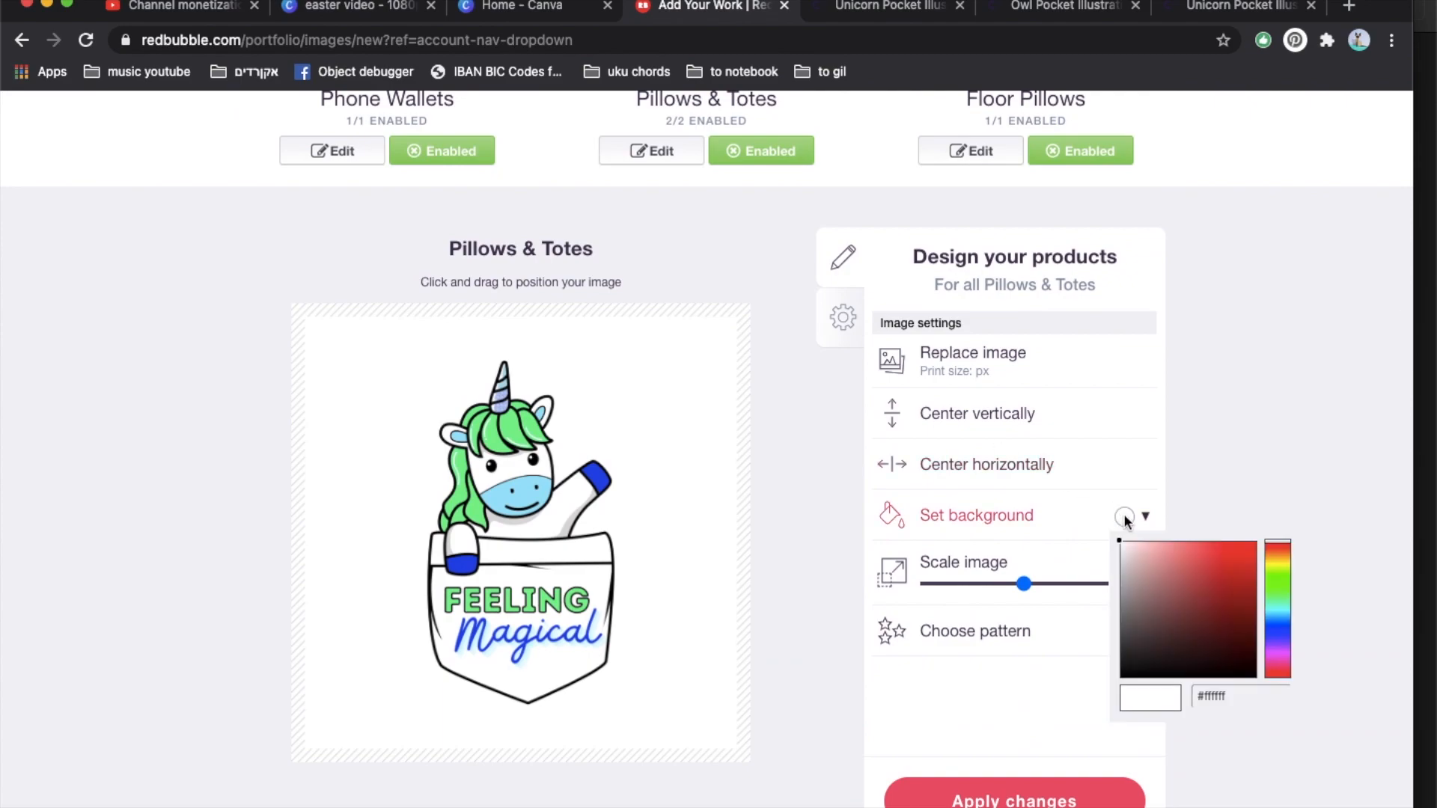
click(1190, 558)
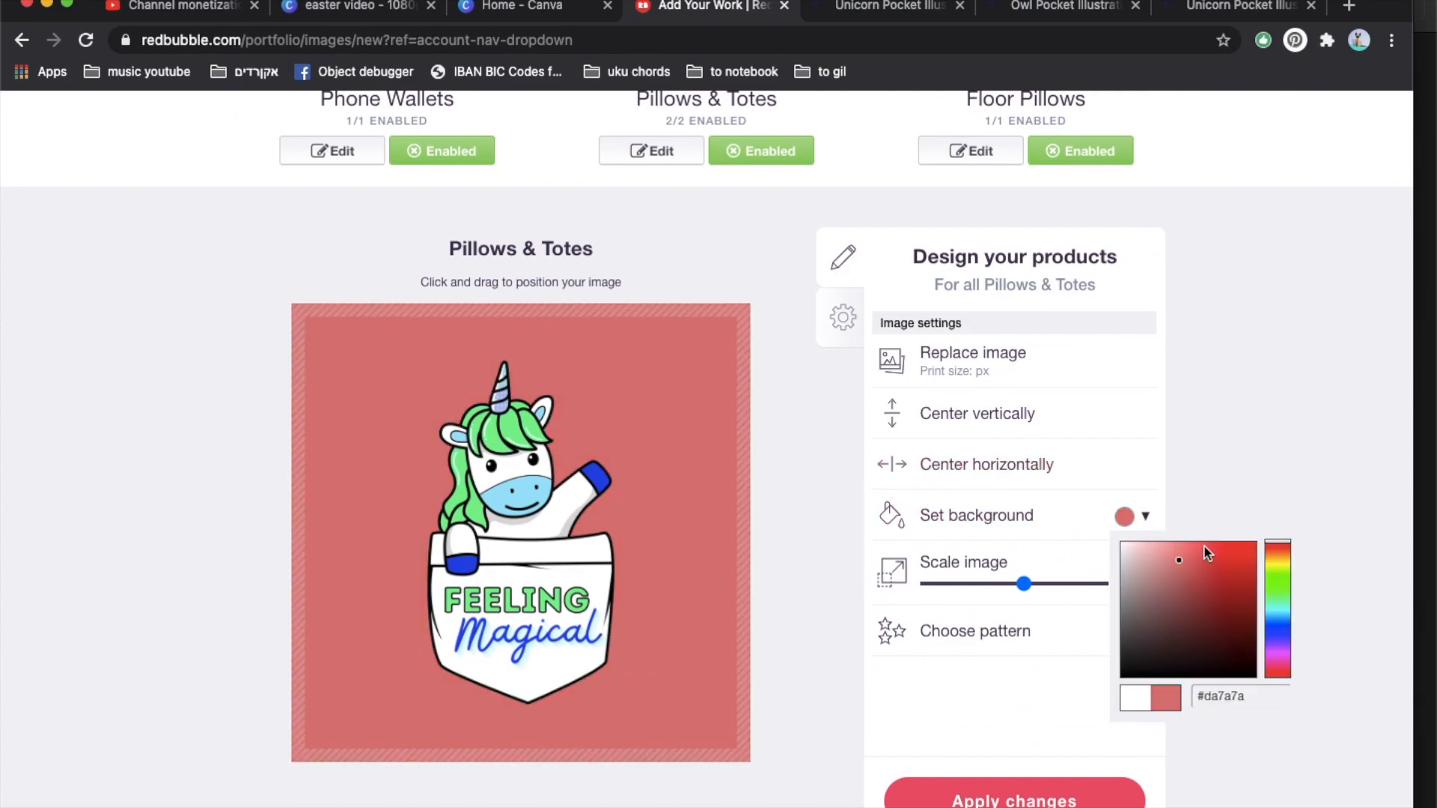
click(1205, 553)
scroll(925, 442, up, 3)
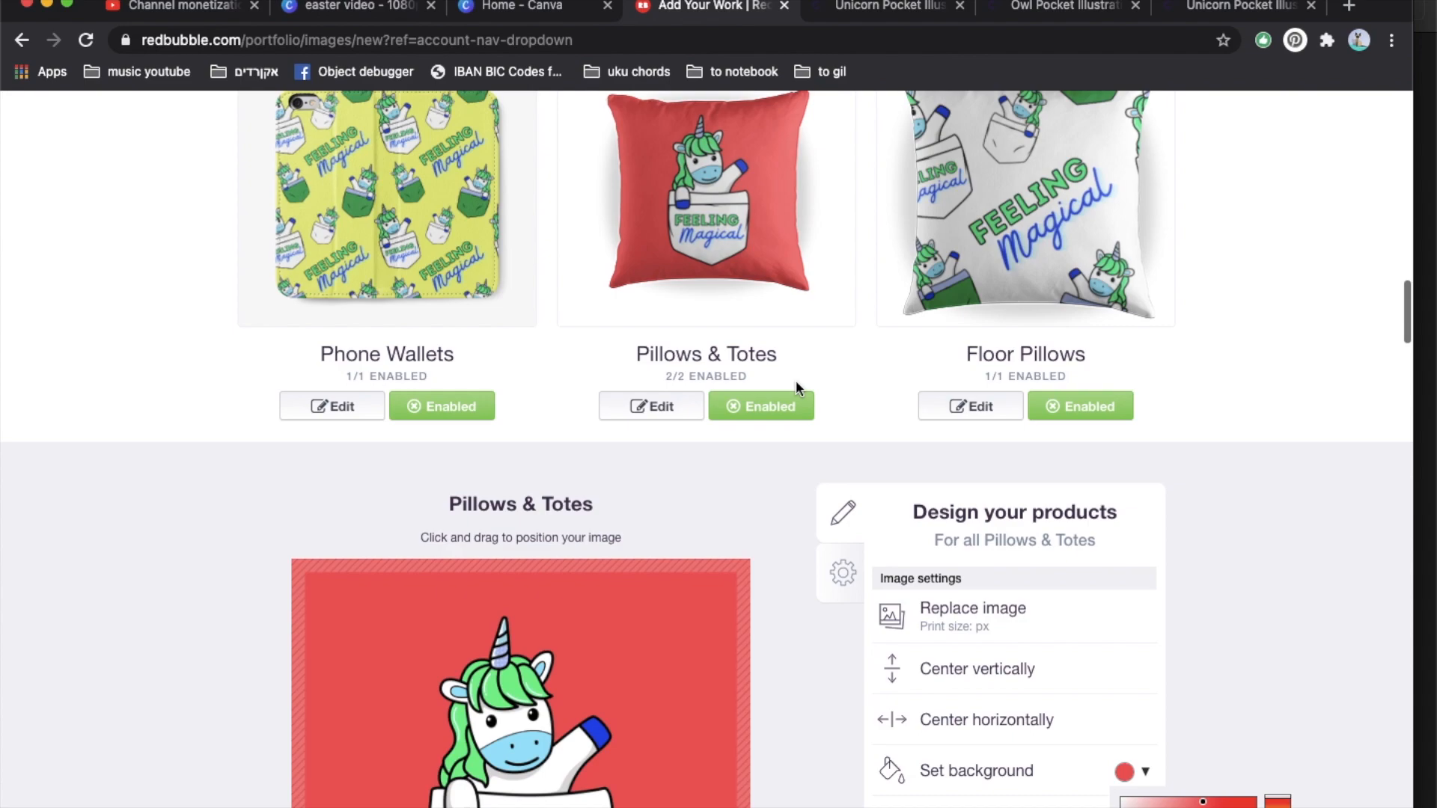
- Scale the Floor Pillows design down to roughly half its size and repeat it as a regular grid pattern
click(1031, 275)
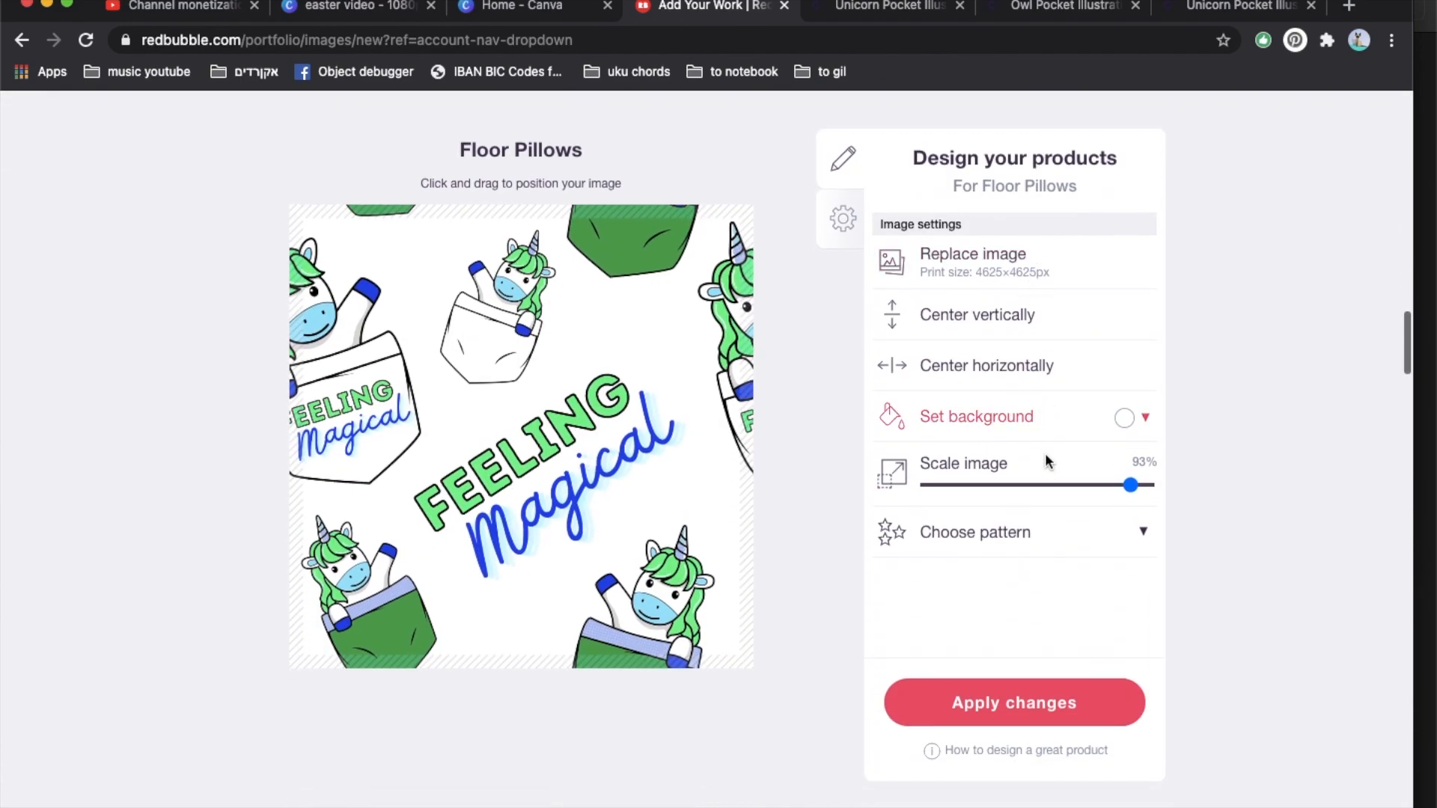
click(1016, 485)
click(1013, 531)
click(1075, 569)
scroll(1075, 573, up, 10)
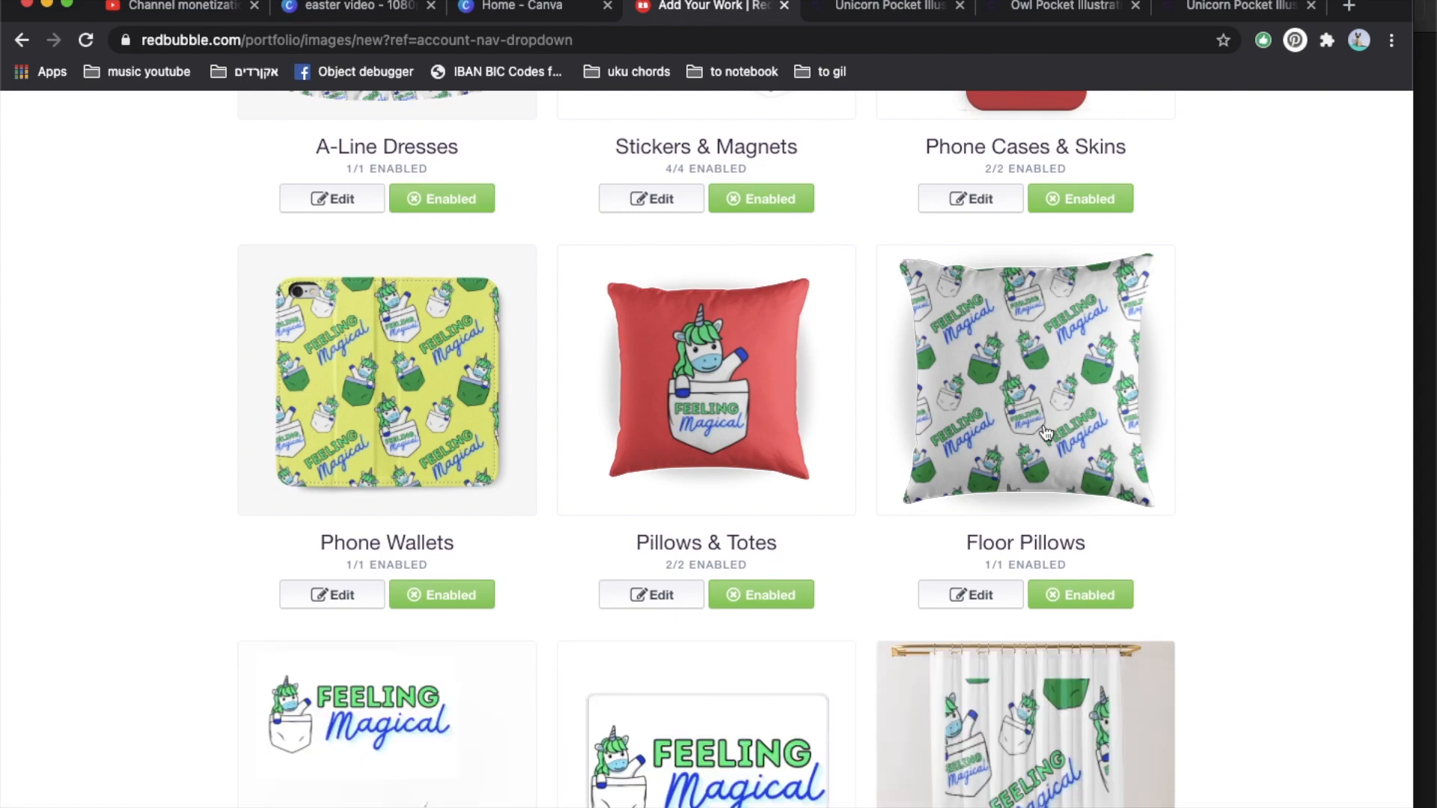
- Review the unicorn design's placement in the Prints, Cards & Posters editor
scroll(1046, 432, down, 5)
click(441, 447)
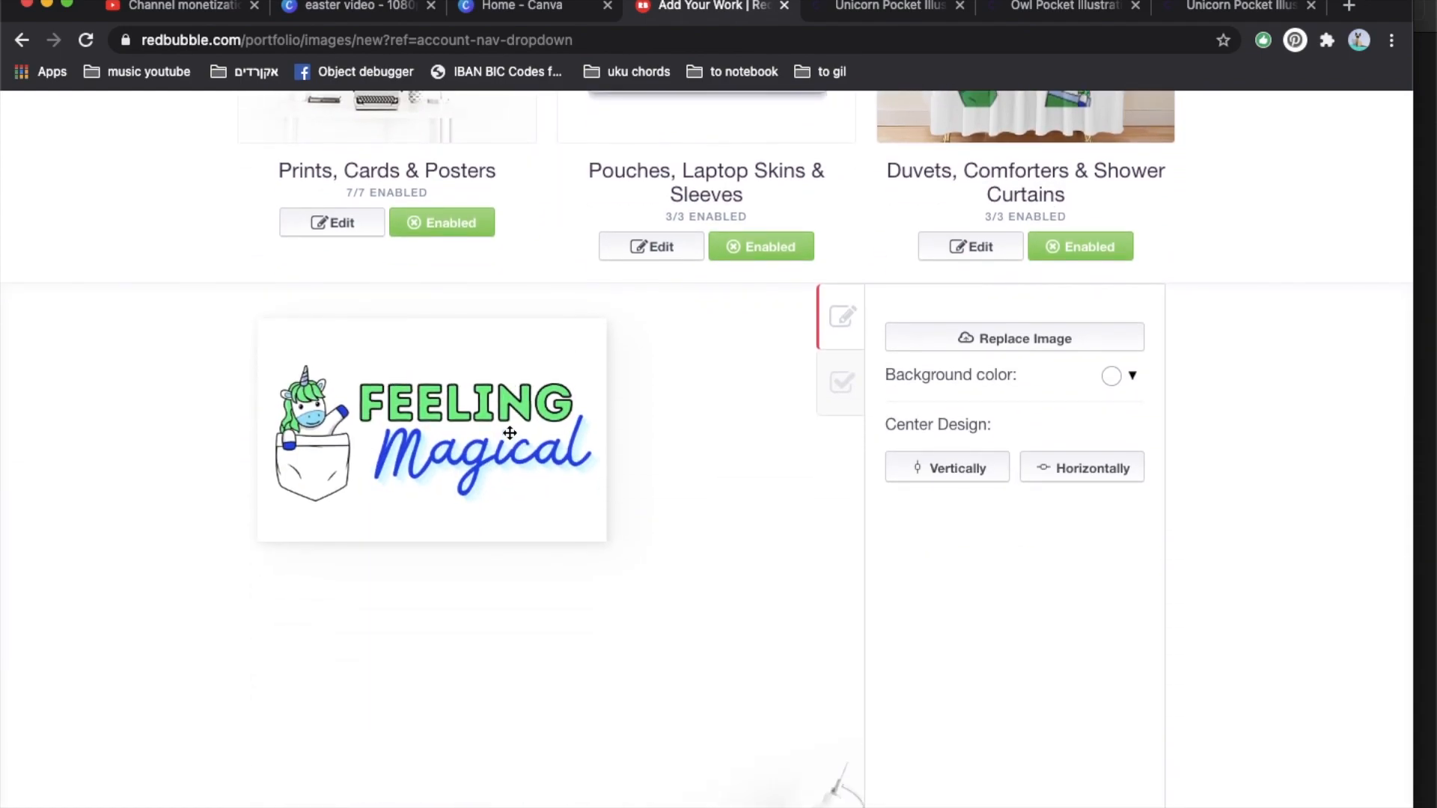
scroll(508, 429, up, 3)
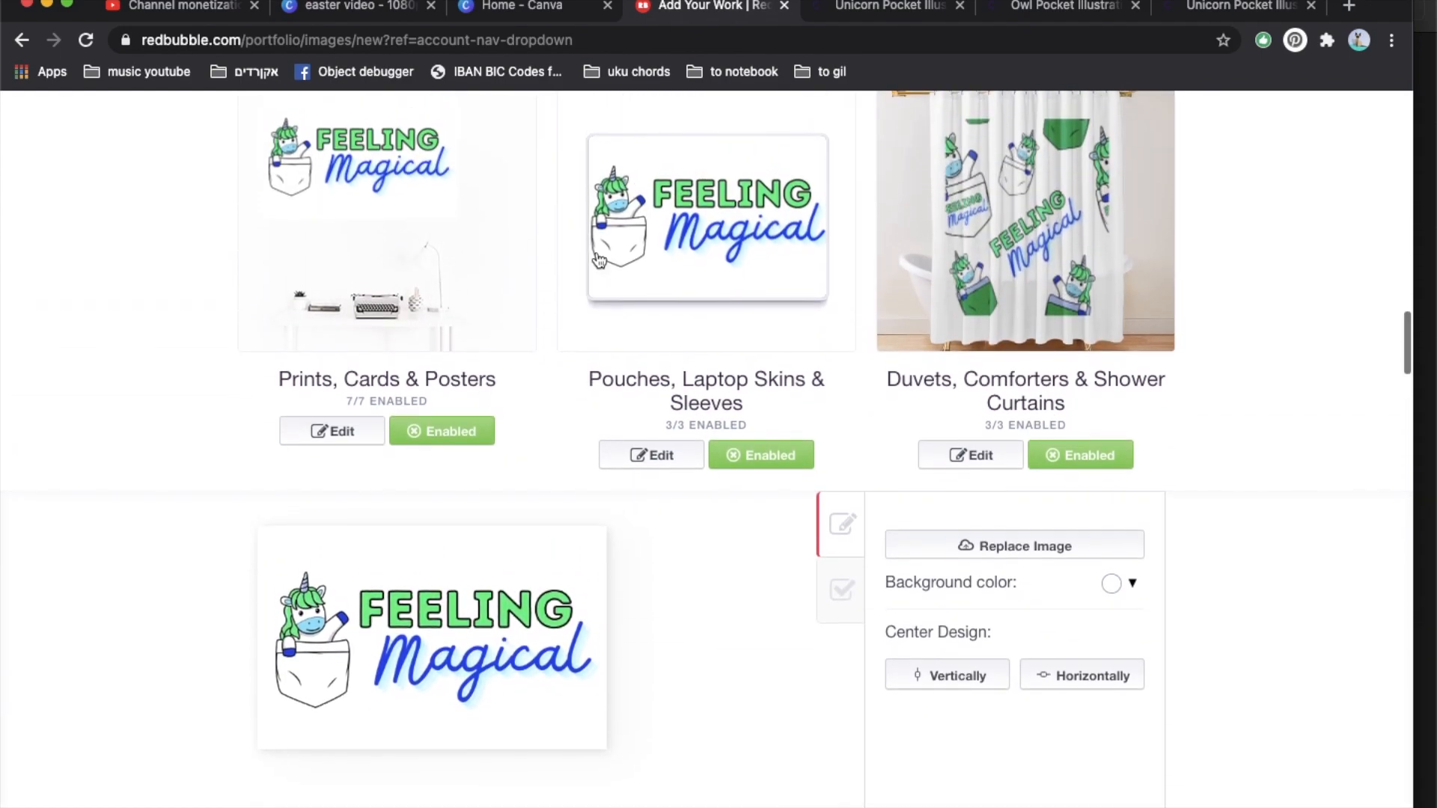
- Scale the Pouches, Laptop Skins & Sleeves design down to fit inside the guides and try red backgrounds #ce6c6c, #e54949 and #ea8585
click(741, 299)
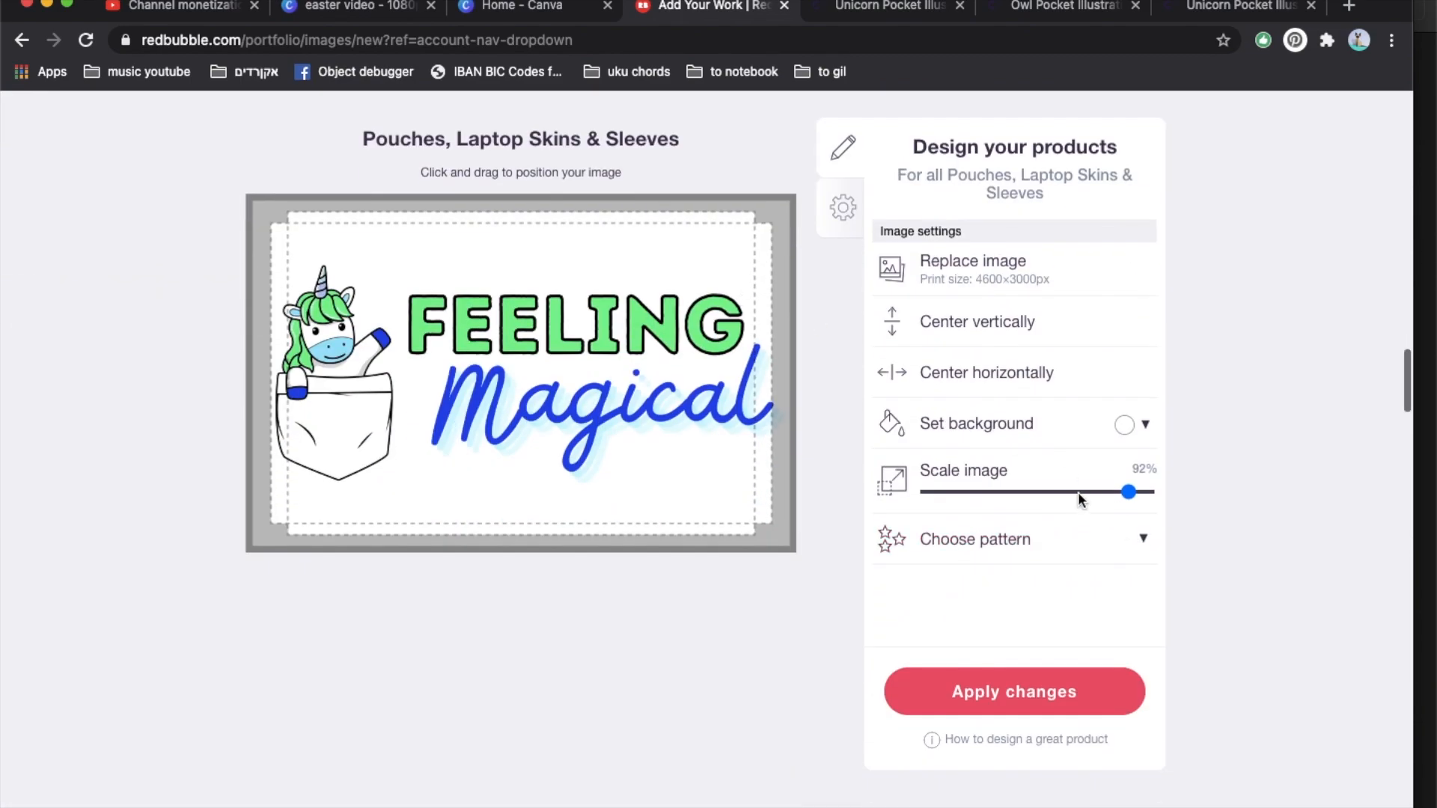
drag(1129, 491, 1056, 492)
click(1124, 422)
click(1184, 477)
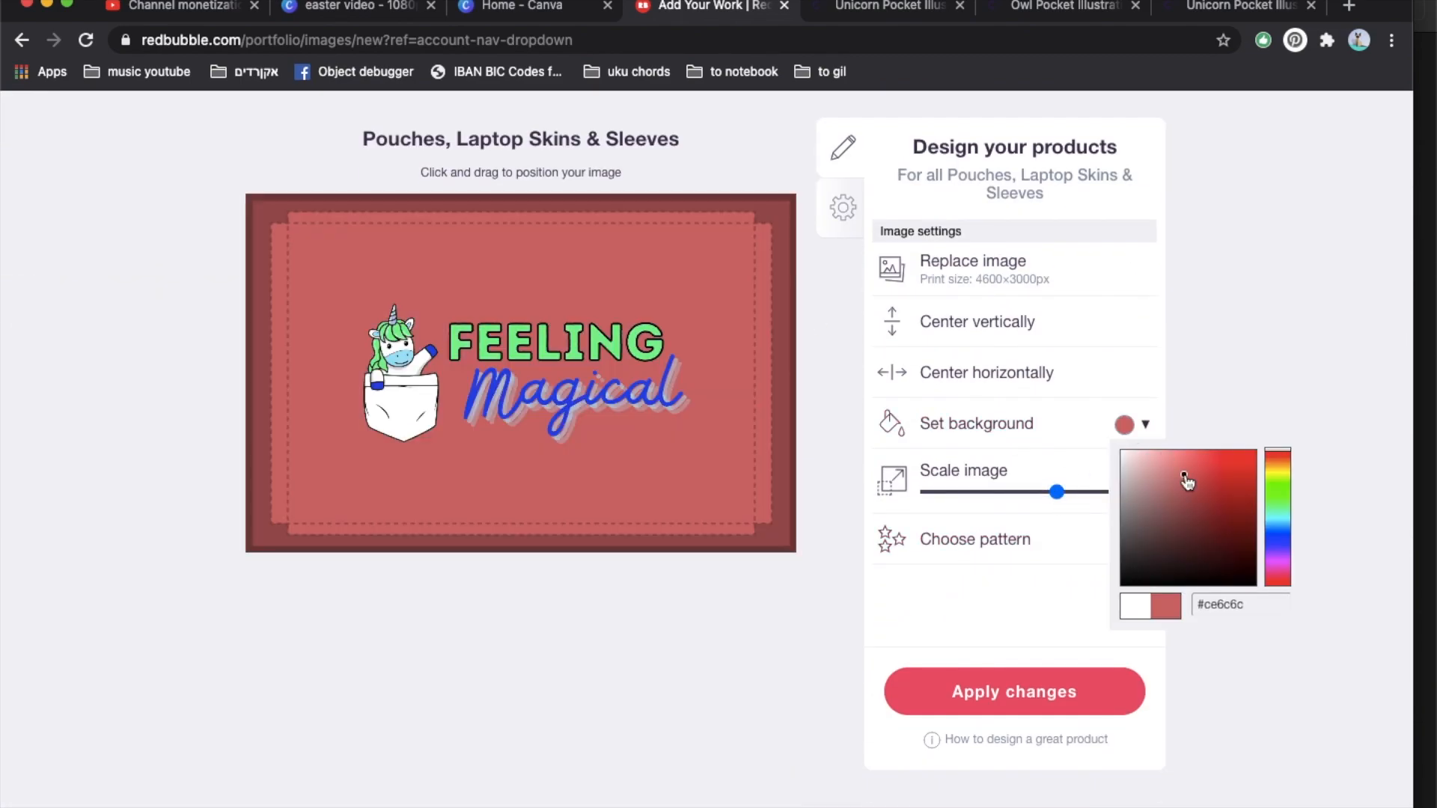
click(1214, 500)
click(1212, 463)
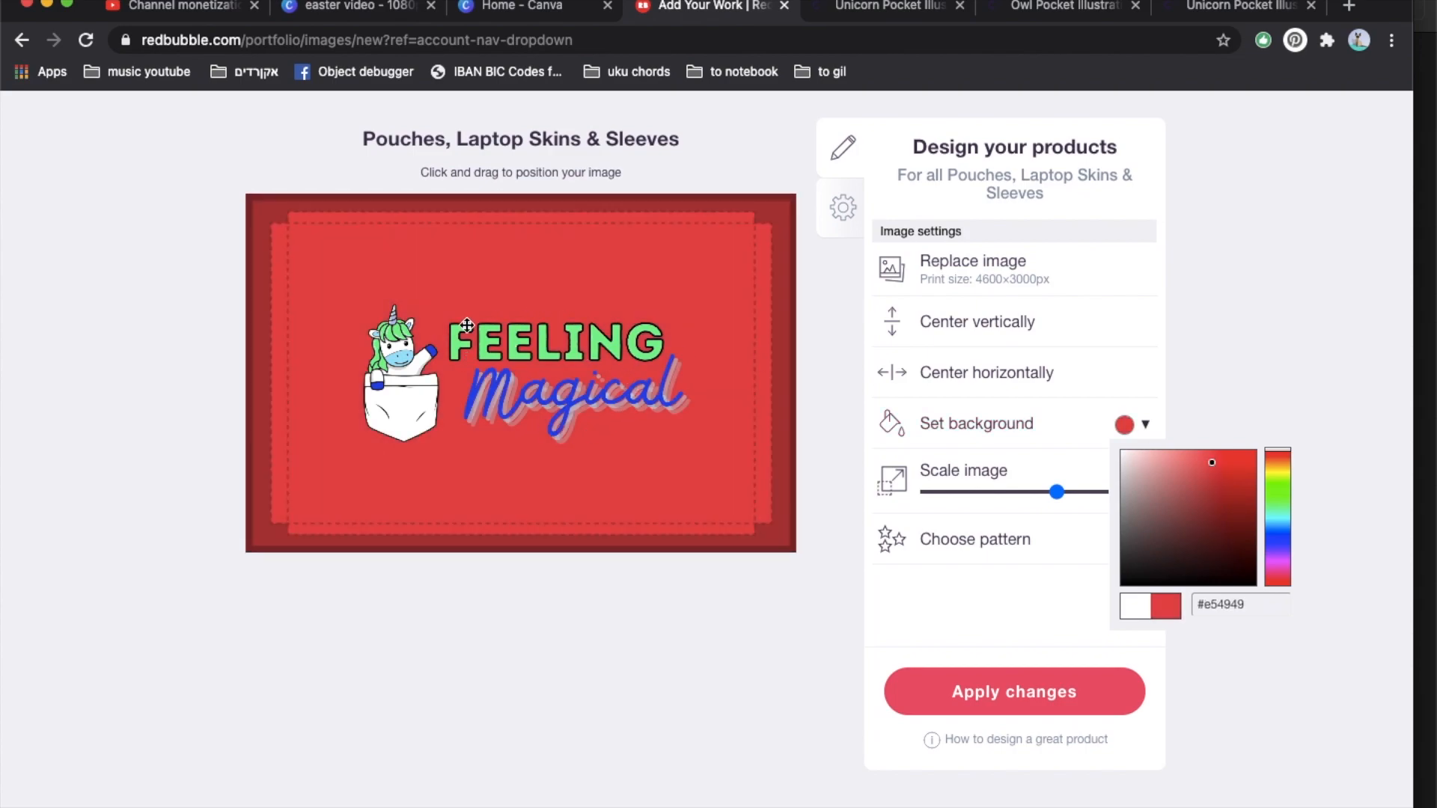
click(1178, 461)
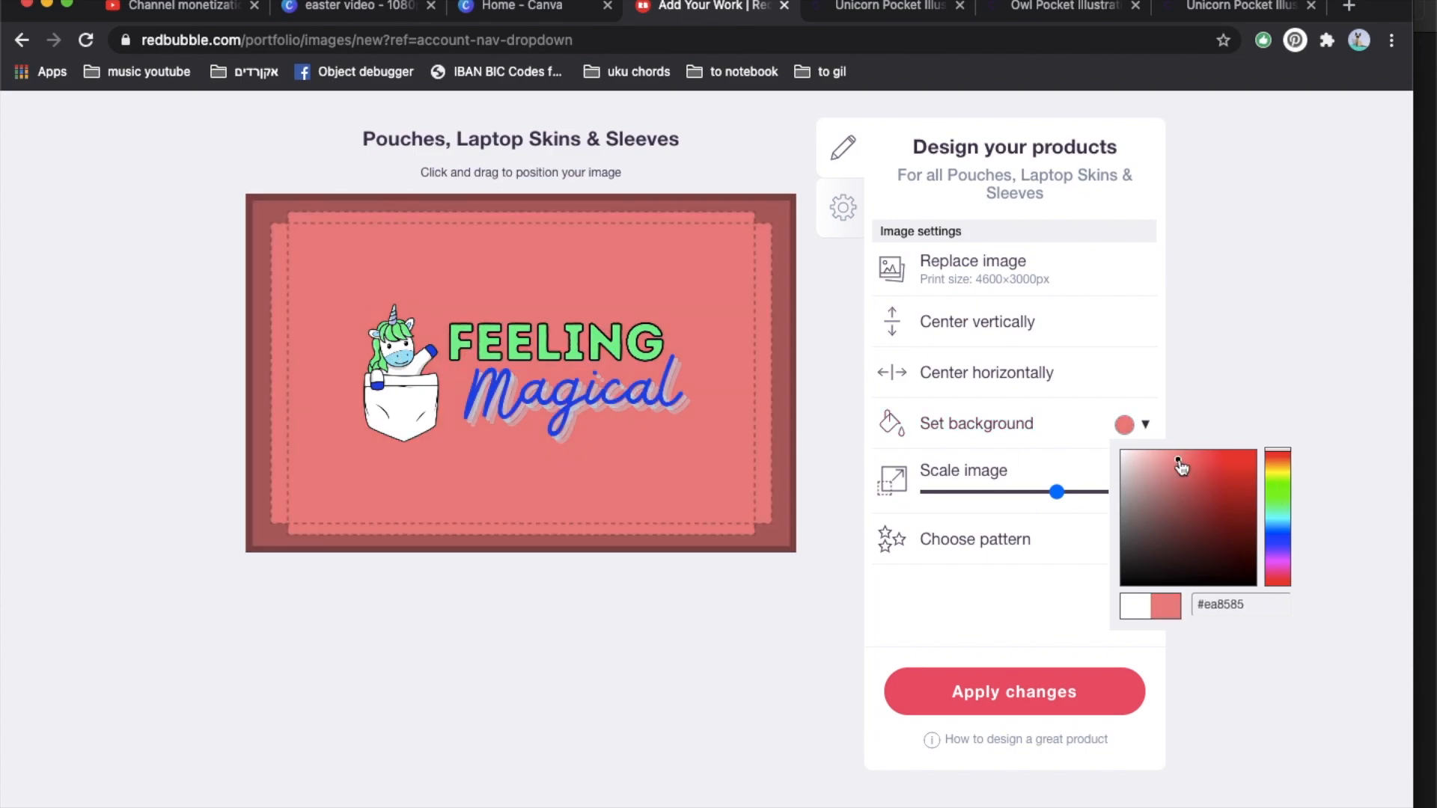
- Set the Pouches, Laptop Skins & Sleeves background to light yellow-green
click(1278, 477)
drag(1172, 458, 1176, 453)
scroll(745, 448, up, 5)
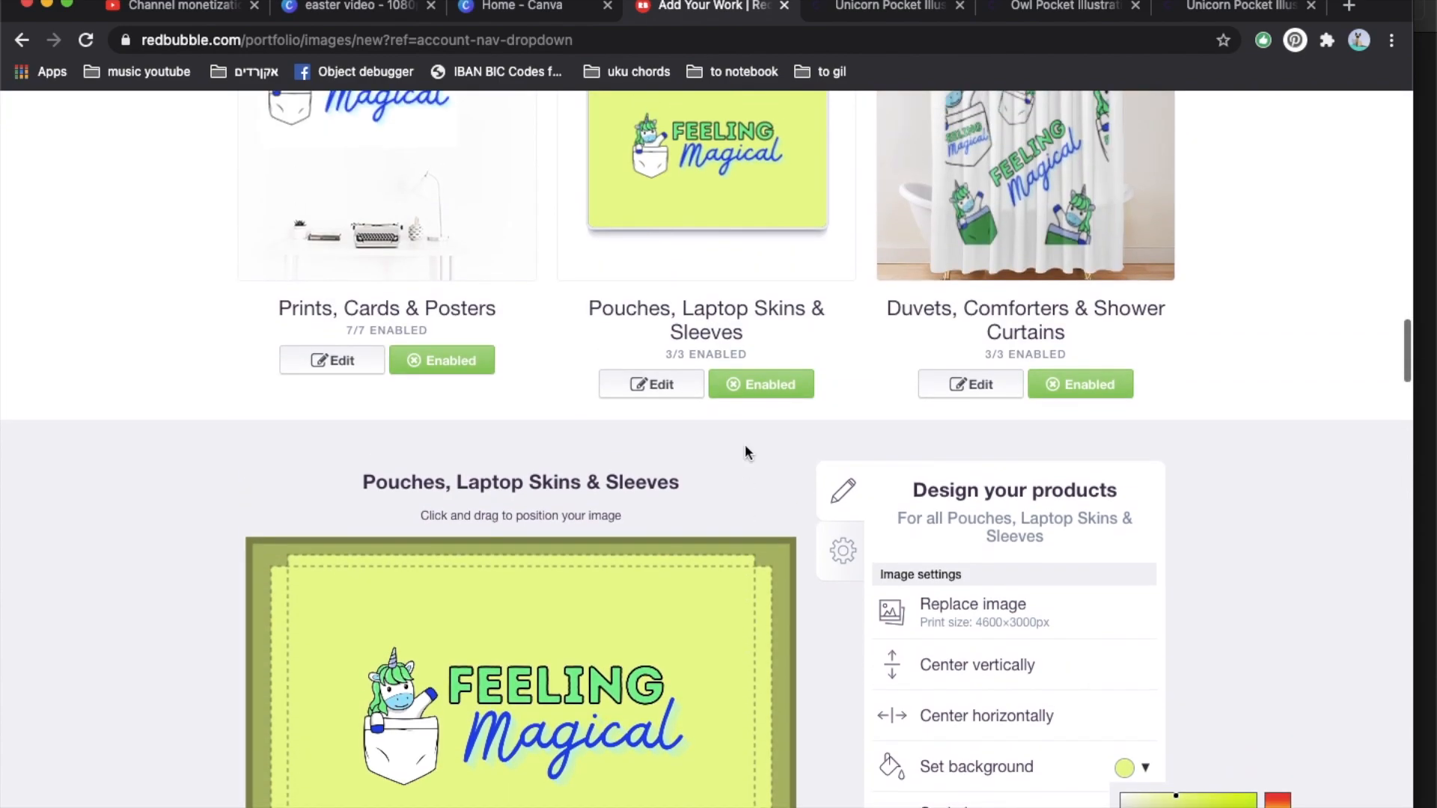
- Scale the Duvets, Comforters & Shower Curtains design to 53% and repeat it as a regular grid pattern
click(945, 247)
scroll(1033, 265, down, 3)
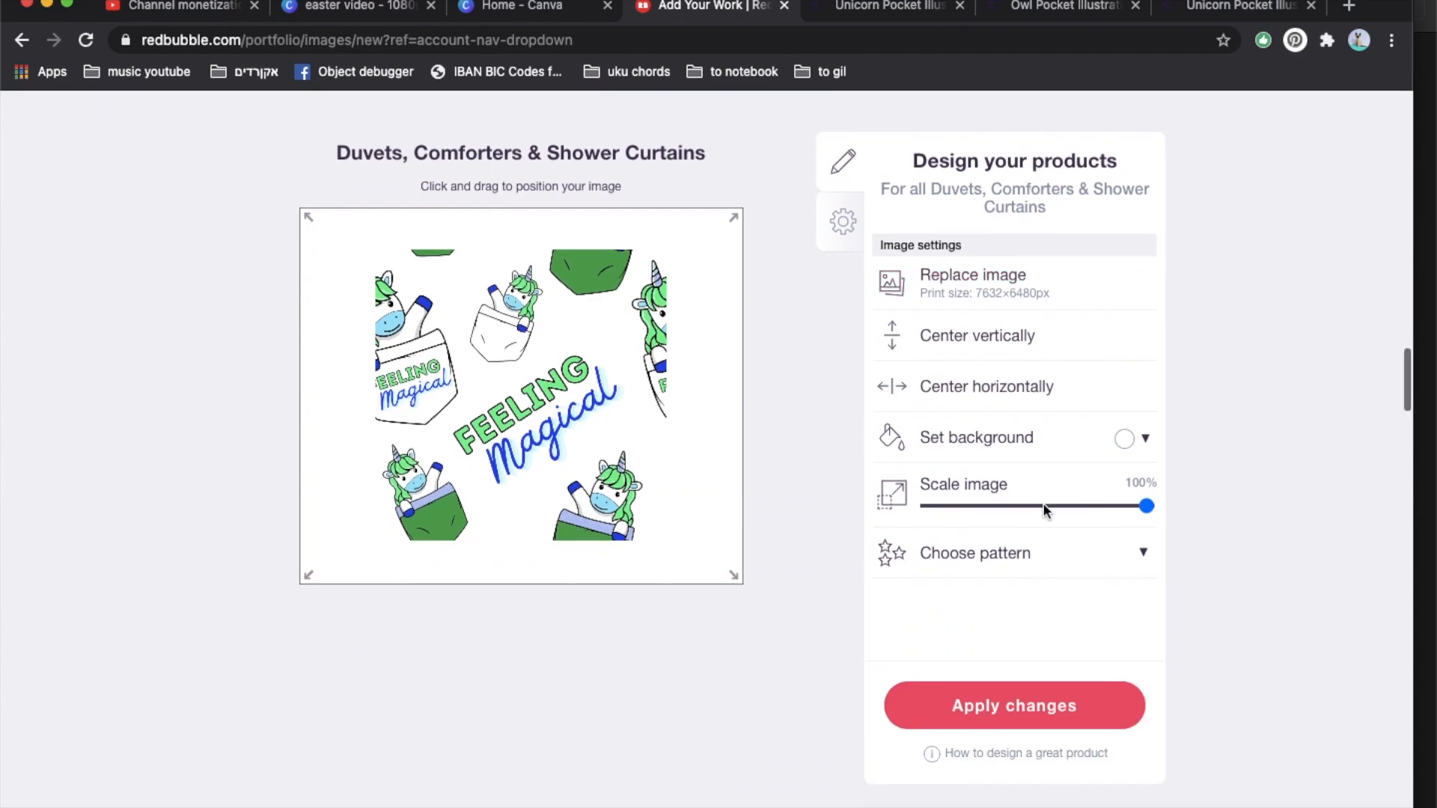
click(1043, 506)
click(1036, 546)
click(1098, 588)
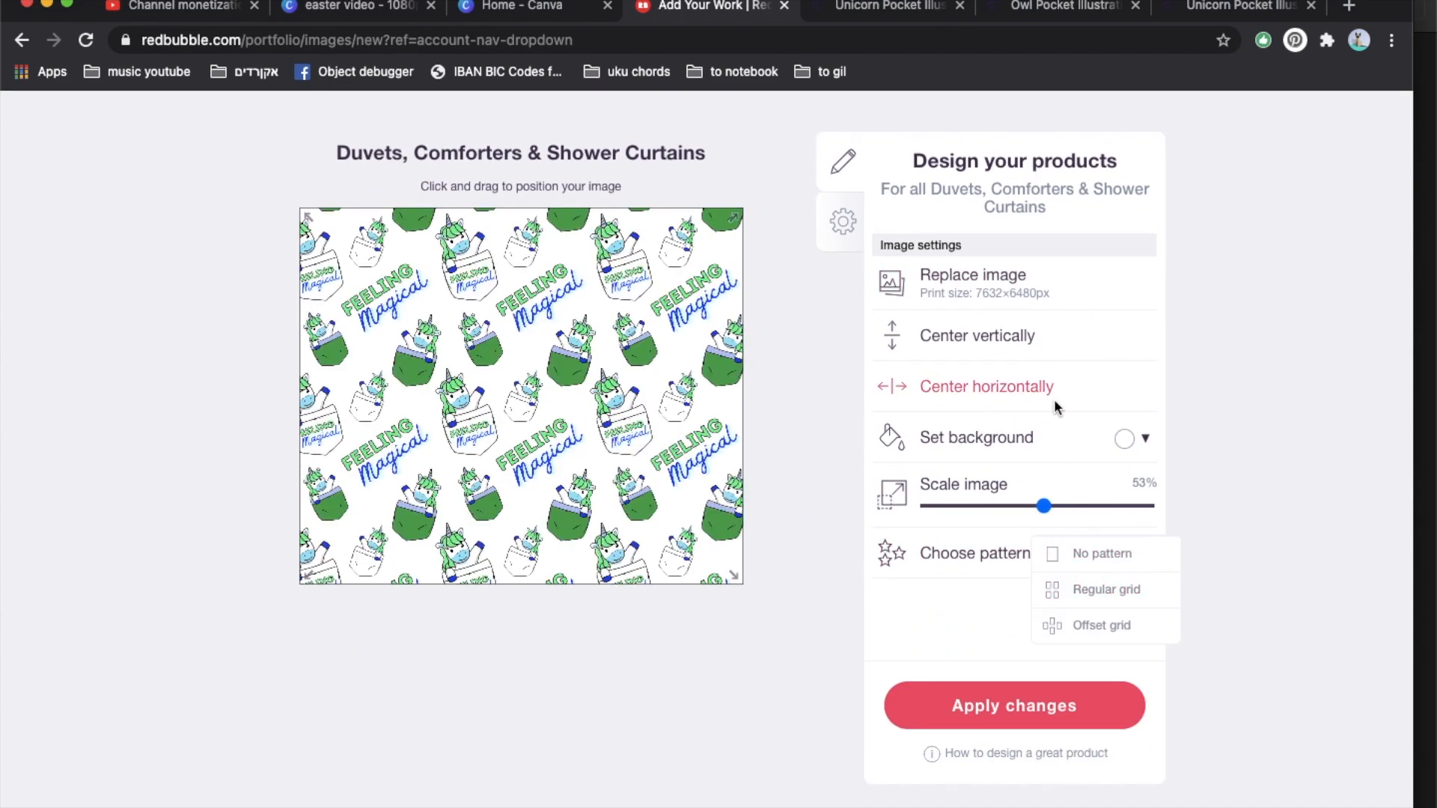
scroll(1054, 398, up, 6)
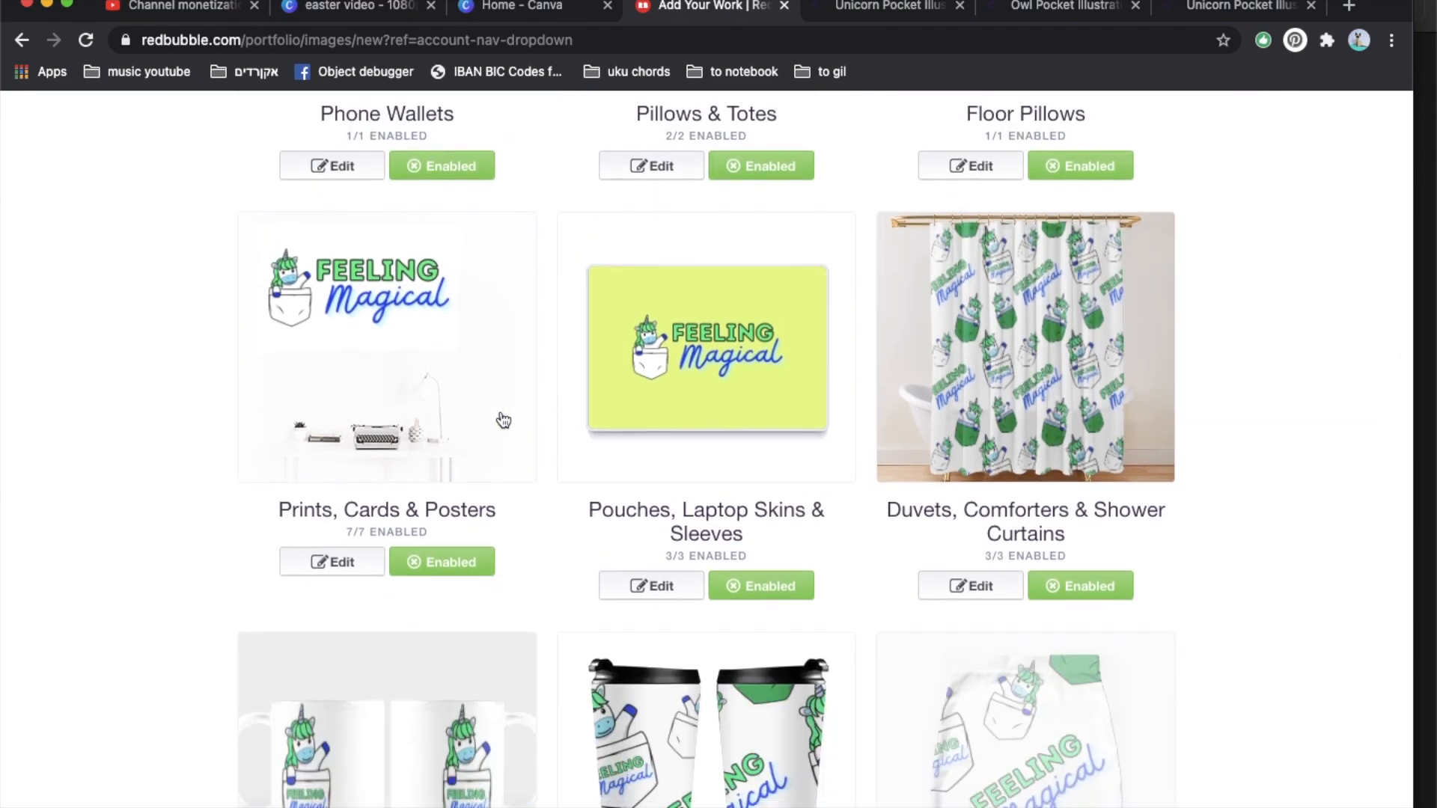
- Open the Mugs design and reduce its size on the product to 44%
scroll(479, 438, down, 5)
click(454, 459)
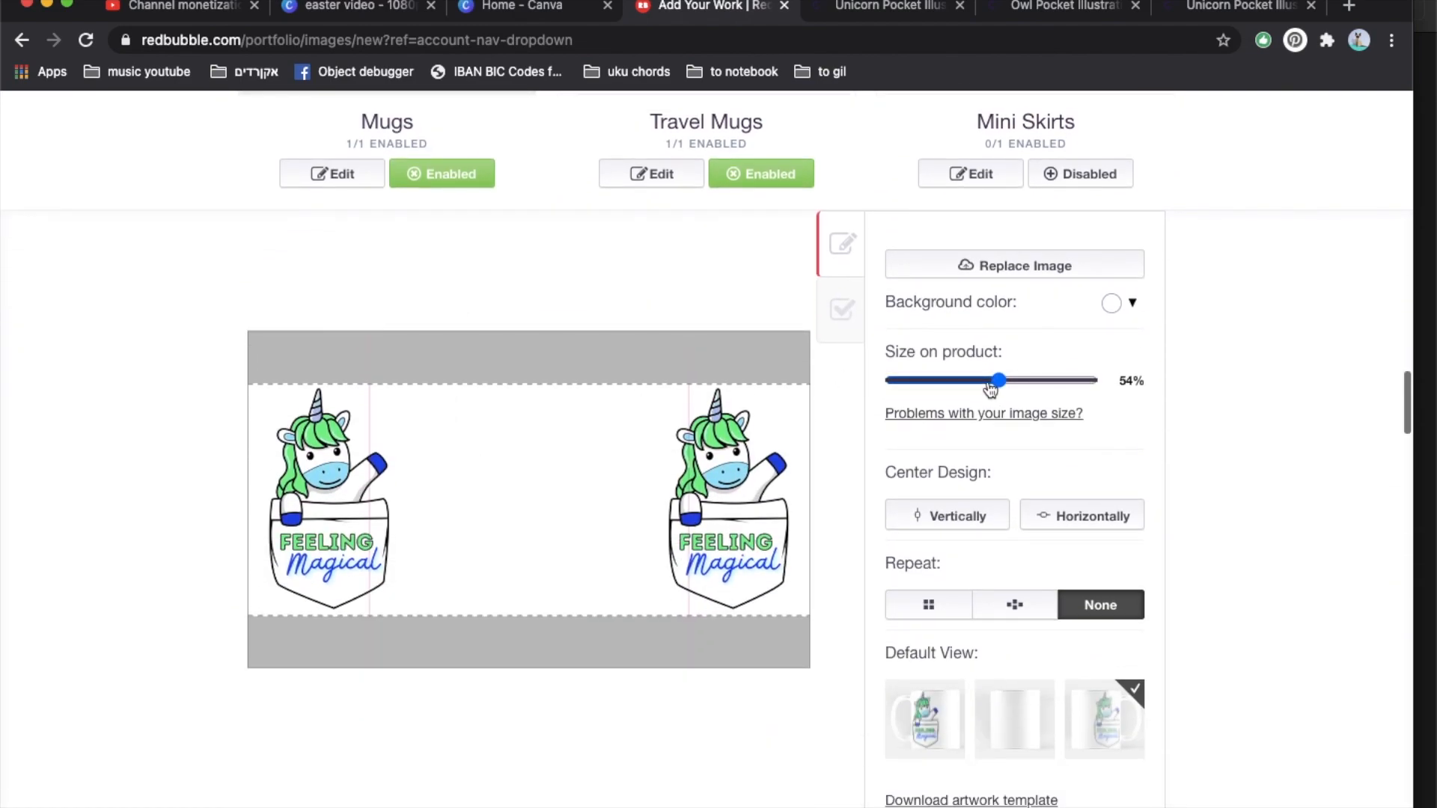
drag(998, 381, 981, 383)
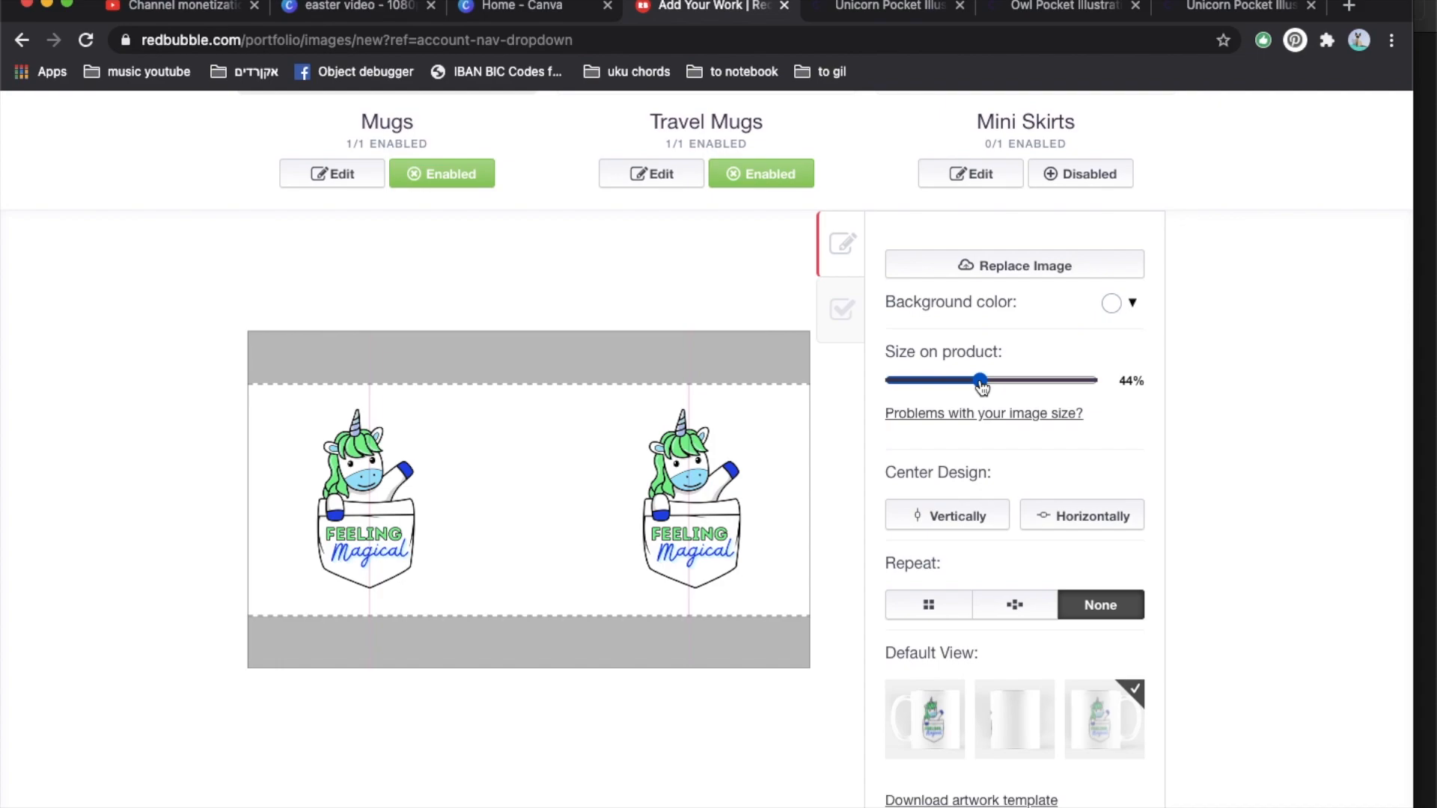
scroll(482, 508, up, 3)
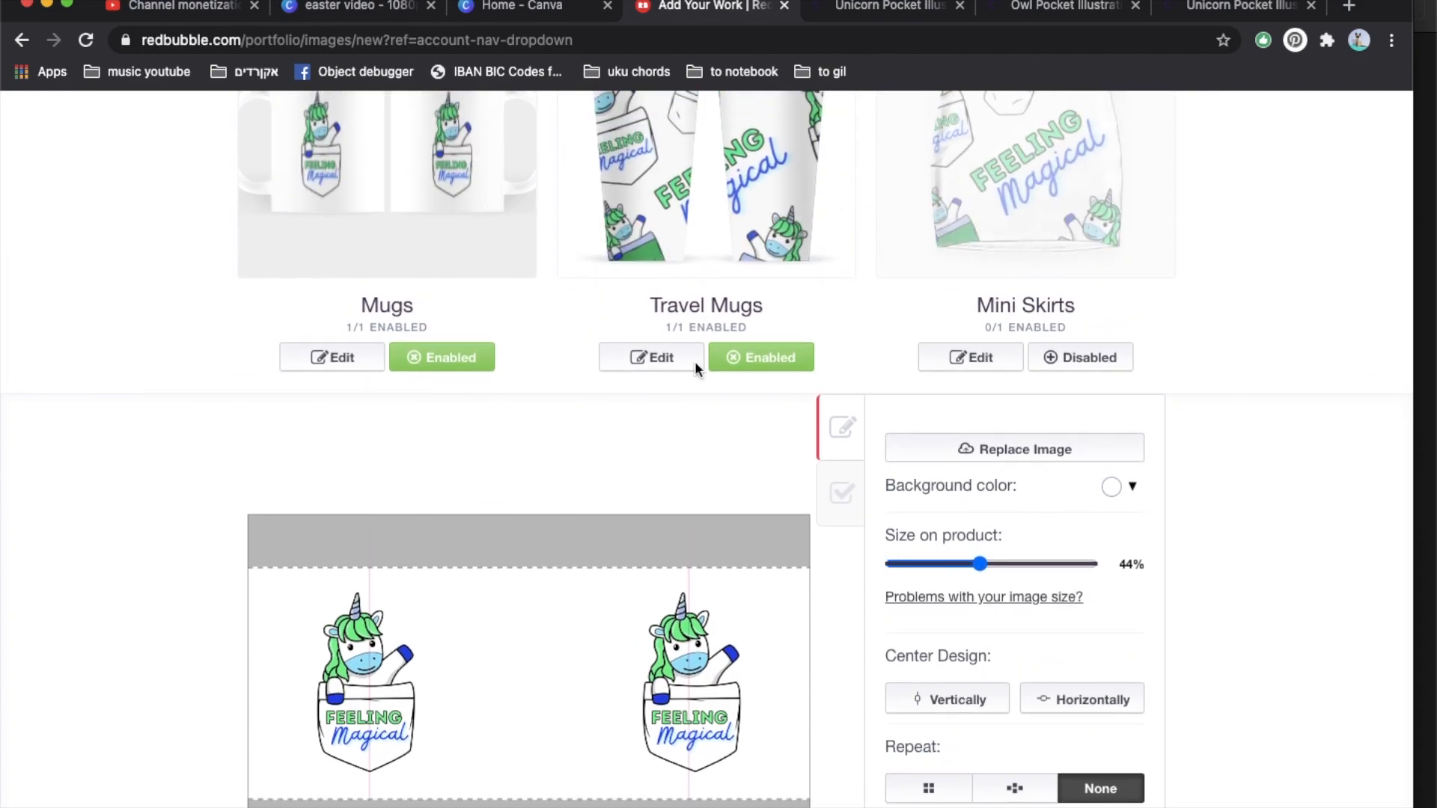
- Try red #e05454 and dark magenta #972856 backgrounds on Mugs and set the background to pink #e44587
click(1131, 503)
click(1132, 517)
click(1192, 533)
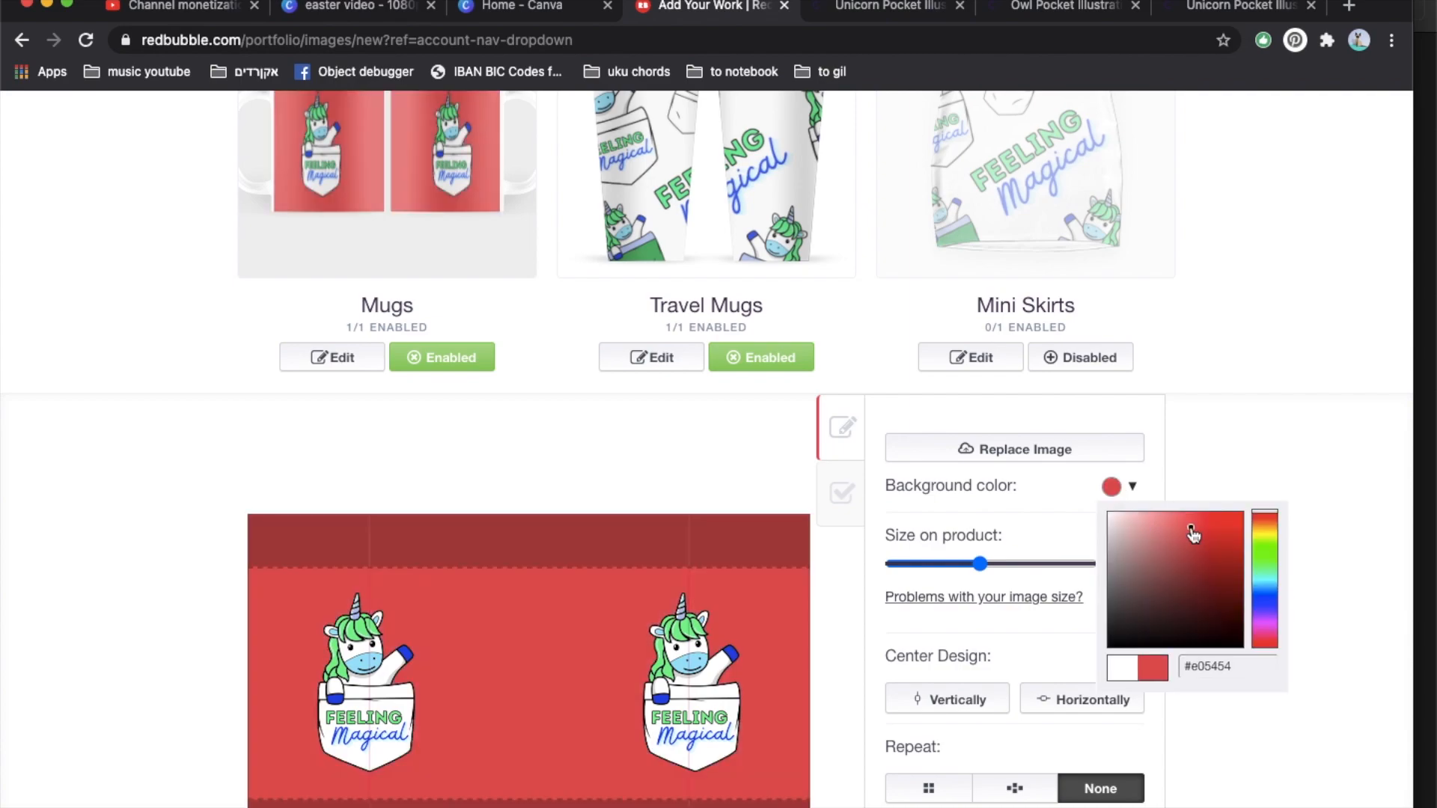
click(1207, 571)
drag(1262, 649, 1262, 647)
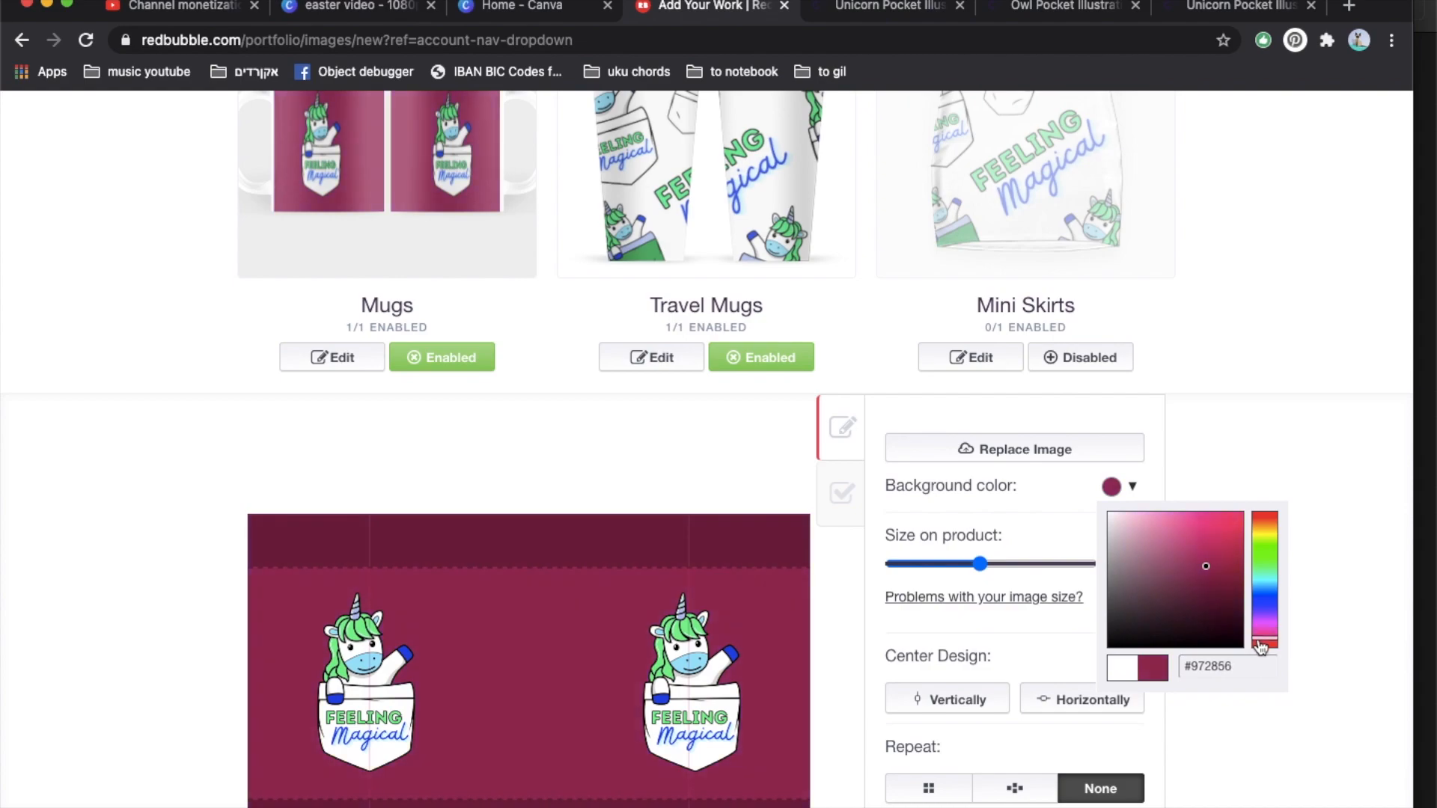
drag(1197, 536, 1201, 527)
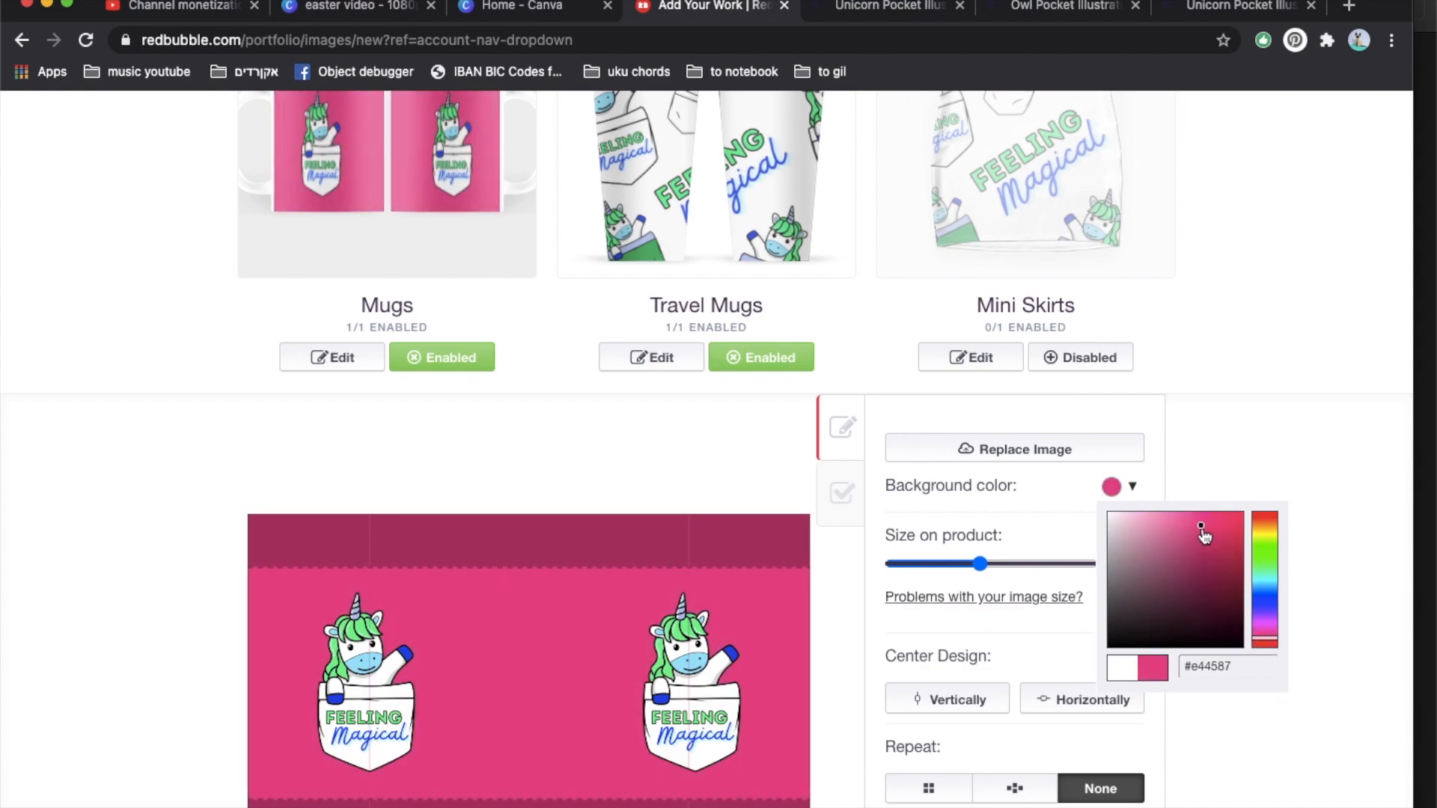
scroll(449, 558, up, 4)
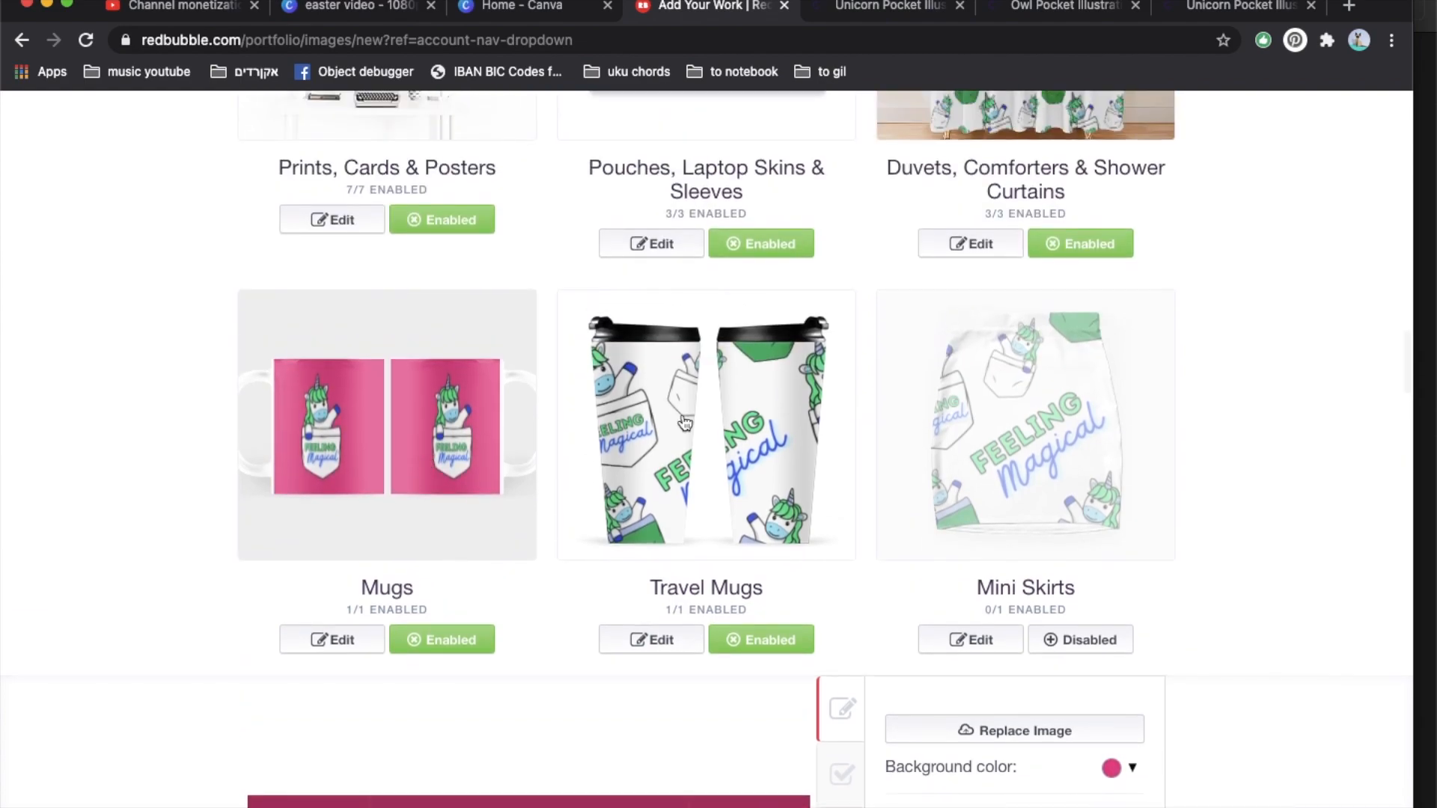
- Reduce the Travel Mugs design to 26% and repeat it as a regular grid
click(740, 425)
drag(969, 393, 945, 392)
click(926, 618)
scroll(694, 442, up, 5)
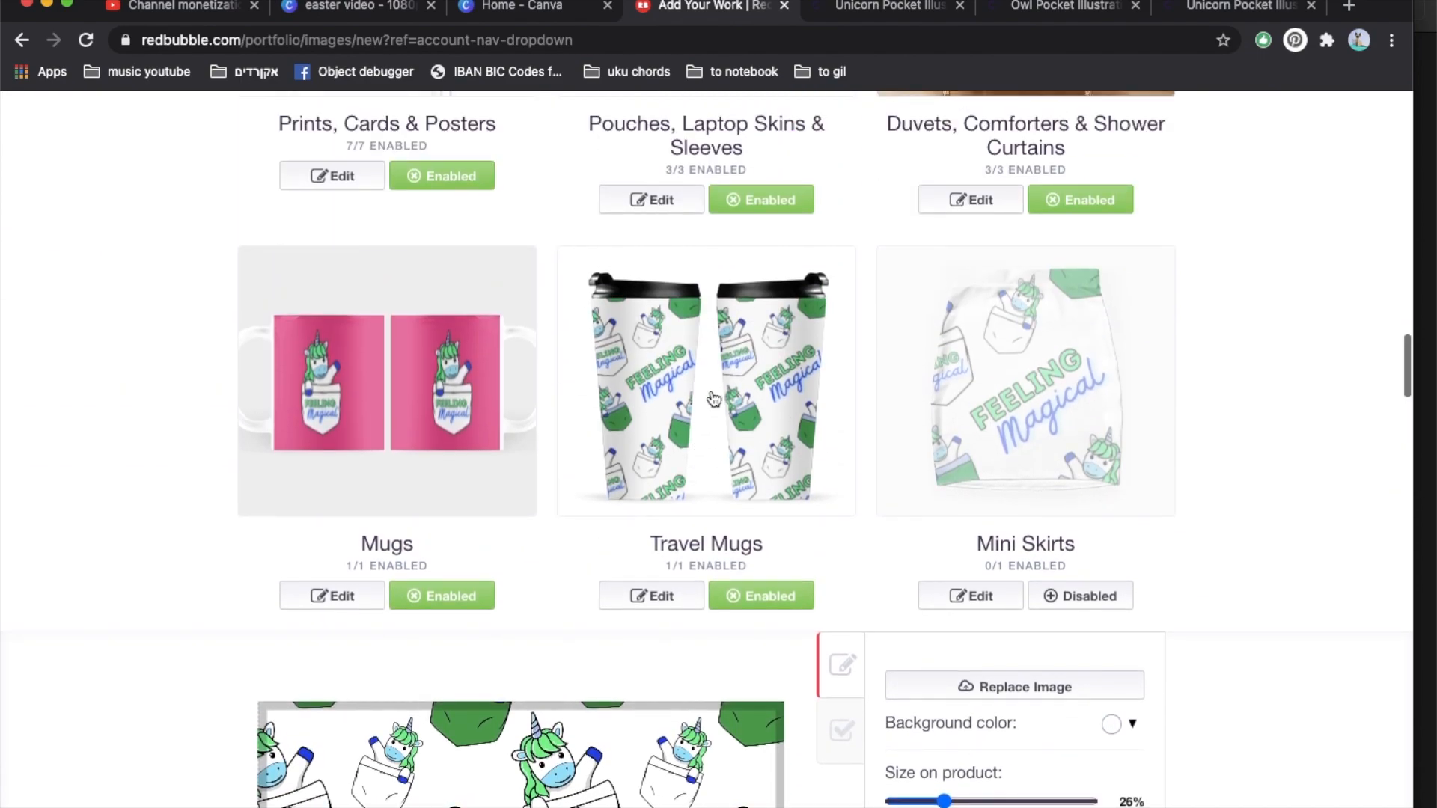
- Enable Mini Skirts, scale the design to 22%, and repeat it as a regular grid pattern
click(1076, 597)
click(1026, 396)
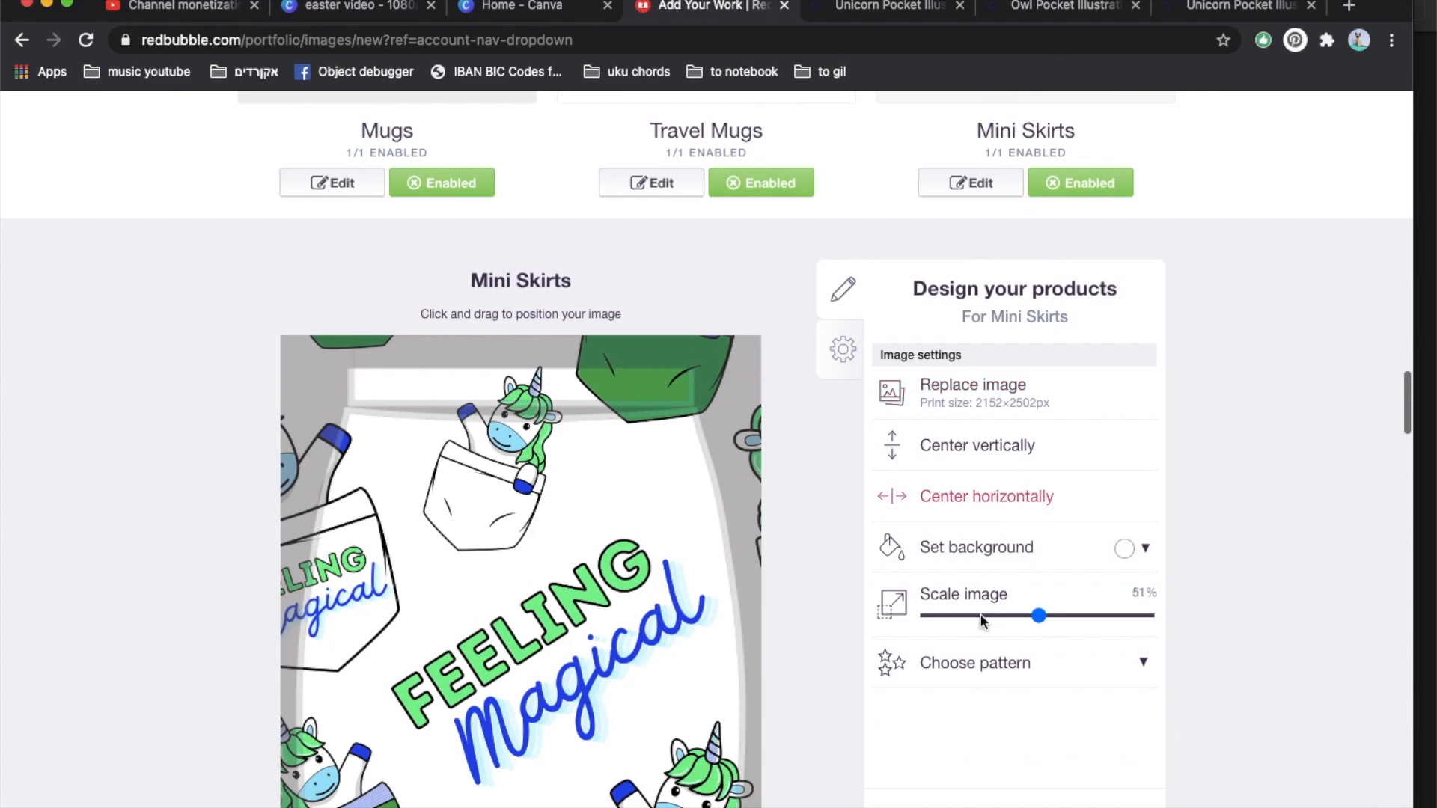
click(977, 615)
click(1003, 663)
click(1078, 694)
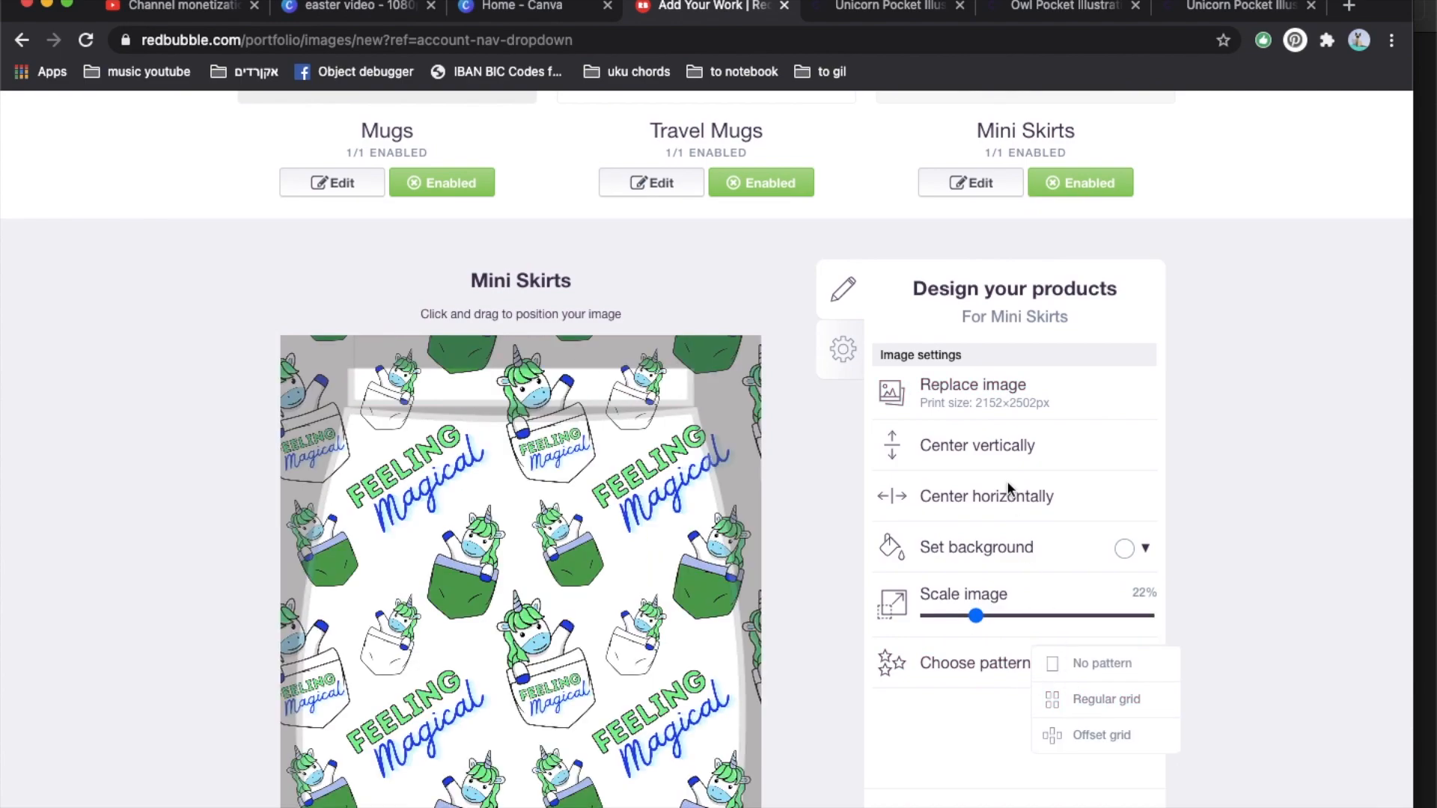
scroll(1008, 490, up, 4)
scroll(1007, 482, up, 1)
- Repeat the Scarves design as a regular grid pattern and scale it to 52%
scroll(500, 490, down, 6)
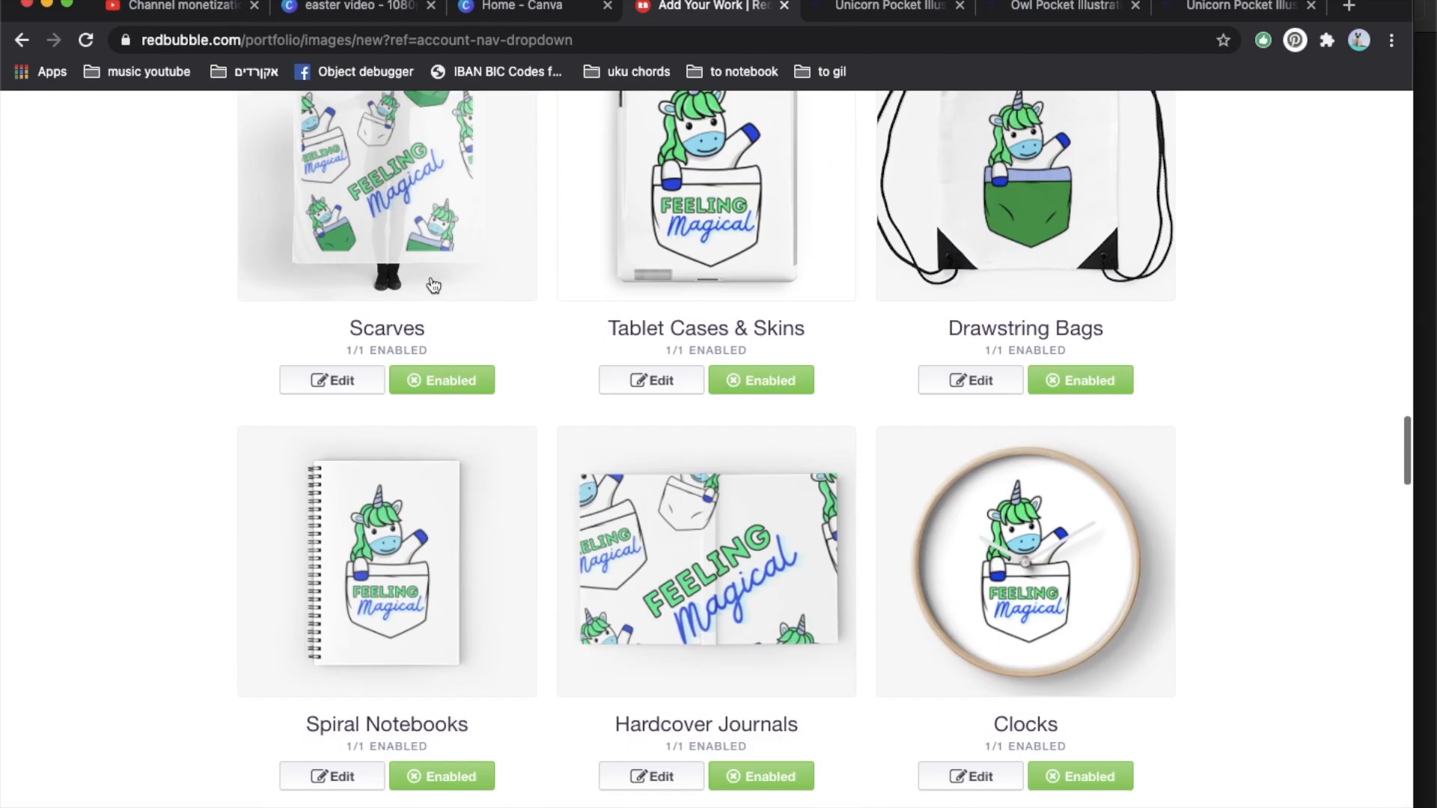
click(433, 284)
click(973, 629)
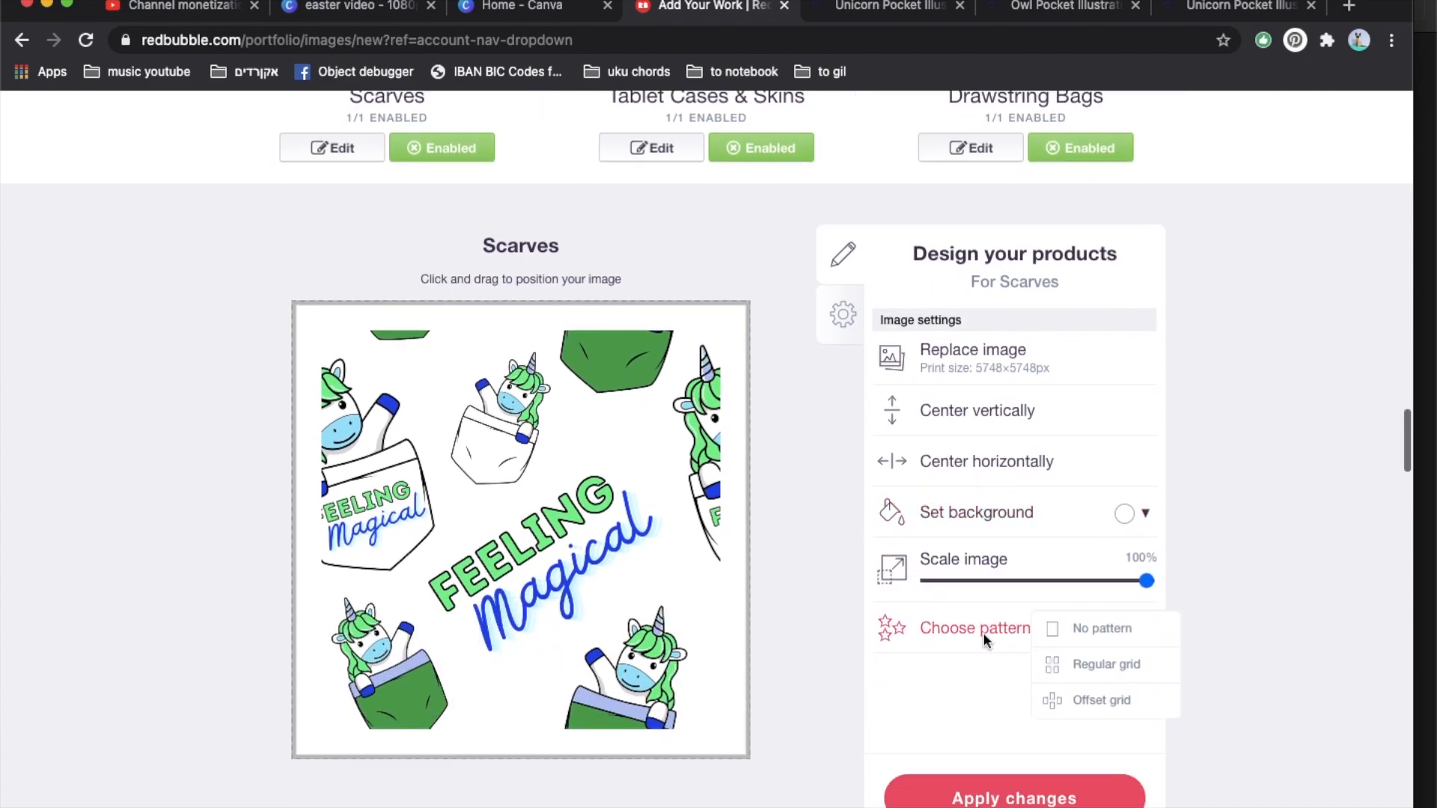
click(1058, 664)
click(1039, 581)
scroll(690, 238, up, 4)
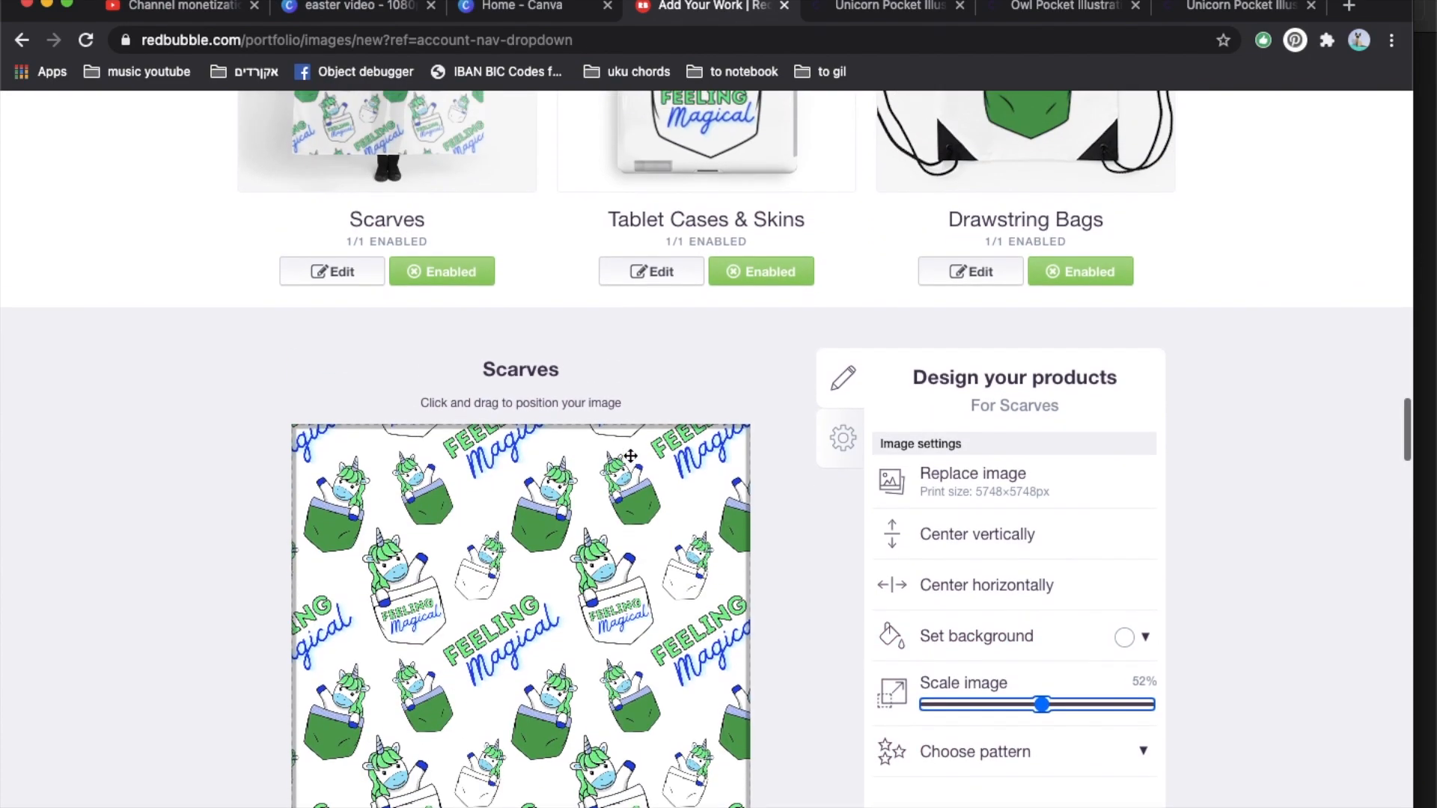
- Scale the Tablet Cases & Skins design down slightly and set its background to dark purple #742d62
click(690, 238)
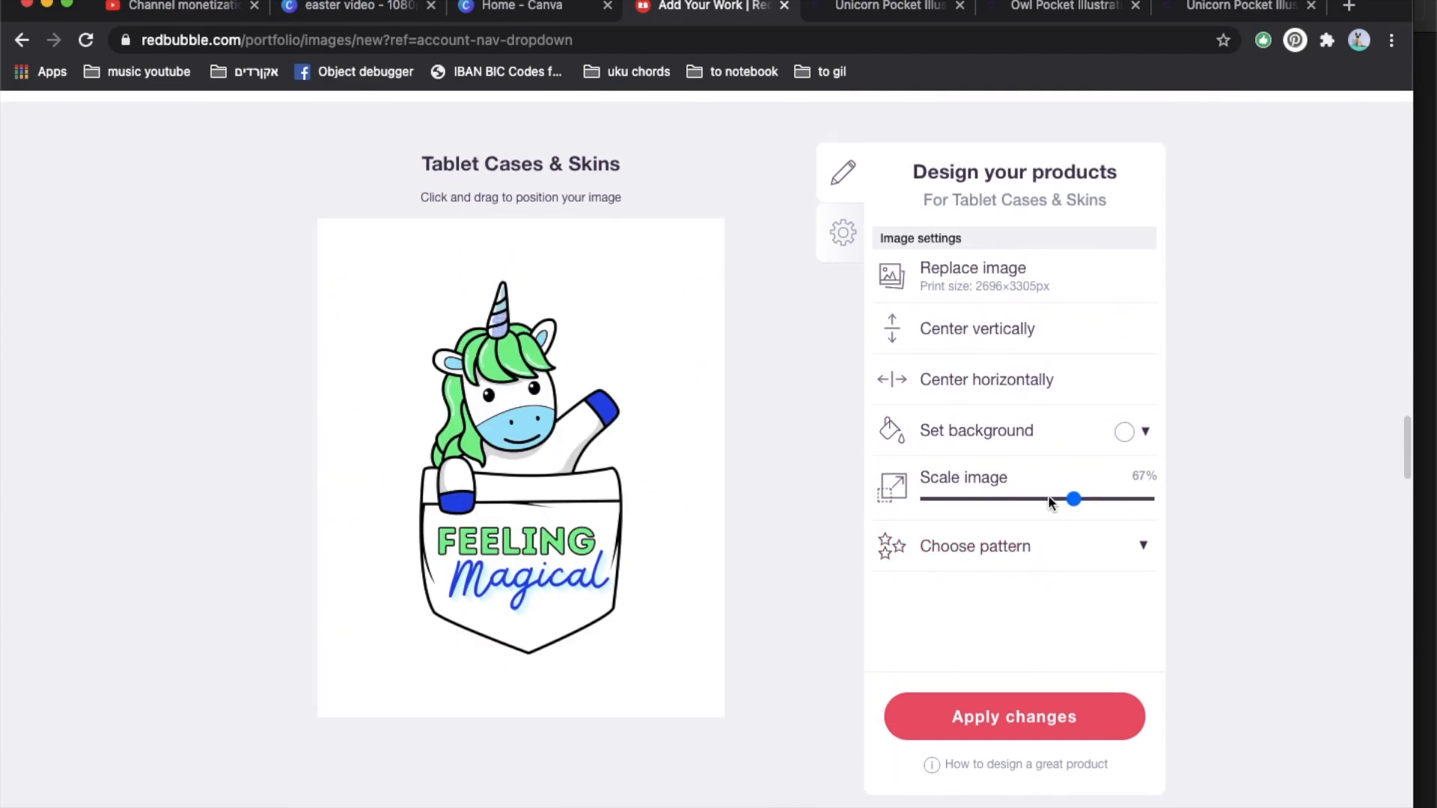
click(1048, 498)
click(1132, 433)
click(1276, 583)
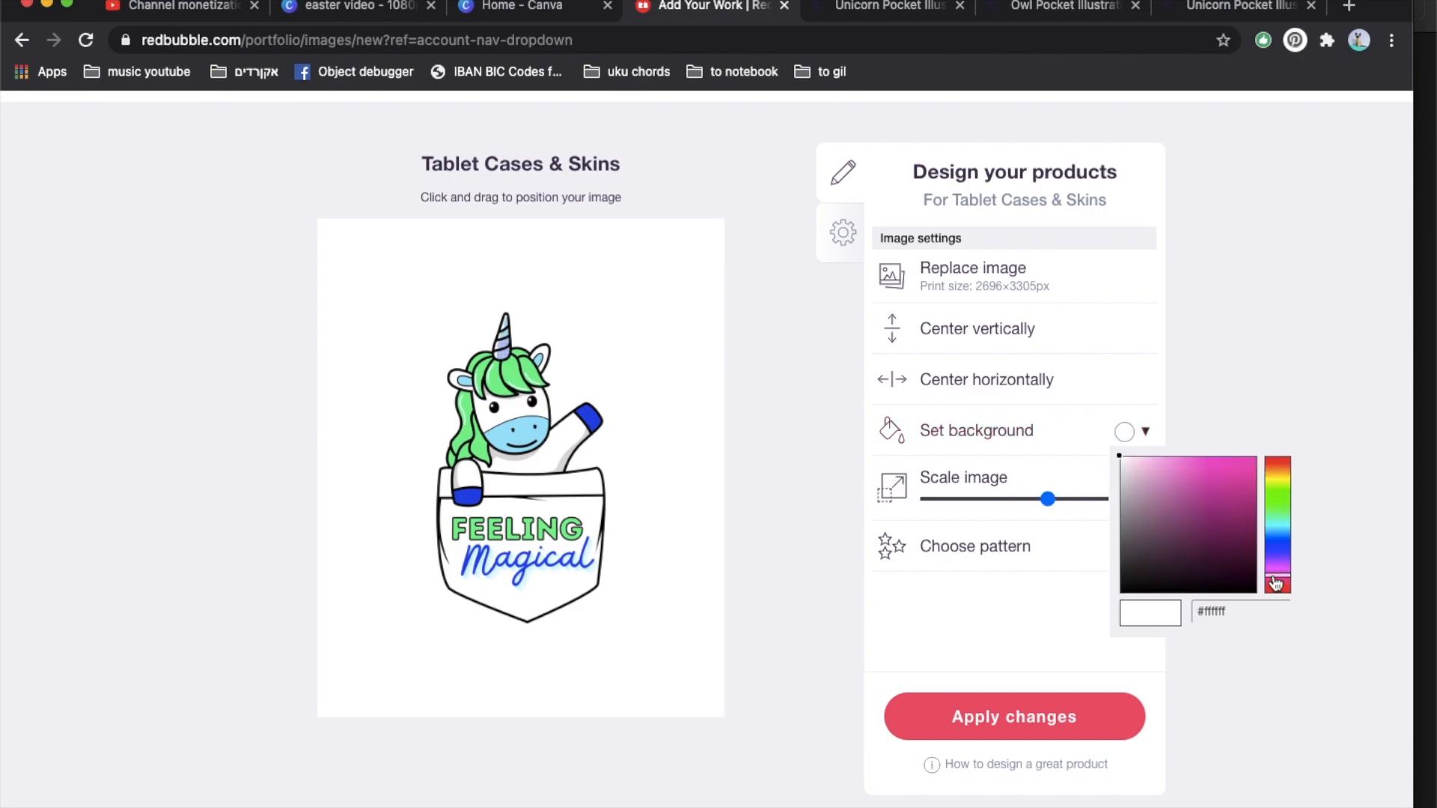
click(1203, 530)
scroll(866, 407, up, 5)
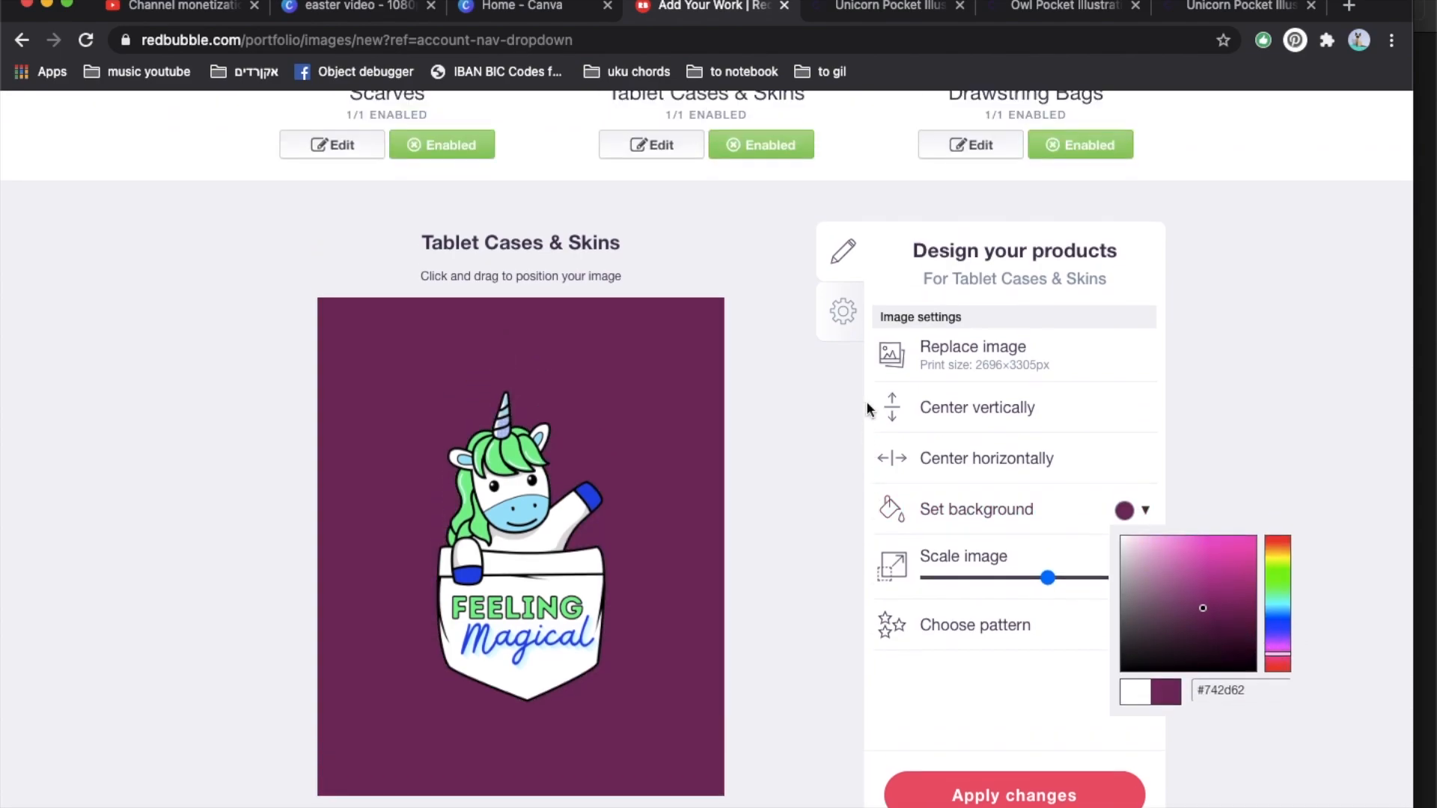
- Set the Drawstring Bags background to orange after trying lilac and teal shades
click(996, 323)
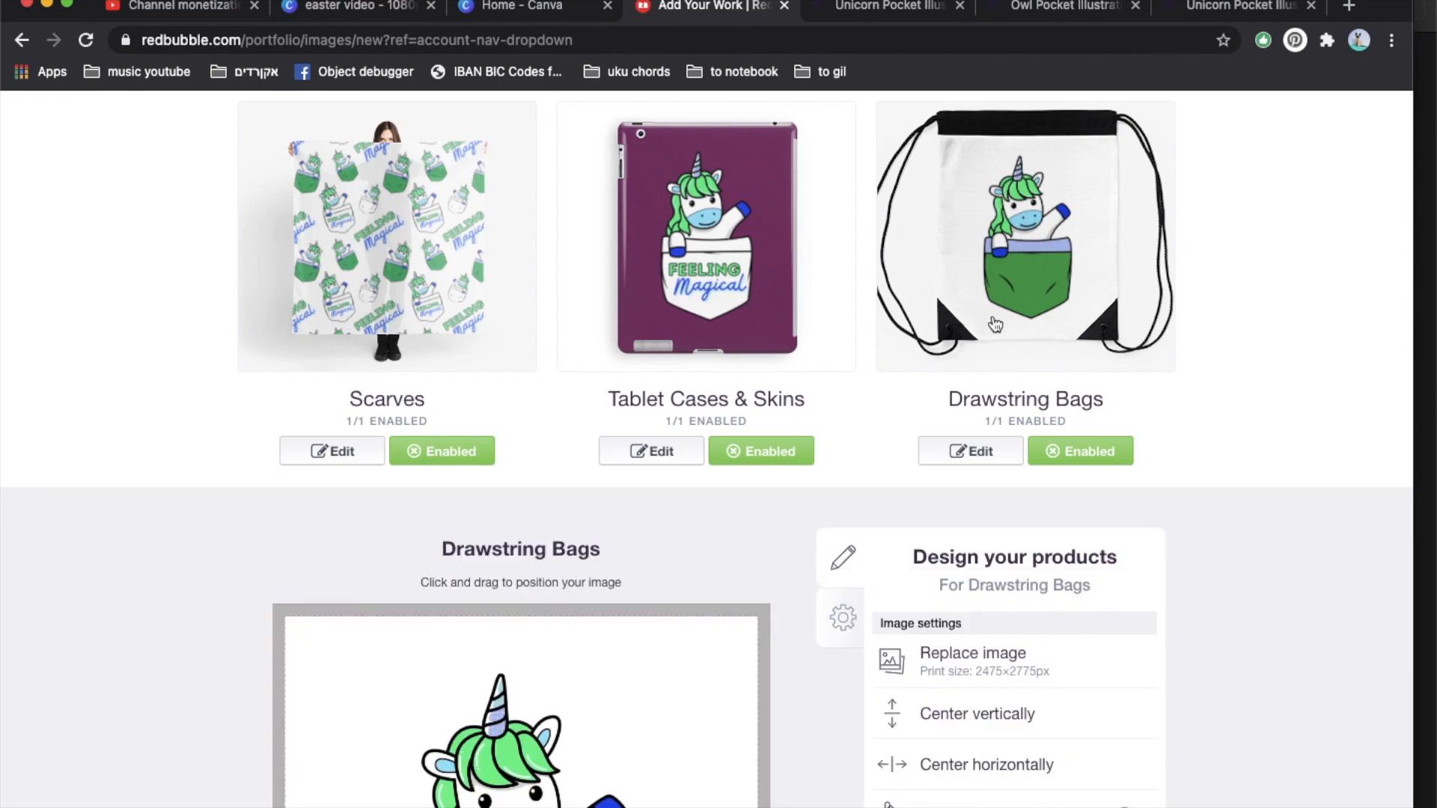
scroll(1003, 337, down, 5)
click(1123, 432)
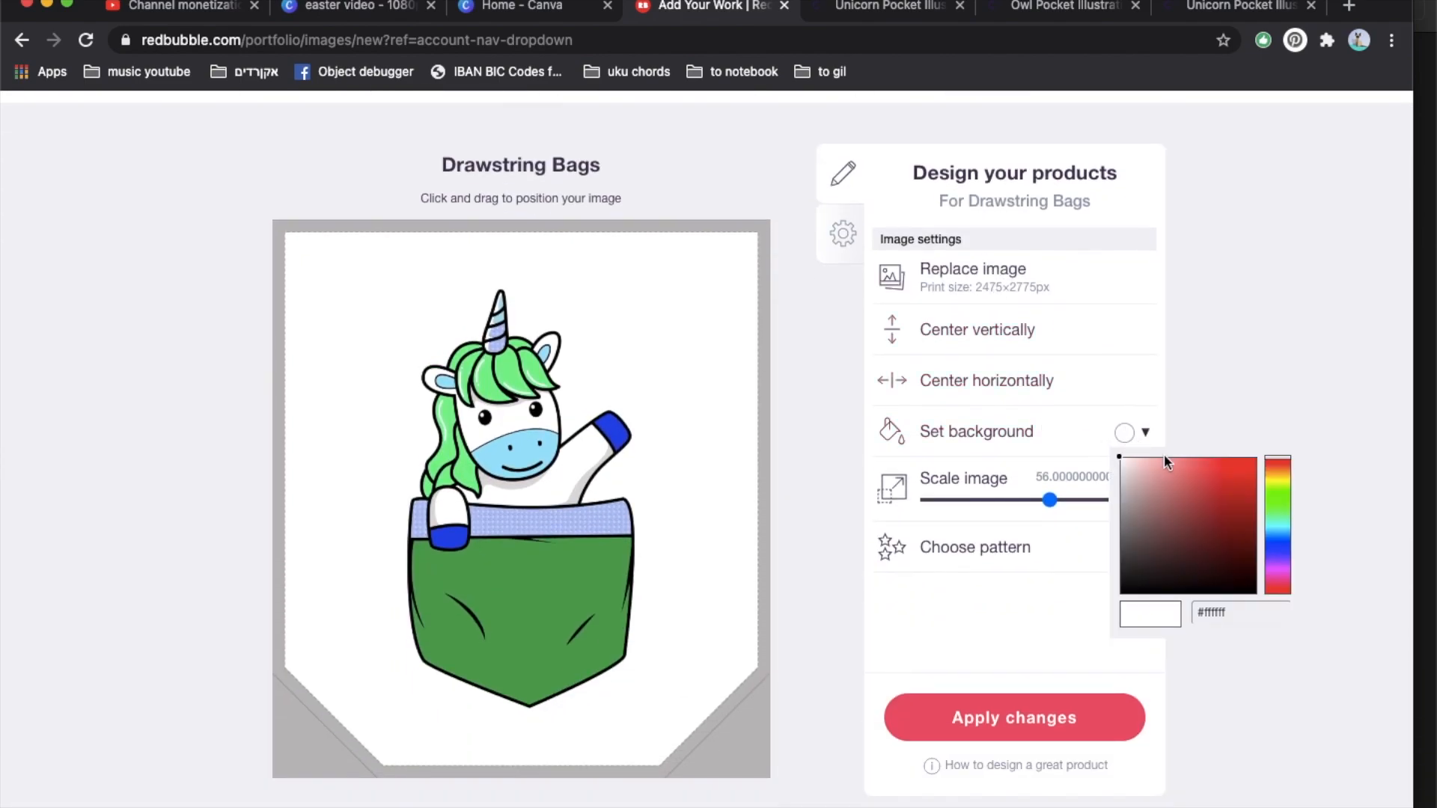
click(1164, 461)
click(1276, 567)
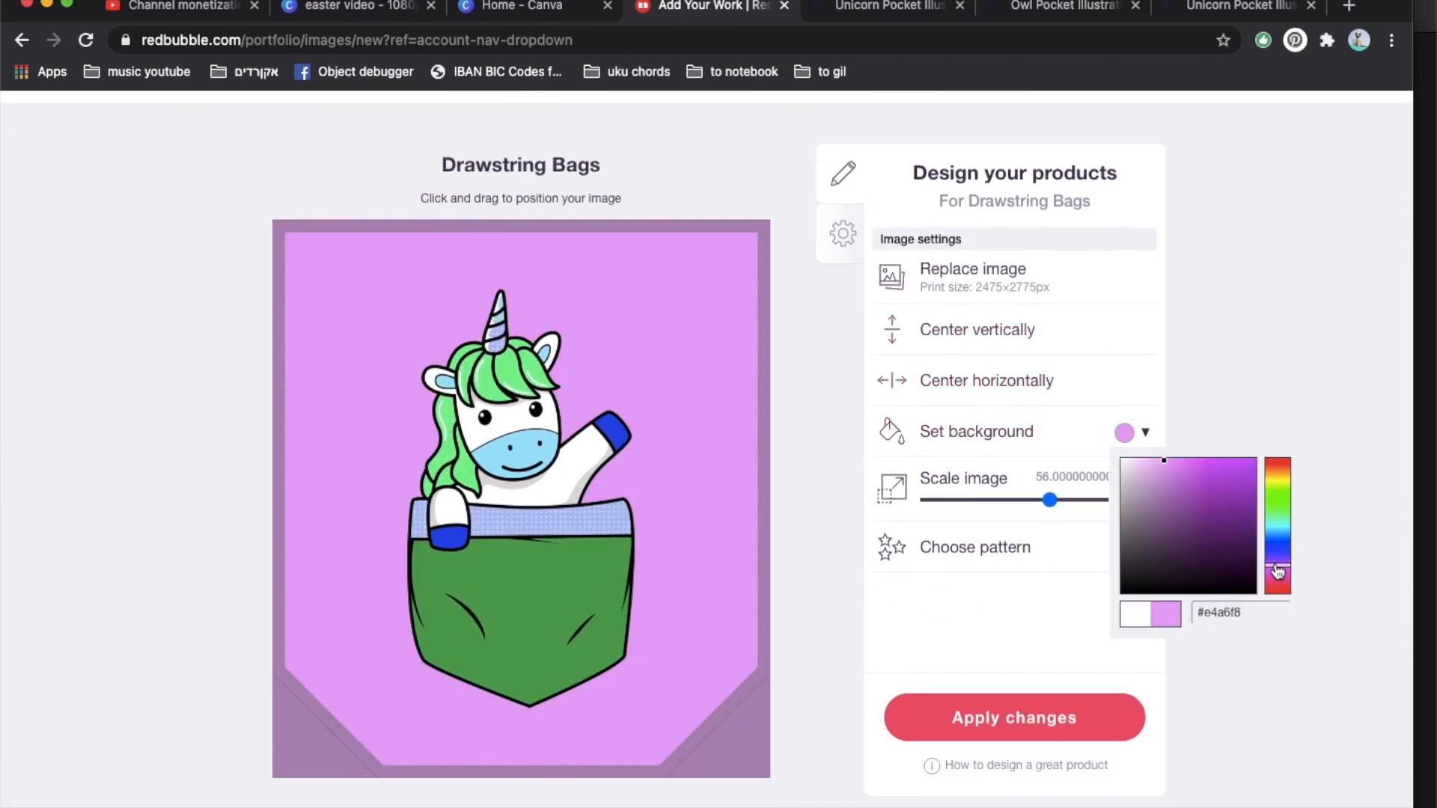
click(1160, 485)
click(1277, 528)
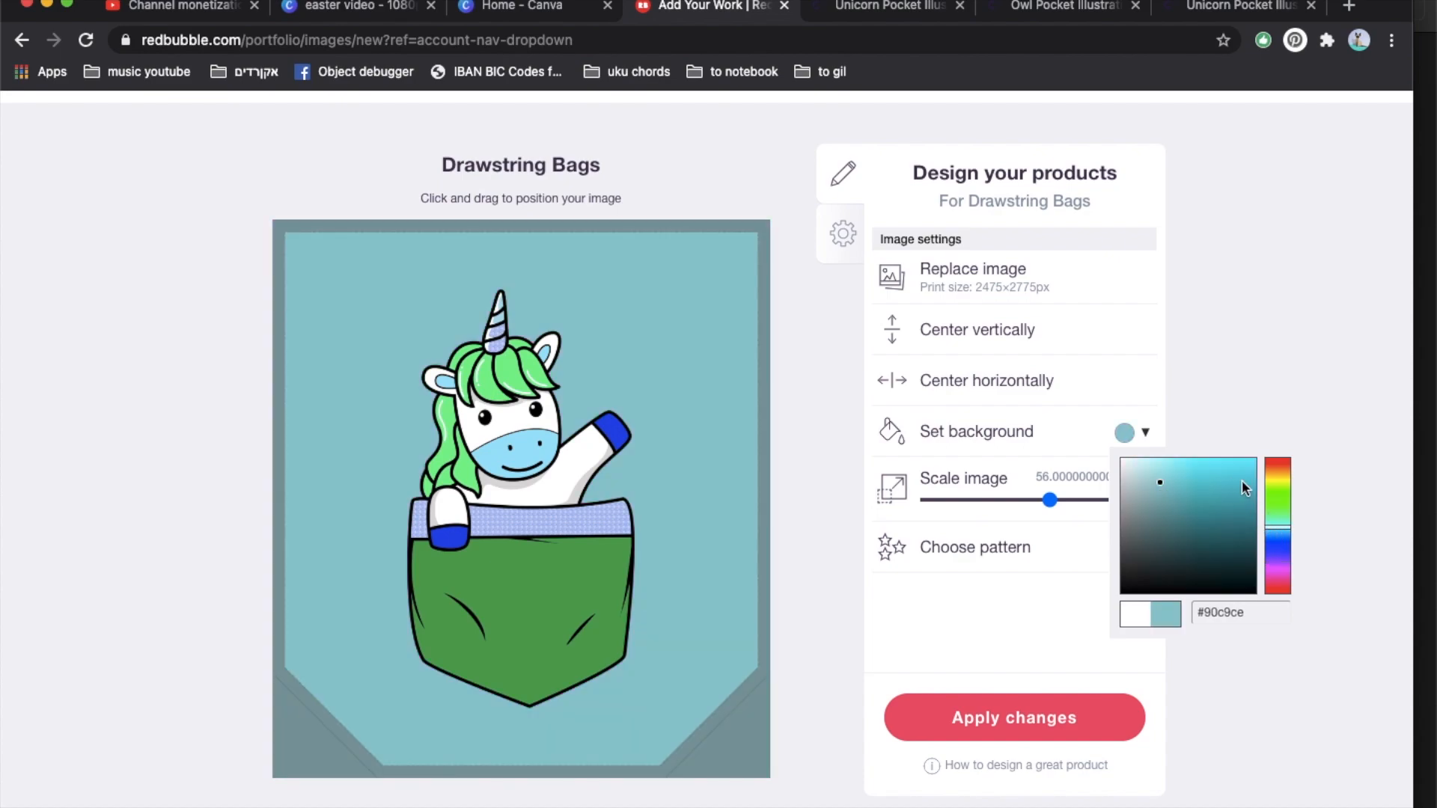
click(1277, 486)
click(1281, 470)
drag(1181, 461, 1201, 439)
click(1201, 438)
scroll(1201, 439, up, 6)
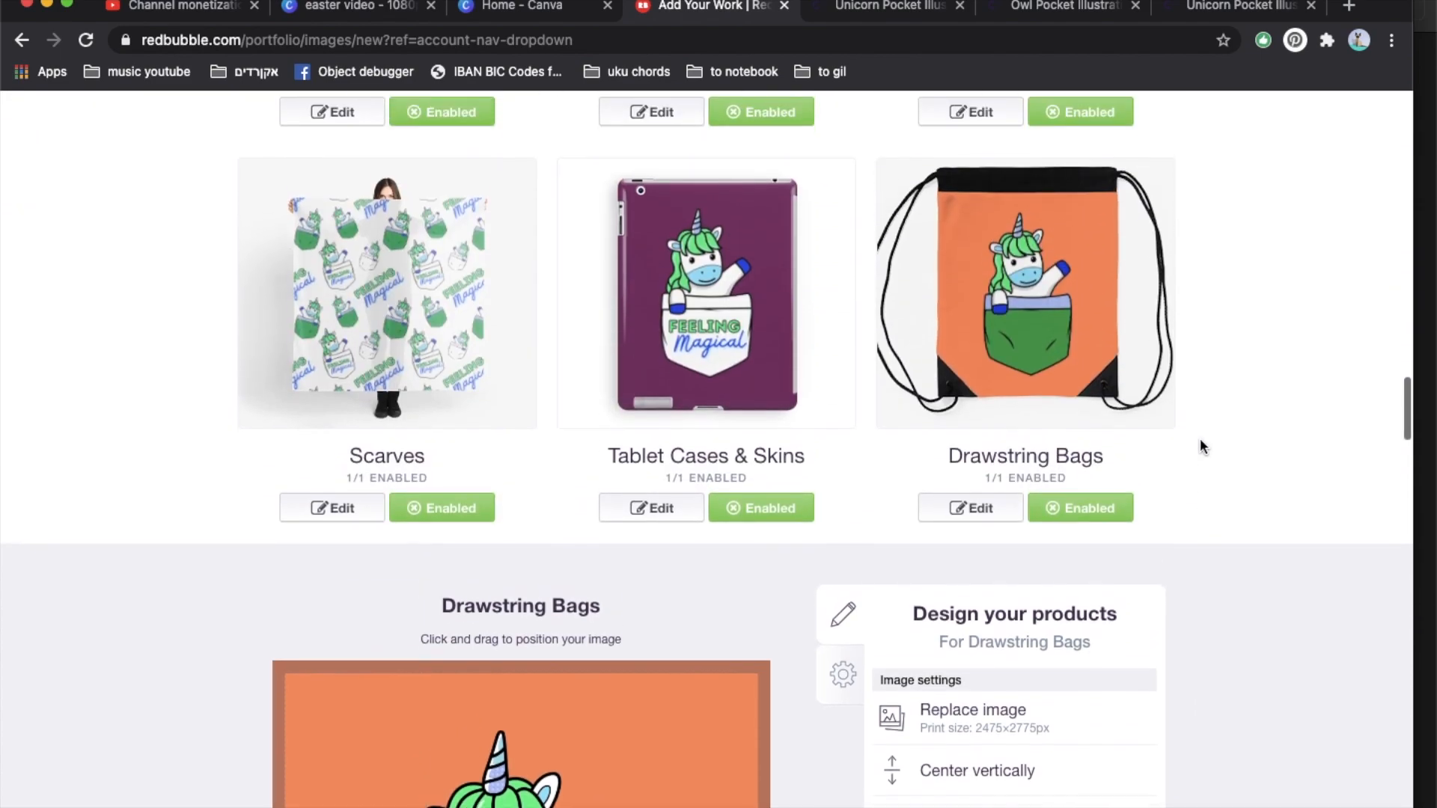
- Set the Spiral Notebooks background to a medium-dark purple behind the unicorn design
scroll(516, 424, down, 3)
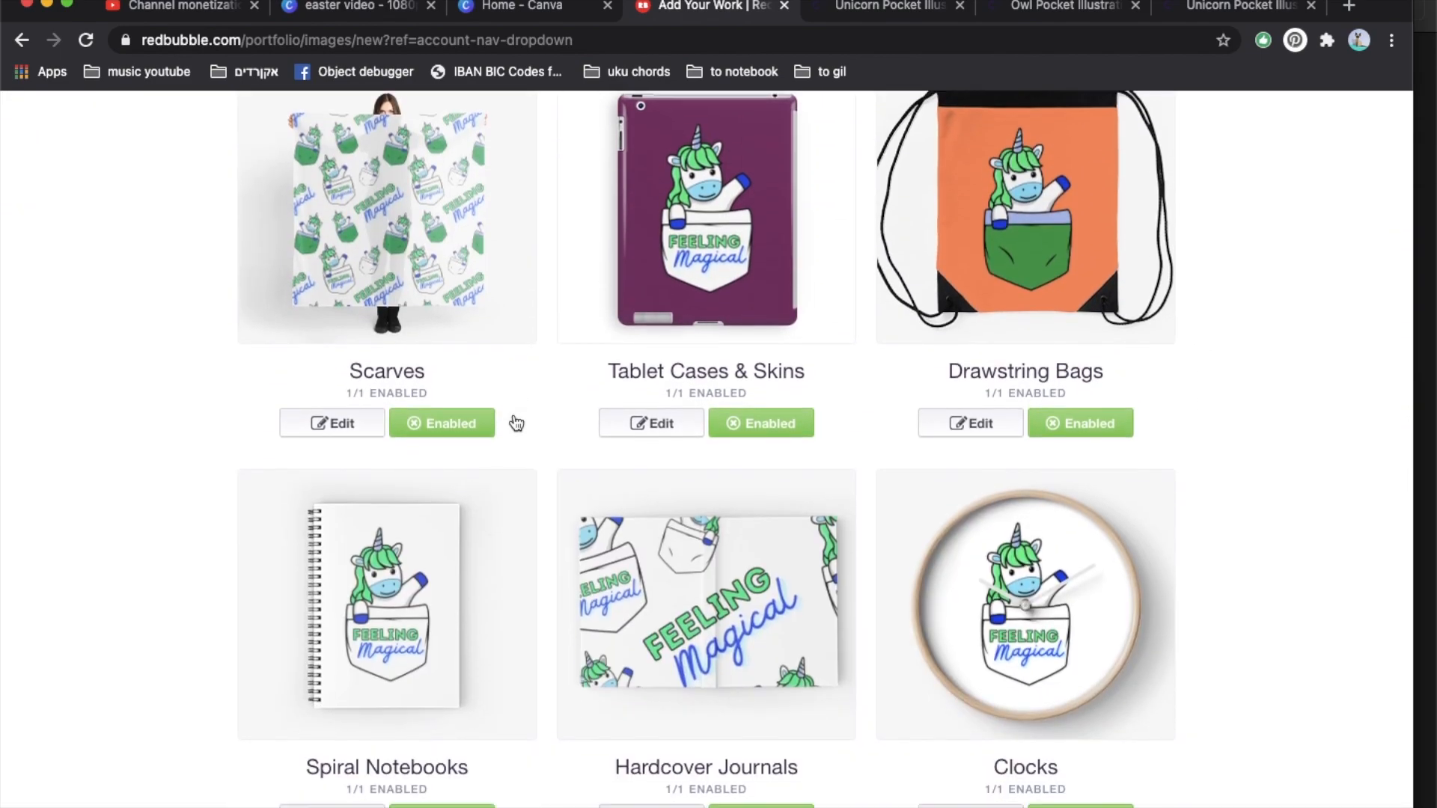
scroll(516, 423, down, 5)
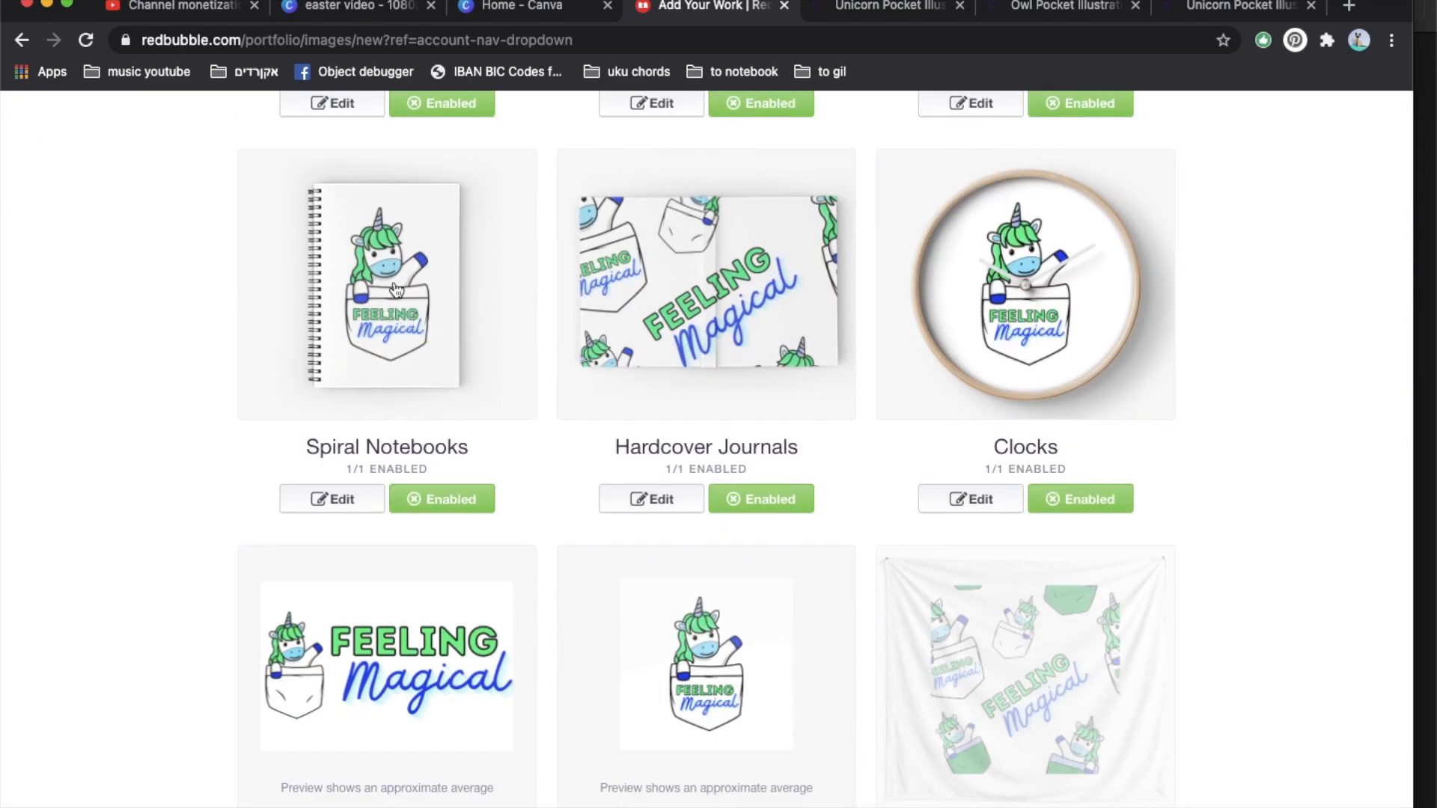
click(396, 290)
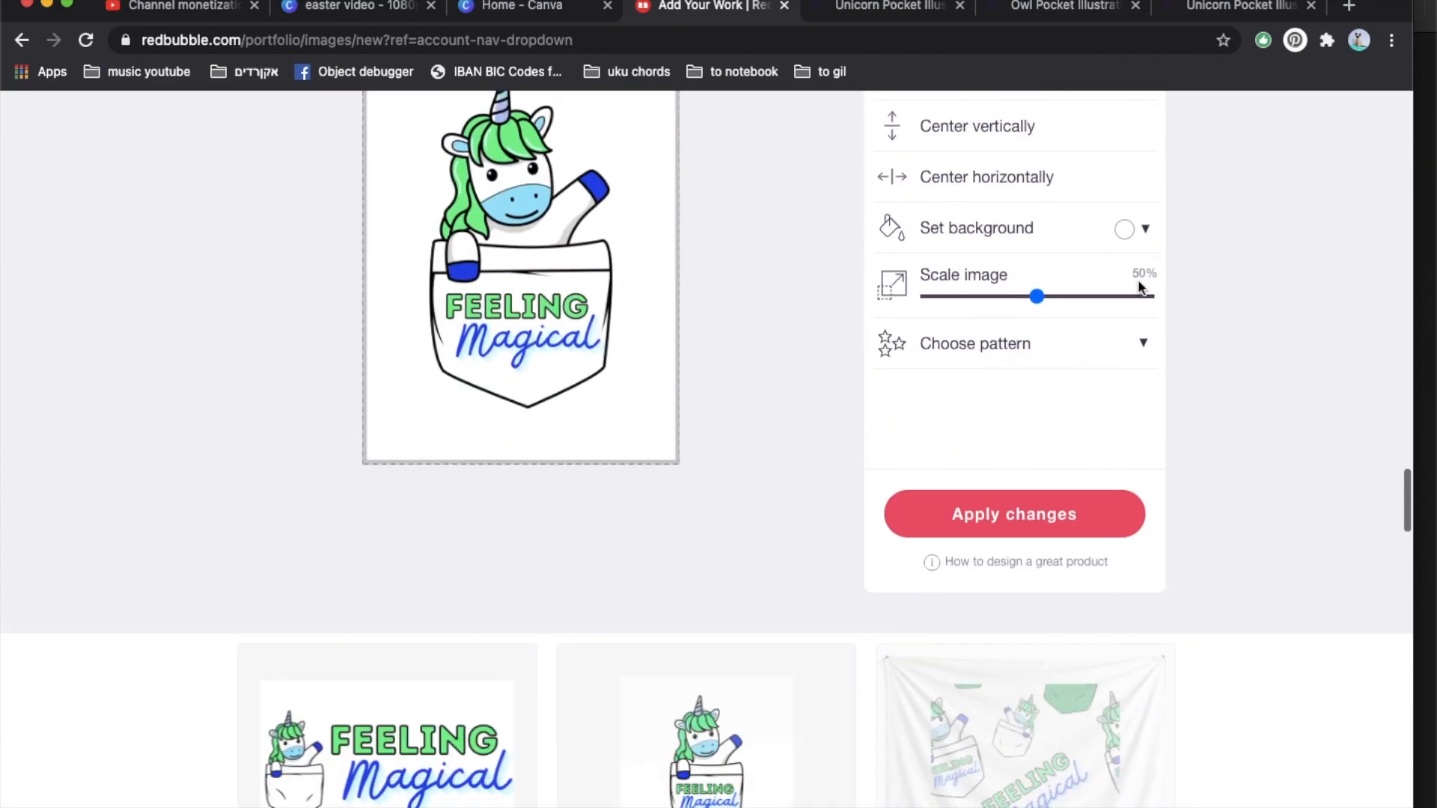
click(1125, 229)
click(1204, 353)
click(1287, 367)
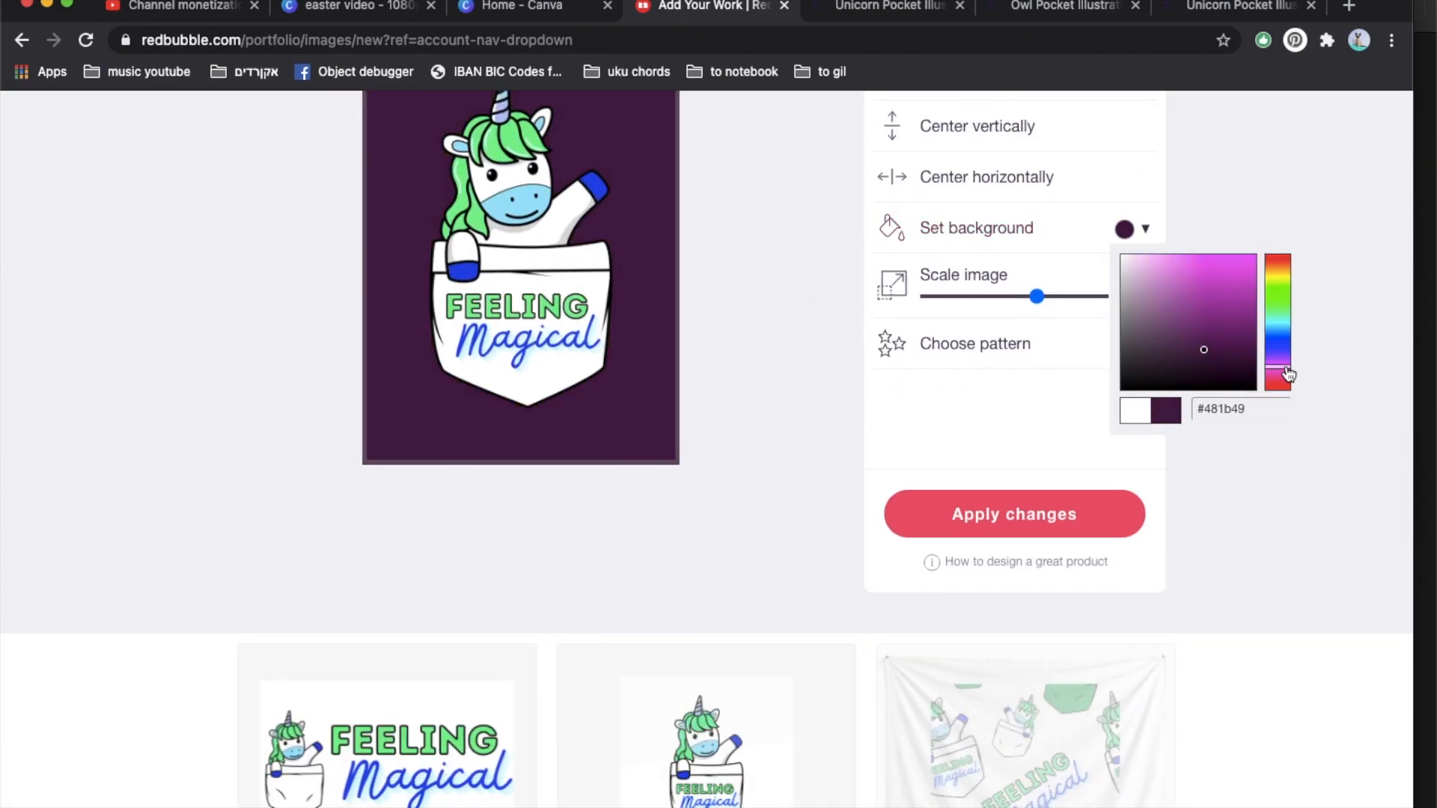
click(1220, 327)
scroll(1219, 333, up, 6)
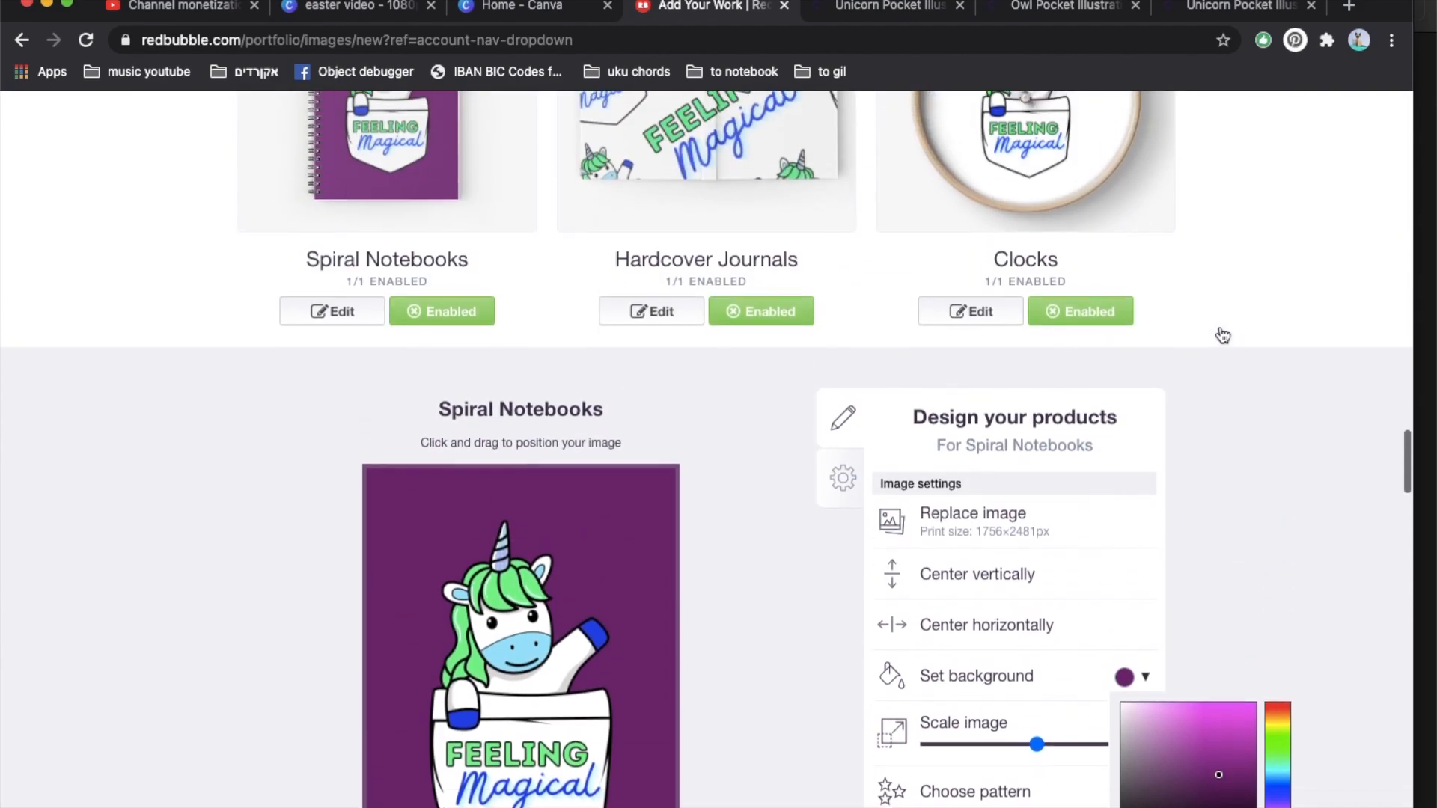
- Scale the Hardcover Journals design to 28% and repeat it as a regular grid pattern
click(694, 166)
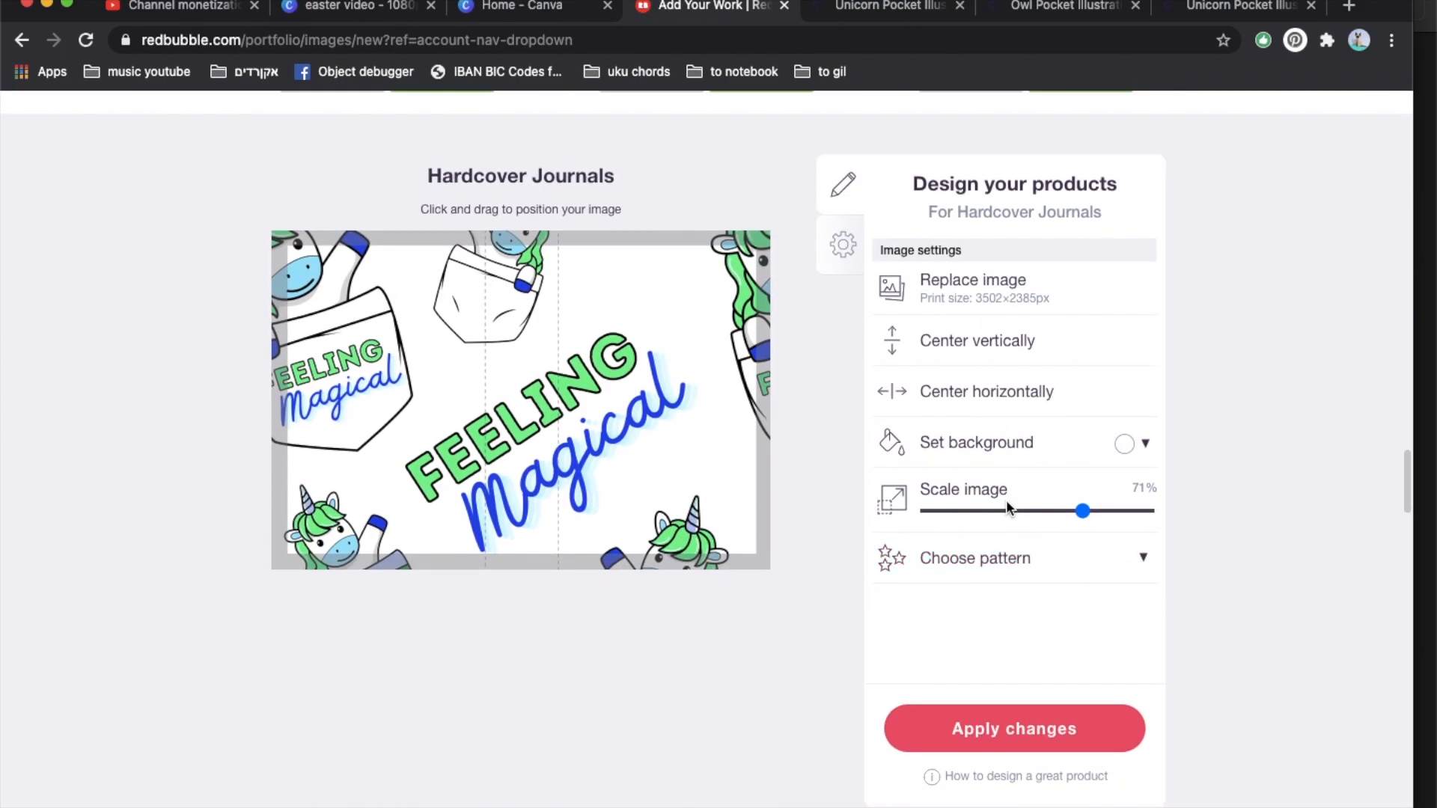
click(990, 511)
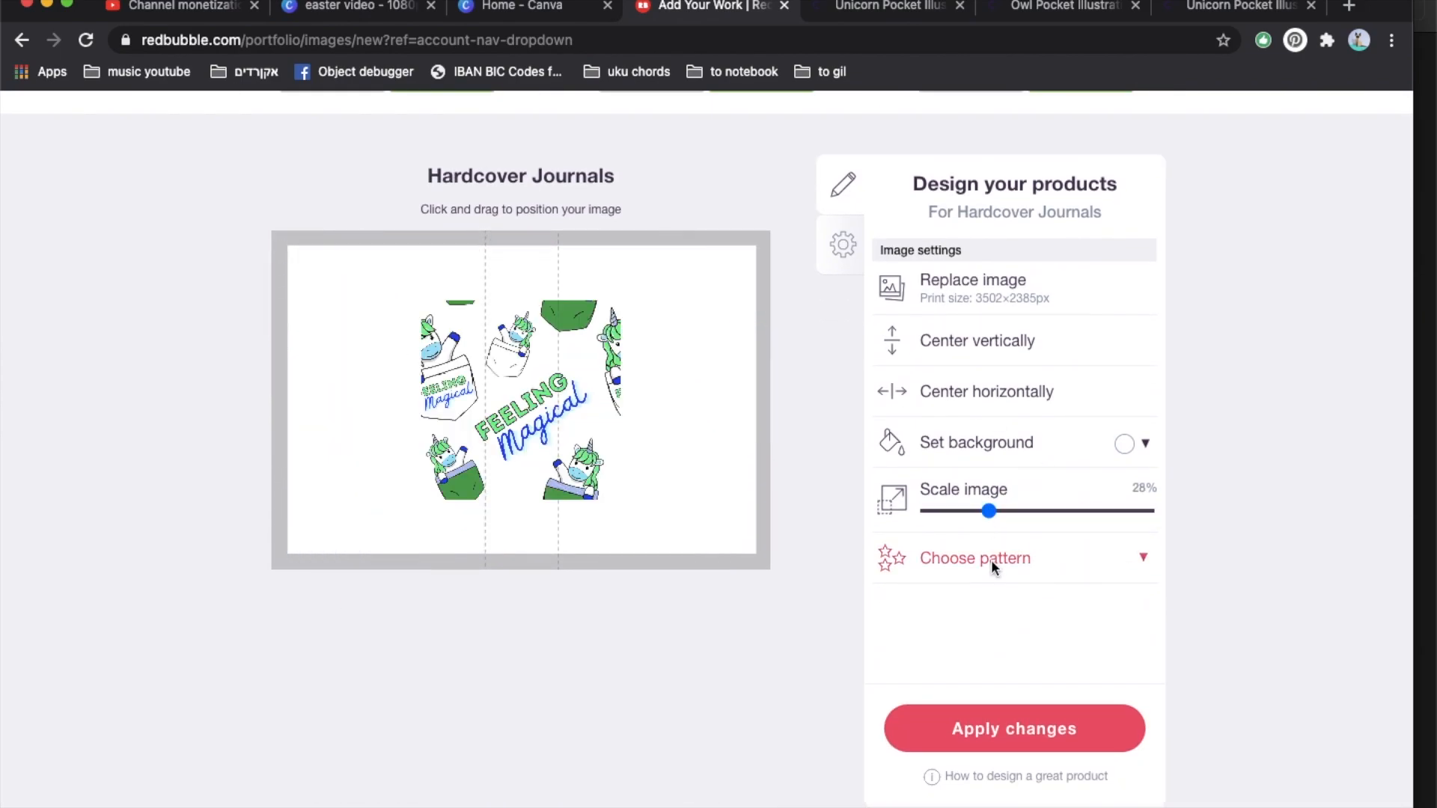
click(991, 559)
click(1096, 595)
scroll(779, 507, up, 8)
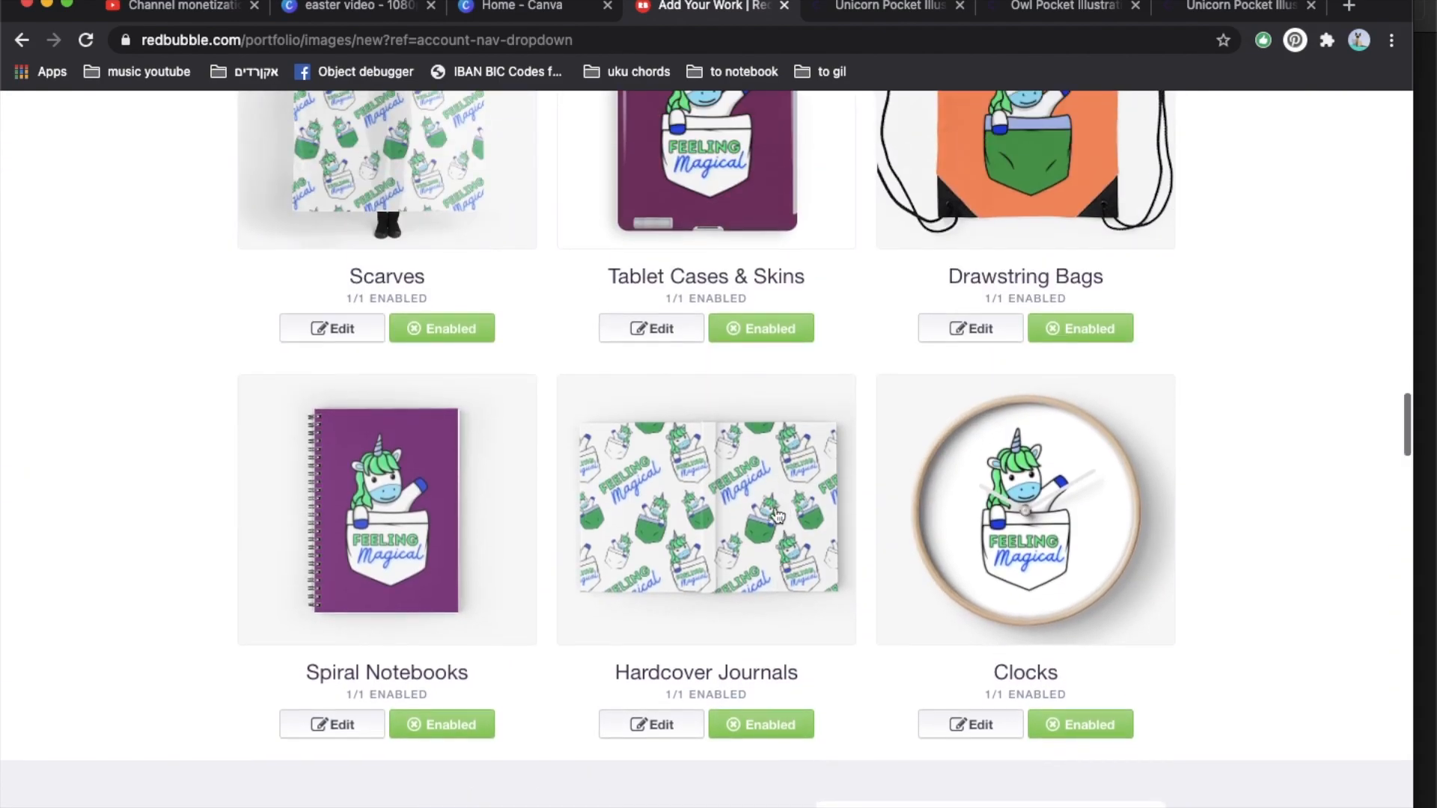
- Enlarge the Clocks design to 72% and set its background color to dark plum #6a154f
click(992, 536)
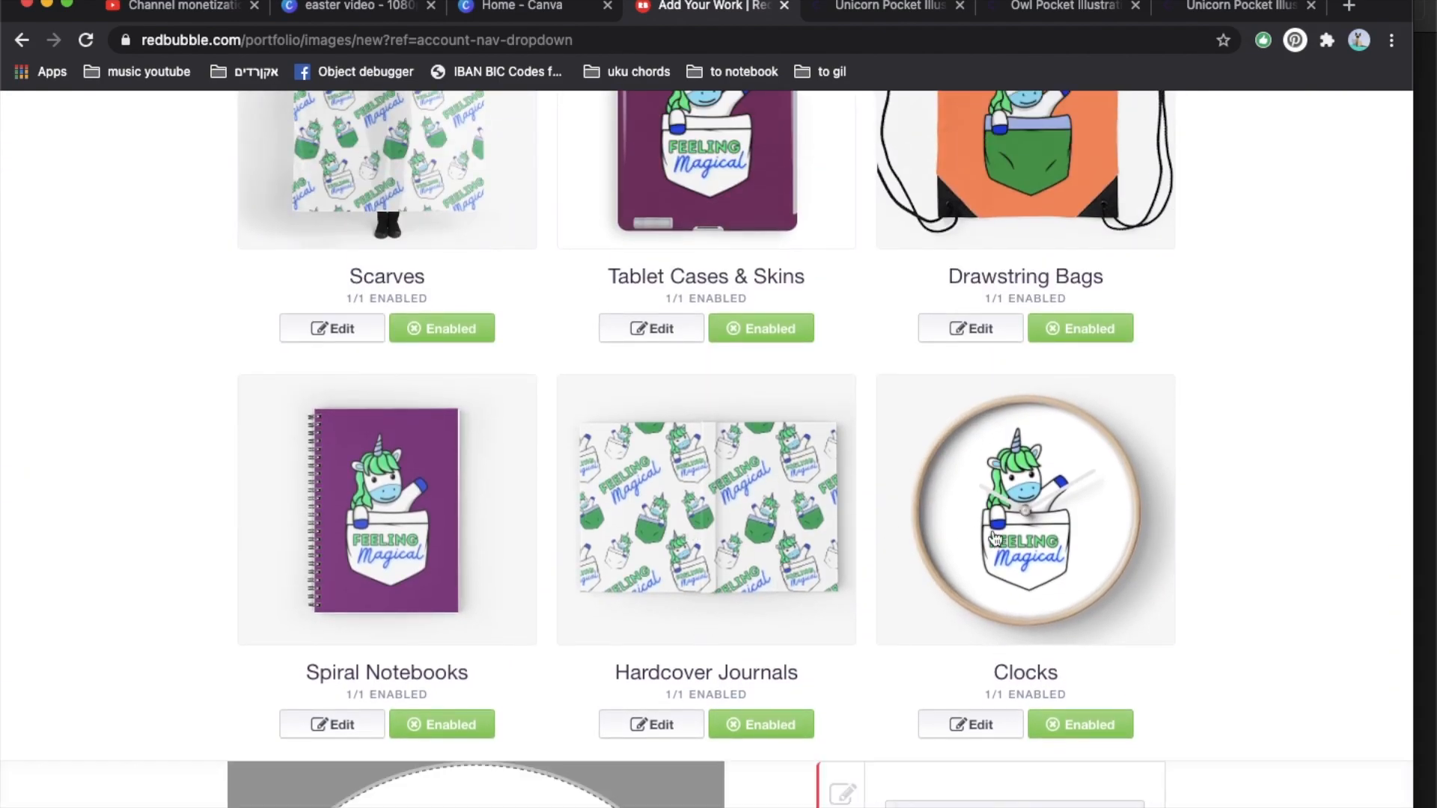
scroll(993, 531, down, 3)
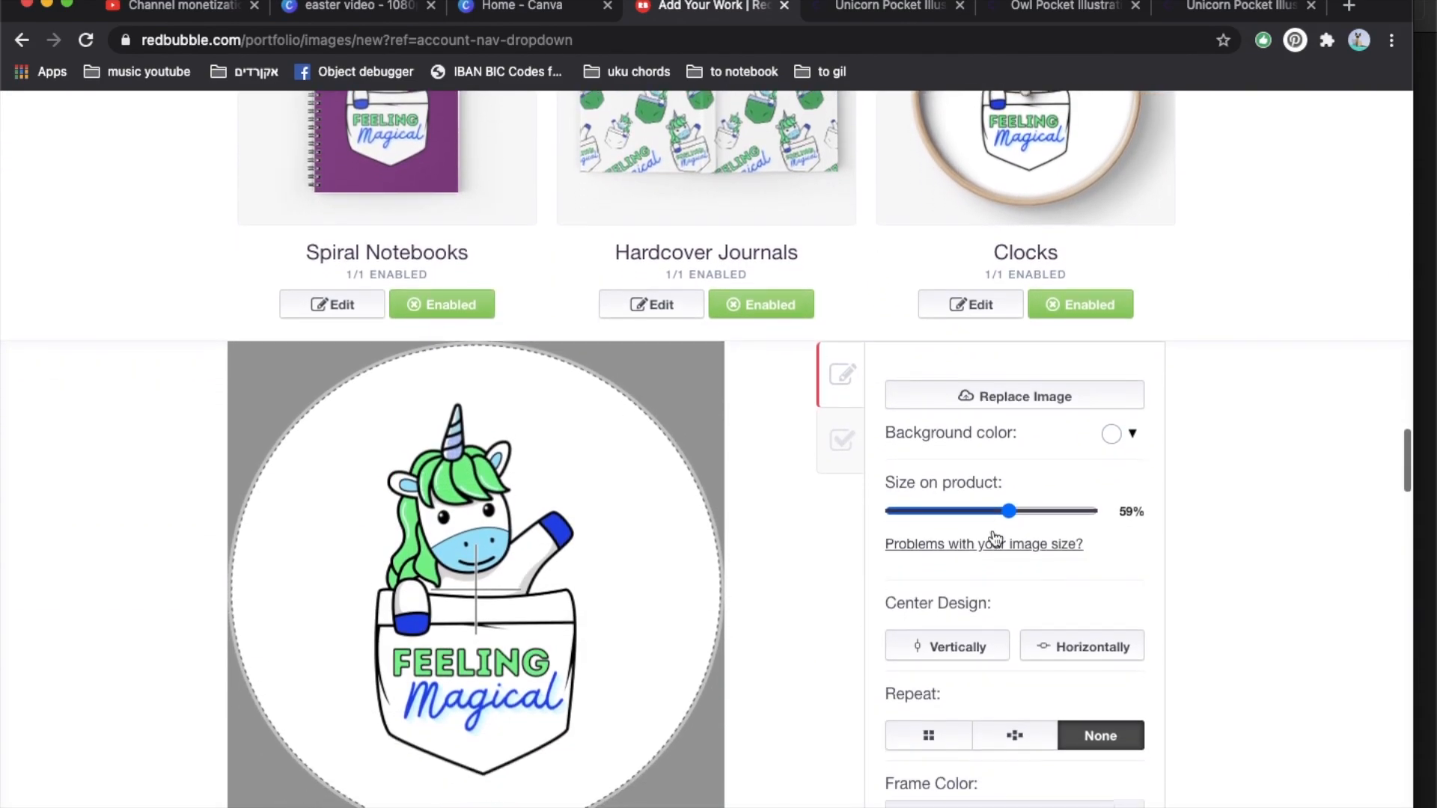
click(1035, 514)
click(1115, 442)
click(1159, 497)
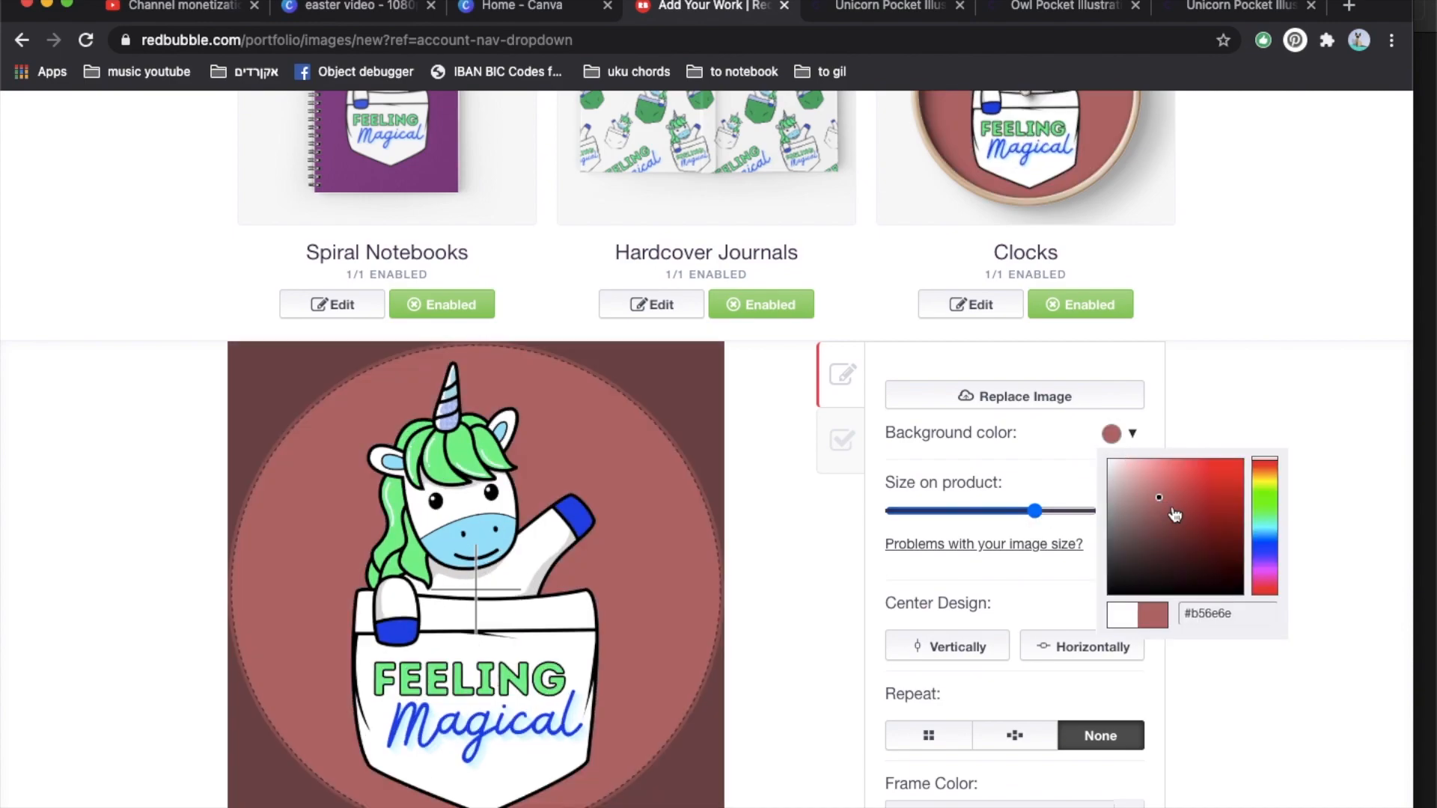
click(1269, 566)
click(1181, 525)
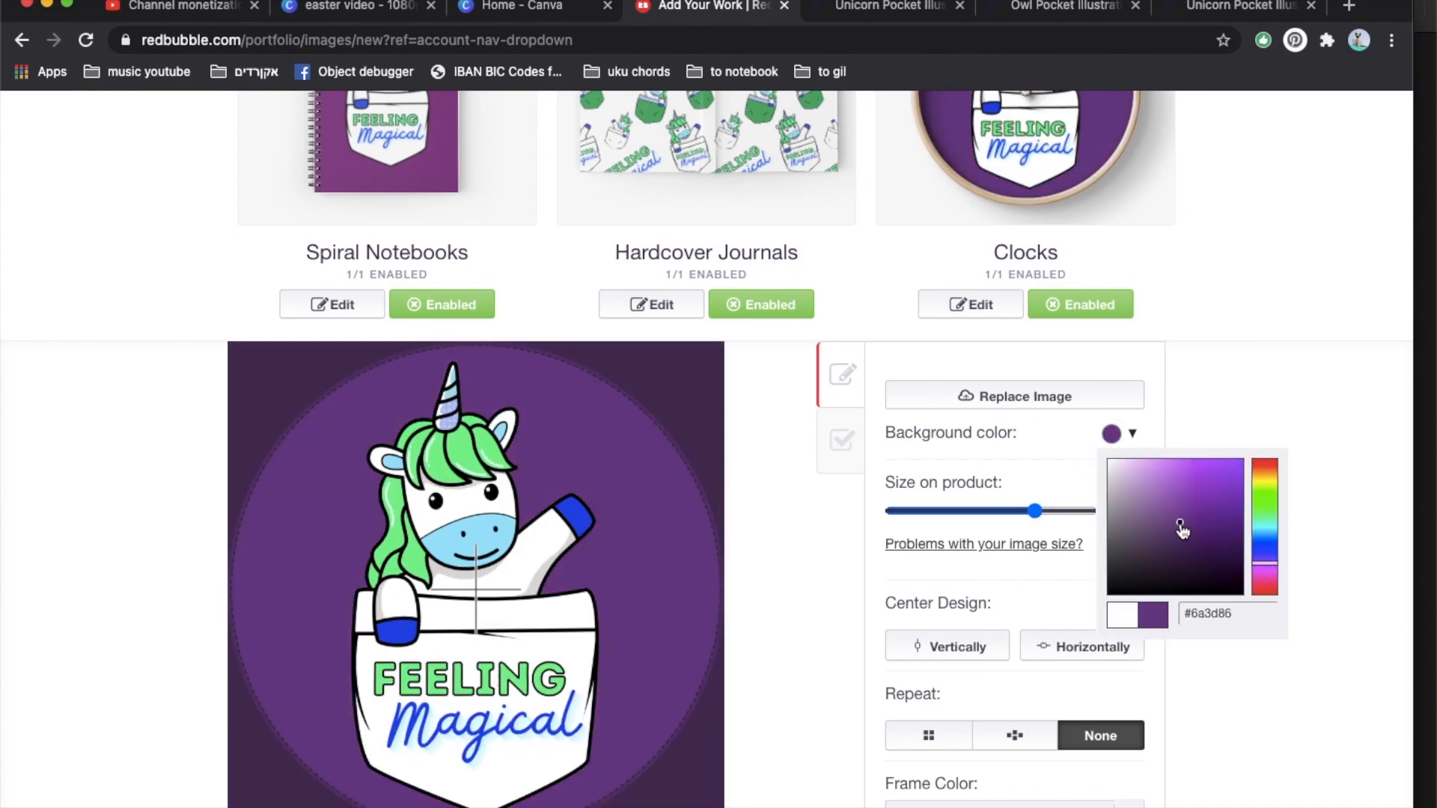
click(1215, 540)
click(1265, 581)
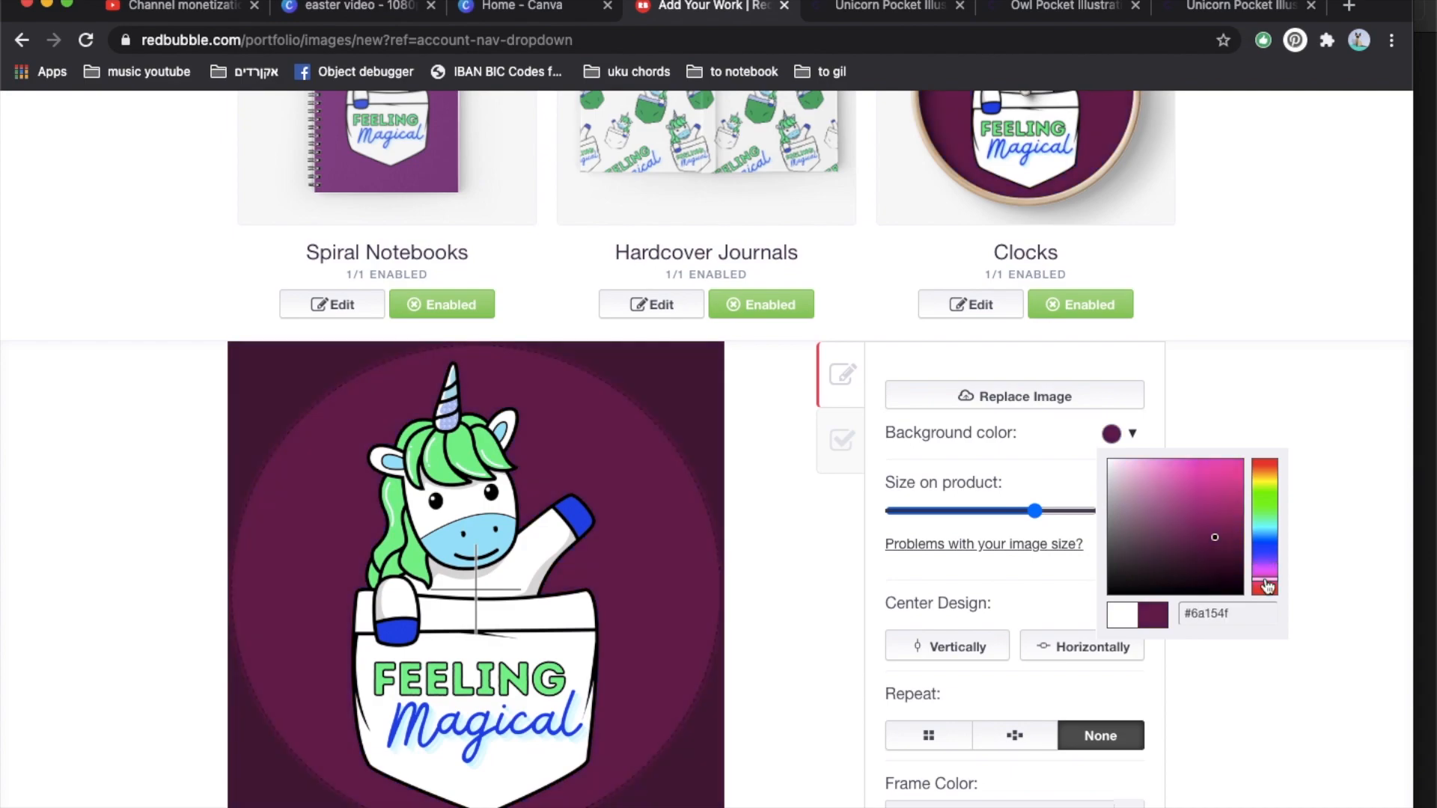
scroll(1045, 411, up, 3)
click(544, 444)
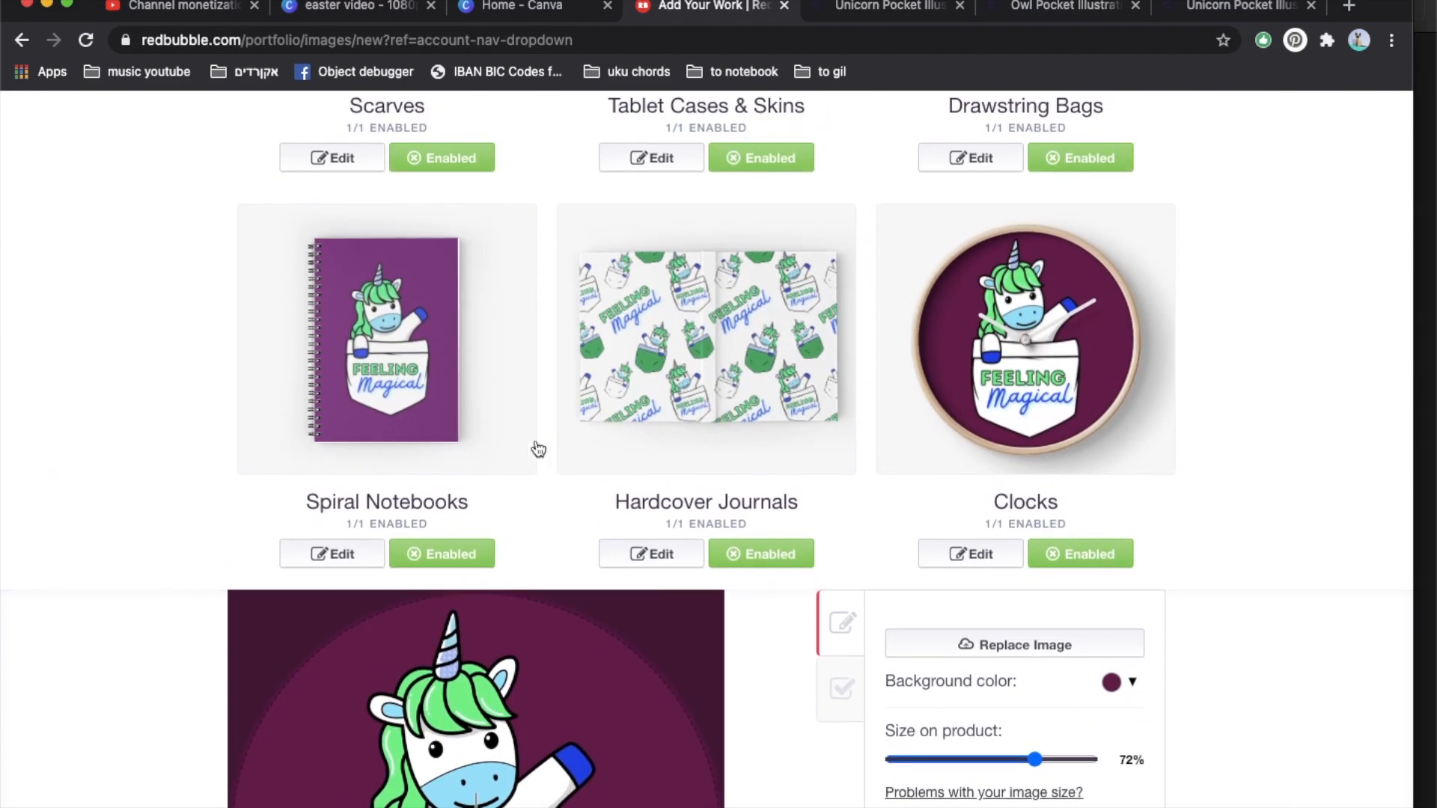
- Reduce the Art Board Prints design to 87% so it fits inside the print area
scroll(534, 443, down, 2)
click(438, 425)
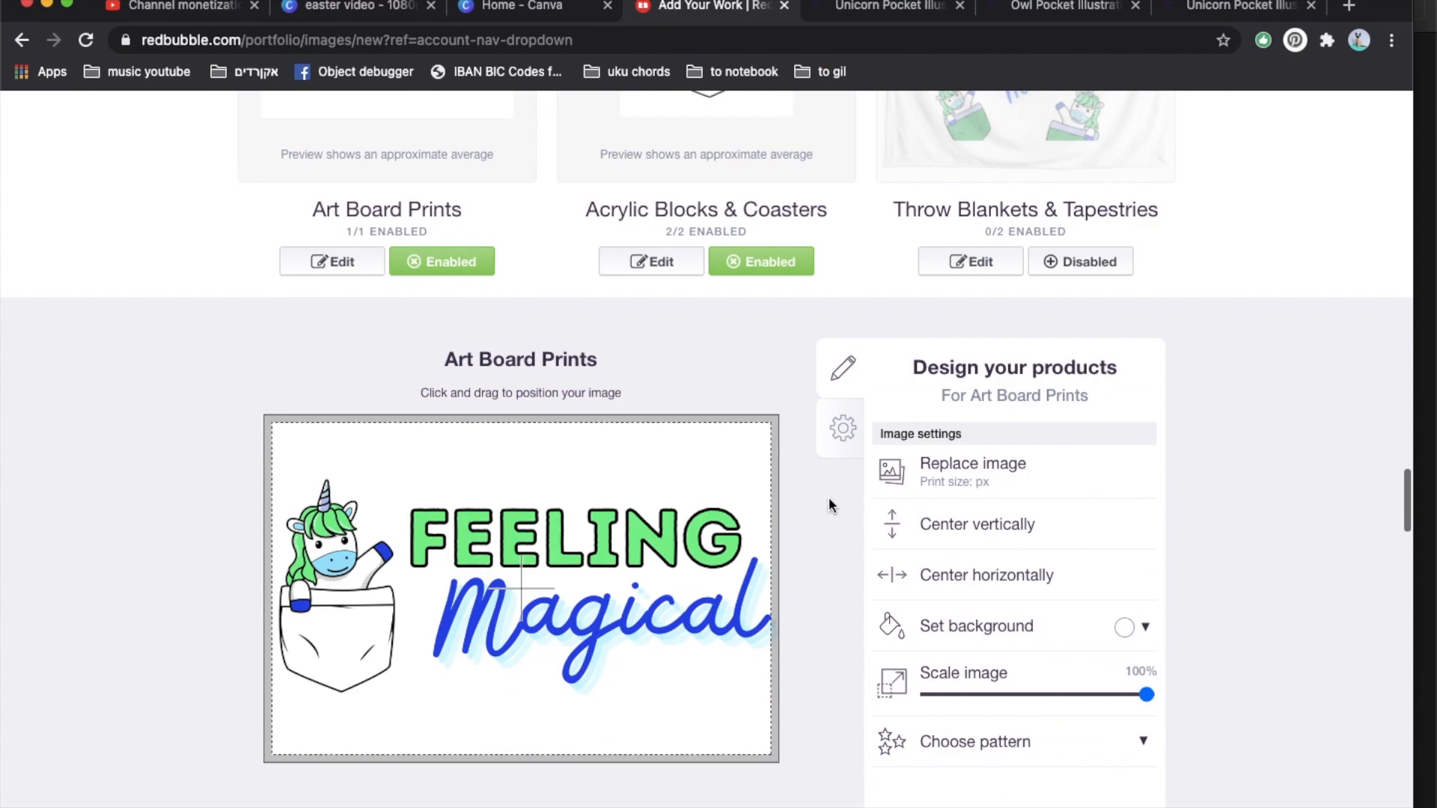
drag(1109, 693, 1101, 696)
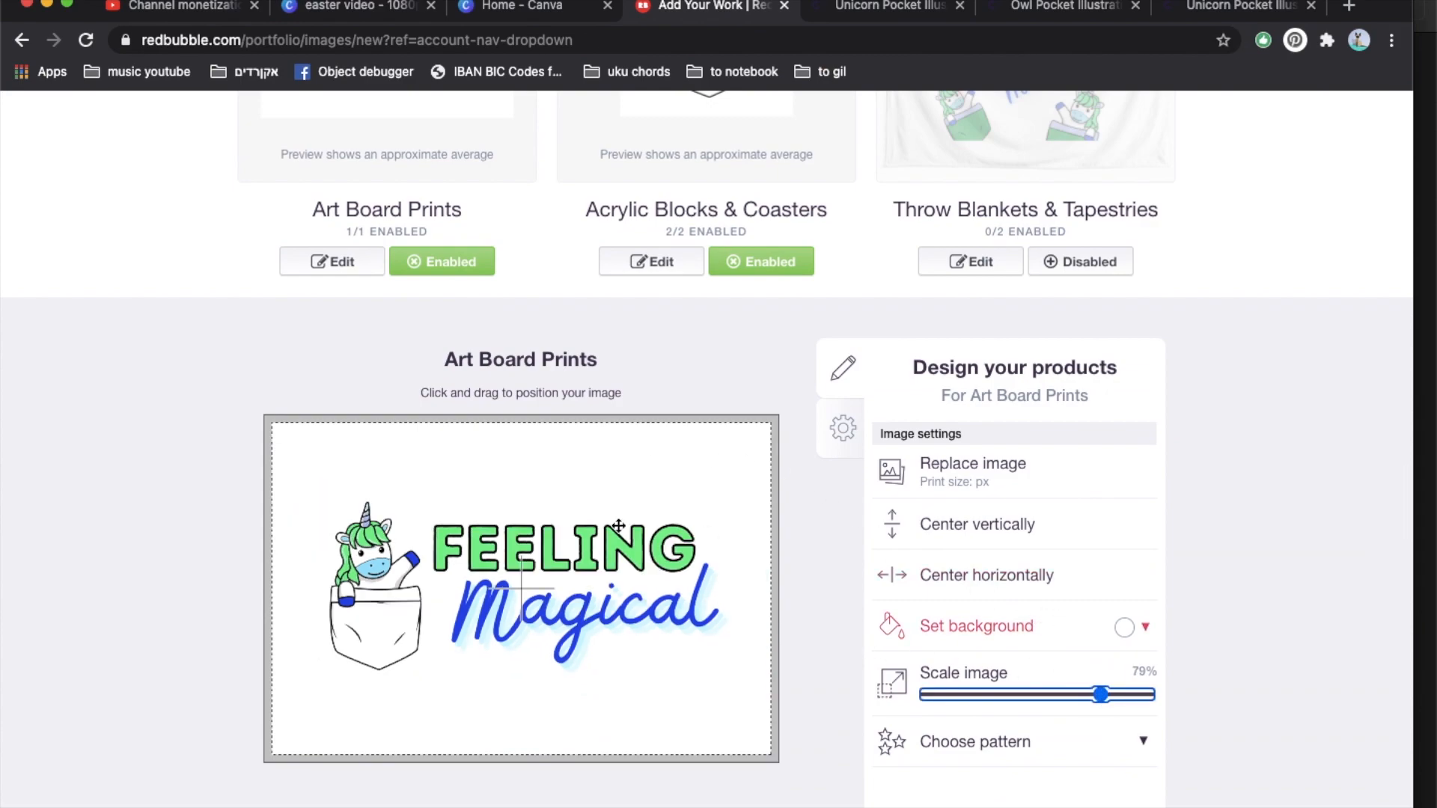
scroll(577, 526, up, 2)
scroll(577, 526, down, 3)
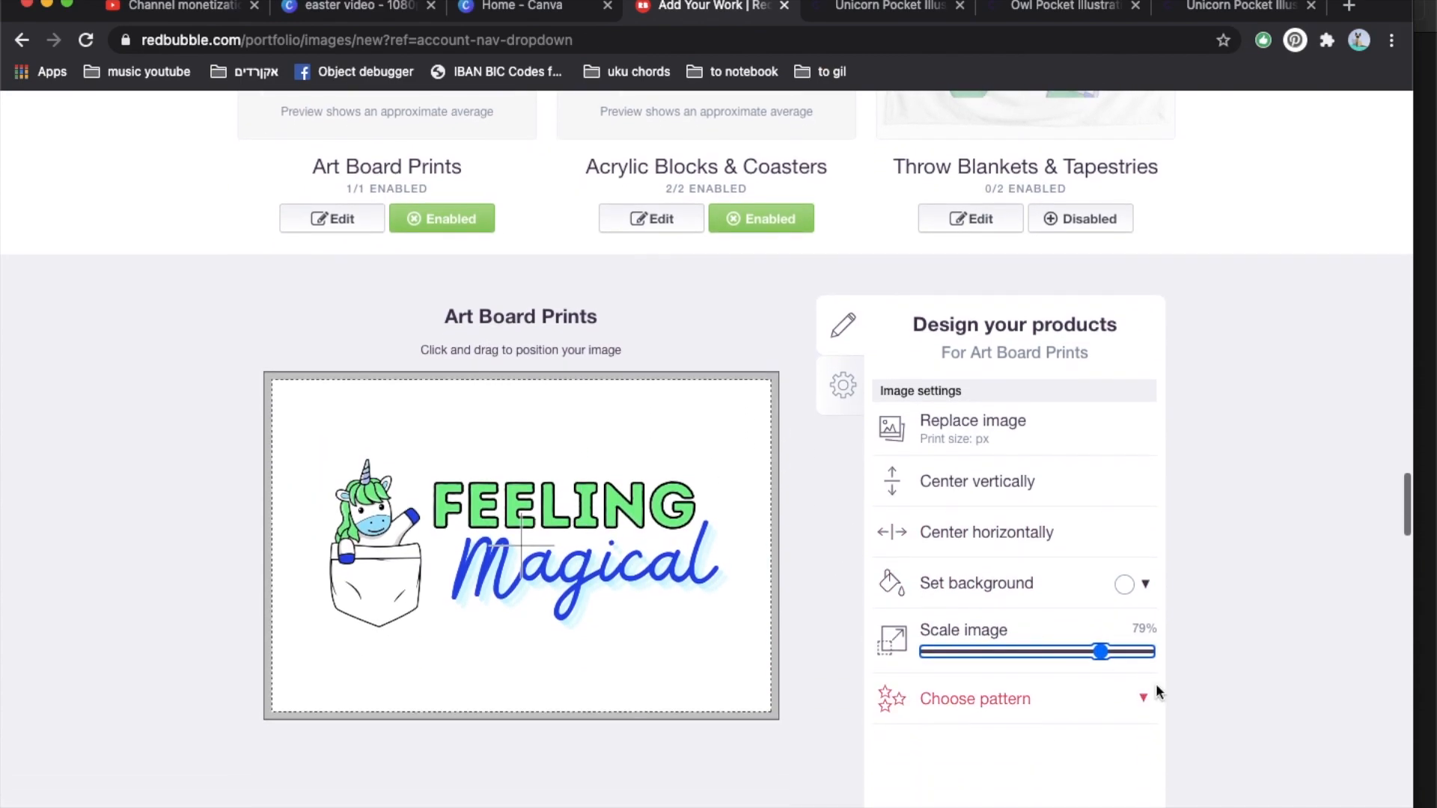
click(1118, 652)
scroll(683, 544, up, 5)
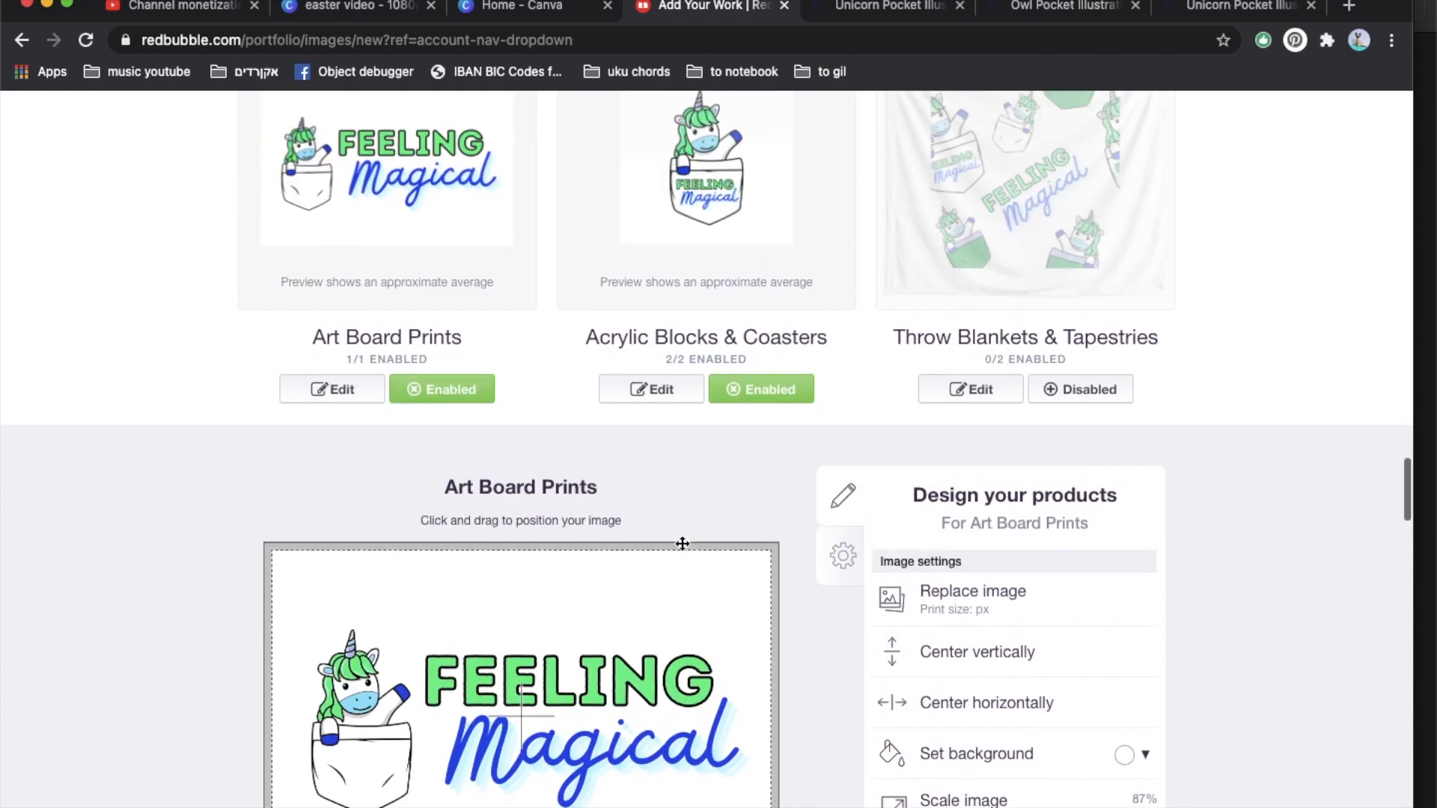
- Set the Acrylic Blocks & Coasters background to a dark plum color
click(792, 388)
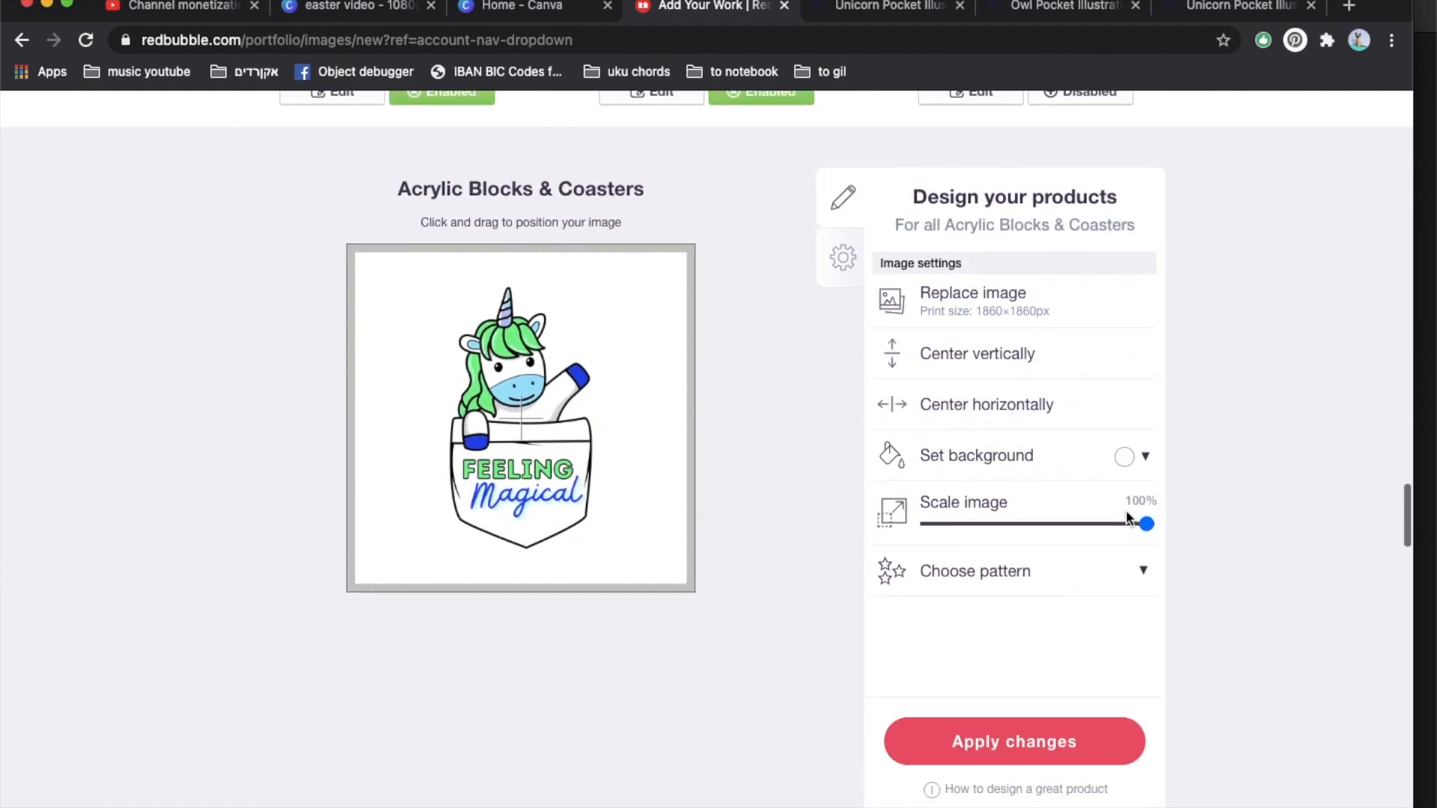
click(1129, 455)
click(1155, 489)
click(1194, 527)
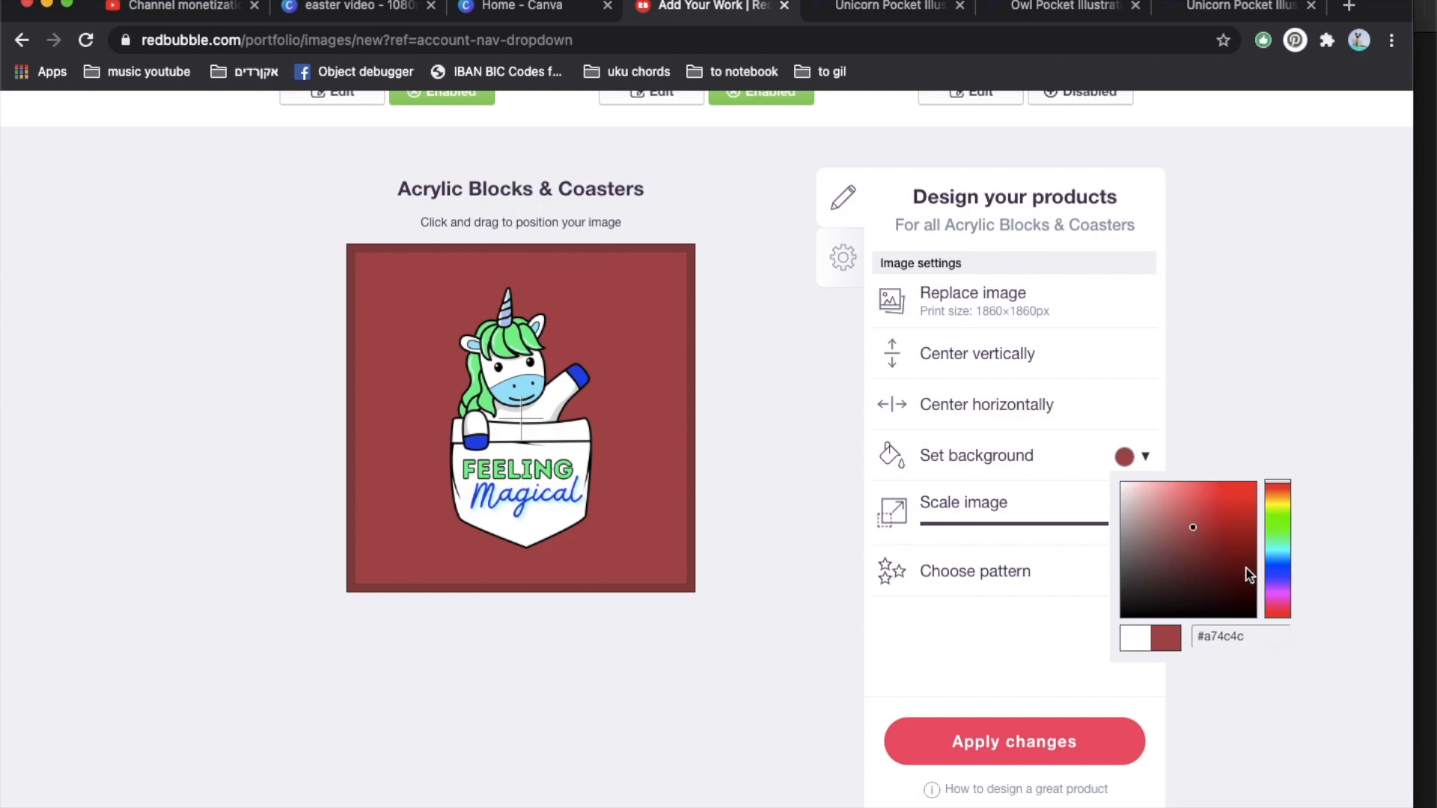
click(1280, 596)
click(1213, 555)
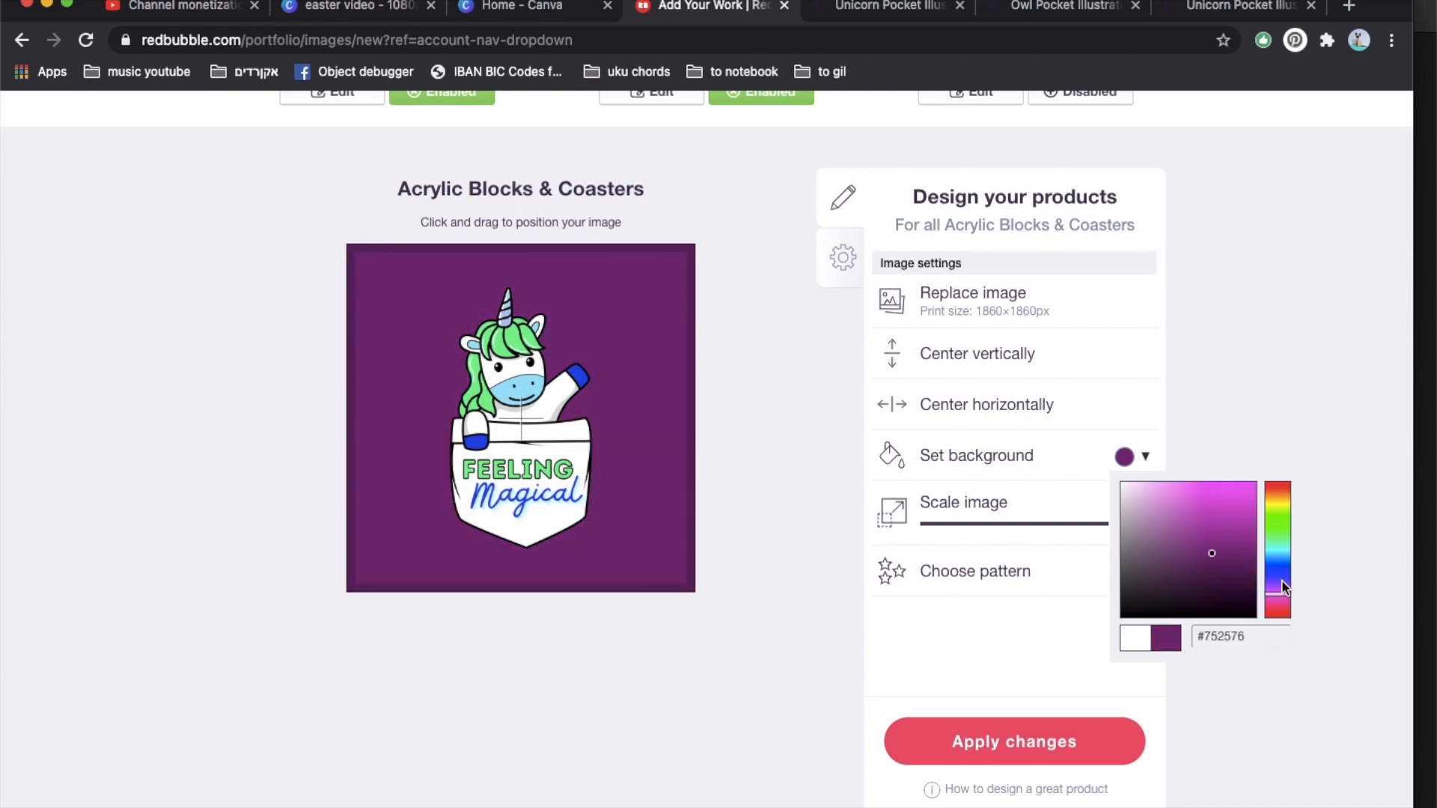
click(1280, 606)
scroll(810, 453, up, 5)
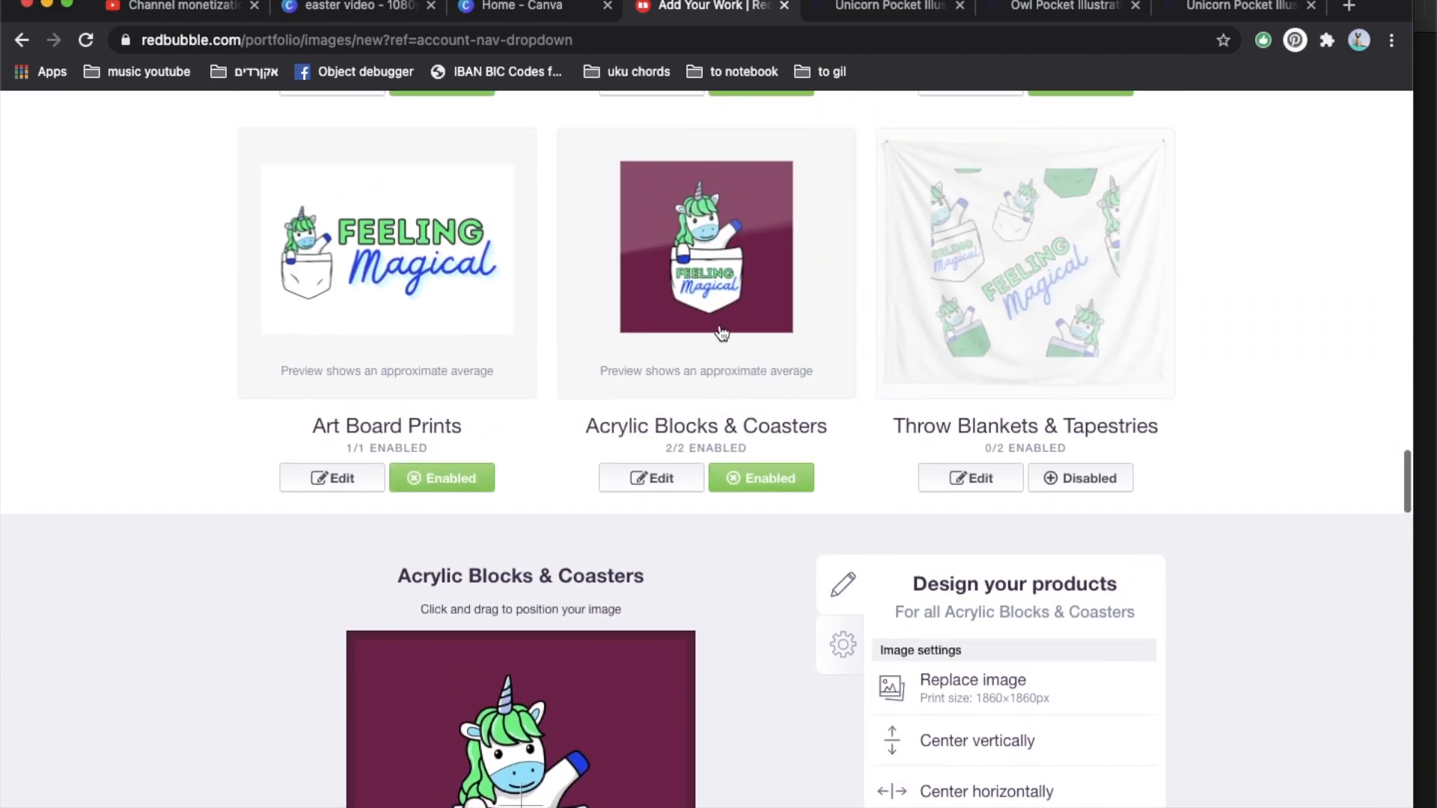
- Scale the Throw Blankets & Tapestries design to 49%, repeat it as a regular grid, and enable the product
click(946, 355)
scroll(947, 354, down, 4)
click(1033, 613)
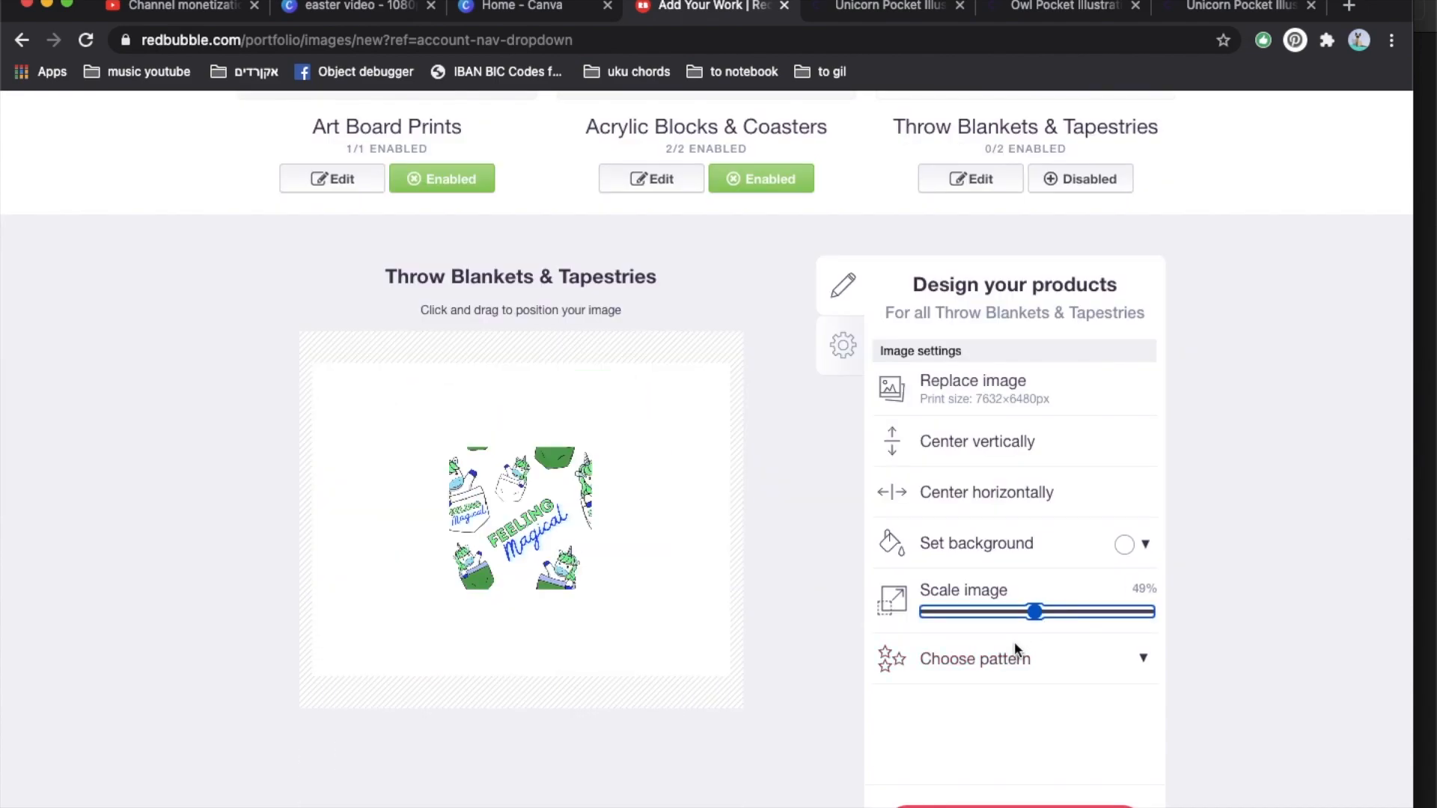
click(1003, 663)
click(1059, 698)
scroll(1062, 693, up, 5)
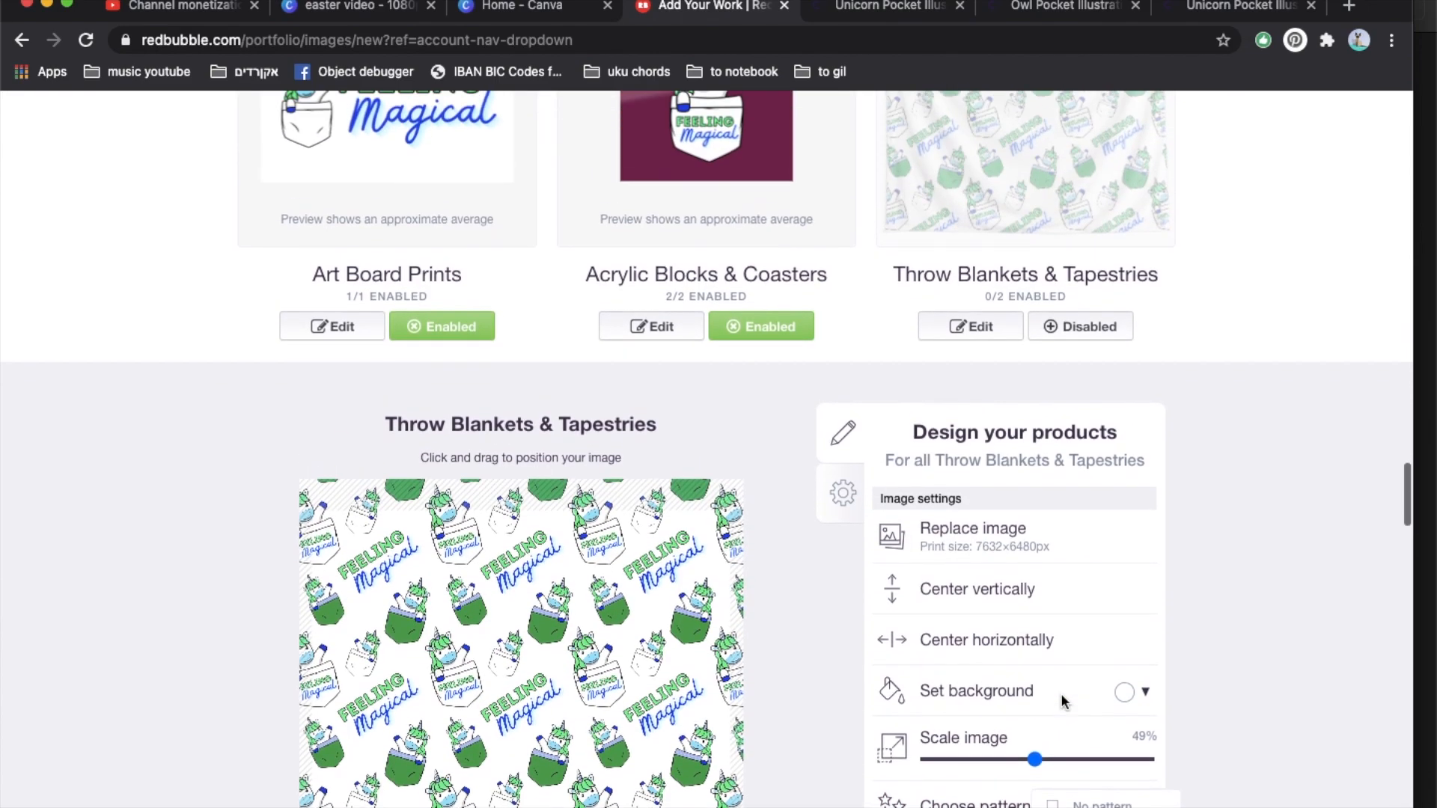
scroll(1062, 693, down, 4)
scroll(1061, 693, down, 2)
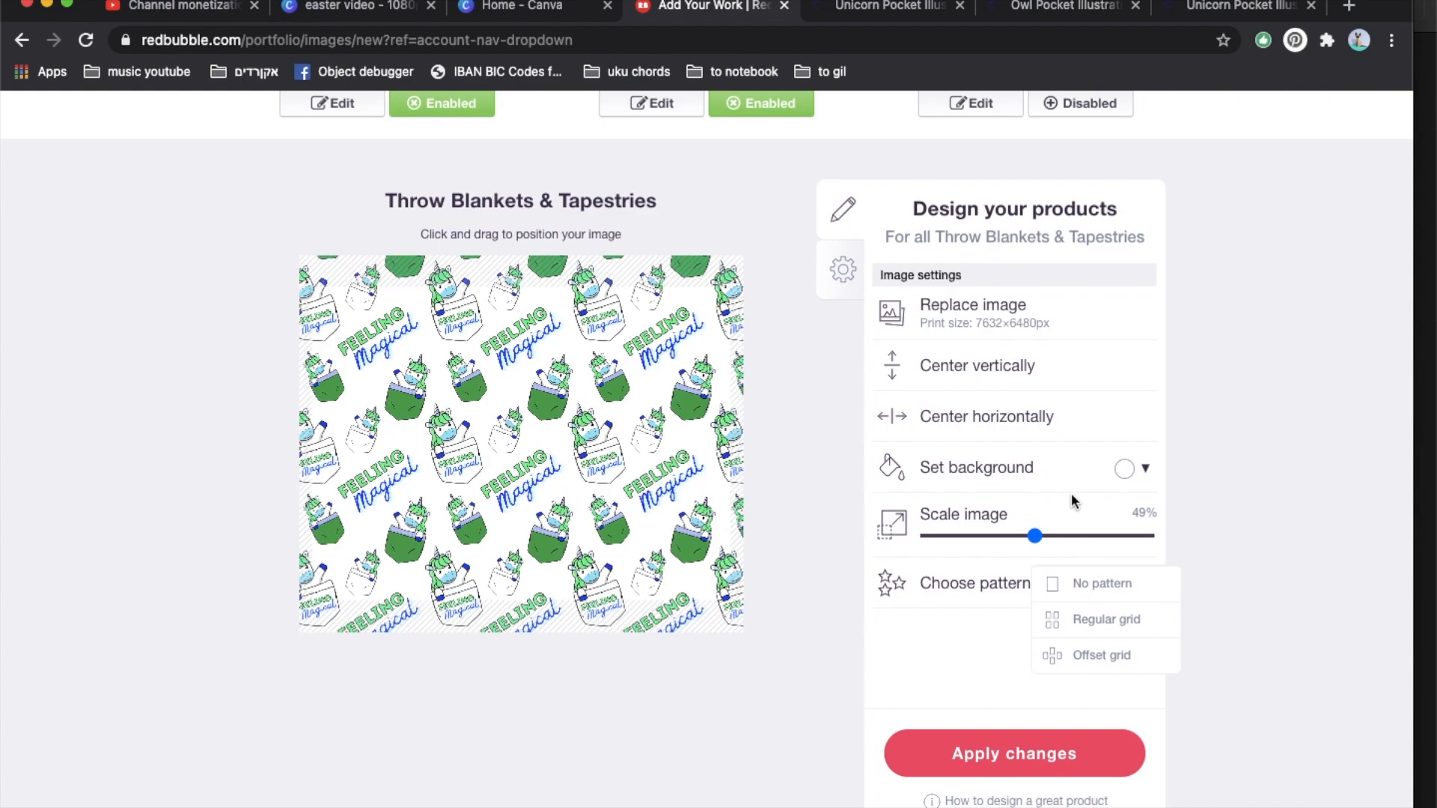
scroll(1071, 493, up, 8)
click(1081, 702)
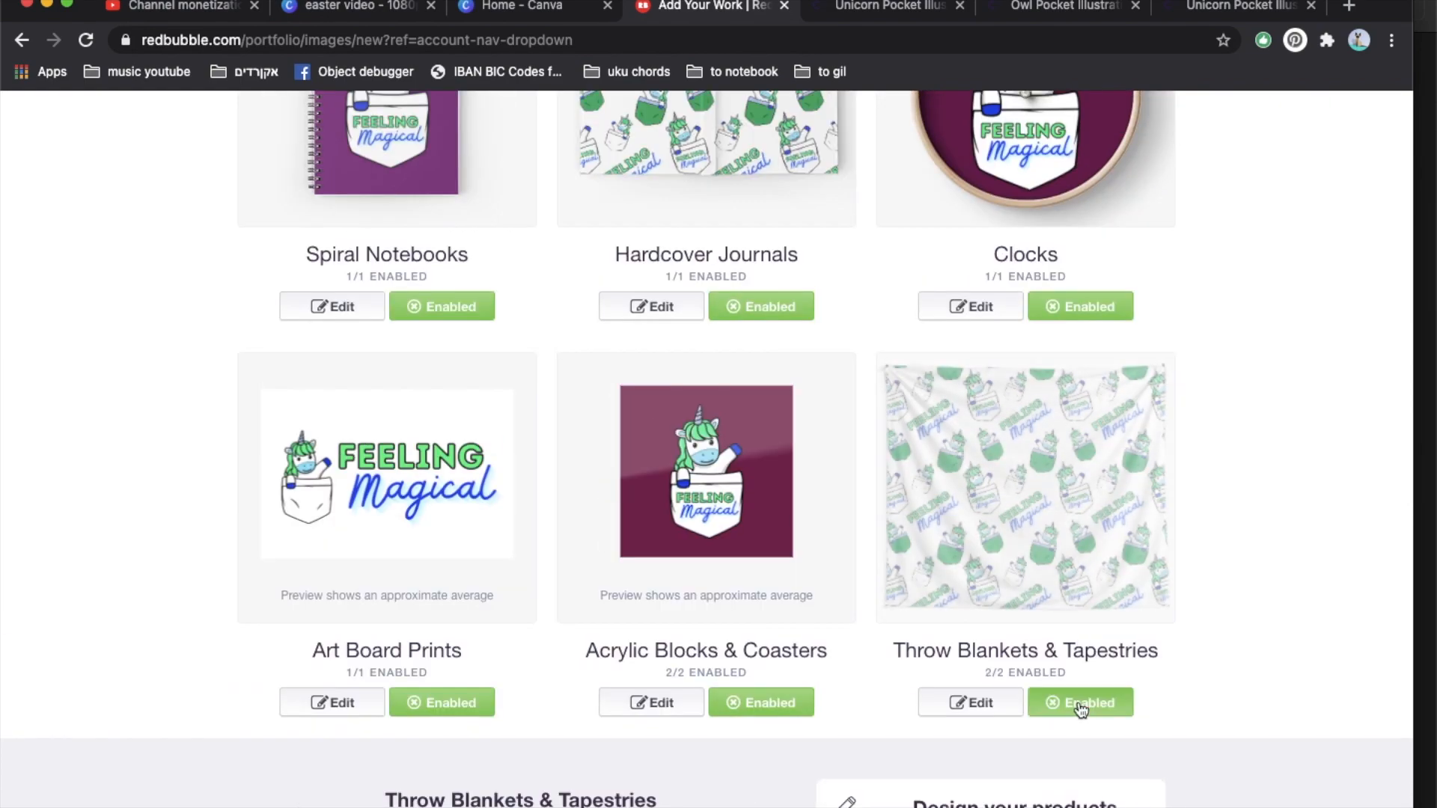
- Enable Bath Mats and shift the Feeling Magical design slightly down to center it visually on the mat
scroll(514, 442, down, 6)
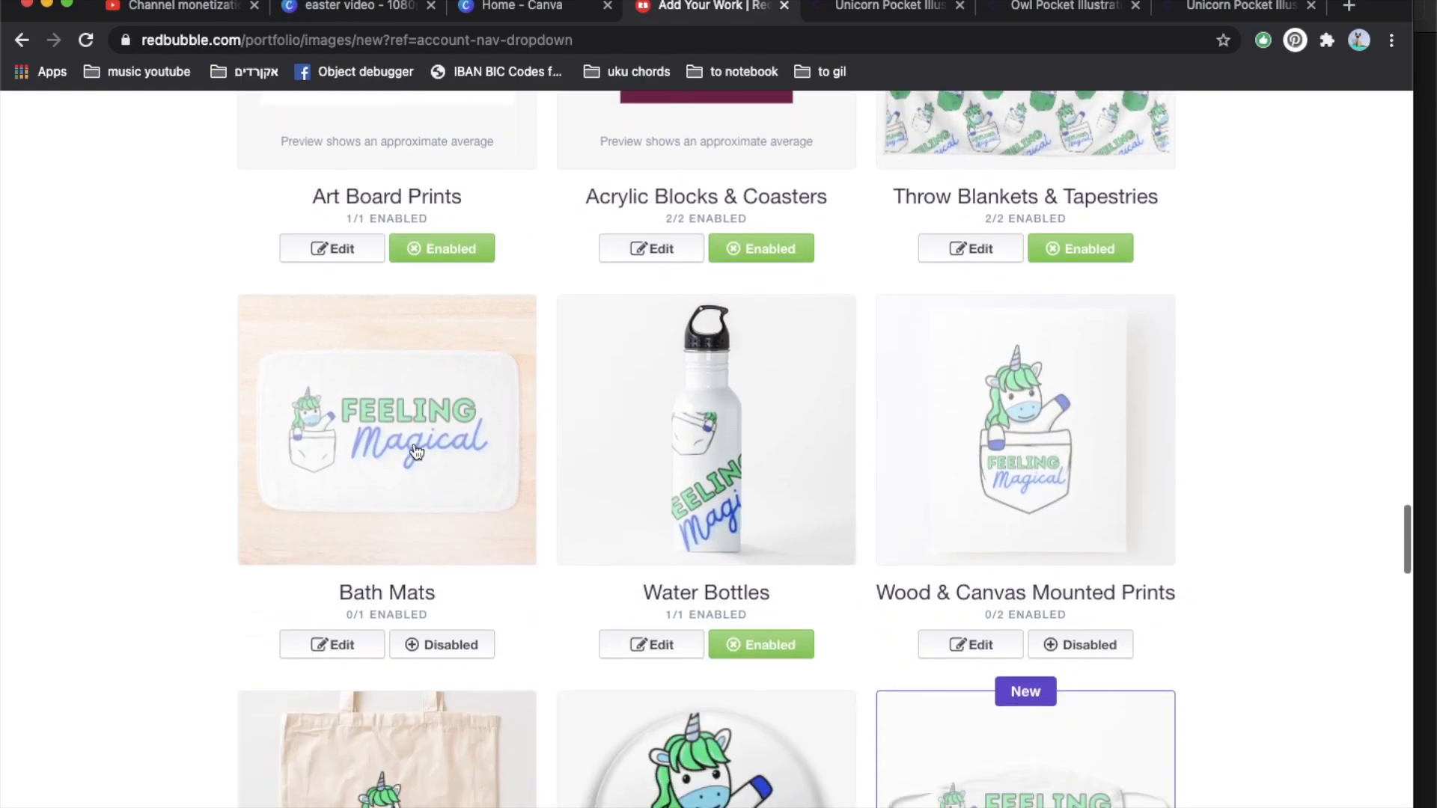
click(443, 648)
scroll(673, 591, down, 6)
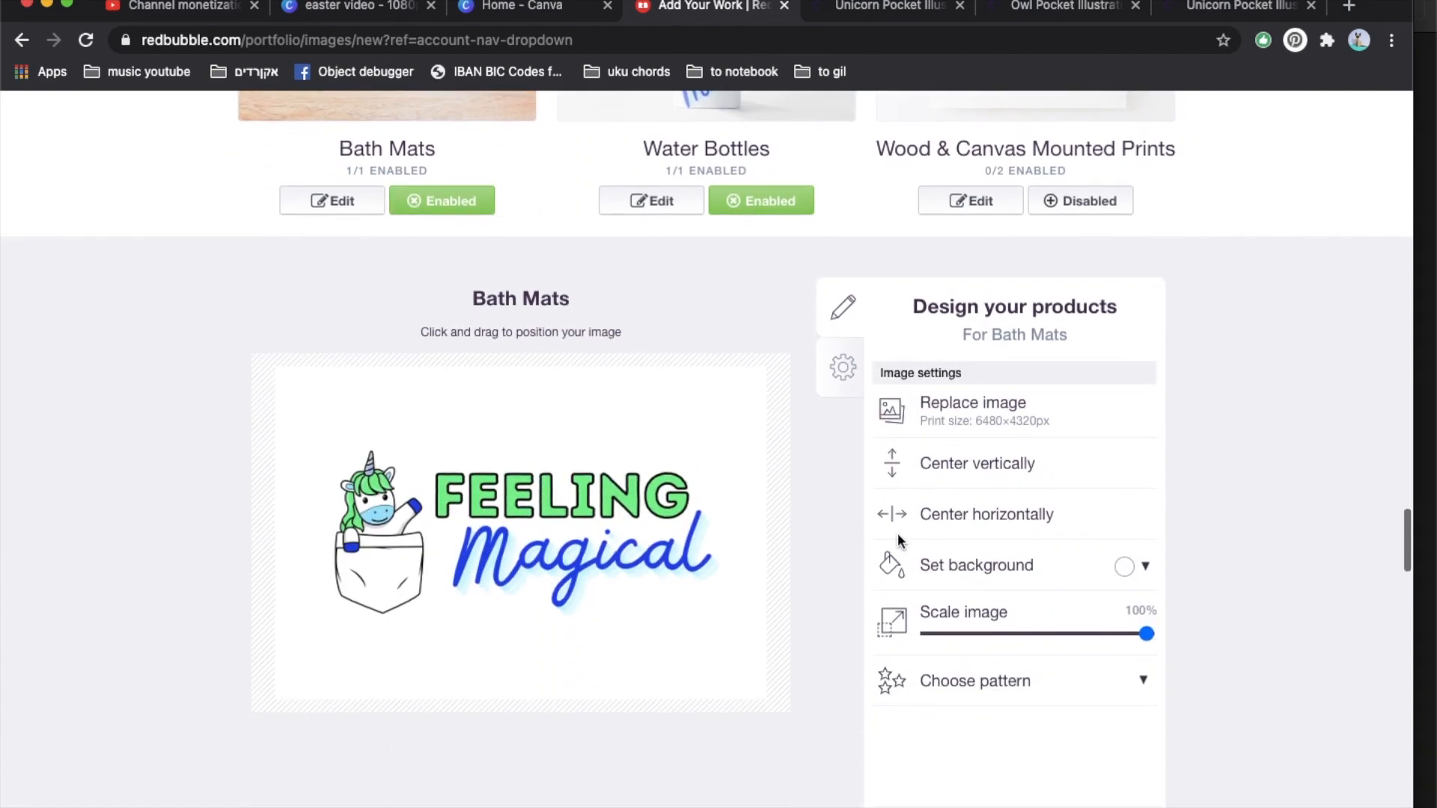
drag(641, 533, 643, 540)
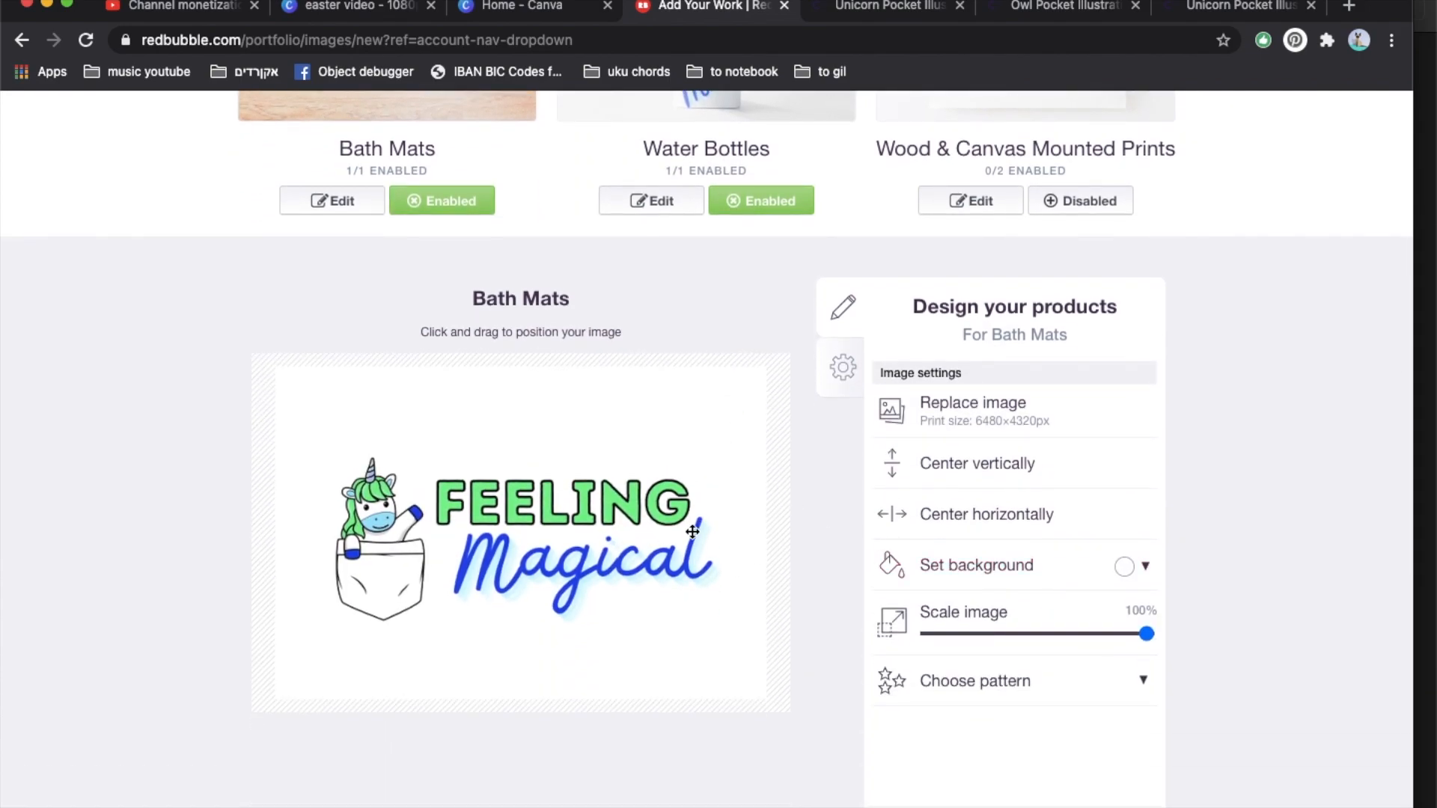
click(967, 460)
drag(537, 519, 537, 530)
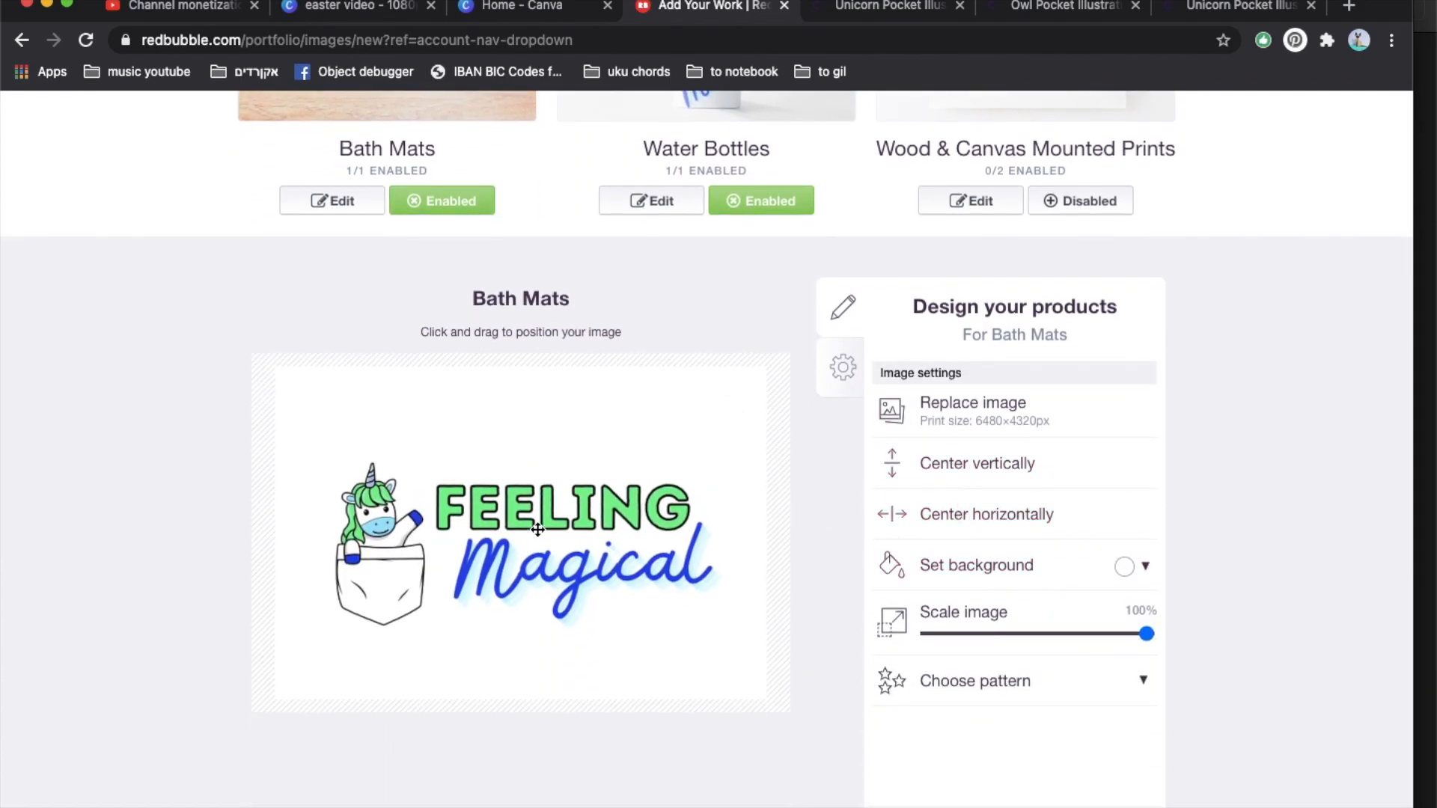
- Scale the Water Bottles design to 23% and repeat it as a regular grid
scroll(599, 494, up, 5)
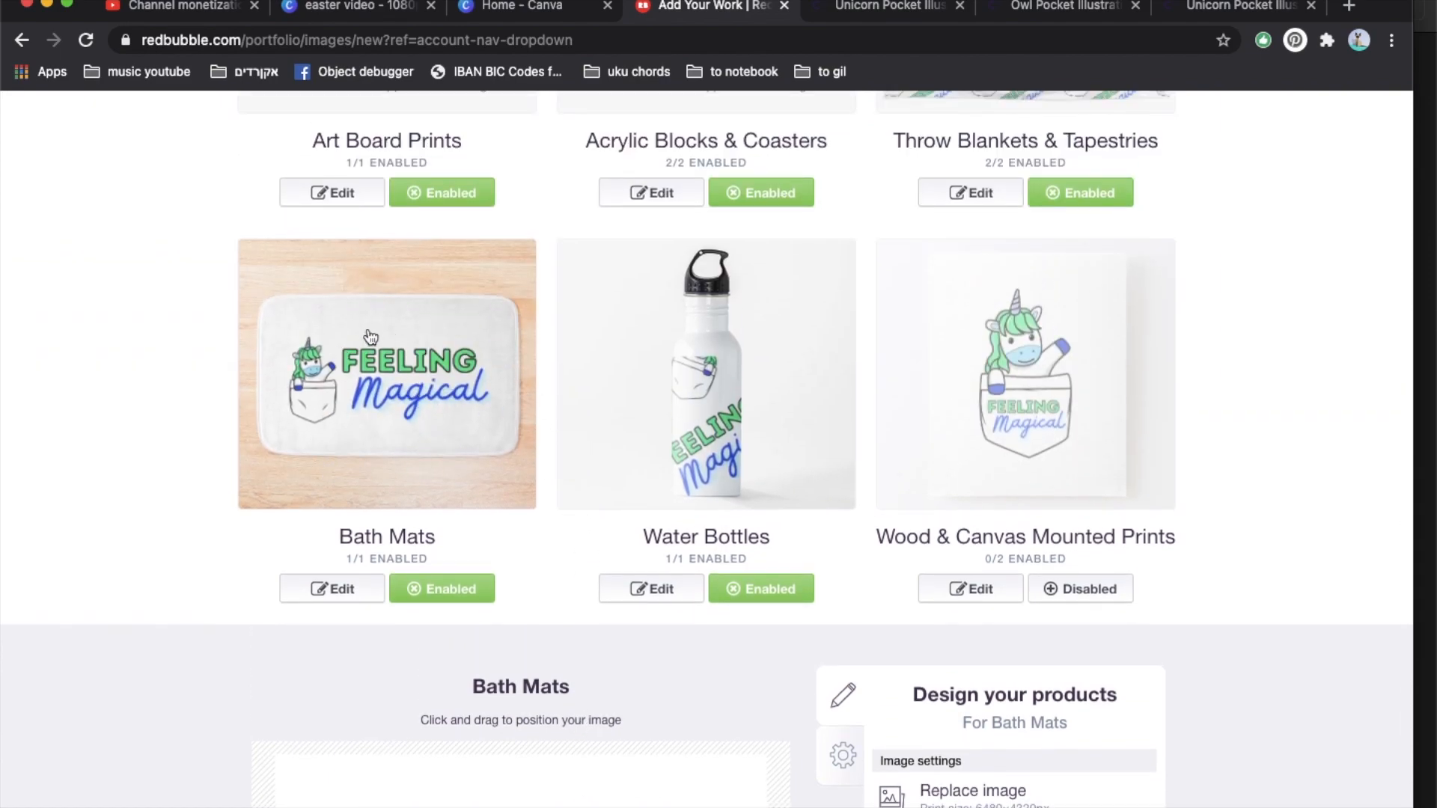
scroll(539, 439, up, 5)
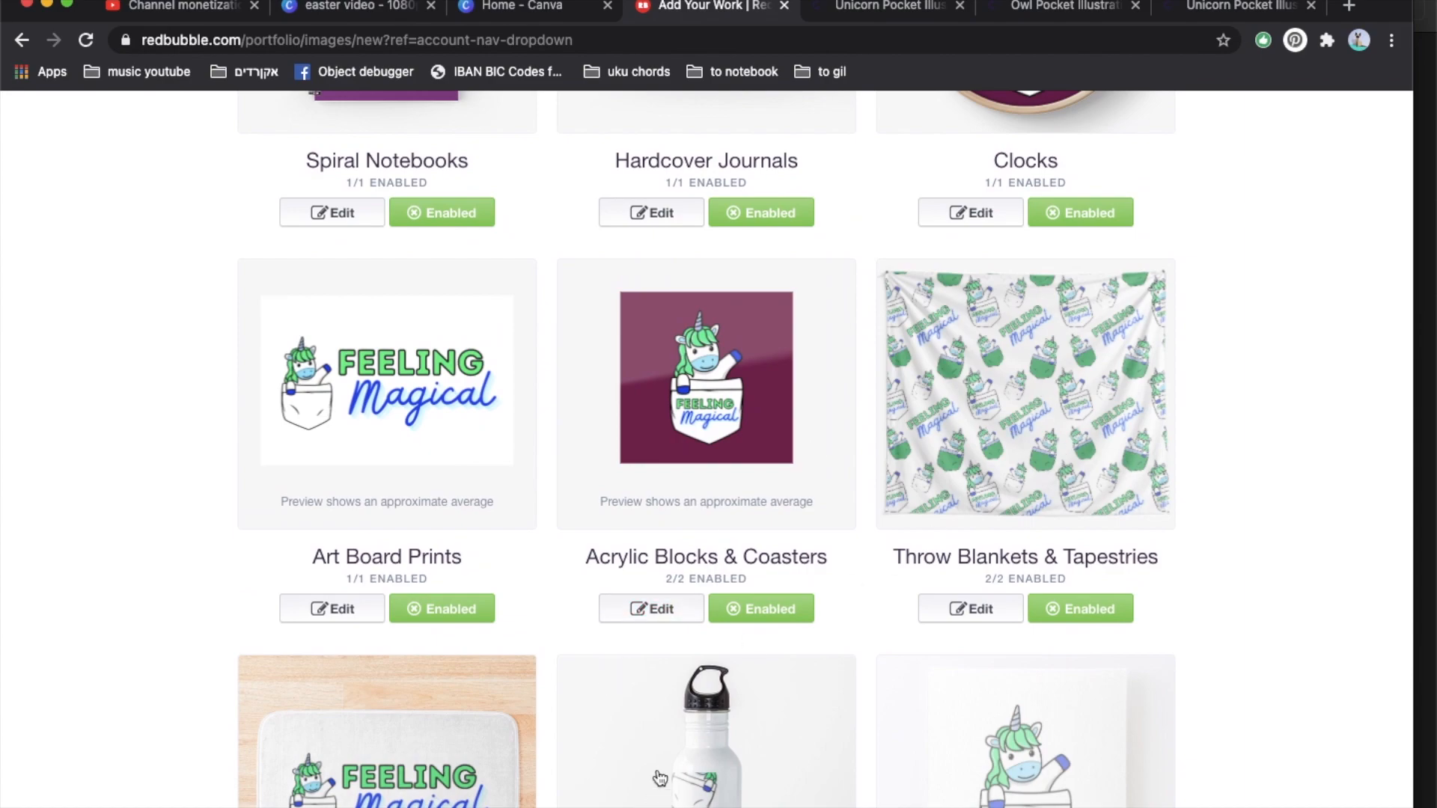
scroll(960, 159, down, 3)
click(709, 451)
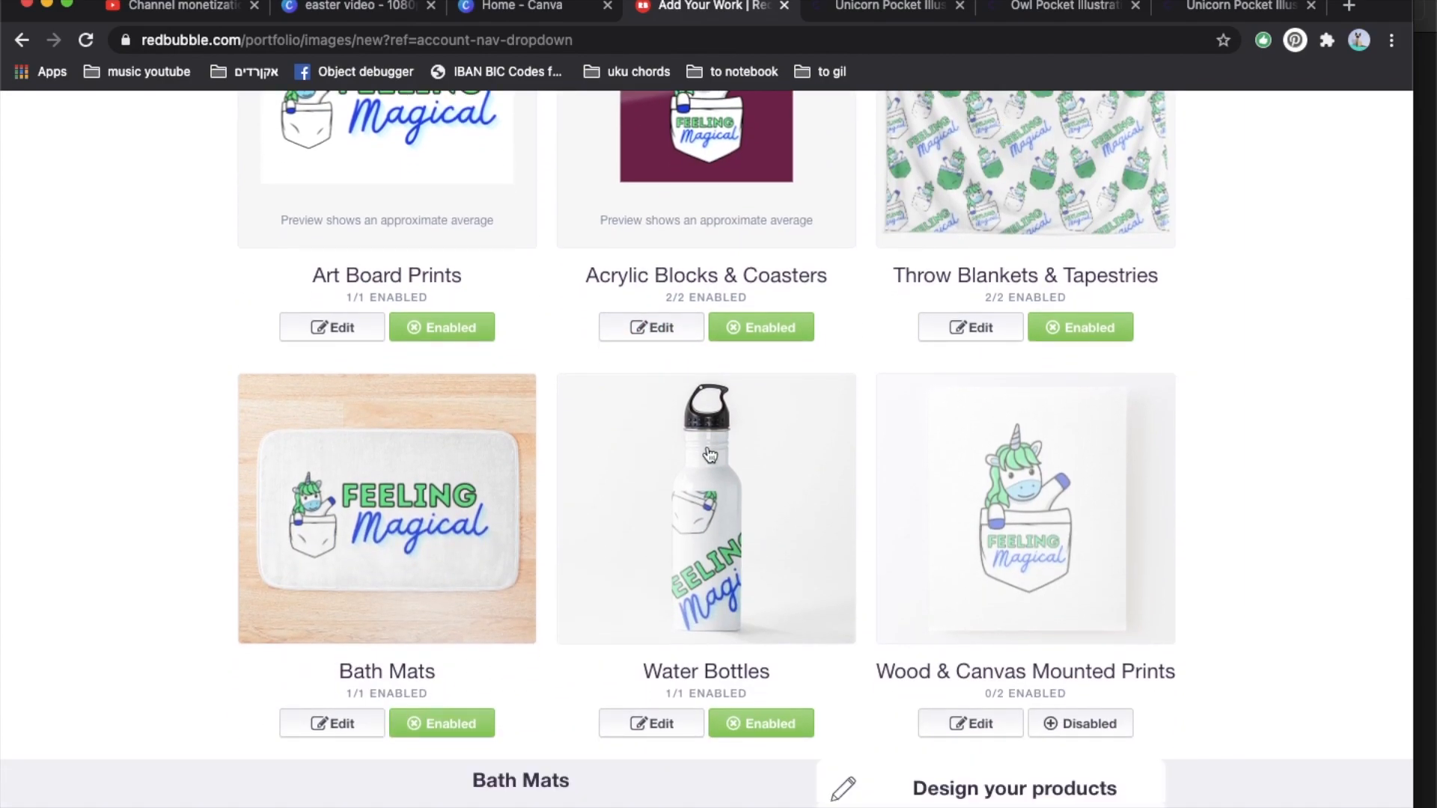
click(977, 509)
click(991, 554)
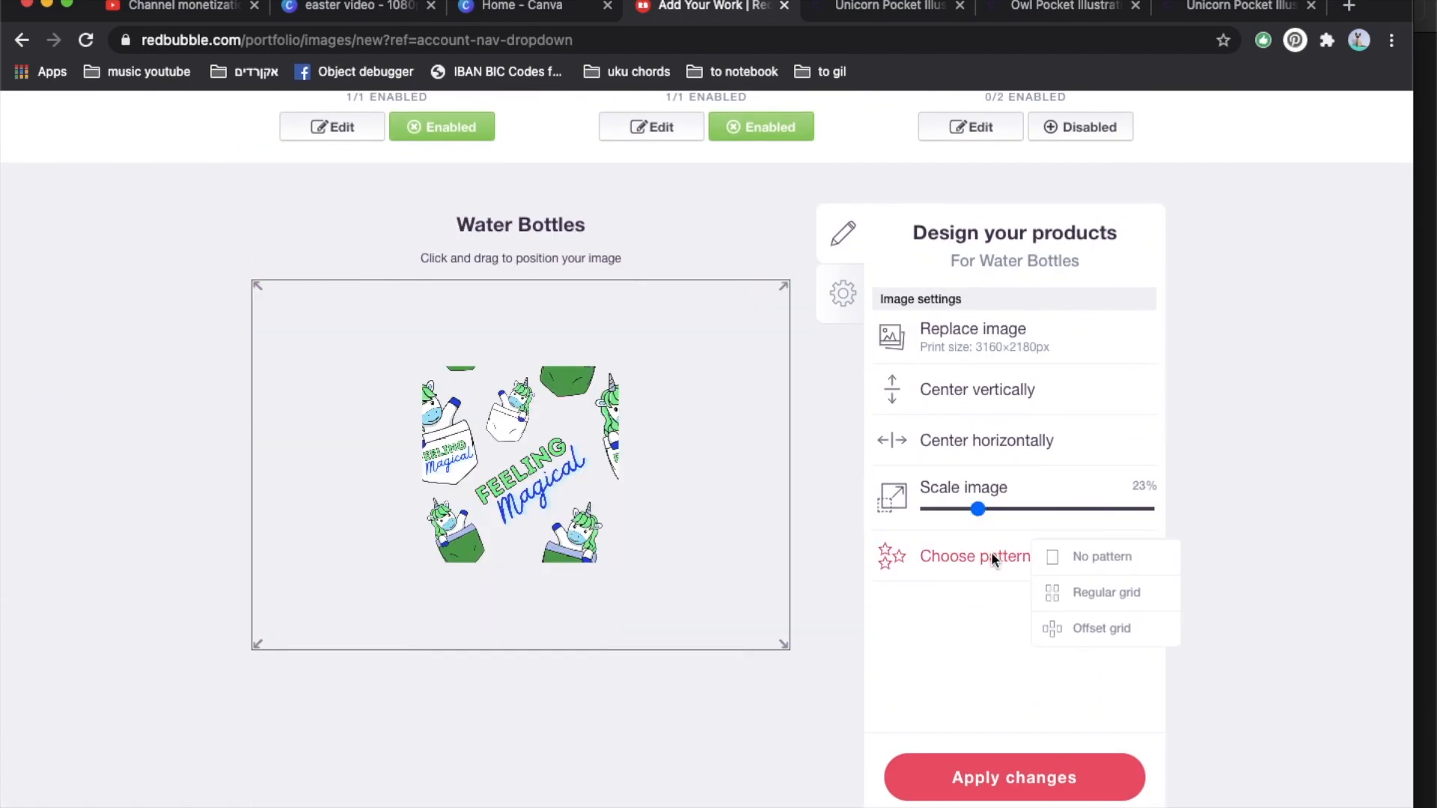
click(1059, 592)
scroll(744, 490, up, 4)
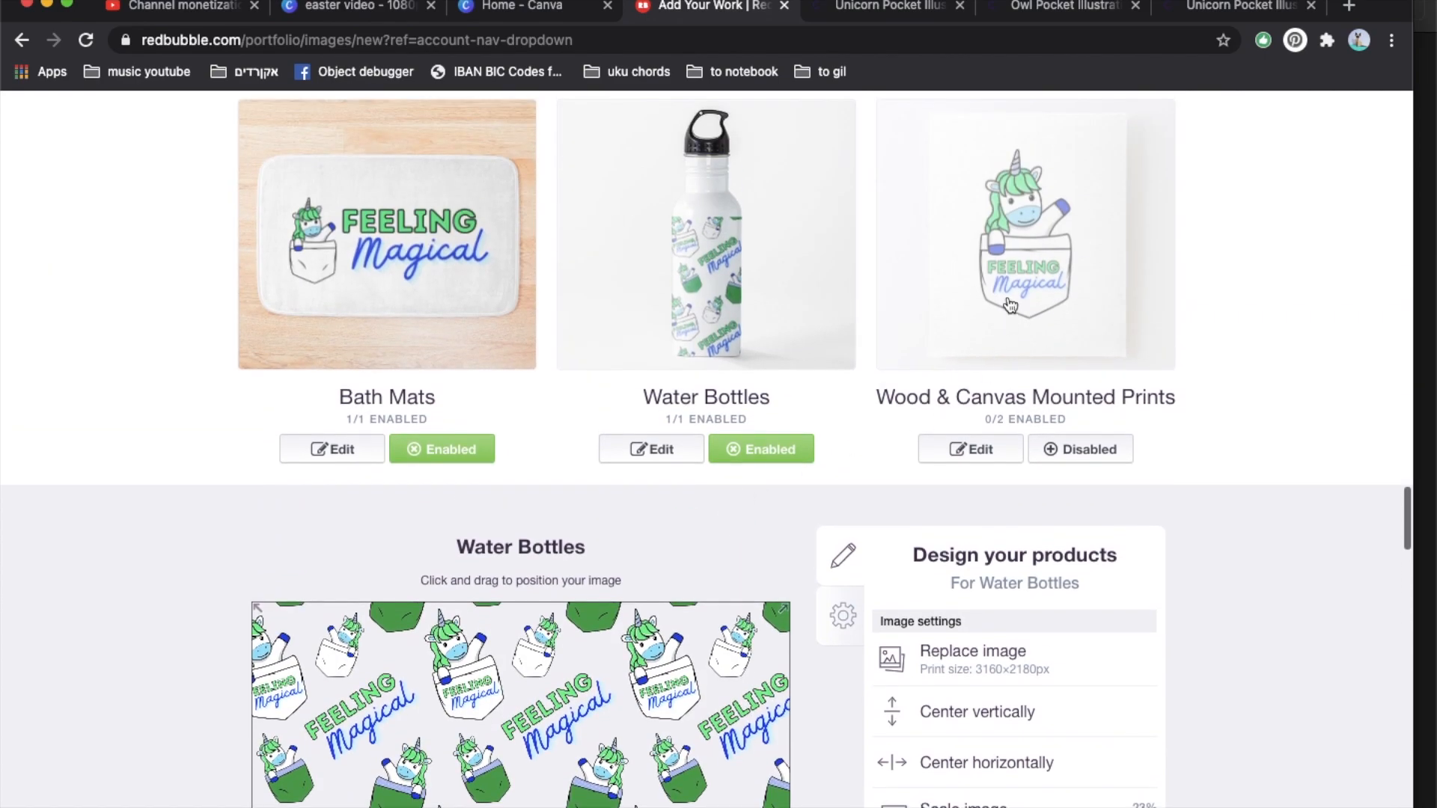
- Enable Wood & Canvas Mounted Prints and set their background to a dark plum color
click(1100, 434)
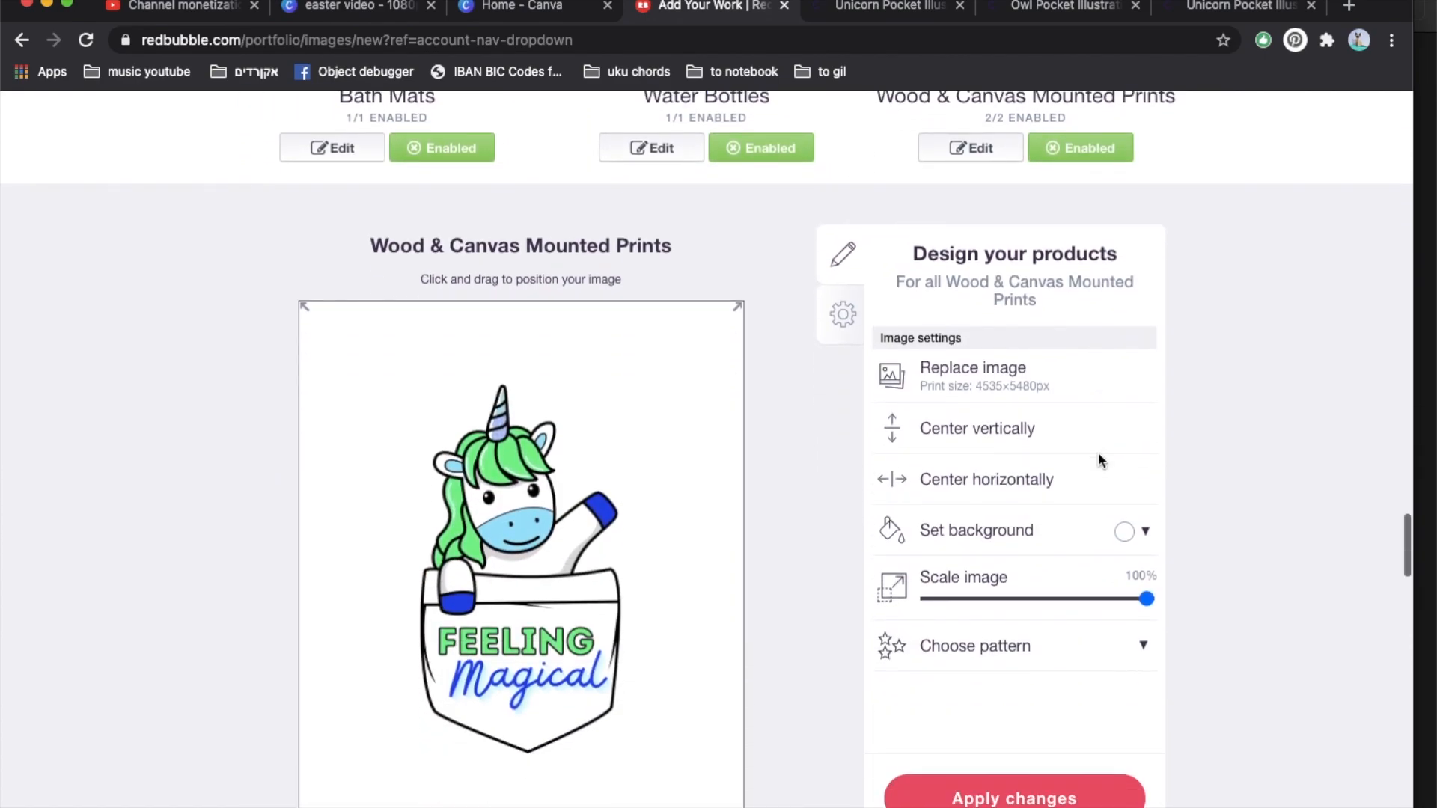
click(1125, 531)
click(1179, 597)
click(1204, 638)
drag(1283, 669, 1281, 690)
scroll(1179, 478, up, 5)
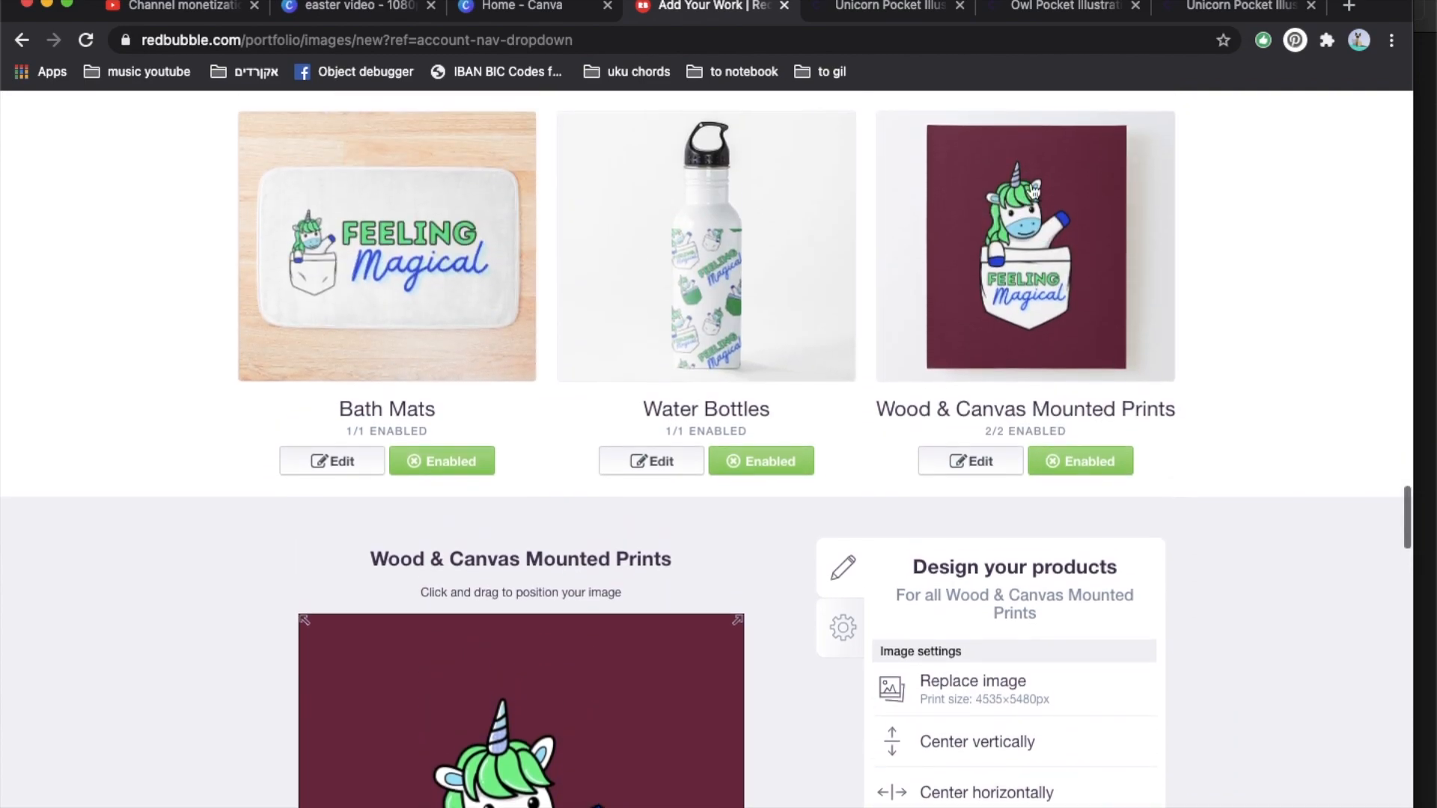
click(1006, 269)
- Enlarge the Feeling Magical design on Cotton Tote Bags to 69%
scroll(539, 407, down, 3)
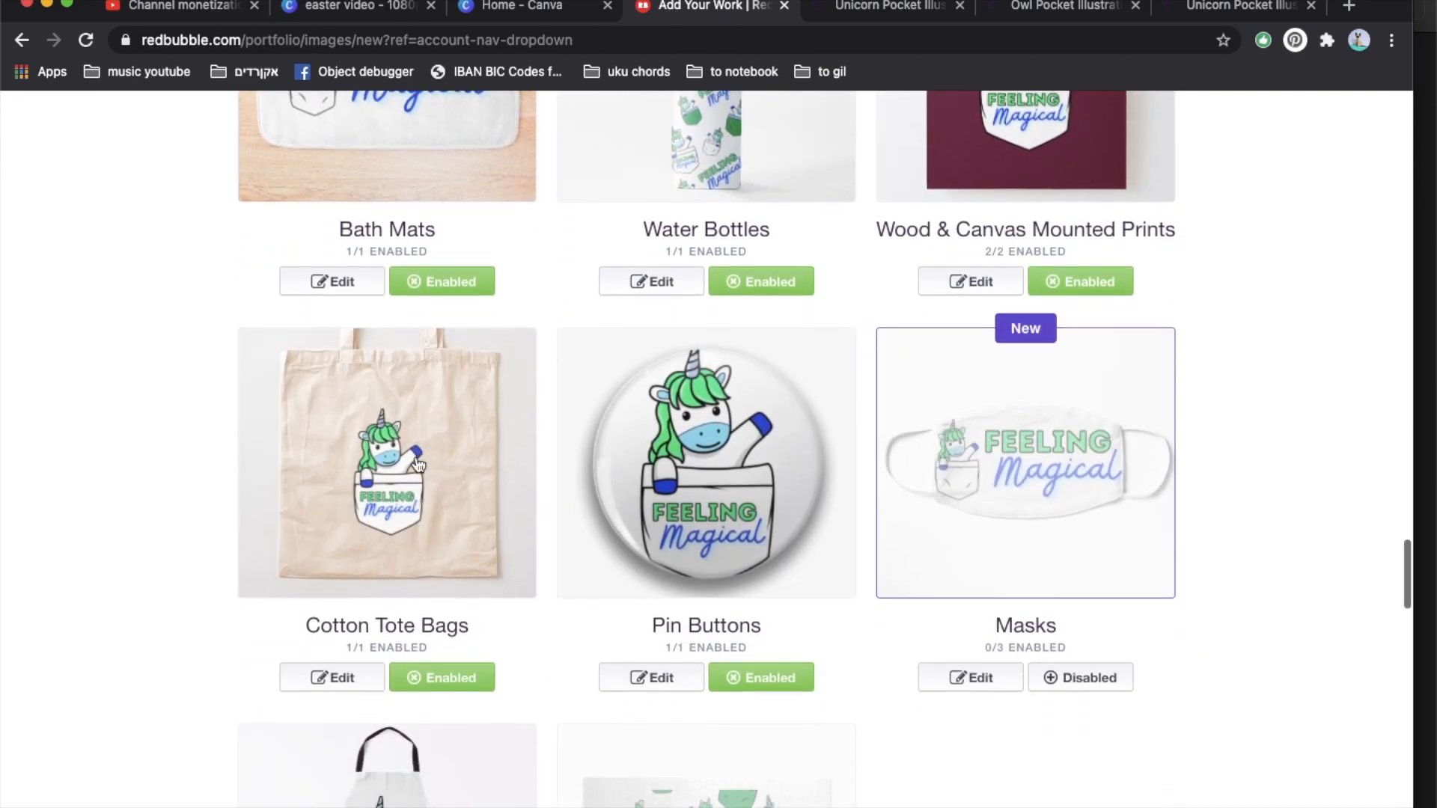
click(418, 466)
scroll(418, 466, down, 6)
click(1047, 572)
drag(1049, 574, 1078, 570)
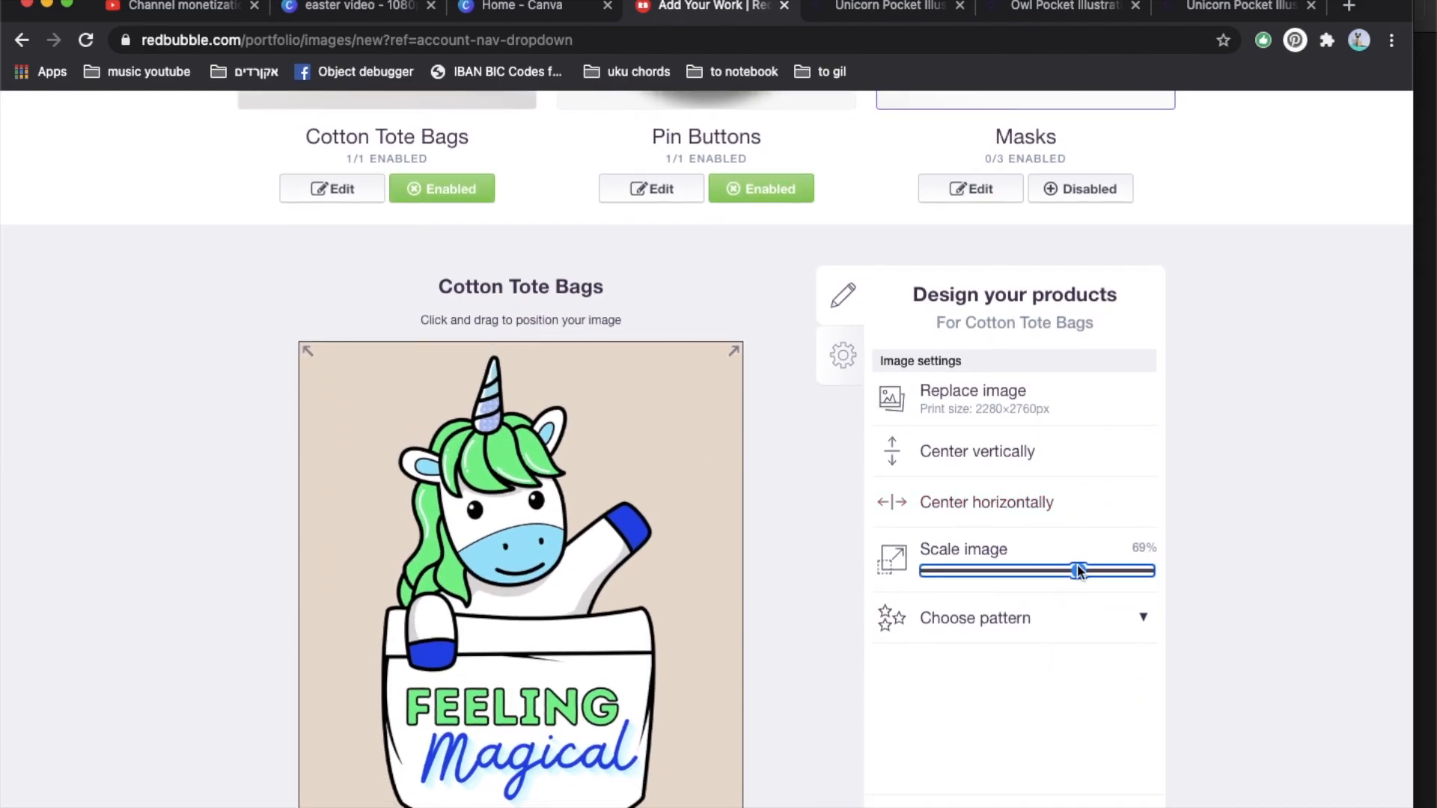
scroll(725, 437, down, 2)
scroll(724, 434, up, 7)
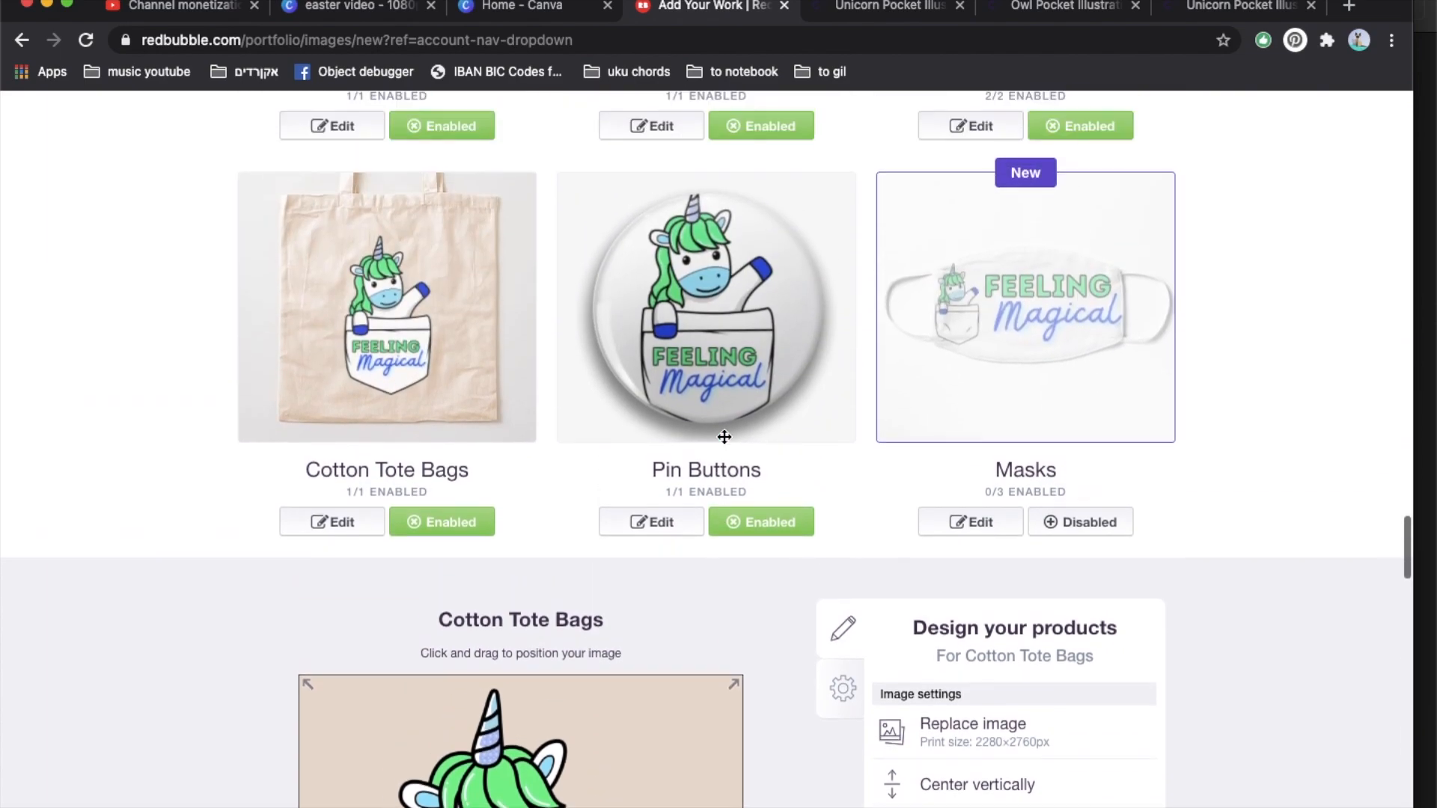
- Reduce the Pin Buttons design to 14% so the whole unicorn fits on the round face
click(707, 367)
scroll(1052, 566, down, 6)
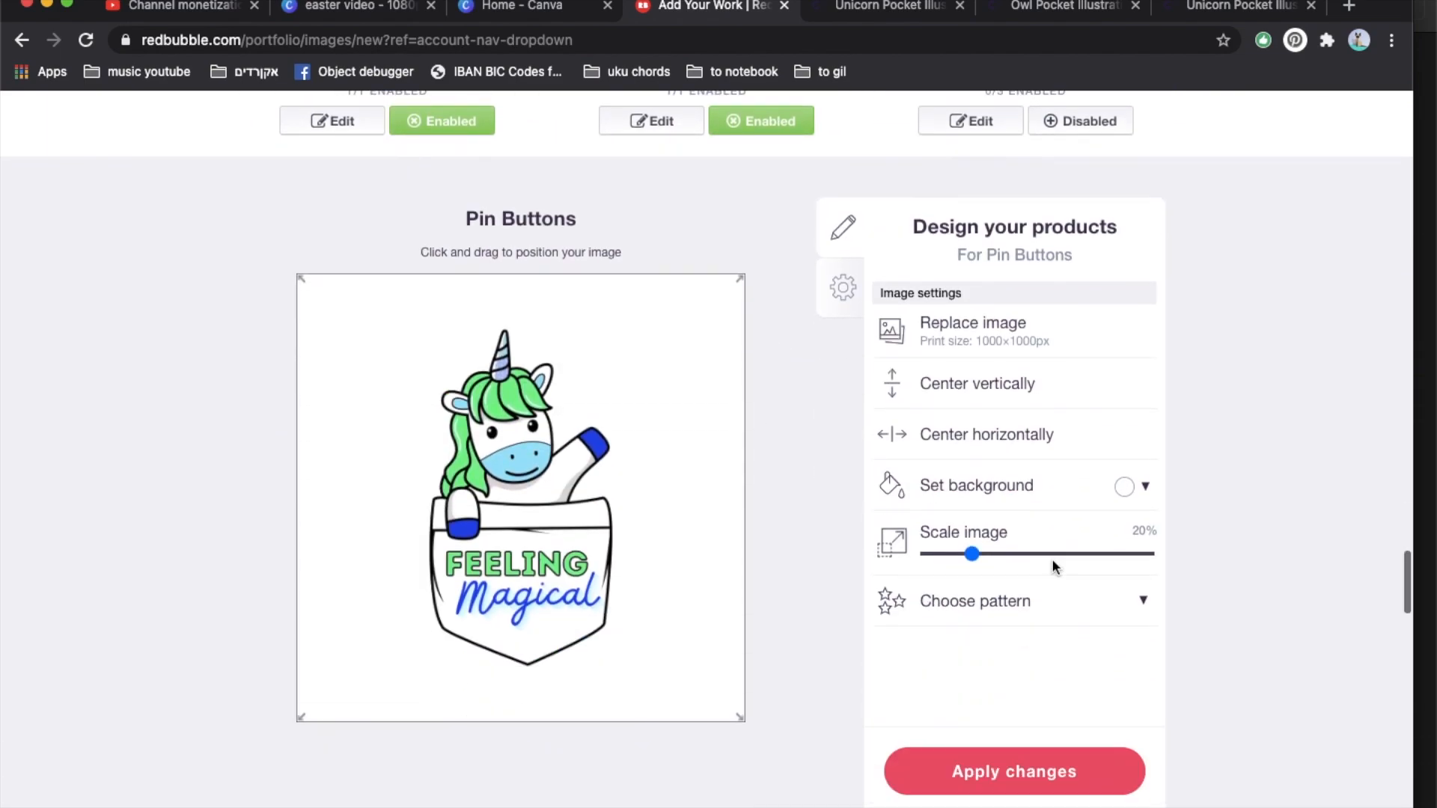
drag(971, 554, 959, 554)
scroll(775, 524, up, 3)
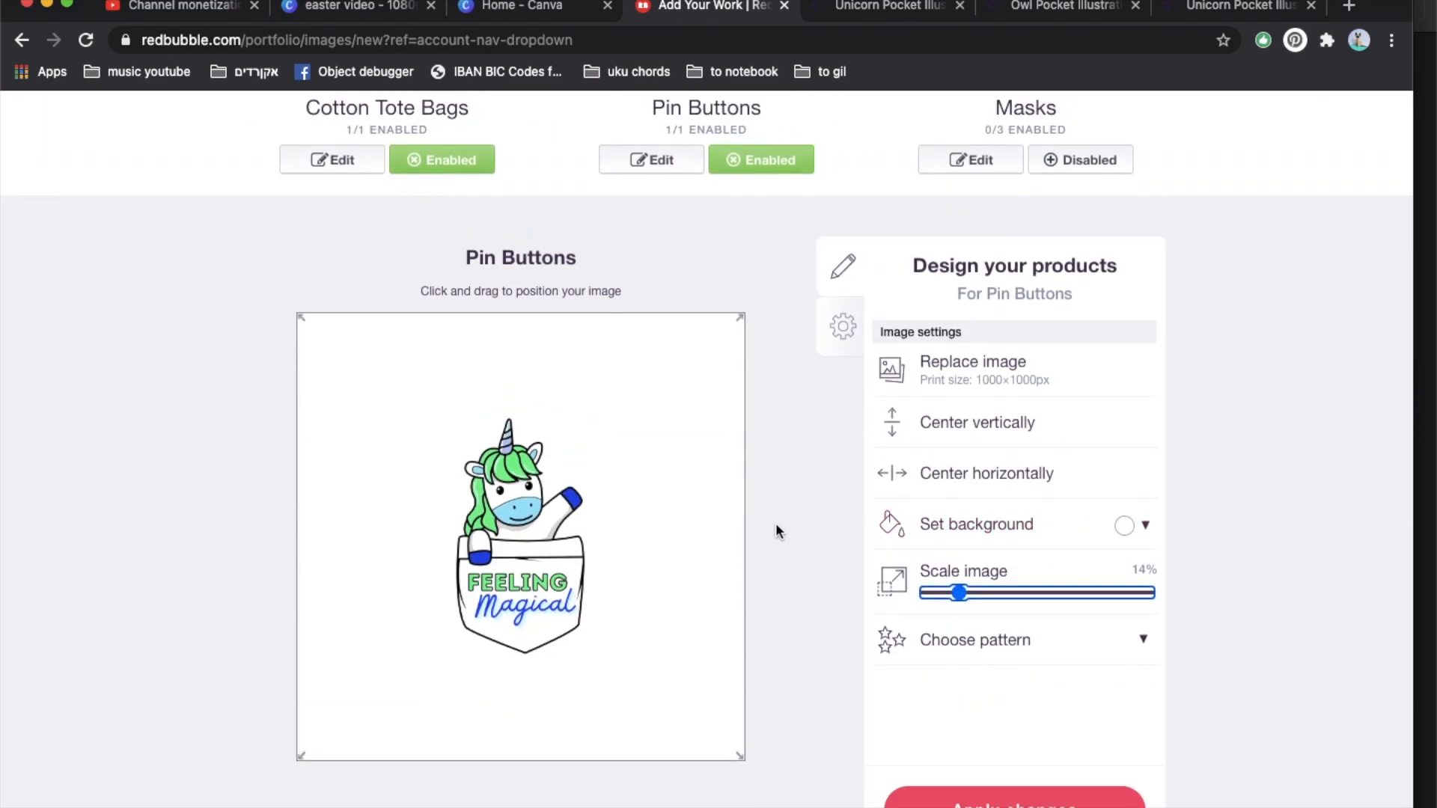
- Set the Pin Buttons background to the purple #9a3a8f
click(1125, 649)
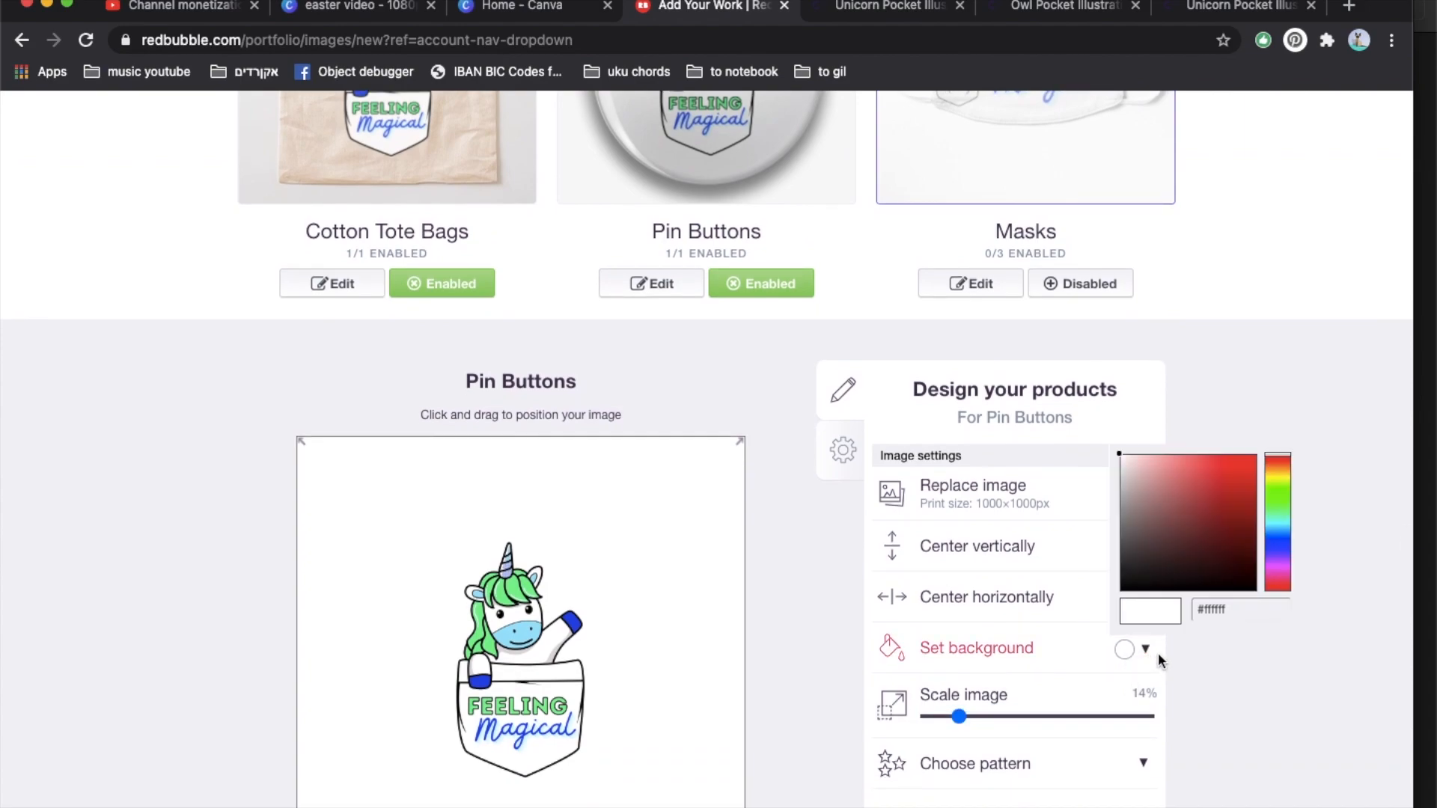
click(1192, 546)
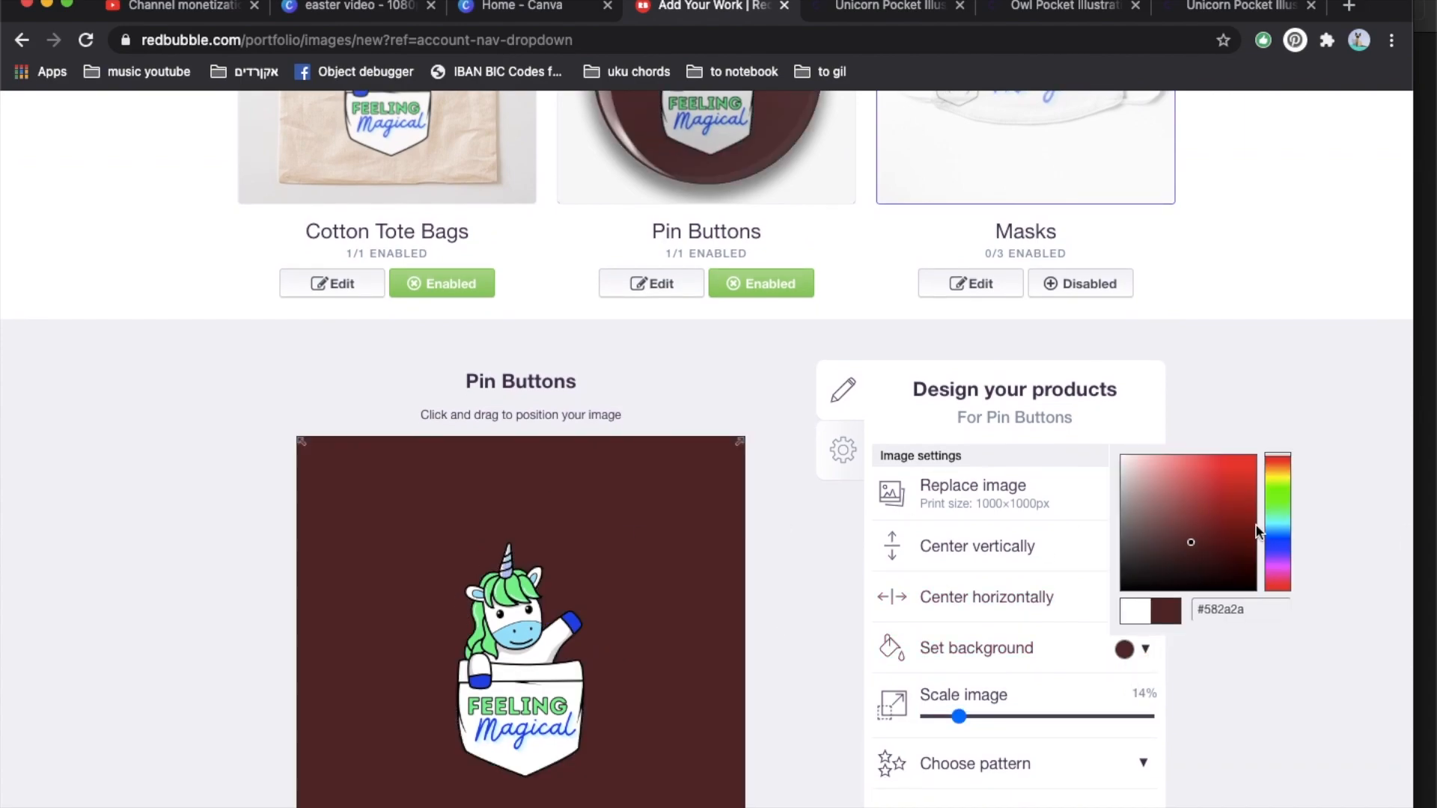
click(1279, 573)
click(1211, 516)
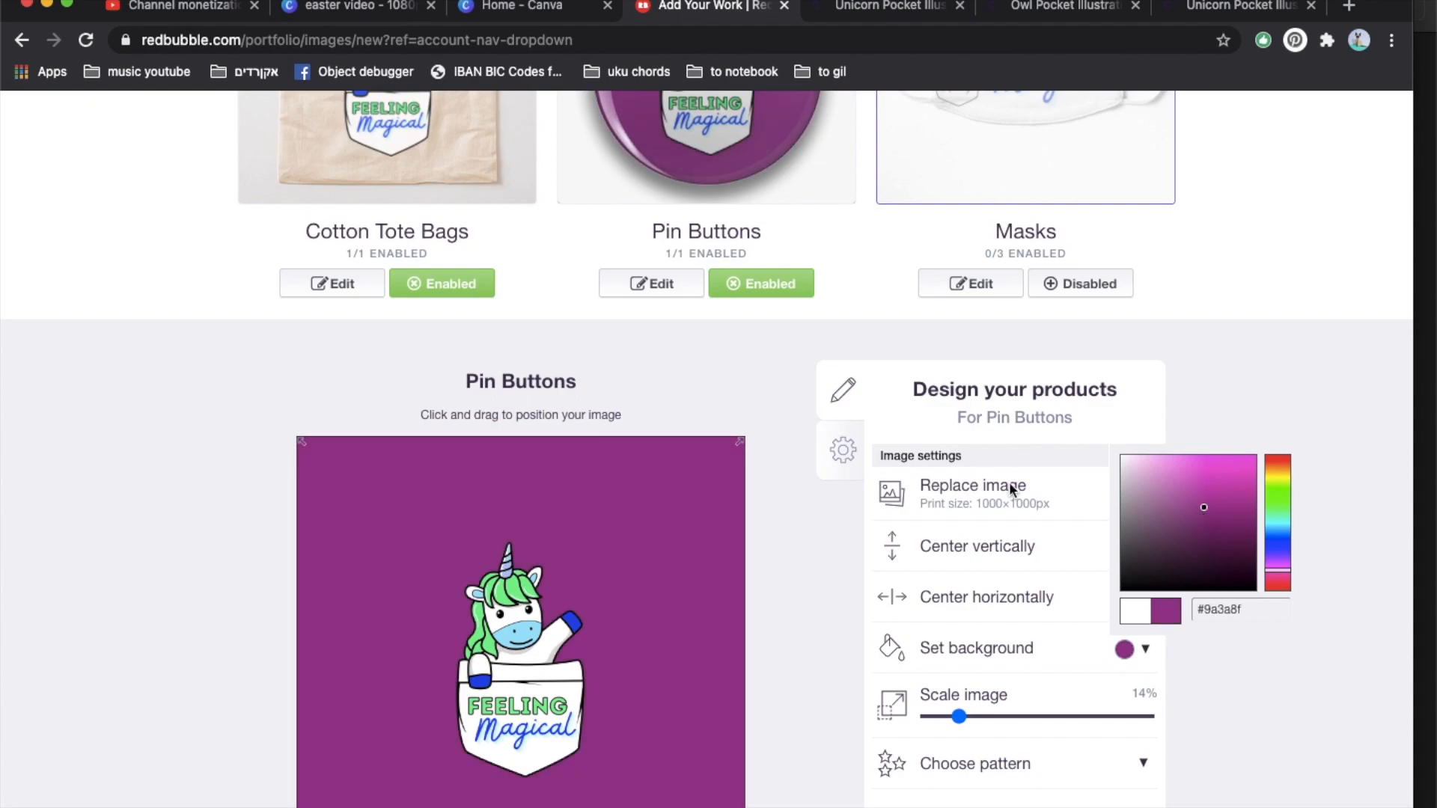
scroll(877, 479, up, 4)
- Enable Masks, reduce their design to 38%, and center it horizontally and vertically
click(1057, 404)
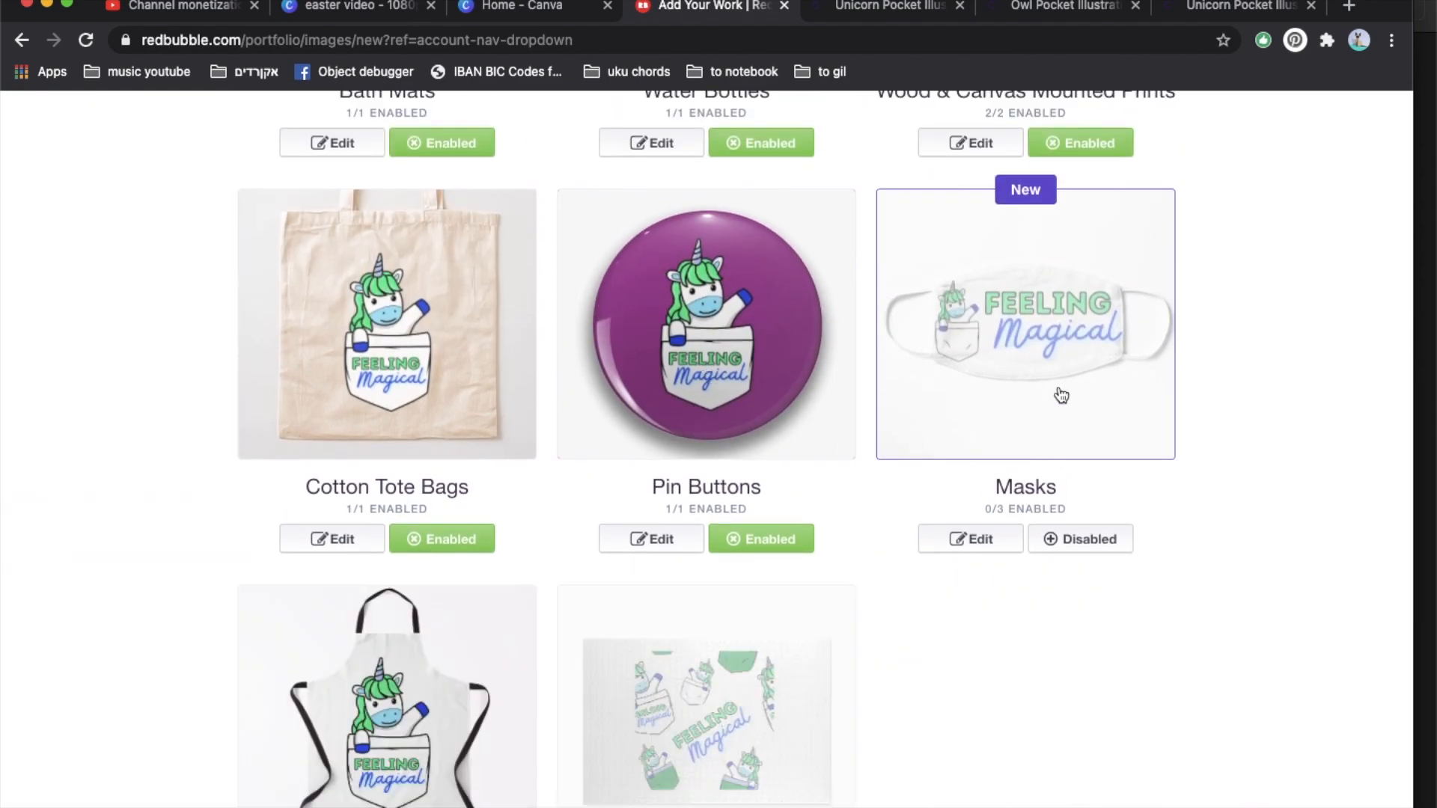
click(1112, 535)
scroll(1112, 535, down, 4)
scroll(1112, 536, down, 2)
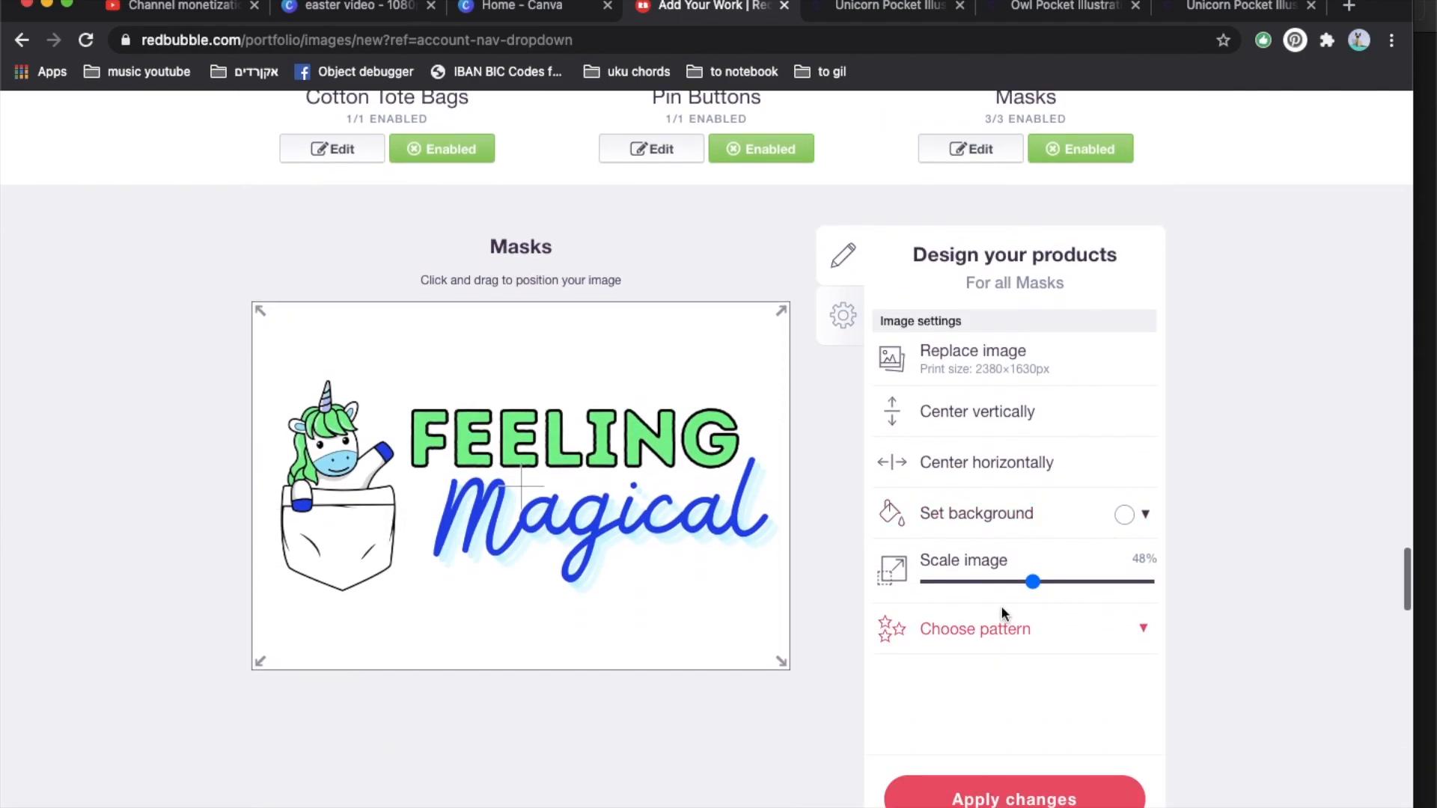
drag(1033, 582, 1012, 583)
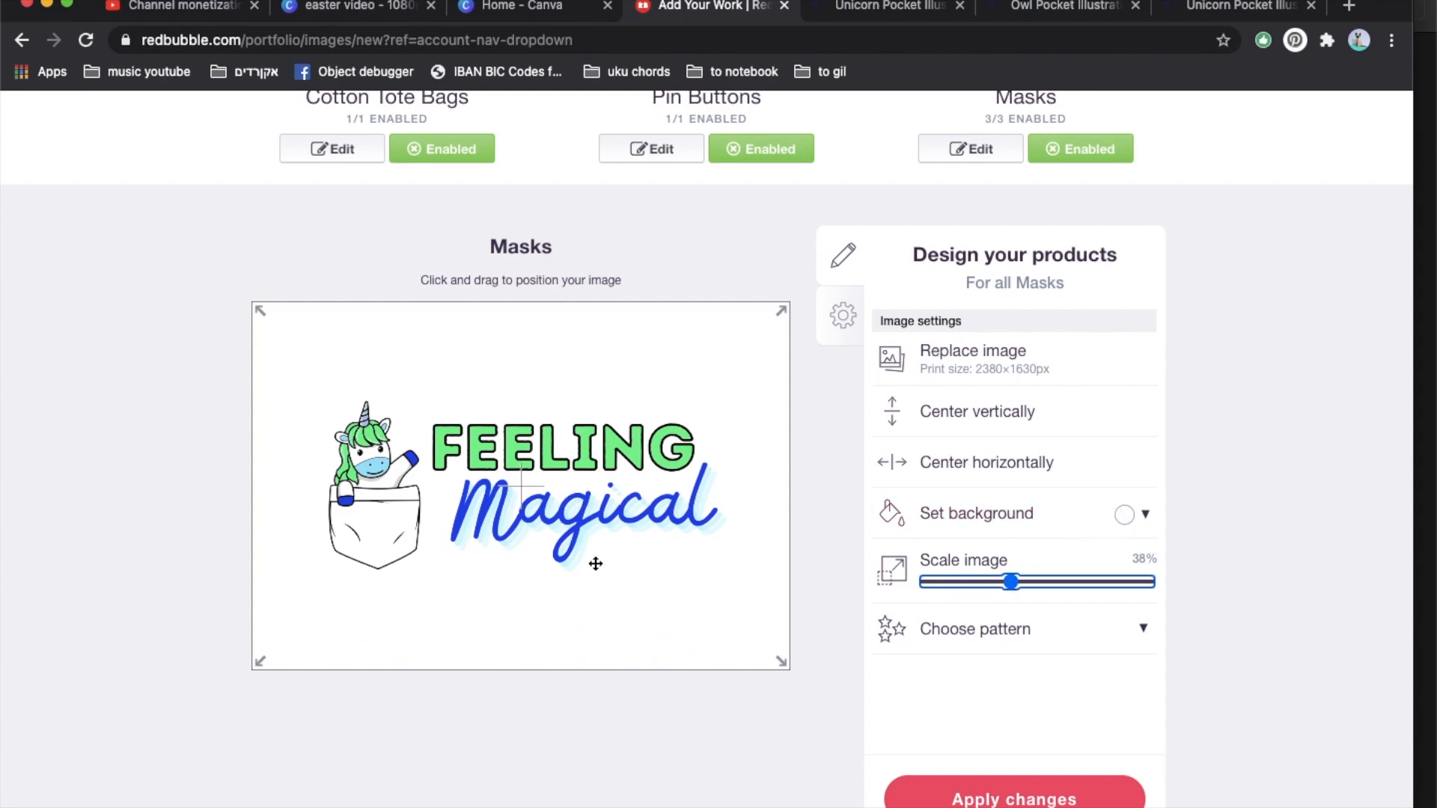
click(920, 469)
click(923, 408)
scroll(924, 414, up, 7)
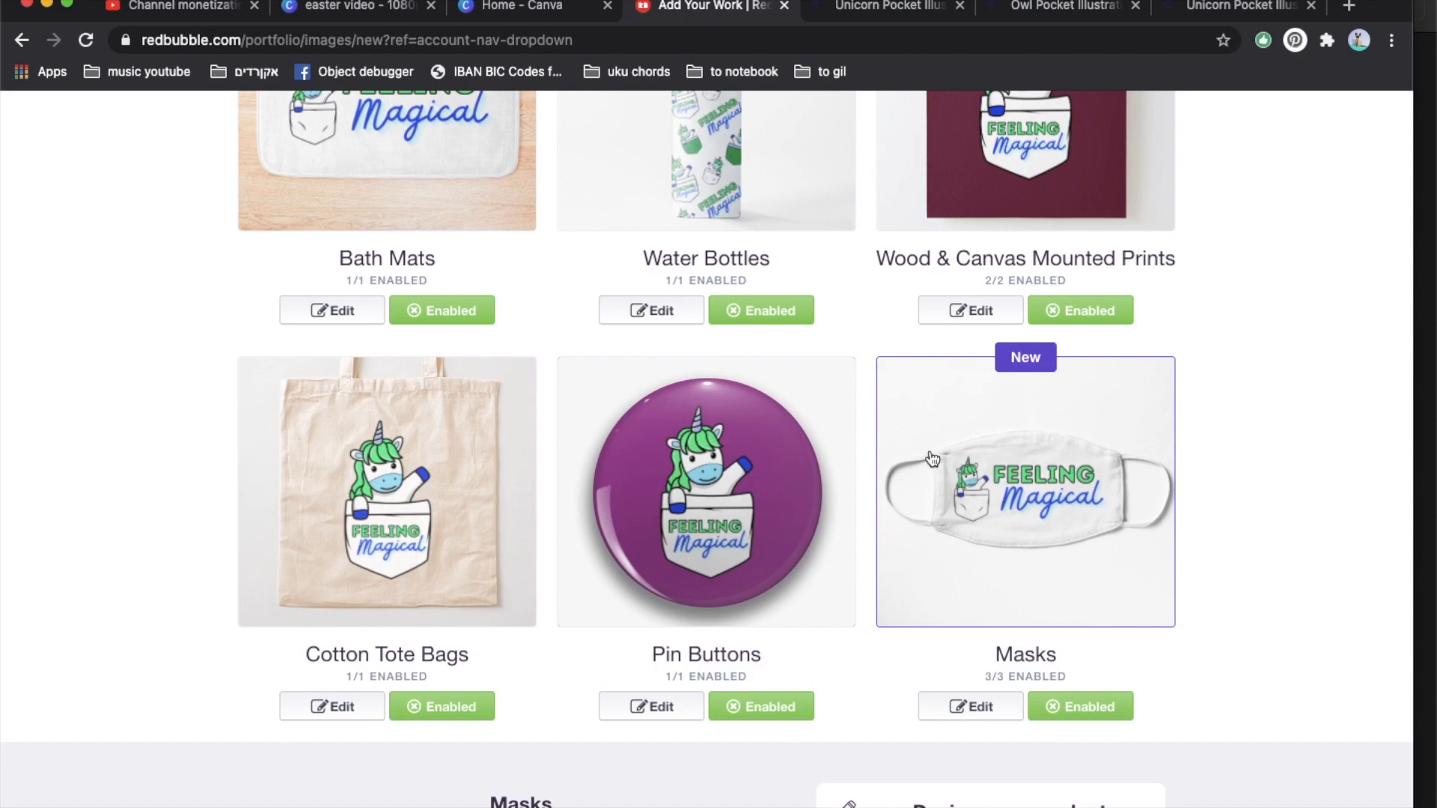
- Set the Aprons background to a dark purple
scroll(552, 502, down, 5)
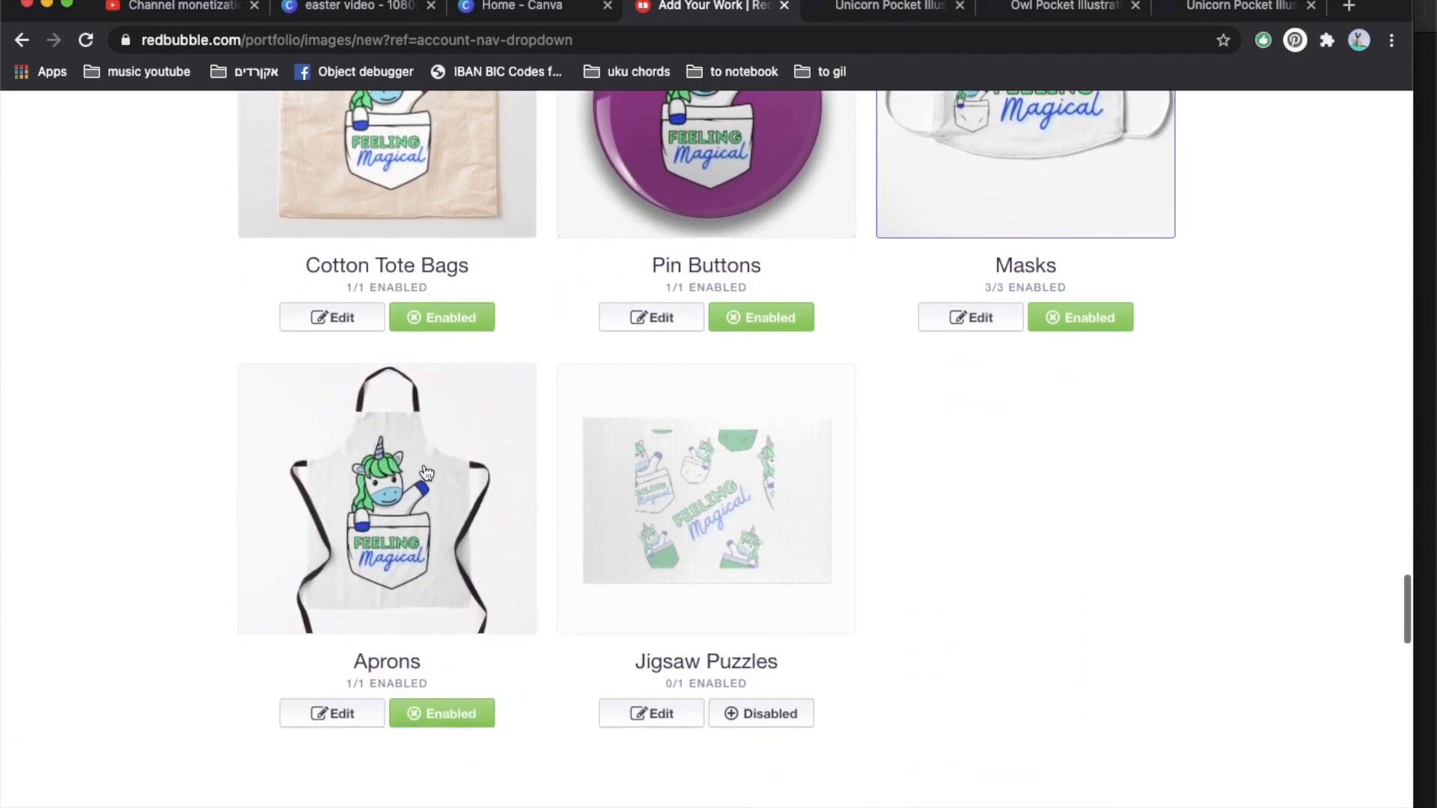
click(427, 471)
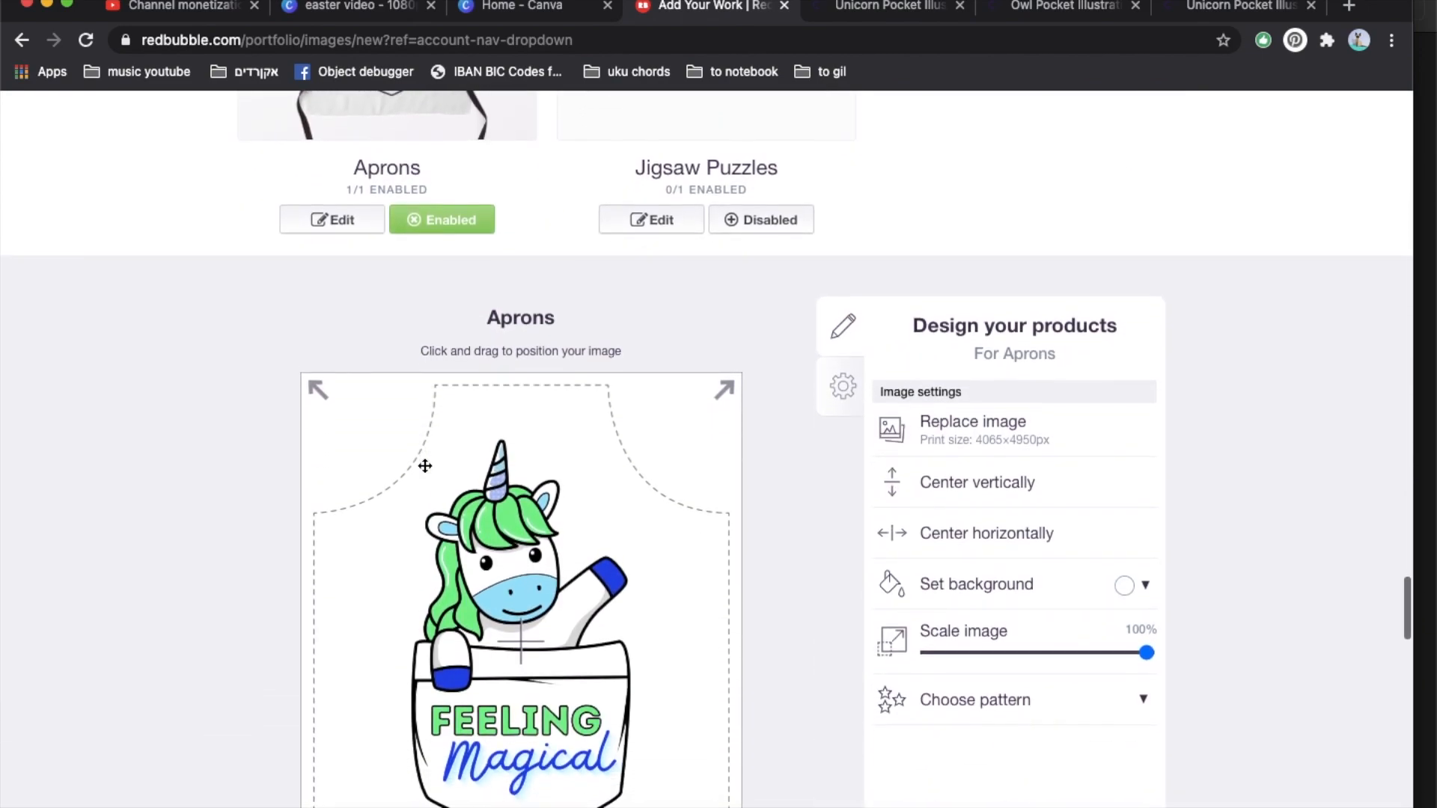
click(1125, 585)
click(1217, 693)
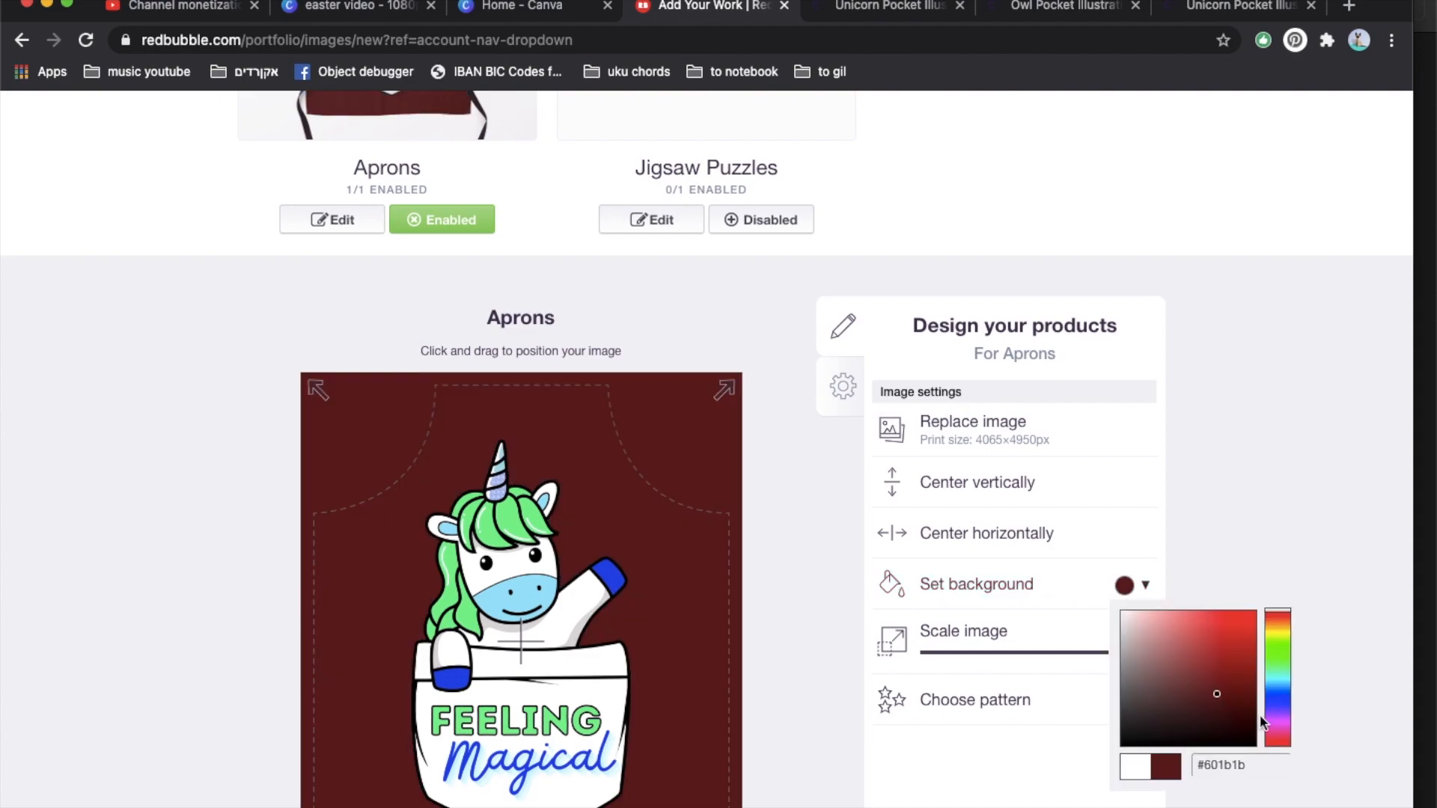
click(1276, 726)
scroll(883, 491, up, 5)
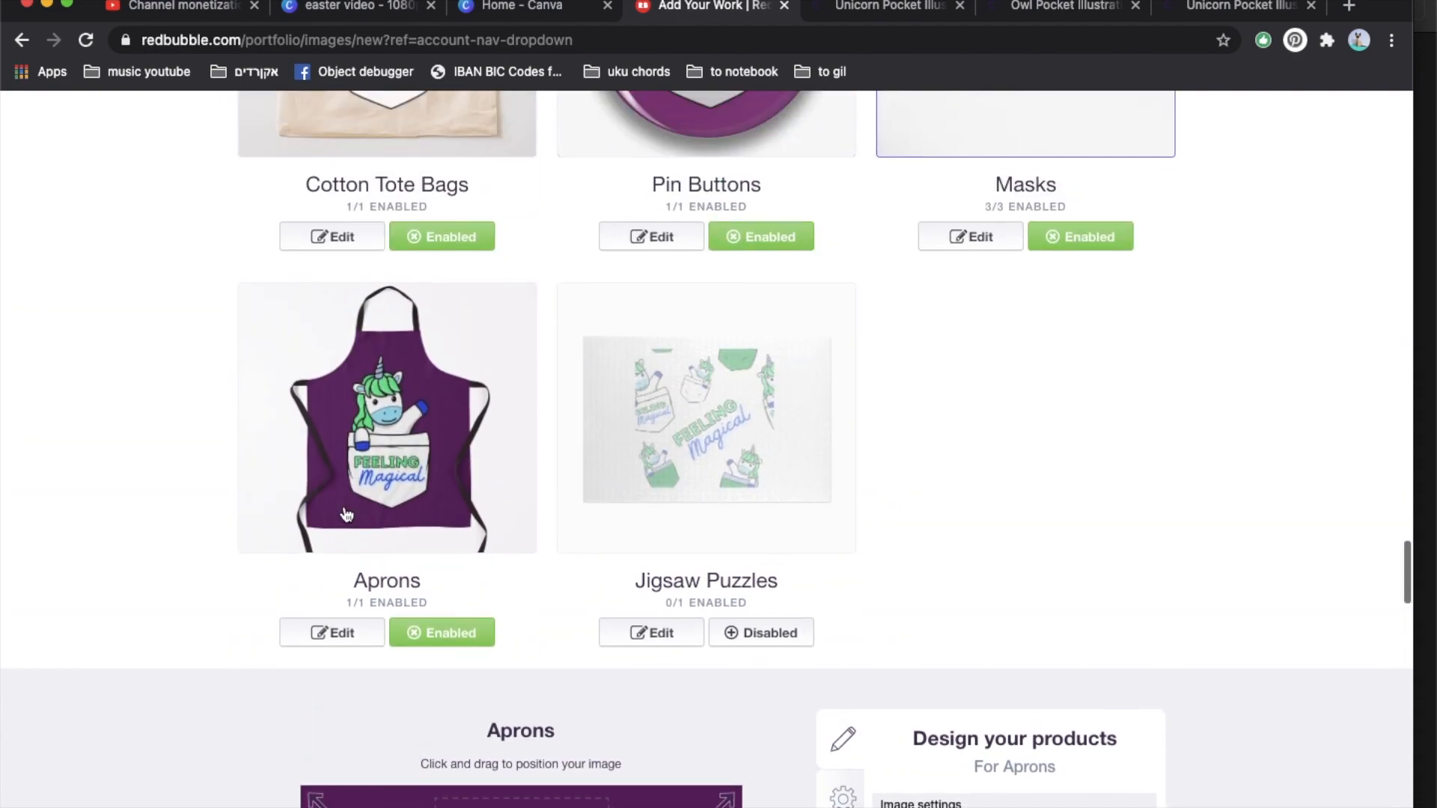
click(346, 514)
- Enable Leggings, scale their design to 28%, and repeat it as a regular grid
scroll(401, 476, down, 7)
click(455, 428)
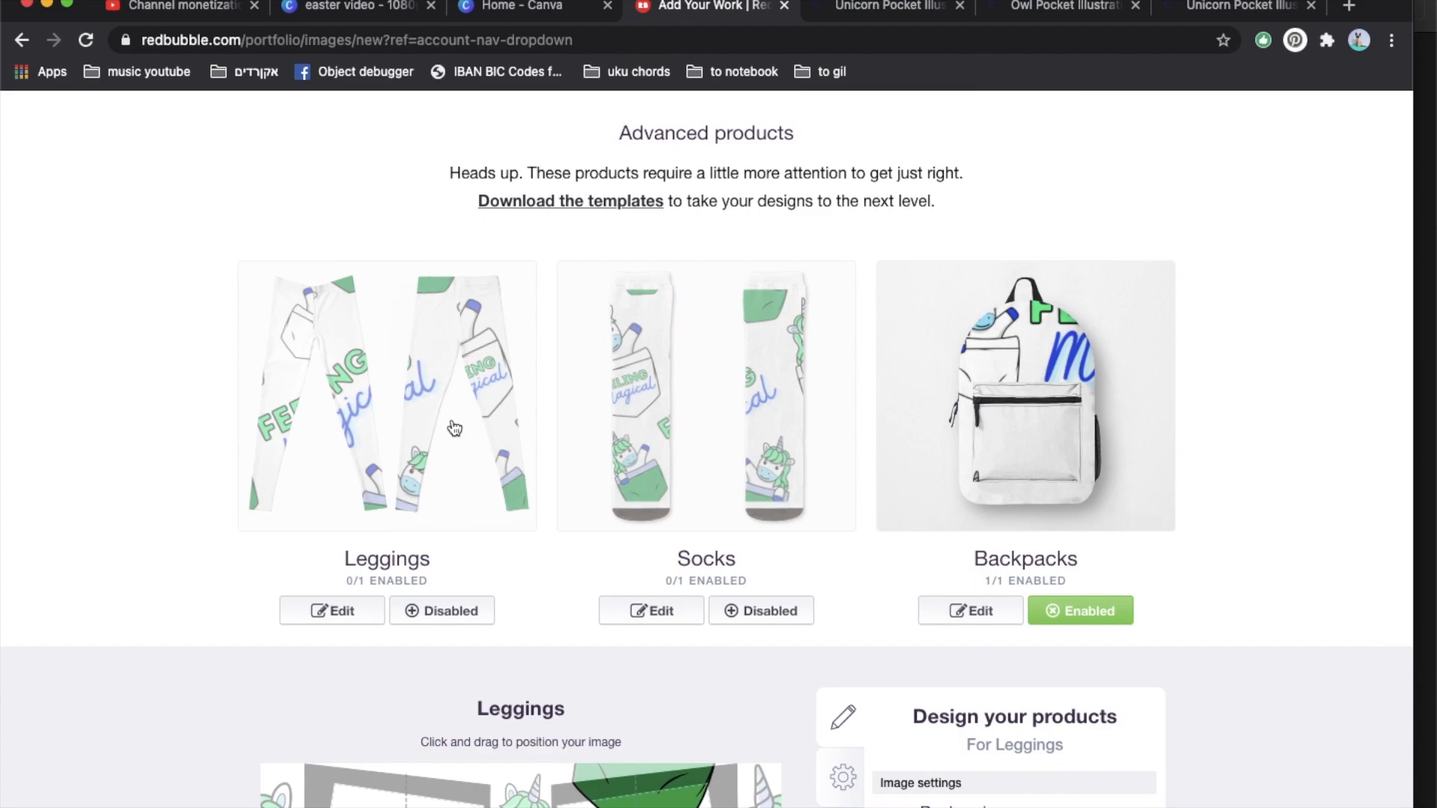
click(455, 611)
scroll(1087, 570, down, 6)
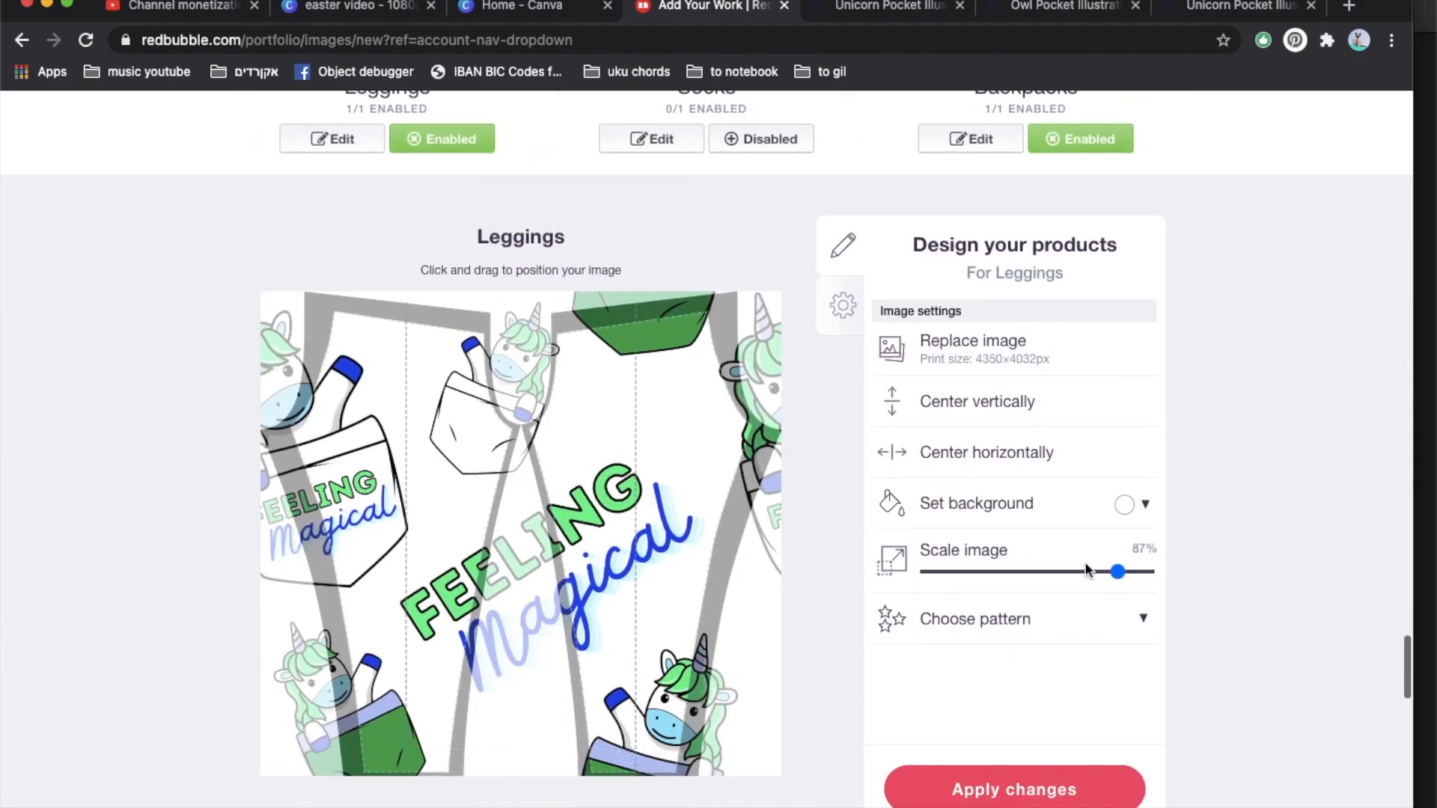
click(983, 572)
click(1000, 623)
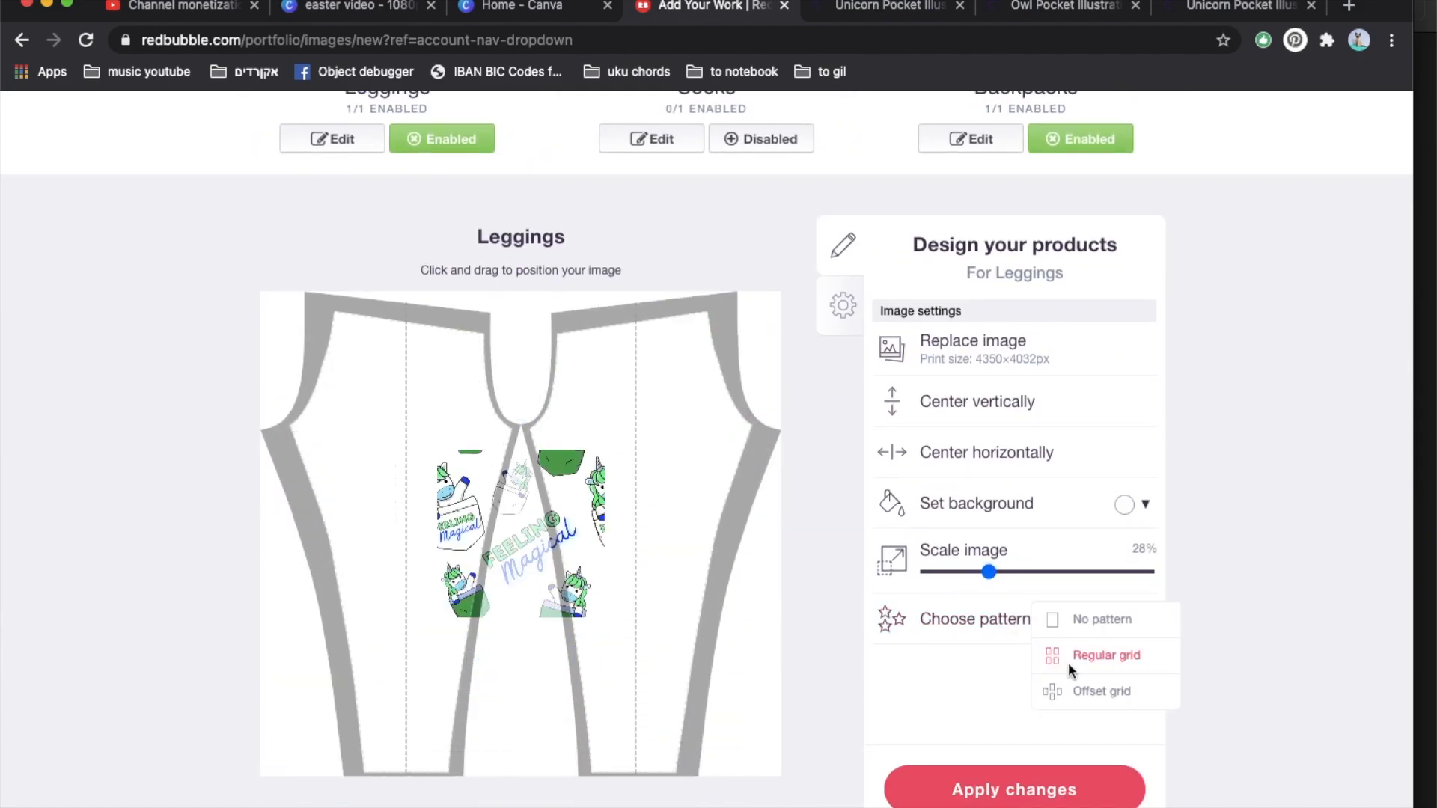
click(1078, 655)
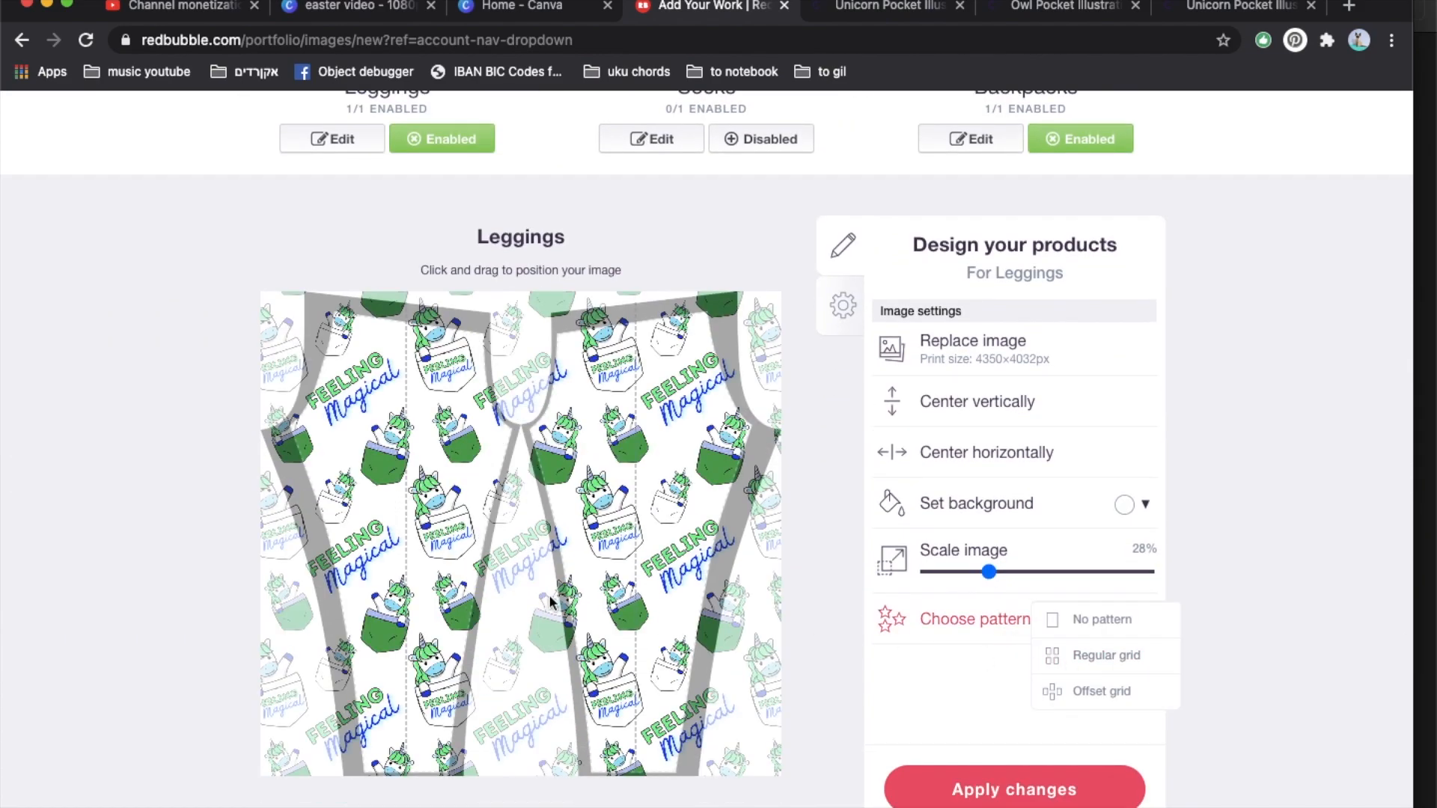
- Set the Leggings background to the dark purple #33124b
click(1130, 505)
click(1225, 630)
mouse_move(1270, 637)
mouse_down()
mouse_move(1287, 652)
mouse_move(1282, 633)
mouse_up()
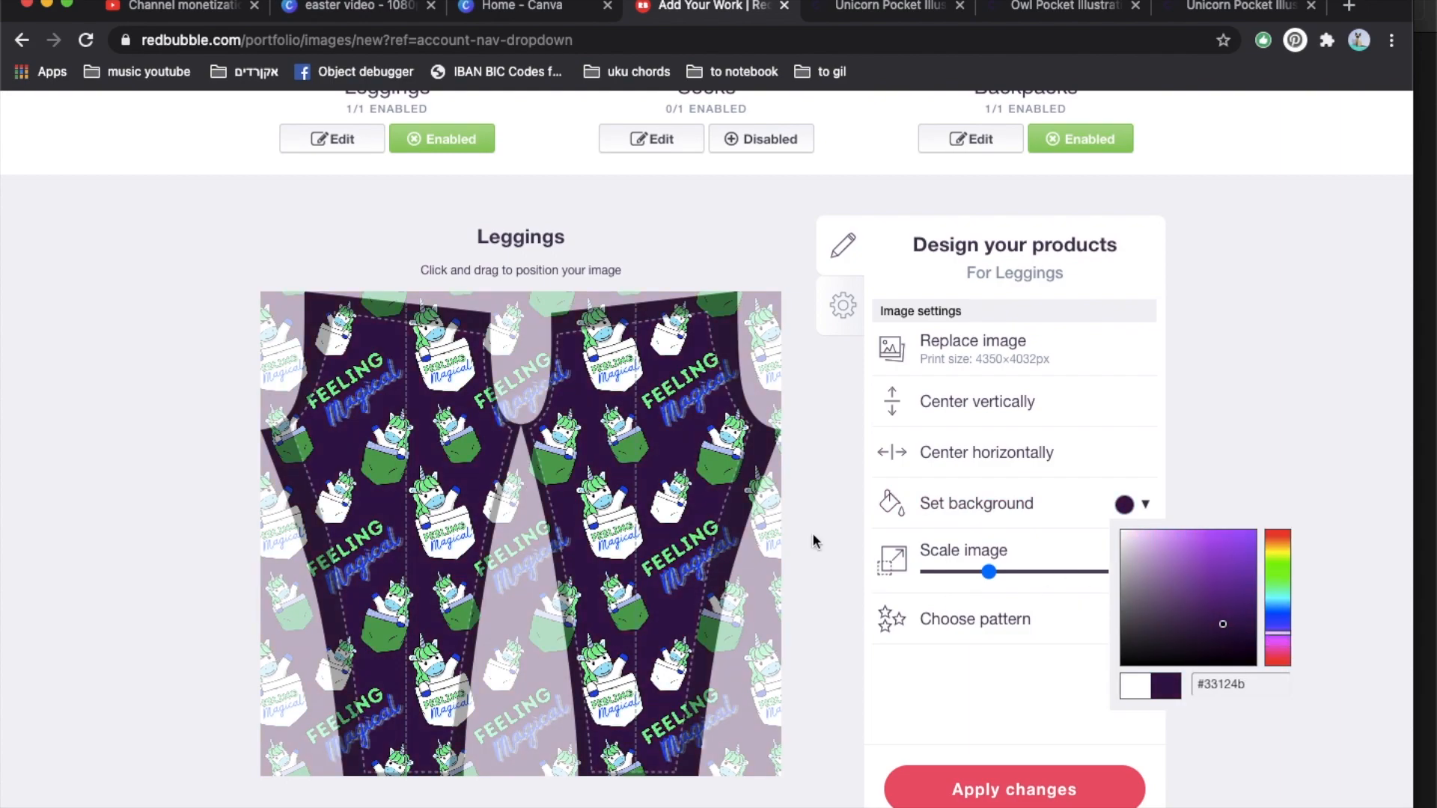
scroll(599, 530, up, 5)
- Enable Socks, repeat their design as a regular grid, and scale it to 39%
click(721, 351)
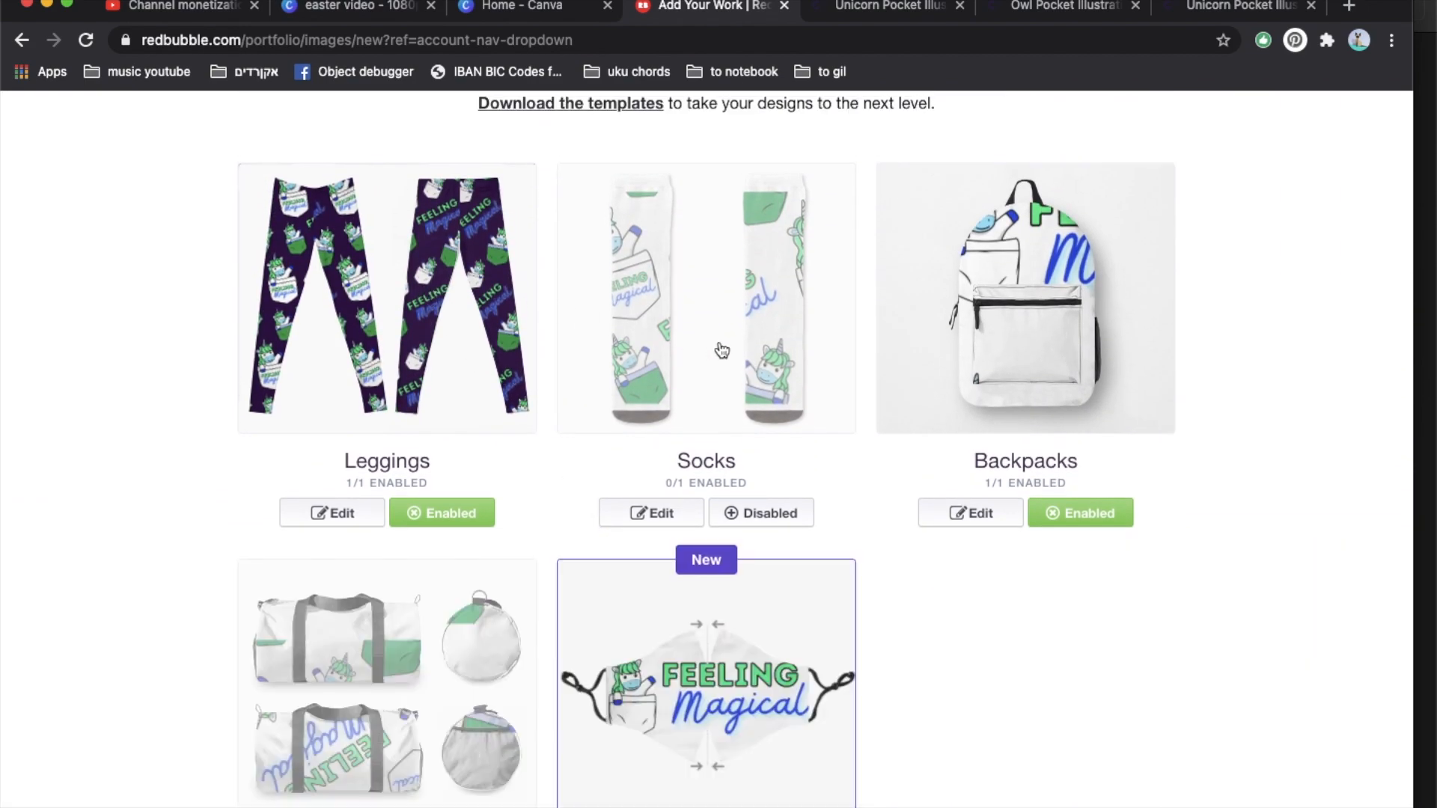
click(754, 517)
scroll(757, 529, down, 3)
scroll(757, 531, down, 1)
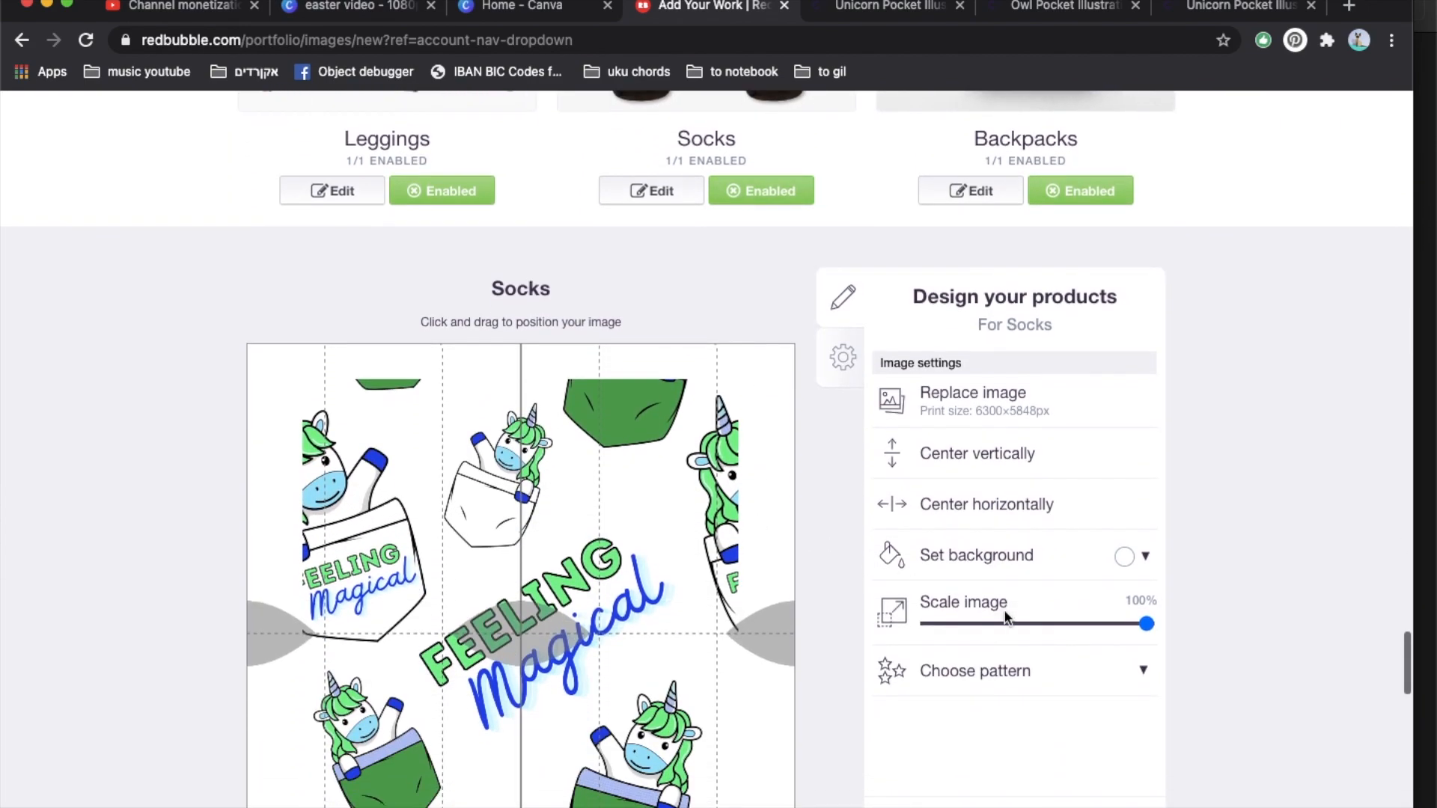
click(995, 624)
click(1003, 668)
click(1106, 709)
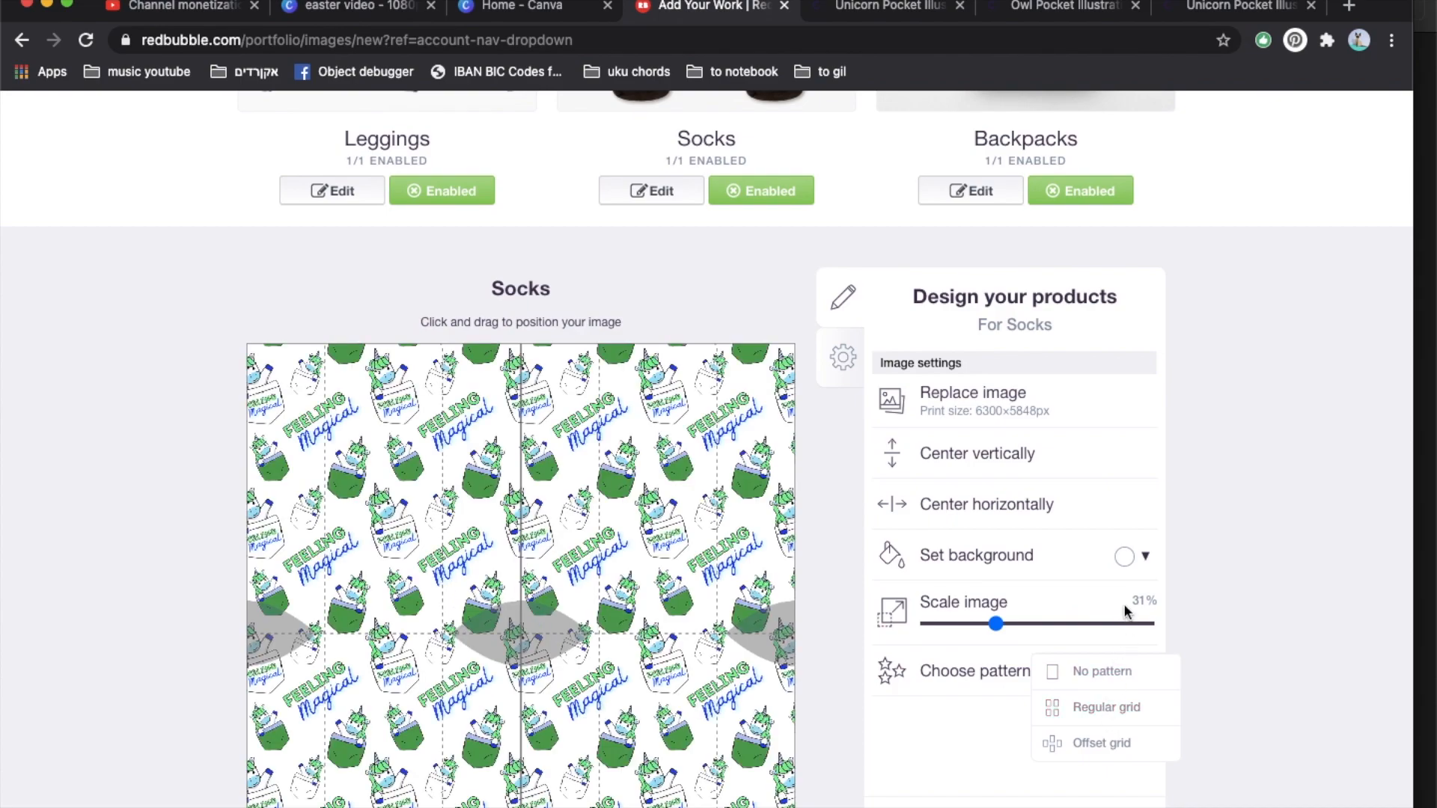
click(1012, 623)
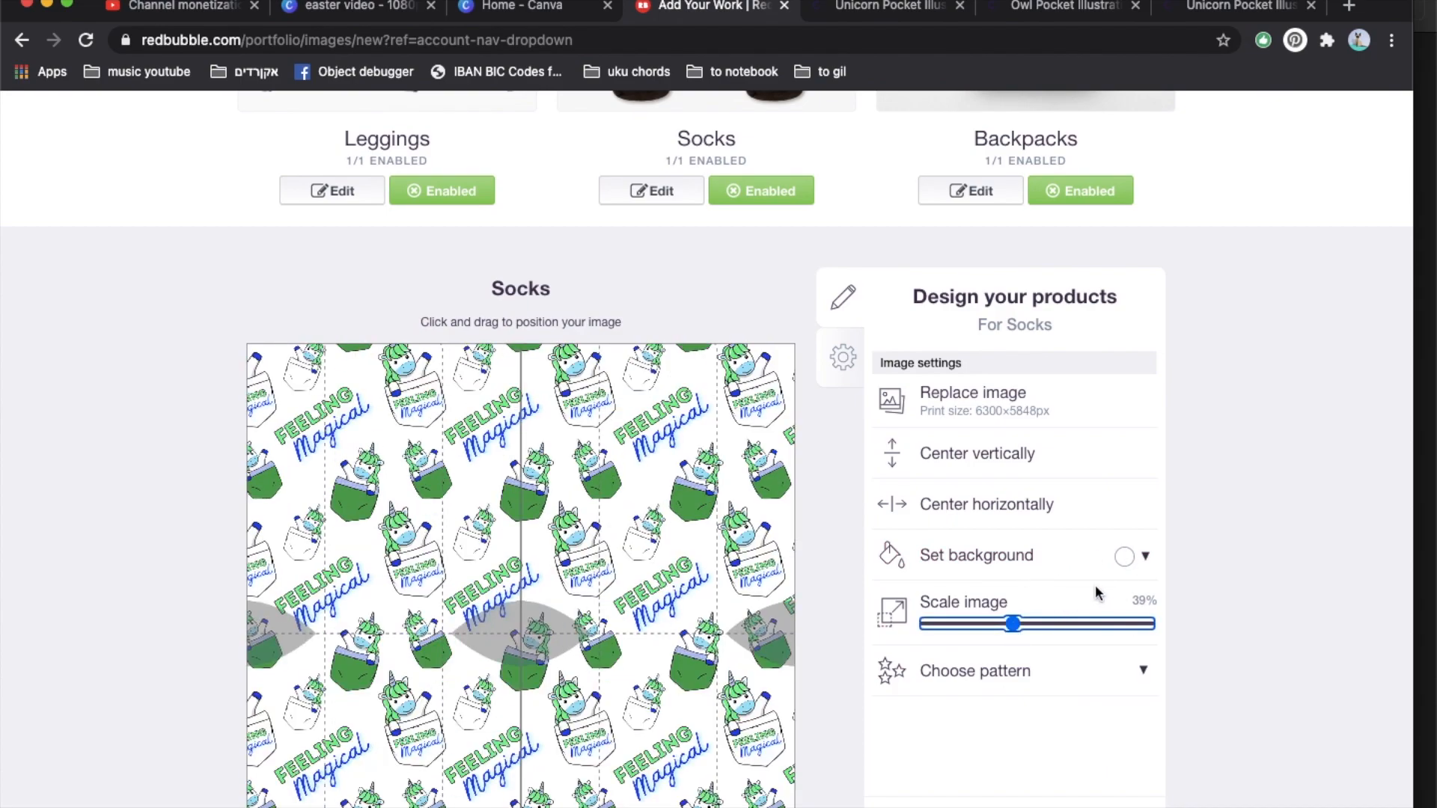
- Set the Socks background to a muted purple
click(1124, 556)
click(1184, 651)
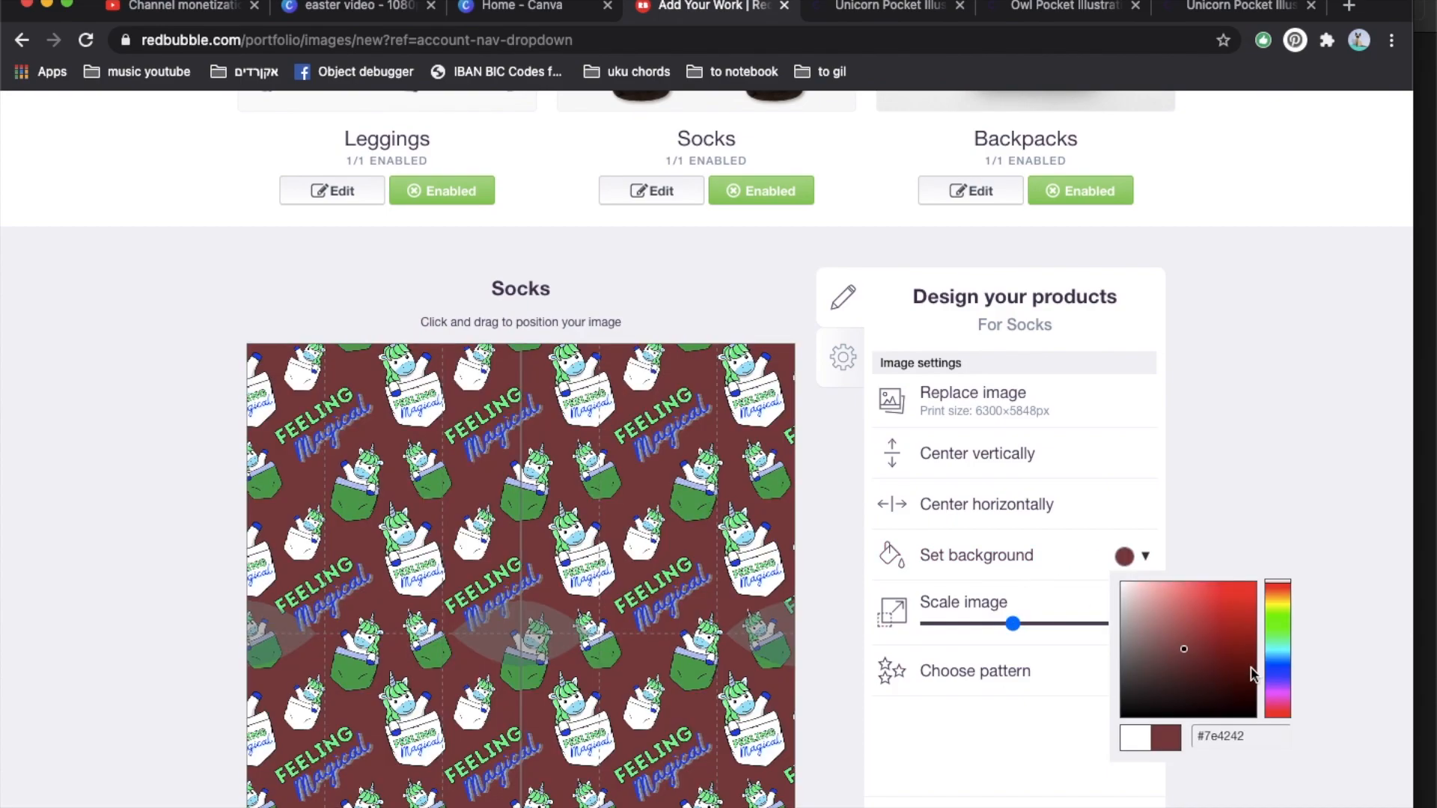
click(1278, 684)
scroll(749, 530, up, 5)
click(736, 457)
- Reduce the Feeling Magical design on Backpacks to 42%
click(1052, 428)
scroll(1052, 428, down, 7)
scroll(1054, 434, down, 2)
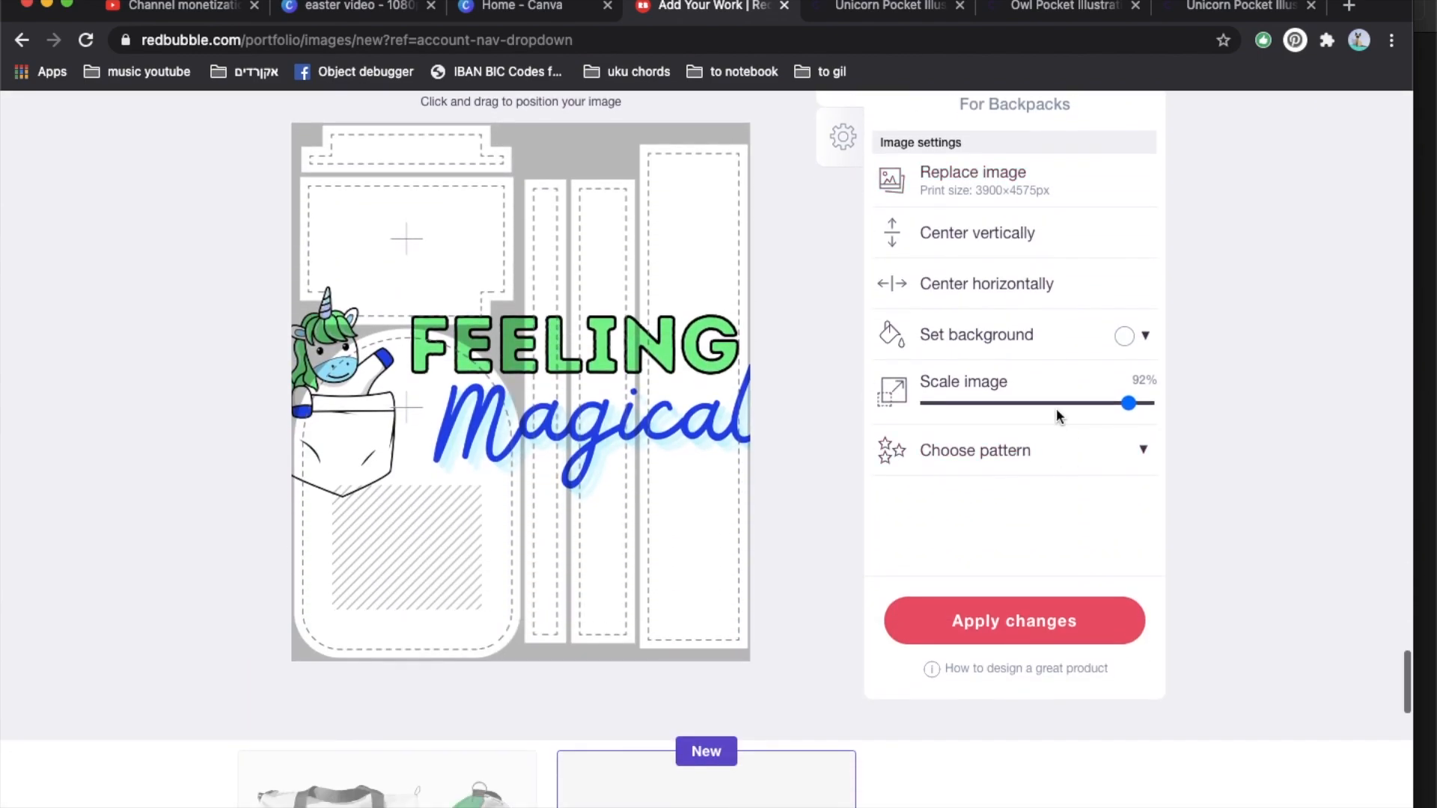
click(1044, 404)
drag(1032, 408, 1021, 404)
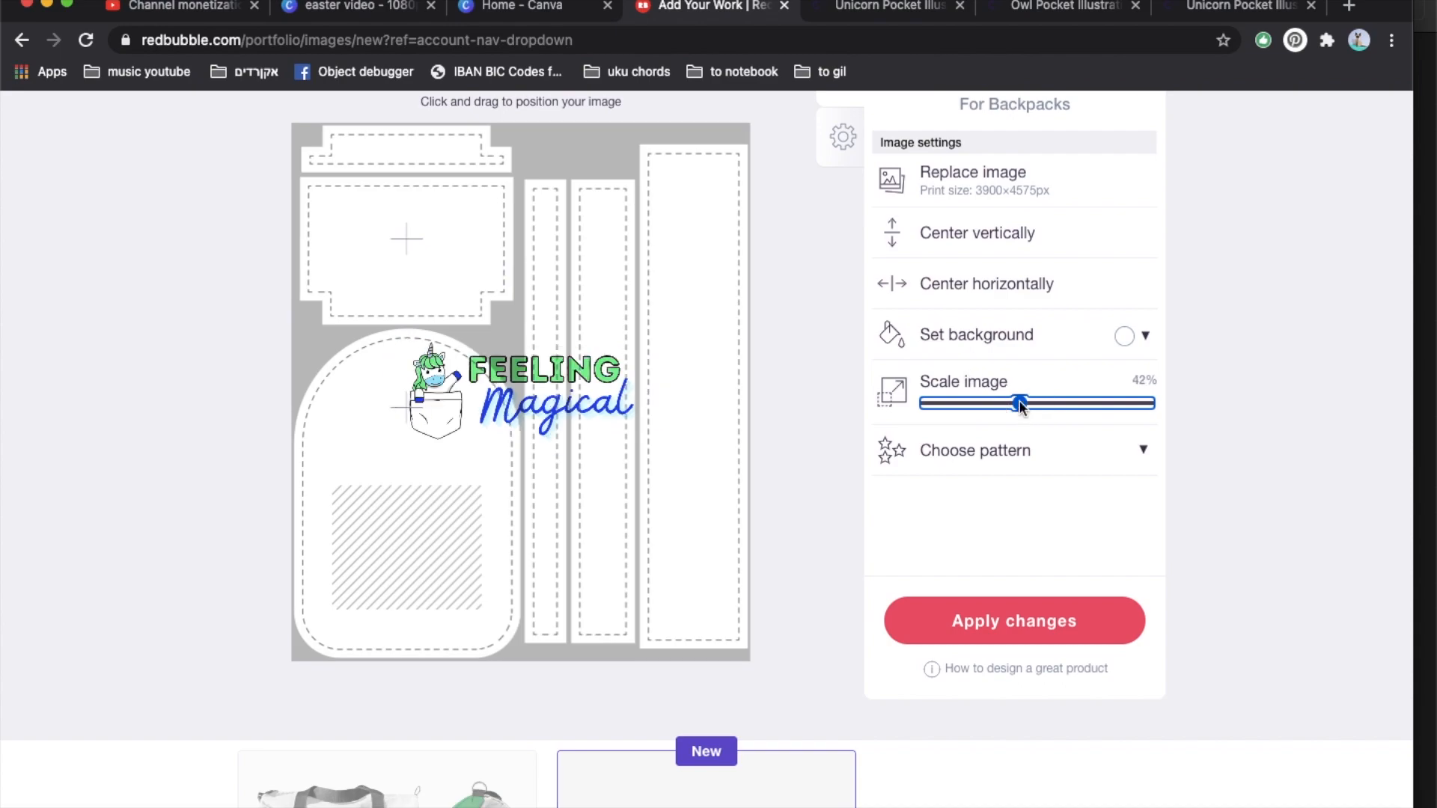
- Scale the Backpacks design to 34% and position it on the front pocket panel
drag(511, 387, 459, 279)
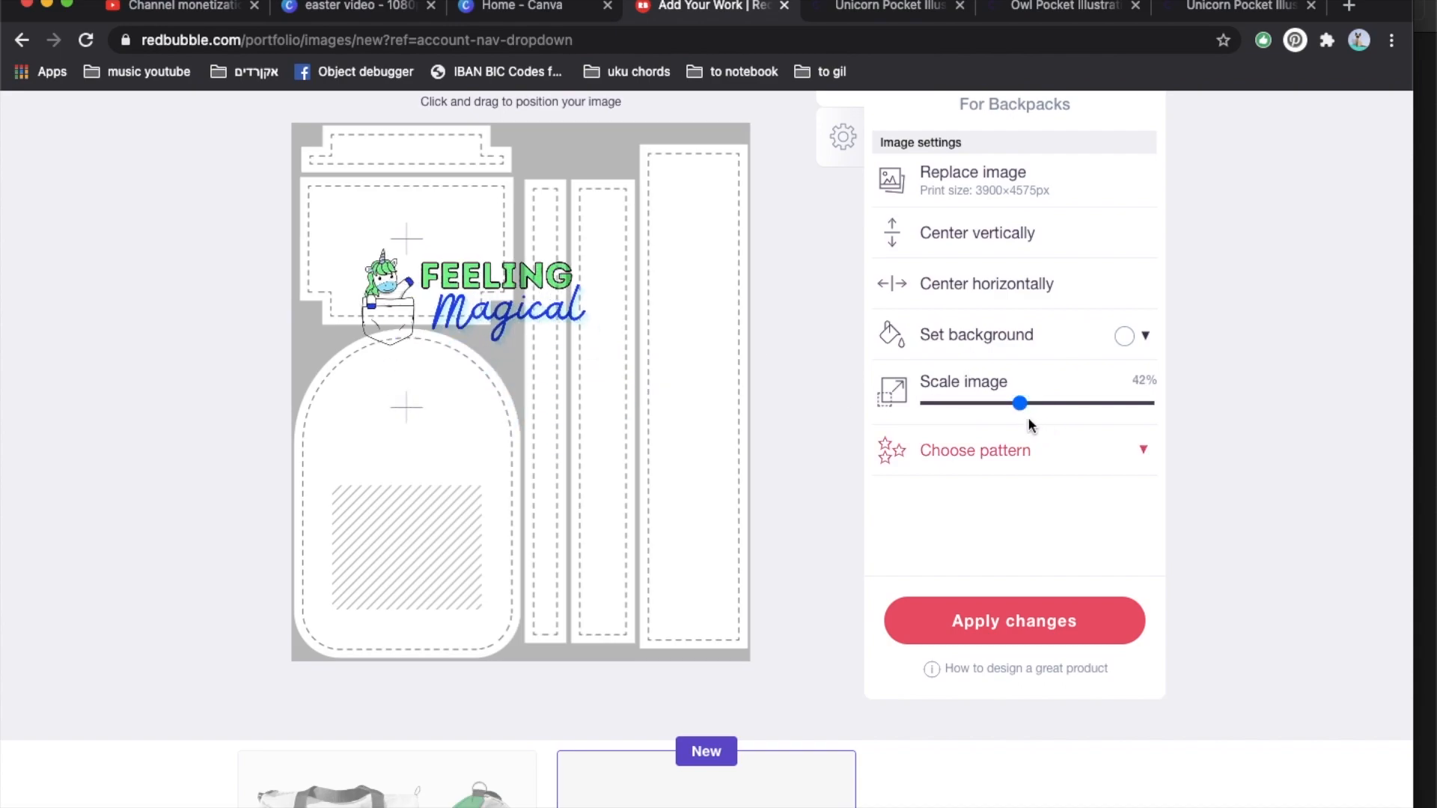
drag(1021, 403, 1004, 403)
drag(459, 290, 395, 229)
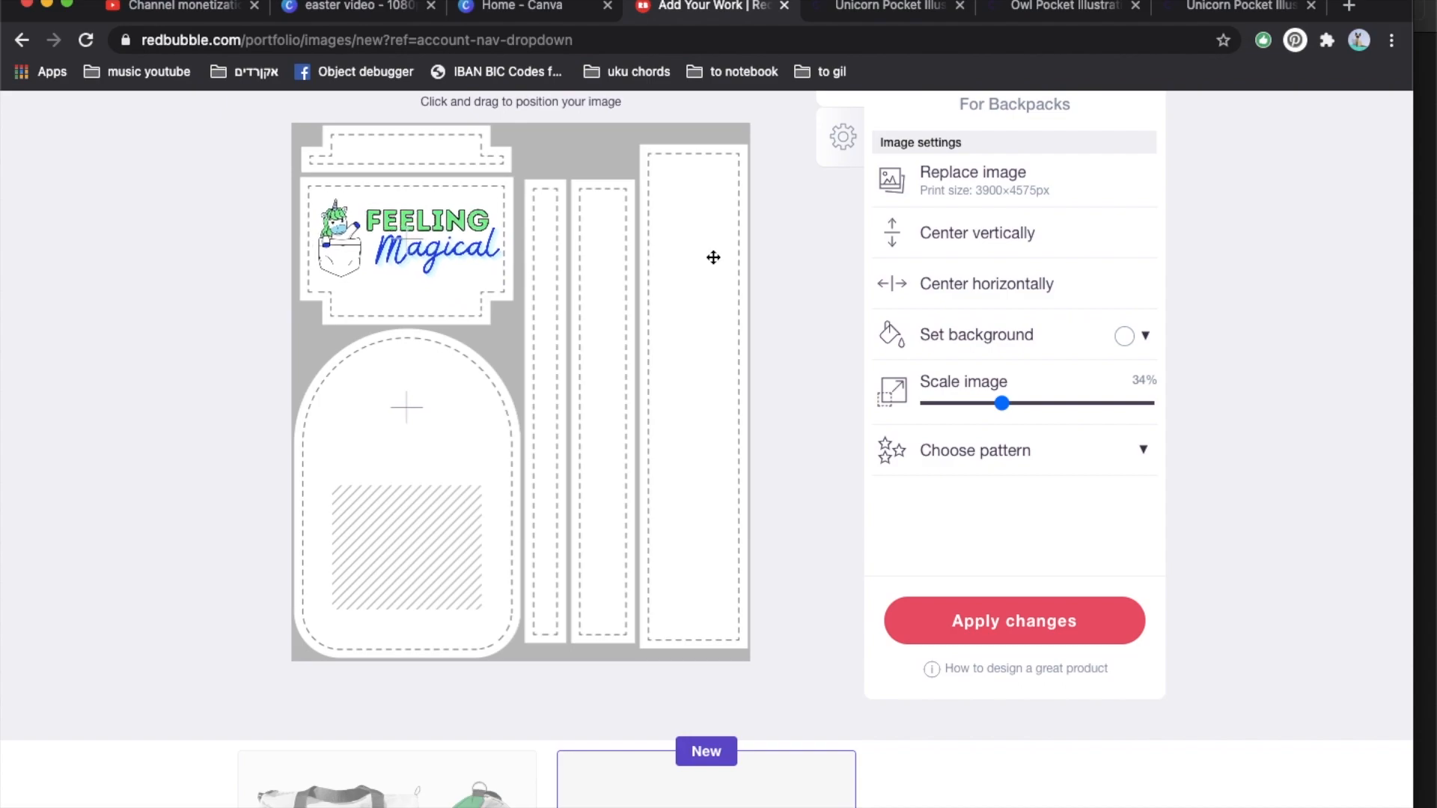
- Set the Backpacks background to the light purple #bf8dd2
click(1143, 335)
click(1164, 383)
click(1281, 476)
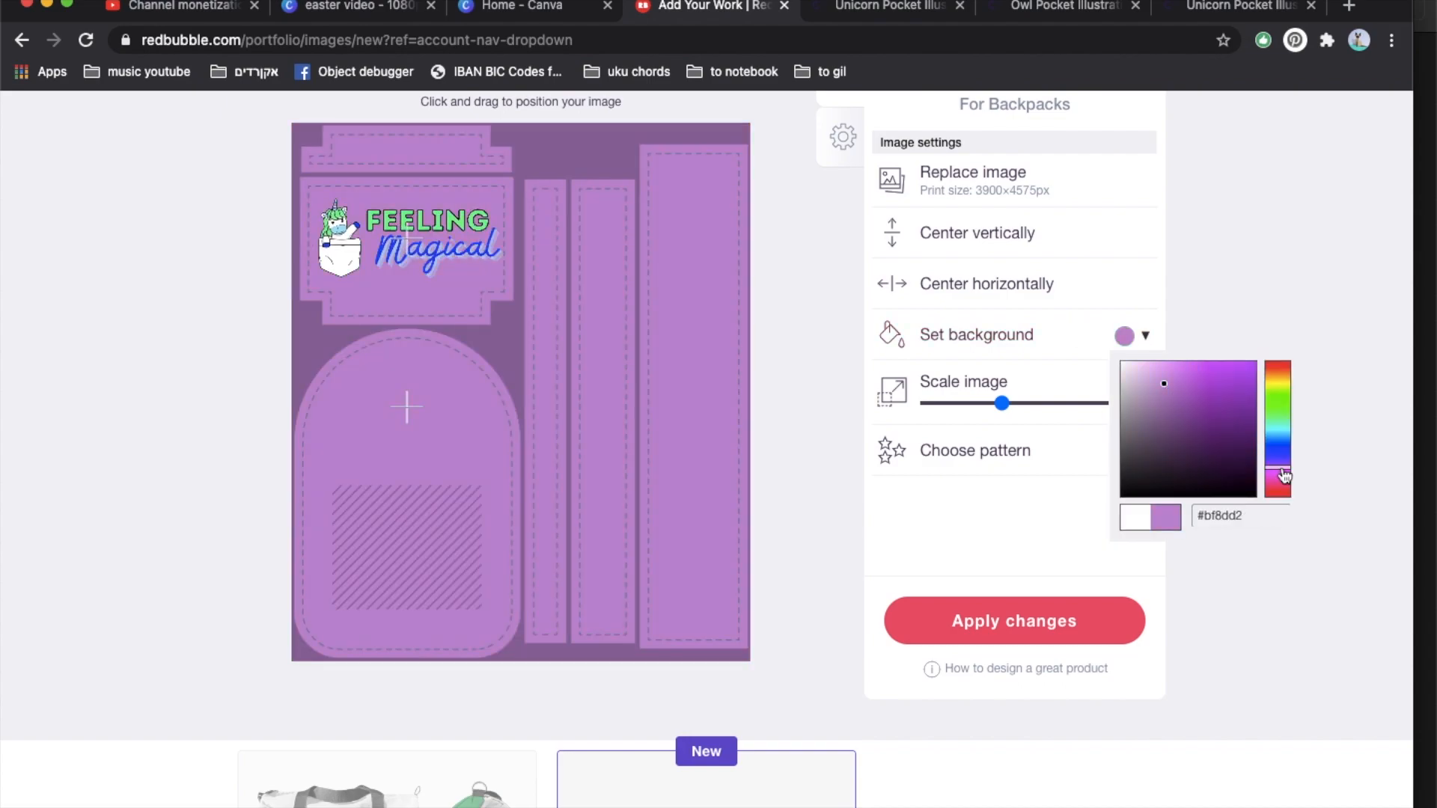
scroll(1216, 371, up, 8)
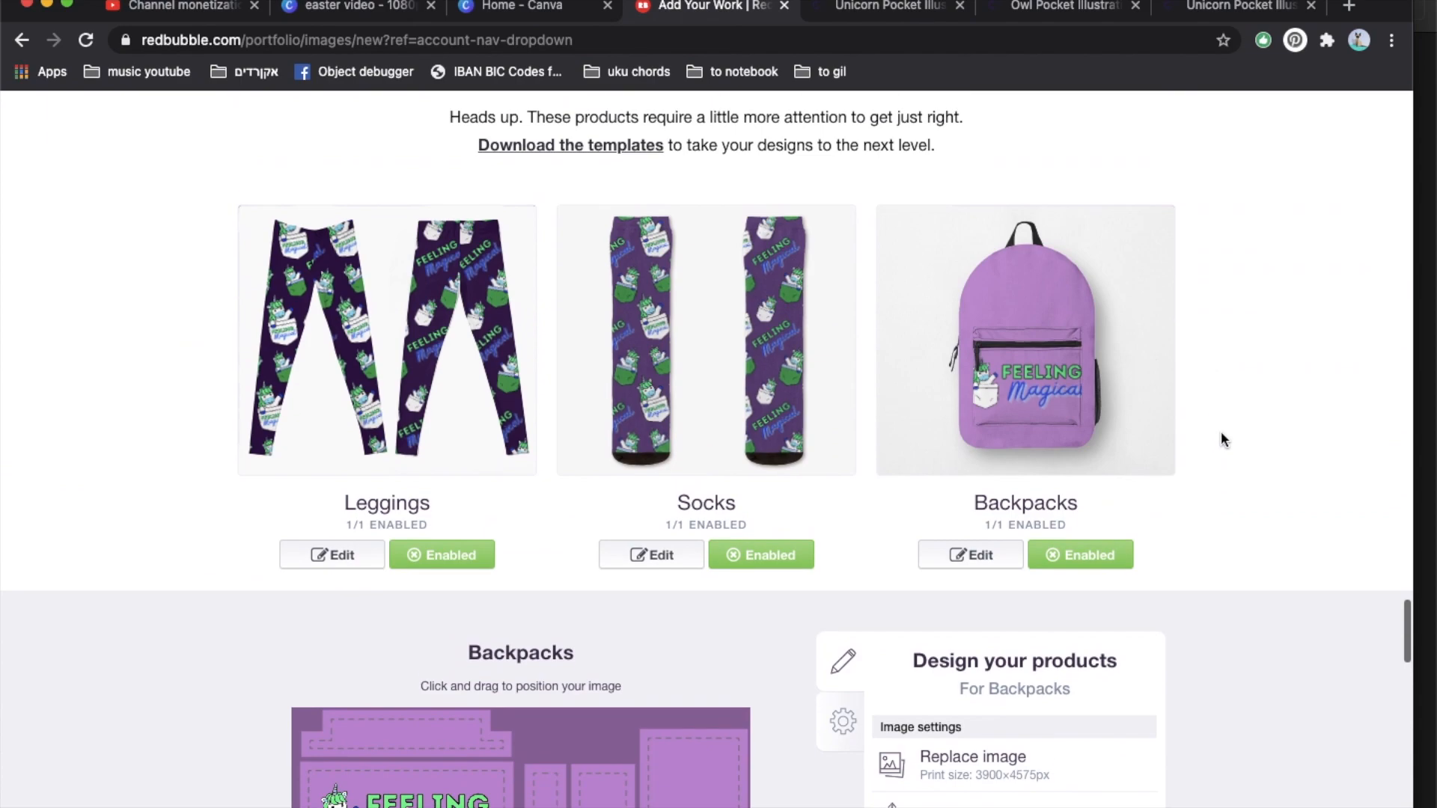
- Reduce the Backpacks design to 28%, and replace its image with 3.png
scroll(1220, 432, down, 3)
click(990, 783)
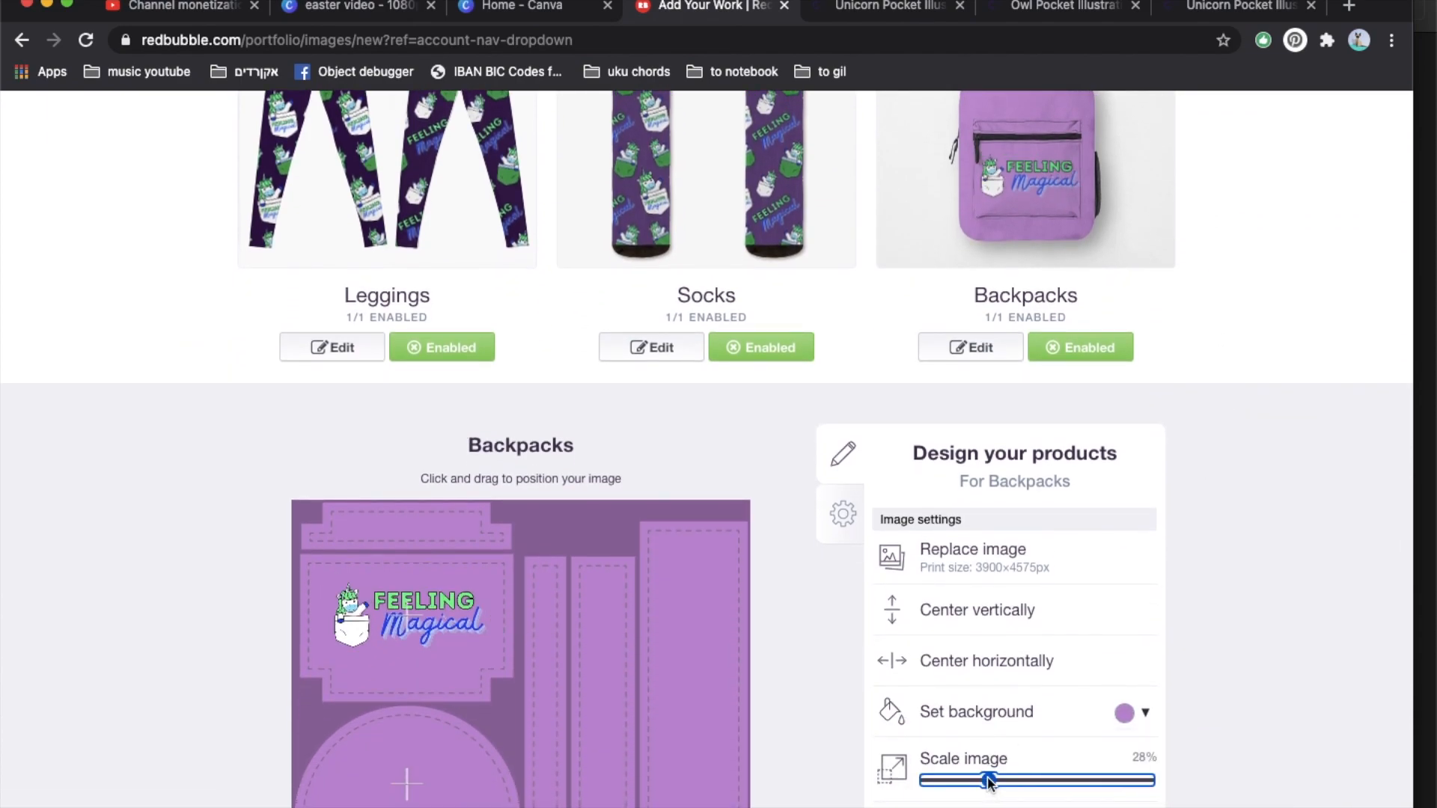
click(993, 572)
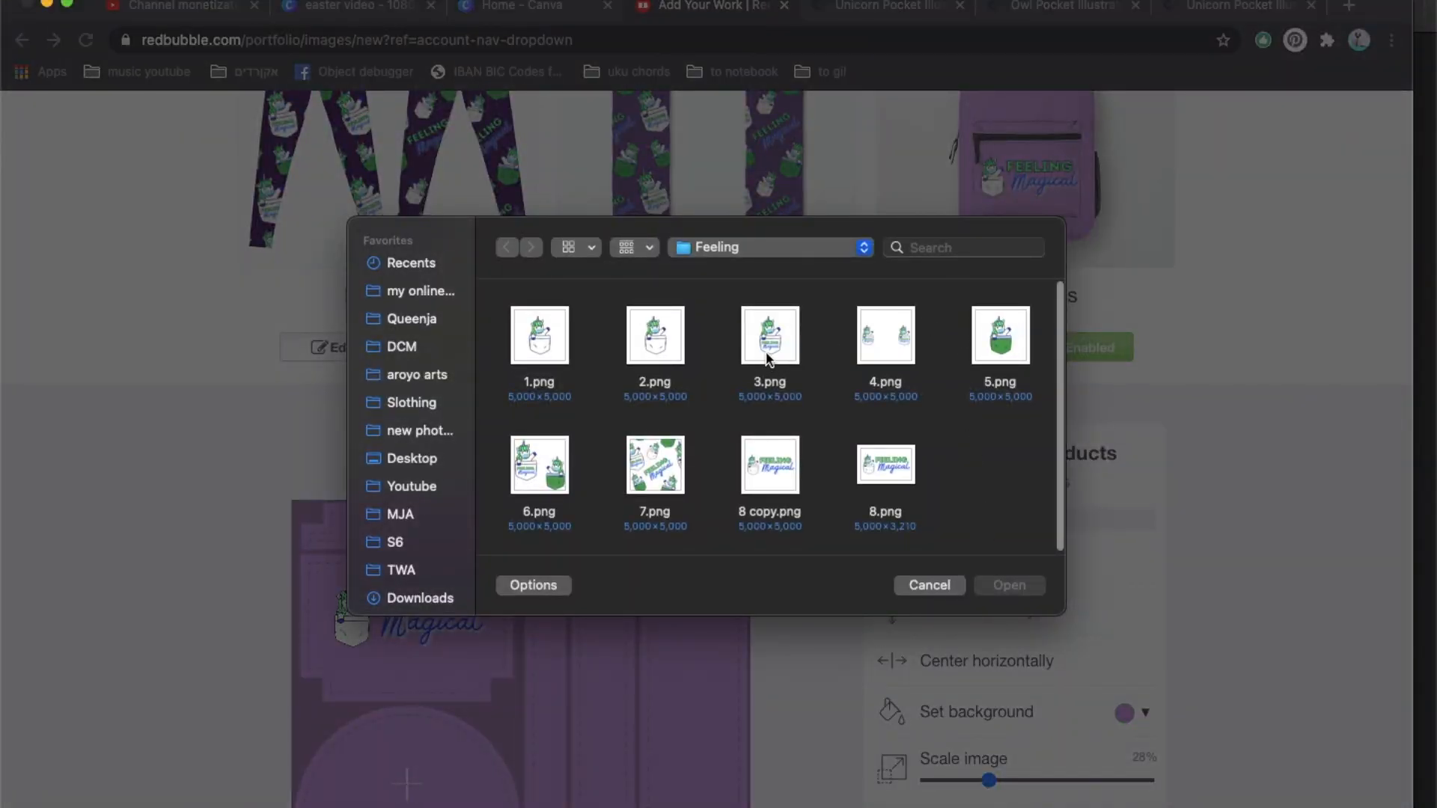
double_click(769, 352)
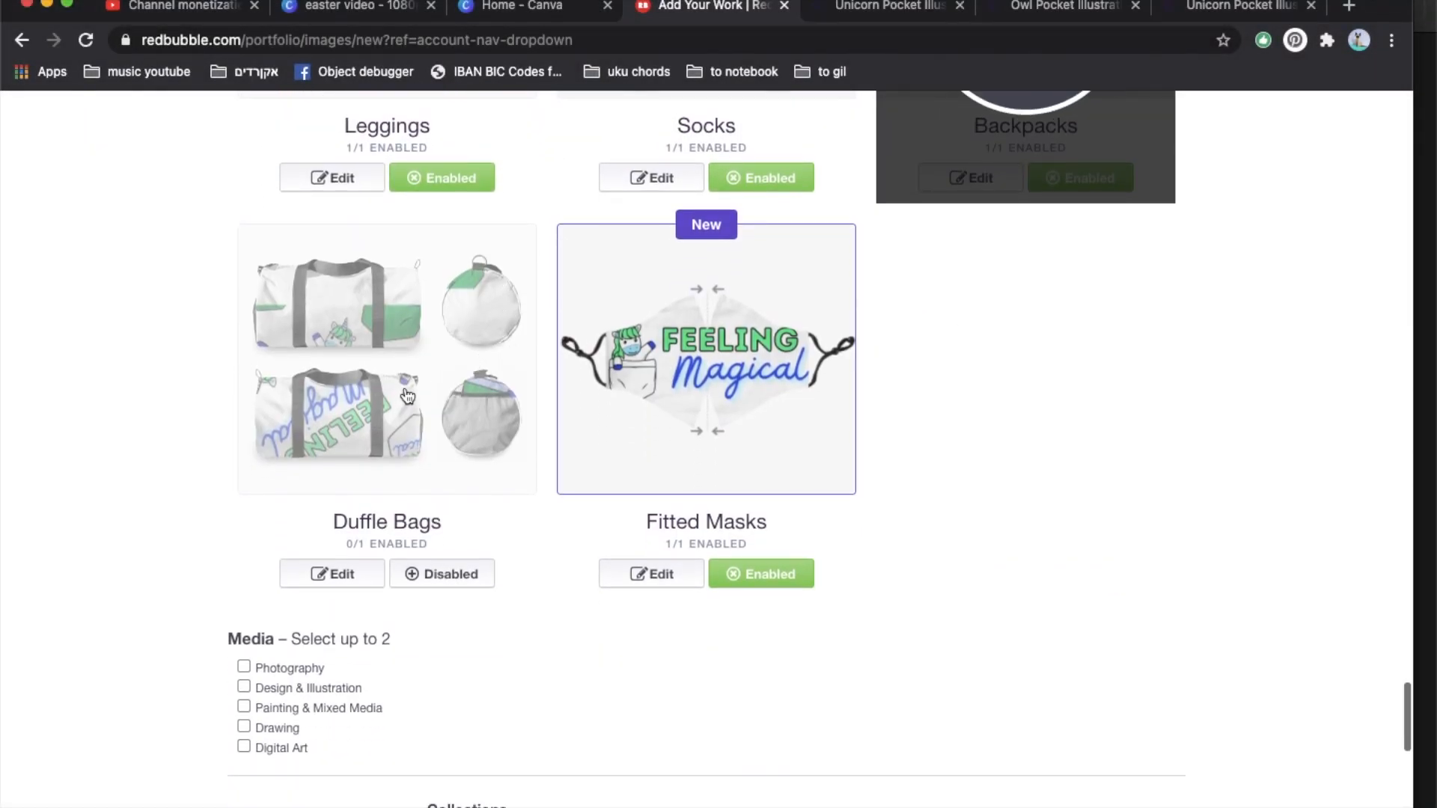
- Enable Duffle Bags, scale their design to 45%, and repeat it as a regular grid
click(410, 395)
click(442, 573)
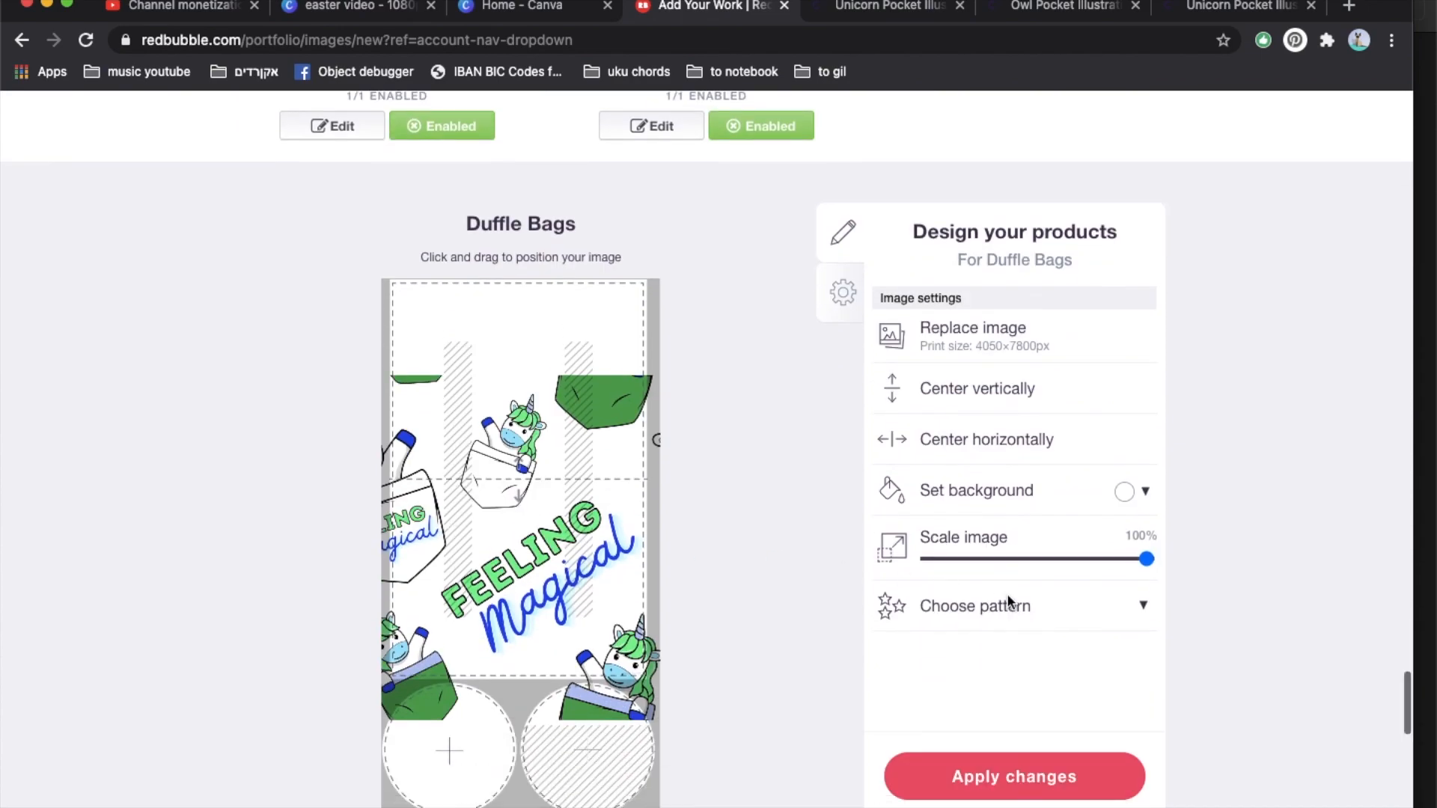
click(1027, 560)
click(1013, 613)
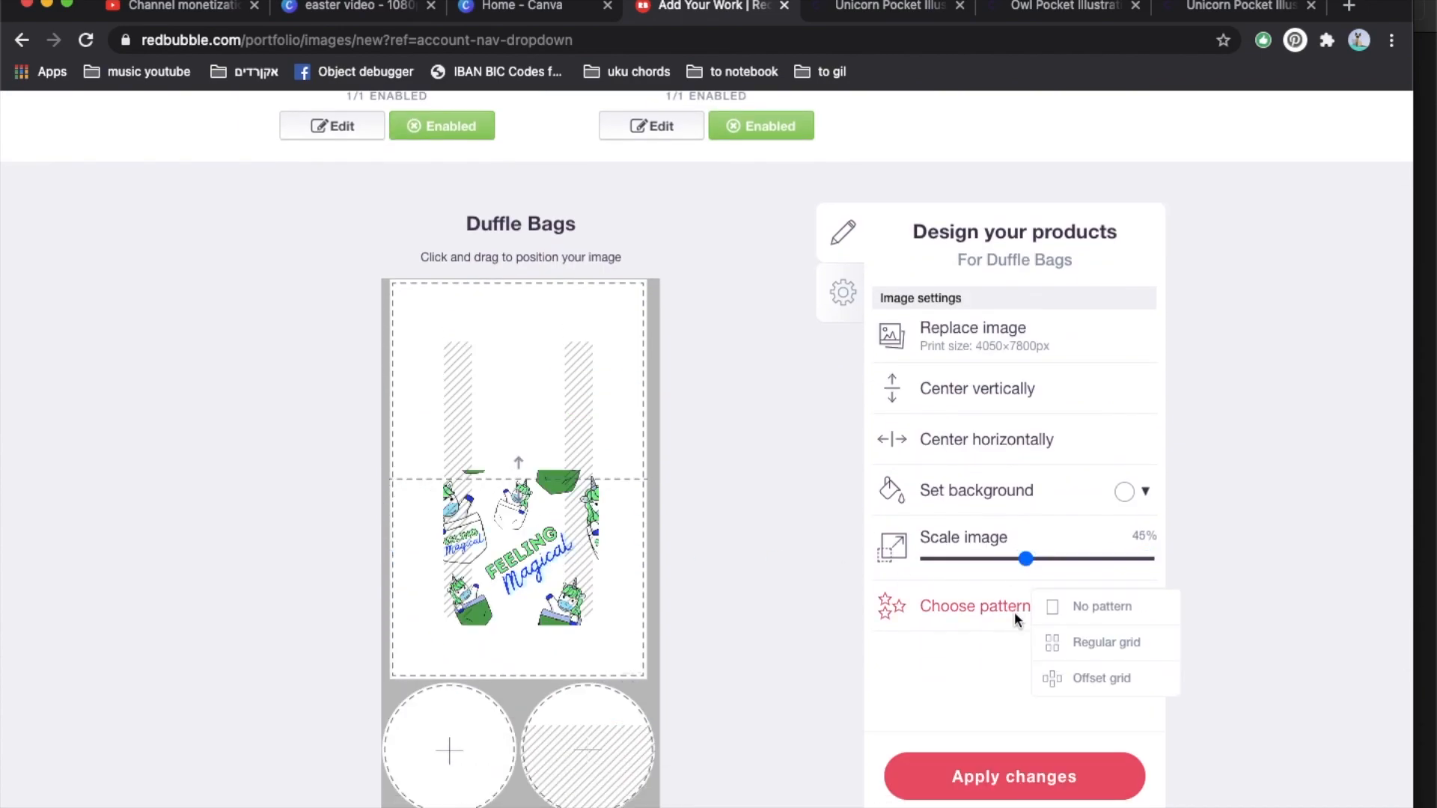
click(1066, 644)
scroll(729, 572, up, 5)
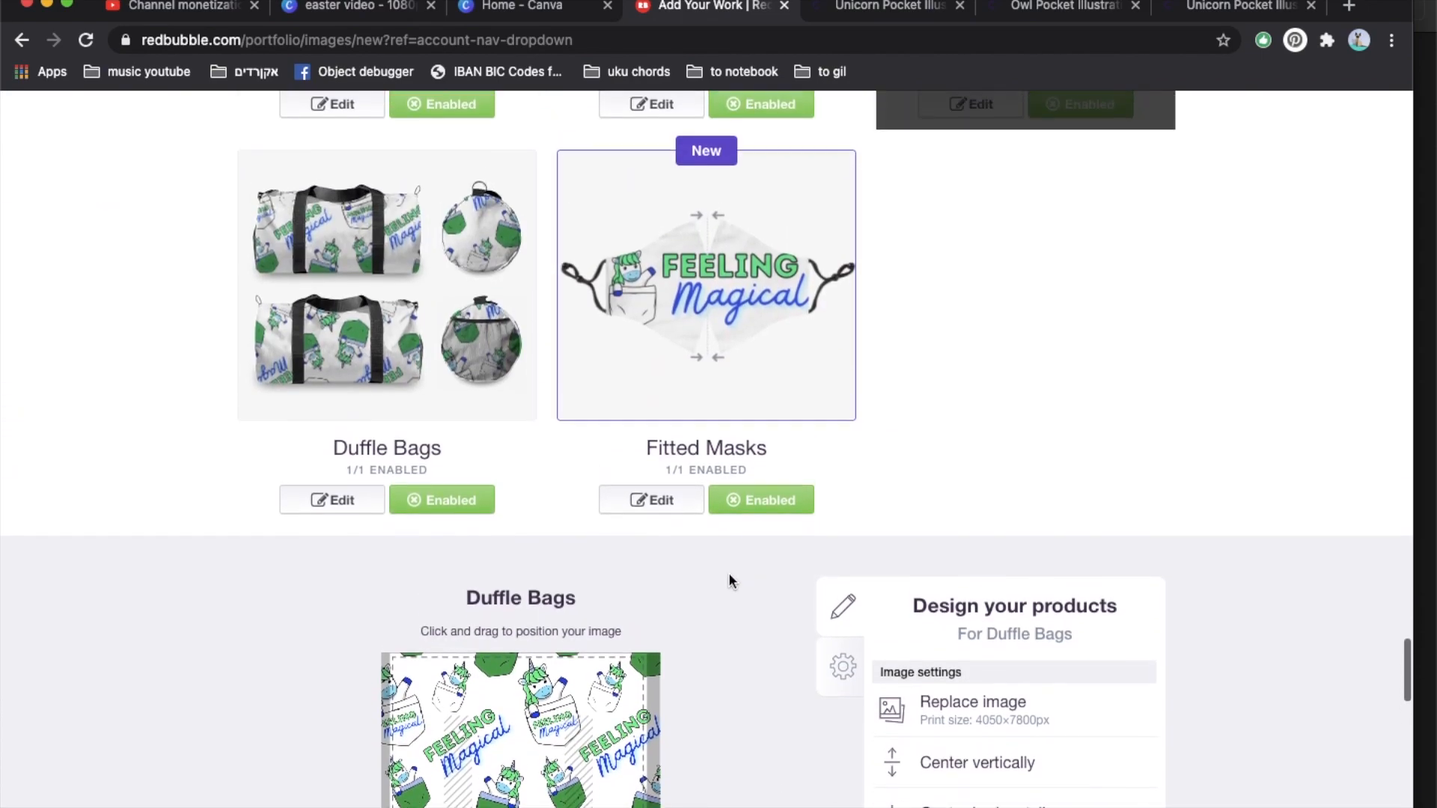
- Scale the Feeling Magical design on Fitted Masks to 34%
scroll(729, 580, down, 5)
scroll(729, 581, up, 6)
click(700, 404)
scroll(699, 404, down, 5)
click(1001, 549)
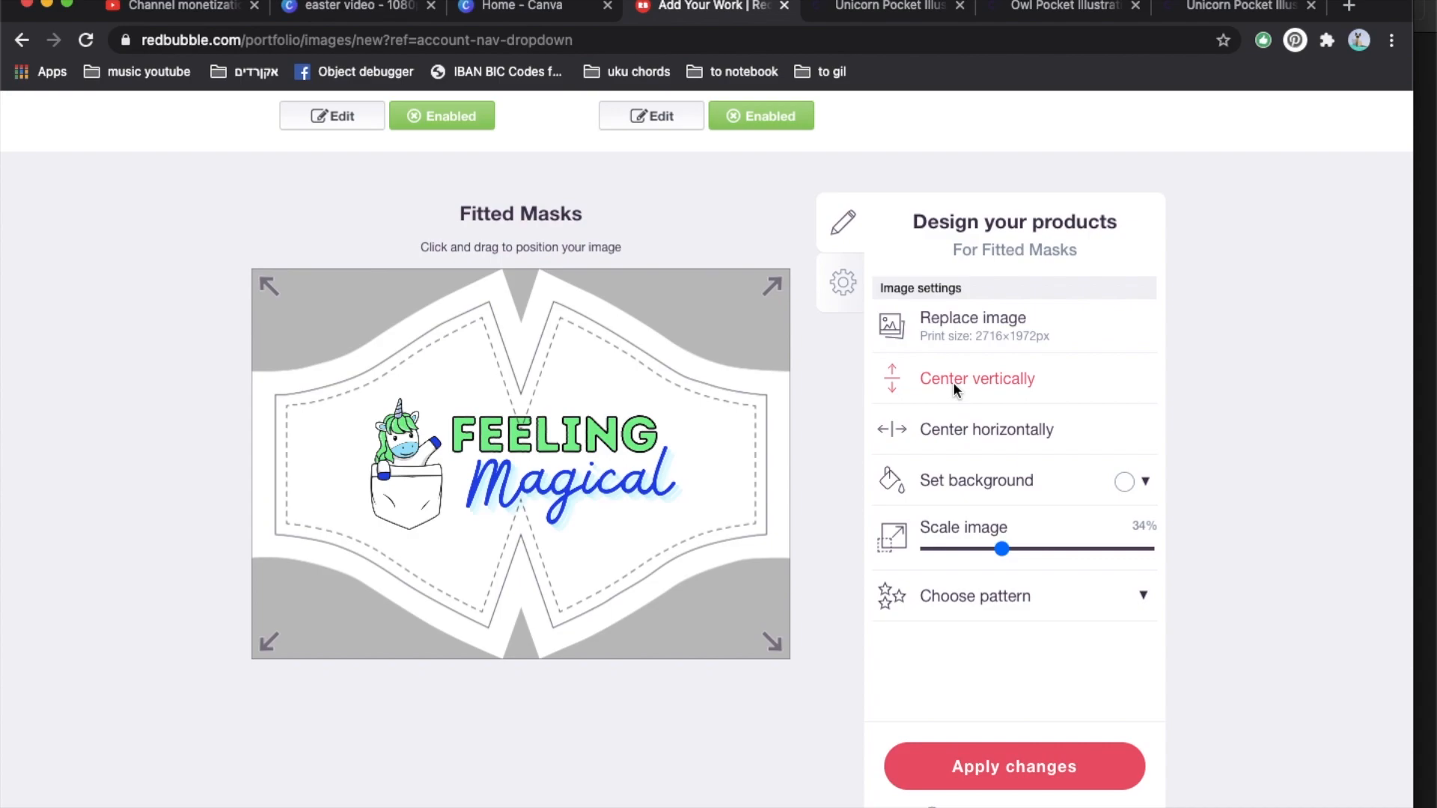
scroll(796, 410, up, 6)
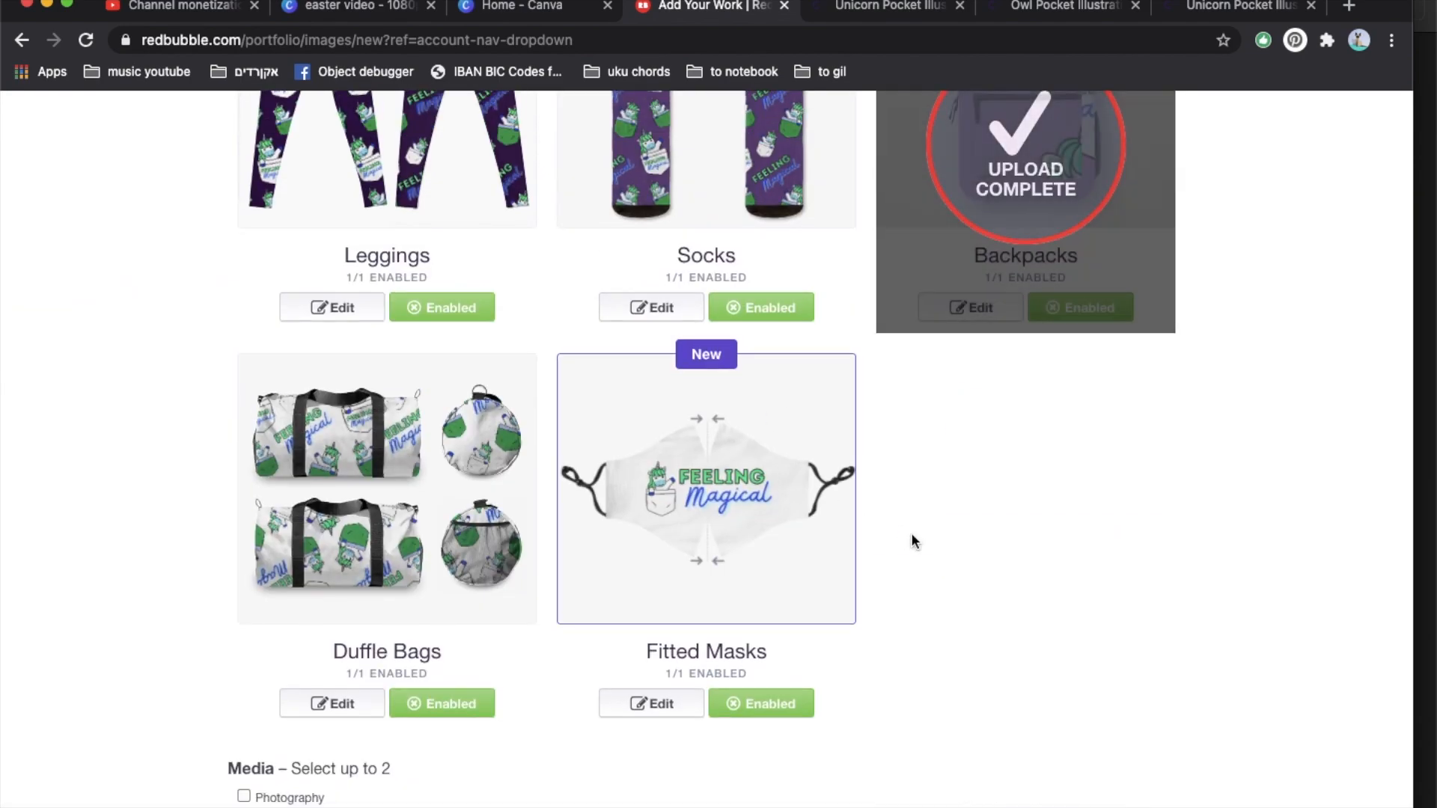
- Shrink the replacement image on Backpacks and position it on the main front panel, above the pocket
scroll(914, 539, up, 3)
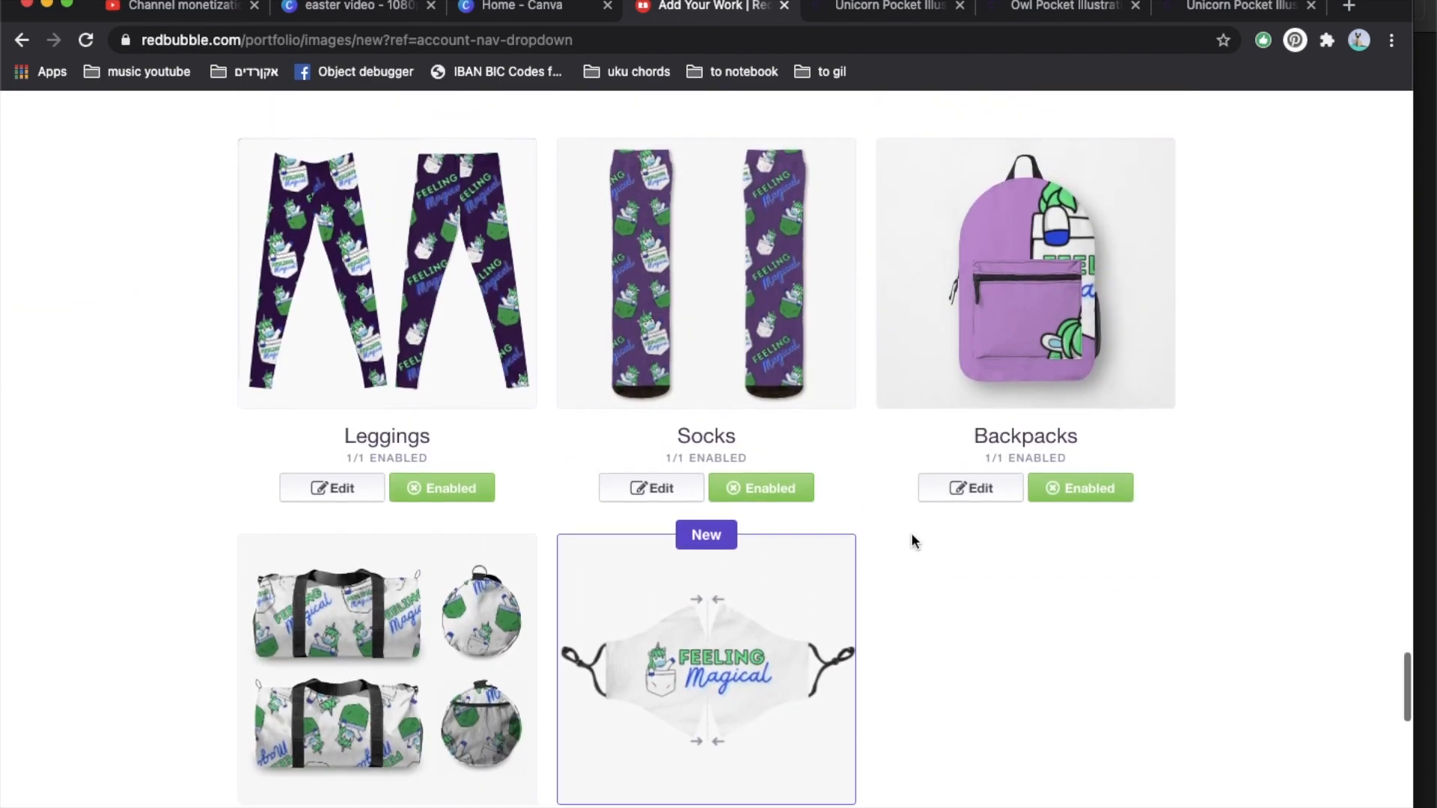
click(1006, 331)
drag(1128, 659, 994, 659)
drag(515, 676, 394, 699)
scroll(394, 699, up, 1)
scroll(394, 699, up, 4)
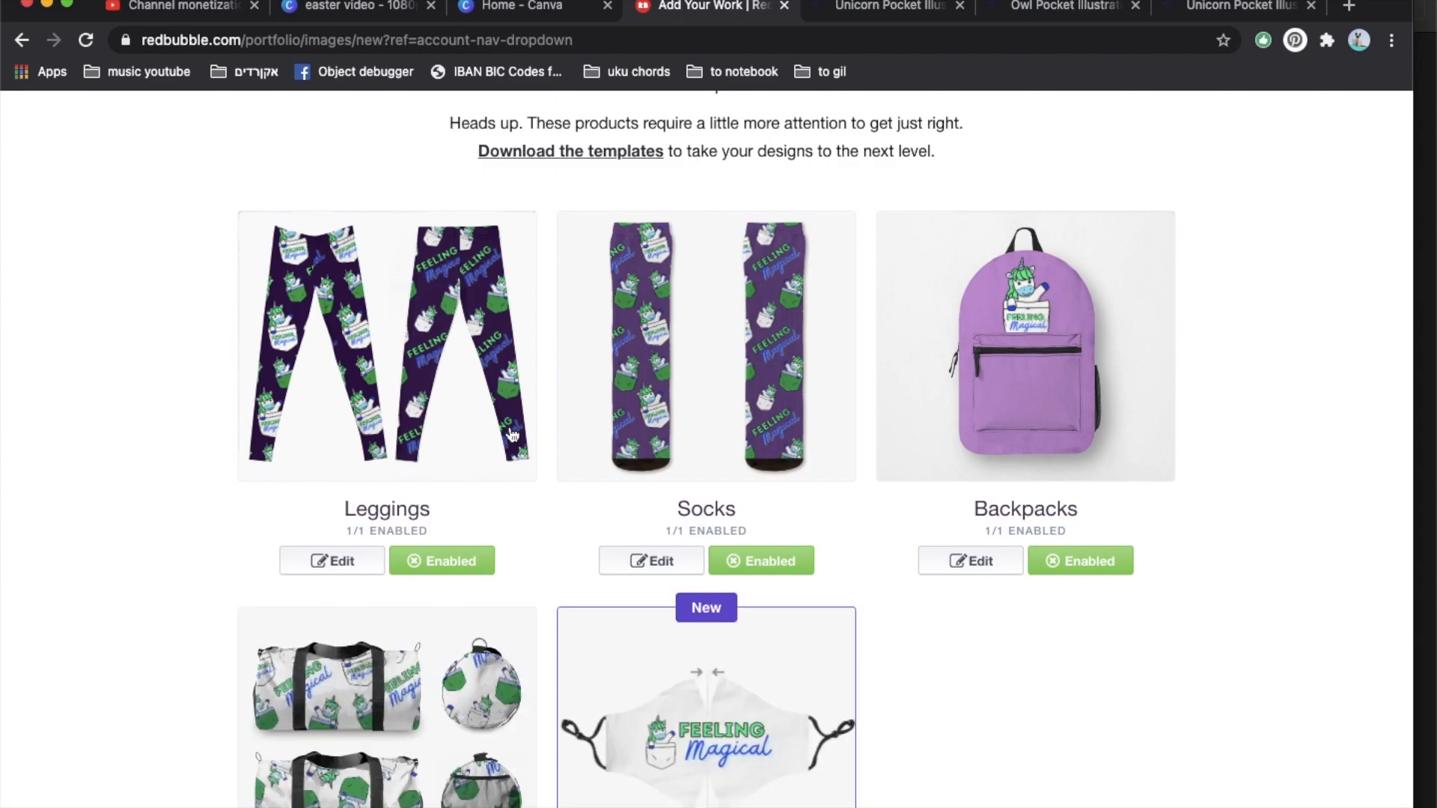
- Select Digital Art and Design & Illustration as the media, and add the work to the Just for FUN collection
scroll(524, 441, down, 5)
scroll(561, 464, down, 4)
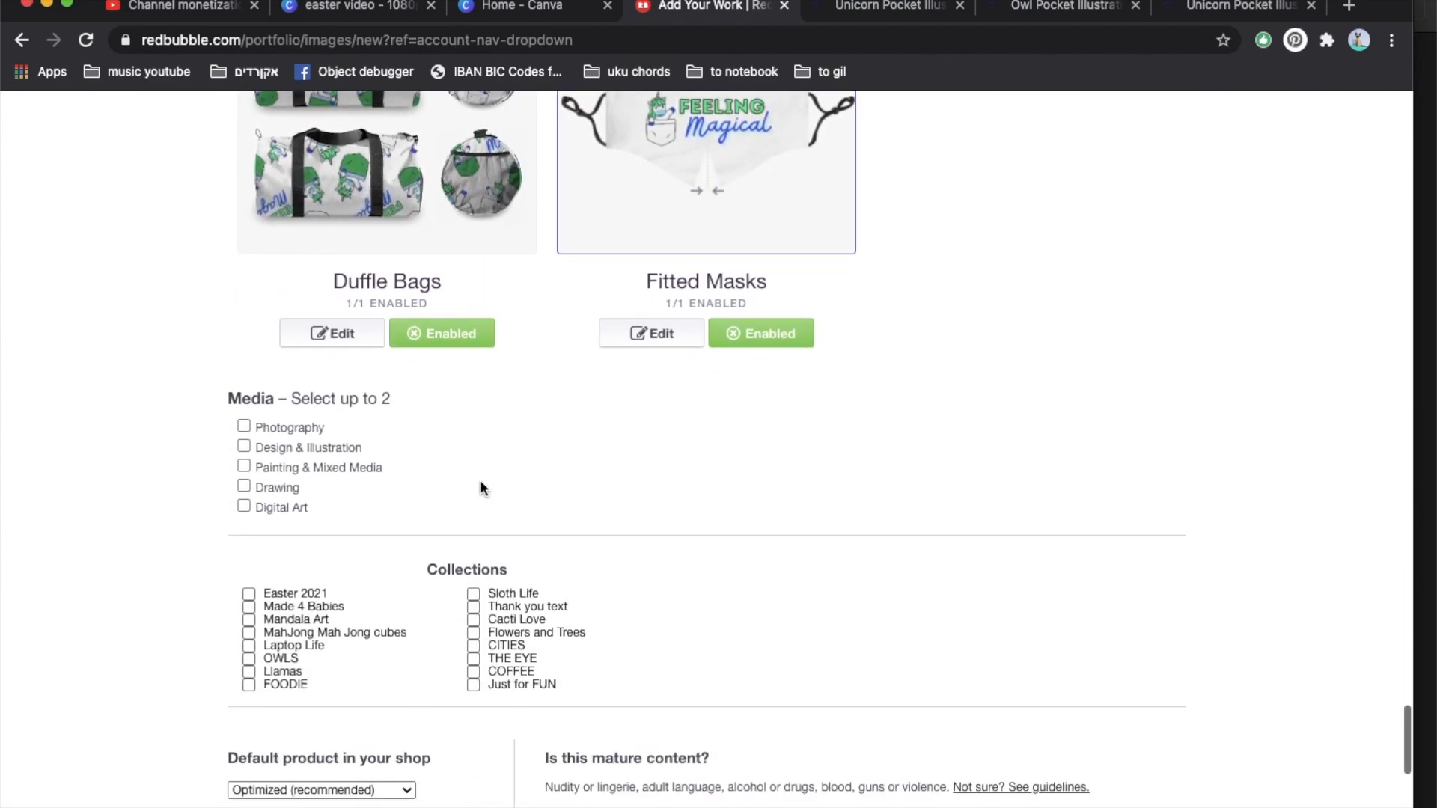
click(244, 507)
click(244, 446)
scroll(503, 524, down, 2)
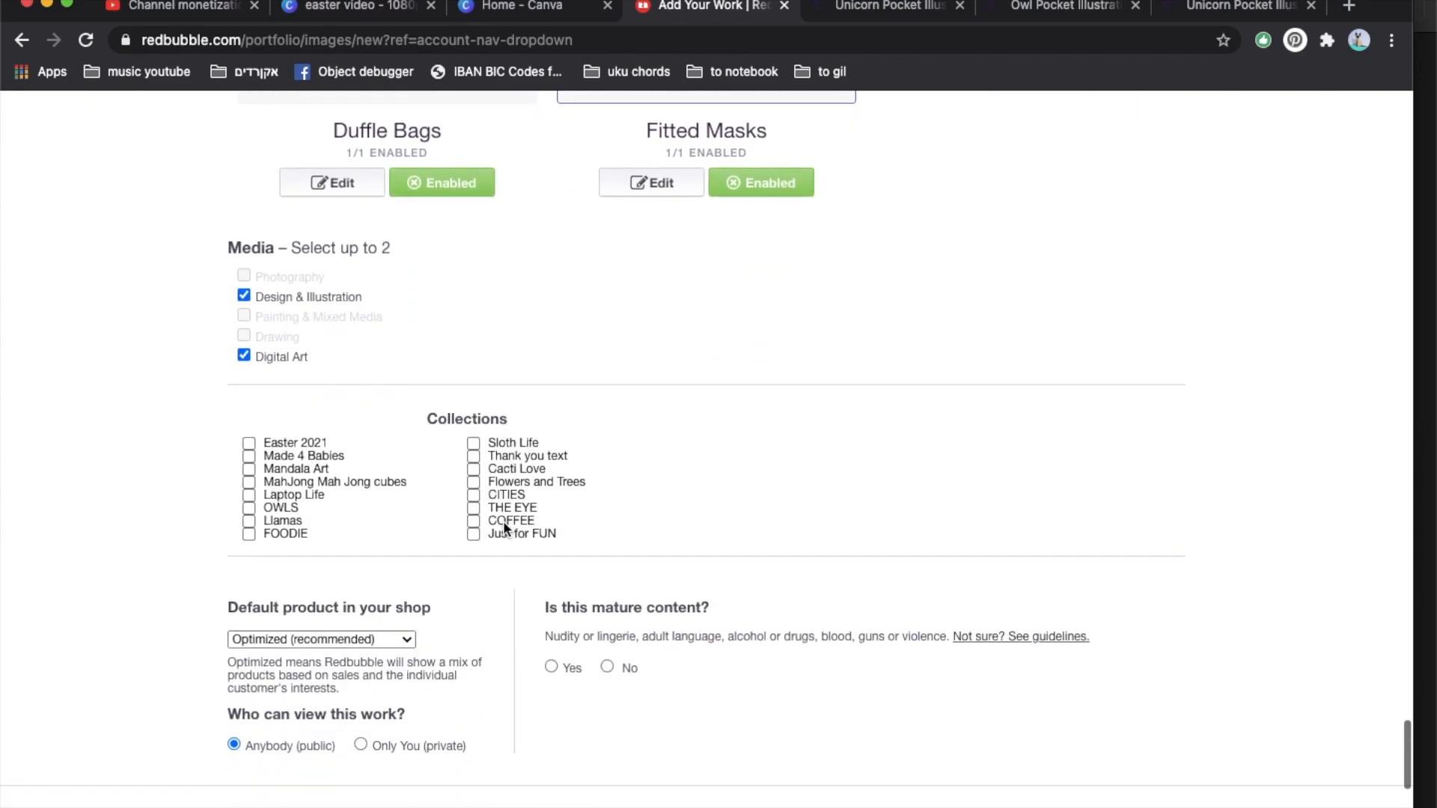
scroll(503, 521, down, 1)
click(473, 500)
- Set the default product in the shop to Premium Scoop T-Shirt
click(309, 607)
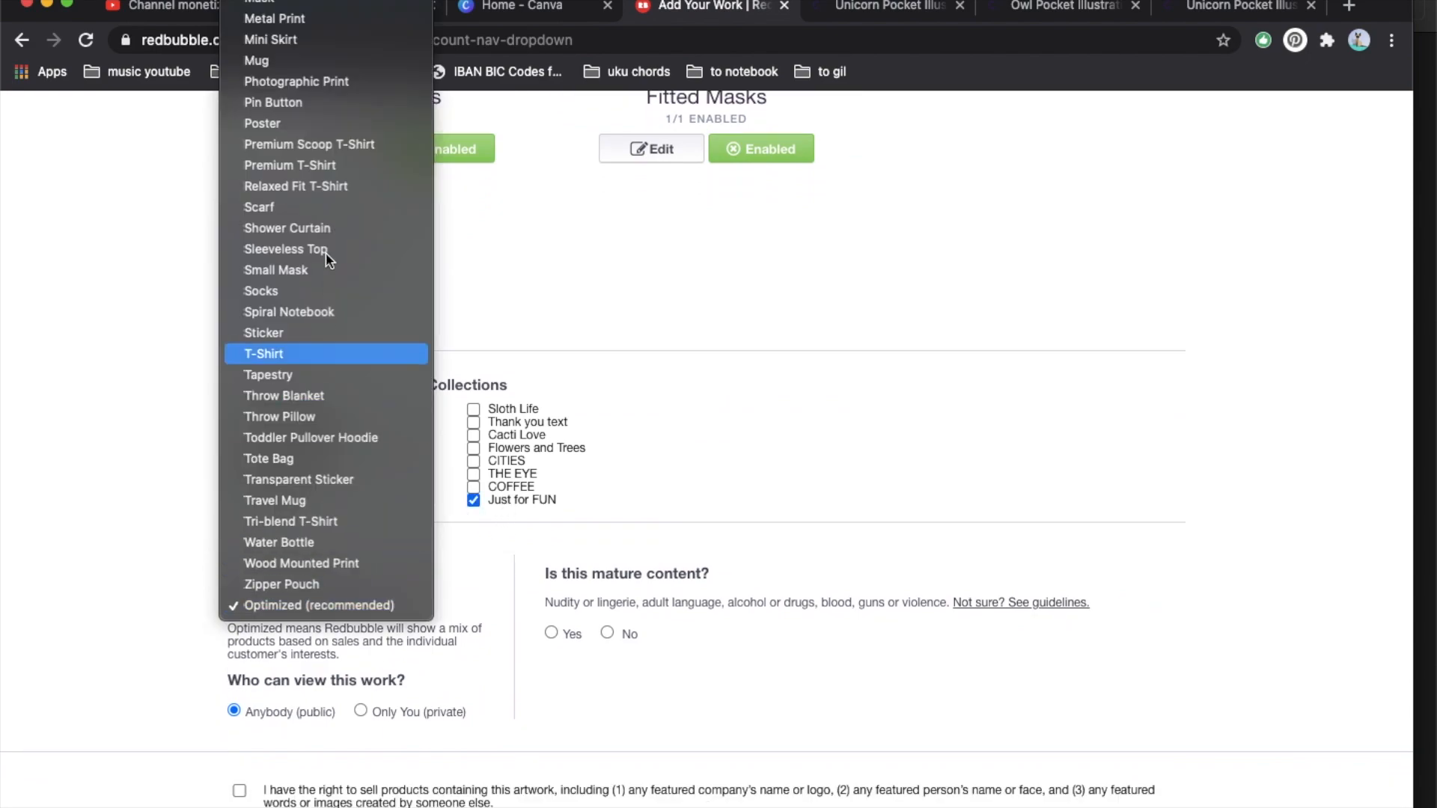
scroll(322, 483, up, 2)
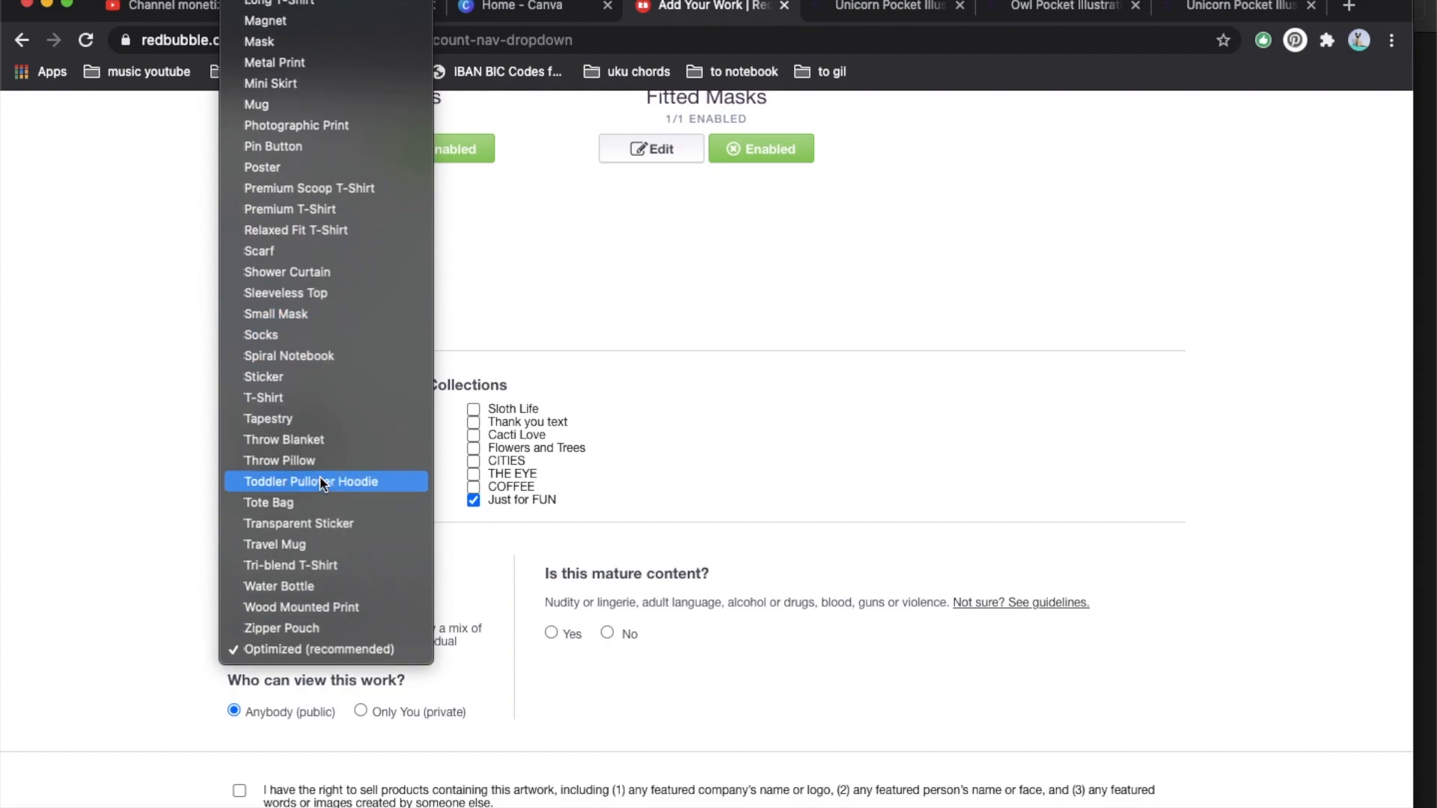
scroll(322, 483, up, 5)
scroll(321, 483, down, 5)
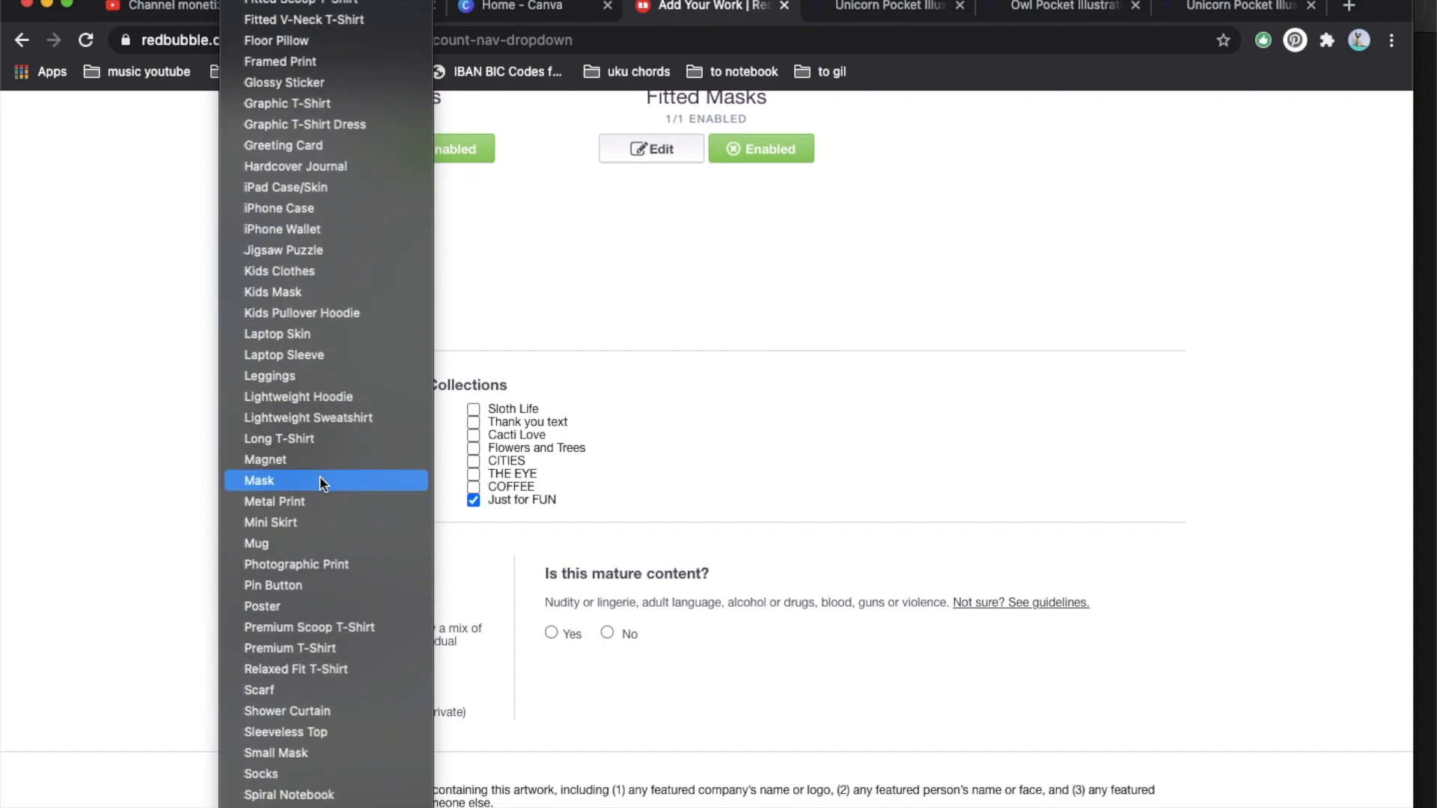
click(326, 625)
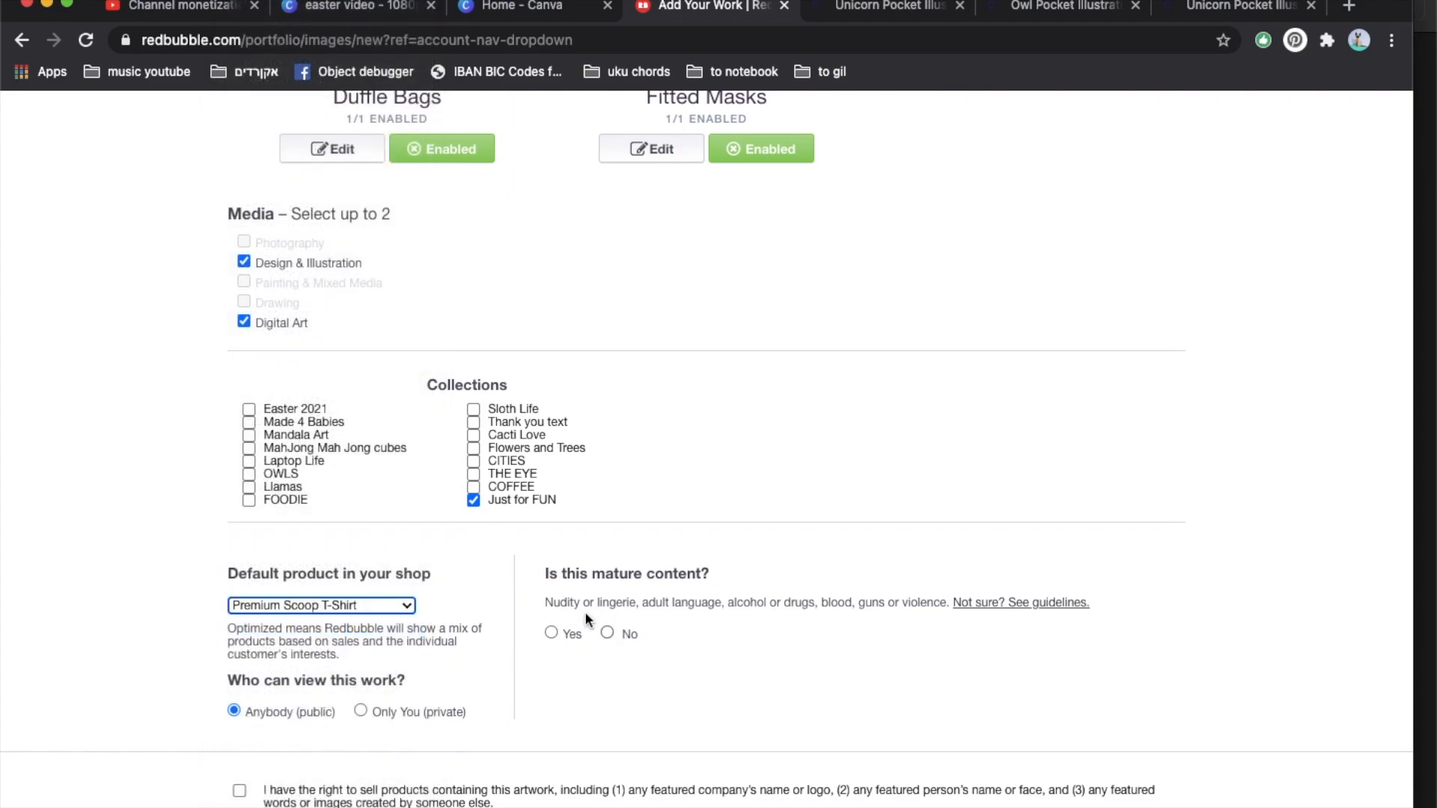
- Declare the work free of mature content, confirm the right to sell it, and save the work
click(608, 632)
scroll(518, 485, down, 3)
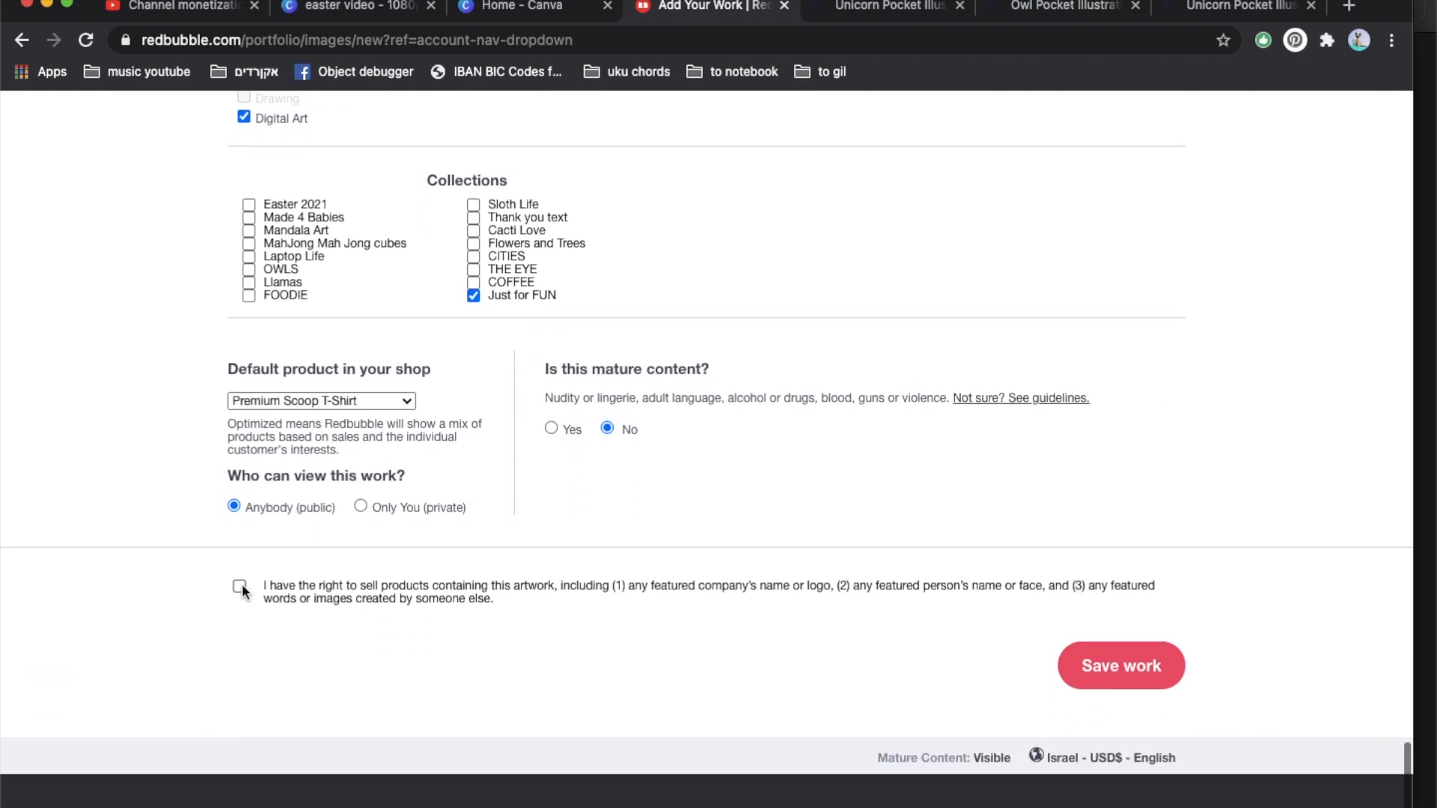
click(1095, 660)
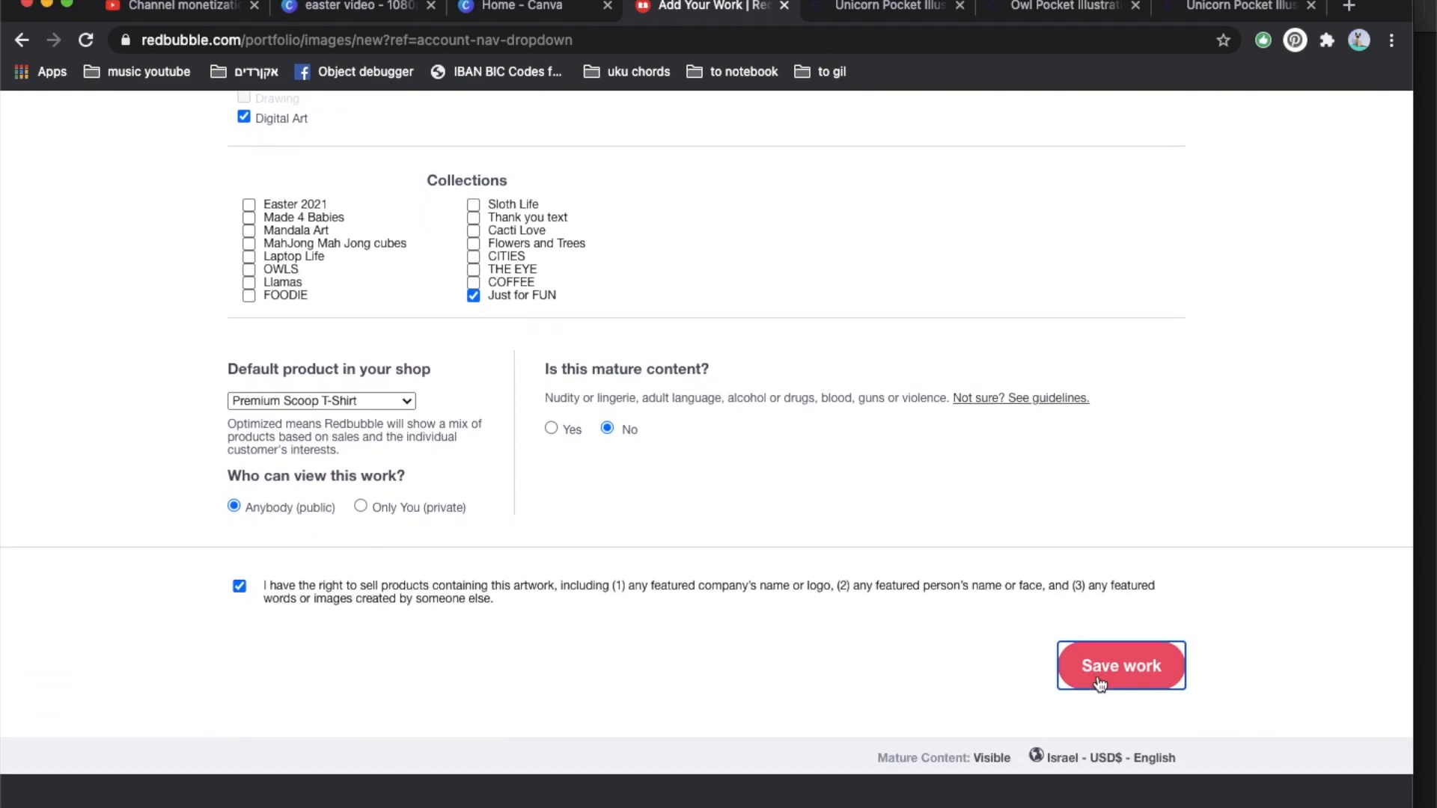